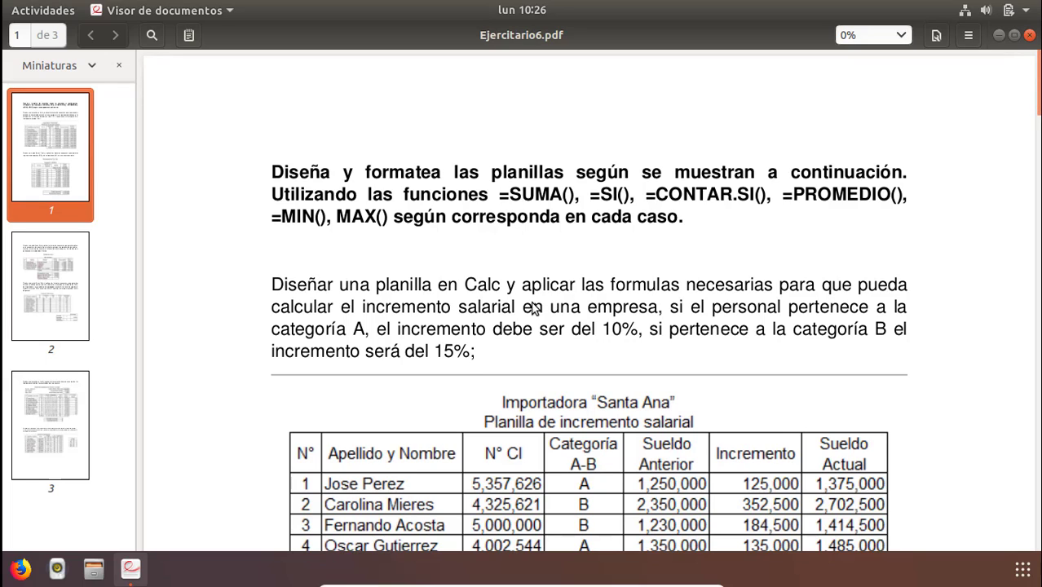
# Read the salary increment exercise and its sample table in the PDF, highlighting the 15% rate.
pyautogui.scroll(-3, 468, 370)
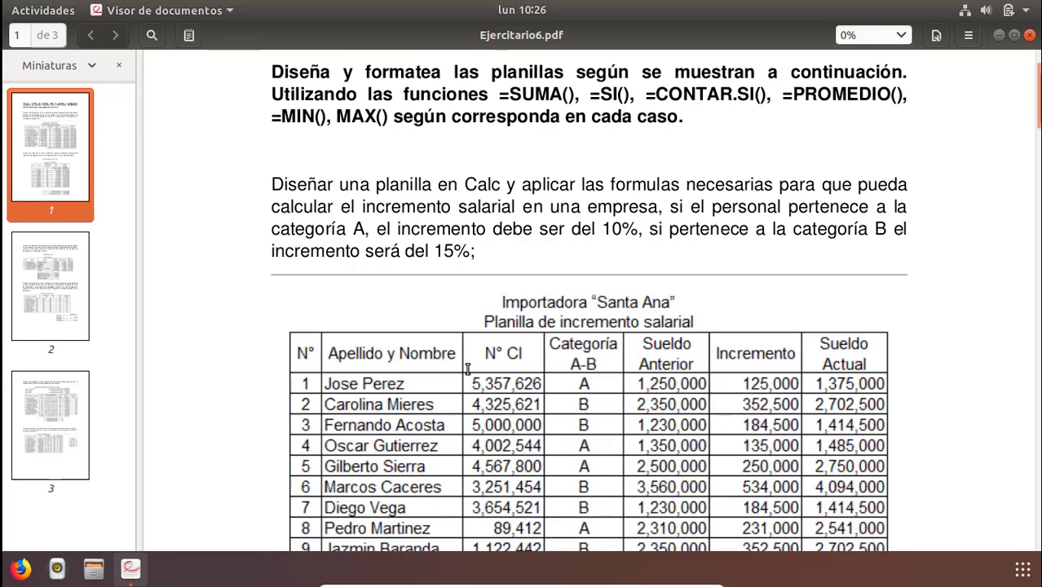
pyautogui.scroll(-2, 467, 370)
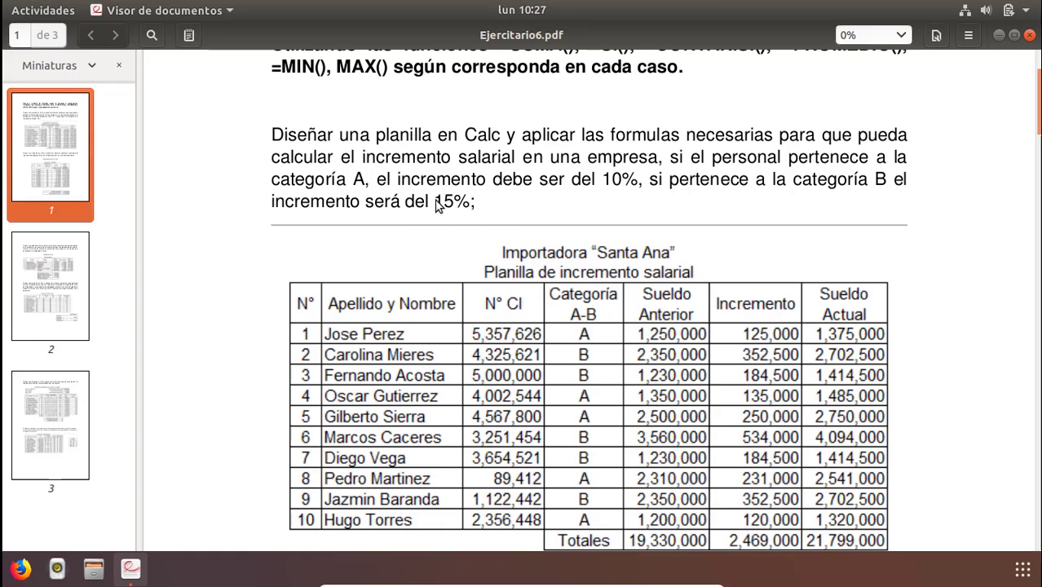
pyautogui.moveTo(433, 202); pyautogui.dragTo(473, 203)
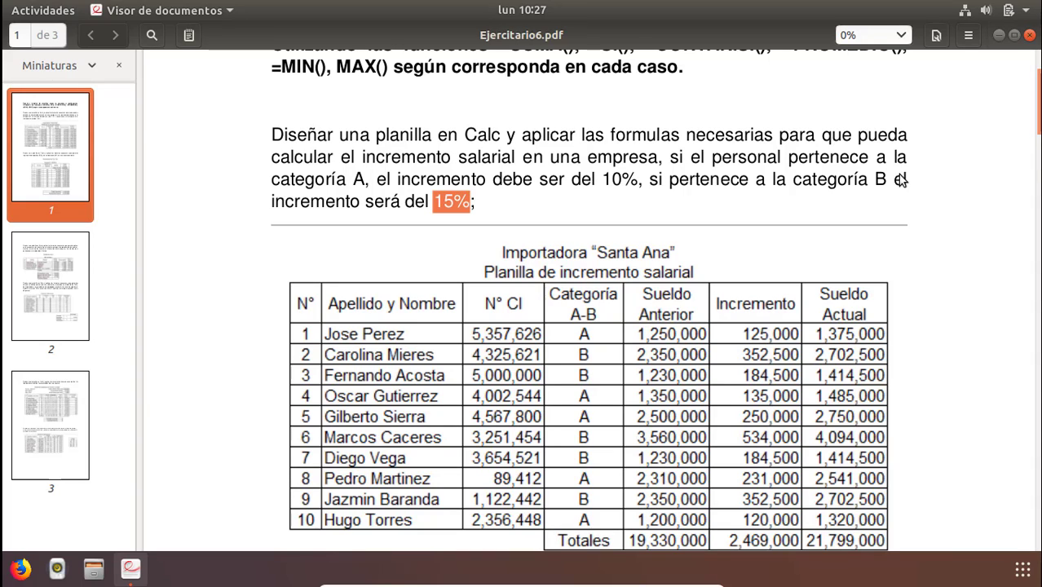
pyautogui.click(998, 37)
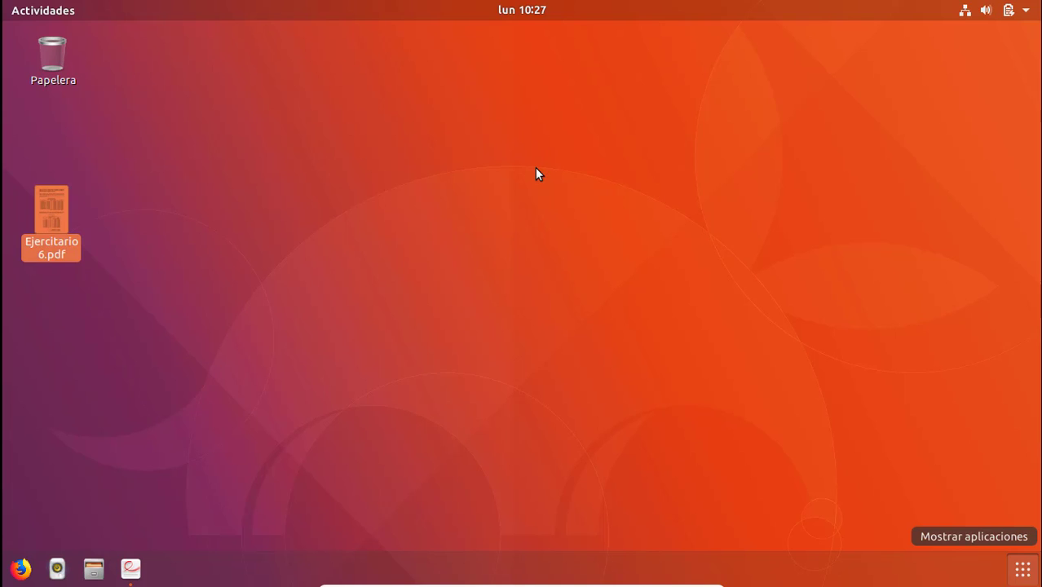
# Search the applications for Calc and launch LibreOffice Calc with a new spreadsheet.
pyautogui.press('super+a')
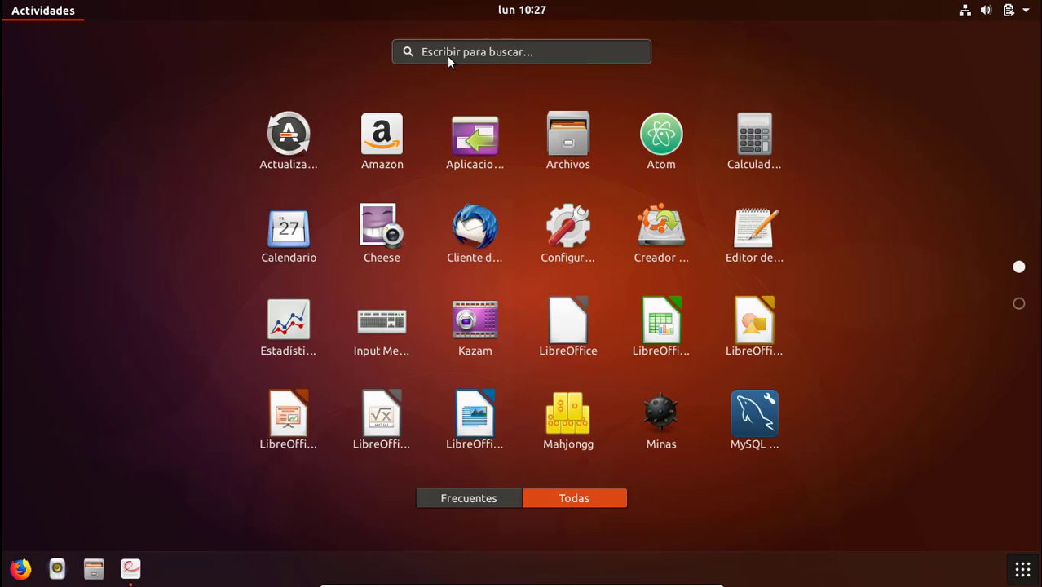
pyautogui.click(447, 57)
pyautogui.write('call')
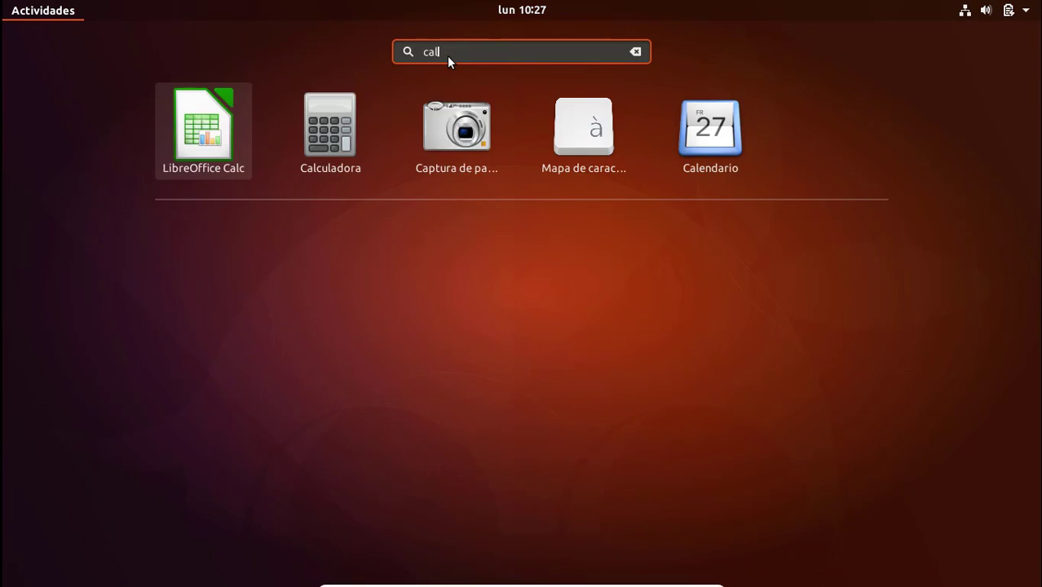
pyautogui.click(391, 130)
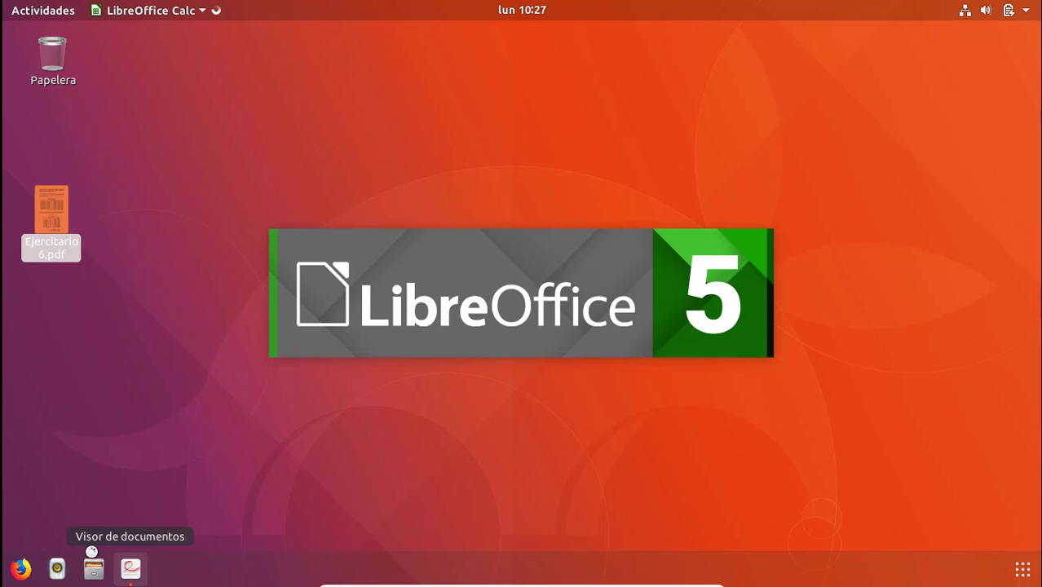
pyautogui.click(131, 569)
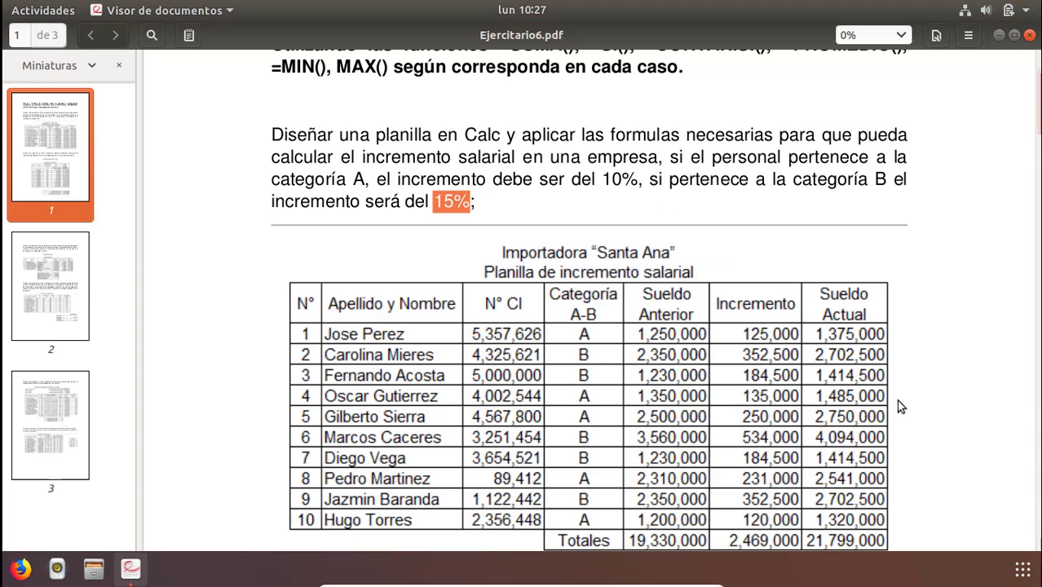
pyautogui.moveTo(1038, 110); pyautogui.dragTo(1039, 118)
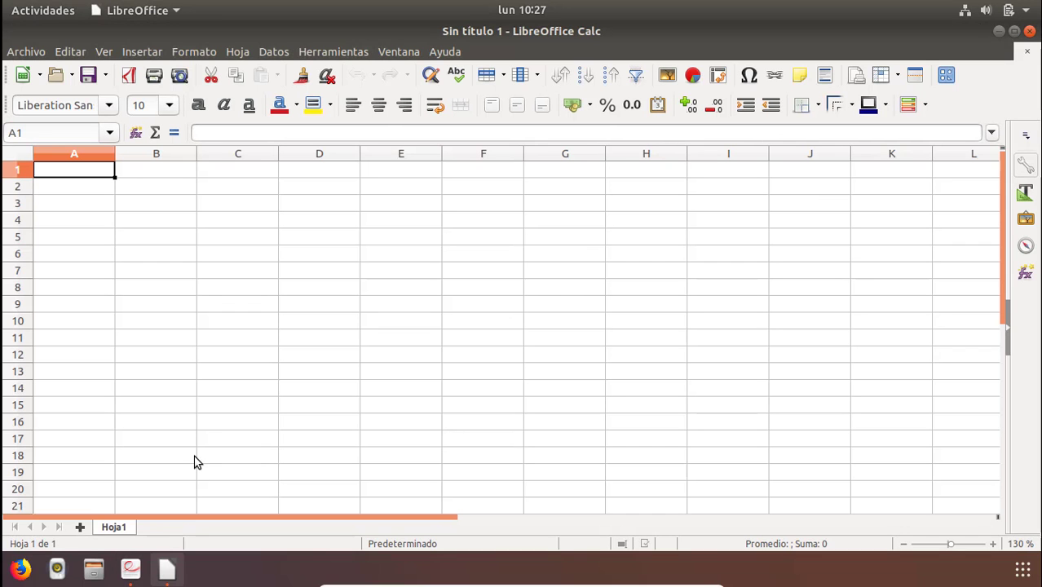
# Enter the title "Importadora Santa Ana" in cell B2.
pyautogui.click(148, 187)
pyautogui.hotkey('alt', 'Tab')
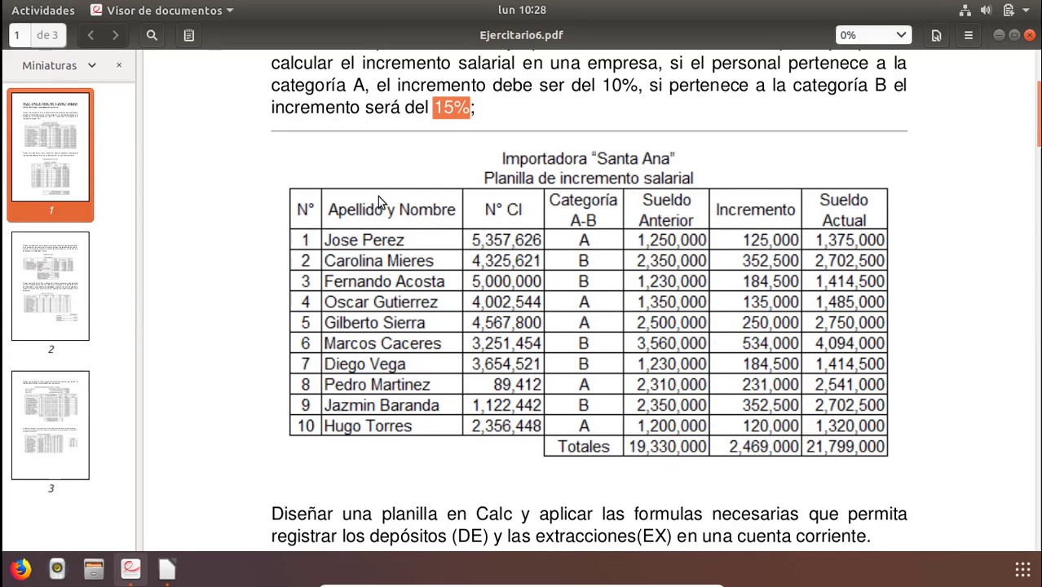
pyautogui.hotkey('alt', 'Tab')
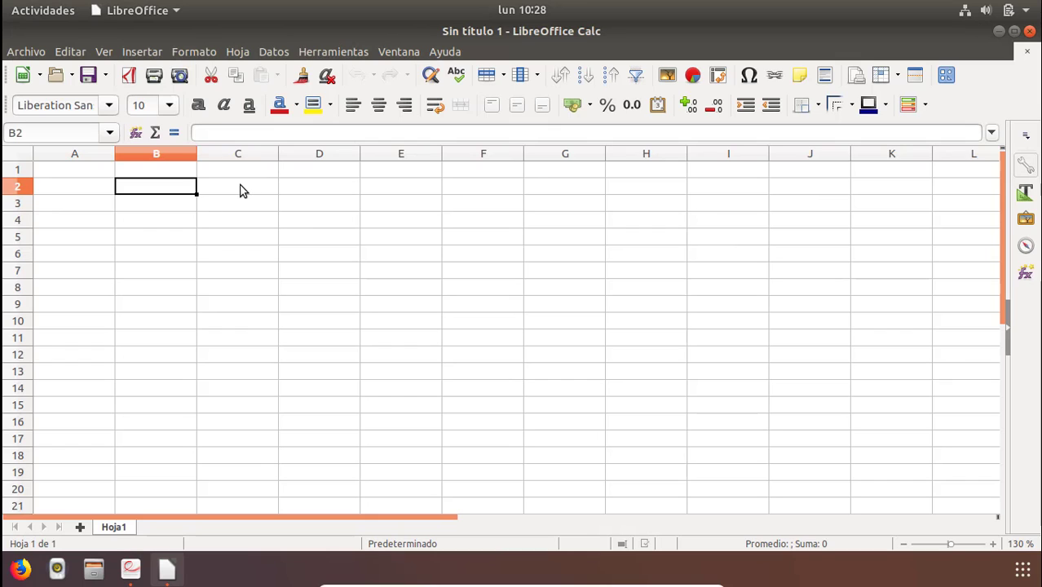
pyautogui.write('Importador')
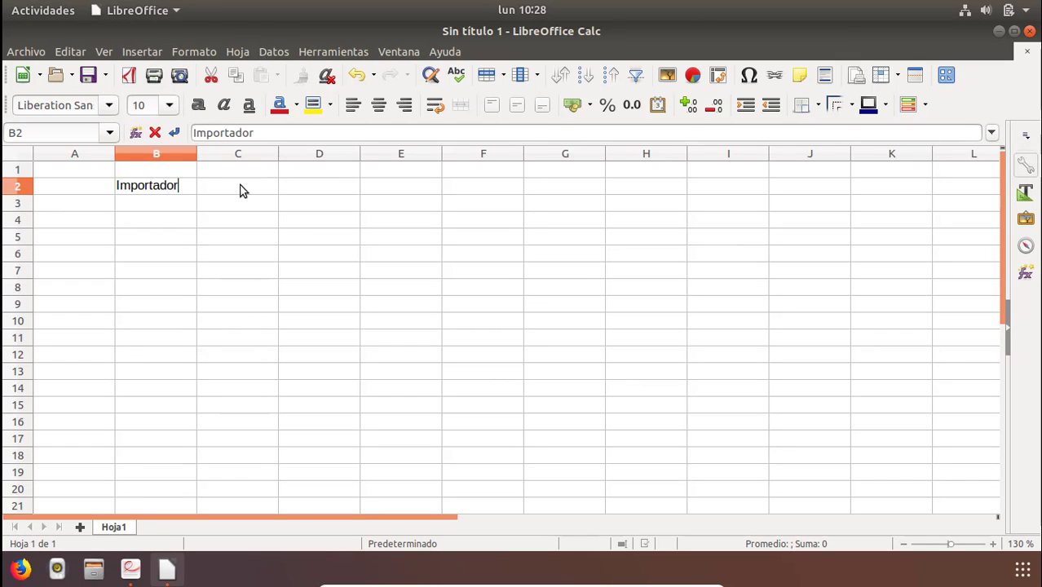
pyautogui.write('a Santa')
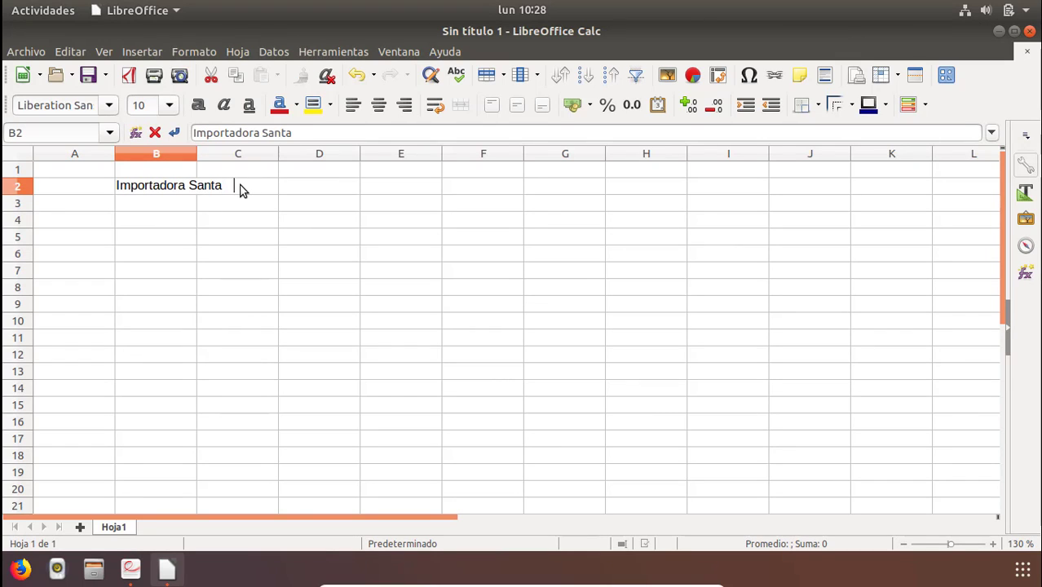
pyautogui.write(' Amna')
pyautogui.press('BackSpace')
pyautogui.press('BackSpace')
pyautogui.write('a')
pyautogui.press('BackSpace')
pyautogui.press('BackSpace')
pyautogui.write('na')
pyautogui.press('Return')
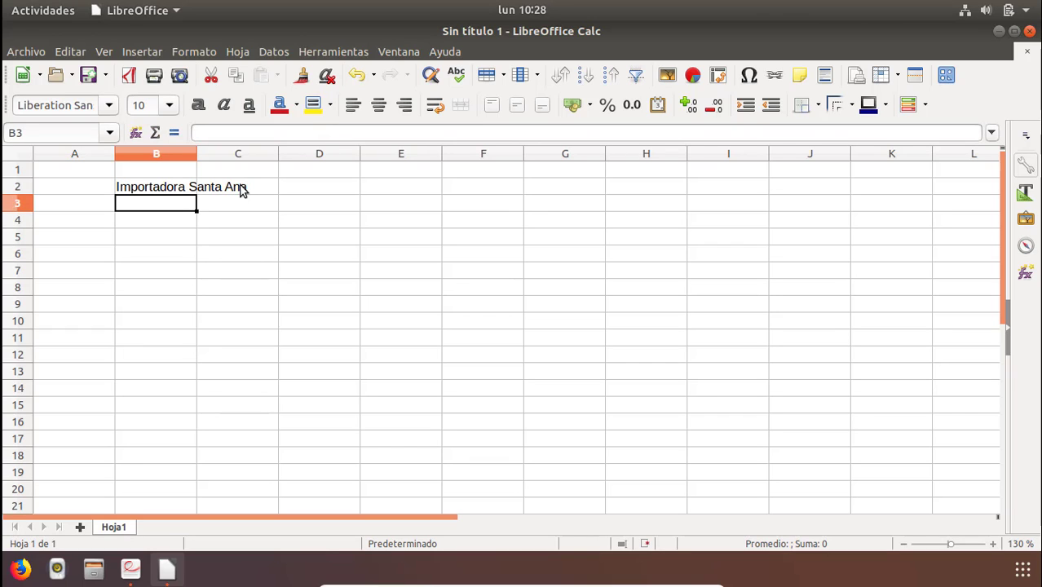
# Narrow column A to a smaller width.
pyautogui.click(120, 172)
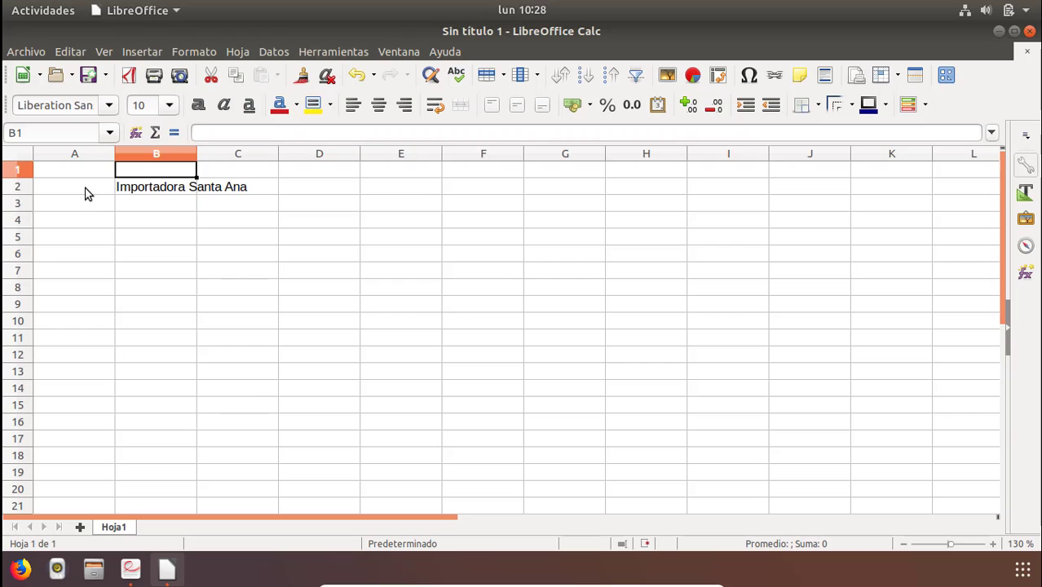
pyautogui.click(89, 193)
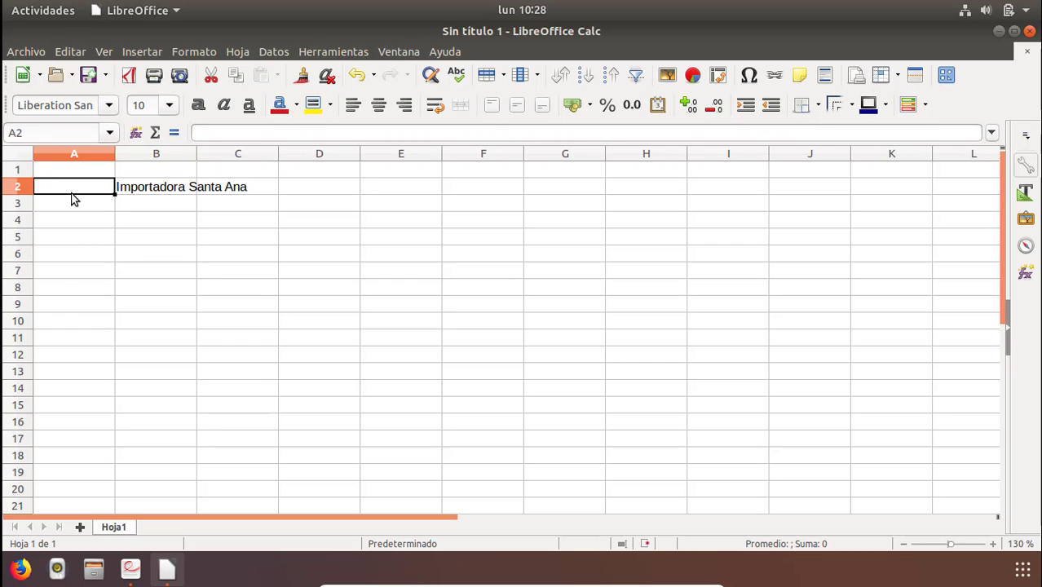
pyautogui.click(139, 187)
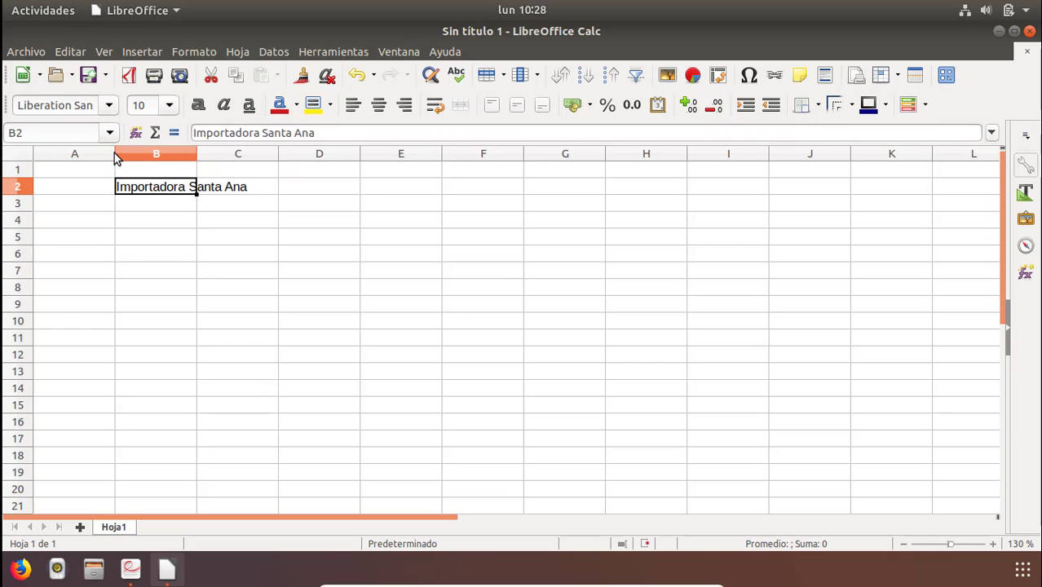
pyautogui.moveTo(115, 153); pyautogui.dragTo(85, 159)
pyautogui.click(123, 173)
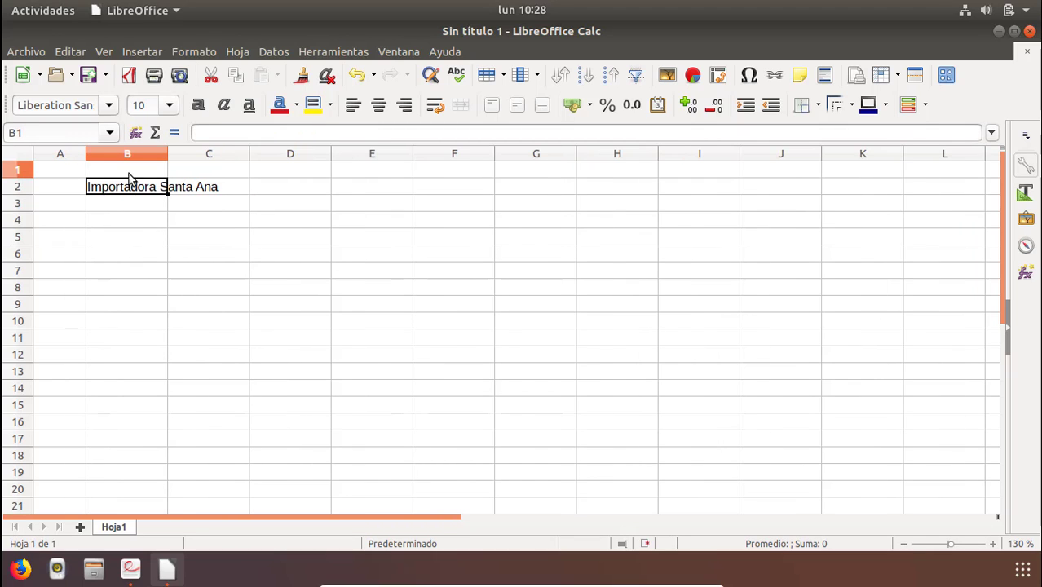
# Enter the subtitle "Planilla de incremento Salarial" in cell B3.
pyautogui.click(133, 570)
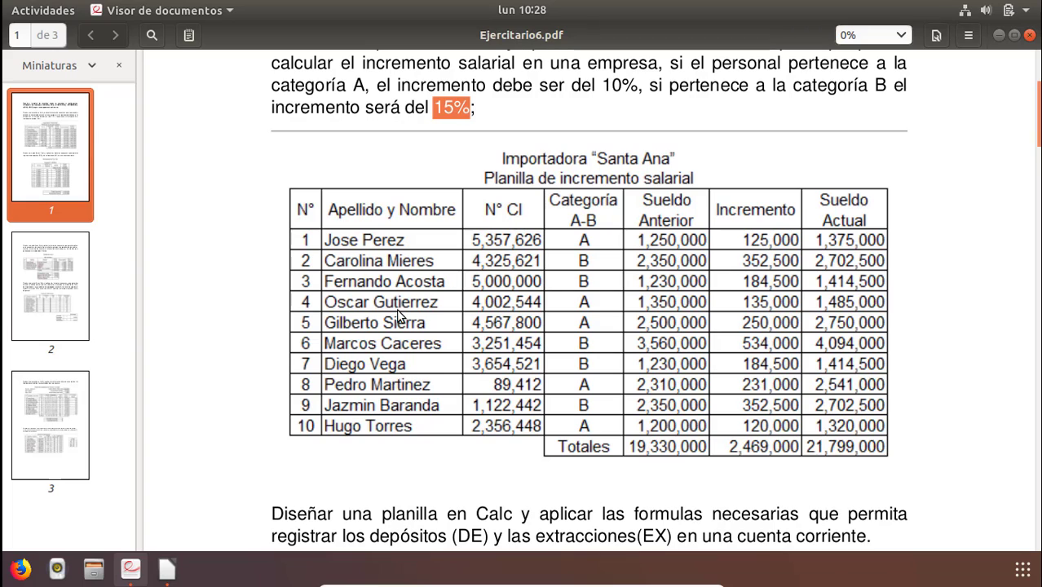
pyautogui.click(168, 568)
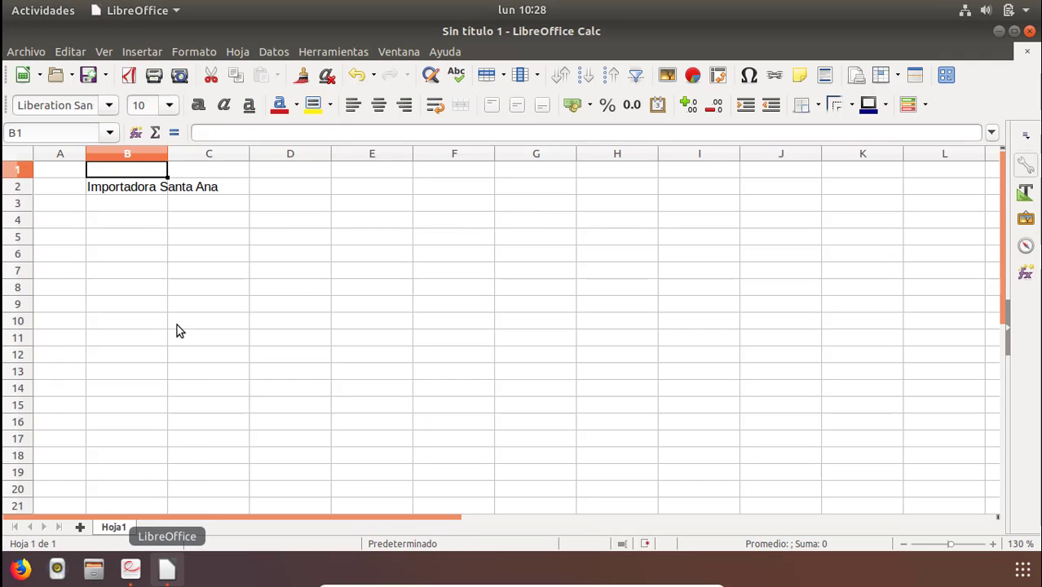
pyautogui.click(124, 202)
pyautogui.write('Pl')
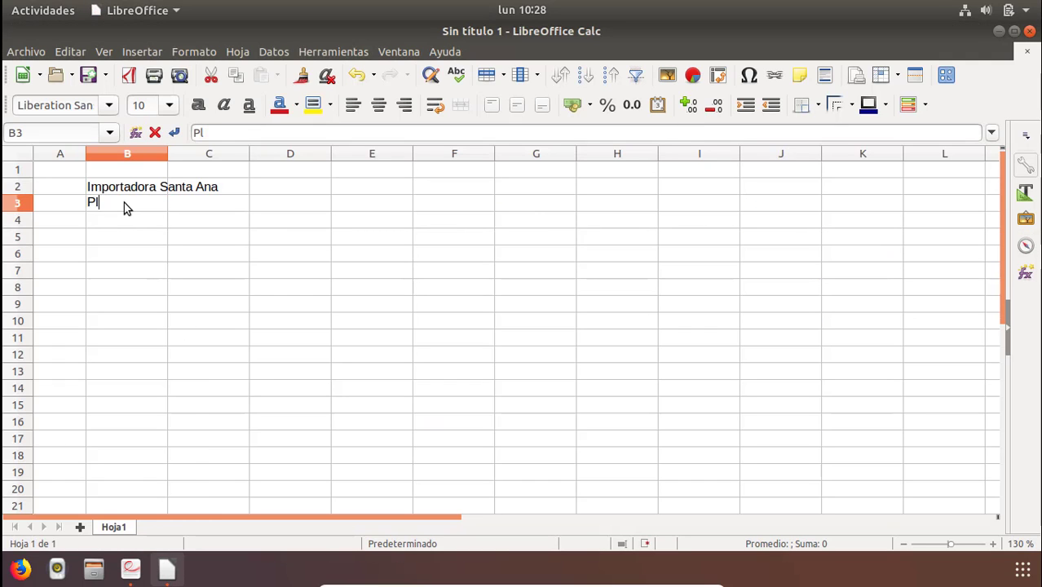
pyautogui.write('anilla de incremend')
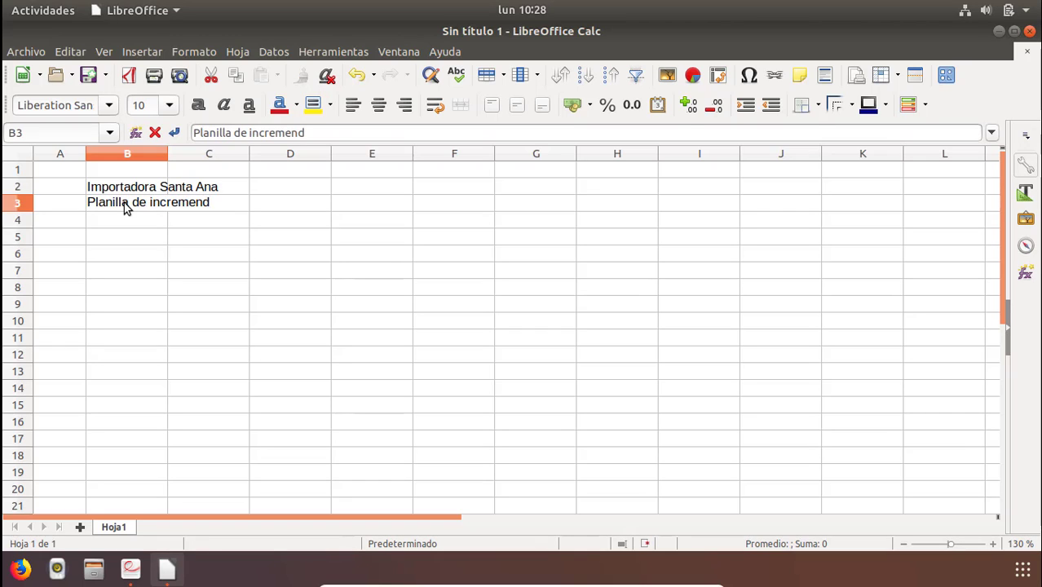
pyautogui.press('BackSpace')
pyautogui.write('to S alaria')
pyautogui.press('Return')
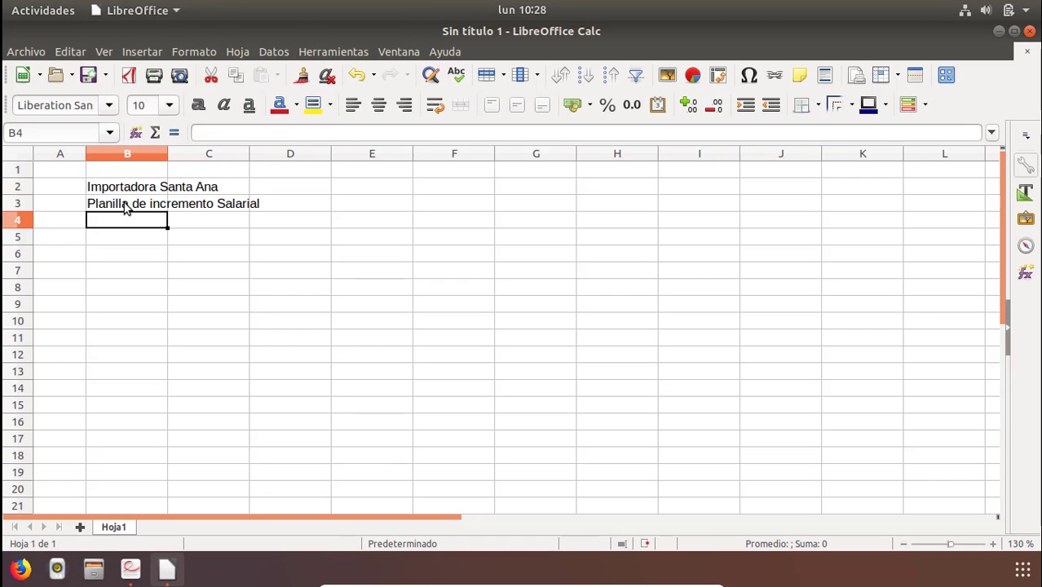
# Enter the column headers "N" in B4 and "Nombre y Apellido" in C4.
pyautogui.hotkey('alt', 'Tab')
pyautogui.hotkey('alt', 'Tab')
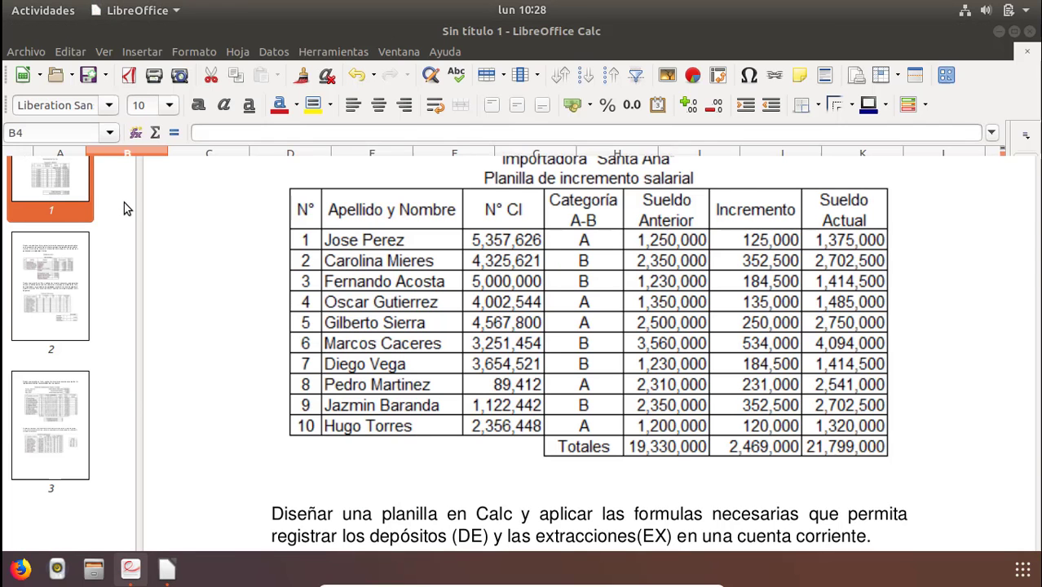
pyautogui.write('N')
pyautogui.press('Tab')
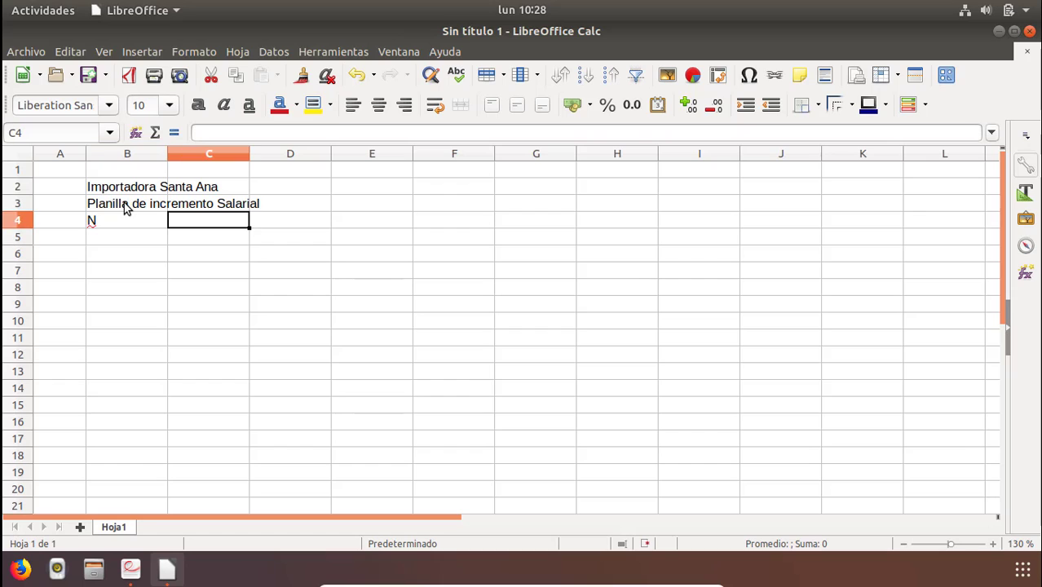
pyautogui.write('Nombre')
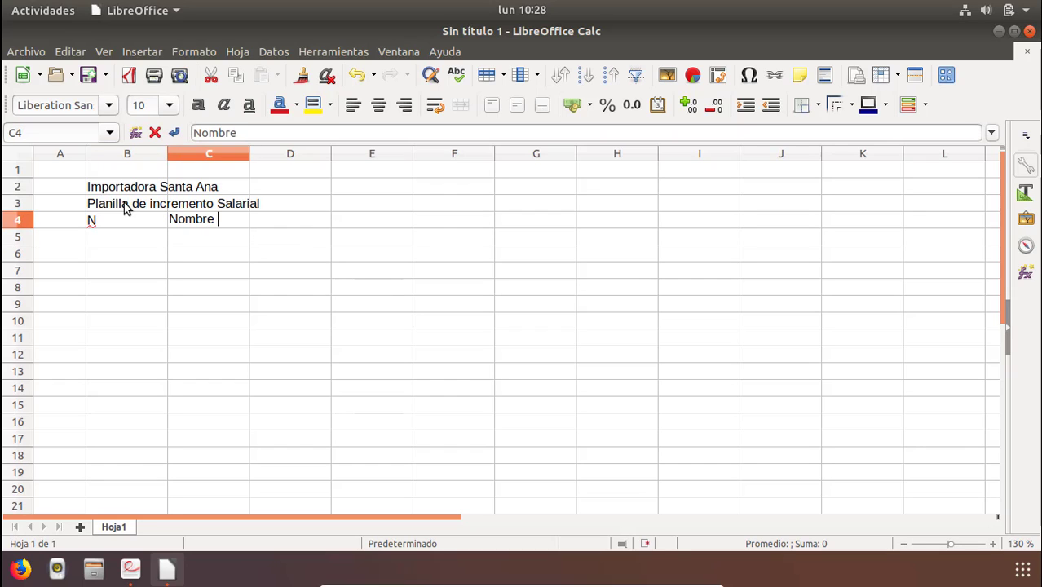
pyautogui.write(' y Apellido')
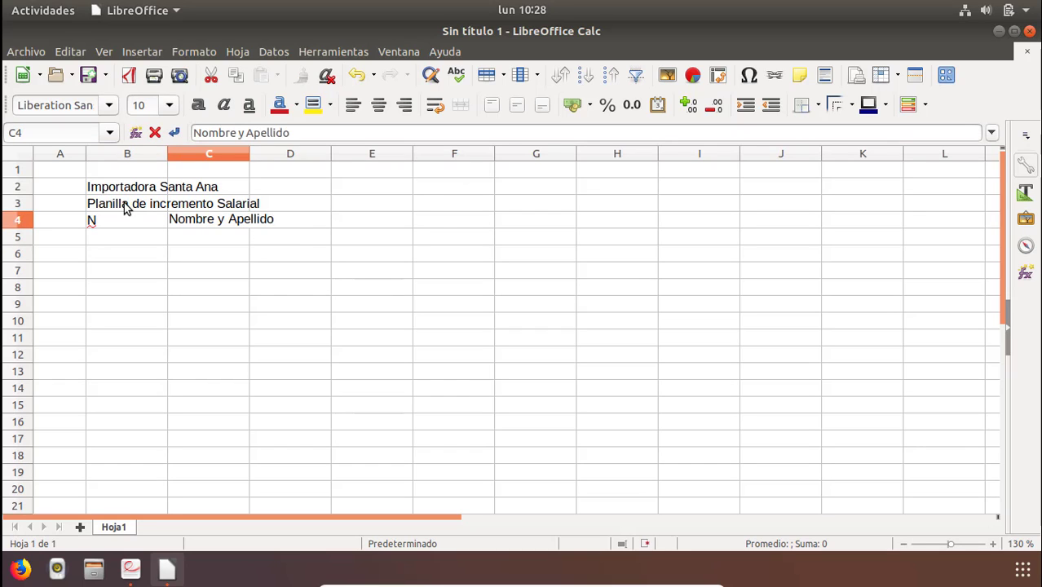
pyautogui.press('Tab')
# Widen column C so the name header fits.
pyautogui.press('Up')
pyautogui.press('Down')
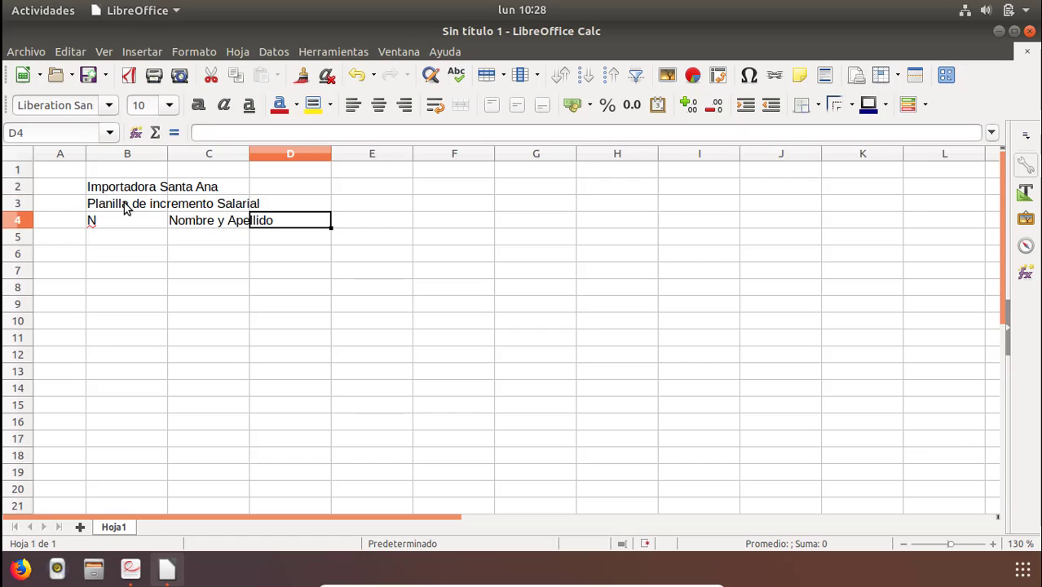
pyautogui.click(232, 220)
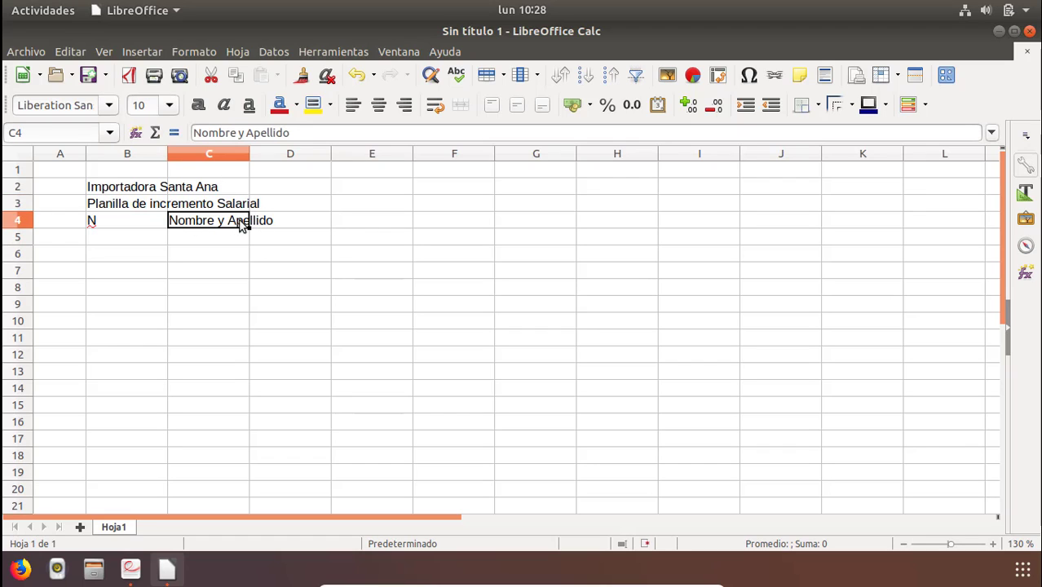
pyautogui.doubleClick(225, 219)
pyautogui.moveTo(267, 222); pyautogui.dragTo(137, 220)
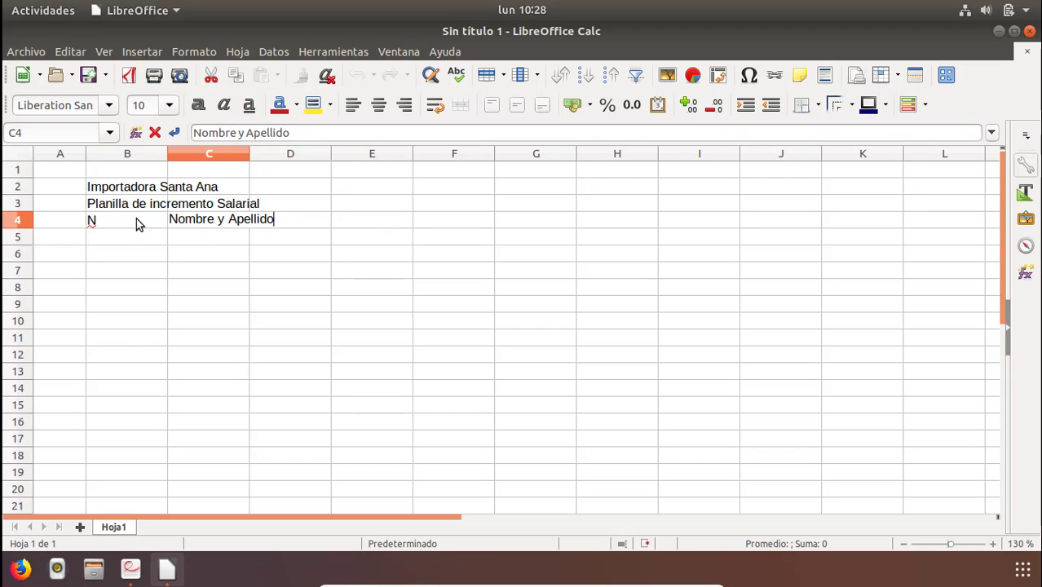
pyautogui.click(233, 258)
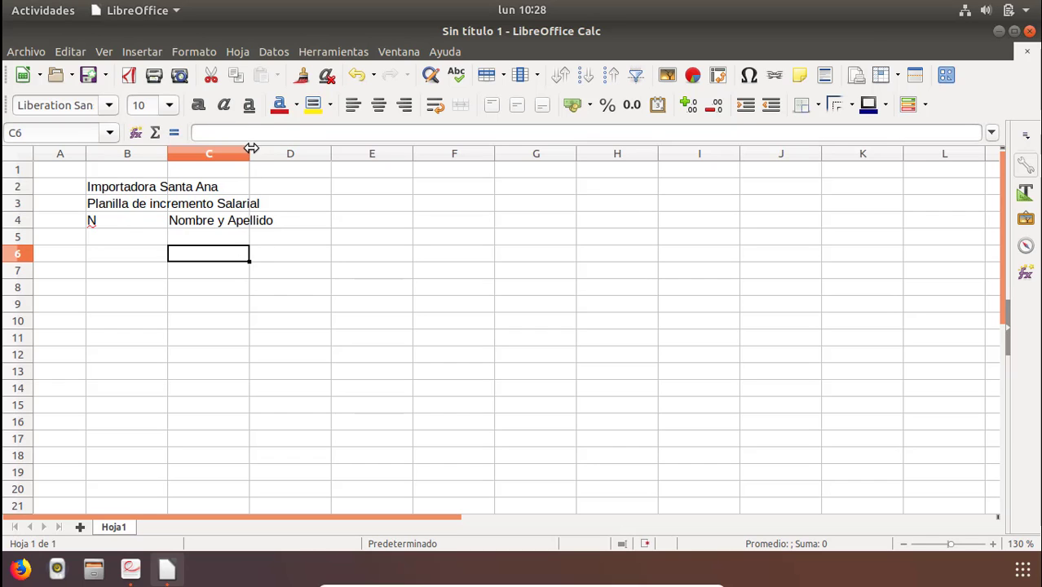
pyautogui.moveTo(249, 154); pyautogui.dragTo(325, 167)
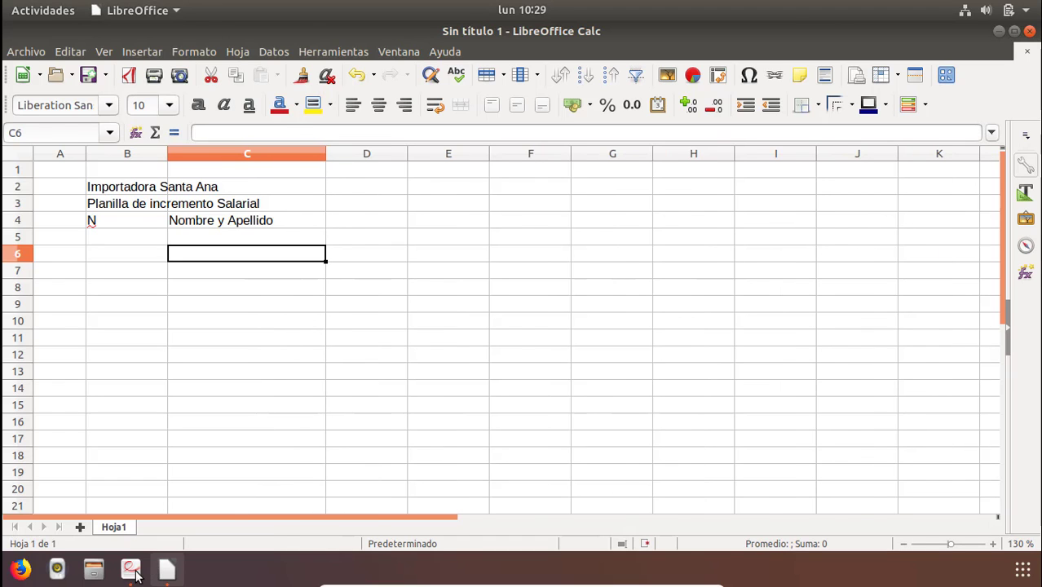
# Check the sample table in the PDF for the next headers and select cell D3.
pyautogui.click(133, 573)
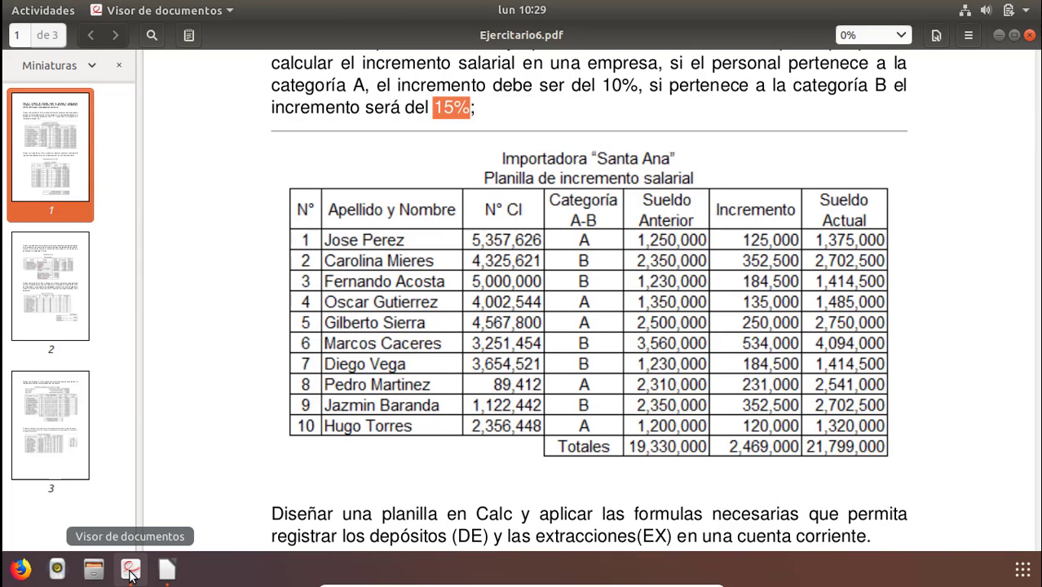
pyautogui.hotkey('alt', 'Tab')
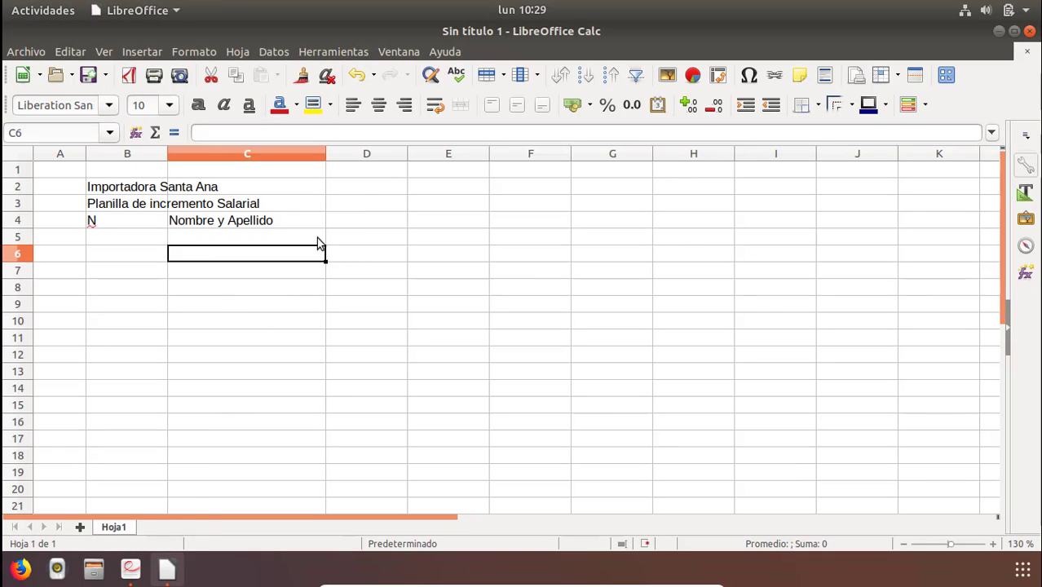
pyautogui.click(355, 200)
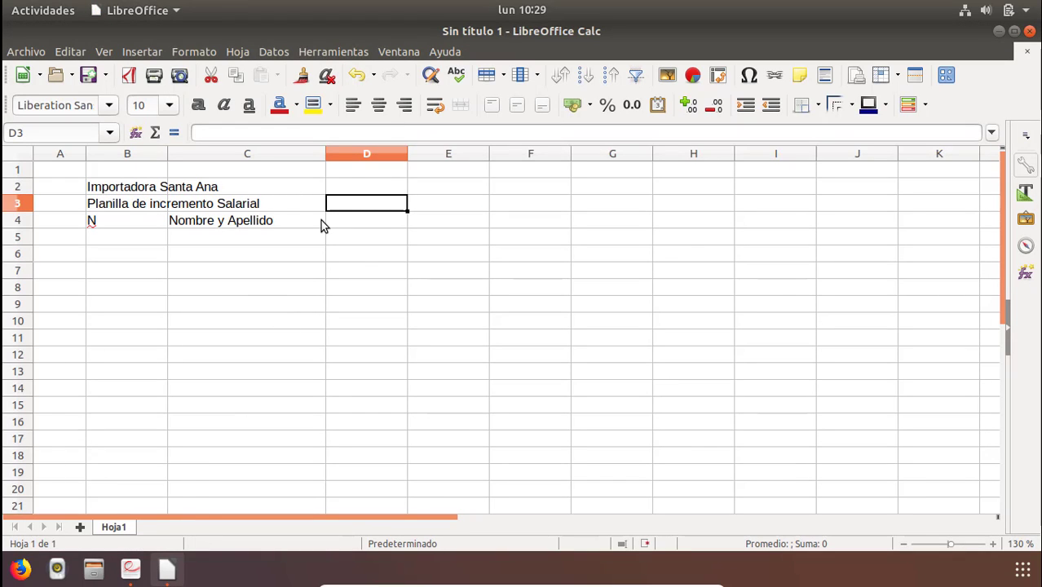
# Enter the header "N CI" in cell D4.
pyautogui.press('Down')
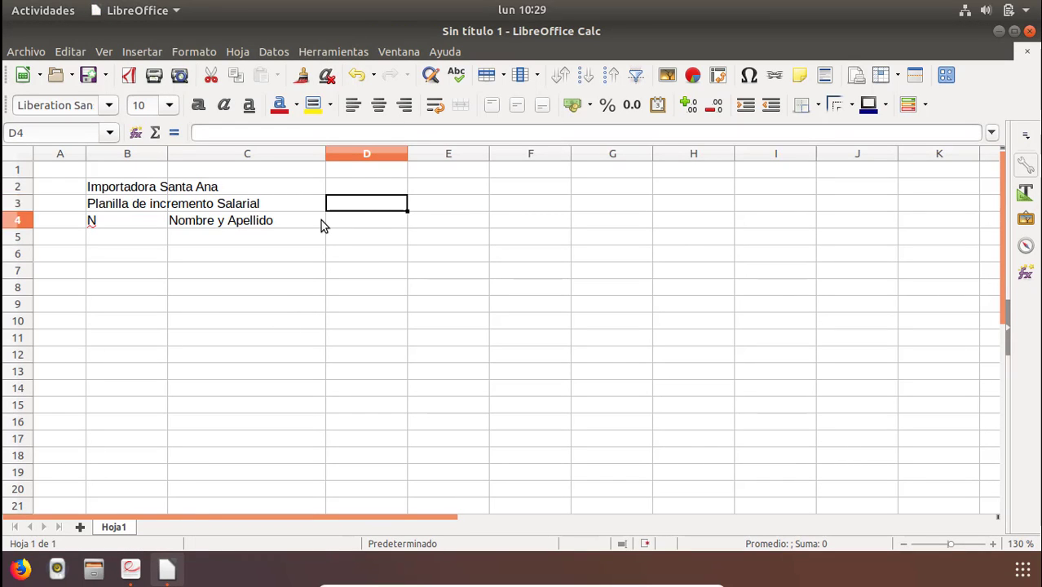
pyautogui.write('N CI')
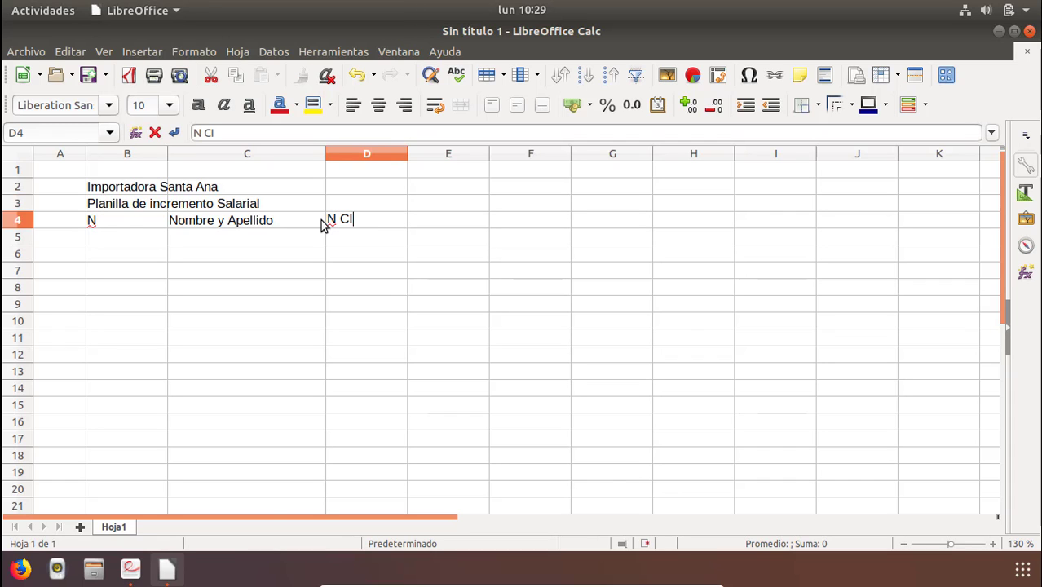
pyautogui.press('Return')
# Check the PDF table, then enter a two-line header "Categoria" / "A -B" in cell E4.
pyautogui.press('Right')
pyautogui.hotkey('alt', 'Tab')
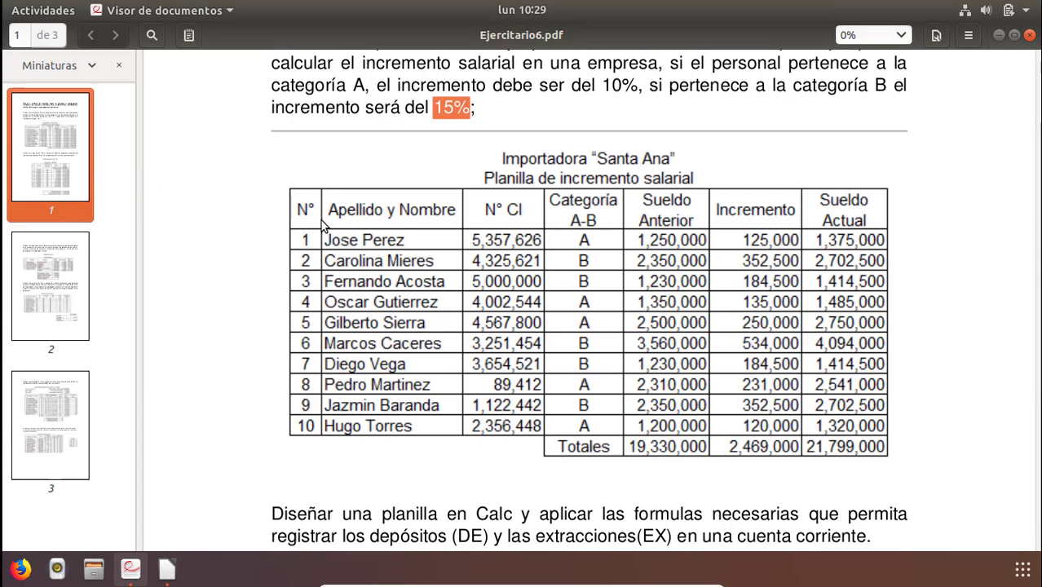
pyautogui.hotkey('alt', 'Tab')
pyautogui.write('CAteg')
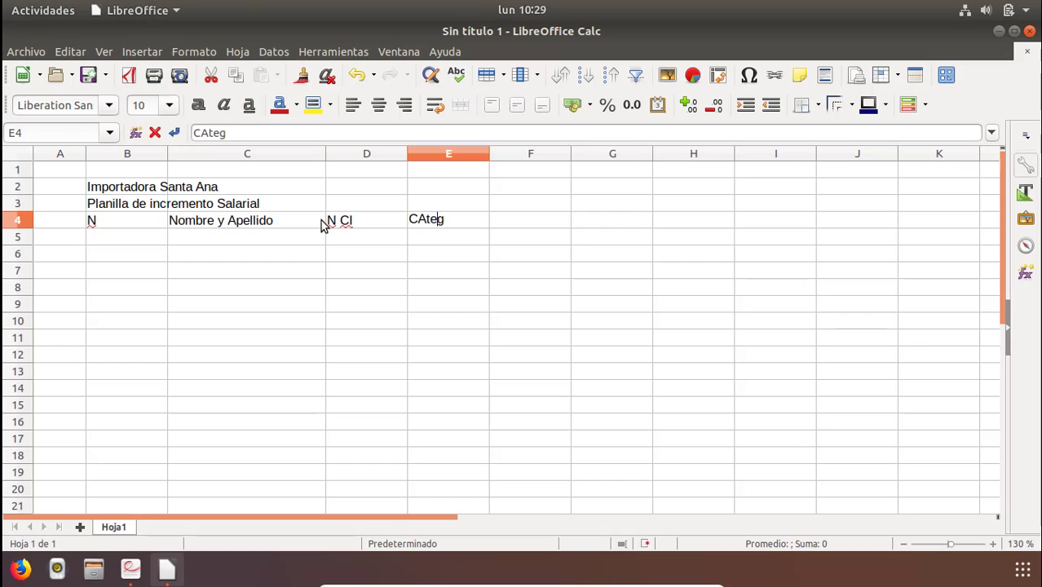
pyautogui.press('BackSpace')
pyautogui.press('BackSpace')
pyautogui.press('BackSpace')
pyautogui.press('BackSpace')
pyautogui.write('ar')
pyautogui.press('BackSpace')
pyautogui.write('te')
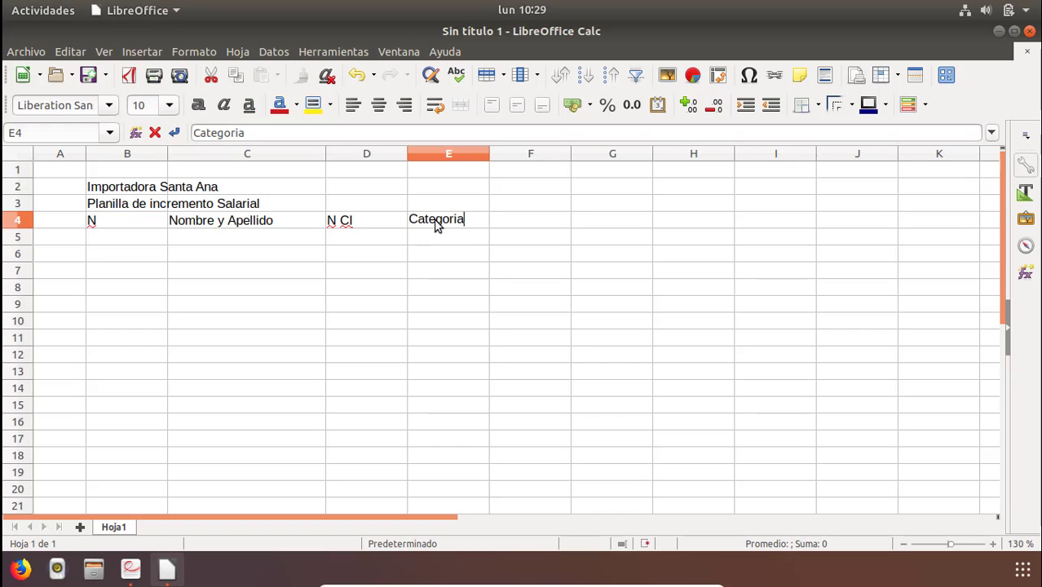
pyautogui.hotkey('ctrl', 'Return')
pyautogui.press('Return')
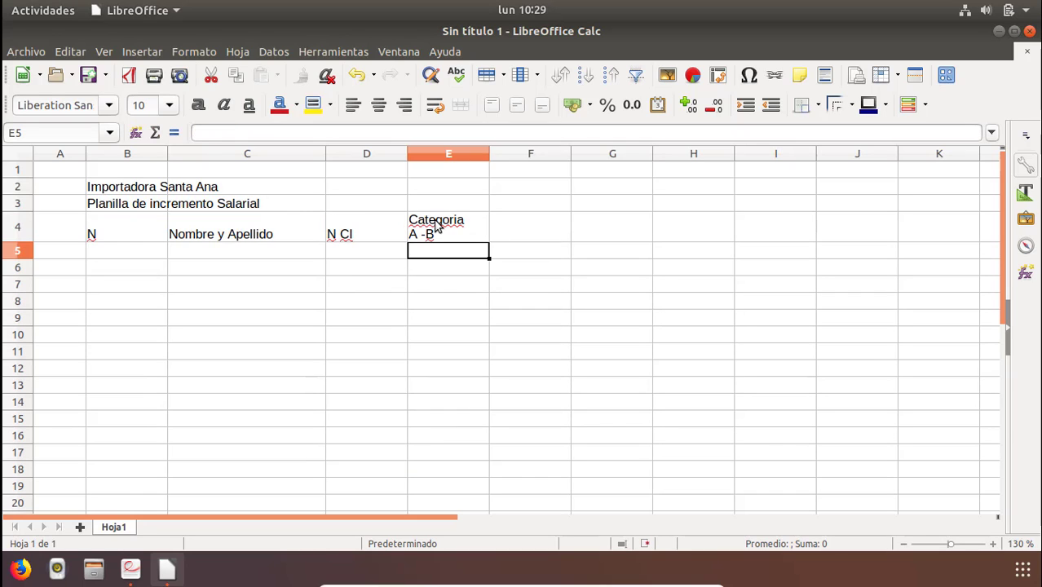
# Re-edit cell E4 so its second line reads "A – B".
pyautogui.click(436, 225)
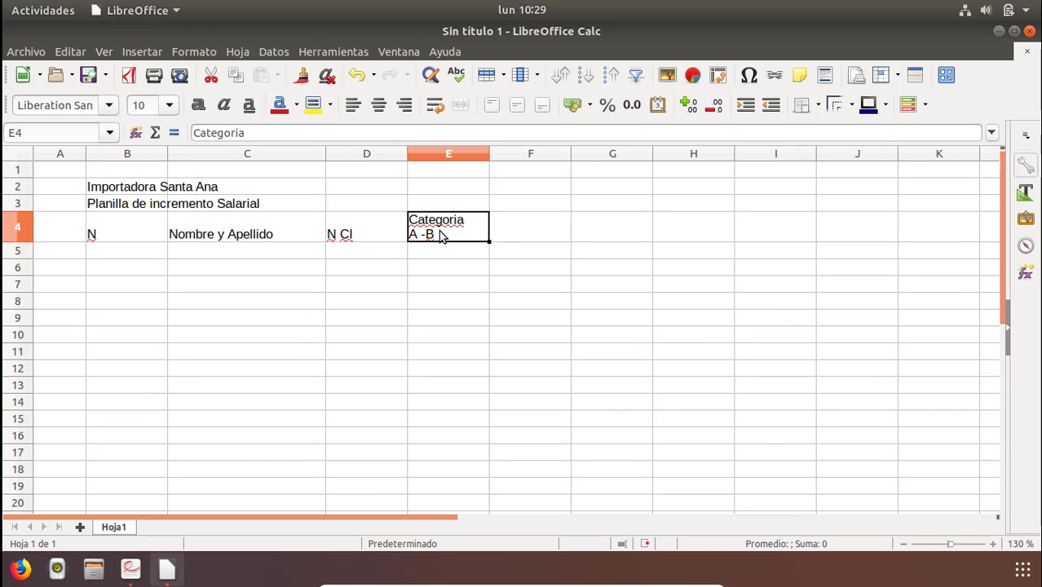
pyautogui.click(249, 136)
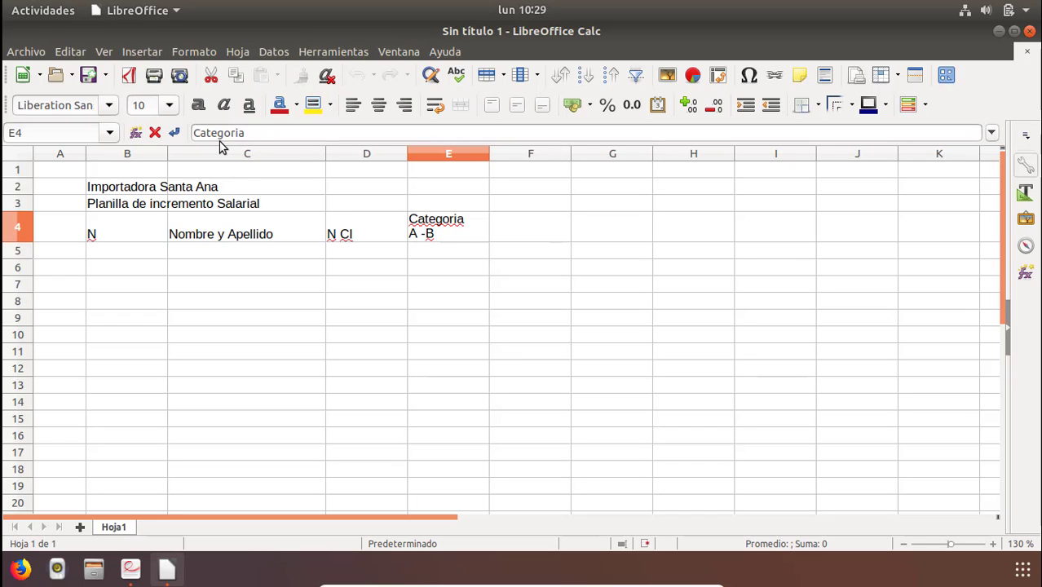
pyautogui.click(441, 254)
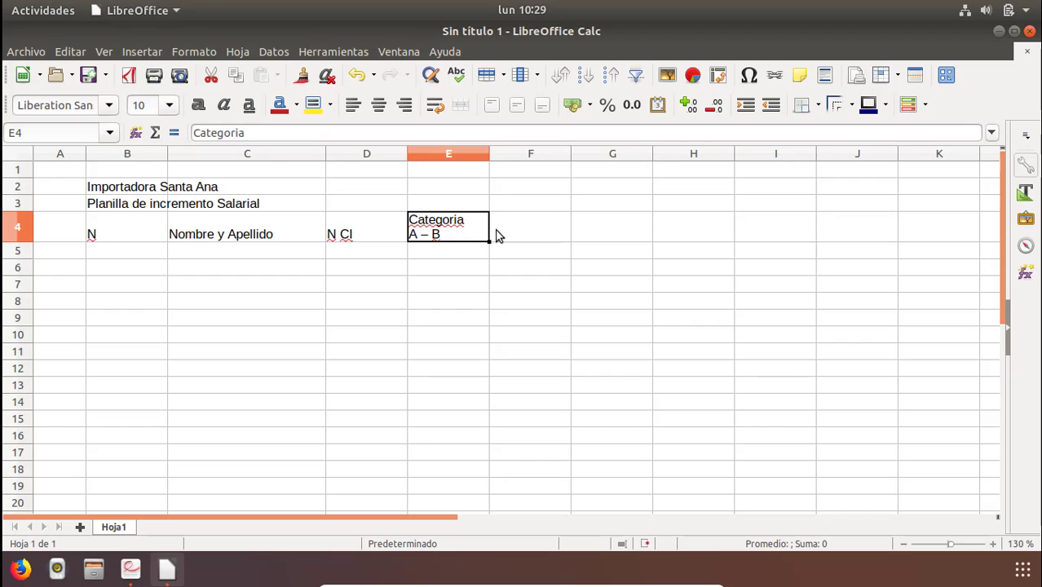
# Enter the two-line header "Sueldo" / "Anterior" in cell F4, checking the PDF for the wording.
pyautogui.click(548, 216)
pyautogui.hotkey('alt', 'Tab')
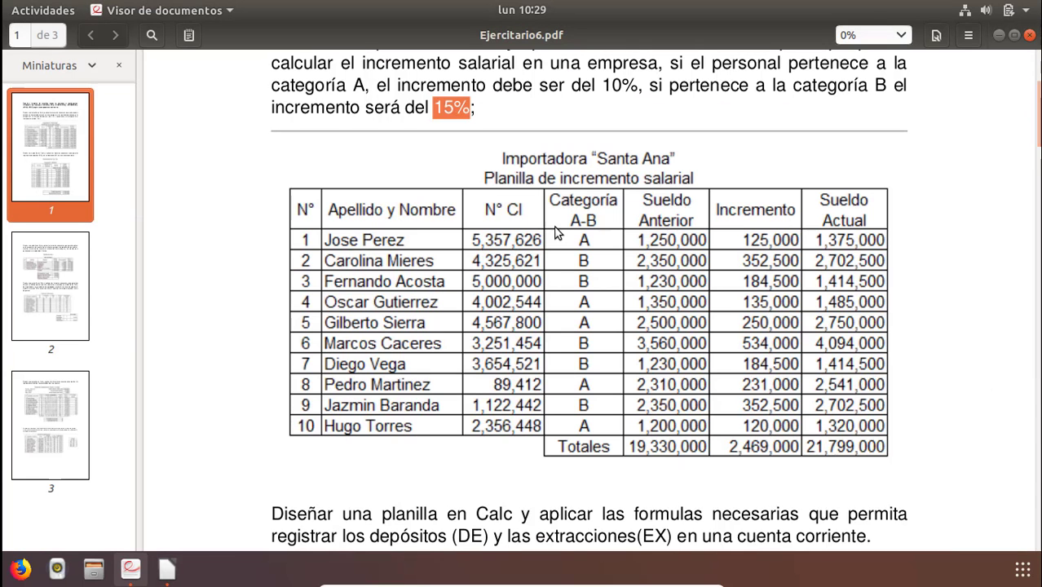
pyautogui.hotkey('alt', 'Tab')
pyautogui.write('S')
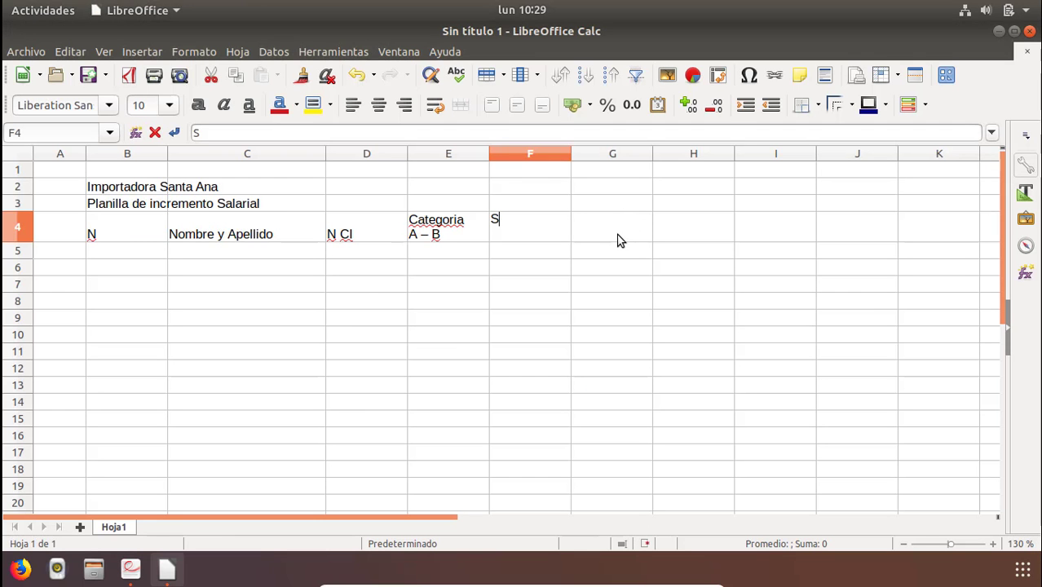
pyautogui.write('ueldo Amnt')
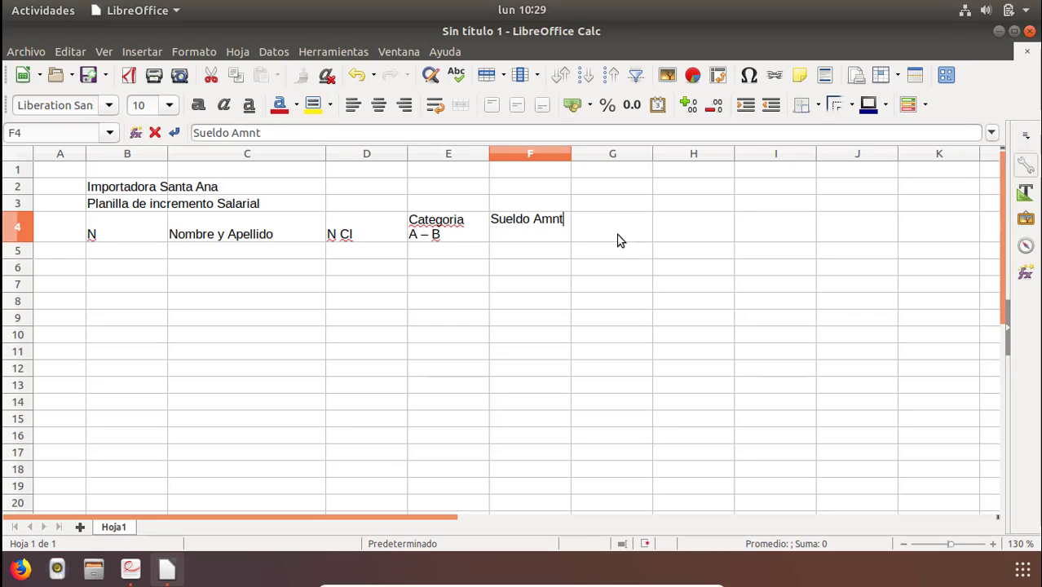
pyautogui.press('BackSpace')
pyautogui.press('BackSpace')
pyautogui.press('BackSpace')
pyautogui.write('terior')
pyautogui.hotkey('alt', 'Tab')
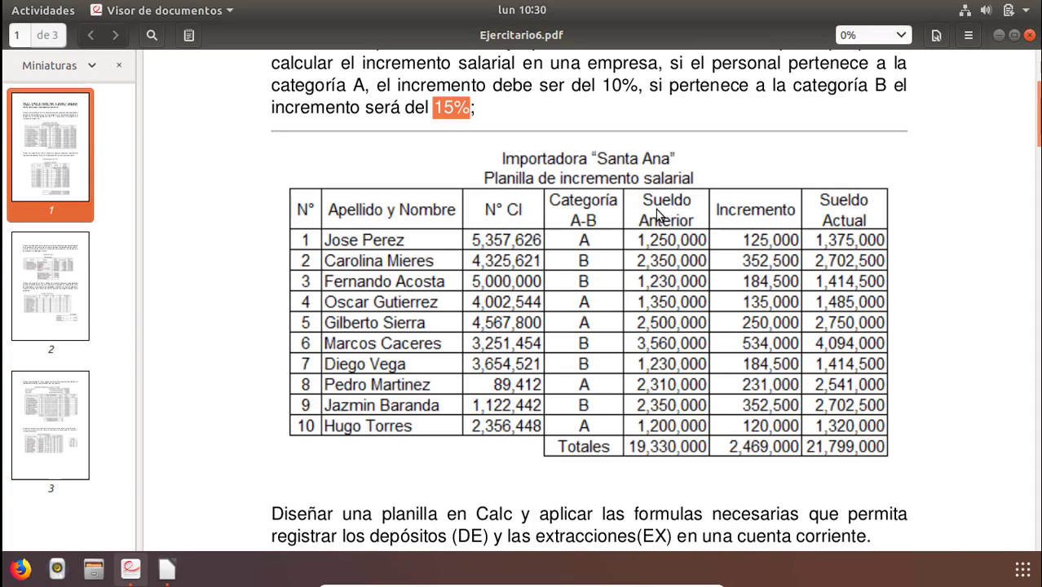
pyautogui.hotkey('alt', 'Tab')
pyautogui.doubleClick(535, 229)
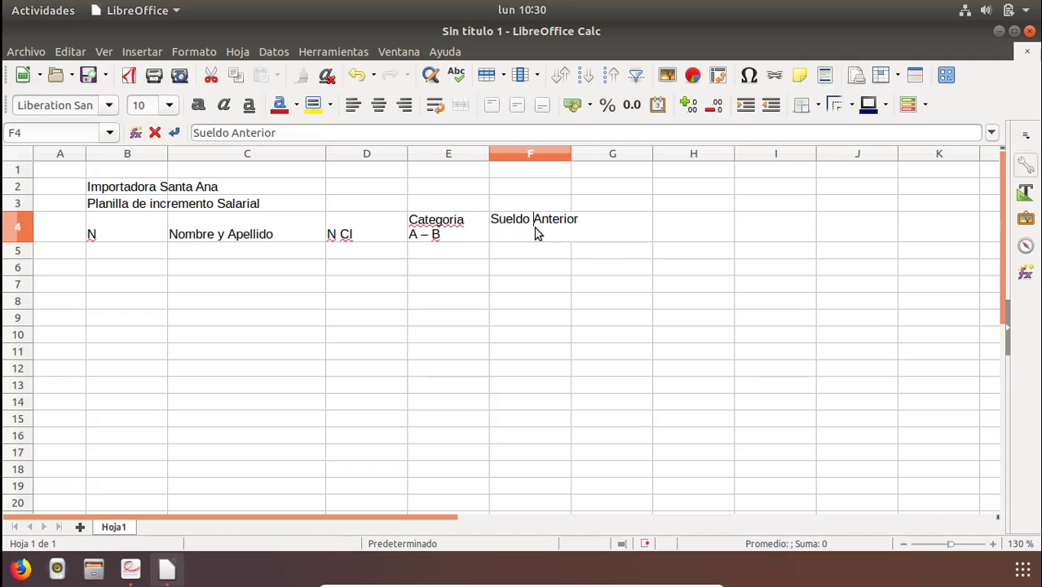
pyautogui.press('BackSpace')
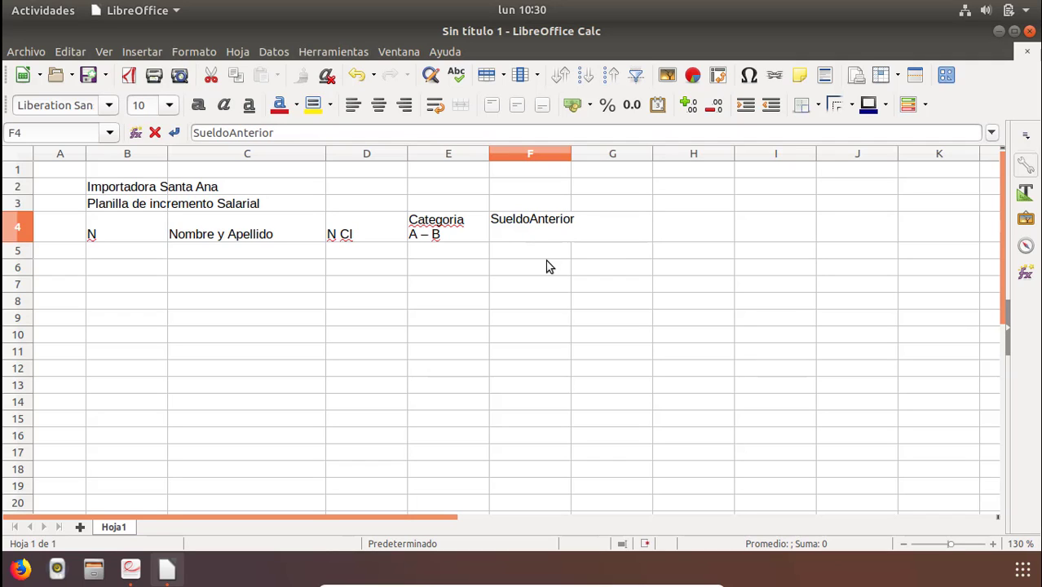
pyautogui.hotkey('ctrl', 'Return')
pyautogui.click(514, 280)
# Enter the header "Incremento" in cell G4.
pyautogui.click(522, 220)
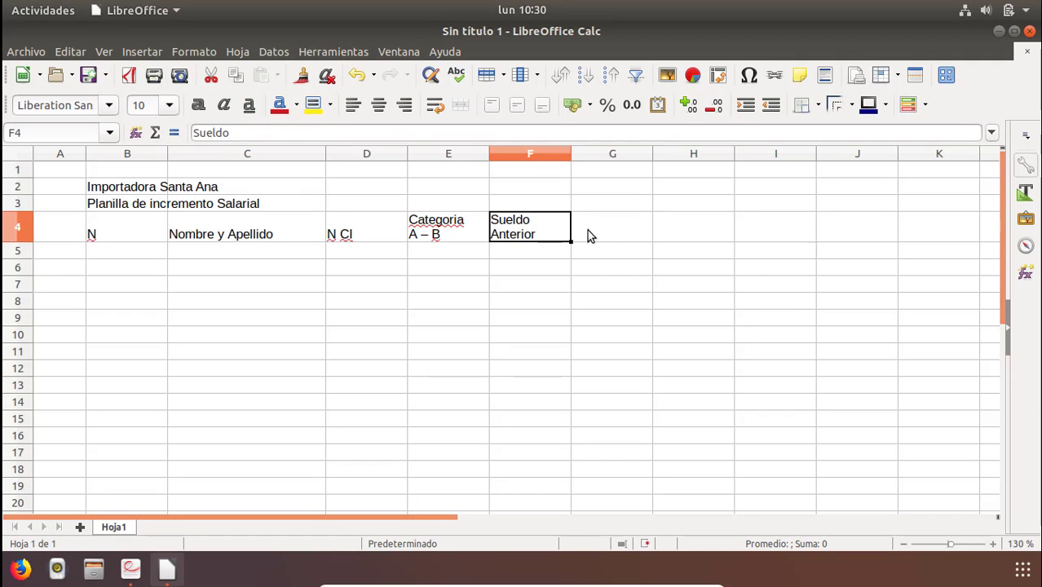
pyautogui.click(604, 235)
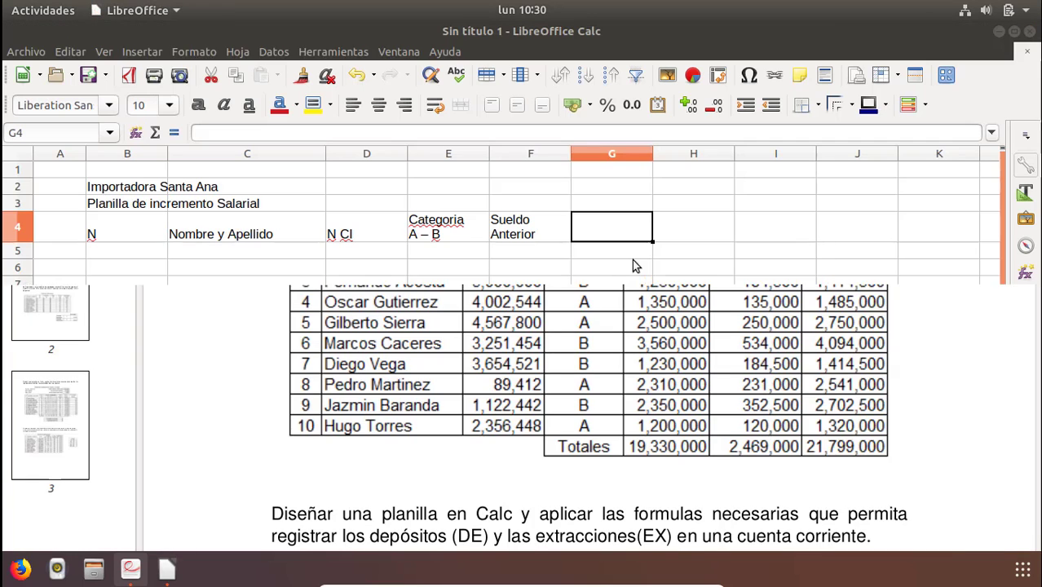
pyautogui.write('Inc')
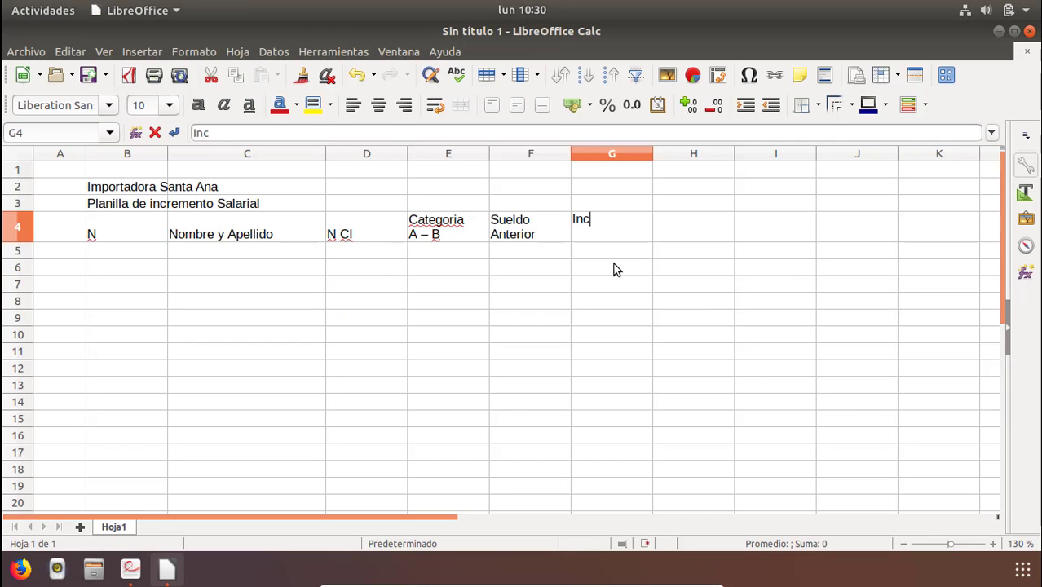
pyautogui.write('rement')
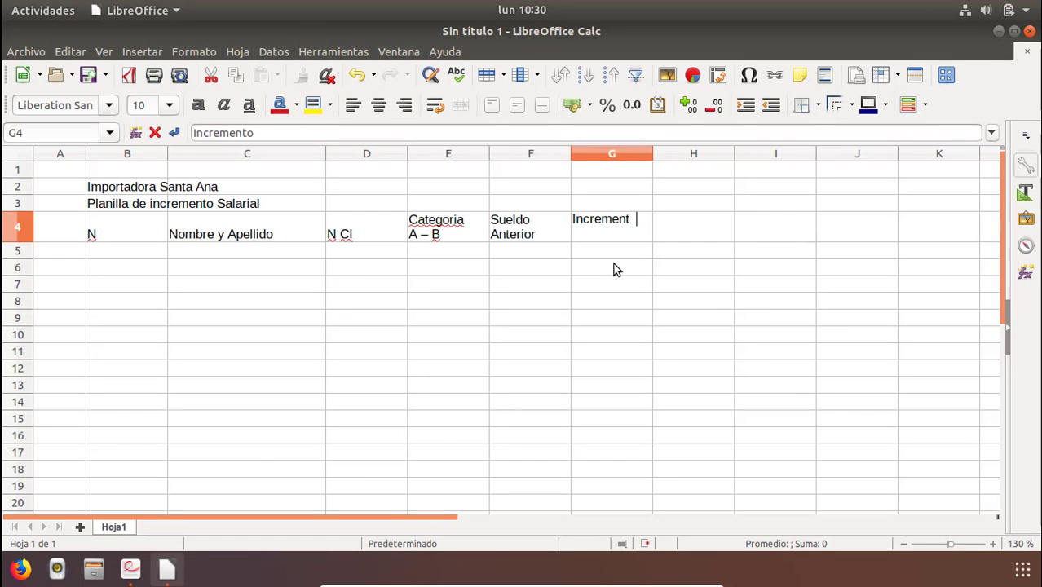
pyautogui.write('o')
pyautogui.press('Return')
# Enter the two-line header "Sueldo" / "Actual" in cell H4 after checking the PDF.
pyautogui.press('Right')
pyautogui.press('Up')
pyautogui.hotkey('alt', 'Tab')
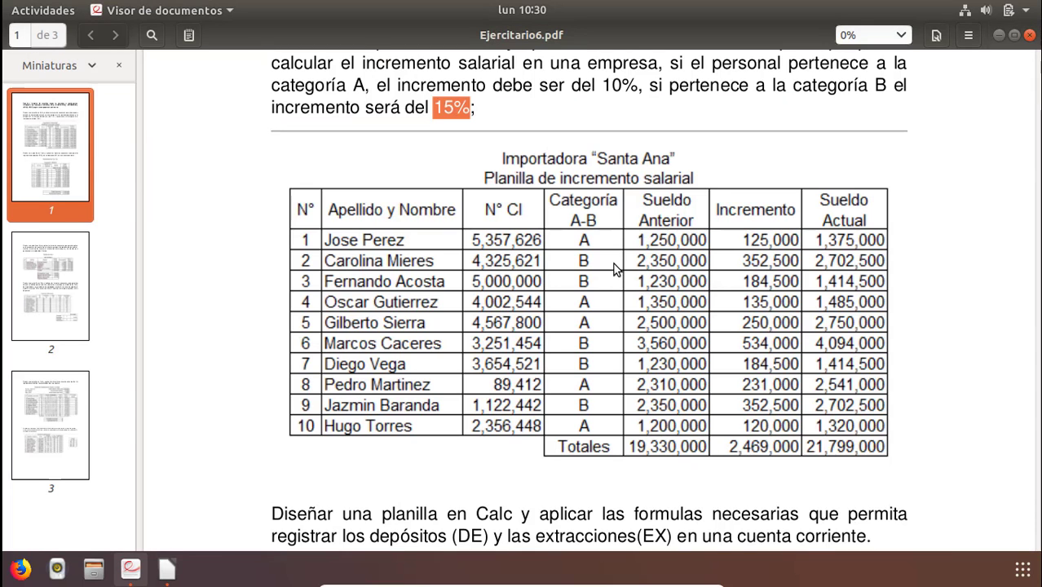
pyautogui.hotkey('alt', 'Tab')
pyautogui.write('Suel')
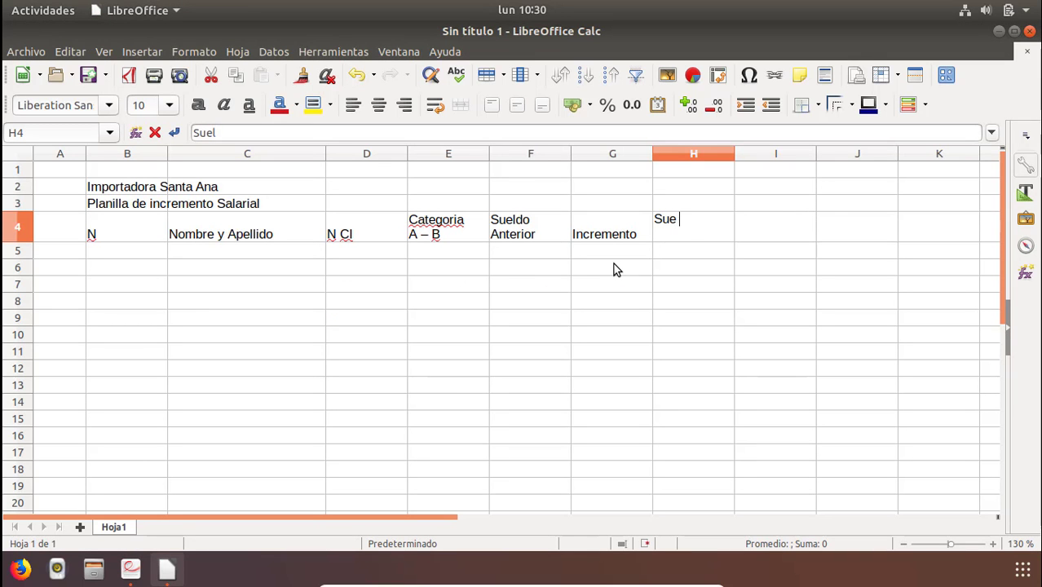
pyautogui.write('do ')
pyautogui.write('Actual')
pyautogui.press('Return')
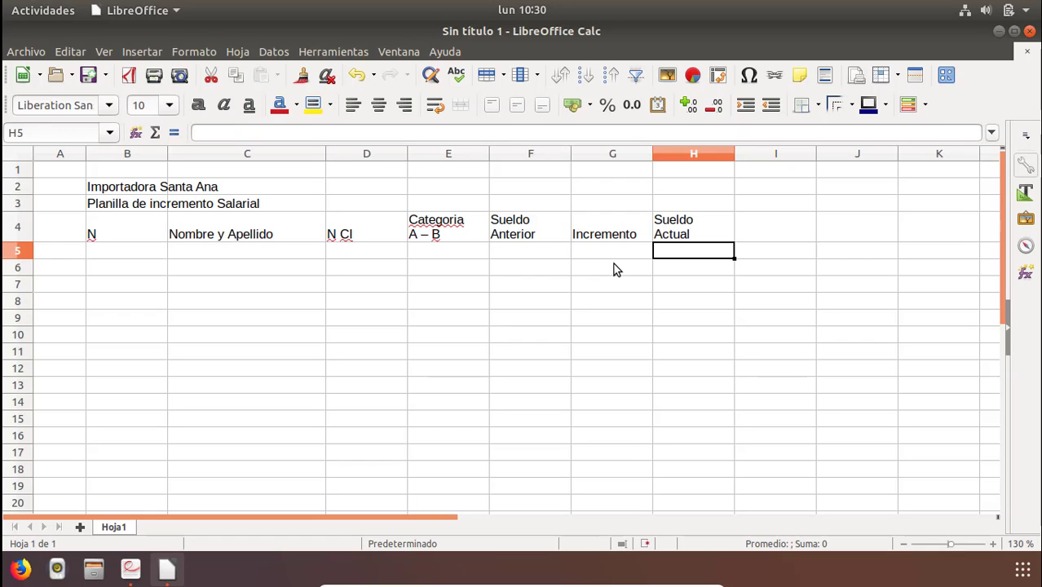
# Narrow column B to fit the "N" header and widen column C for the names.
pyautogui.click(133, 238)
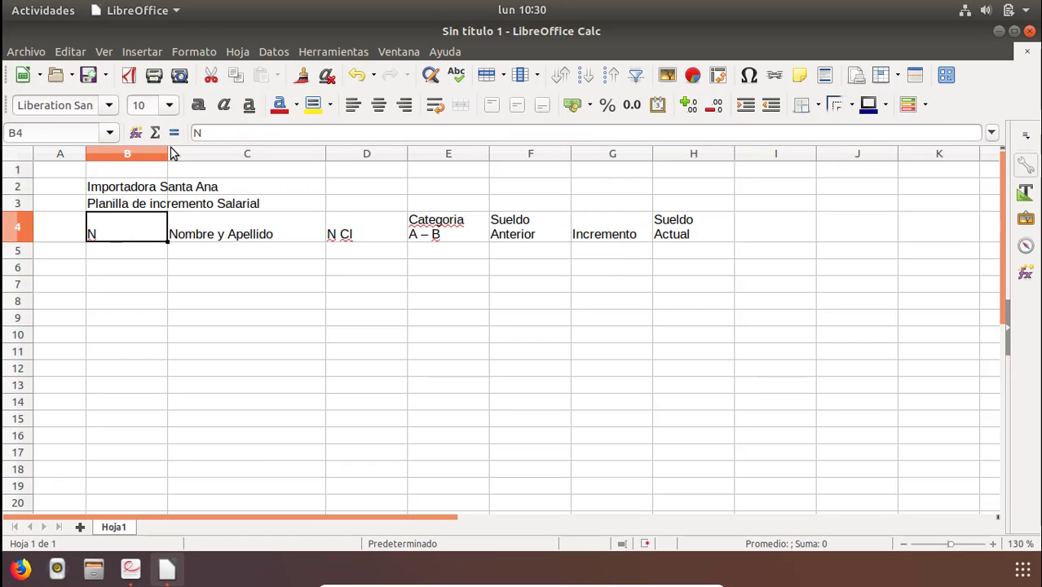
pyautogui.moveTo(166, 155); pyautogui.dragTo(108, 174)
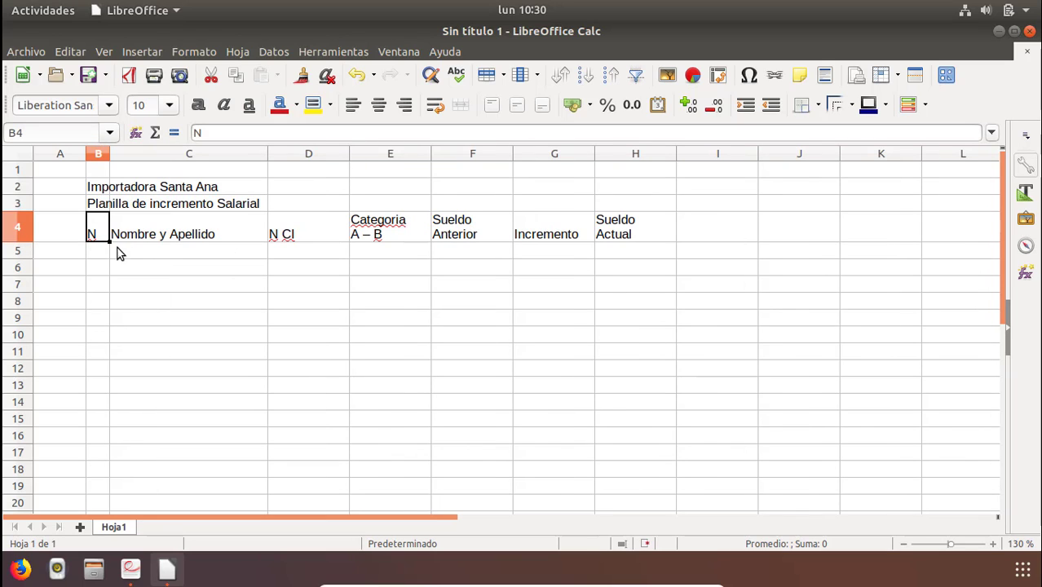
pyautogui.click(496, 238)
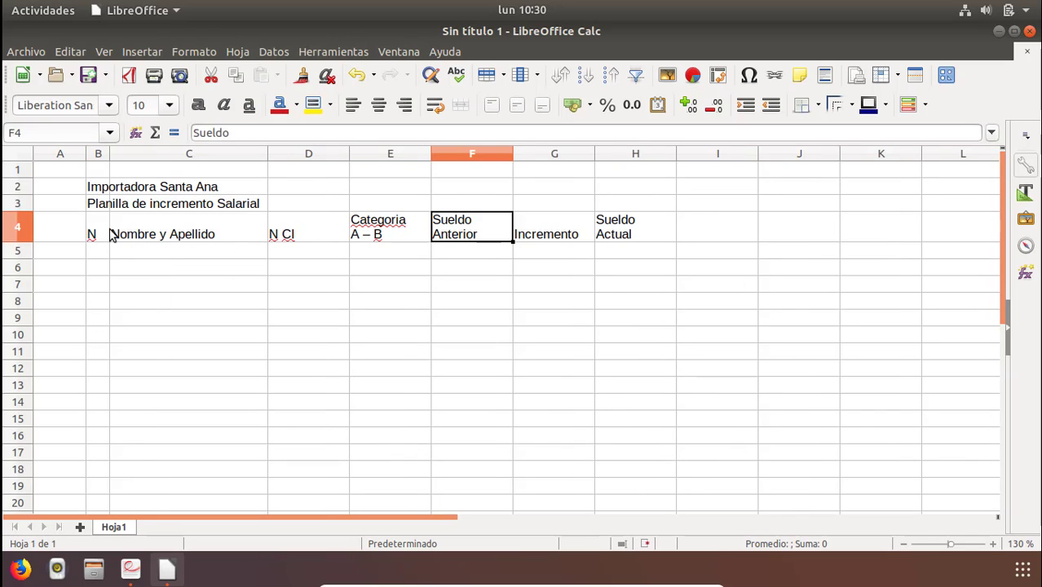
pyautogui.click(272, 223)
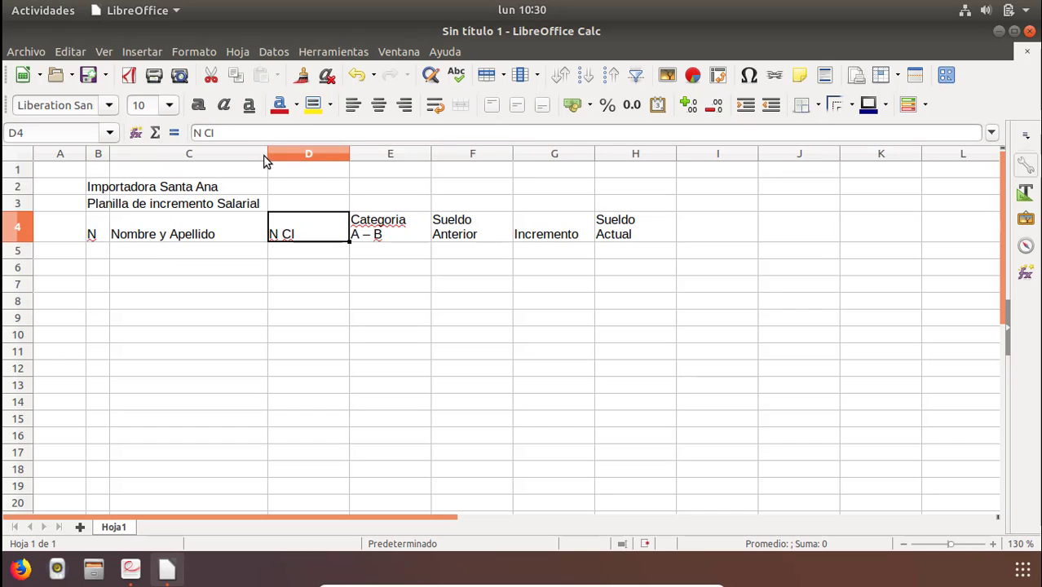
pyautogui.moveTo(268, 161); pyautogui.dragTo(321, 168)
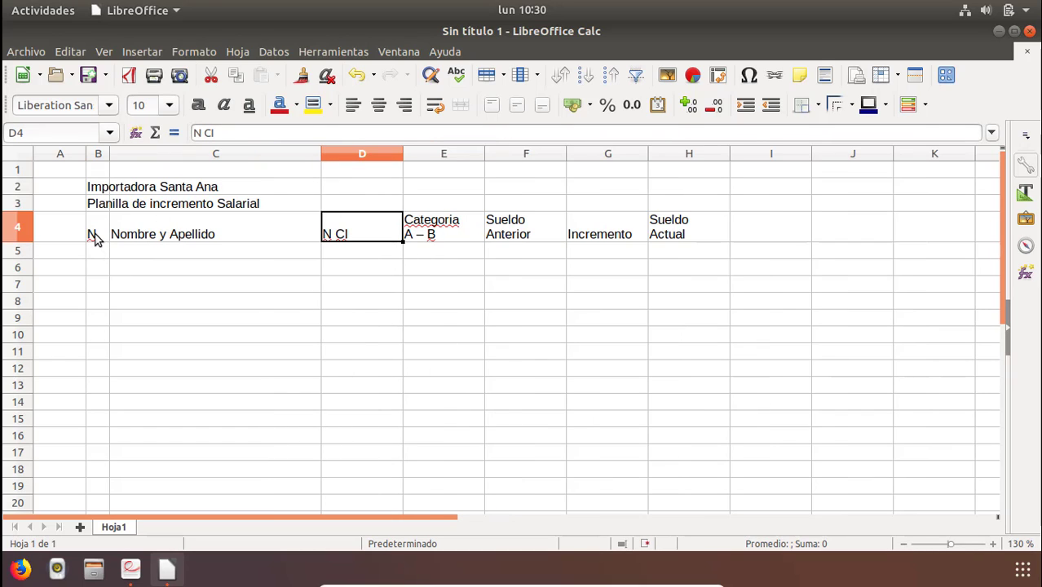
# Center the header row B4:H4 both horizontally and vertically.
pyautogui.click(95, 236)
pyautogui.moveTo(94, 236); pyautogui.dragTo(685, 234)
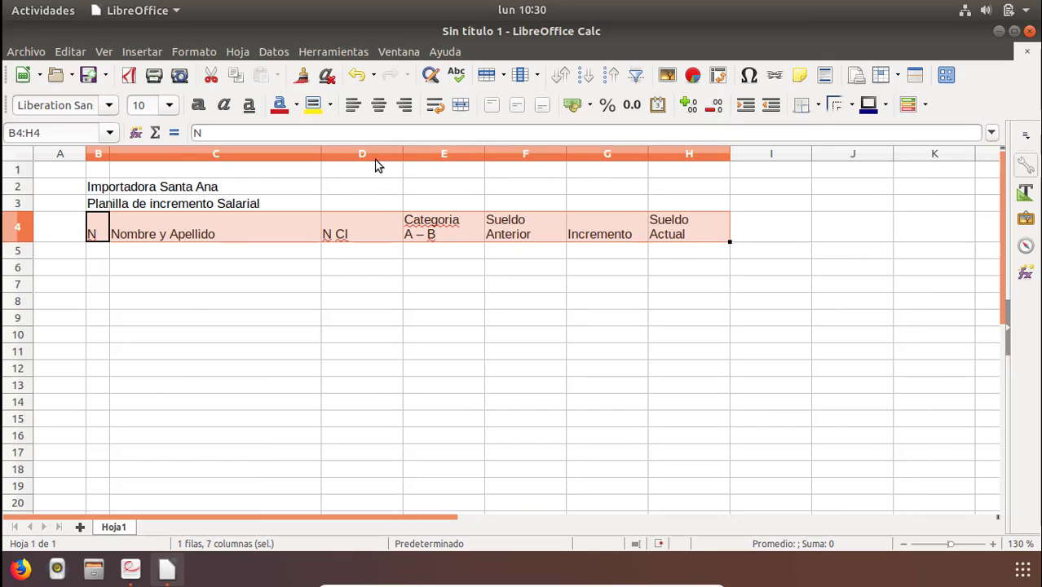
pyautogui.click(379, 104)
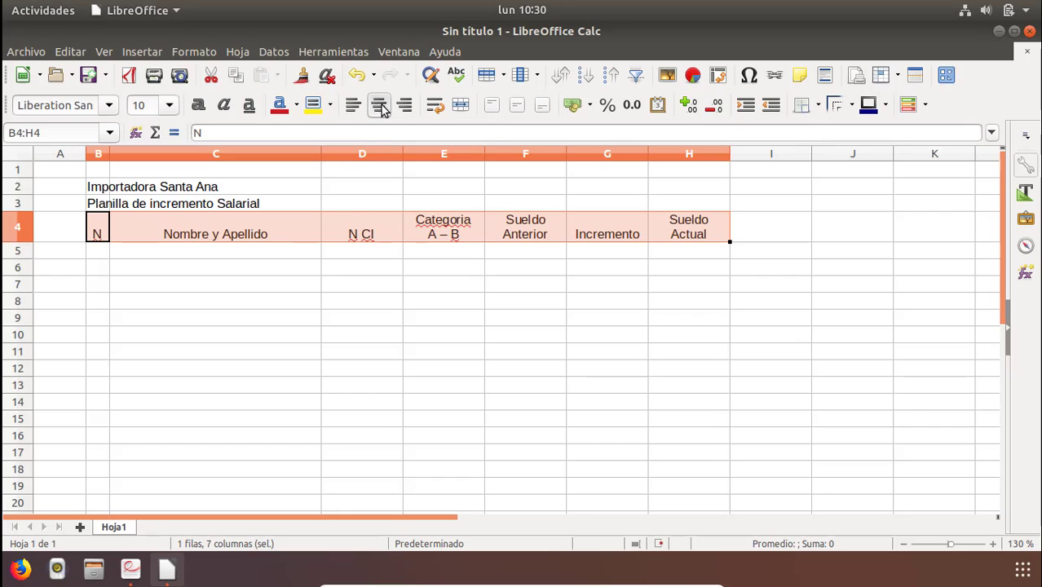
pyautogui.click(517, 105)
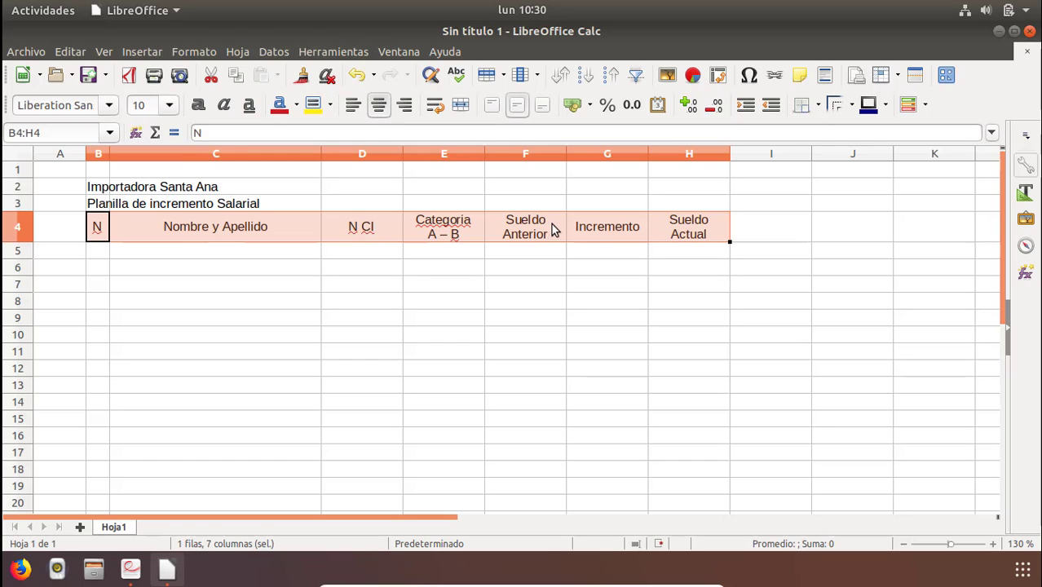
# Apply all borders to the header row B4:H4.
pyautogui.click(851, 104)
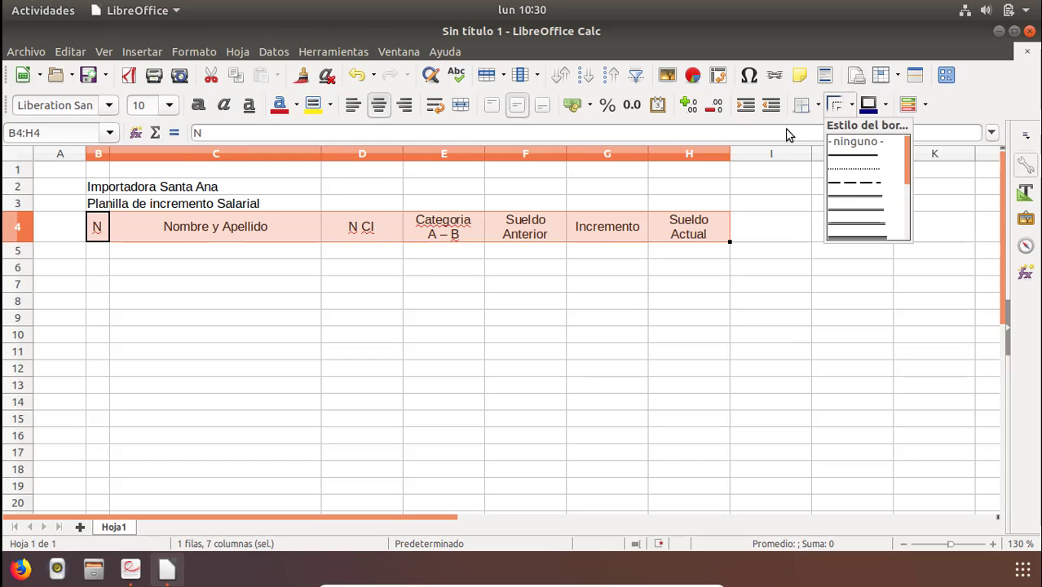
pyautogui.click(819, 101)
pyautogui.click(819, 104)
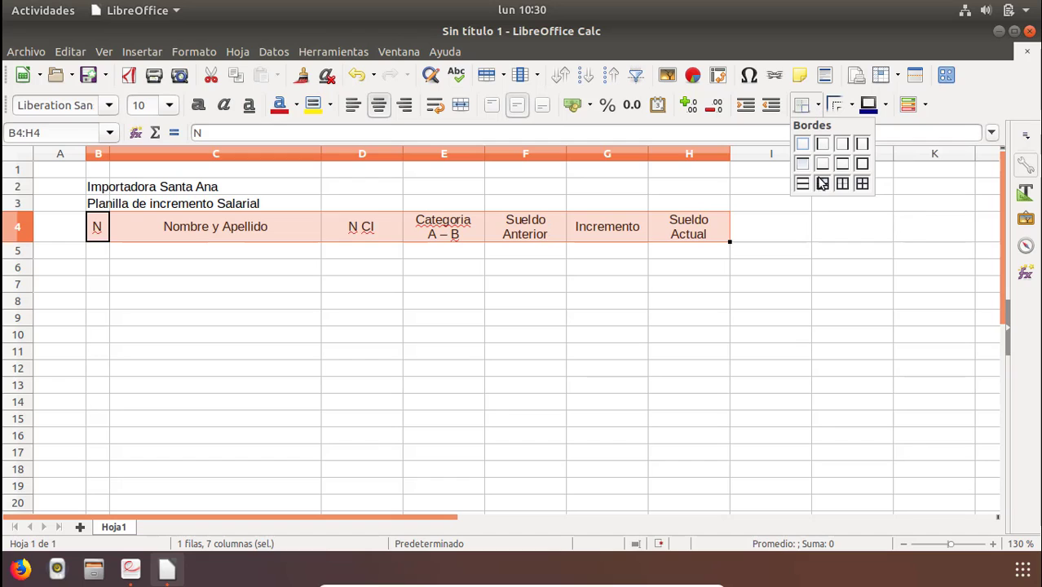
pyautogui.click(862, 183)
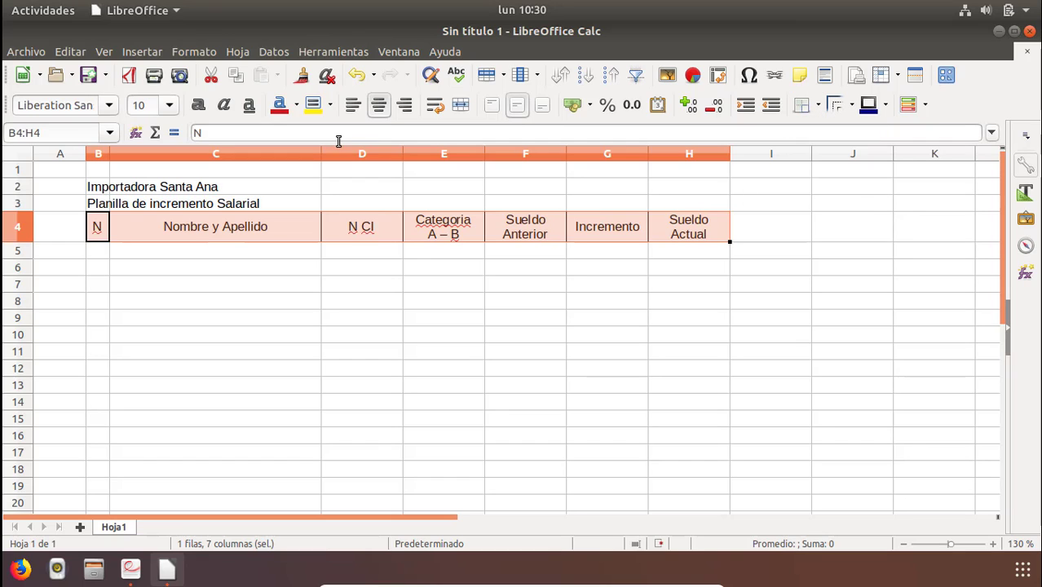
# Fill the header row B4:H4 with a light gray background color.
pyautogui.click(331, 104)
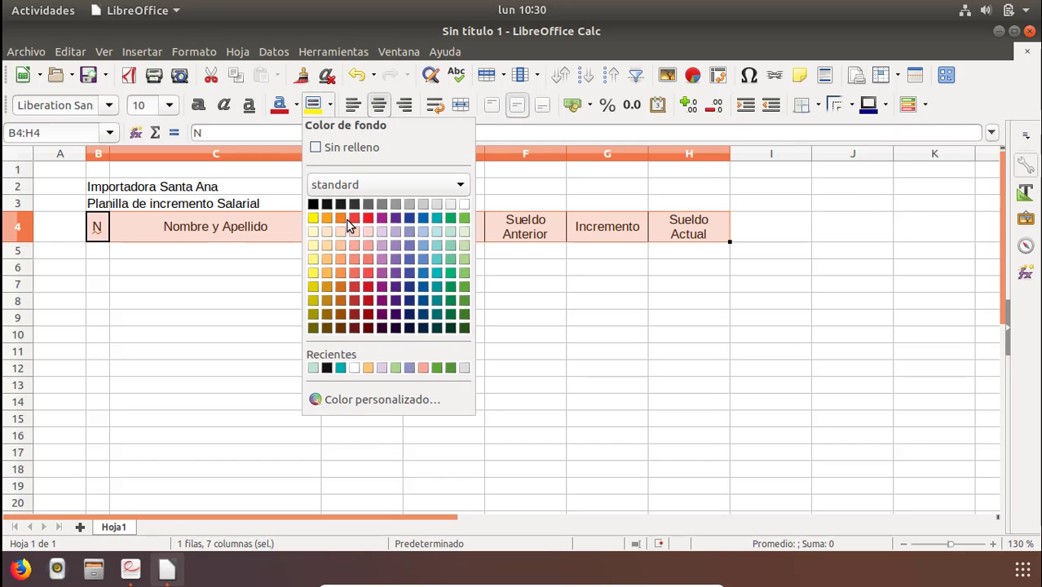
pyautogui.click(421, 204)
pyautogui.click(274, 311)
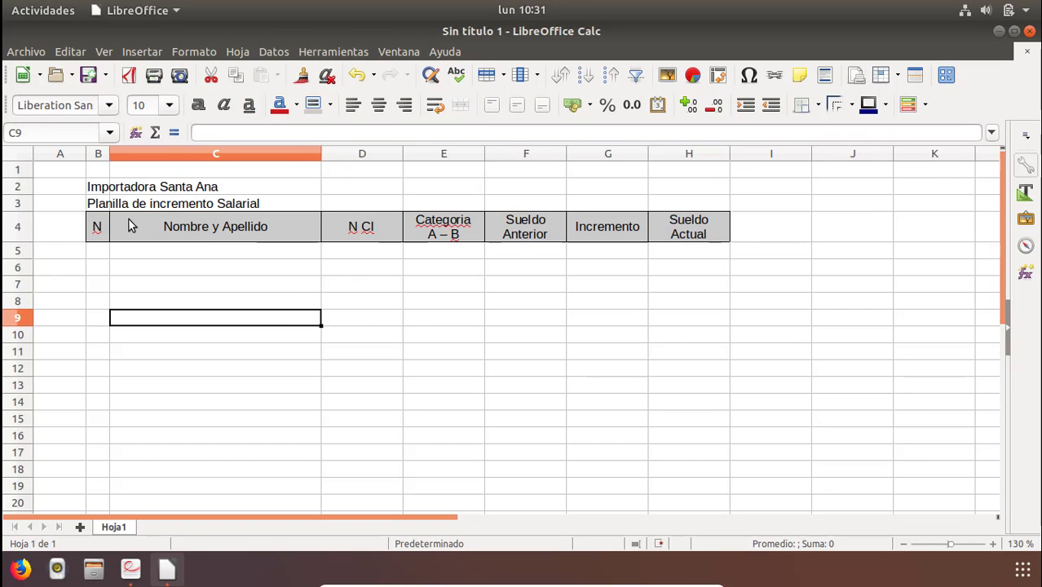
# Merge and center the subtitle across B3:H3.
pyautogui.moveTo(98, 204); pyautogui.dragTo(692, 200)
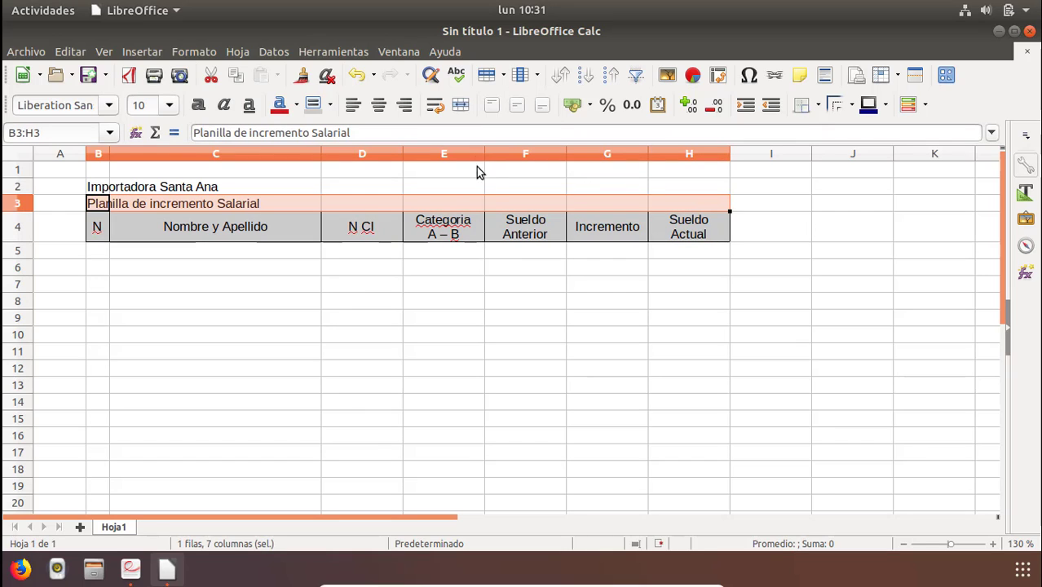
pyautogui.click(460, 104)
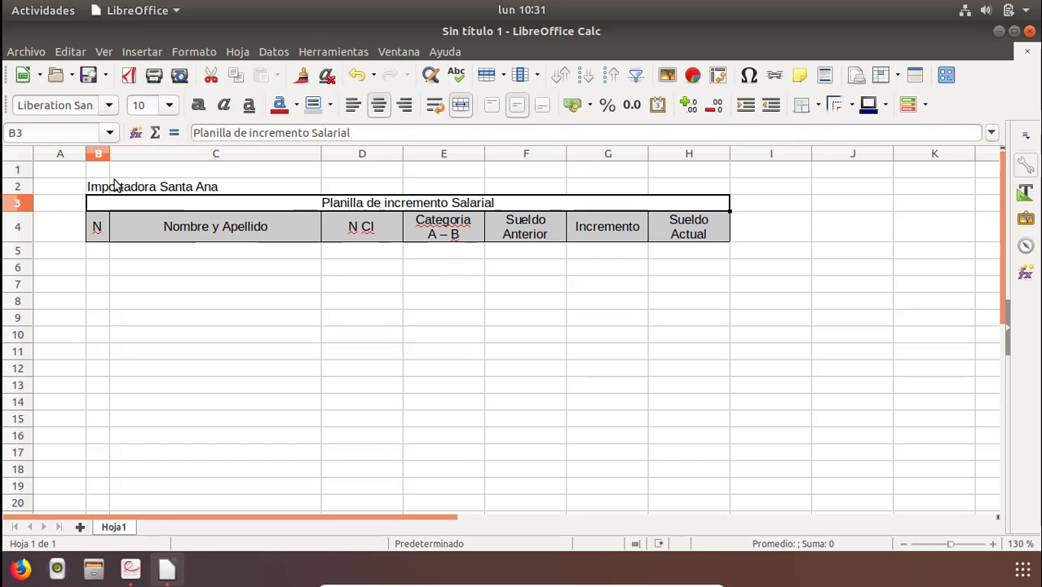
# Merge and center the company title across B2:H2.
pyautogui.moveTo(114, 186); pyautogui.dragTo(705, 189)
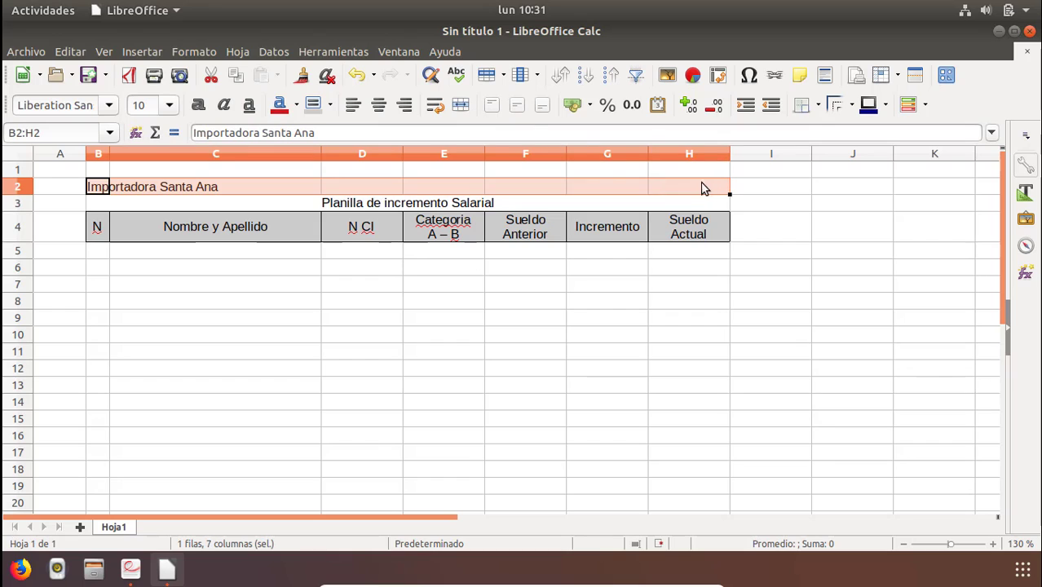
pyautogui.click(460, 105)
pyautogui.click(373, 307)
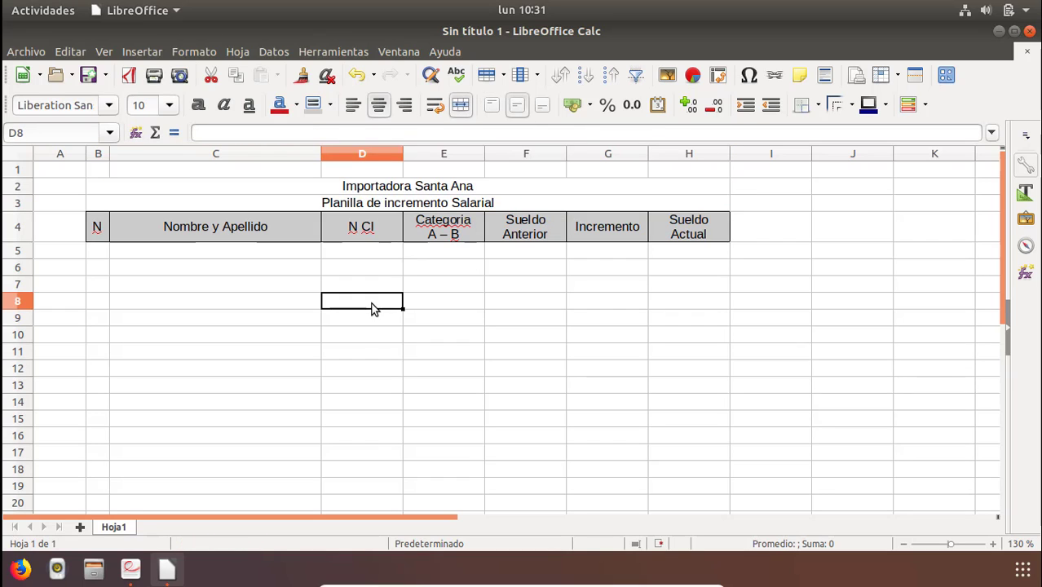
# Increase the height of the title rows 2 and 3.
pyautogui.click(269, 204)
pyautogui.moveTo(28, 211)
pyautogui.mouseDown()
pyautogui.moveTo(32, 223)
pyautogui.moveTo(22, 202)
pyautogui.mouseUp()
pyautogui.click(428, 317)
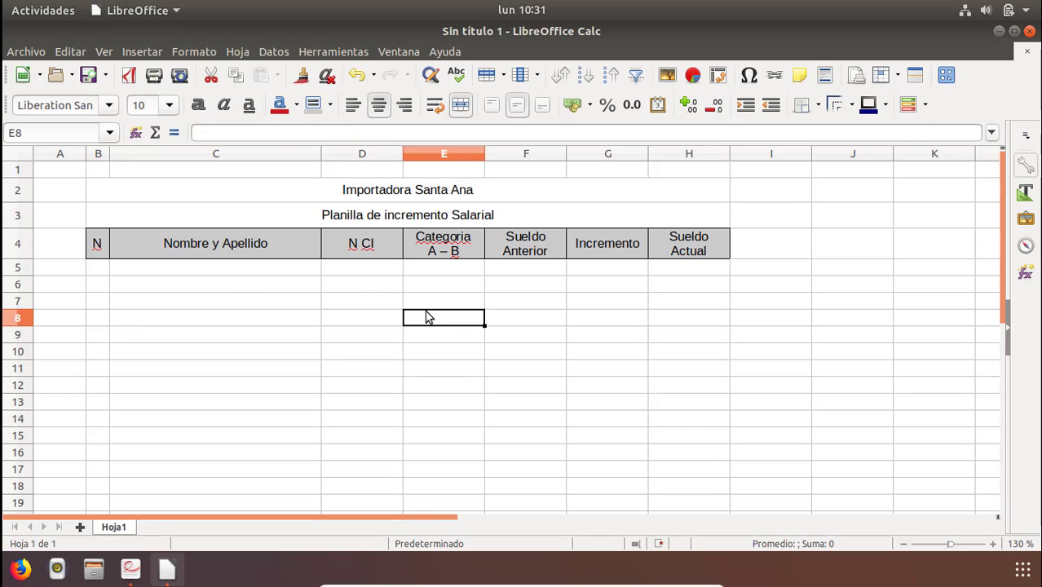
pyautogui.click(293, 249)
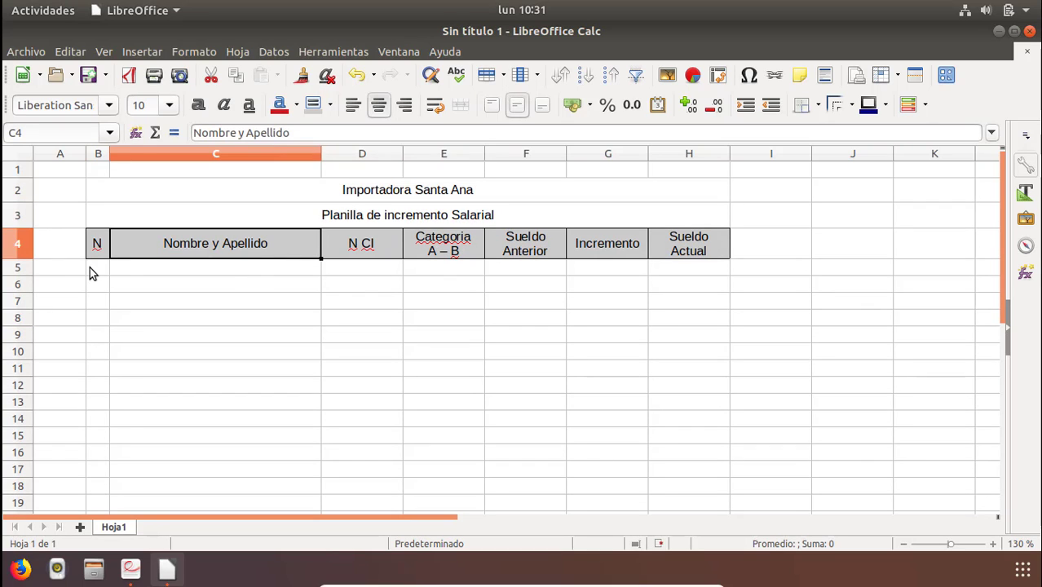
# Enter 1 and 2 in B5:B6, fill the numbering down to B10, and undo the fill and entries.
pyautogui.click(92, 269)
pyautogui.write('1')
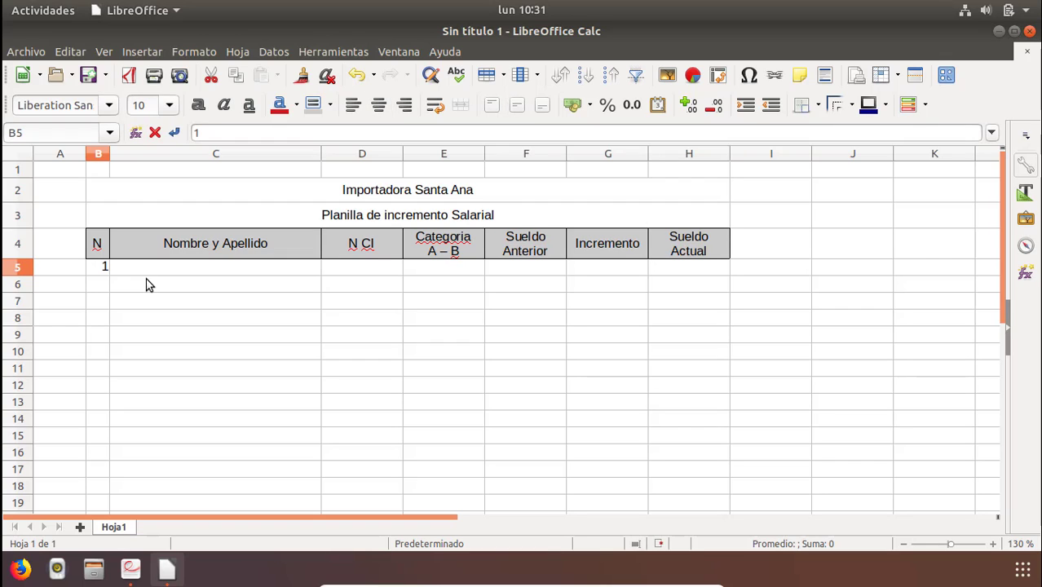
pyautogui.press('Return')
pyautogui.write('2')
pyautogui.press('Return')
pyautogui.moveTo(103, 271); pyautogui.dragTo(106, 289)
pyautogui.click(143, 278)
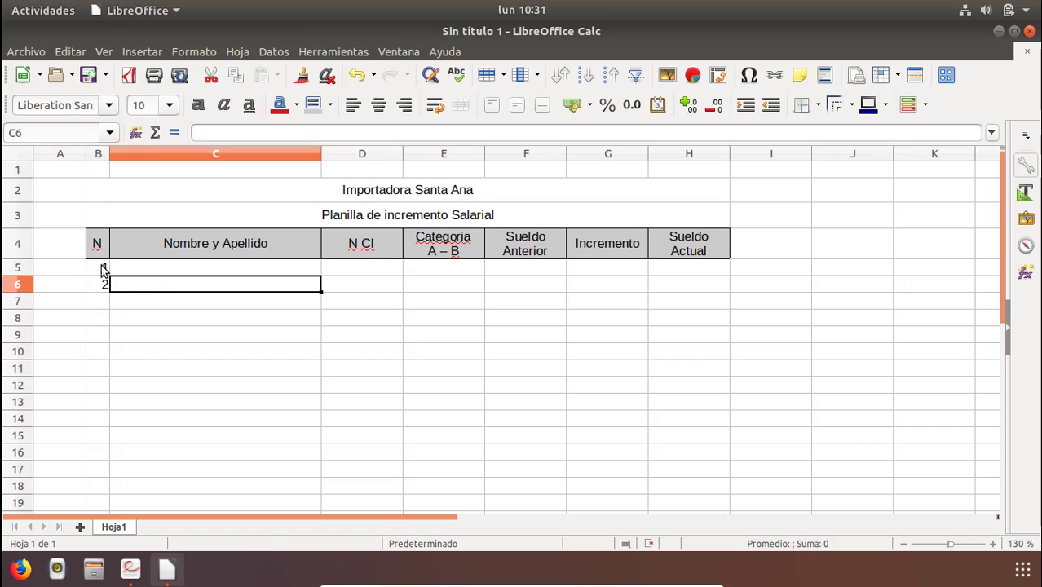
pyautogui.click(101, 268)
pyautogui.click(102, 283)
pyautogui.moveTo(101, 269); pyautogui.dragTo(112, 358)
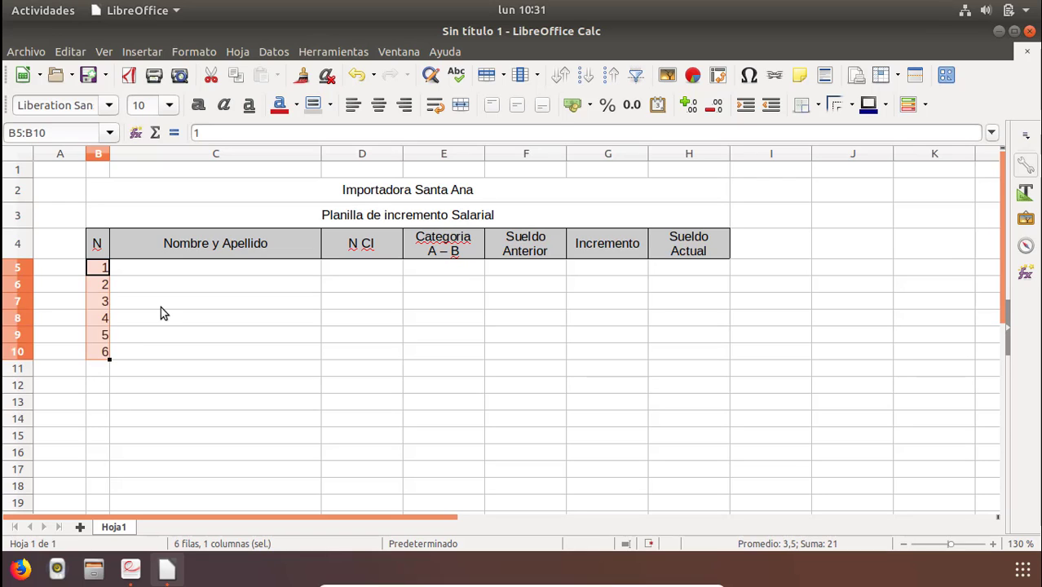
pyautogui.click(161, 307)
pyautogui.click(104, 287)
pyautogui.hotkey('ctrl', 'z')
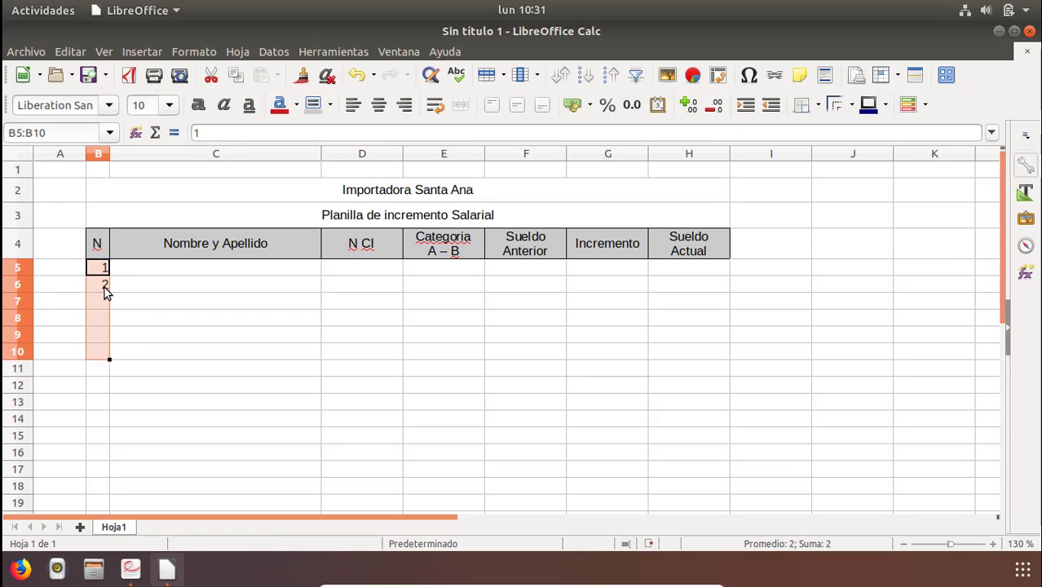
pyautogui.hotkey('ctrl', 'z')
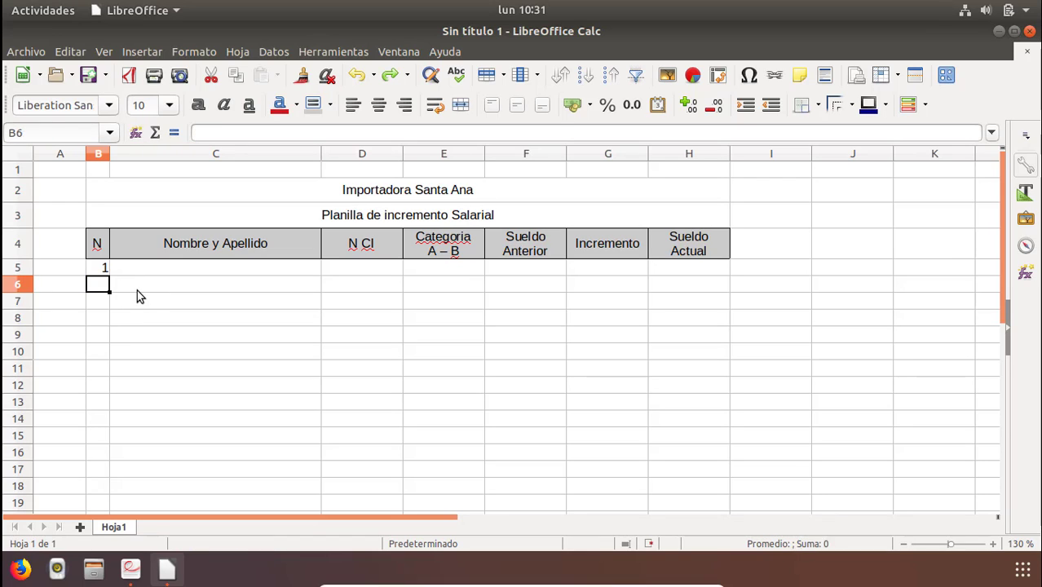
# Enter 1 to 3 in B5:B7, clear those cells and enter 4 in B5.
pyautogui.click(104, 270)
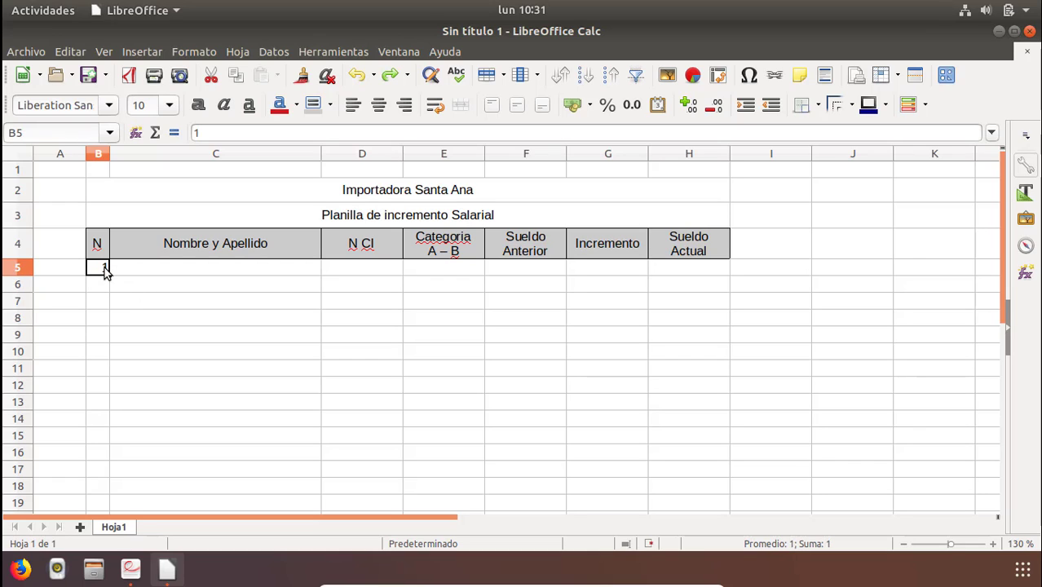
pyautogui.write('1')
pyautogui.press('Return')
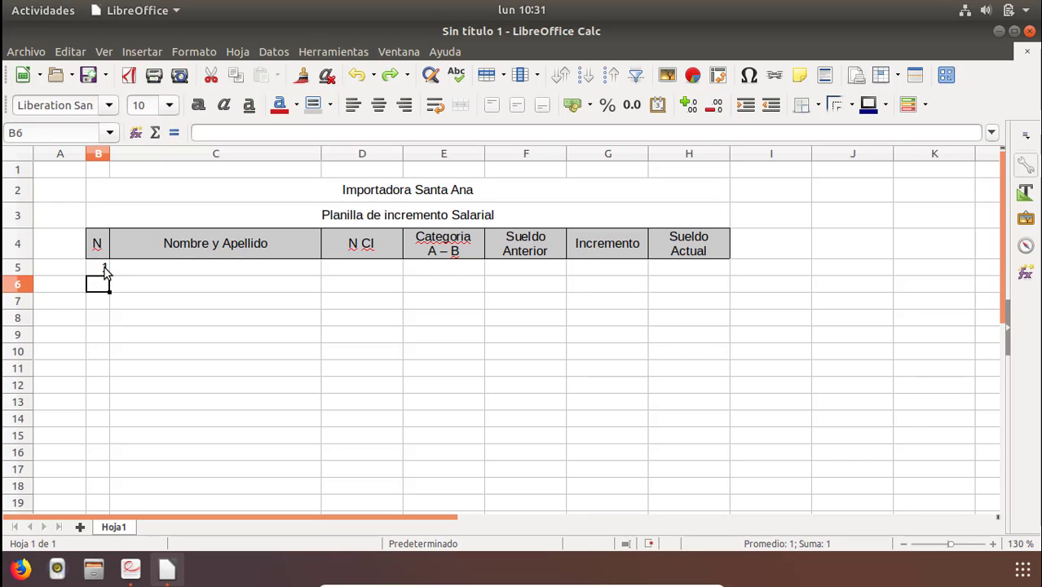
pyautogui.write('2')
pyautogui.press('Return')
pyautogui.write('3')
pyautogui.press('Return')
pyautogui.press('Up')
pyautogui.press('Up')
pyautogui.press('Up')
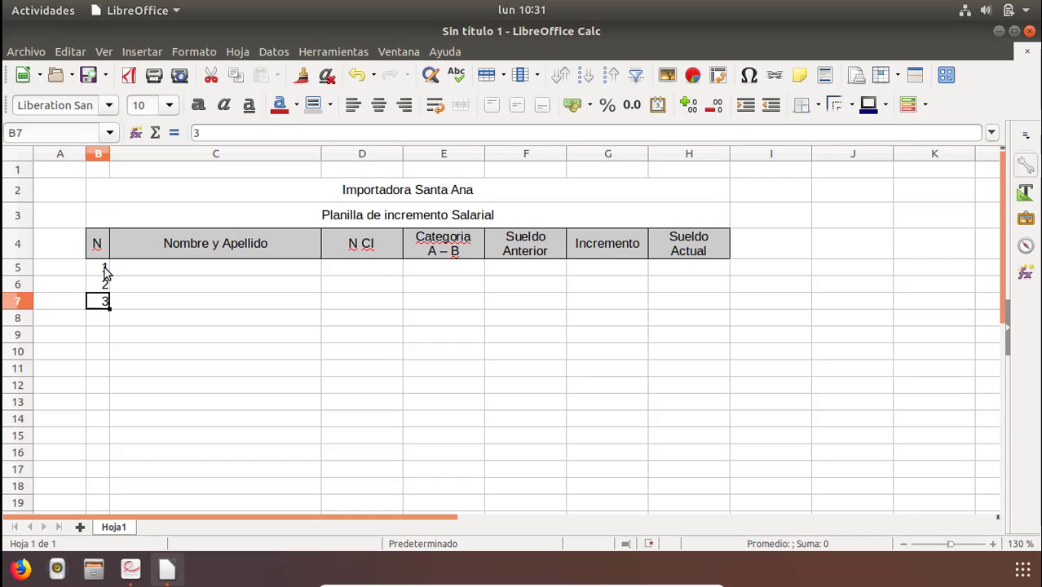
pyautogui.moveTo(101, 269); pyautogui.dragTo(99, 304)
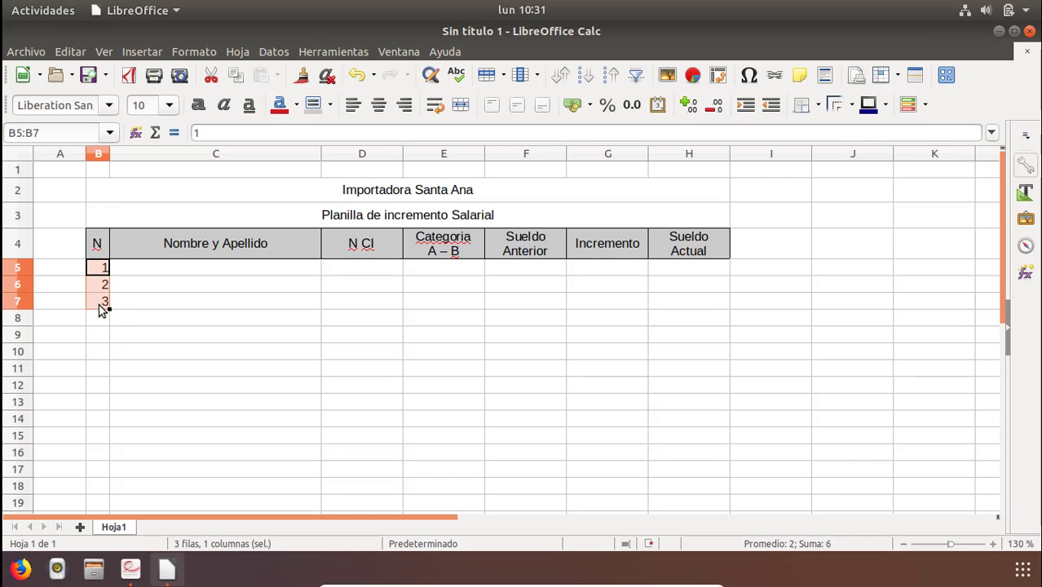
pyautogui.press('Delete')
pyautogui.write('4')
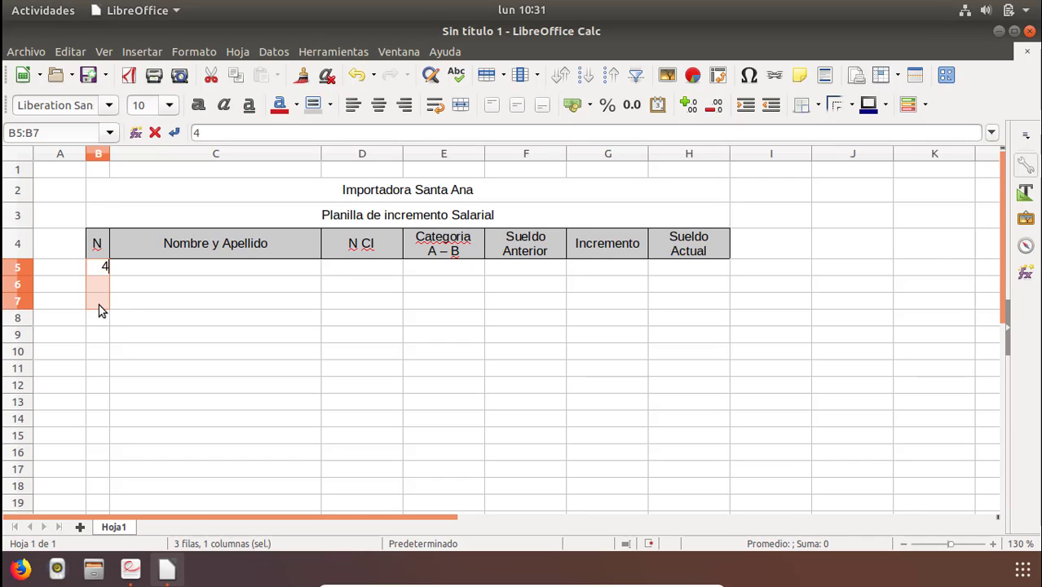
pyautogui.press('Return')
# Enter 1 and 2 in B5:B6 and fill the numbering series down to B14.
pyautogui.press('Up')
pyautogui.write('1')
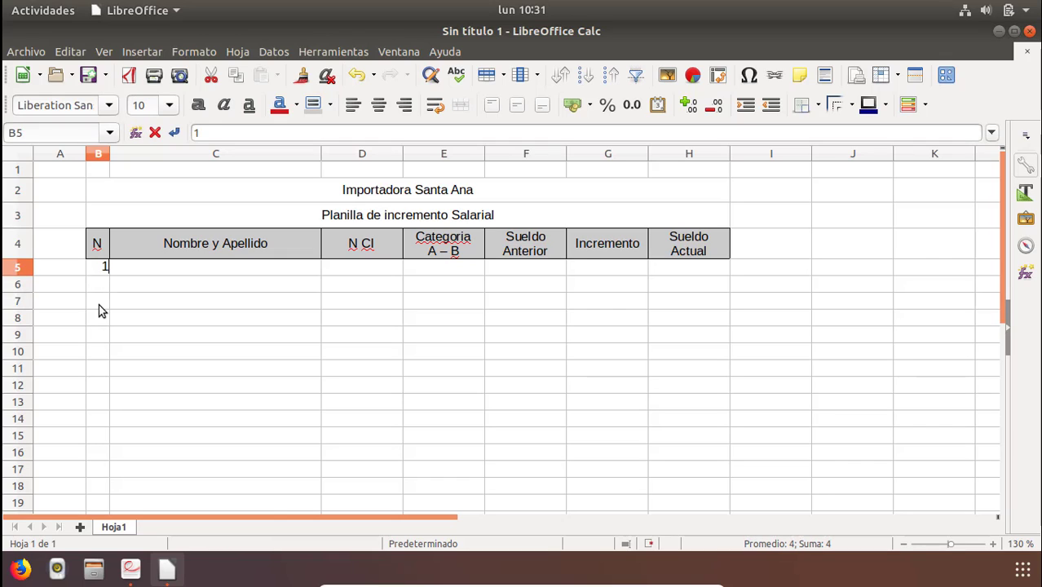
pyautogui.press('Return')
pyautogui.write('2')
pyautogui.press('Return')
pyautogui.moveTo(102, 270); pyautogui.dragTo(104, 292)
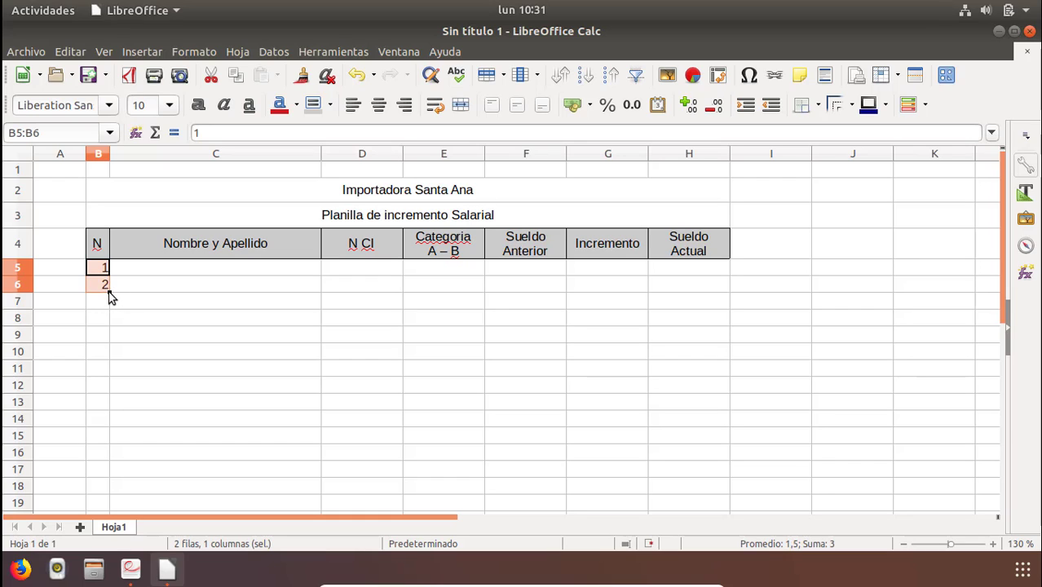
pyautogui.moveTo(110, 295); pyautogui.dragTo(112, 426)
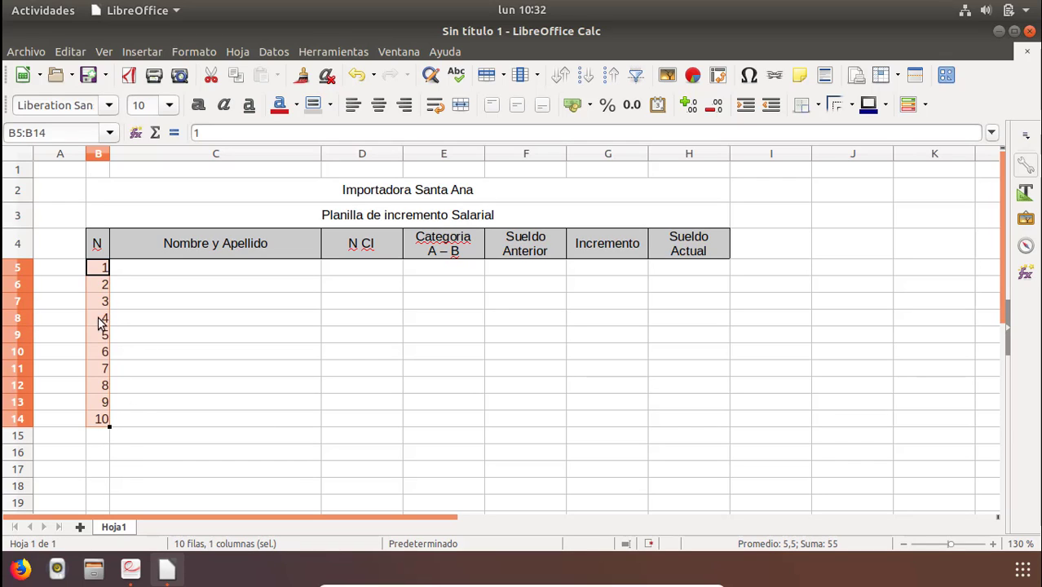
# Enter lunes and martes in C16:C17, fill the weekday series down to C29, and undo it.
pyautogui.click(225, 402)
pyautogui.click(251, 439)
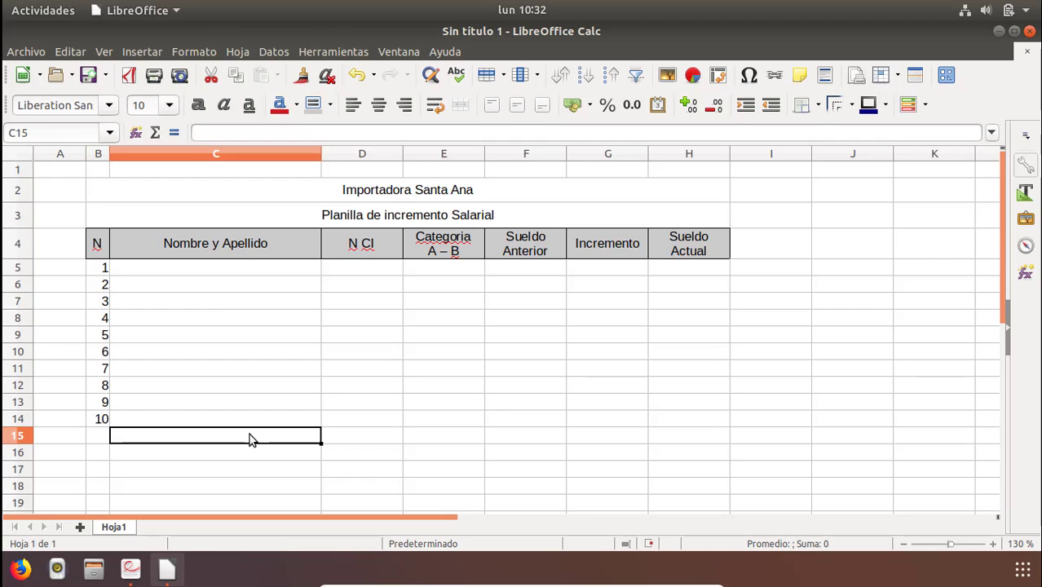
pyautogui.press('Down')
pyautogui.write('lubnes')
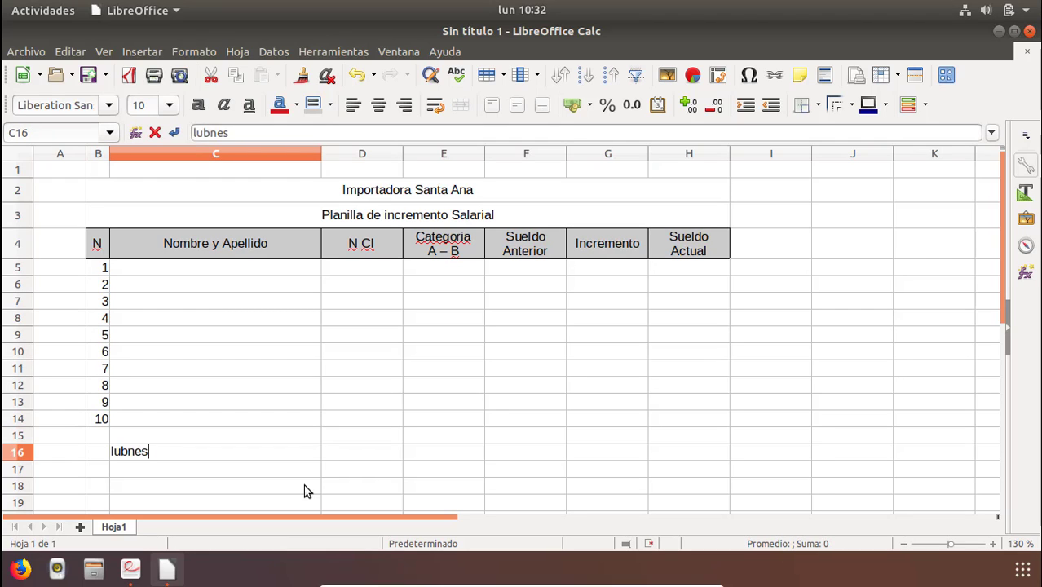
pyautogui.press('Return')
pyautogui.press('Up')
pyautogui.write('l')
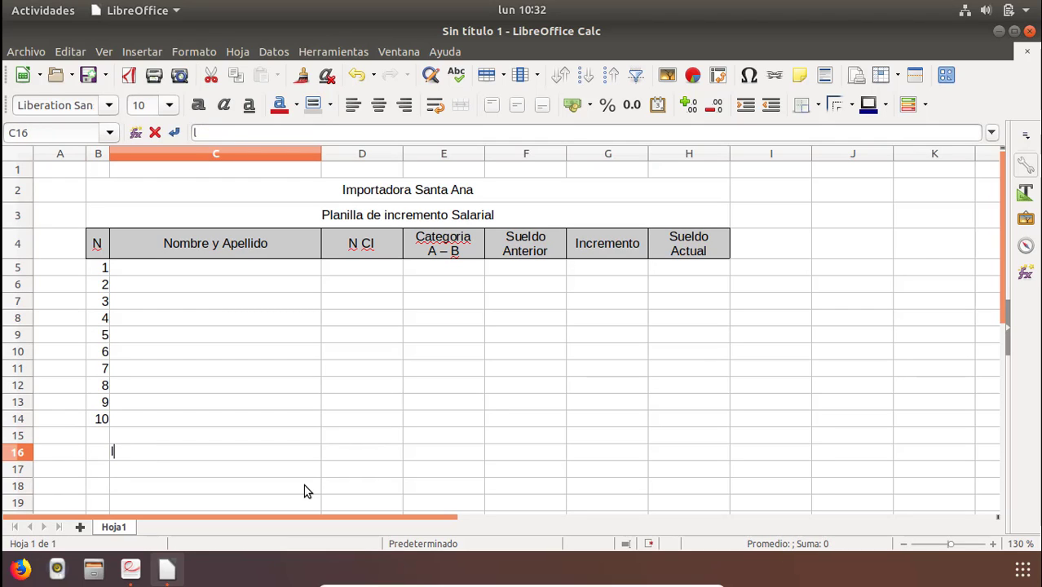
pyautogui.write('unes')
pyautogui.press('BackSpace')
pyautogui.write('s')
pyautogui.press('Return')
pyautogui.write('martes')
pyautogui.press('Return')
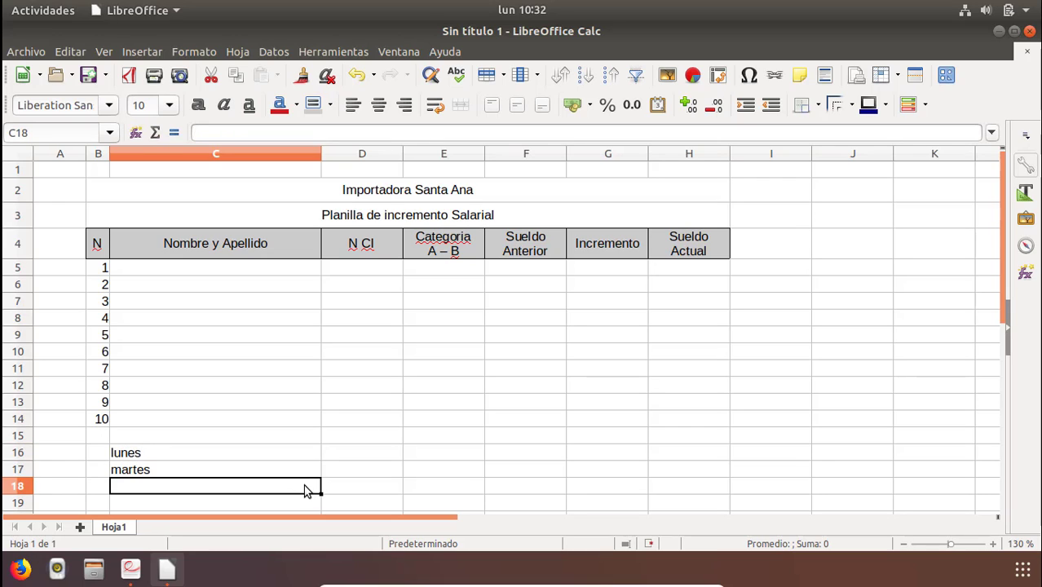
pyautogui.moveTo(232, 453); pyautogui.dragTo(232, 471)
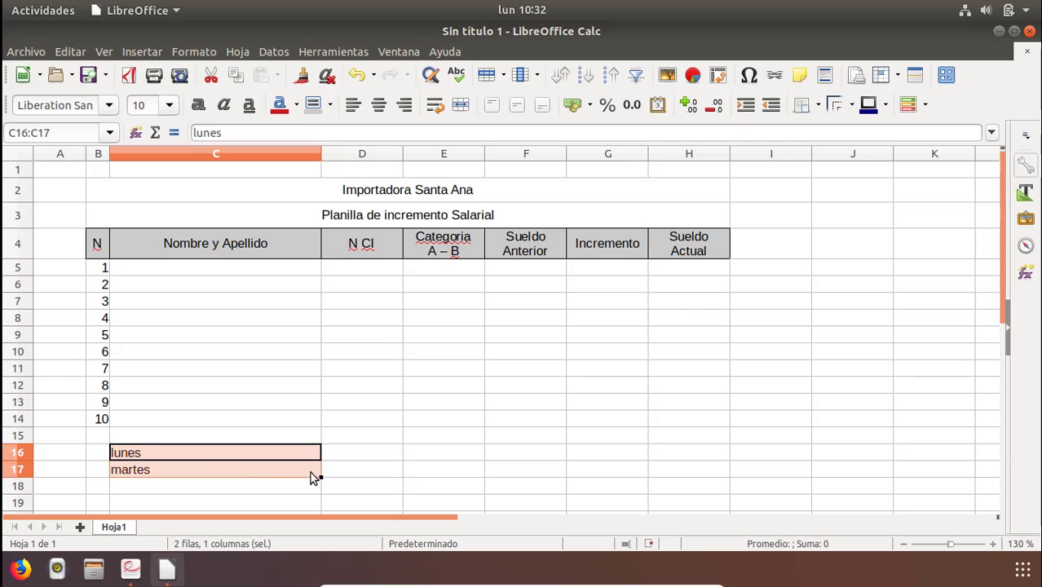
pyautogui.moveTo(319, 477); pyautogui.dragTo(313, 503)
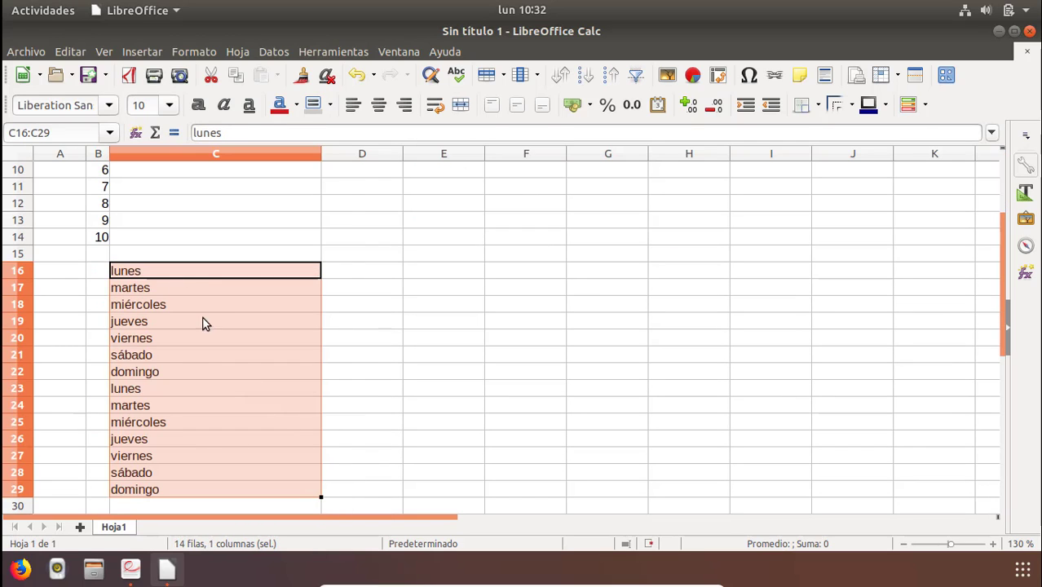
pyautogui.hotkey('ctrl', 'z')
pyautogui.hotkey('ctrl', 'z')
pyautogui.hotkey('ctrl', 'z')
pyautogui.hotkey('ctrl', 'z')
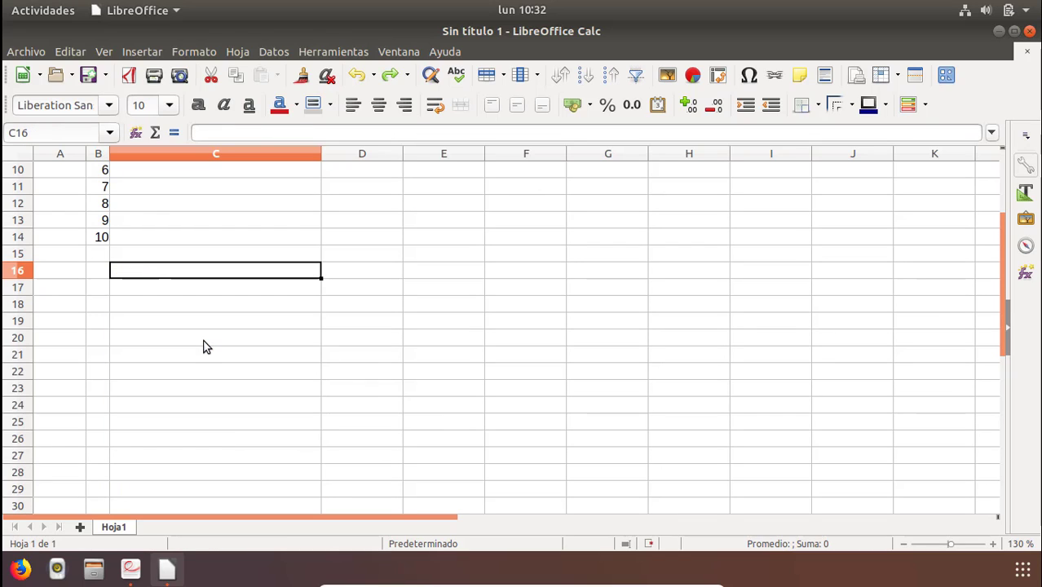
# Enter 2 and 4 in C16:C17, fill the even-number series down to C20, and clear C15:C23.
pyautogui.write('2')
pyautogui.press('Return')
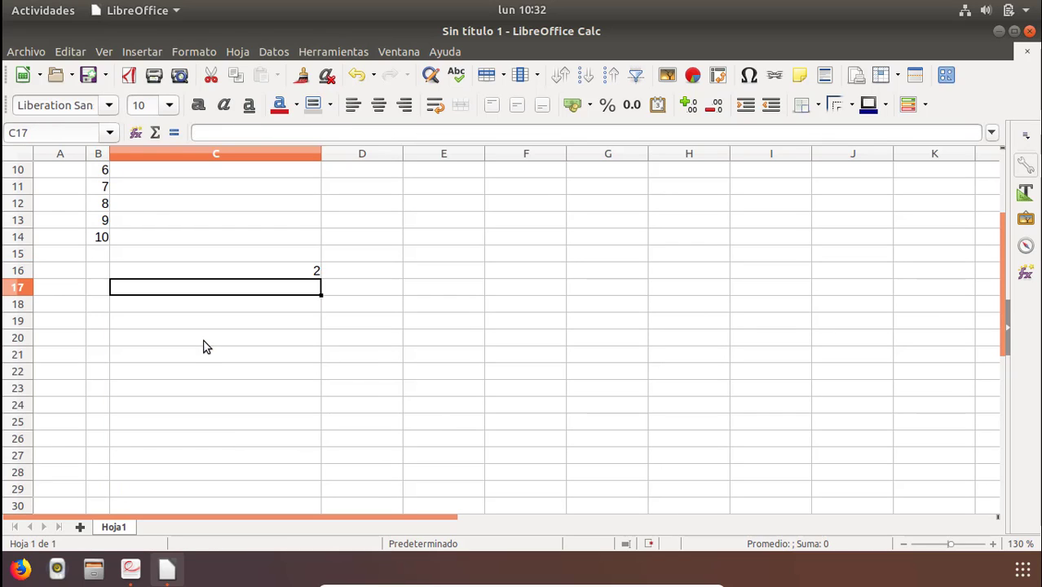
pyautogui.write('4')
pyautogui.press('Return')
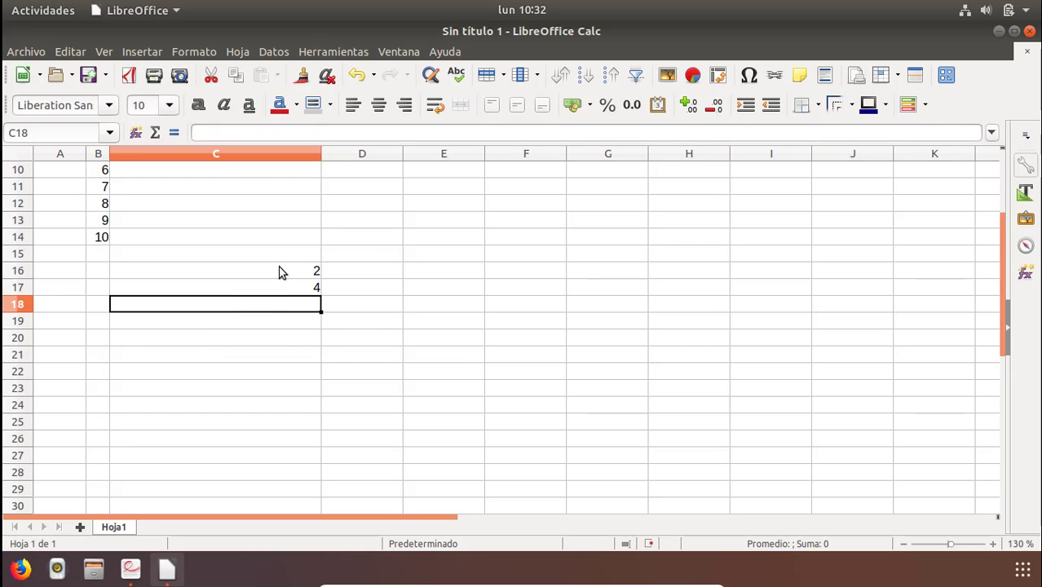
pyautogui.moveTo(279, 272); pyautogui.dragTo(317, 352)
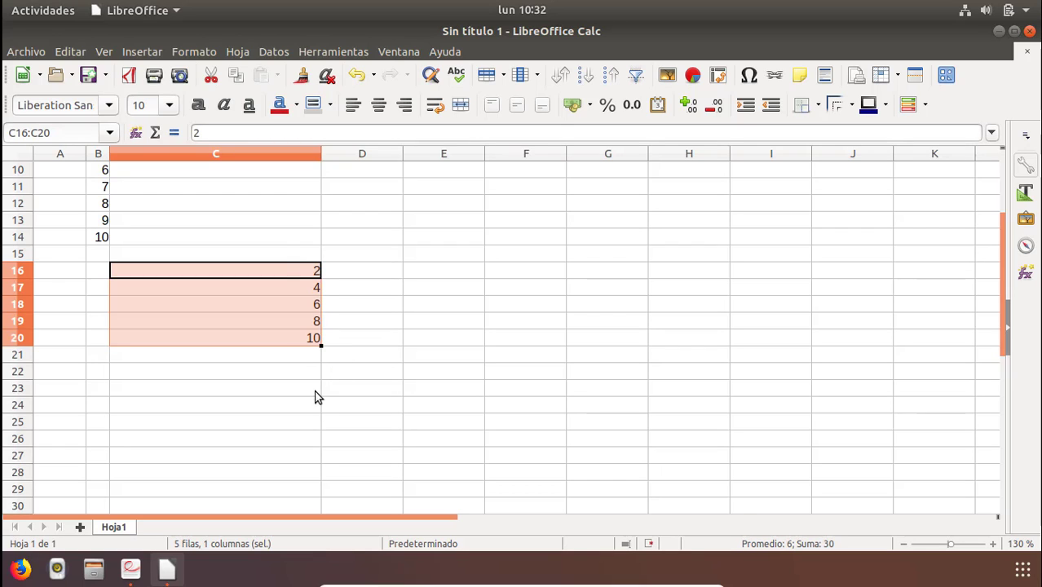
pyautogui.click(281, 238)
pyautogui.moveTo(271, 250); pyautogui.dragTo(264, 386)
pyautogui.press('Delete')
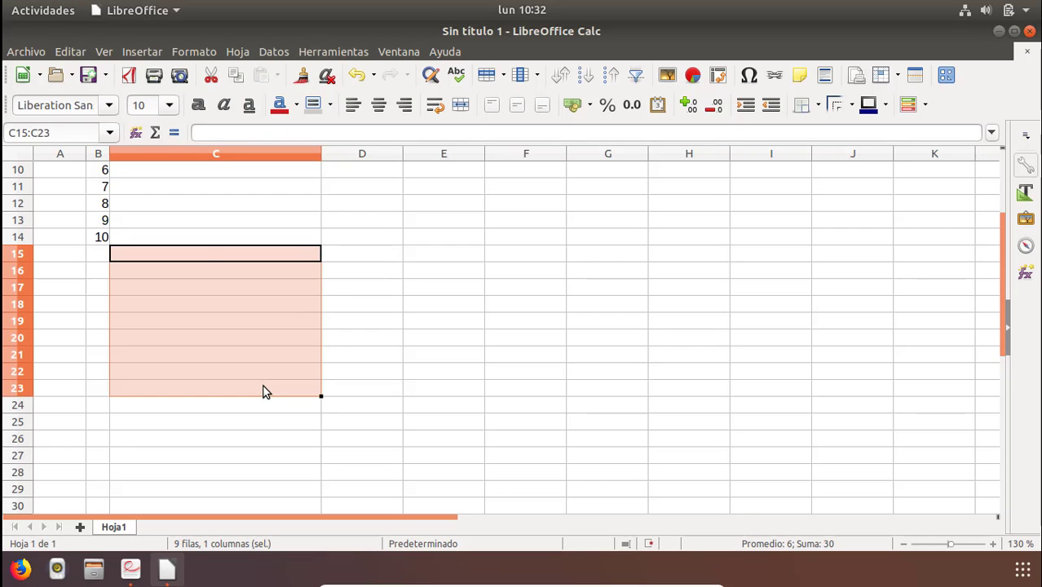
pyautogui.click(172, 193)
pyautogui.press('Up')
pyautogui.press('Up')
pyautogui.press('Up')
pyautogui.press('Up')
pyautogui.press('Up')
pyautogui.press('Up')
pyautogui.press('Up')
pyautogui.press('Up')
pyautogui.press('Up')
pyautogui.press('Up')
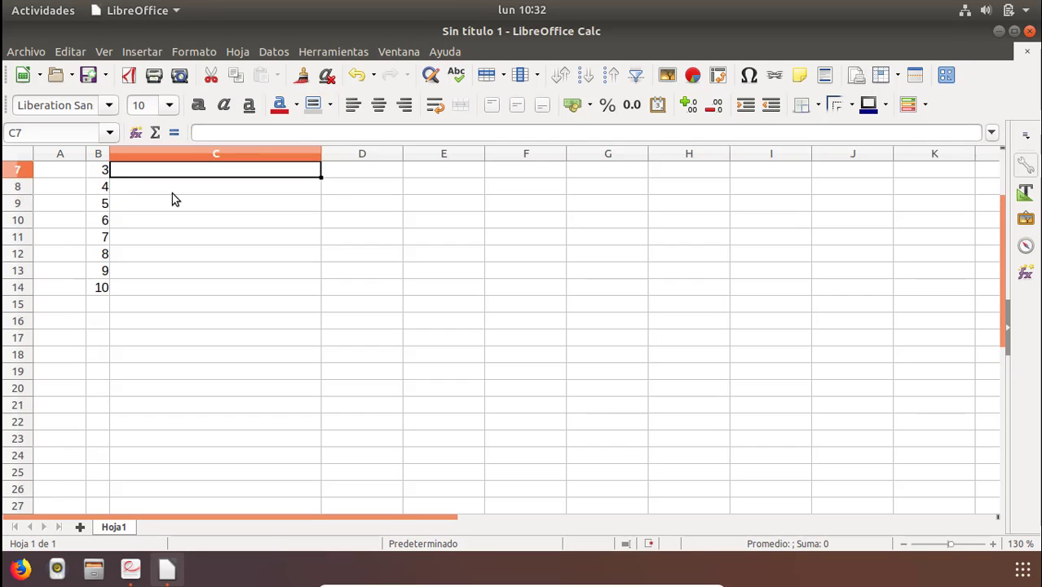
pyautogui.press('Down')
pyautogui.press('Down')
pyautogui.press('Down')
pyautogui.press('Down')
pyautogui.press('Down')
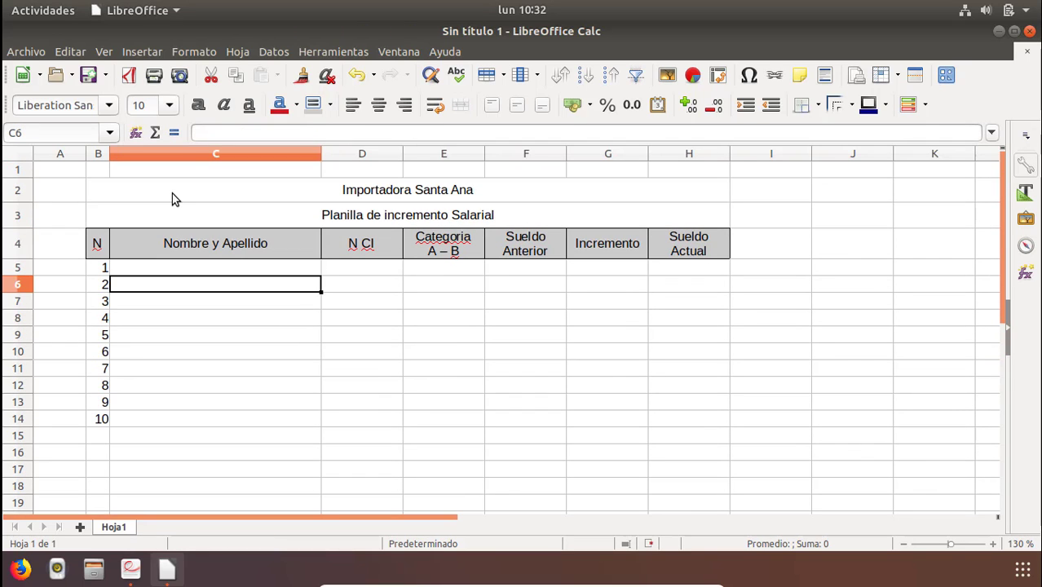
pyautogui.hotkey('alt', 'Tab')
pyautogui.hotkey('alt', 'Tab')
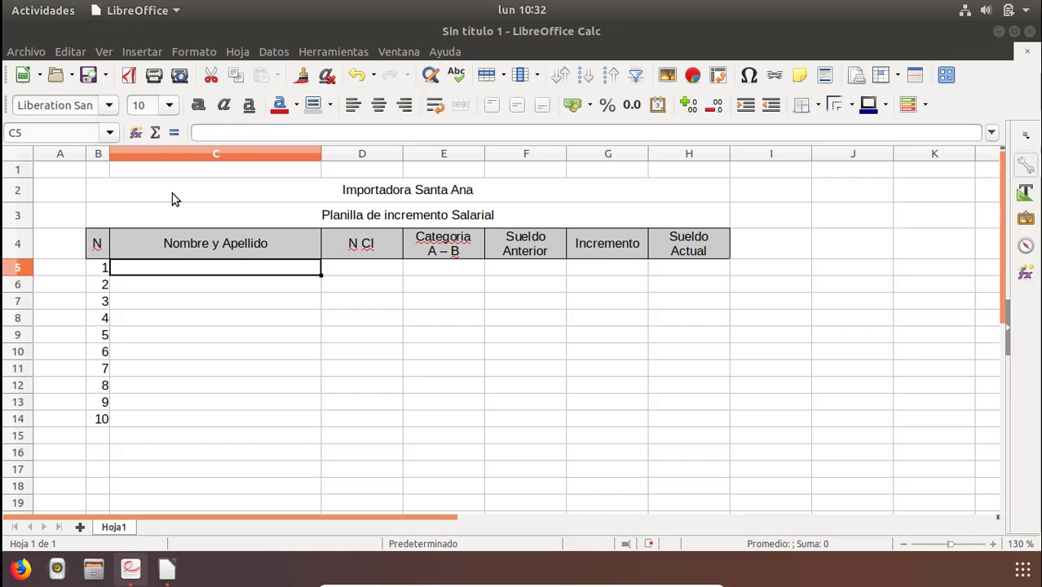
# Enter the first employee's full name in C5.
pyautogui.write('Jose PEre')
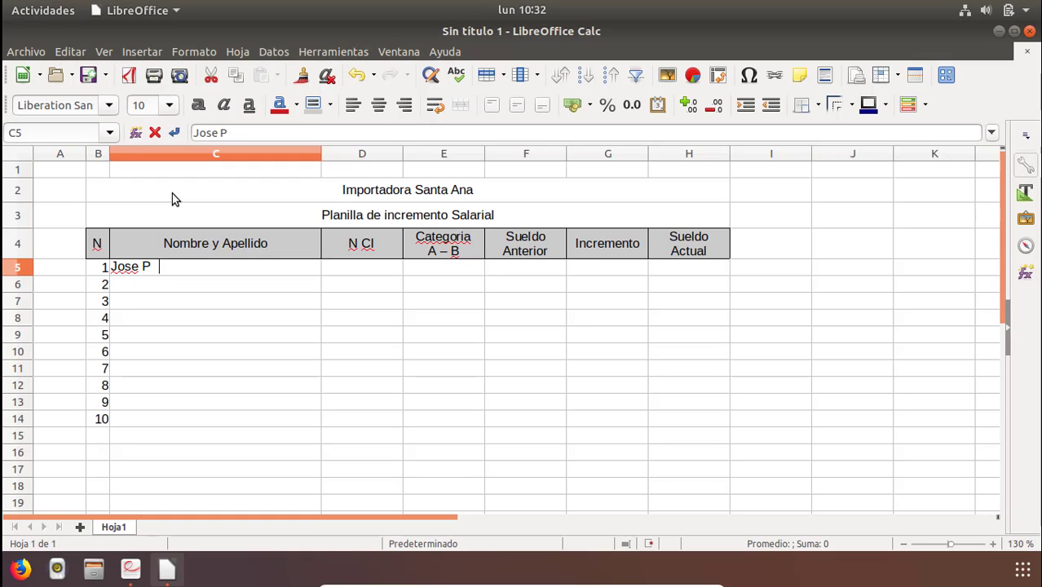
pyautogui.press('BackSpace')
pyautogui.press('BackSpace')
pyautogui.press('BackSpace')
pyautogui.write('rez')
pyautogui.press('BackSpace')
pyautogui.press('BackSpace')
pyautogui.press('BackSpace')
pyautogui.write('er')
pyautogui.write('z')
pyautogui.press('Return')
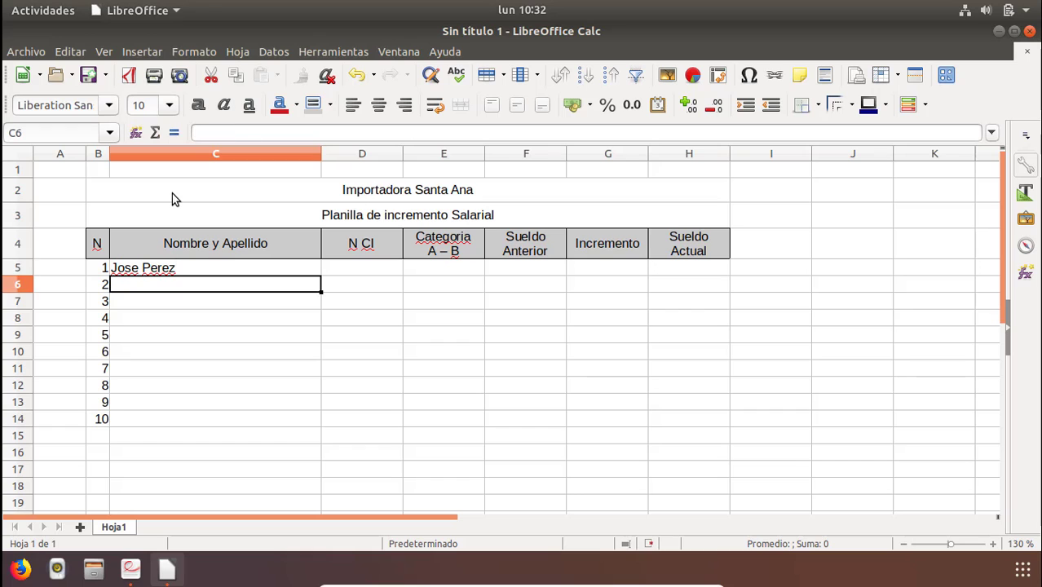
# Switch to the Ejercitario6.pdf exercise to consult the table data.
pyautogui.press('Right')
pyautogui.press('Up')
pyautogui.press('Right')
pyautogui.press('Left')
pyautogui.hotkey('alt', 'Tab')
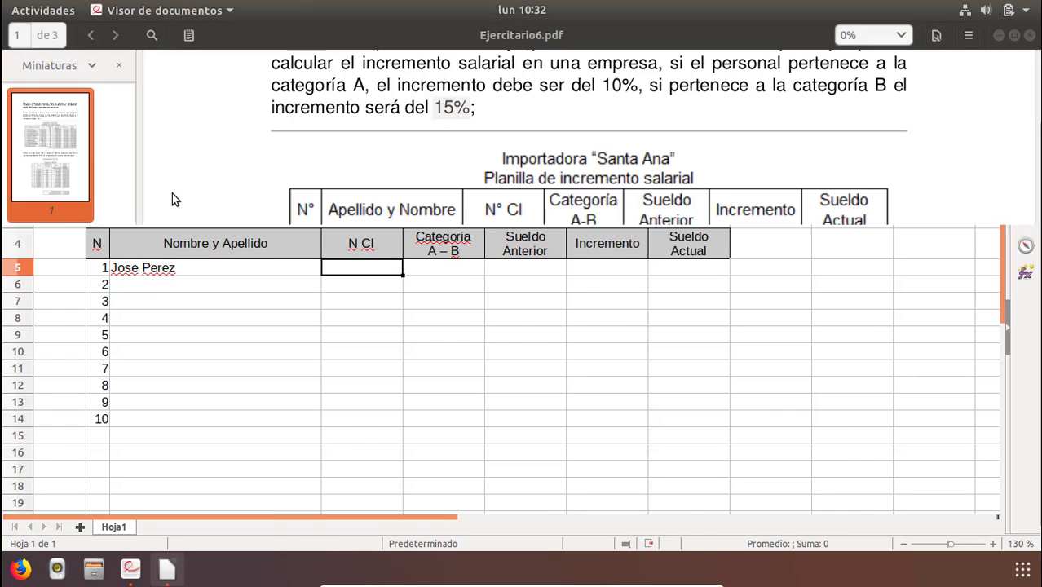
# Enter the first employee's ID number in D5.
pyautogui.hotkey('alt', 'Tab')
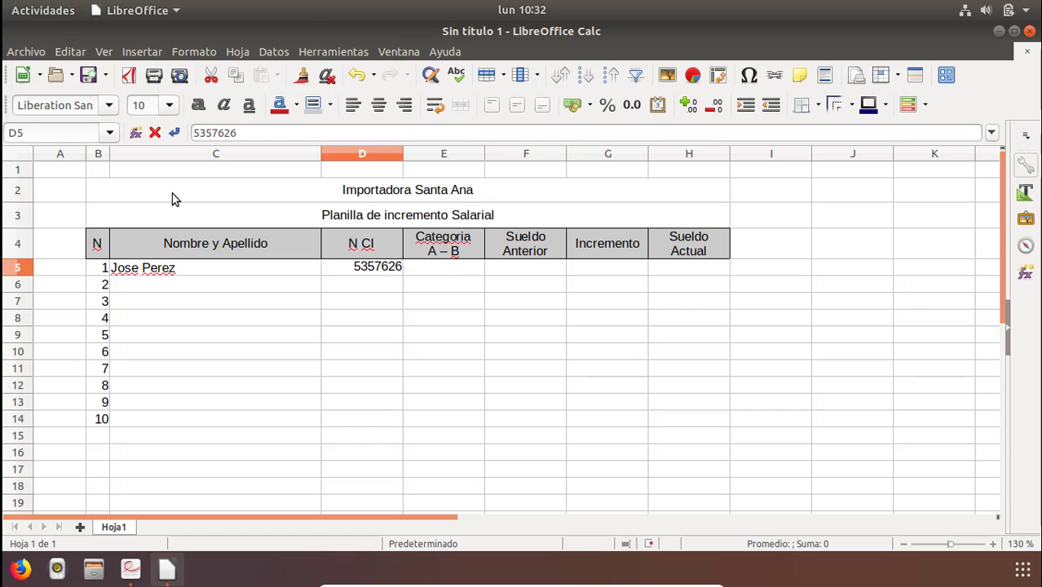
pyautogui.press('Return')
pyautogui.press('Right')
pyautogui.press('Up')
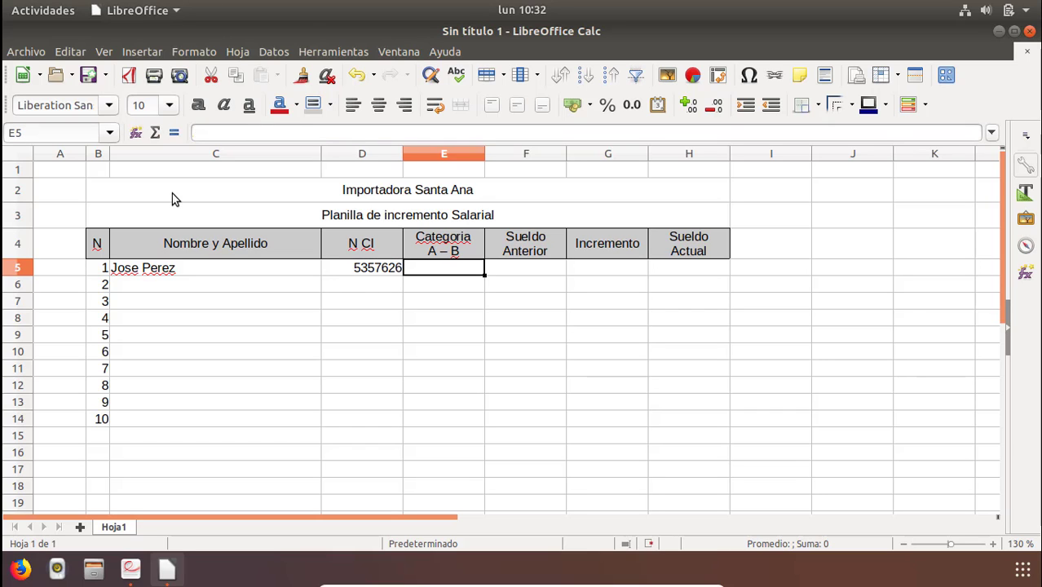
# Enter category A in E5 and the previous salary 1250000 in F5.
pyautogui.write('A')
pyautogui.press('Tab')
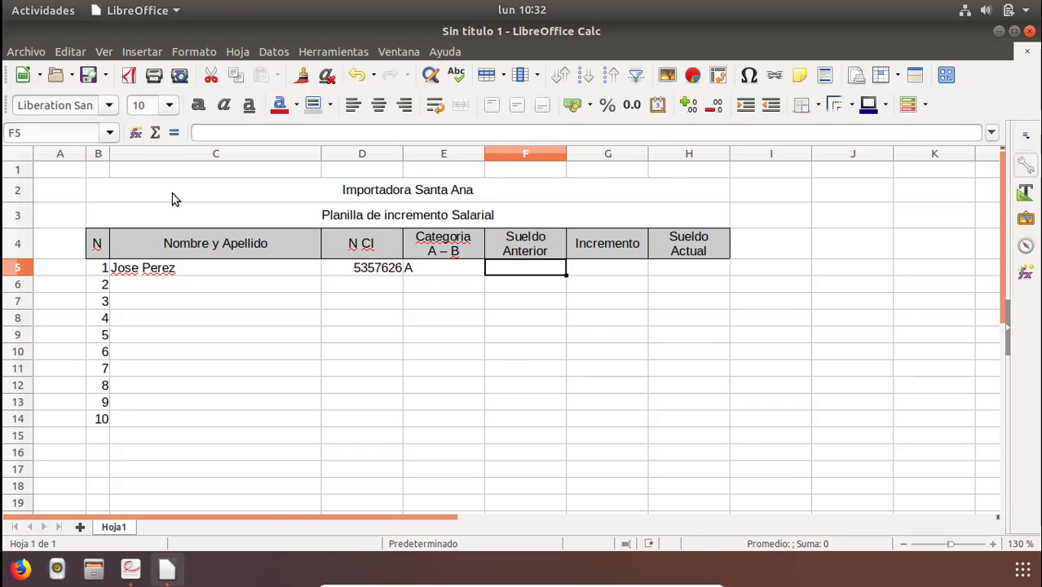
pyautogui.hotkey('alt', 'Tab')
pyautogui.hotkey('alt', 'Tab')
pyautogui.write('125')
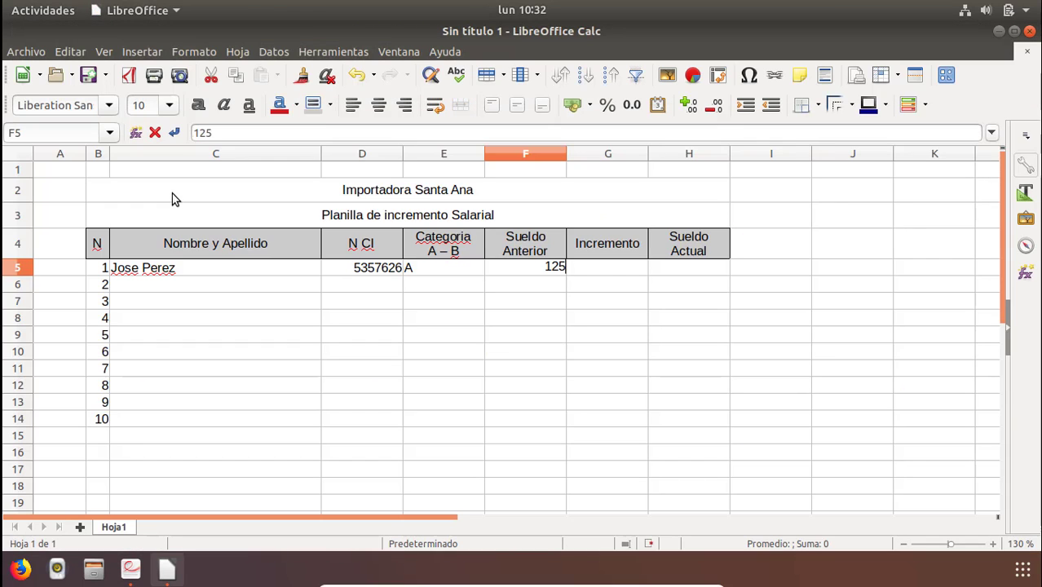
pyautogui.write('0000')
pyautogui.press('Return')
pyautogui.press('Up')
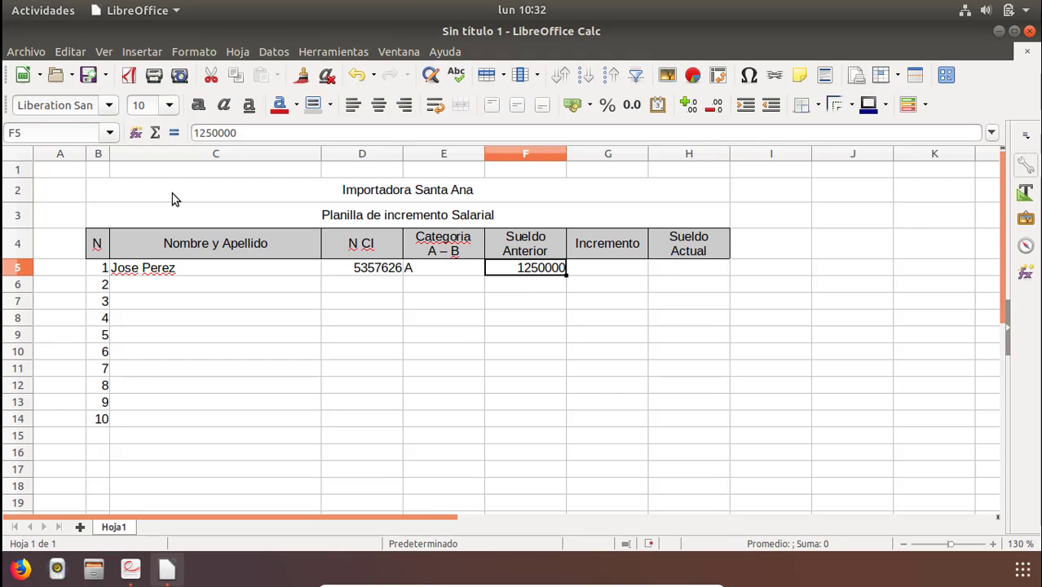
# Format F5 as a number with thousands separators and no decimal places.
pyautogui.click(542, 302)
pyautogui.click(536, 269)
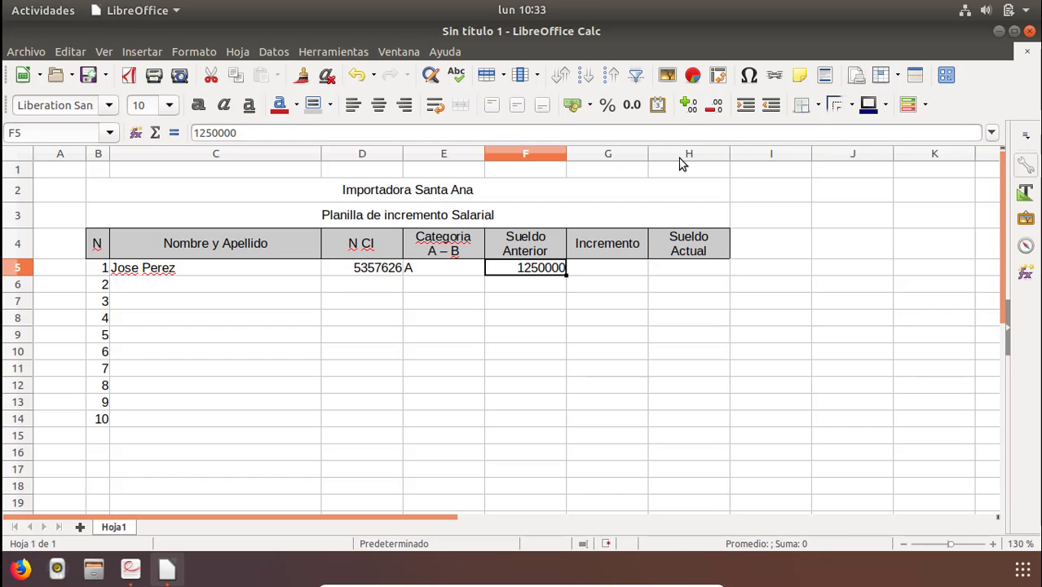
pyautogui.click(633, 106)
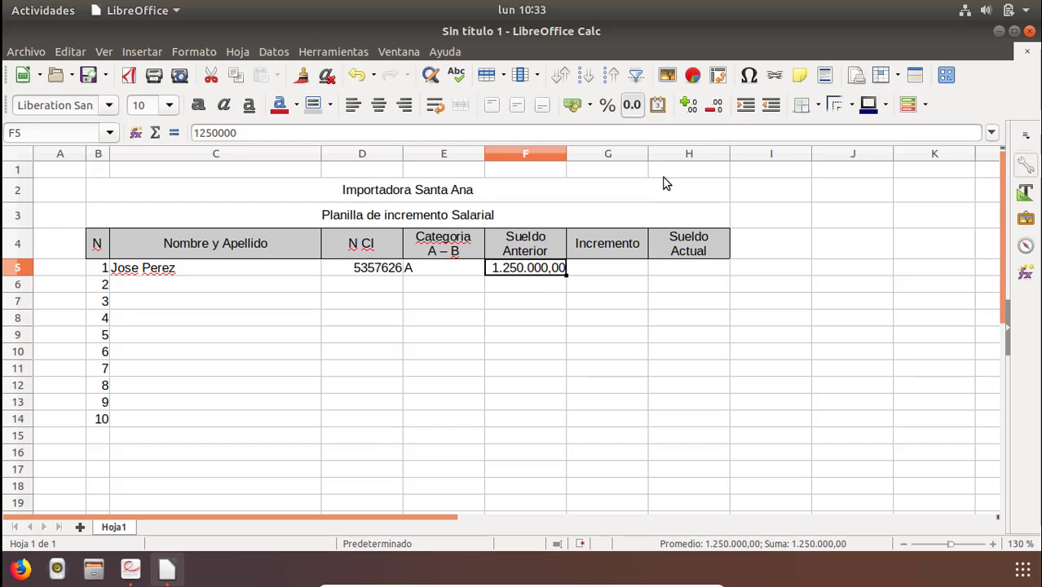
pyautogui.click(716, 105)
pyautogui.click(716, 105)
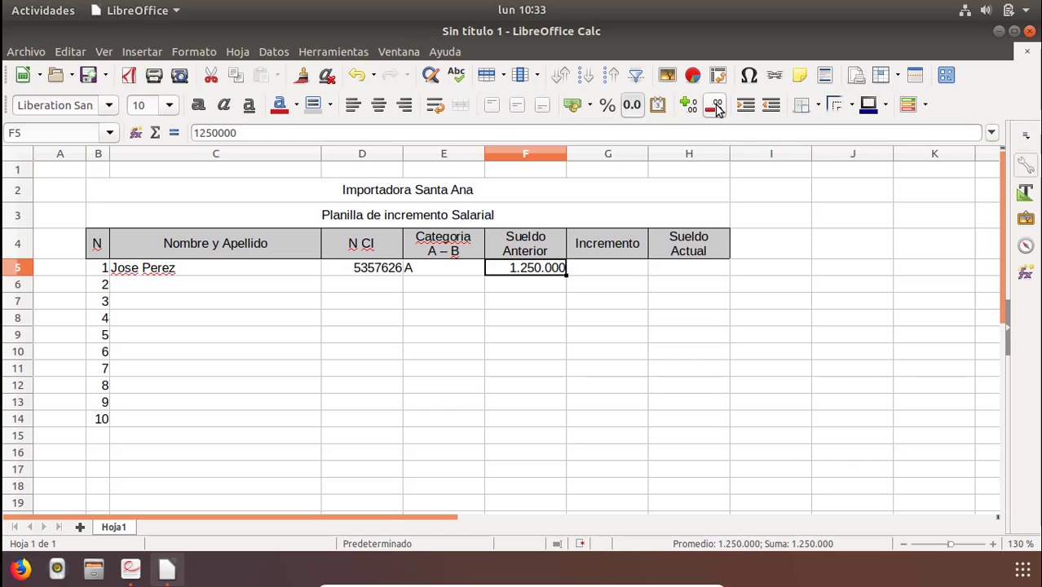
# Center the category value in E5.
pyautogui.click(546, 282)
pyautogui.click(603, 269)
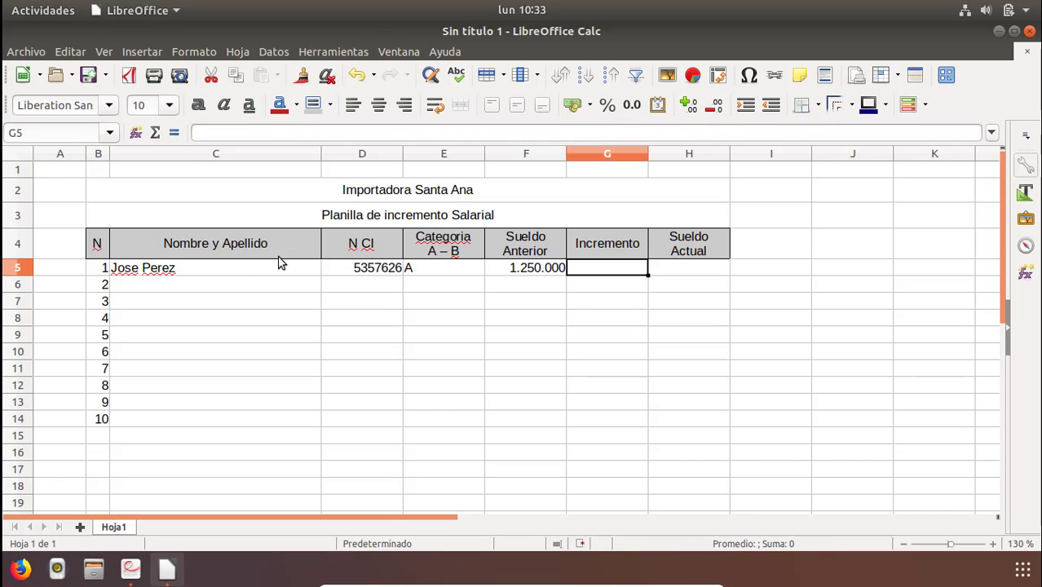
pyautogui.click(442, 271)
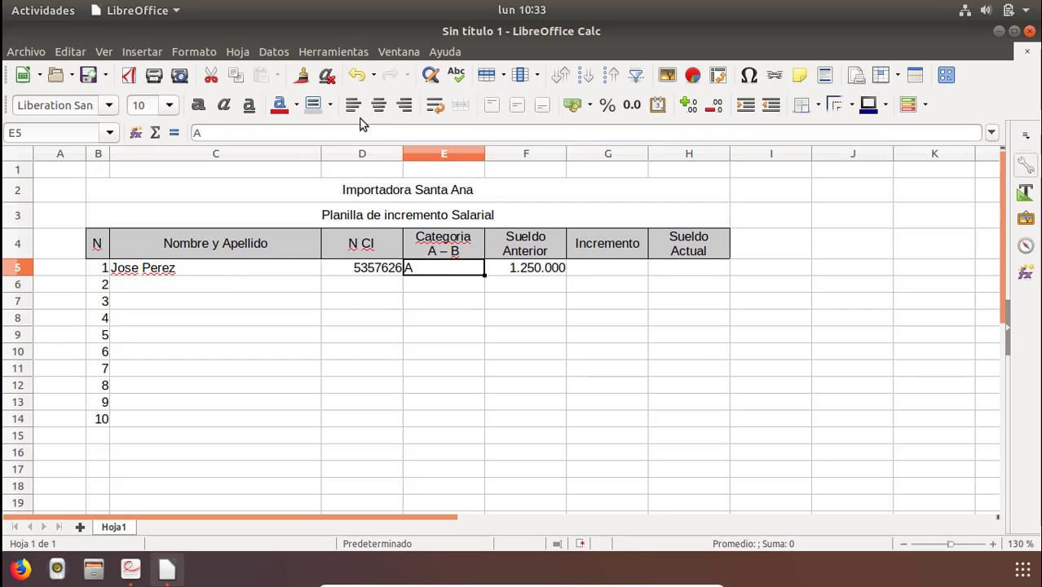
pyautogui.click(380, 107)
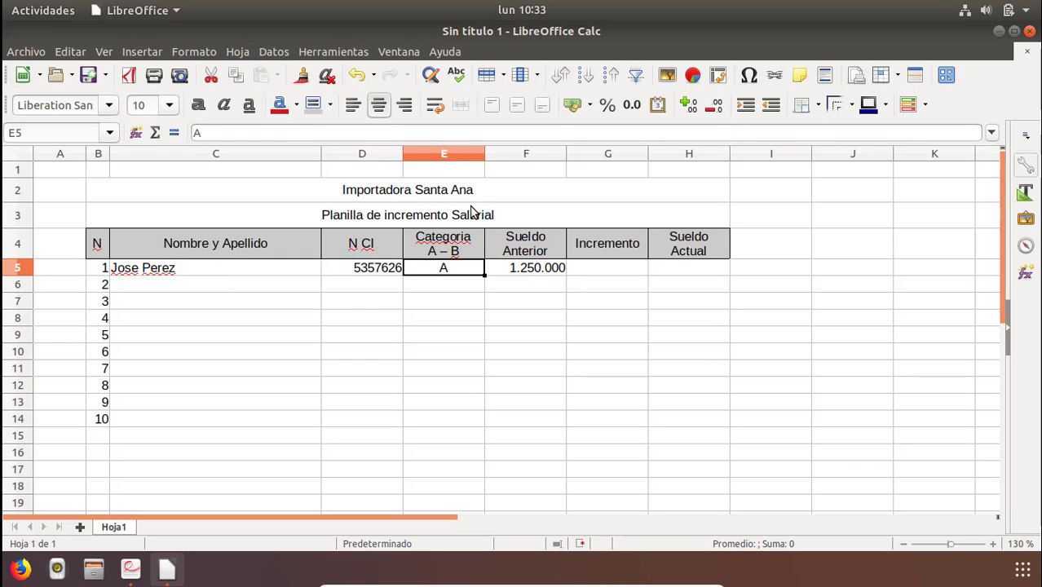
pyautogui.click(536, 277)
# Consult the increment percentages for categories A and B in the PDF exercise.
pyautogui.click(607, 275)
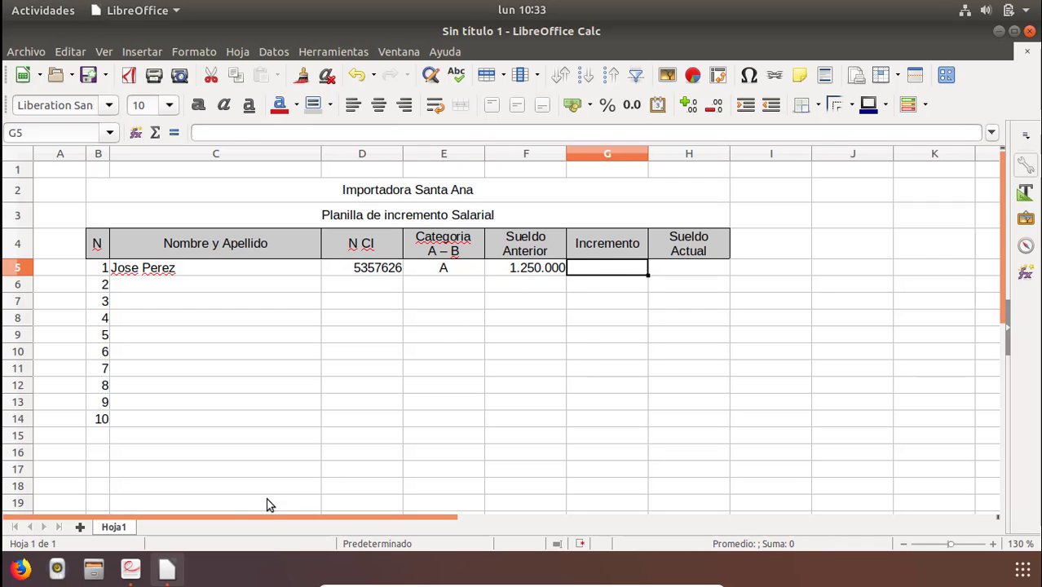
pyautogui.click(135, 571)
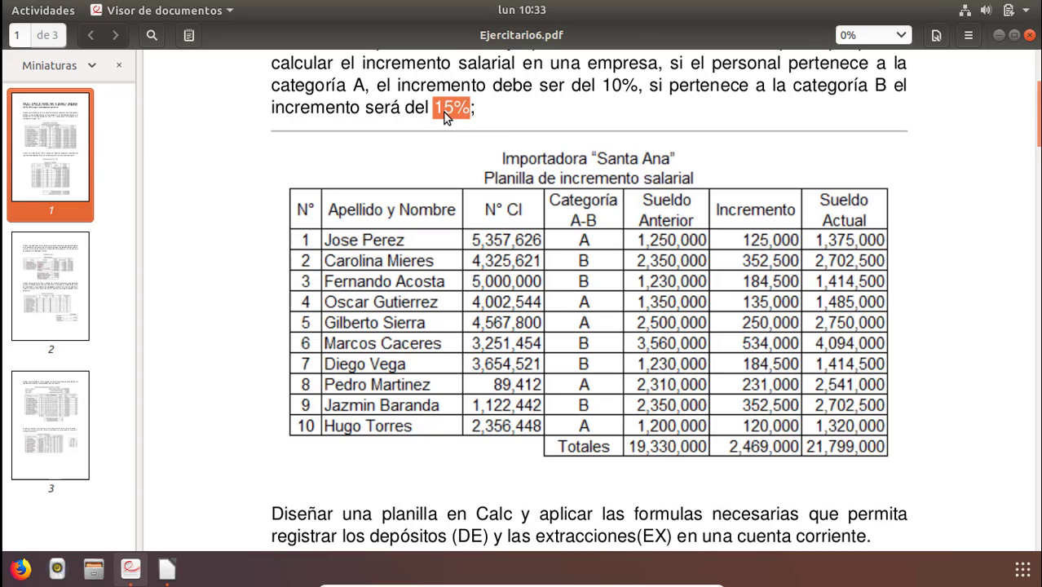
pyautogui.click(1000, 36)
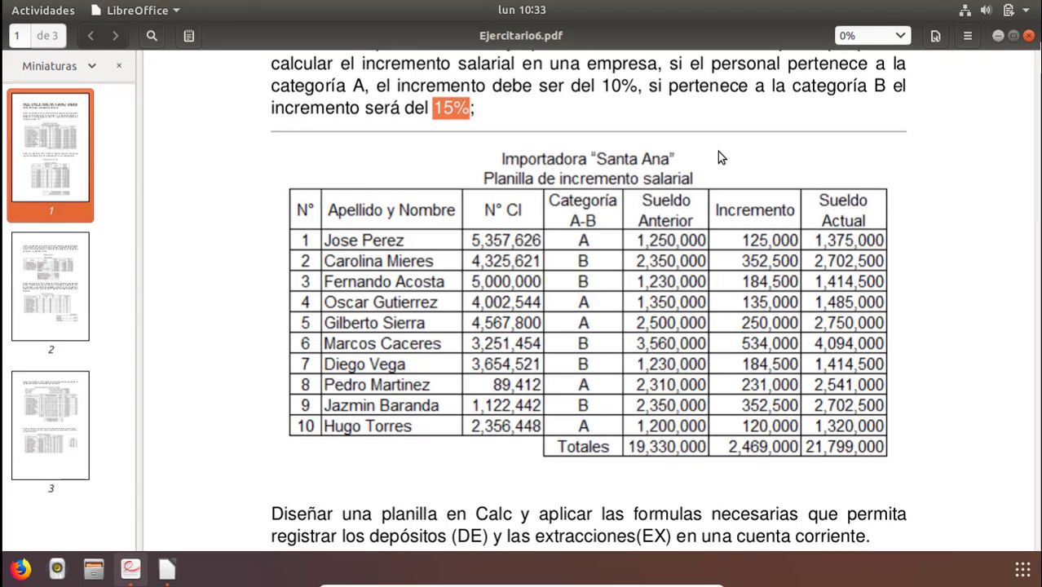
pyautogui.click(596, 304)
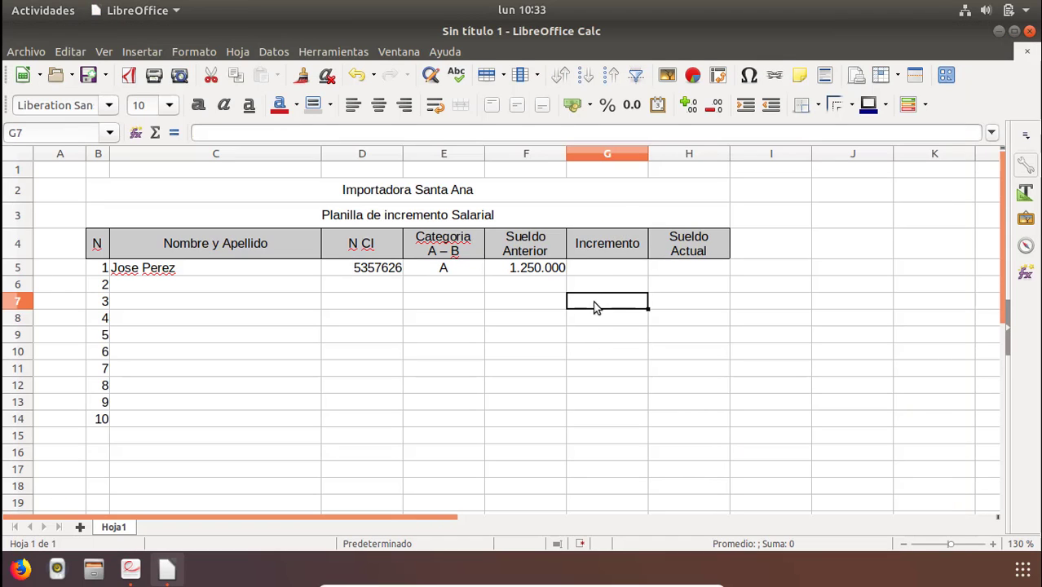
pyautogui.click(596, 270)
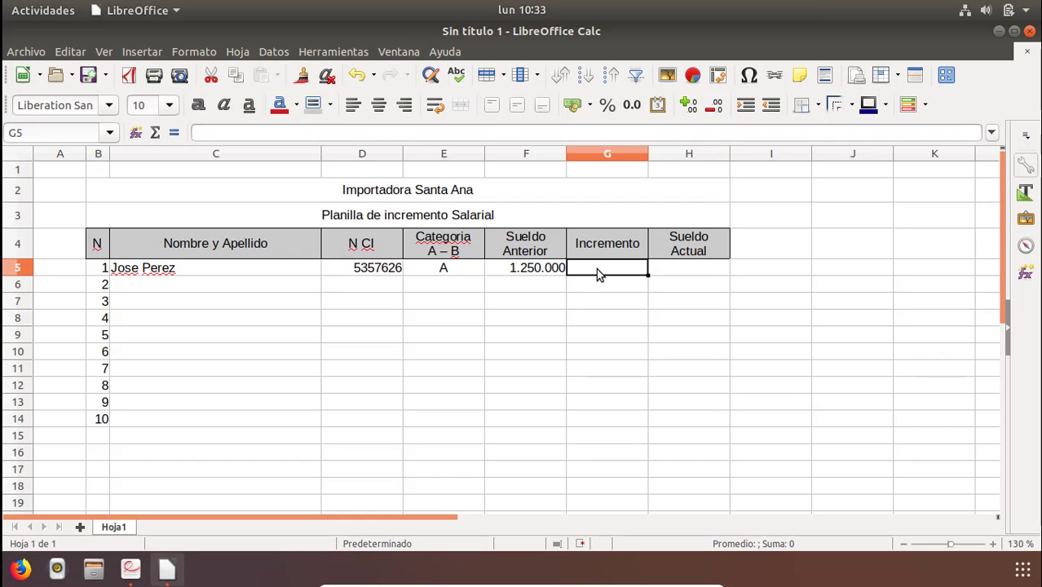
# Start an IF formula in G5 testing E5="A" with F5*10/100 as the true value.
pyautogui.write('=si')
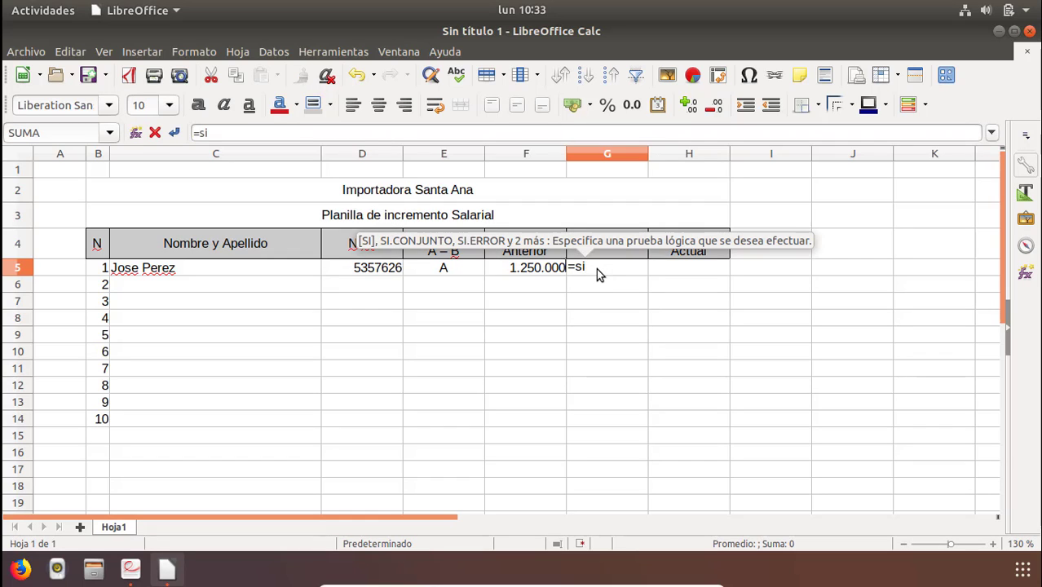
pyautogui.write('(')
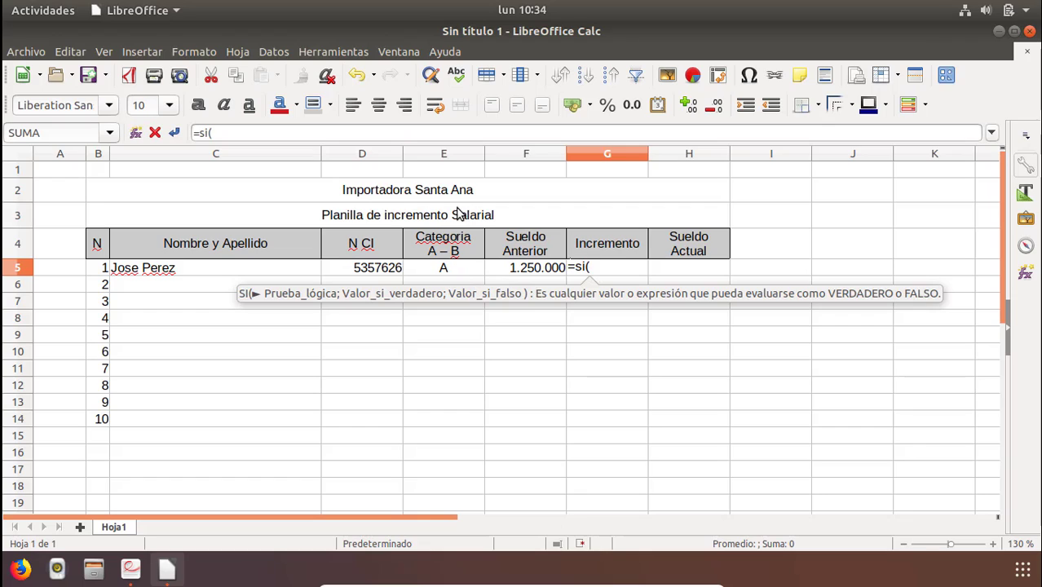
pyautogui.click(440, 269)
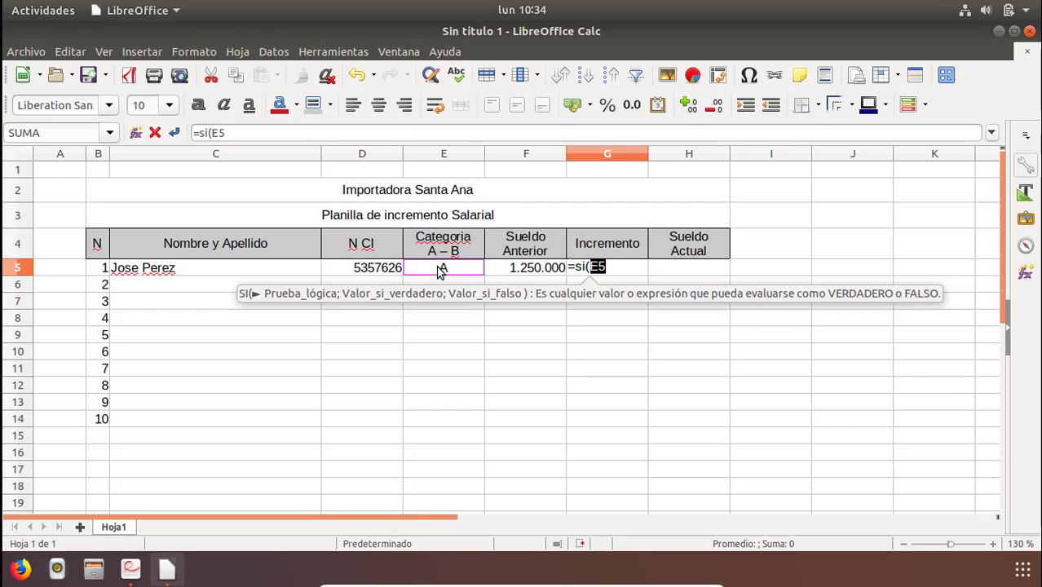
pyautogui.click(618, 274)
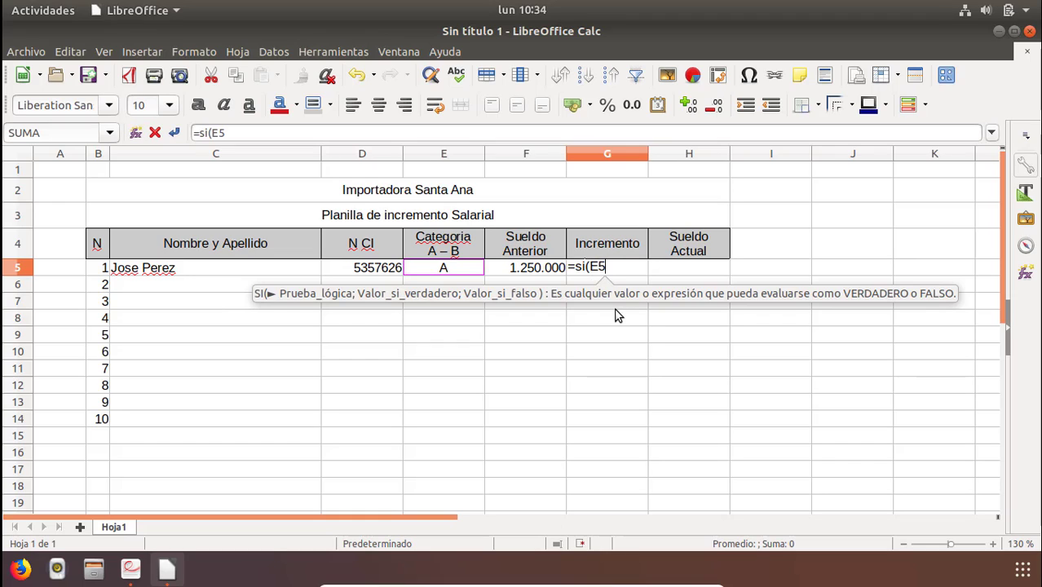
pyautogui.write('=')
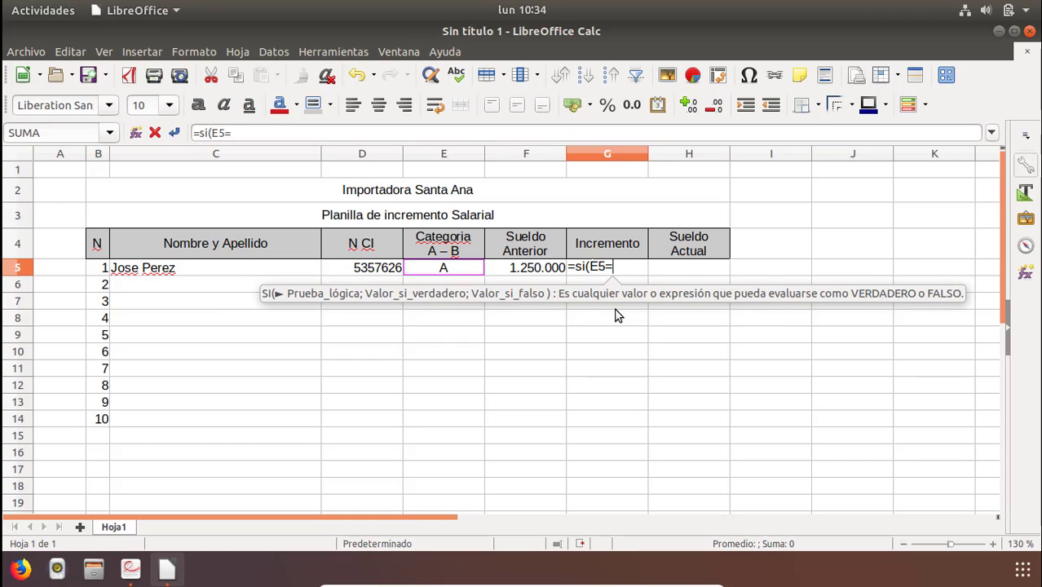
pyautogui.write('"A"')
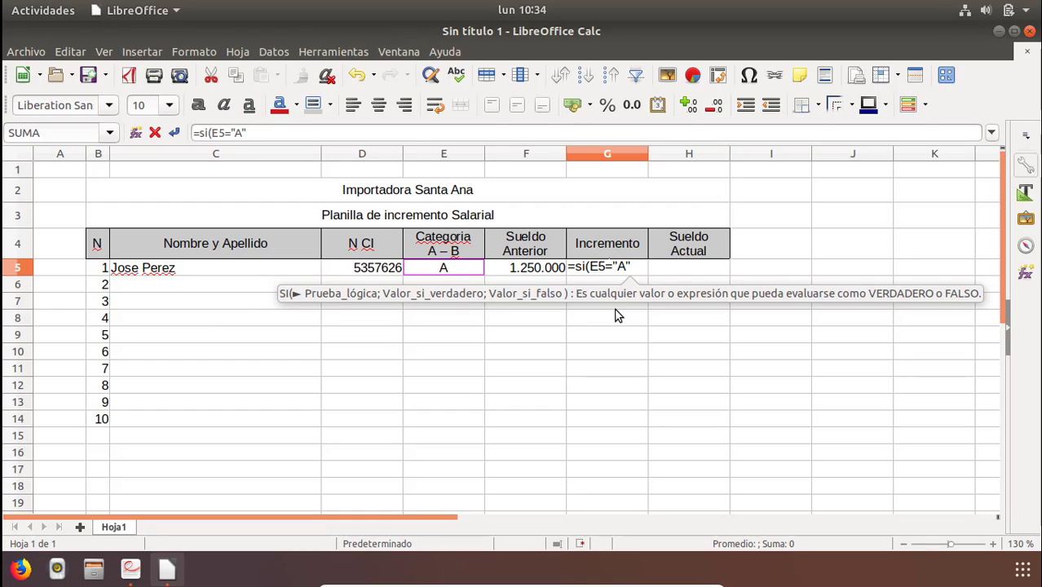
pyautogui.write(';')
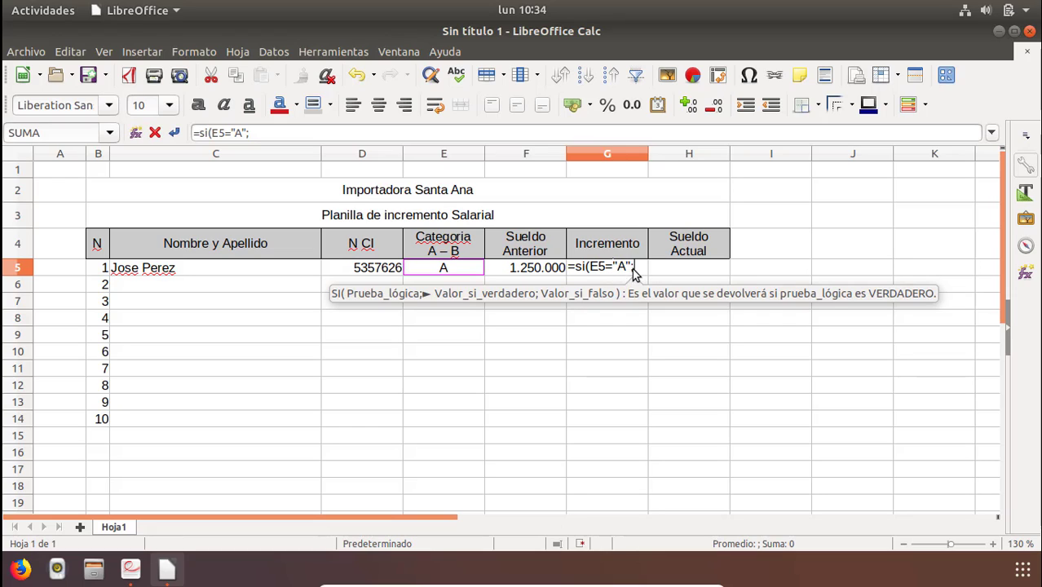
pyautogui.click(531, 272)
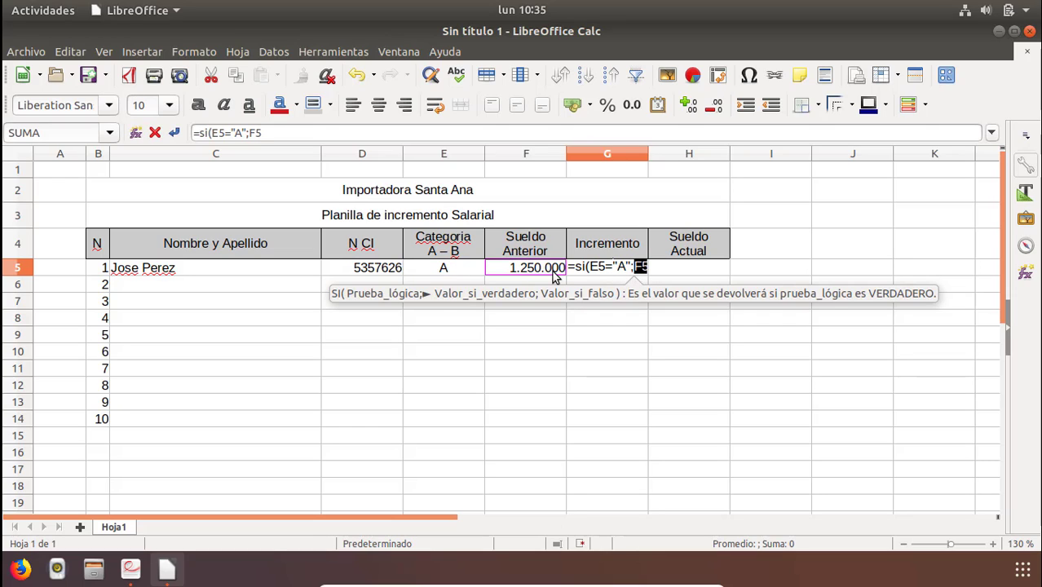
pyautogui.write('*')
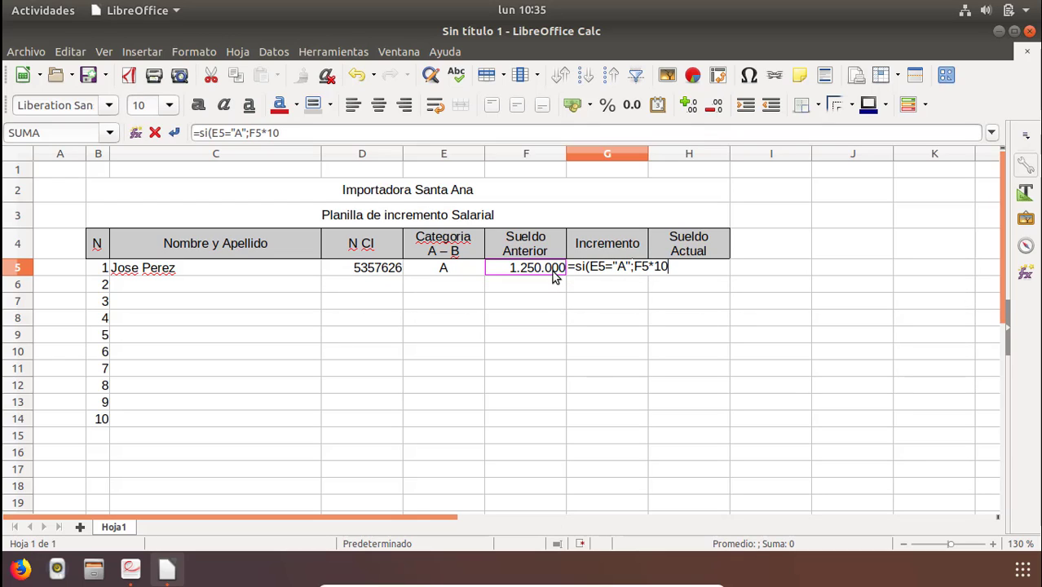
pyautogui.write('10%')
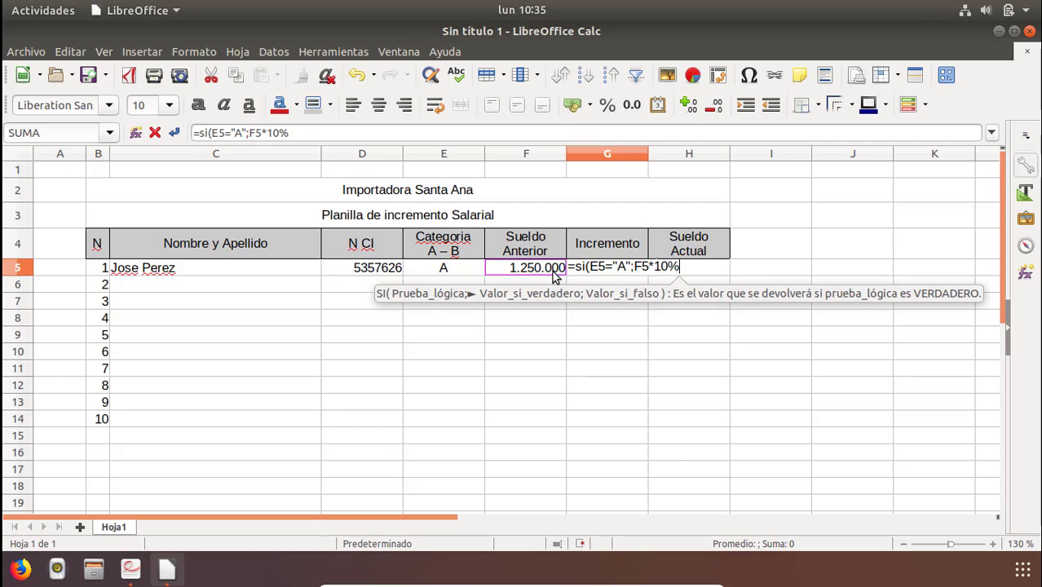
pyautogui.press('BackSpace')
pyautogui.write('/100')
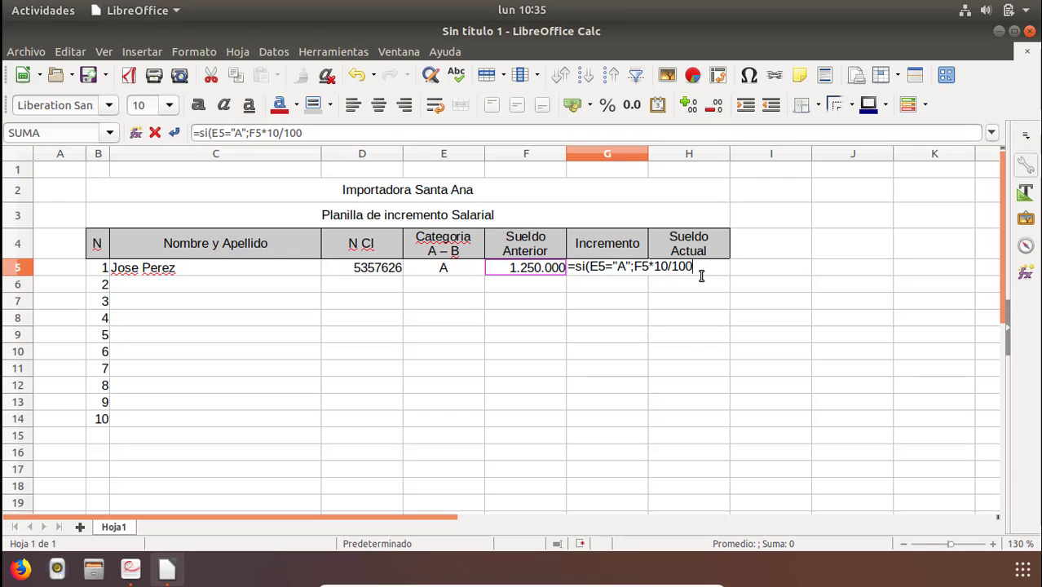
pyautogui.write(';')
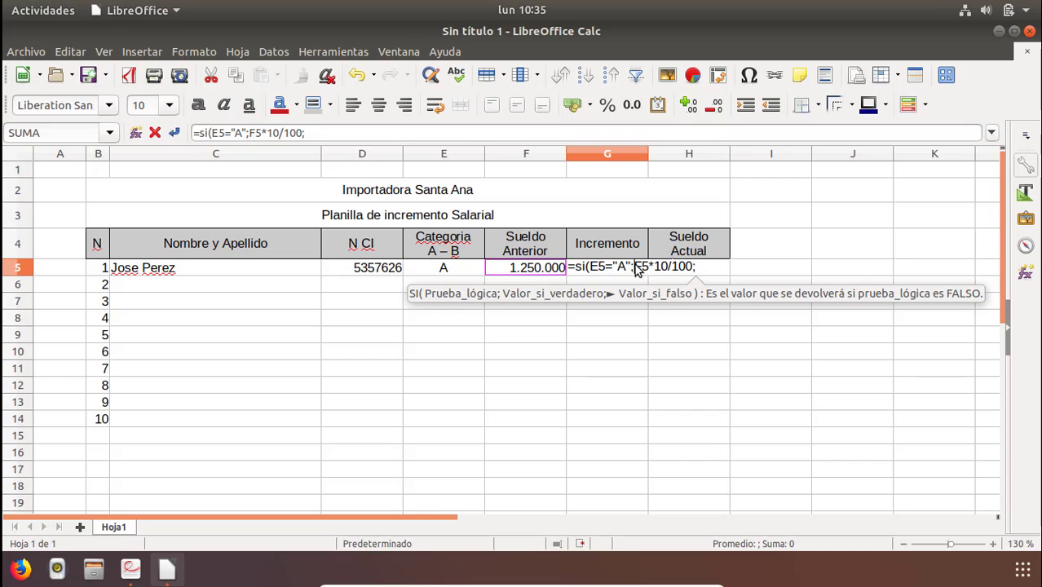
# Finish the G5 formula with F5*15/100 as the false value and confirm it.
pyautogui.moveTo(635, 270); pyautogui.dragTo(693, 271)
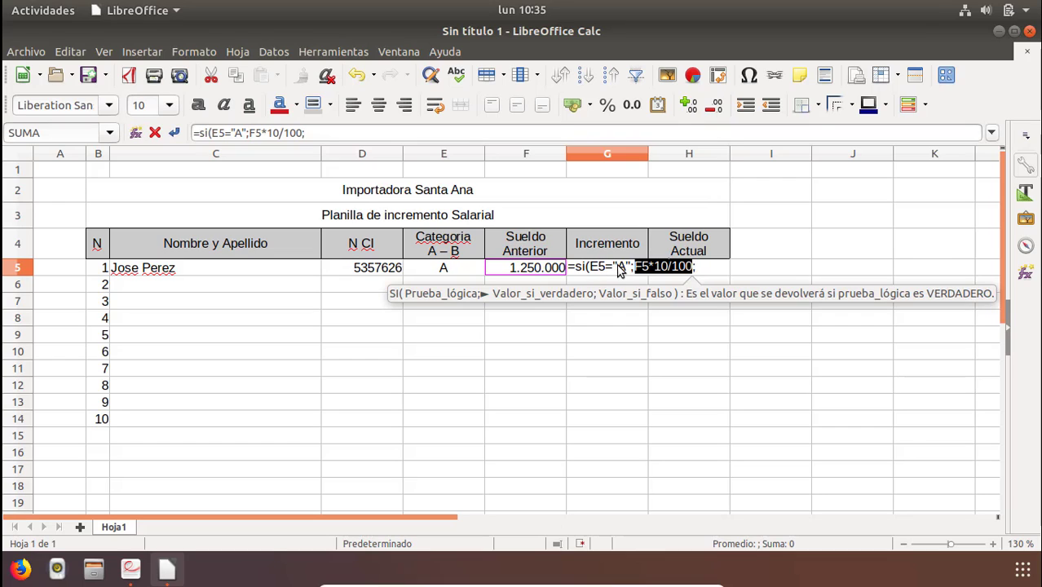
pyautogui.click(634, 271)
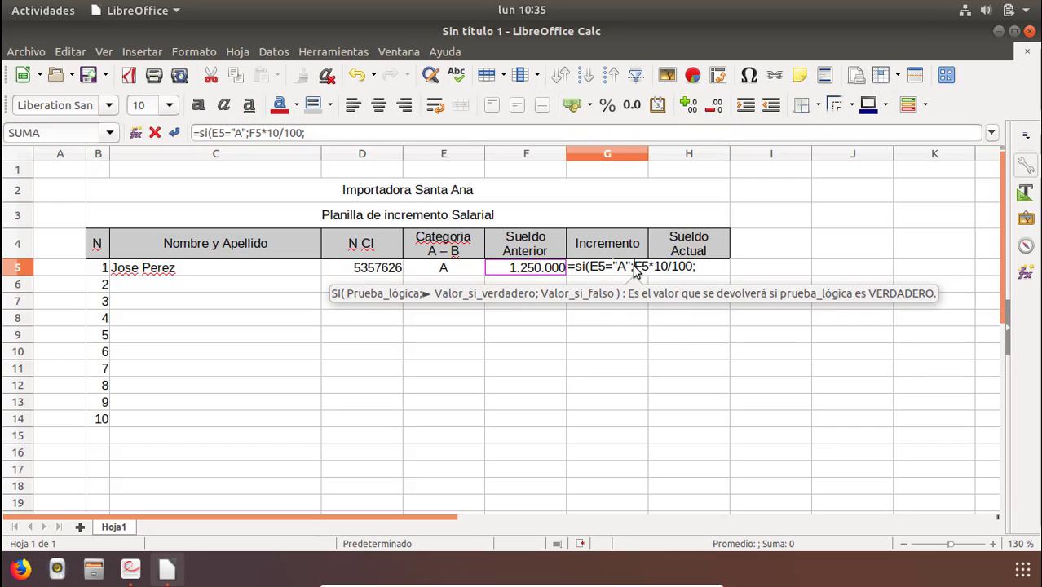
pyautogui.moveTo(637, 271); pyautogui.dragTo(699, 275)
pyautogui.click(699, 273)
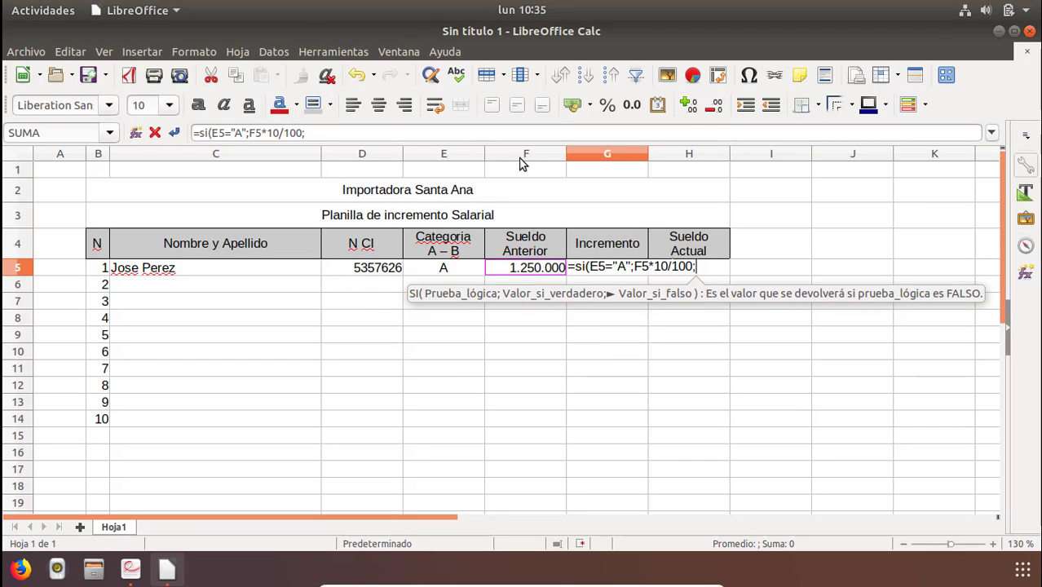
pyautogui.click(528, 272)
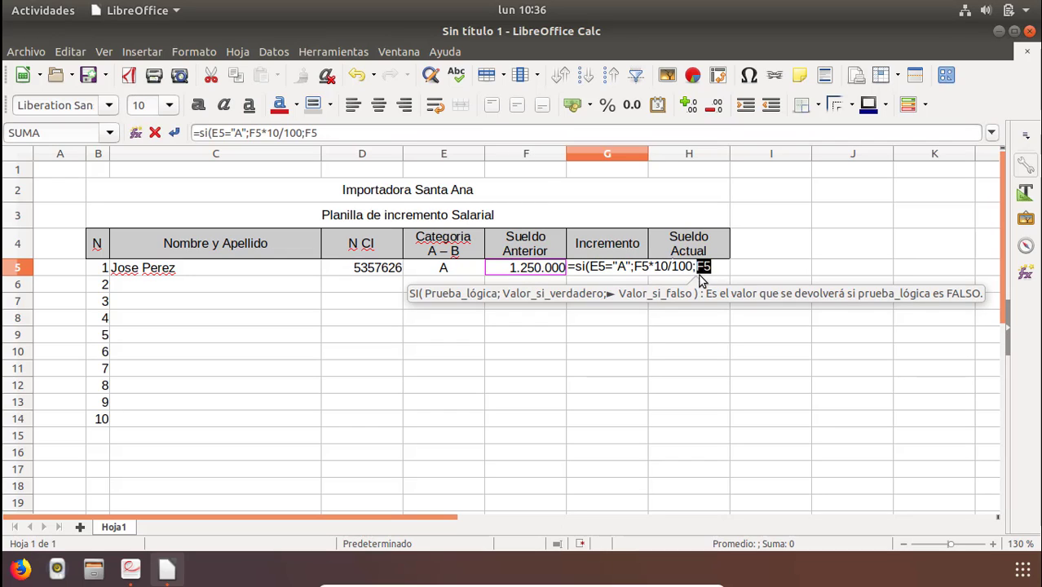
pyautogui.write('*')
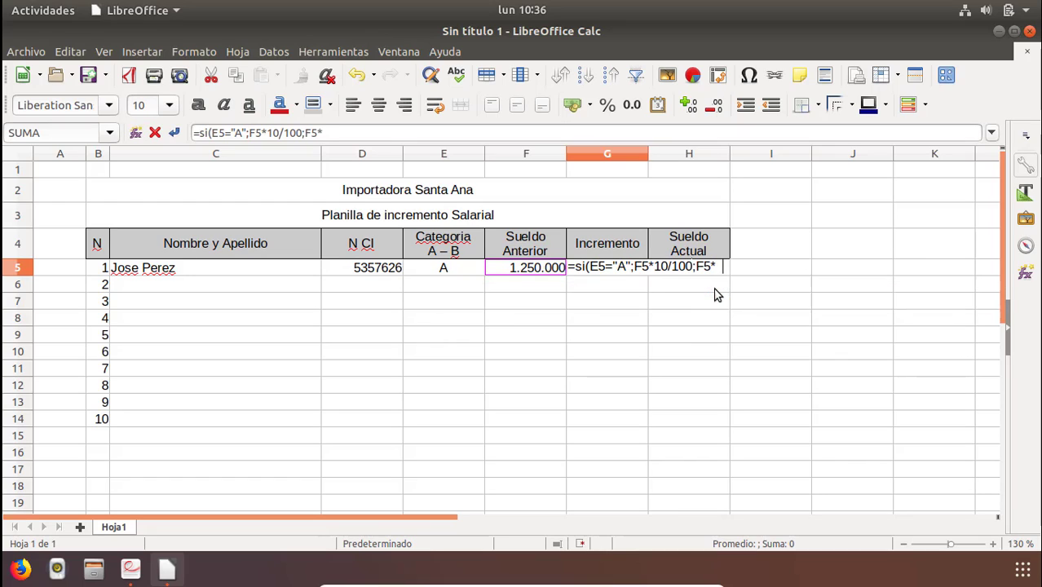
pyautogui.write('15/100')
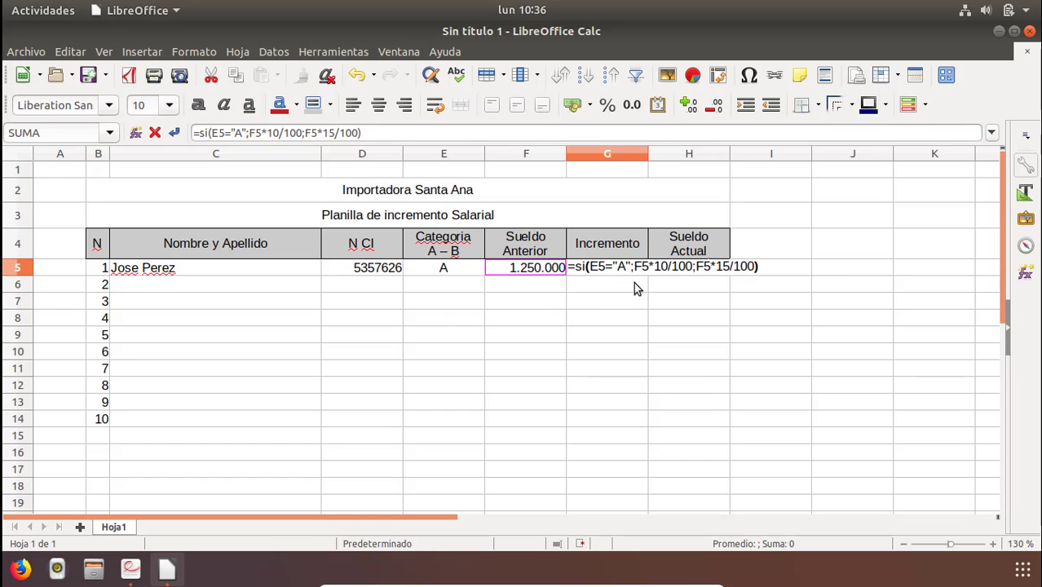
pyautogui.press('Return')
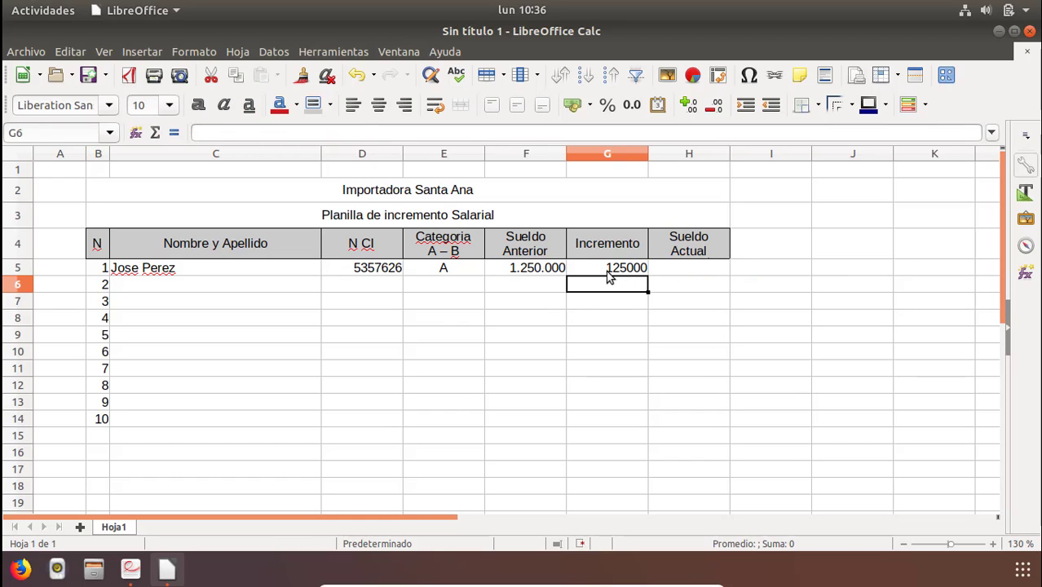
# Examine the test, true-value and false-value arguments of the IF formula in G5.
pyautogui.click(608, 270)
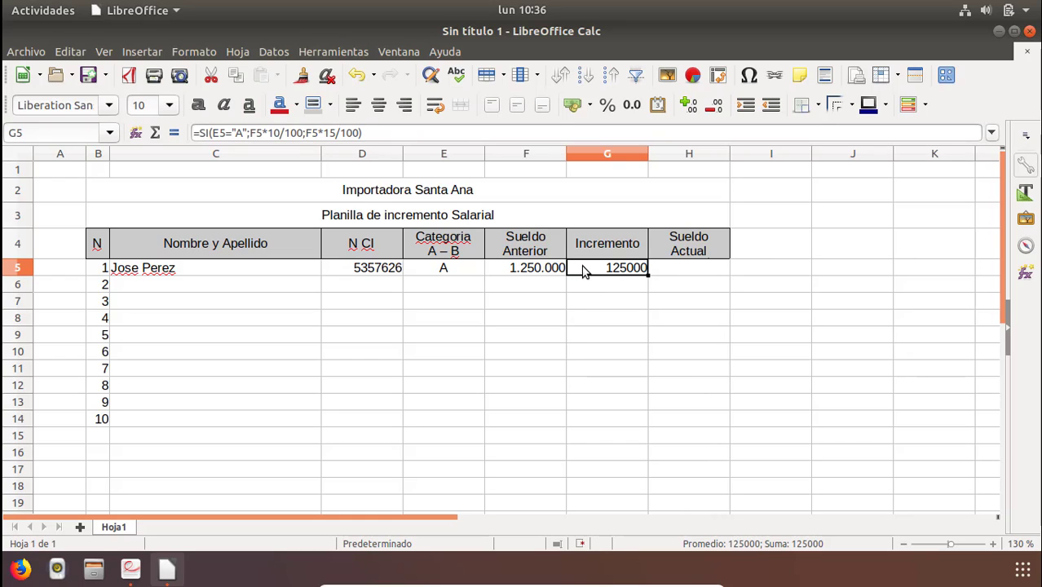
pyautogui.doubleClick(584, 271)
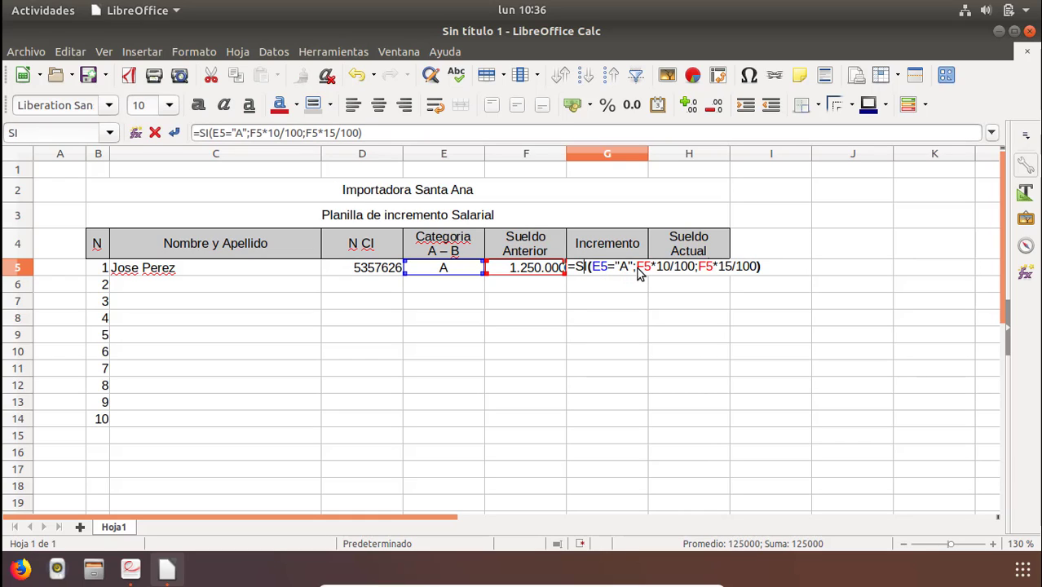
pyautogui.moveTo(638, 273); pyautogui.dragTo(696, 274)
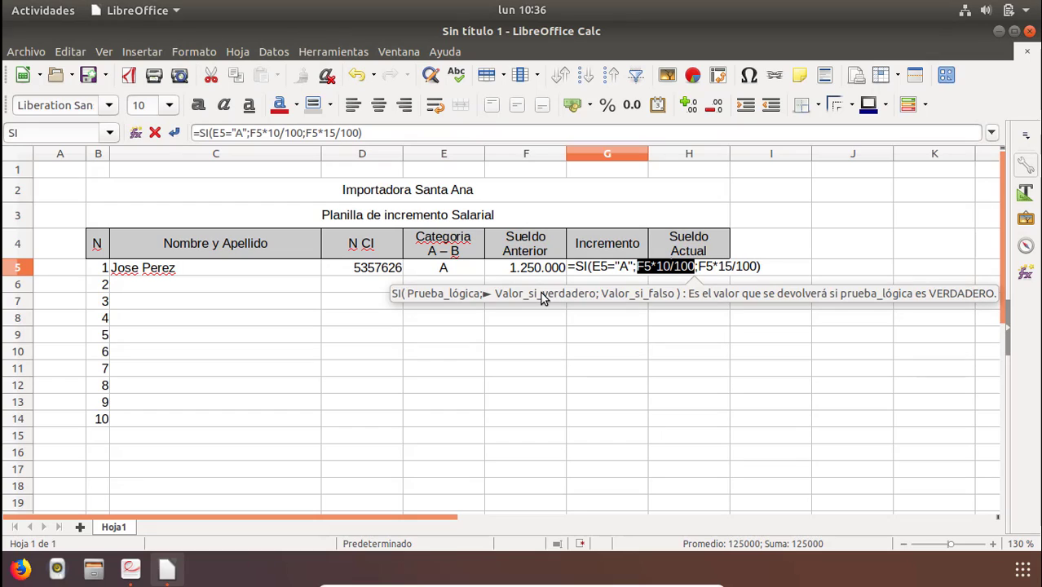
pyautogui.click(636, 255)
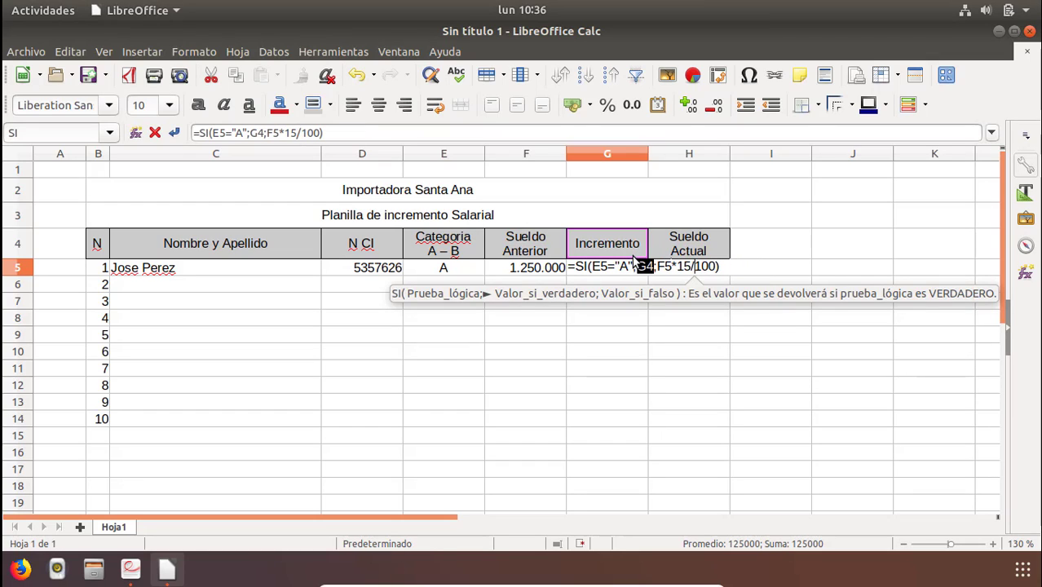
pyautogui.press('Escape')
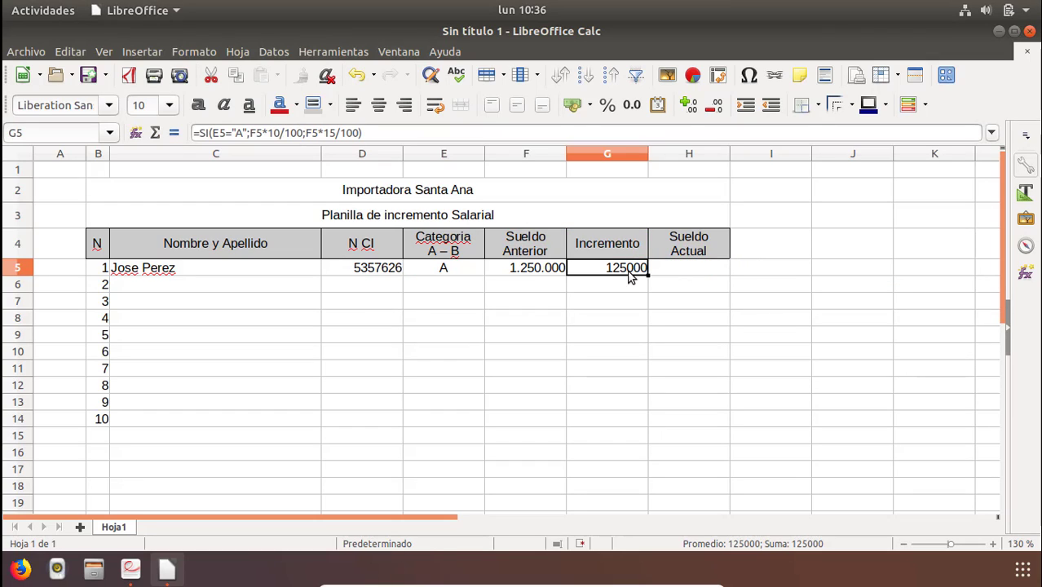
pyautogui.doubleClick(628, 269)
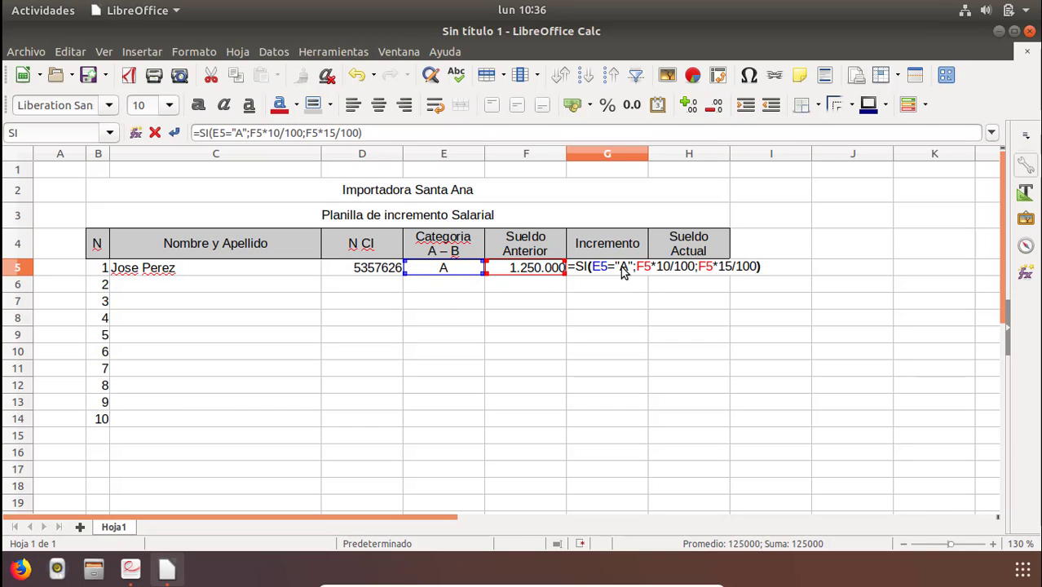
pyautogui.moveTo(621, 267); pyautogui.dragTo(626, 267)
pyautogui.moveTo(700, 267); pyautogui.dragTo(757, 273)
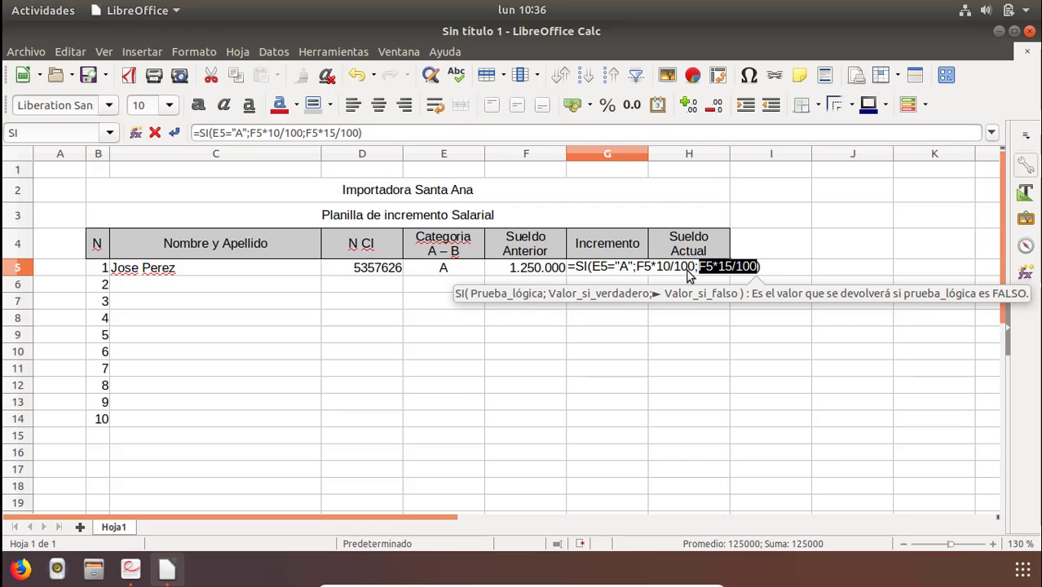
pyautogui.press('Return')
pyautogui.click(625, 272)
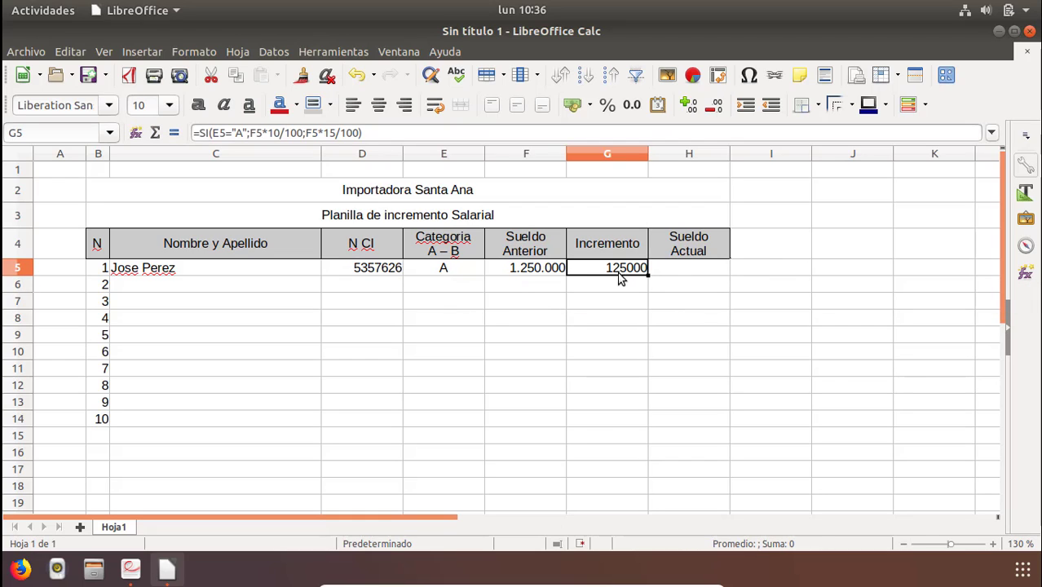
# Set the category in E5 to B and check the increment calculated in G5.
pyautogui.click(517, 274)
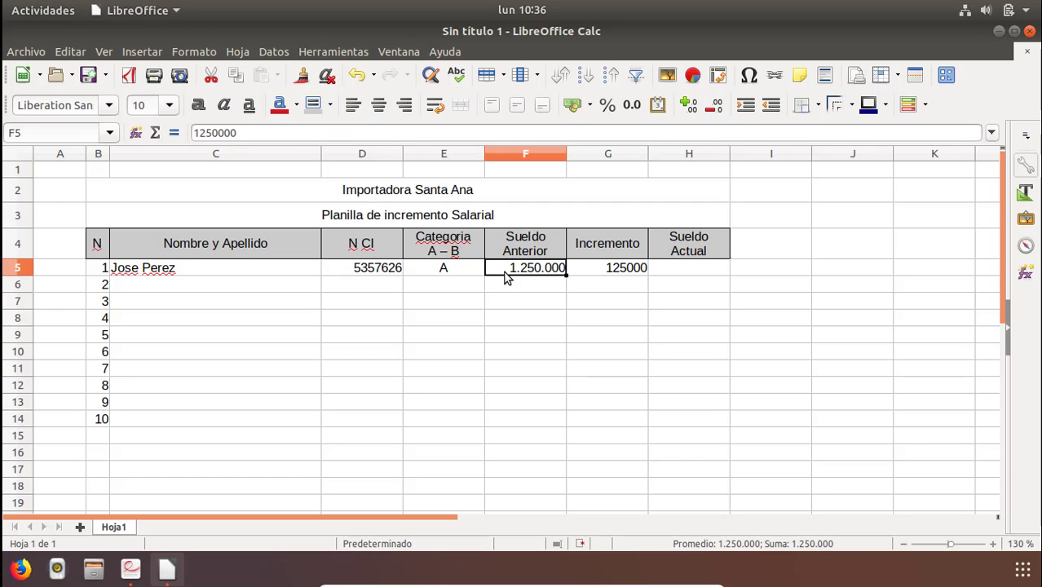
pyautogui.click(632, 276)
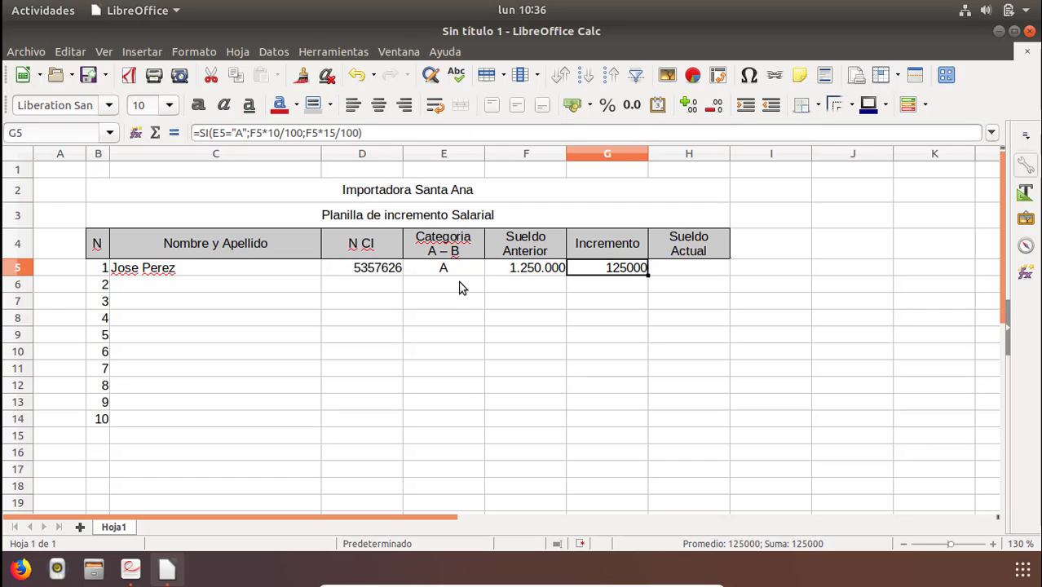
pyautogui.click(451, 269)
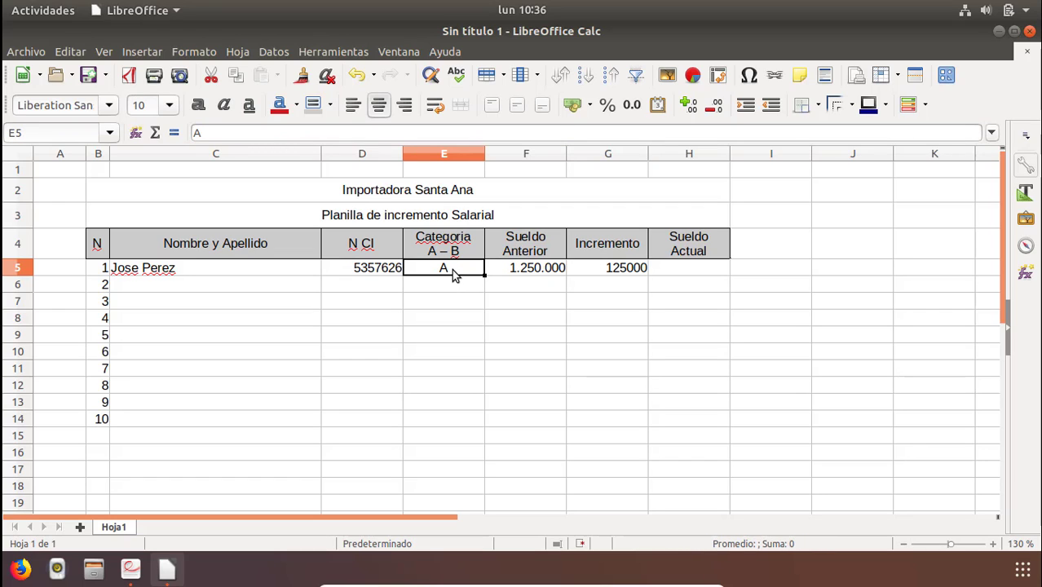
pyautogui.write('B')
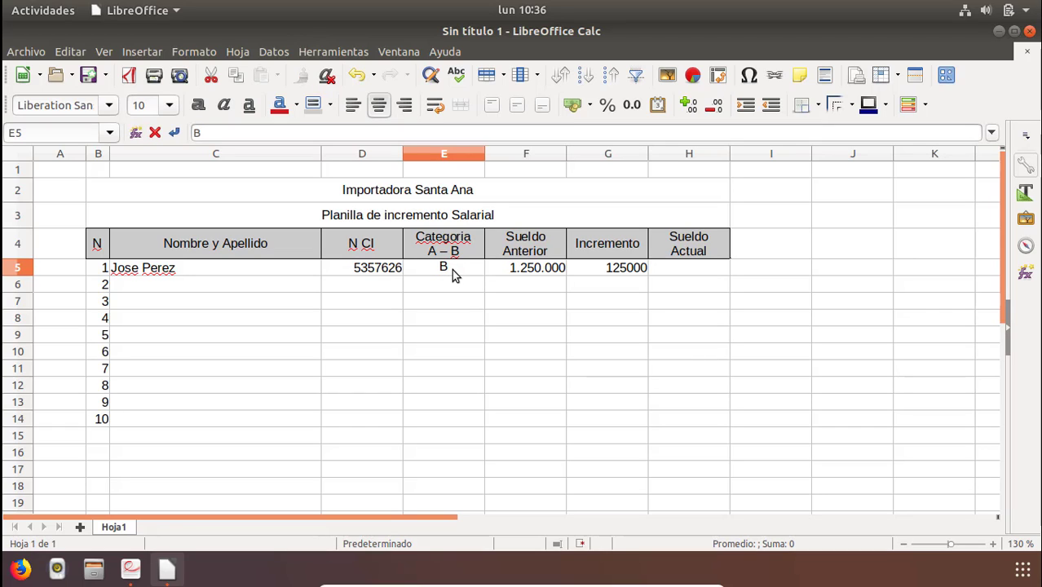
pyautogui.press('Return')
pyautogui.click(520, 274)
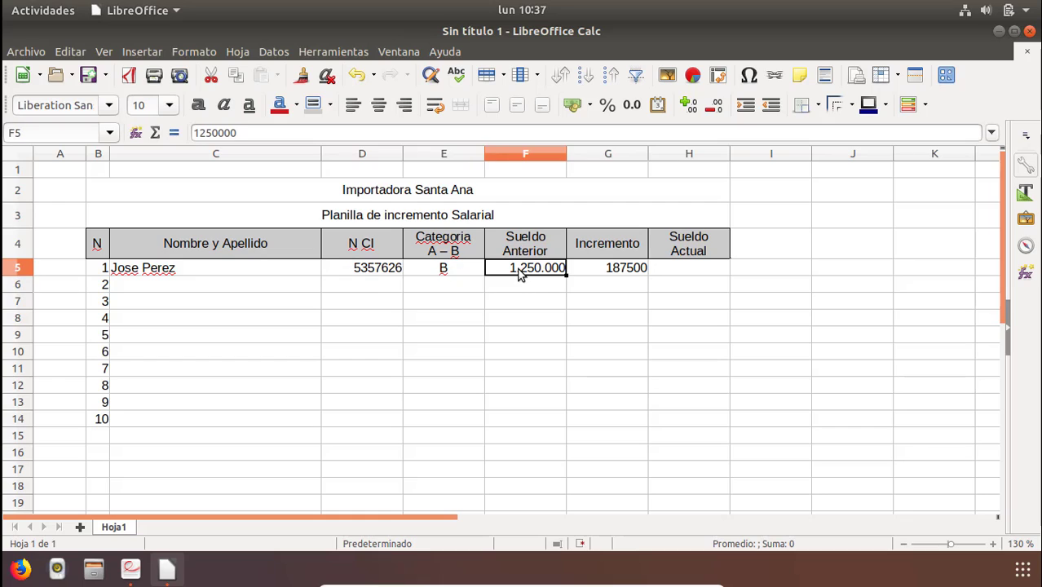
pyautogui.click(602, 275)
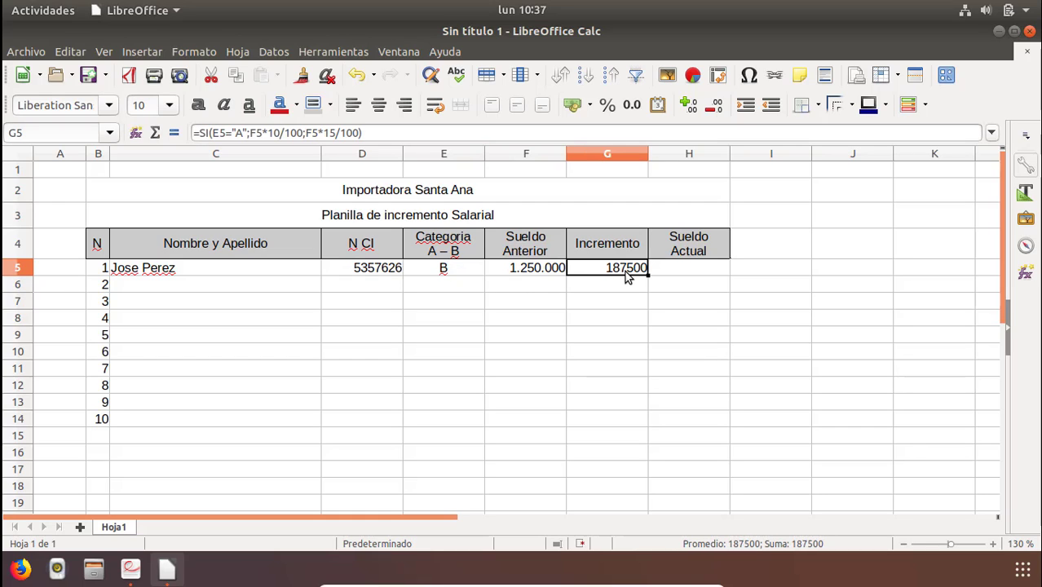
pyautogui.click(530, 275)
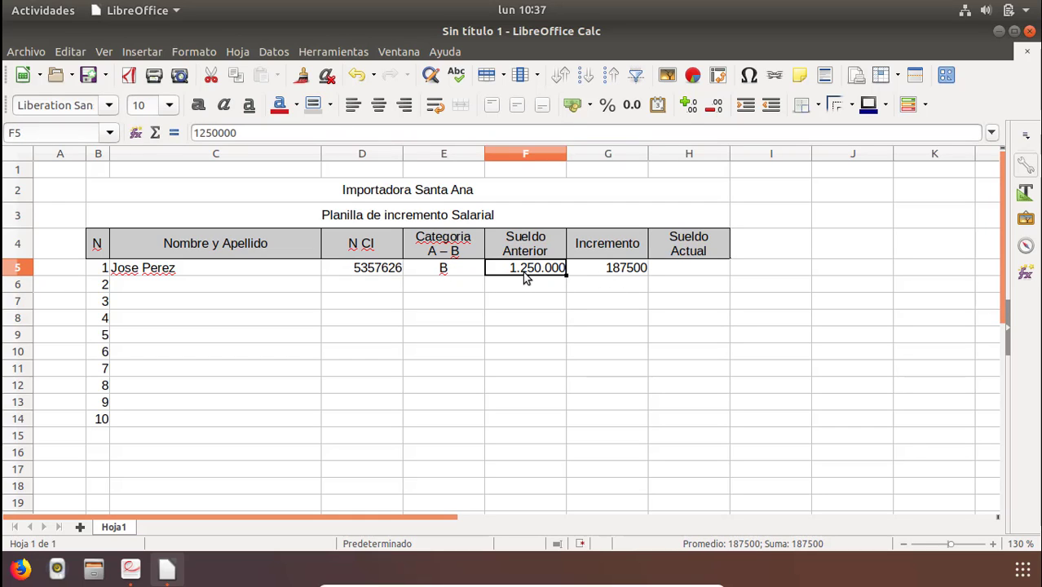
pyautogui.click(630, 276)
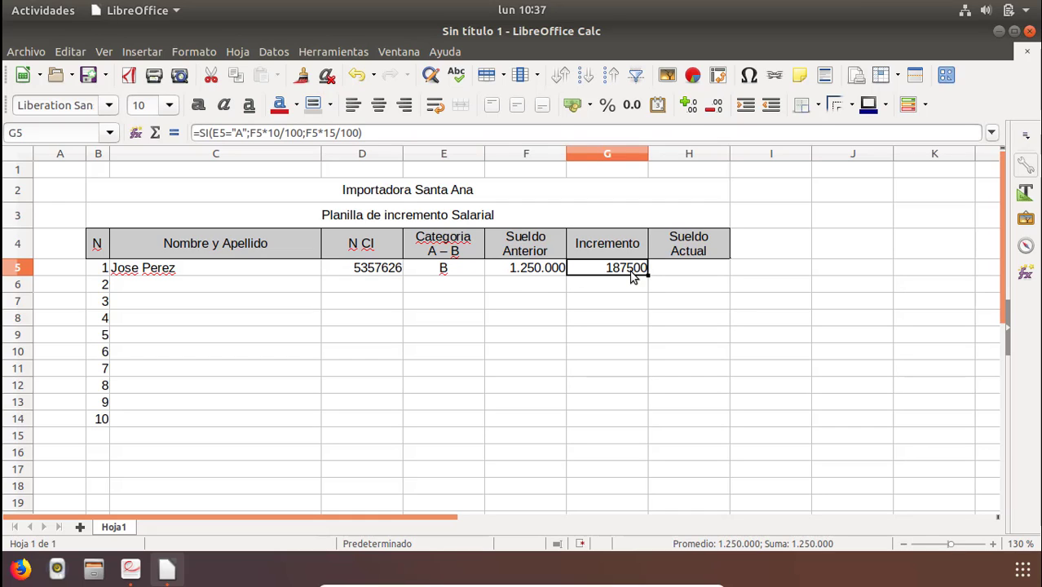
# Change the G5 formula to test E5="B" with F5*15/100 as the true value.
pyautogui.doubleClick(601, 271)
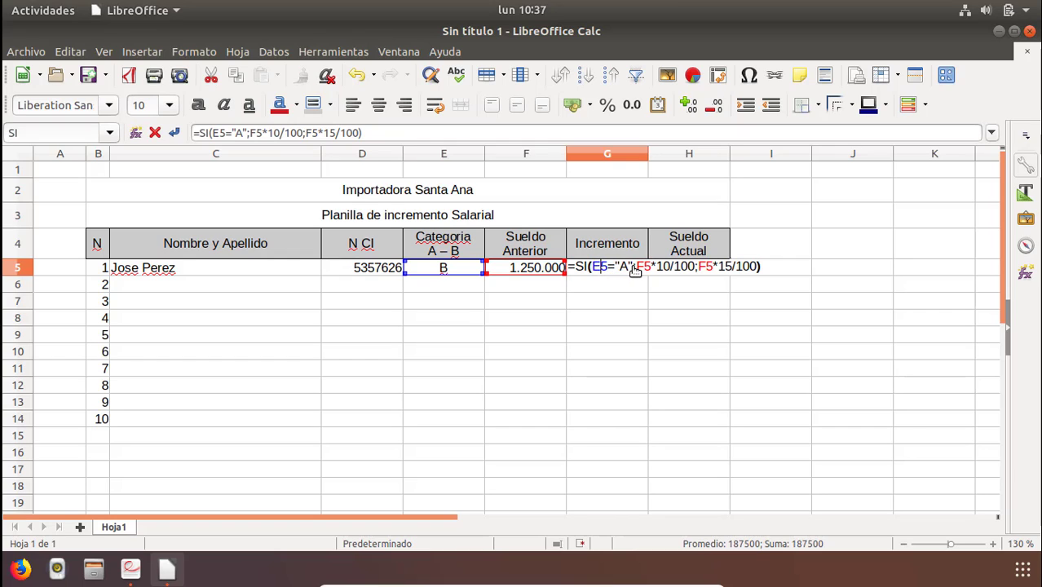
pyautogui.moveTo(633, 267); pyautogui.dragTo(592, 269)
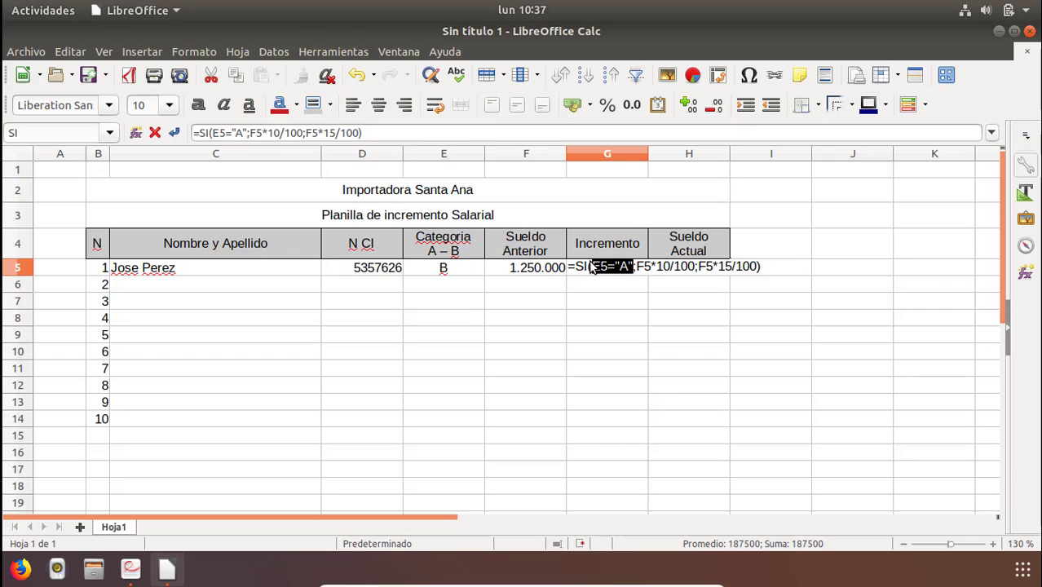
pyautogui.click(640, 269)
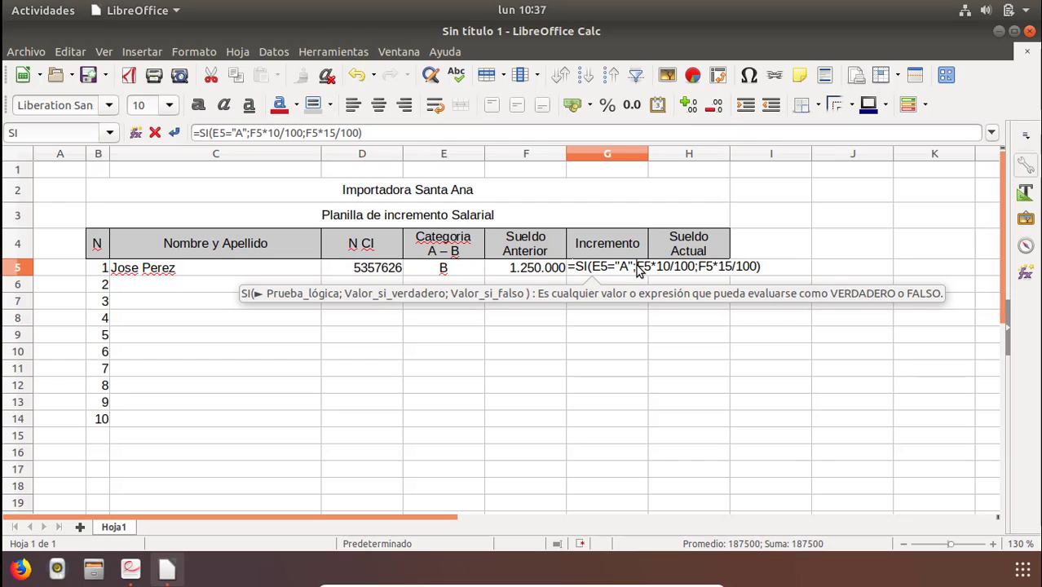
pyautogui.click(751, 269)
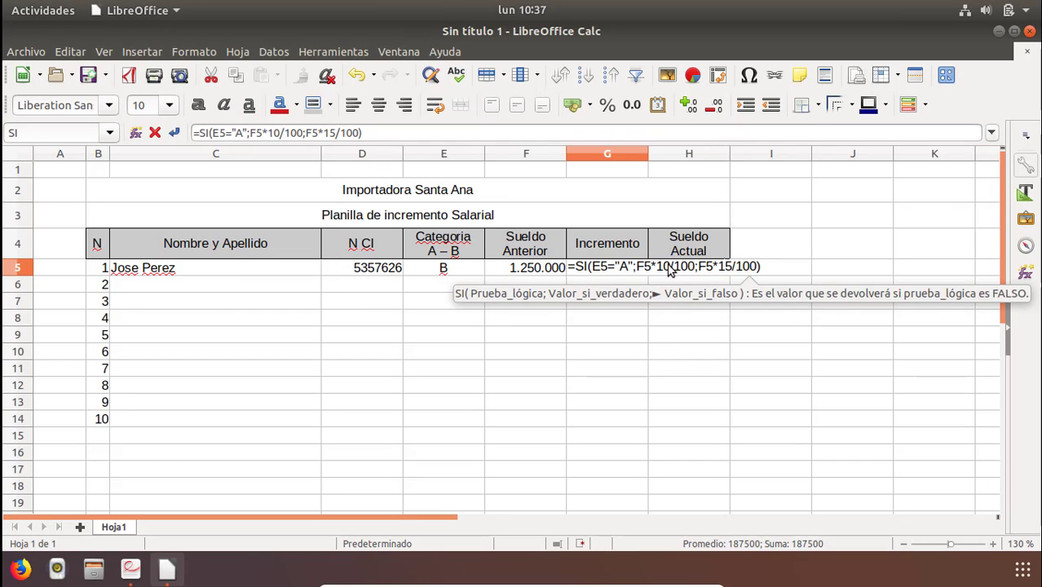
pyautogui.doubleClick(624, 268)
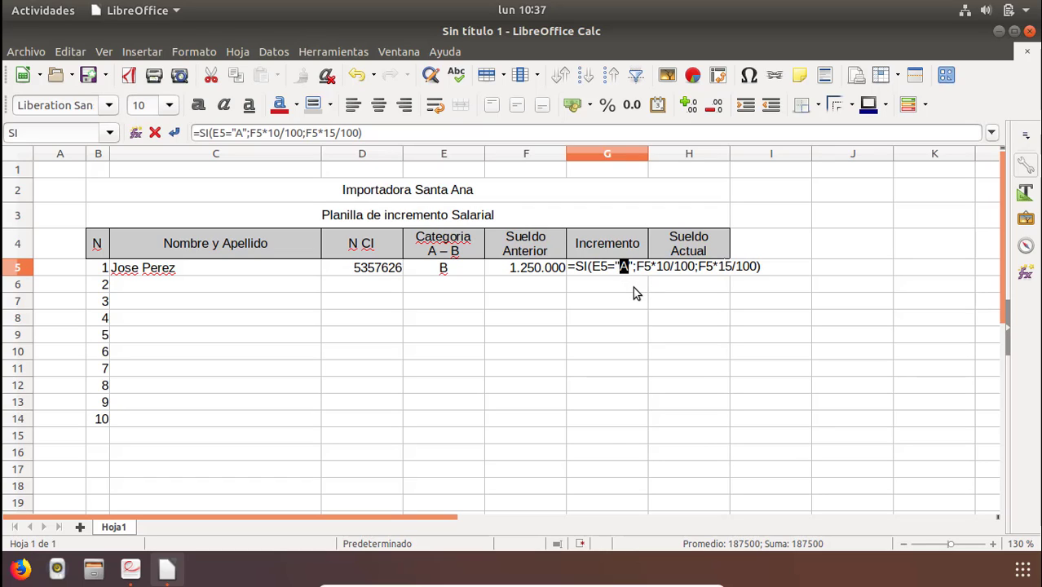
pyautogui.write('B')
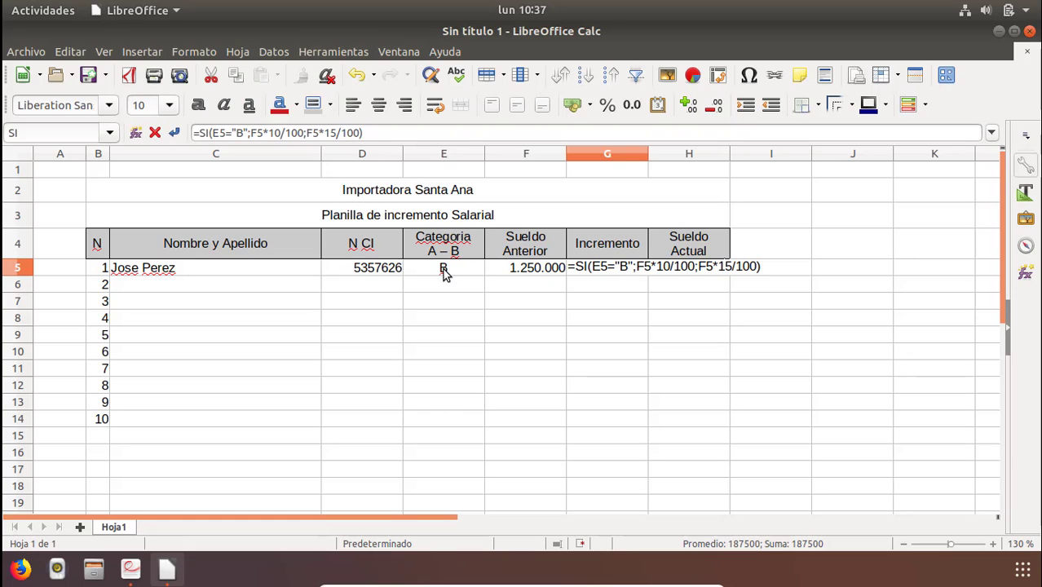
pyautogui.click(670, 271)
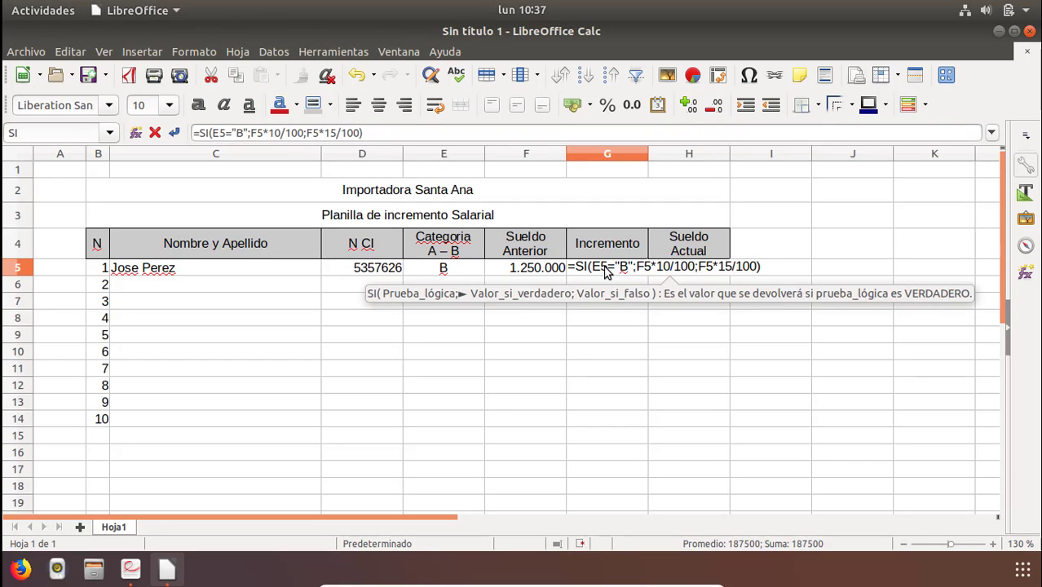
pyautogui.press('BackSpace')
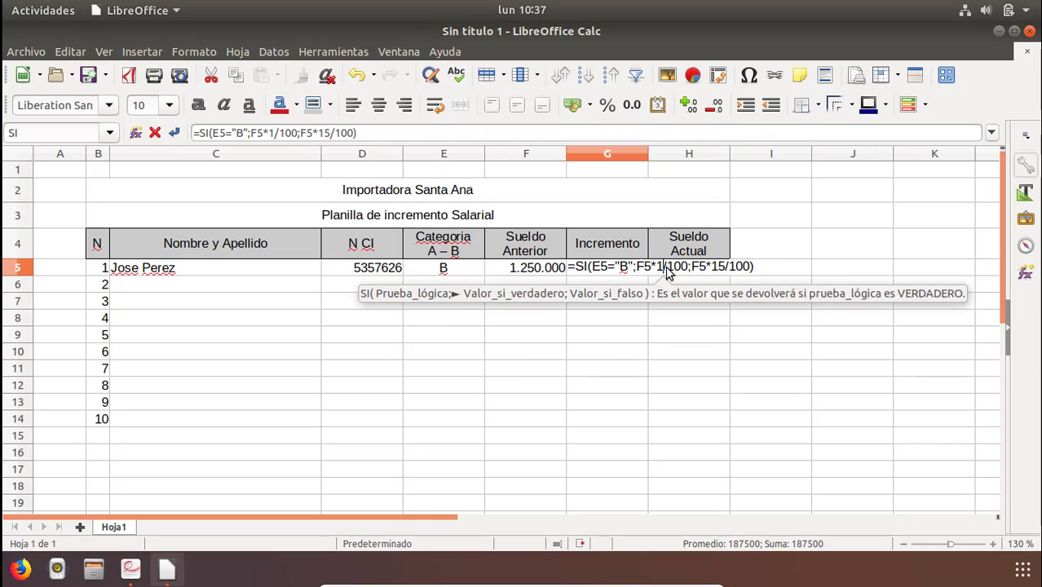
pyautogui.write('5')
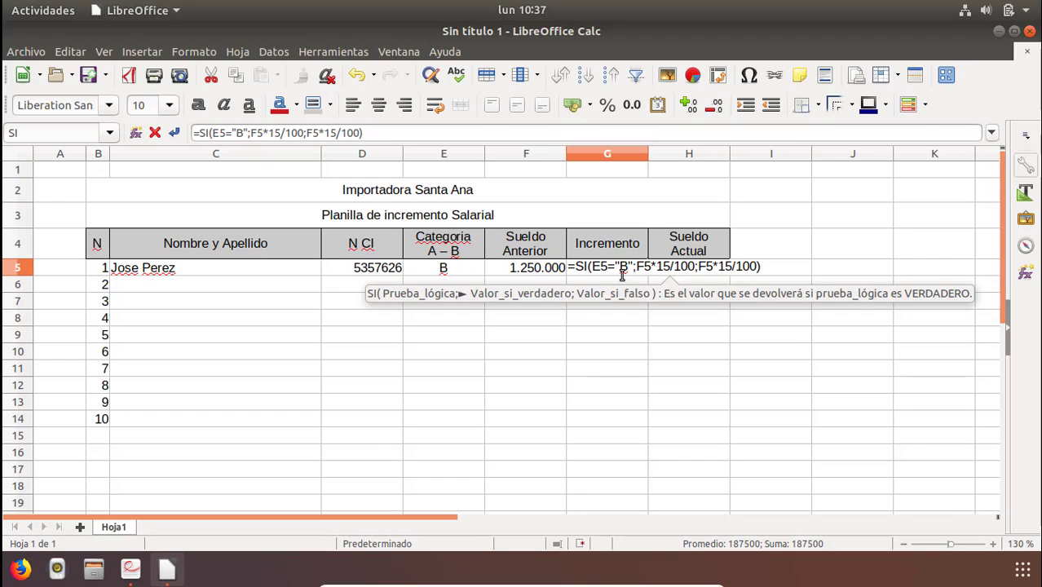
# Change the G5 formula's false value to F5*10/100 and confirm it.
pyautogui.click(730, 268)
pyautogui.press('BackSpace')
pyautogui.write('0')
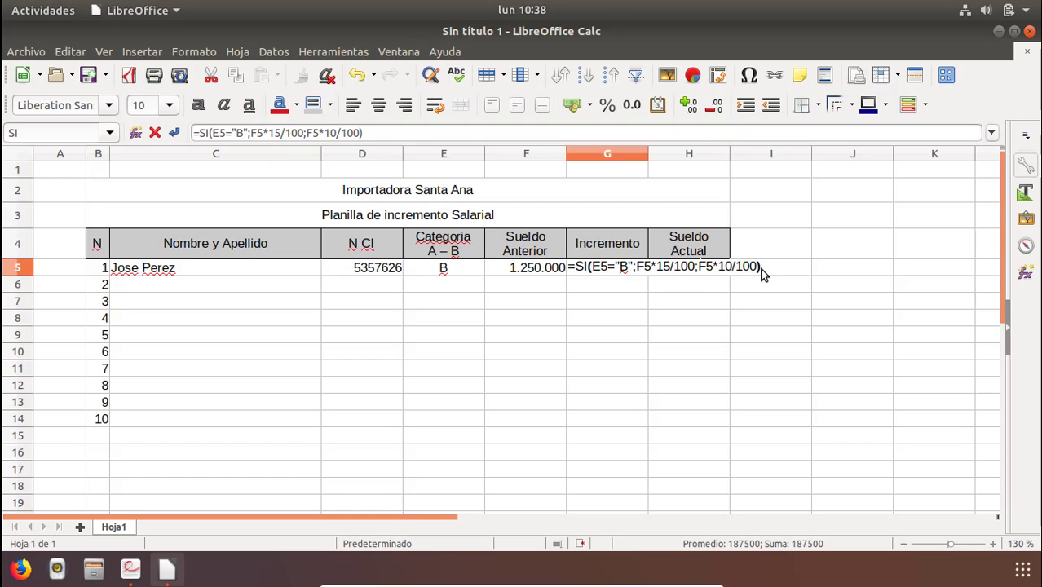
pyautogui.press('Return')
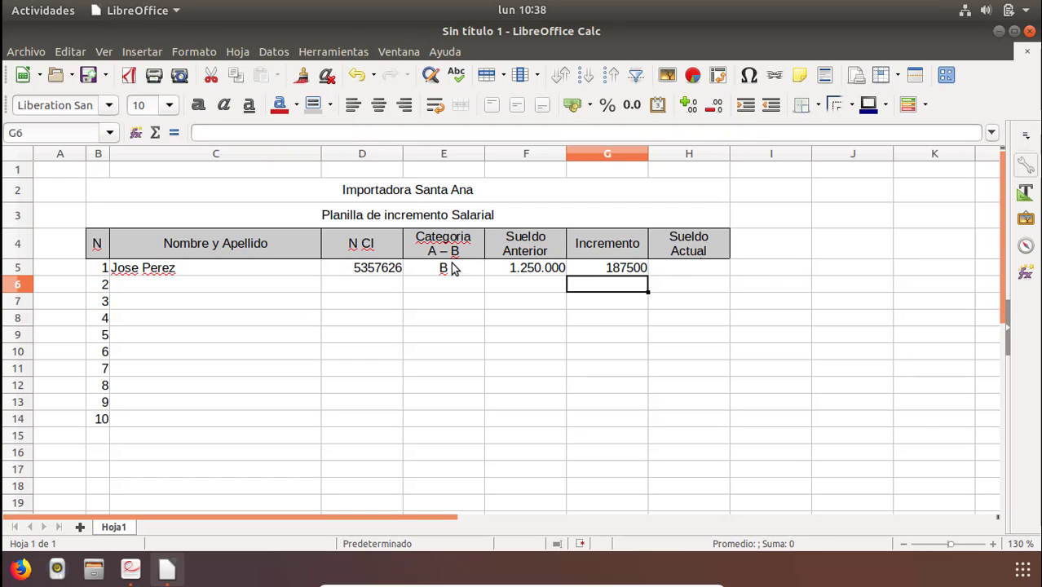
# Test the new formula by entering category a and then B in E5, checking the increment each time.
pyautogui.click(451, 269)
pyautogui.write('a')
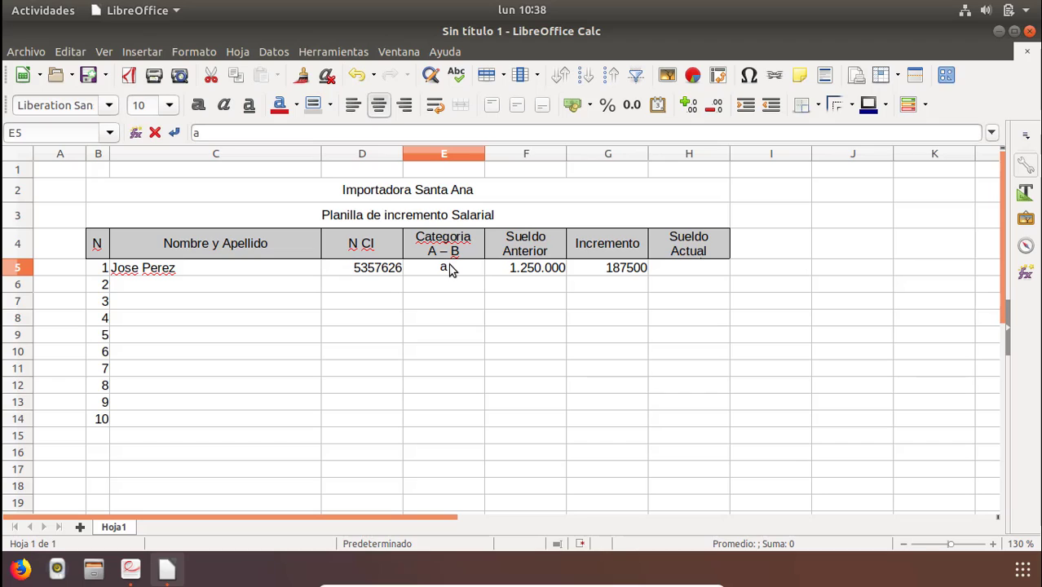
pyautogui.press('Return')
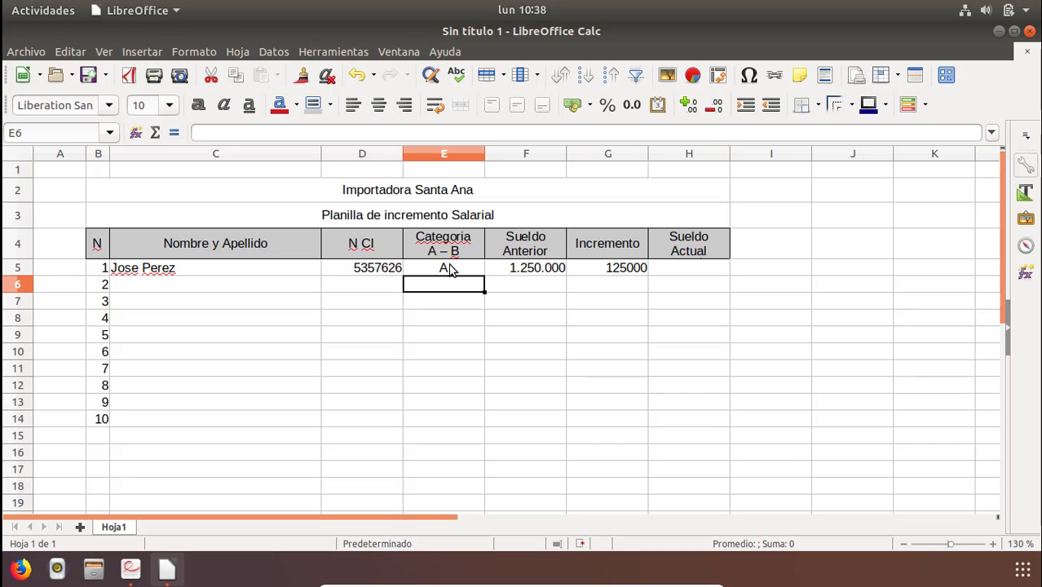
pyautogui.click(451, 269)
pyautogui.write('B')
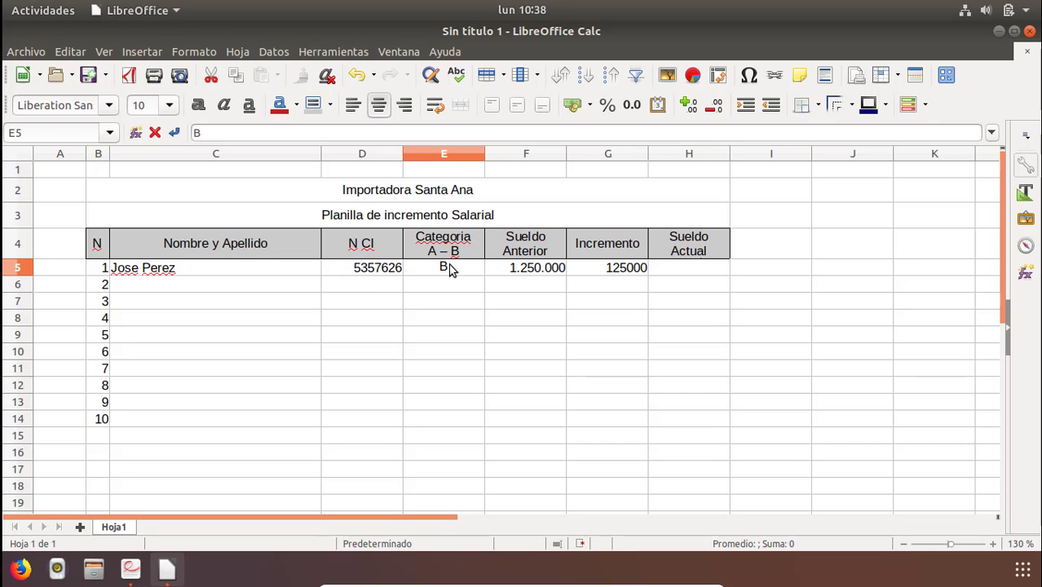
pyautogui.press('Return')
pyautogui.click(451, 269)
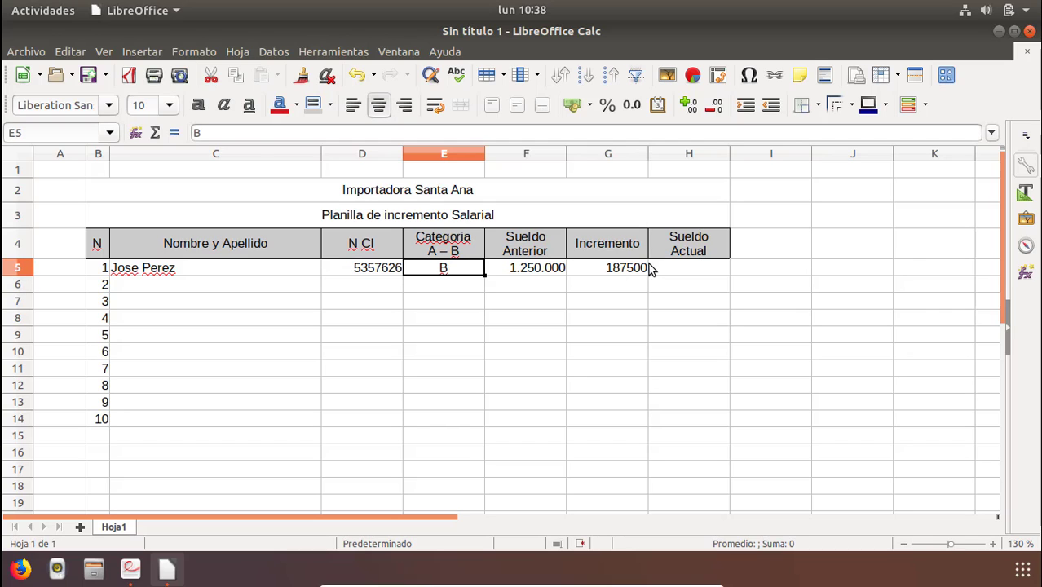
pyautogui.click(599, 271)
pyautogui.click(663, 269)
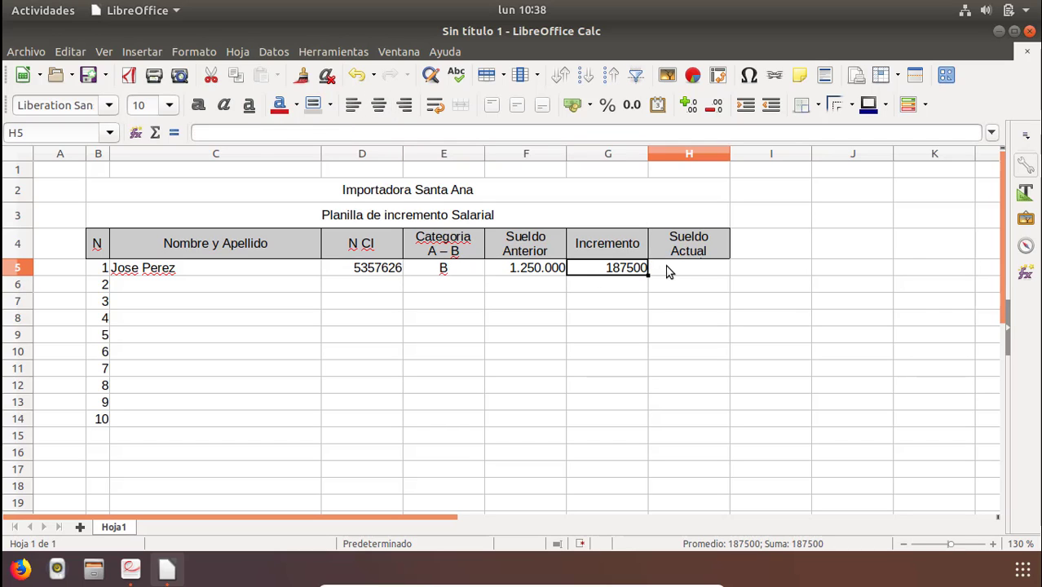
# Set the category in E5 back to A and check the increment in G5.
pyautogui.click(451, 267)
pyautogui.write('A')
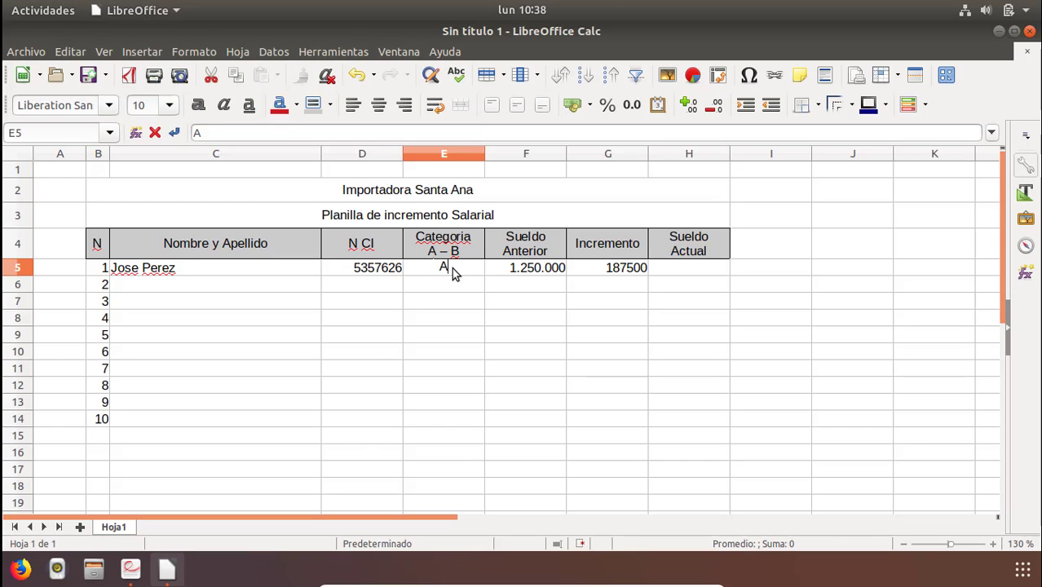
pyautogui.press('Return')
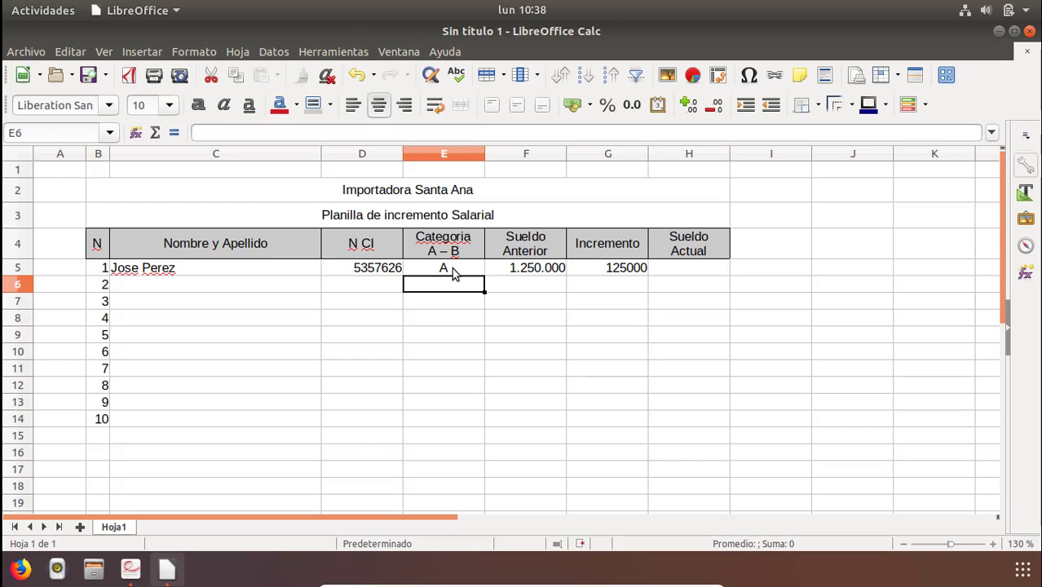
pyautogui.click(618, 269)
pyautogui.click(678, 270)
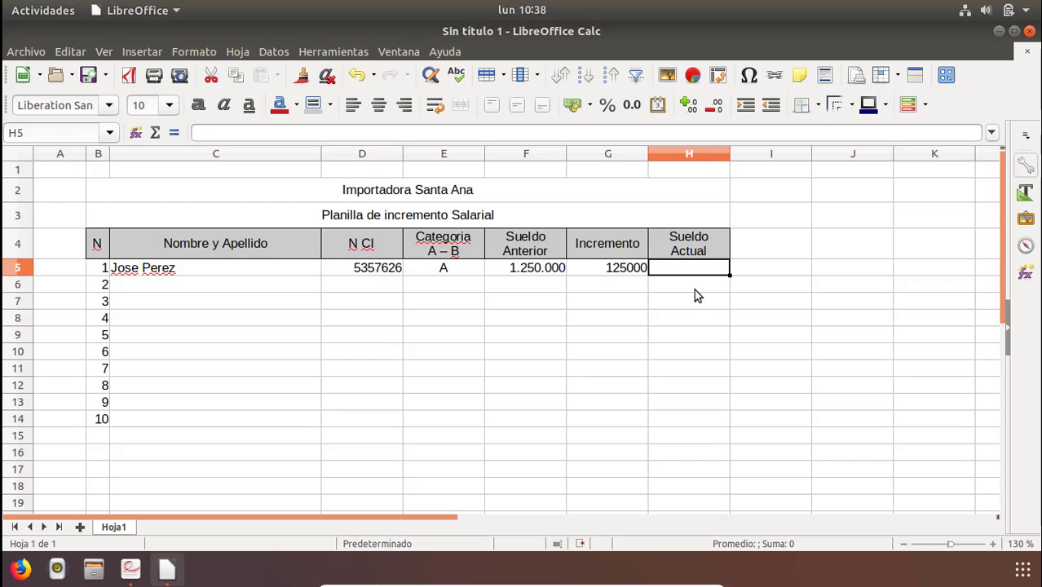
# Enter the formula =F5+G5 in H5 to add the previous salary and the increment.
pyautogui.write('=')
pyautogui.click(526, 269)
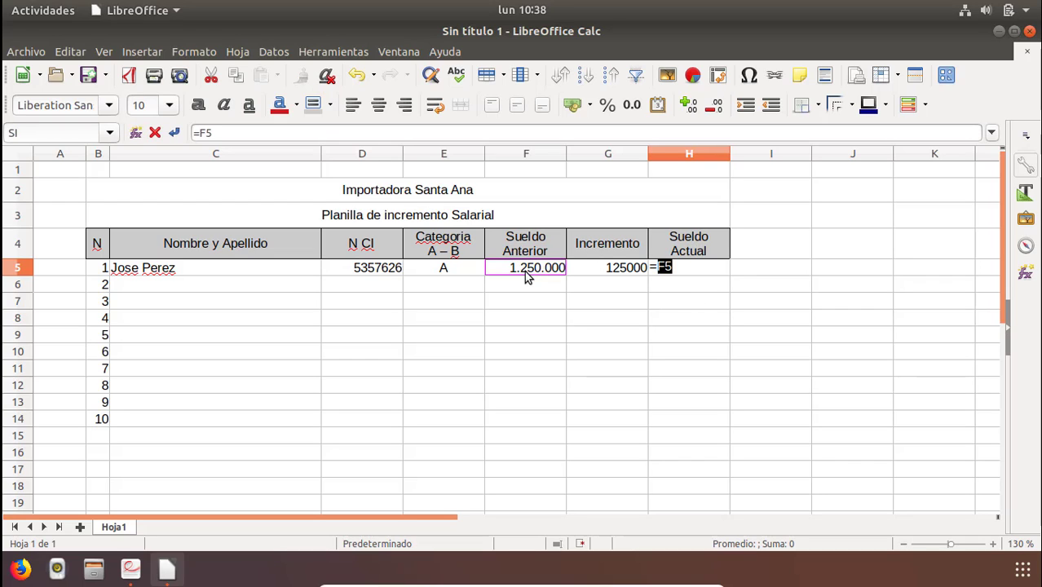
pyautogui.write('+')
pyautogui.click(600, 270)
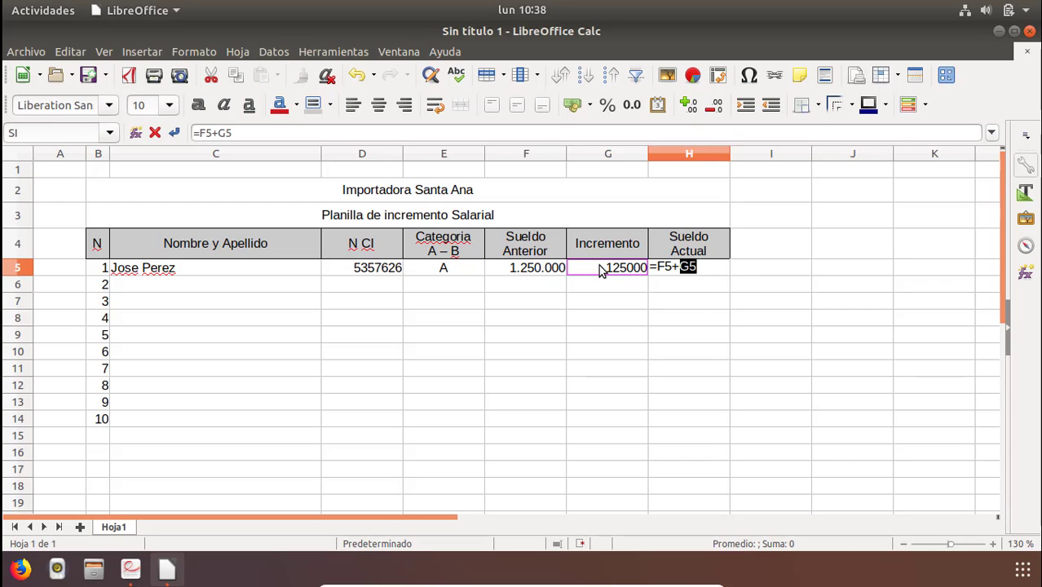
pyautogui.press('Return')
pyautogui.press('Up')
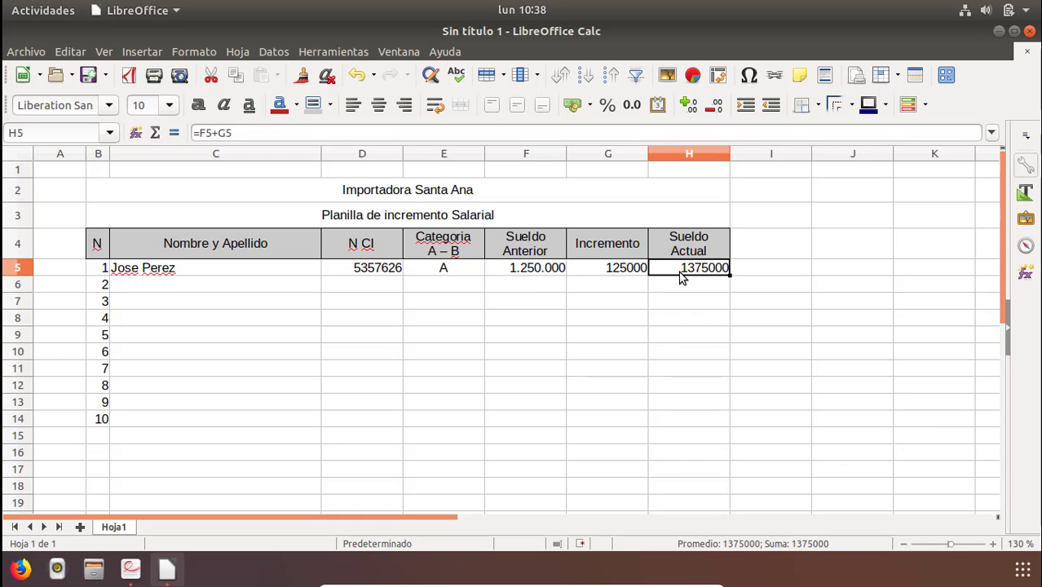
# Format G5 and H5 as numbers with thousands separators and no decimal places.
pyautogui.keyDown('shift'); pyautogui.click(597, 272); pyautogui.keyUp('shift')
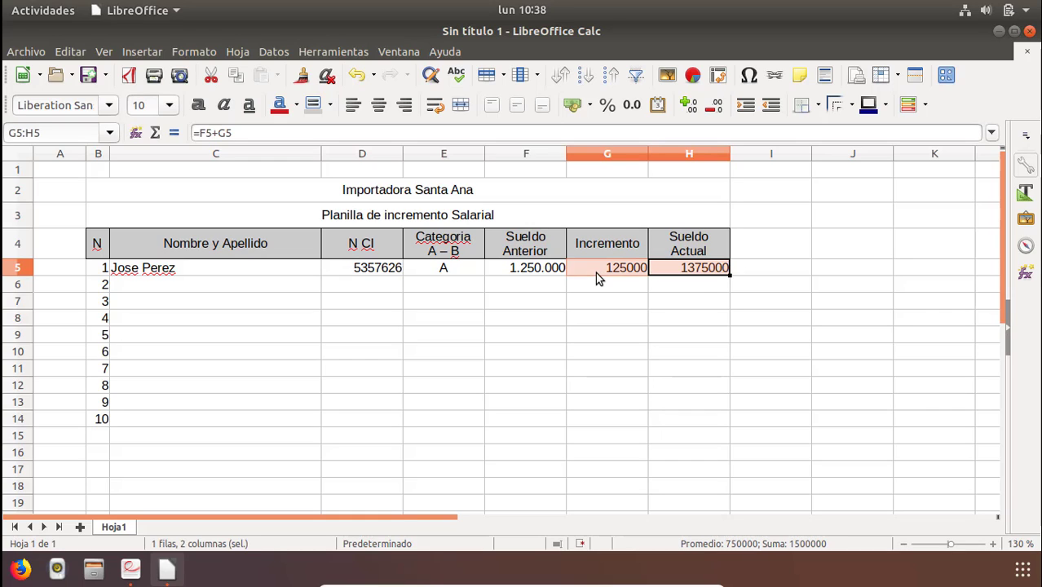
pyautogui.click(632, 105)
pyautogui.click(715, 107)
pyautogui.click(717, 108)
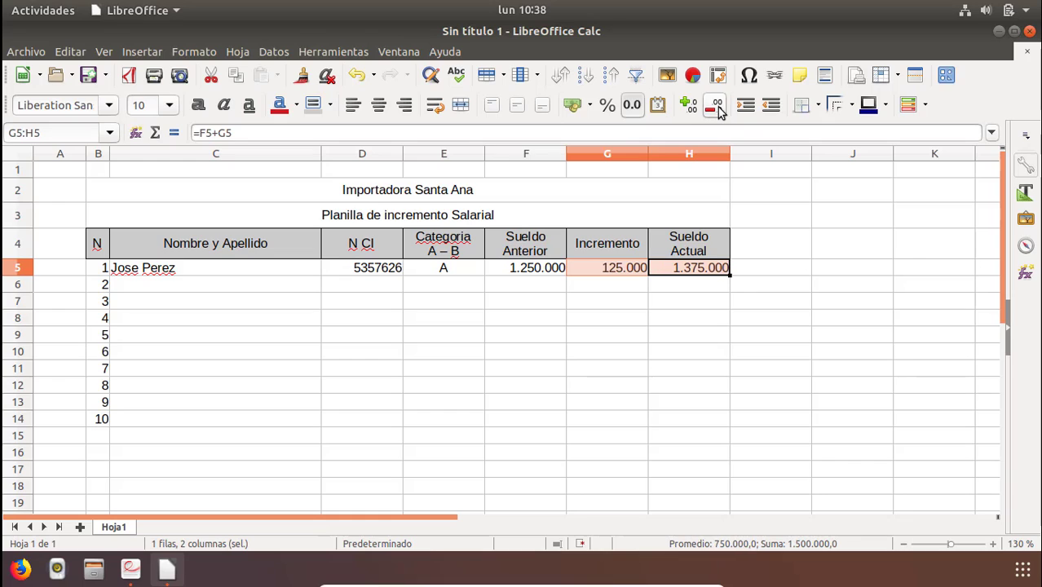
# Check the exercise PDF and enter the second employee's full name in C6.
pyautogui.click(425, 284)
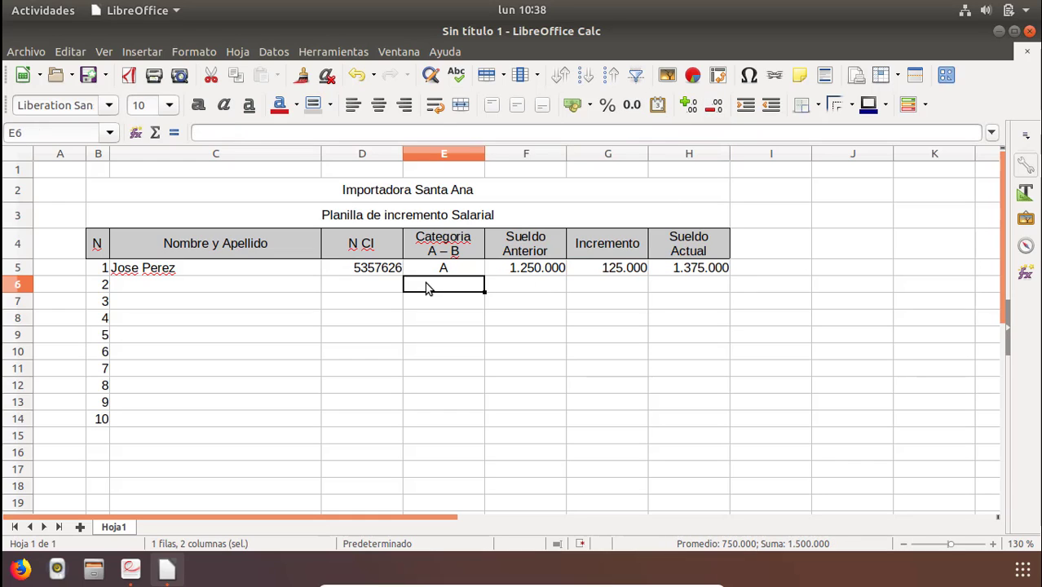
pyautogui.click(164, 287)
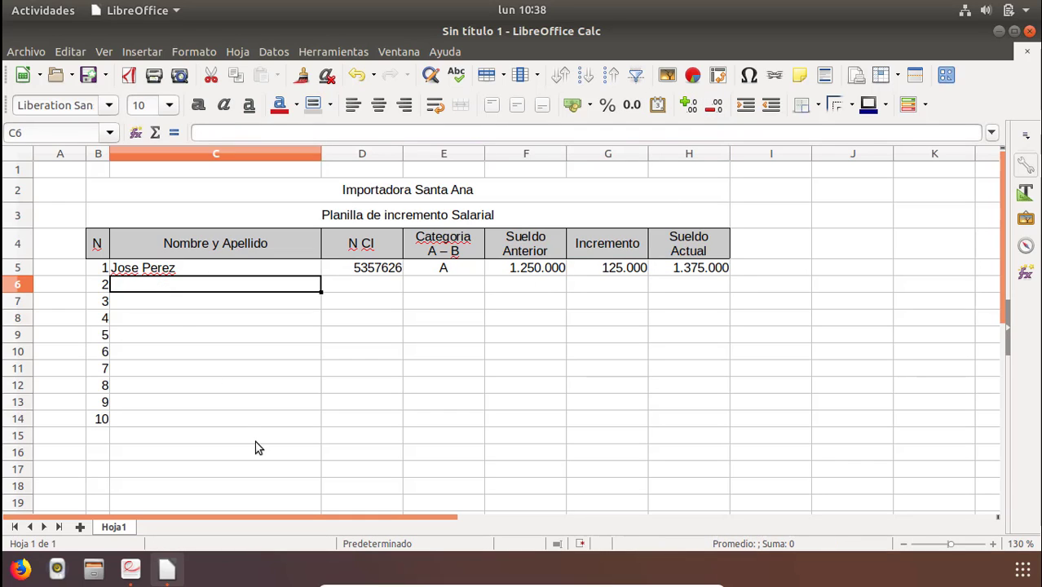
pyautogui.click(132, 570)
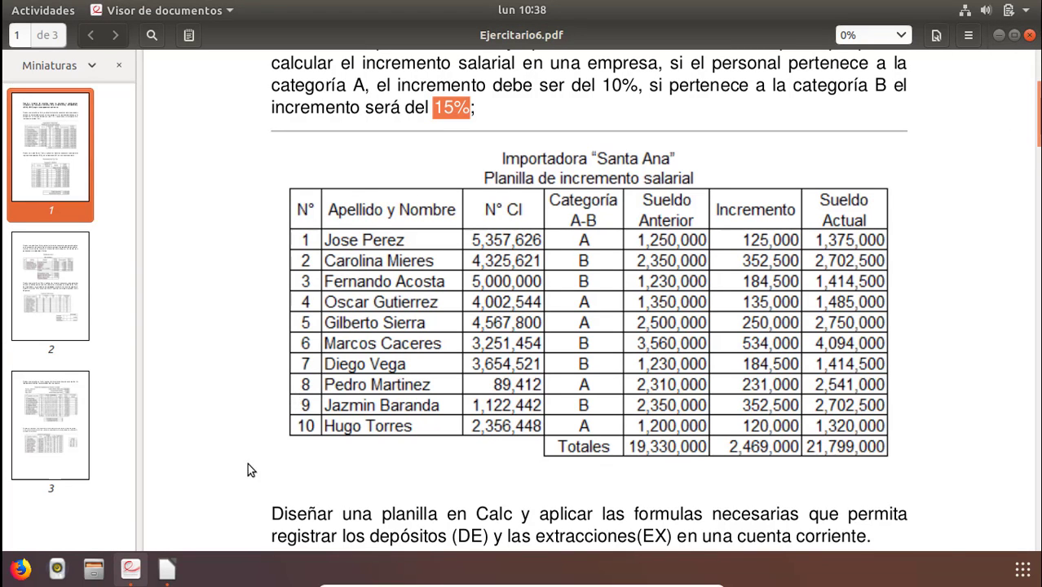
pyautogui.click(163, 575)
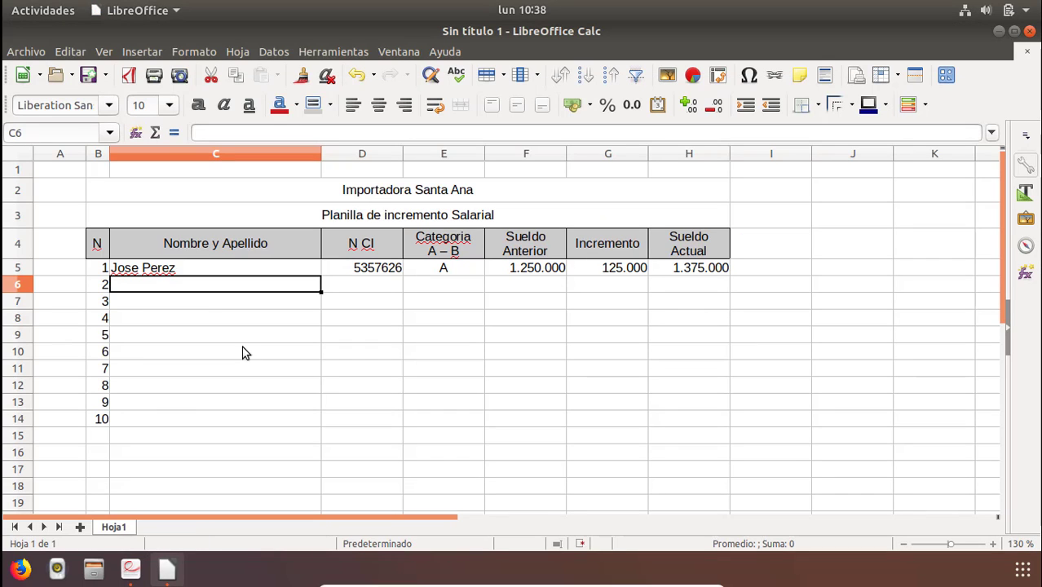
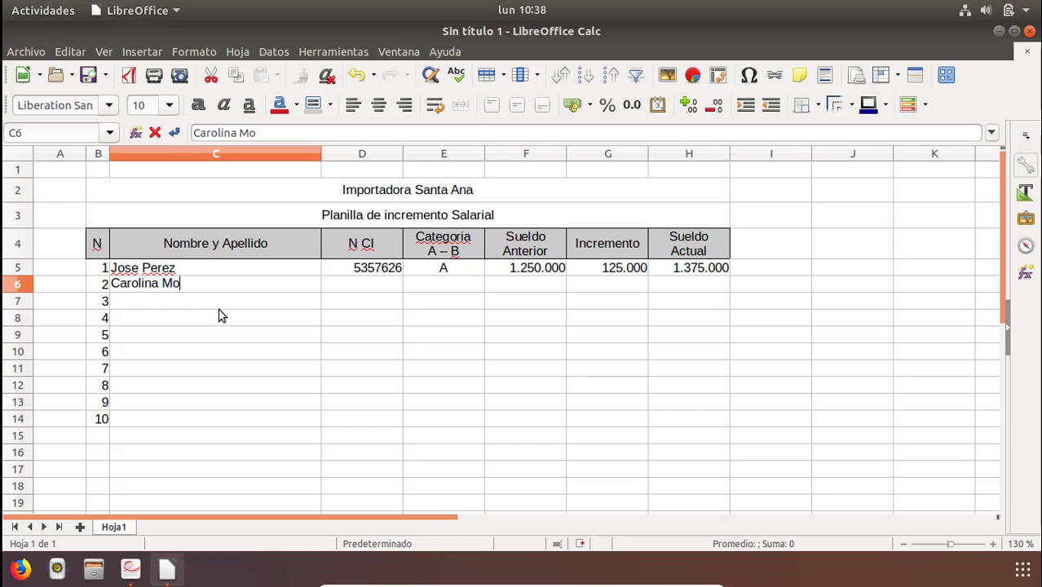
pyautogui.press('Return')
pyautogui.press('Right')
pyautogui.press('Up')
# Enter the second employee's ID number from the PDF in D6.
pyautogui.hotkey('alt', 'Tab')
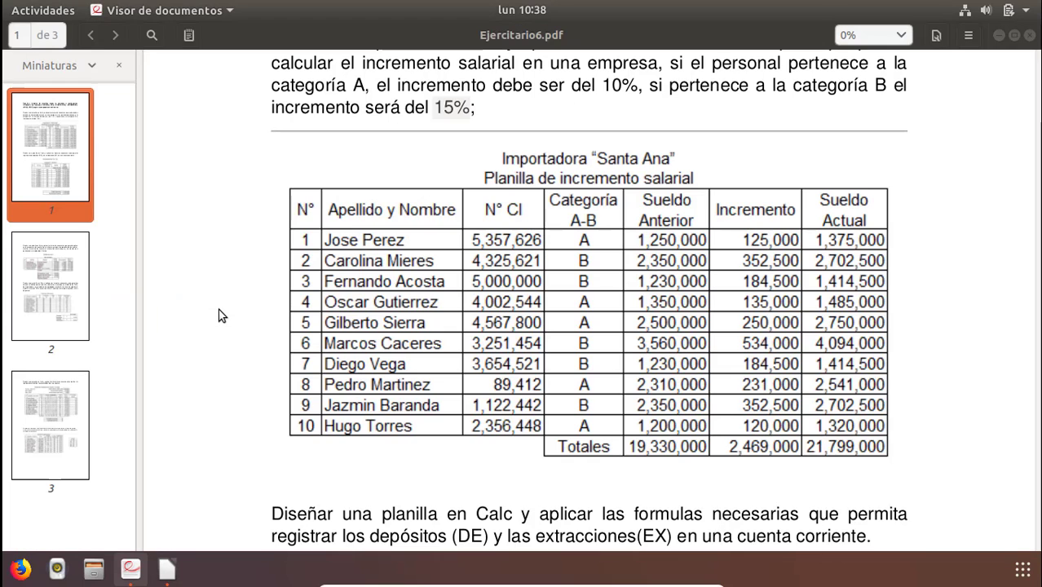
pyautogui.hotkey('alt', 'Tab')
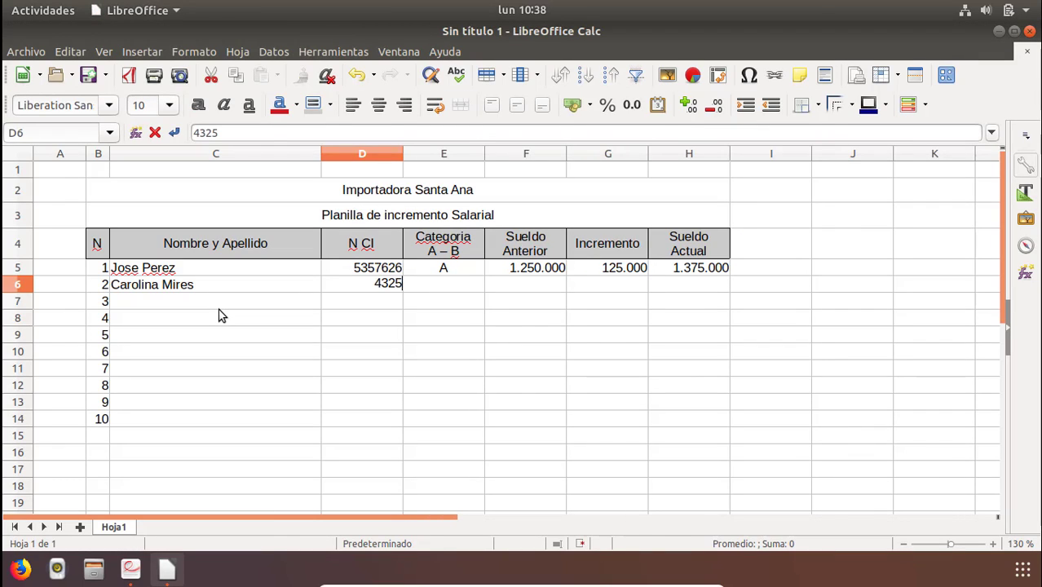
pyautogui.hotkey('alt', 'Tab')
pyautogui.hotkey('alt', 'Tab')
pyautogui.press('Return')
pyautogui.press('Right')
pyautogui.press('Up')
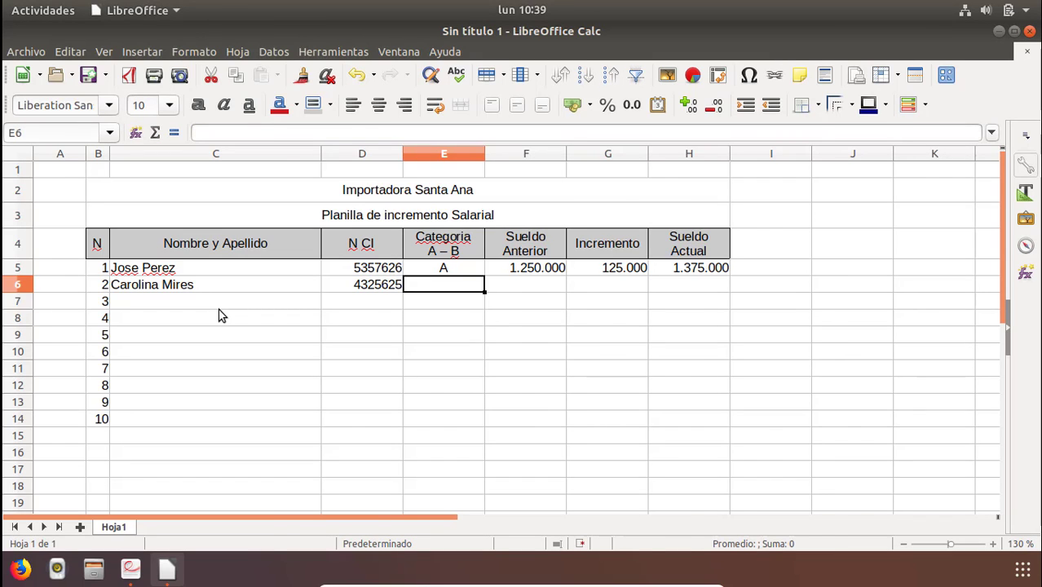
# Set the second employee's category in E6 to B.
pyautogui.hotkey('alt', 'Tab')
pyautogui.hotkey('alt', 'Tab')
pyautogui.write('B')
pyautogui.press('Tab')
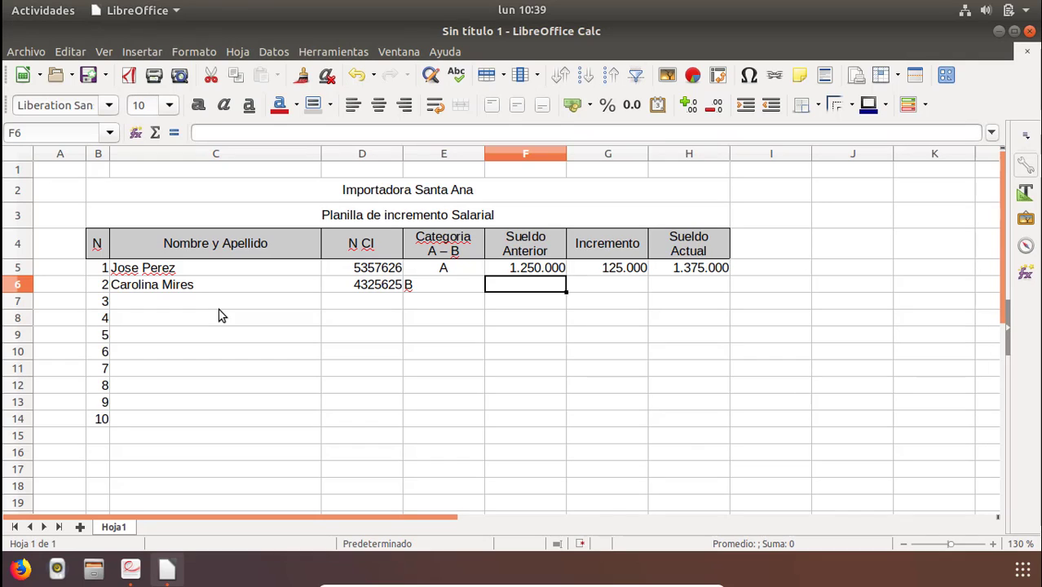
pyautogui.press('Tab')
pyautogui.press('Left')
# Enter 2350000 as the second employee's previous salary in F6.
pyautogui.hotkey('alt', 'Tab')
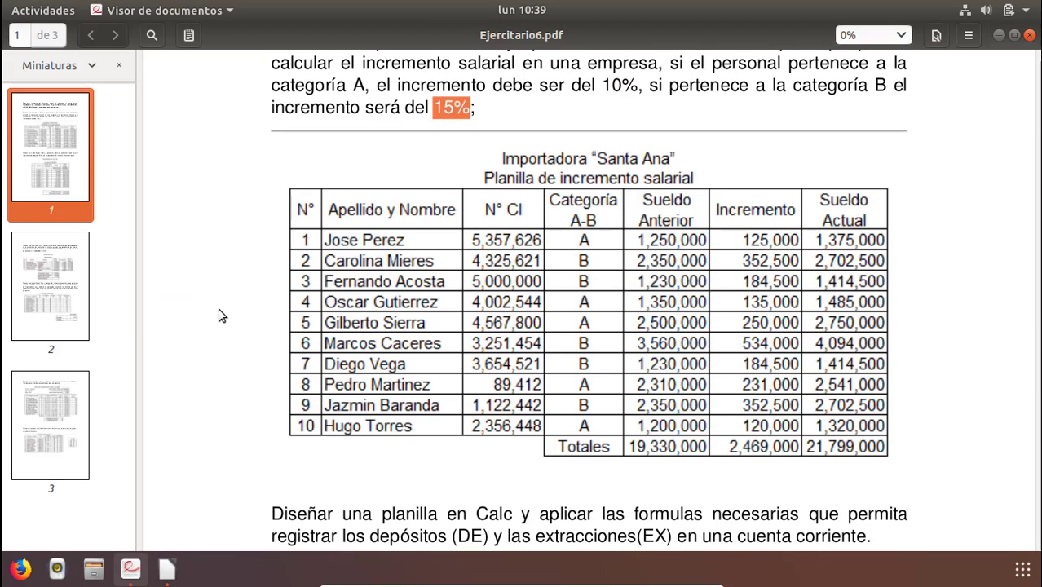
pyautogui.hotkey('alt', 'Tab')
pyautogui.write('23')
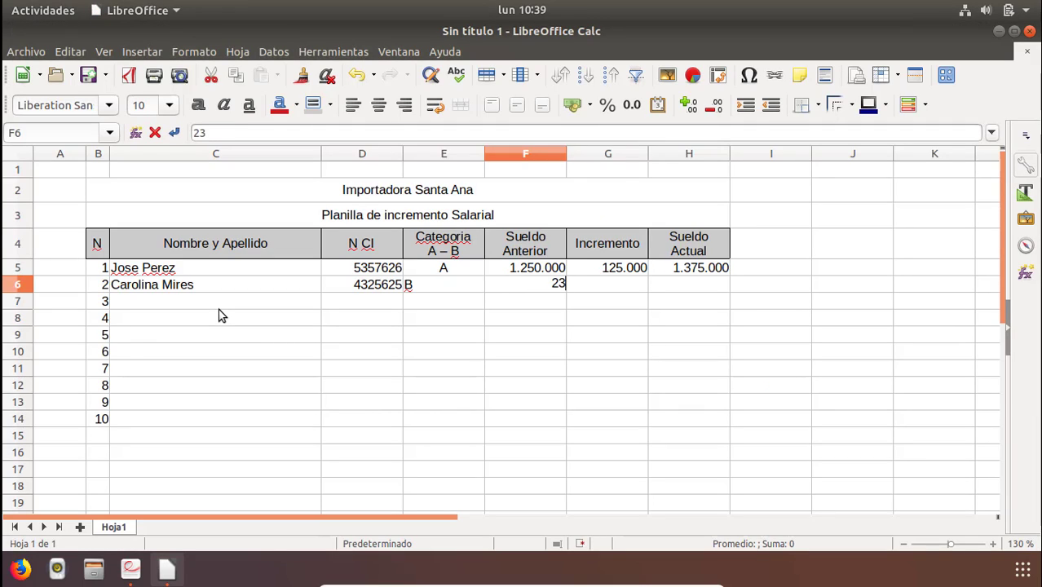
pyautogui.write('50000')
pyautogui.press('Return')
pyautogui.press('Right')
pyautogui.press('Up')
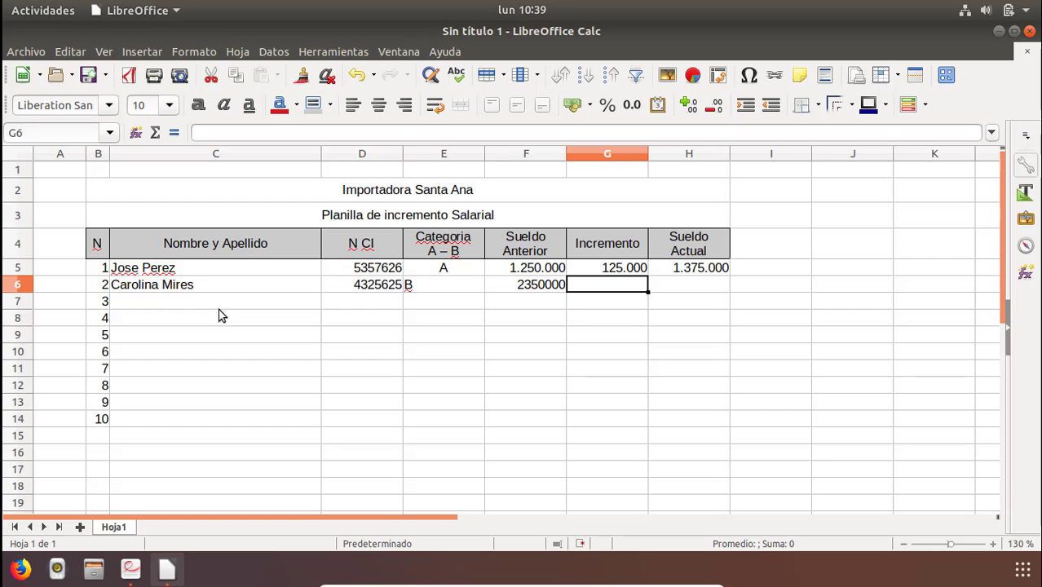
# Start the G6 formula =si(E6="A";F6*10/100; testing category A with a 10% increment.
pyautogui.write('=si')
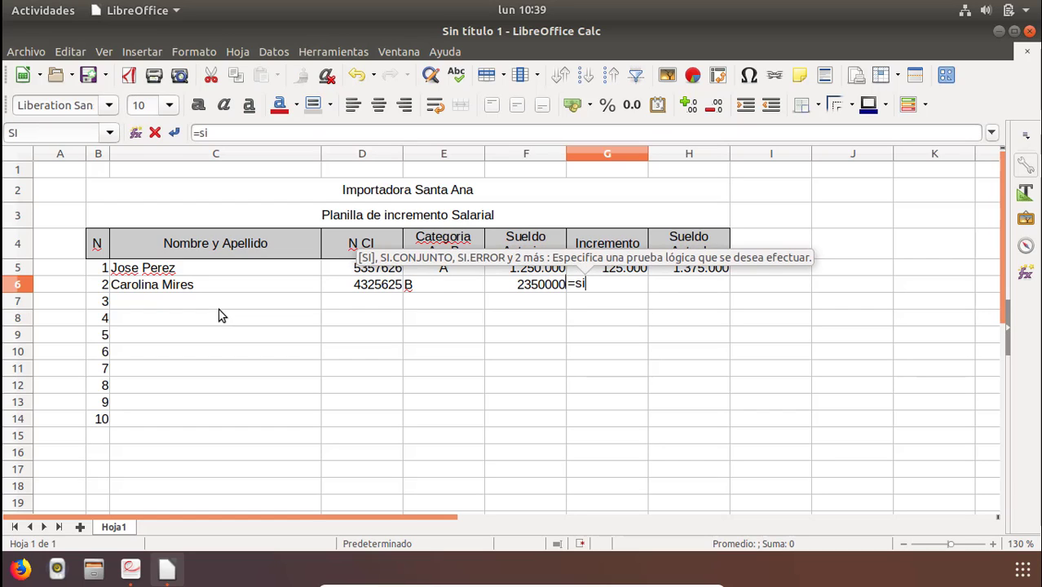
pyautogui.write('(')
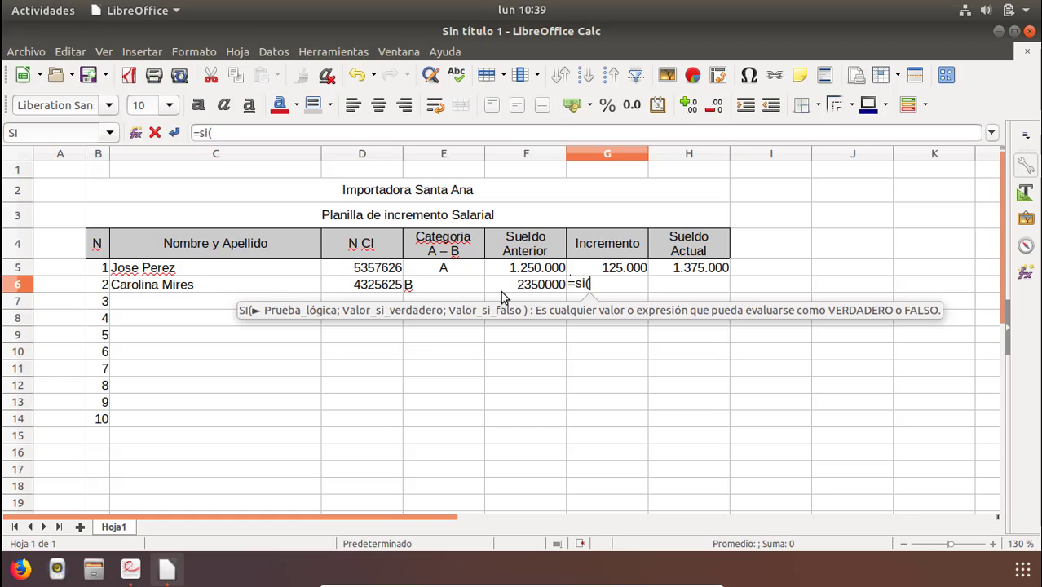
pyautogui.click(520, 286)
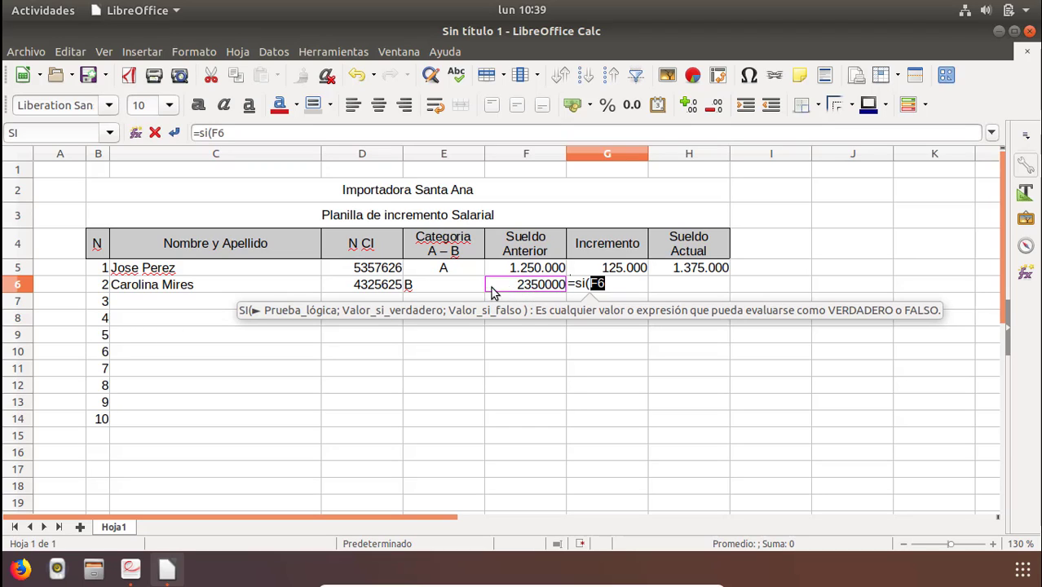
pyautogui.click(446, 291)
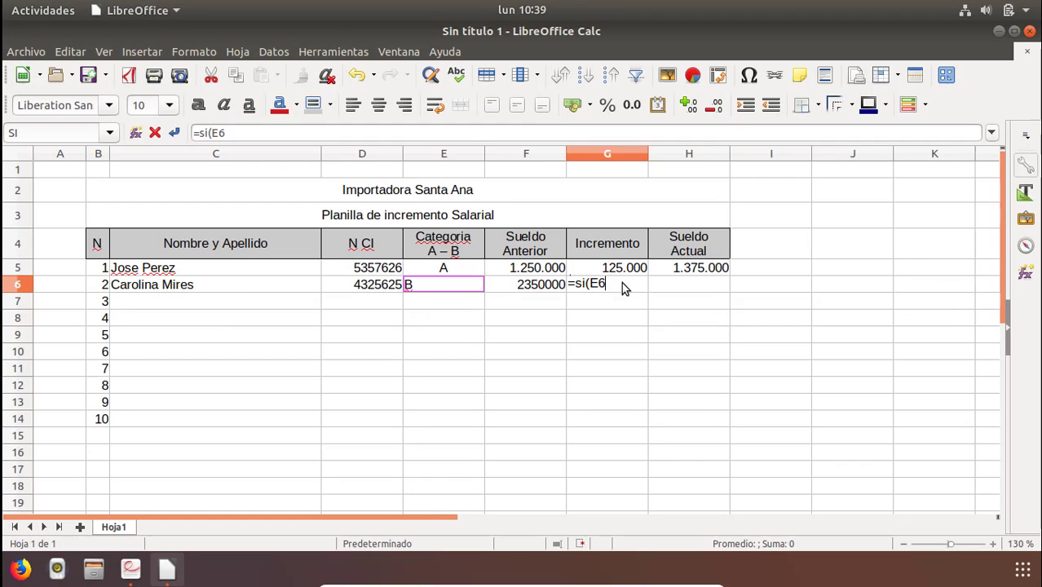
pyautogui.write('=')
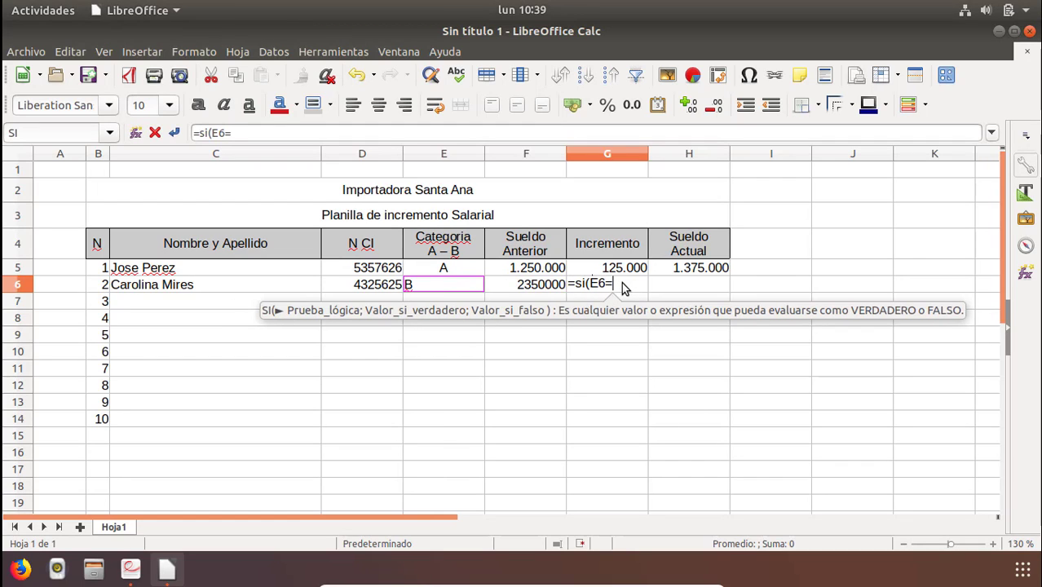
pyautogui.write('"A"')
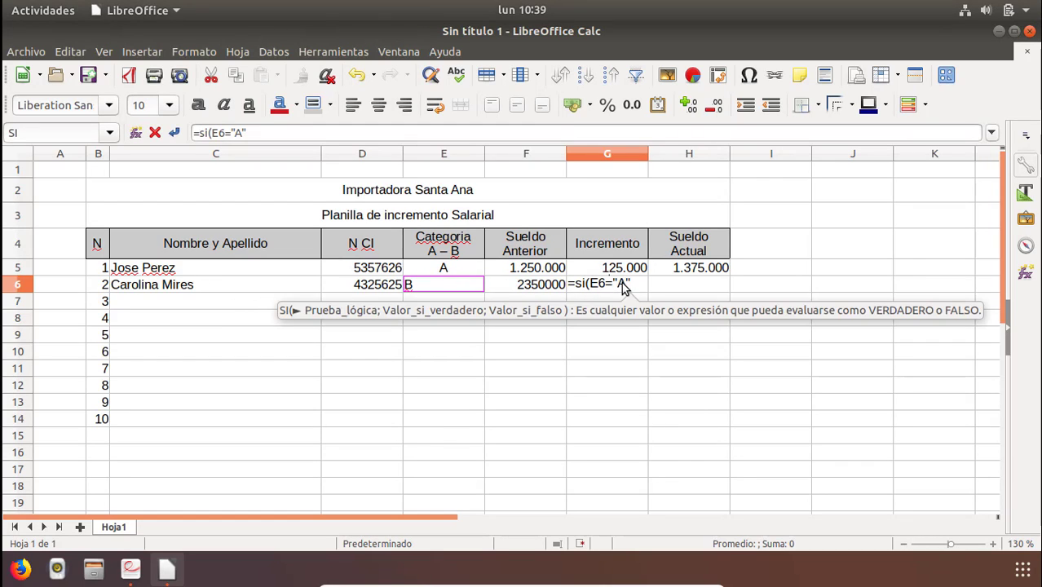
pyautogui.write(':')
pyautogui.press('BackSpace')
pyautogui.write(';')
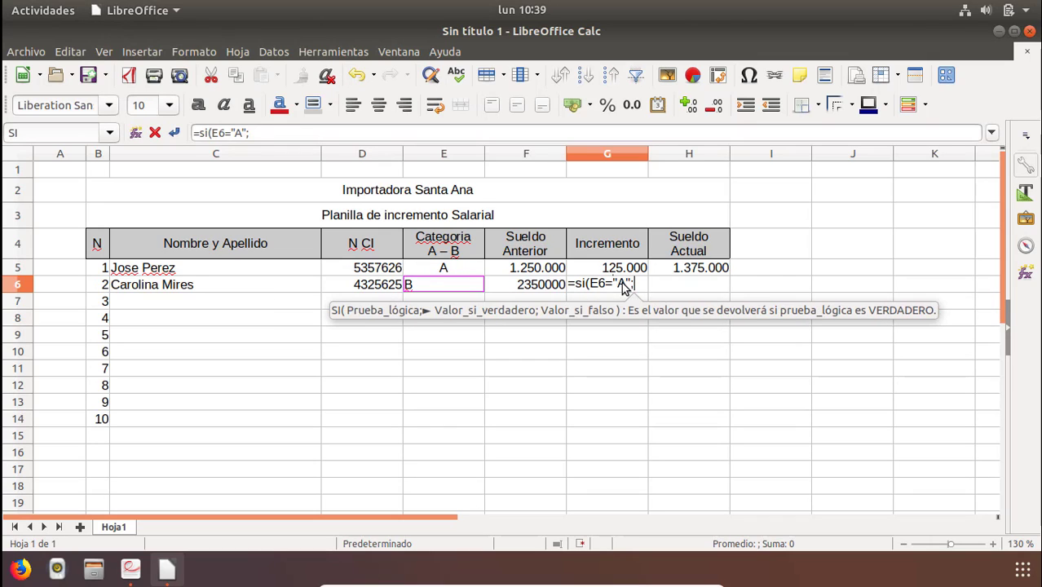
pyautogui.click(534, 288)
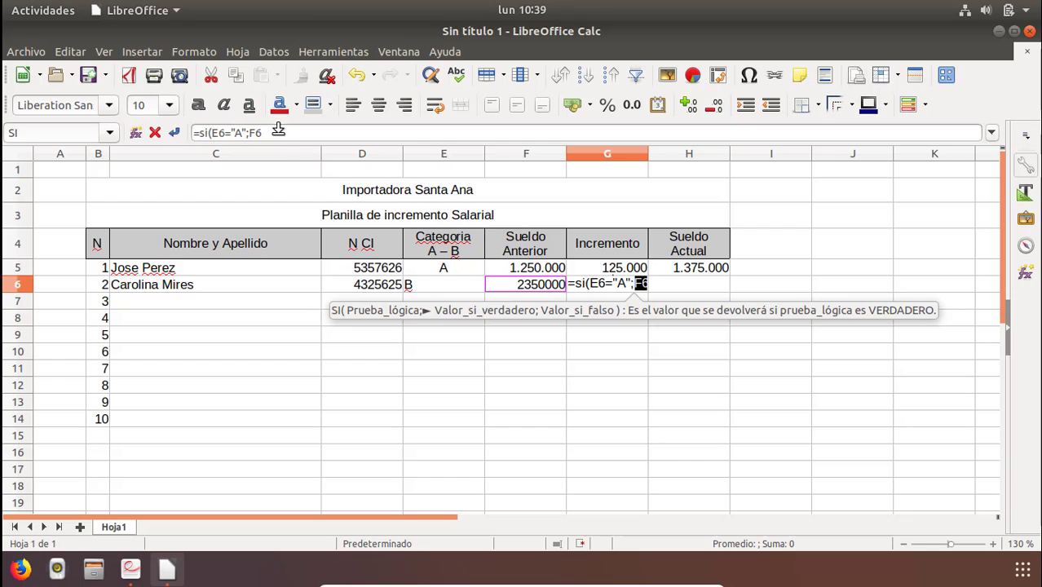
pyautogui.click(530, 135)
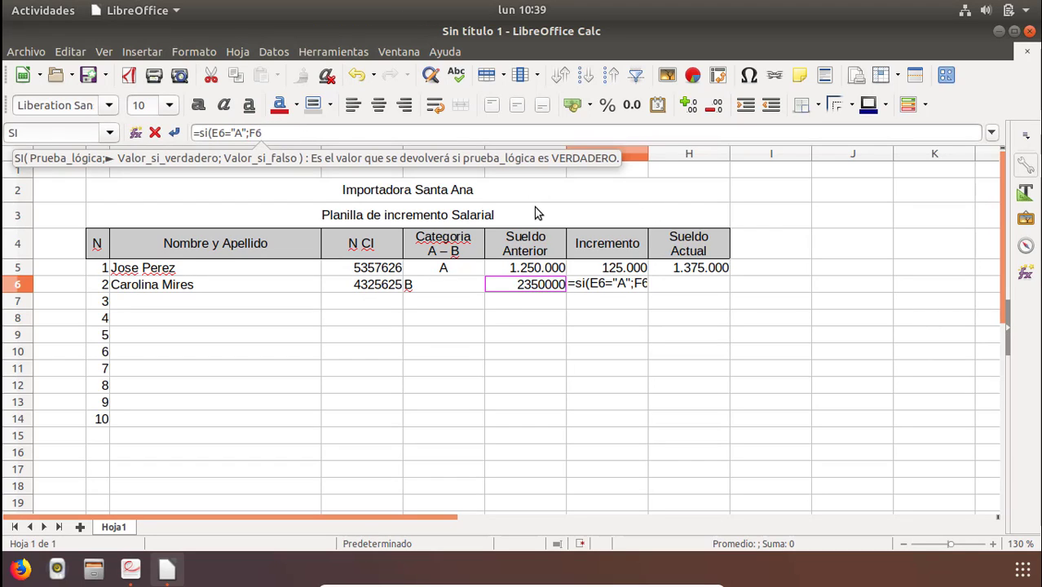
pyautogui.write('*10/100')
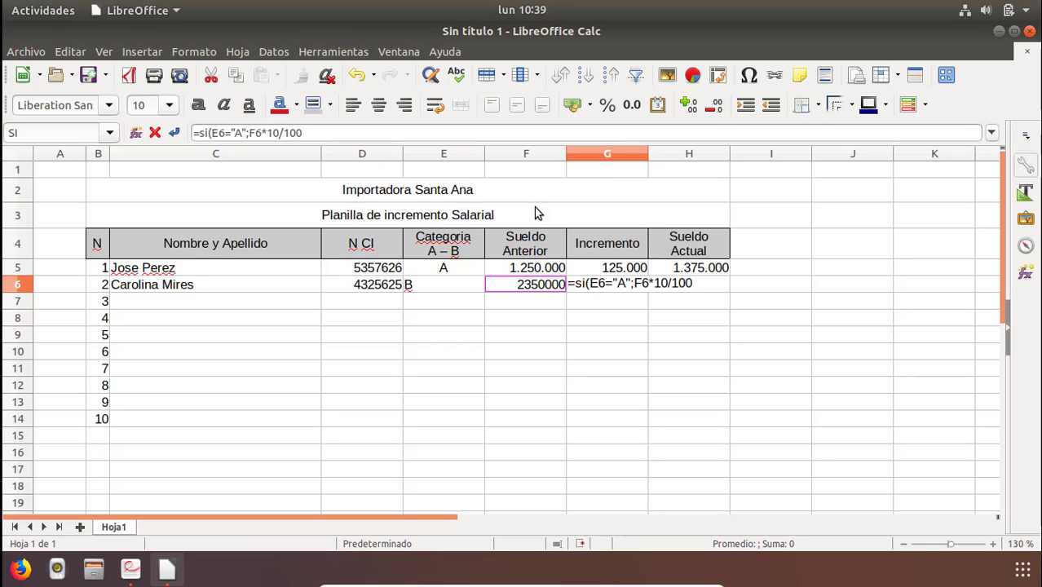
pyautogui.write(';')
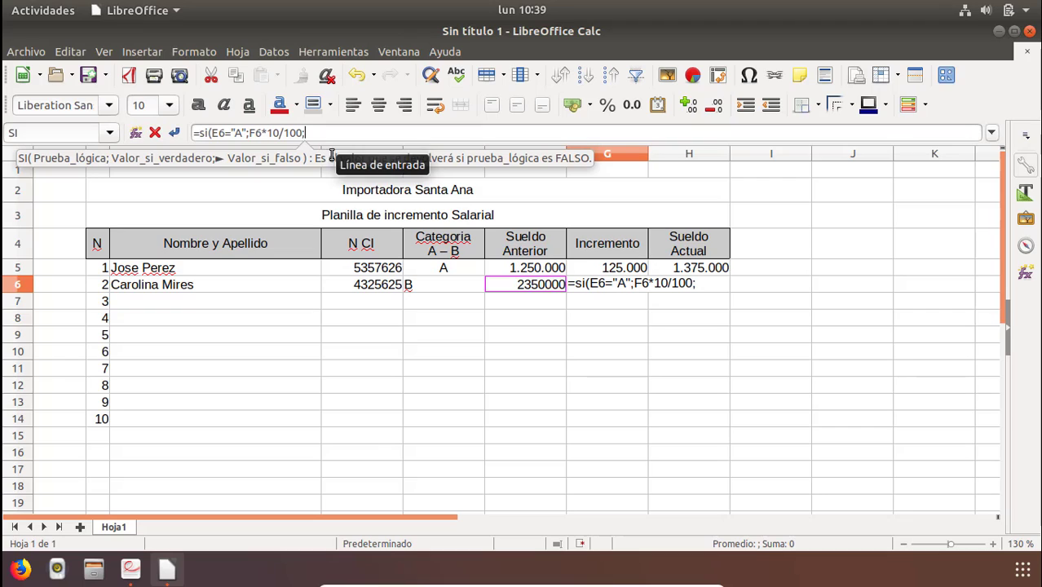
# Complete the G6 formula with F6*15/100 as the false value and confirm it.
pyautogui.click(522, 287)
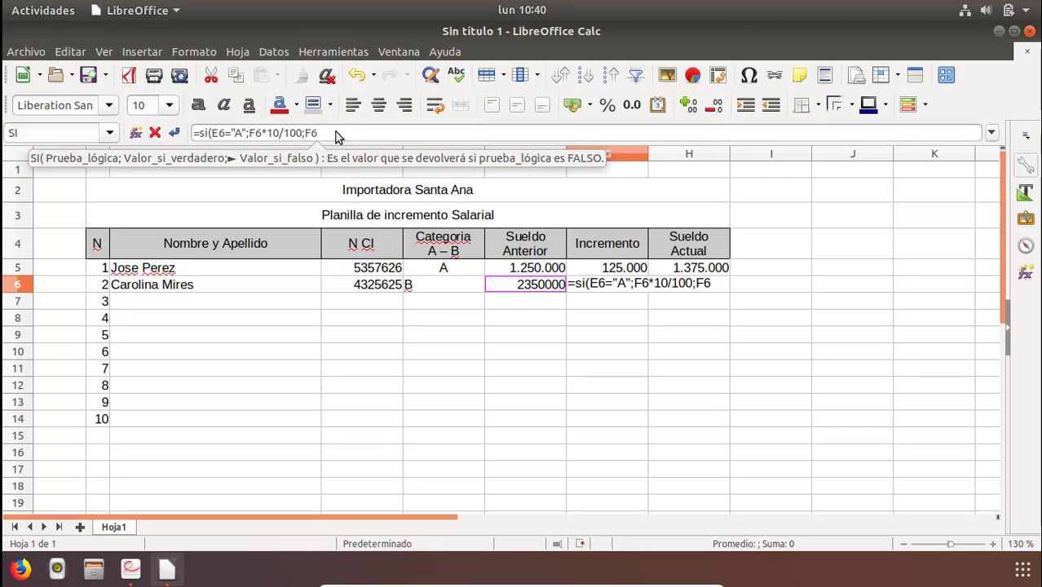
pyautogui.write('*15/')
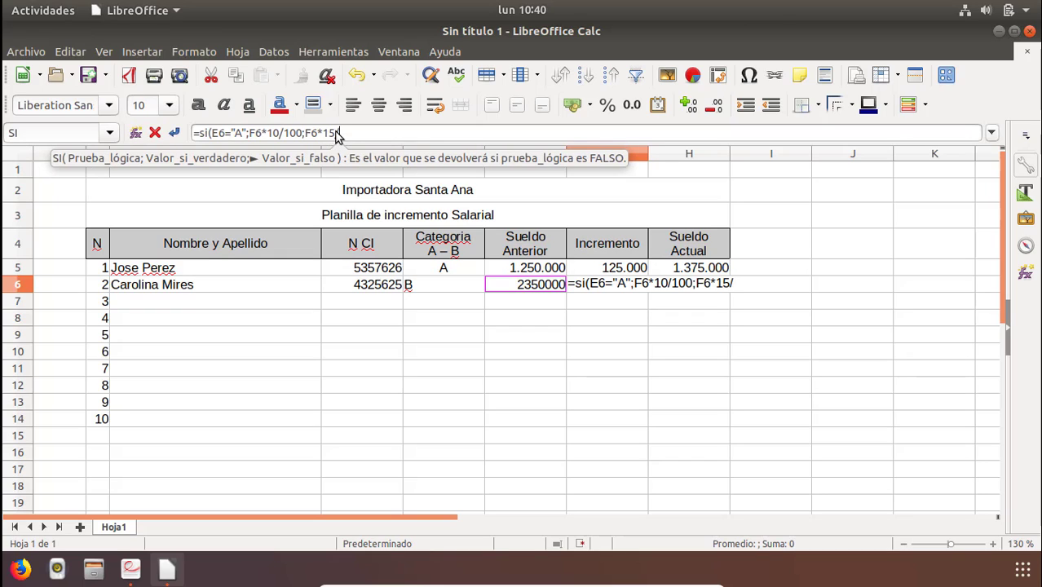
pyautogui.write('10')
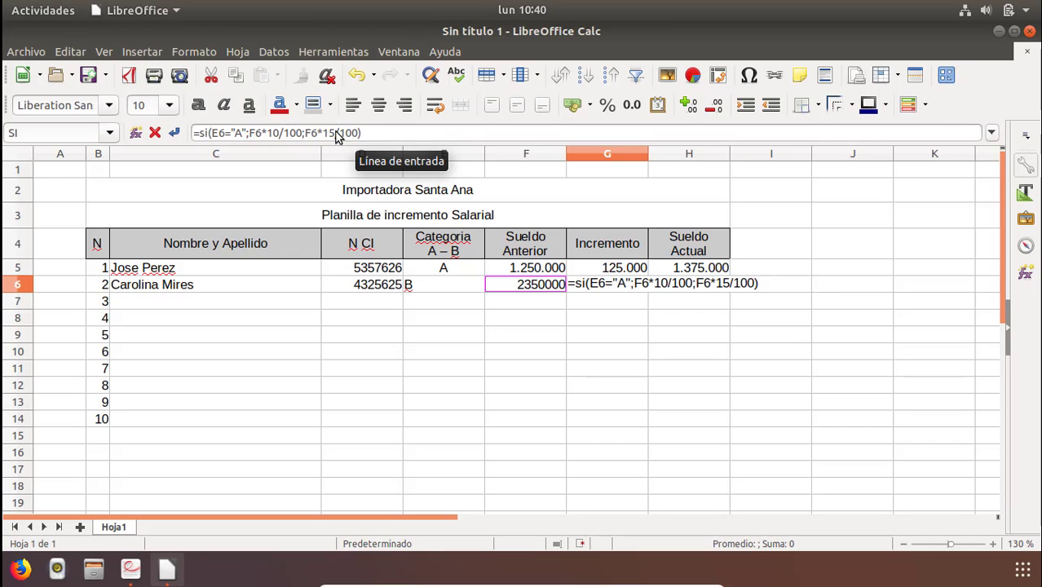
pyautogui.press('Return')
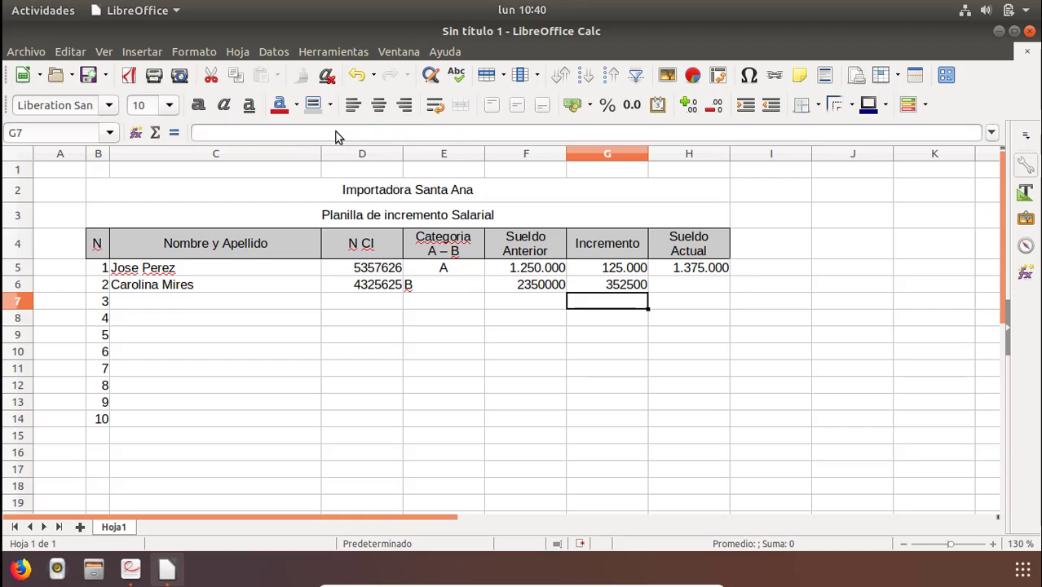
pyautogui.press('Up')
pyautogui.press('Right')
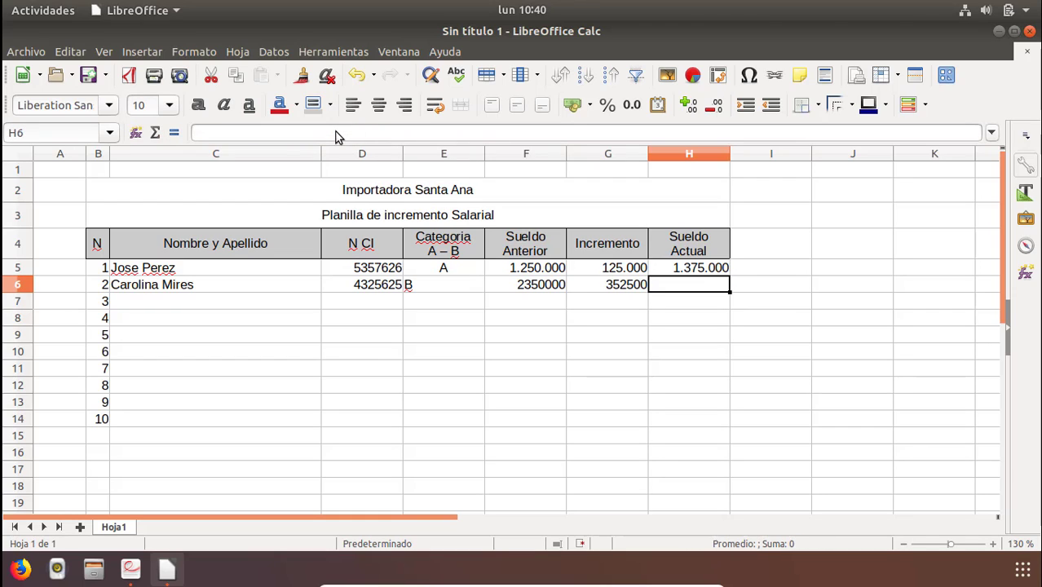
# Enter the formula =F6+G6 in H6 to calculate the second employee's current salary.
pyautogui.write('=')
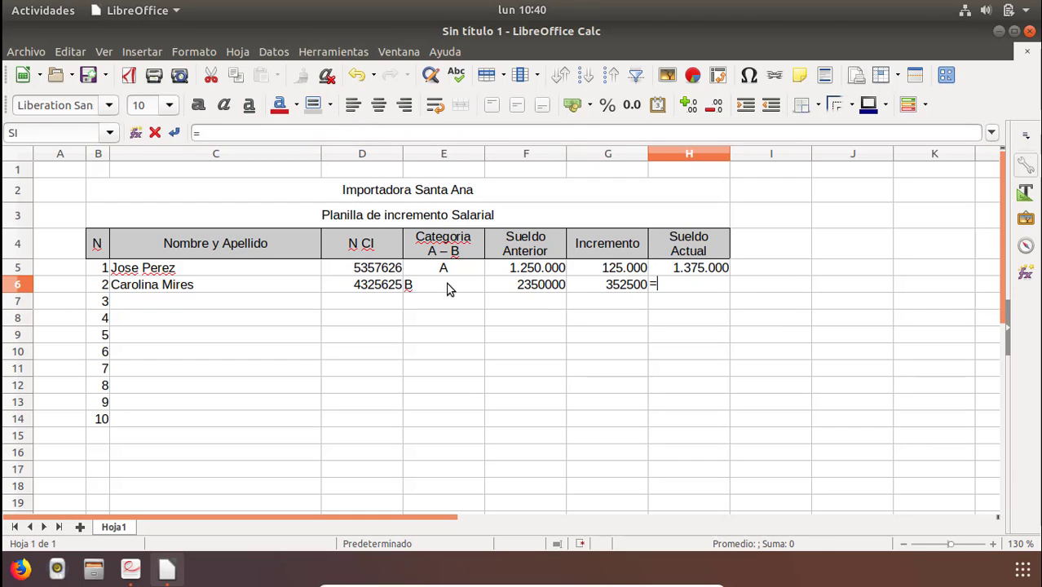
pyautogui.click(544, 292)
pyautogui.write('+')
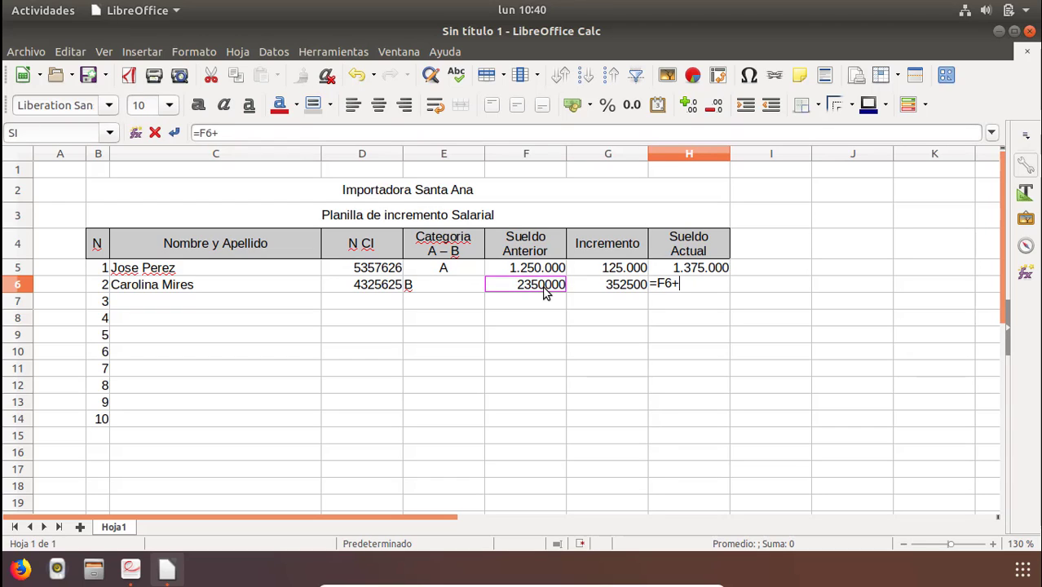
pyautogui.click(593, 292)
pyautogui.press('Return')
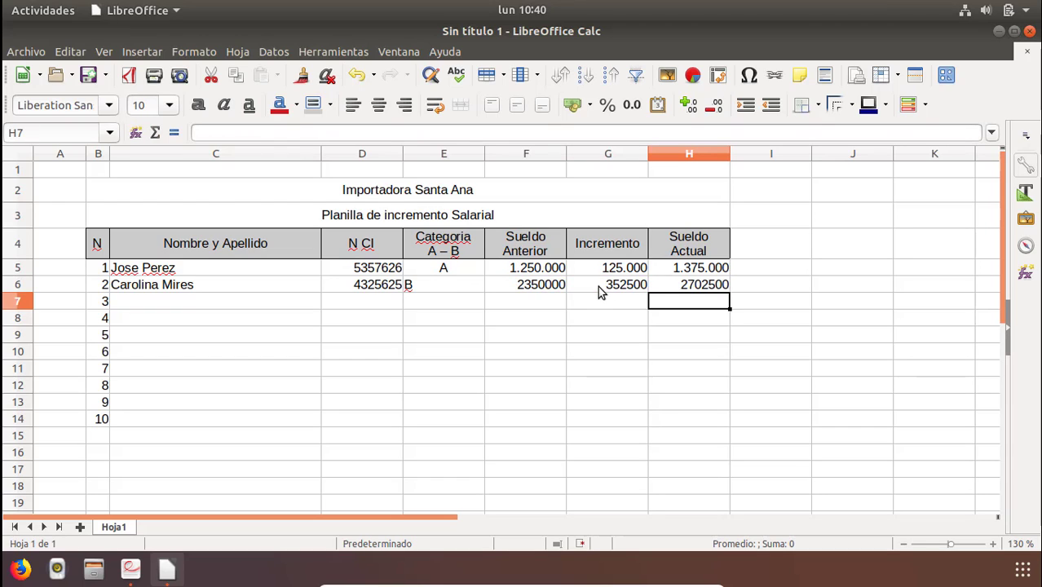
# Center-align the category entries in E5:E14.
pyautogui.click(683, 285)
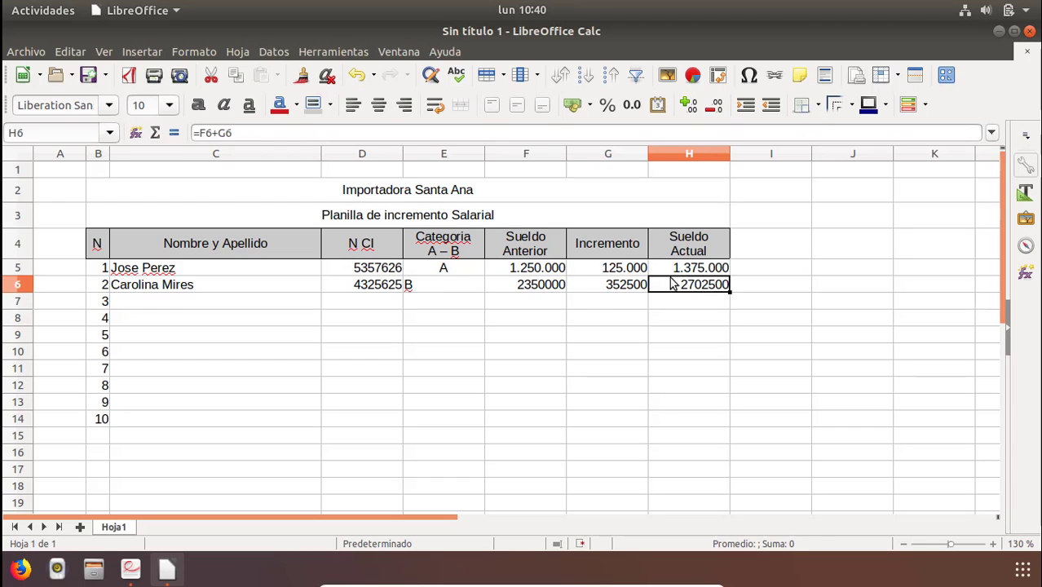
pyautogui.click(430, 282)
pyautogui.moveTo(430, 269); pyautogui.dragTo(438, 372)
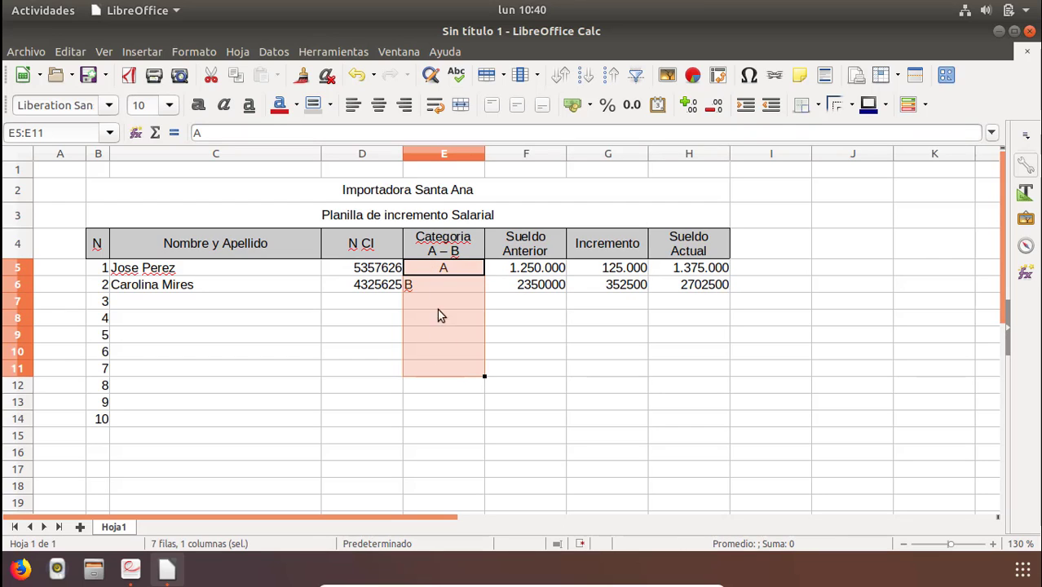
pyautogui.moveTo(434, 270); pyautogui.dragTo(447, 427)
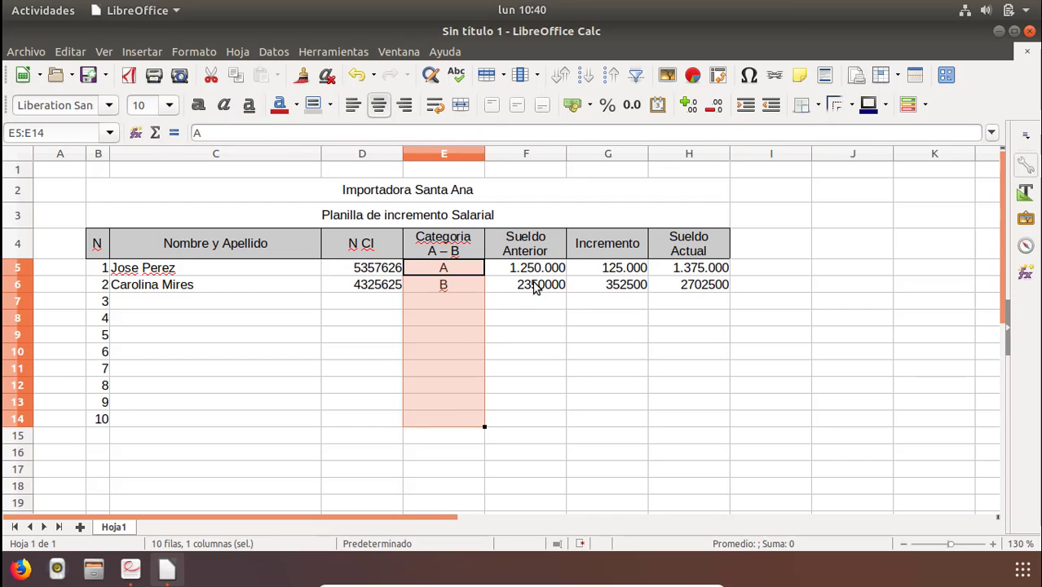
# Format F5:H14 as numbers with thousands separators and no decimal places.
pyautogui.moveTo(539, 275); pyautogui.dragTo(679, 432)
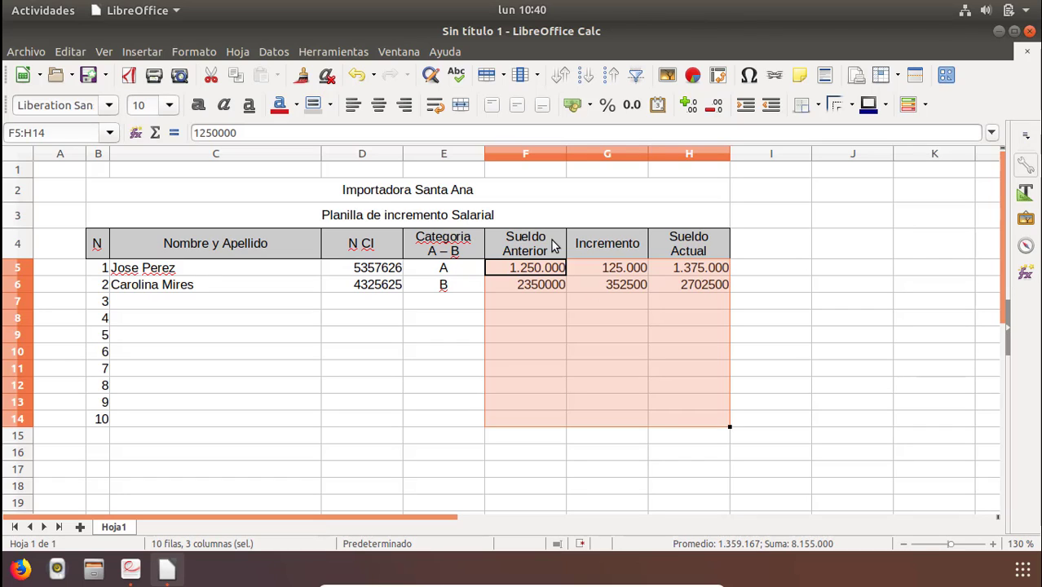
pyautogui.click(634, 106)
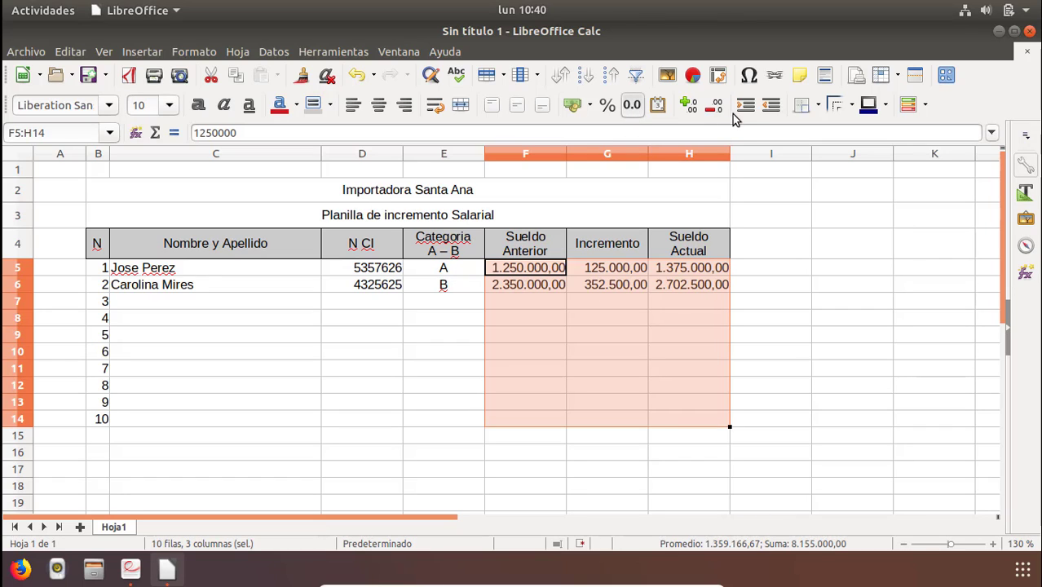
pyautogui.click(713, 106)
pyautogui.click(713, 106)
pyautogui.click(534, 336)
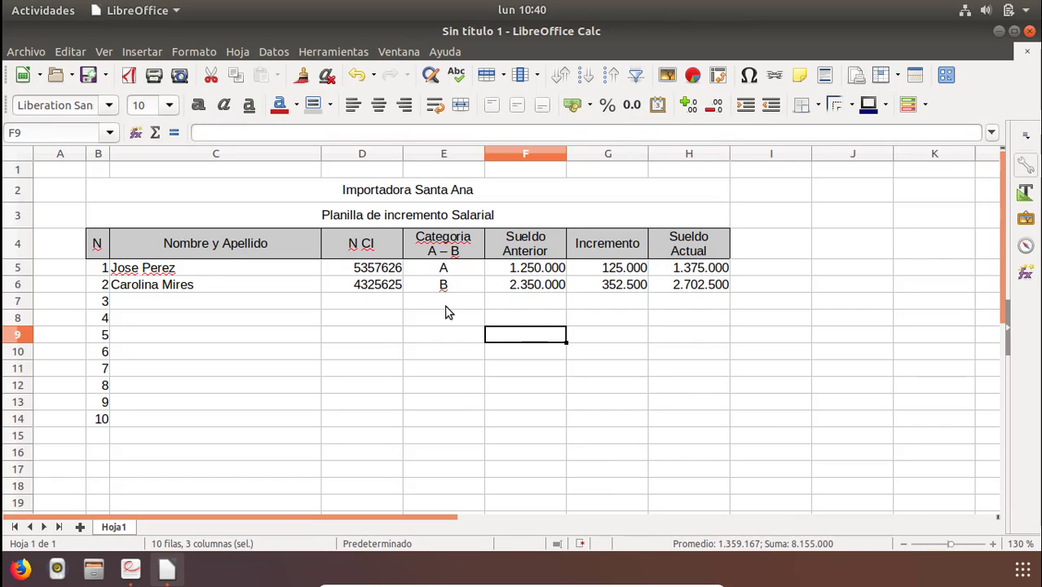
# In the G5 formula, change the tested category from "B" to "A".
pyautogui.click(439, 300)
pyautogui.click(534, 292)
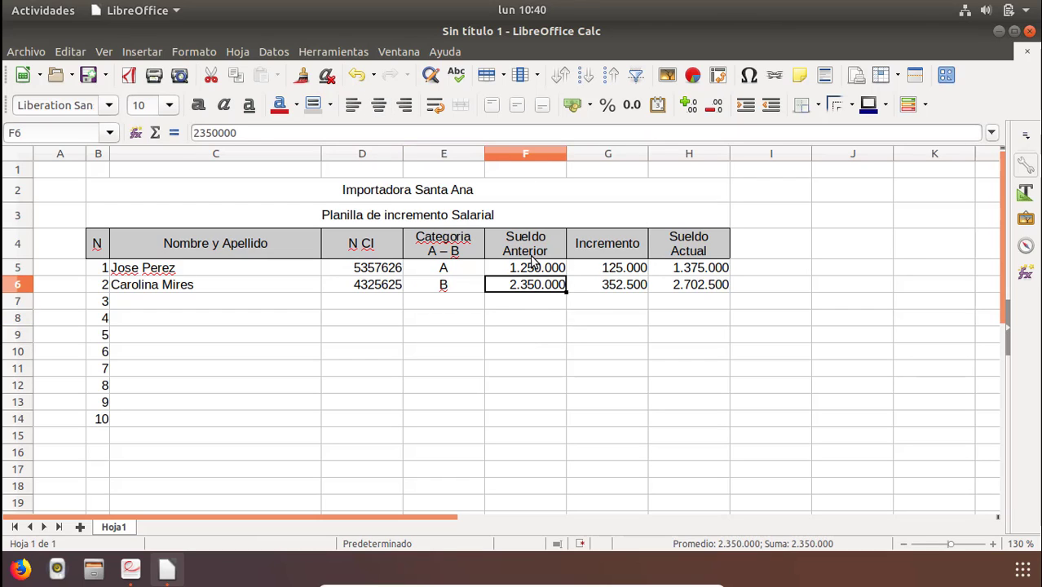
pyautogui.click(594, 267)
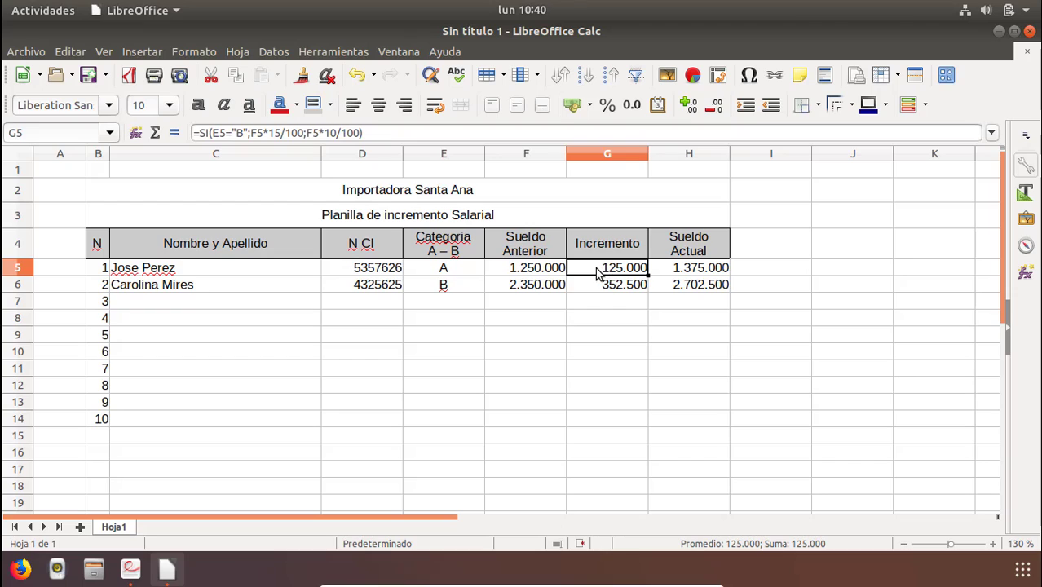
pyautogui.doubleClick(605, 274)
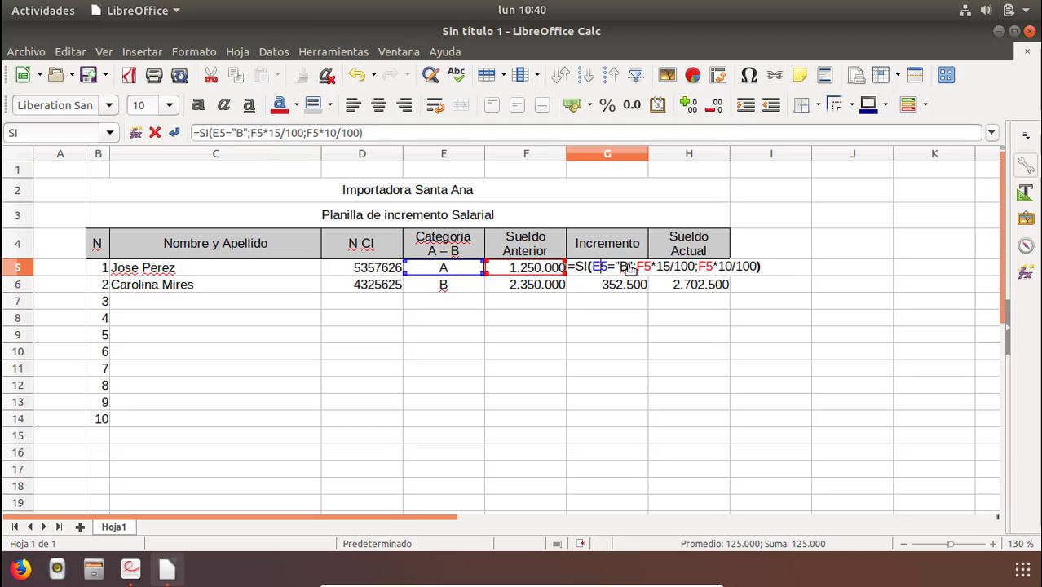
pyautogui.moveTo(637, 267); pyautogui.dragTo(695, 276)
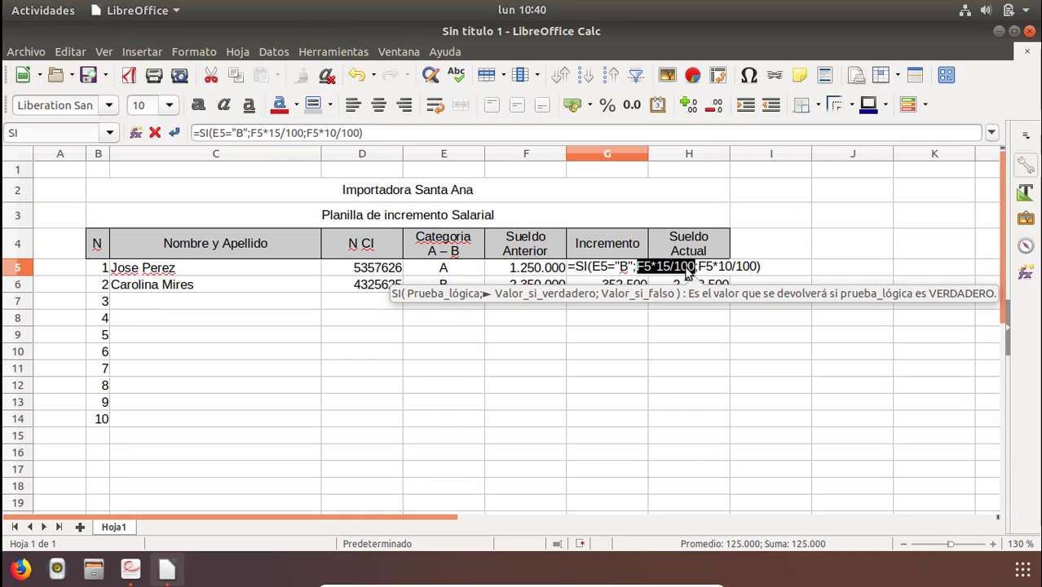
pyautogui.click(627, 267)
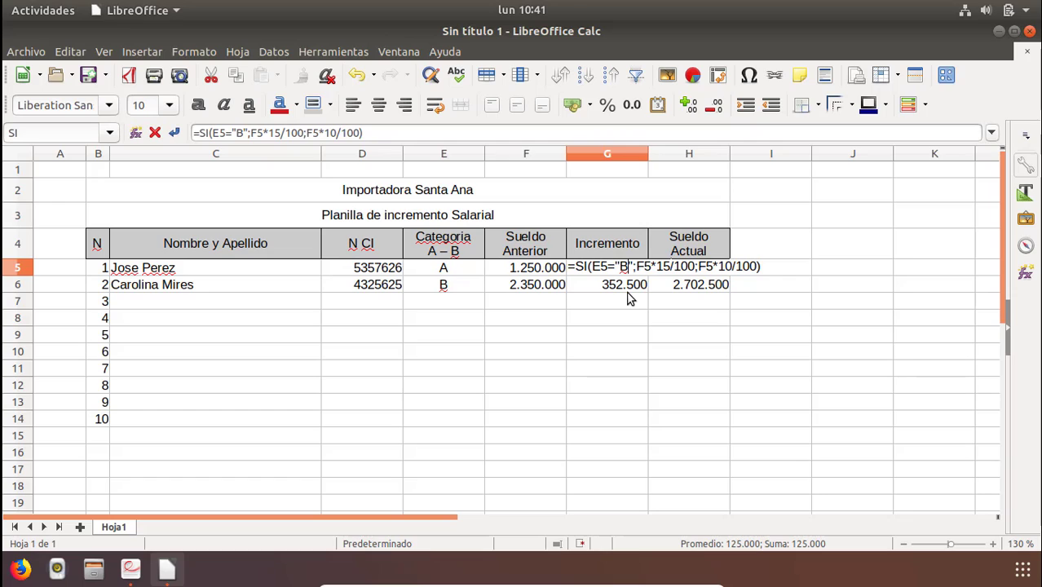
pyautogui.press('BackSpace')
pyautogui.write('A')
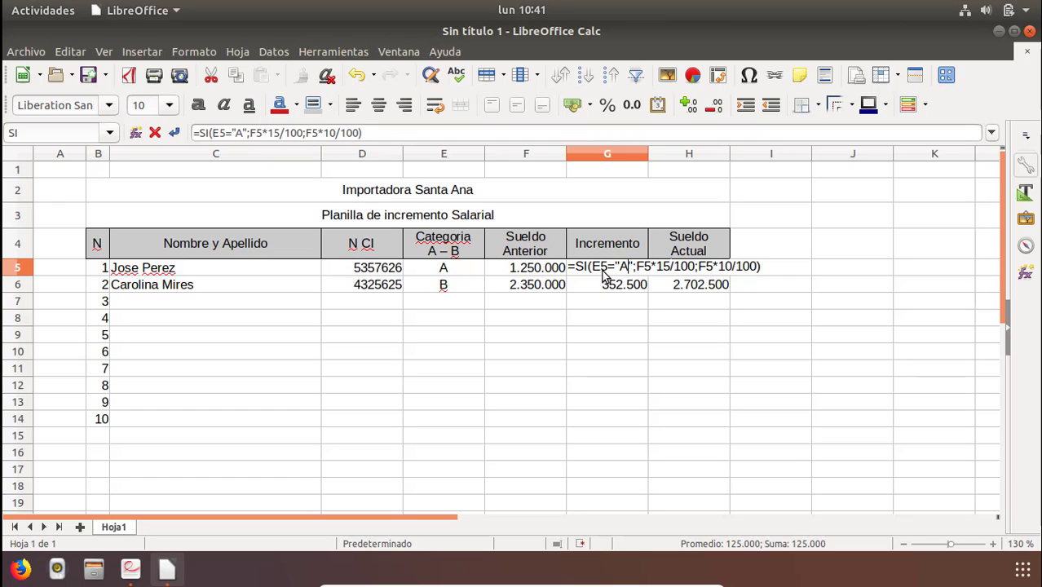
# Swap the G5 formula's percentages to F5*10/100 if true and F5*15/100 if false, and confirm it.
pyautogui.press('Right')
pyautogui.press('Right')
pyautogui.press('Right')
pyautogui.press('Right')
pyautogui.press('Right')
pyautogui.press('Right')
pyautogui.press('Right')
pyautogui.press('BackSpace')
pyautogui.write('0')
pyautogui.press('BackSpace')
pyautogui.write('5')
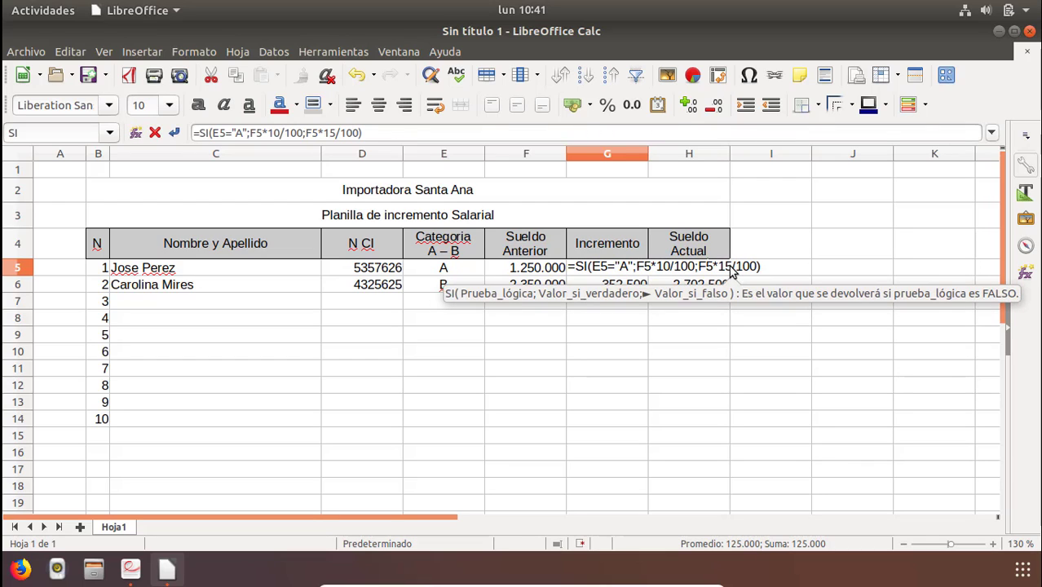
pyautogui.click(769, 264)
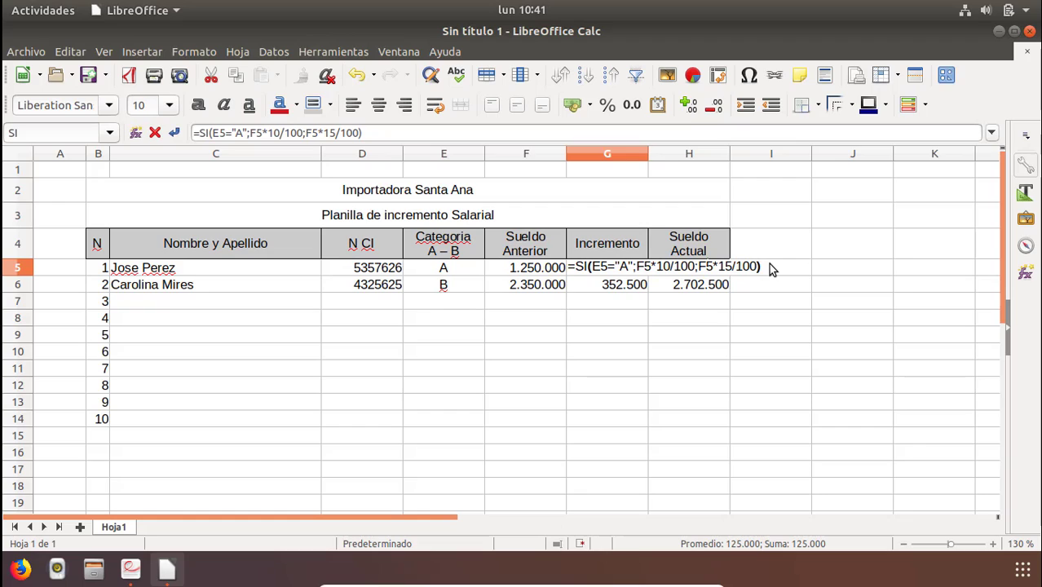
pyautogui.press('Return')
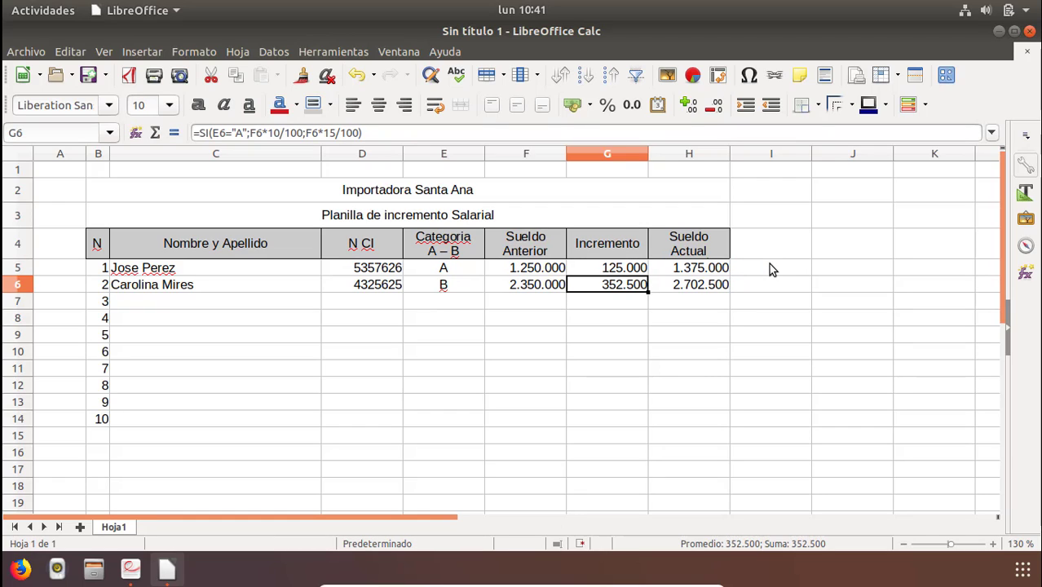
# Open the G6 formula for editing to check it.
pyautogui.press('F2')
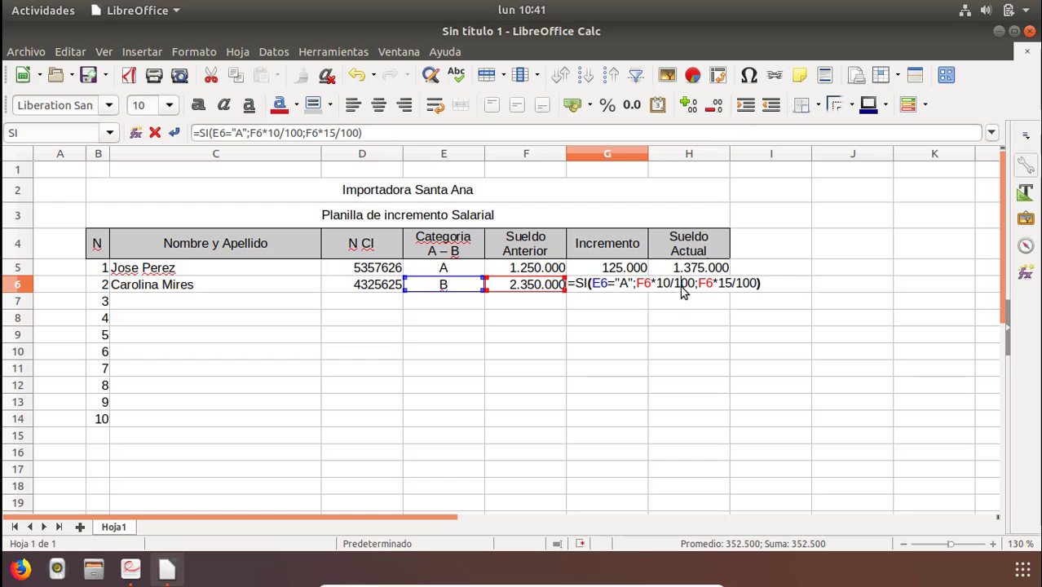
# Copy the G6 increment formula and paste it into G7.
pyautogui.press('Return')
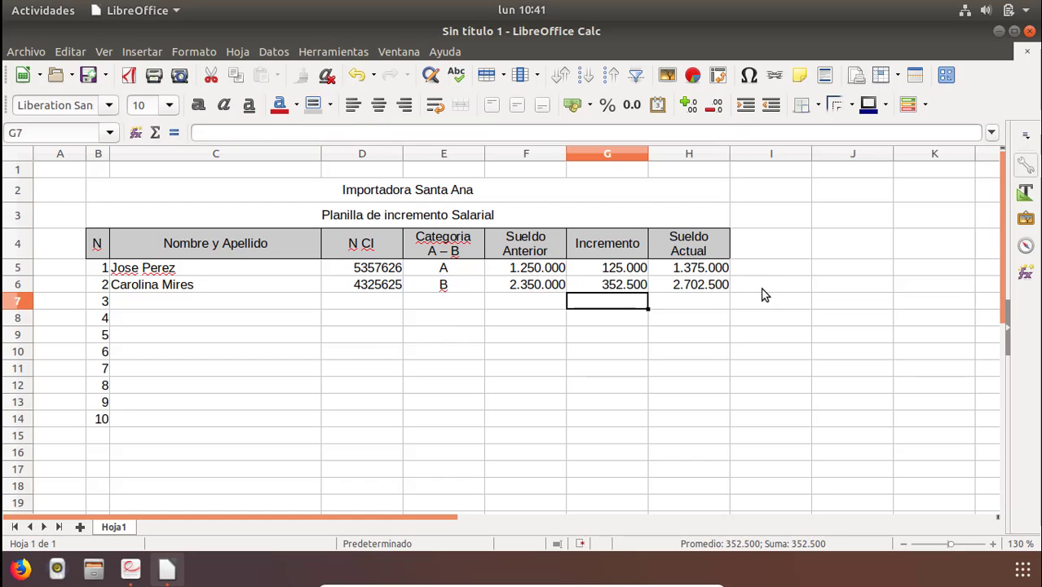
pyautogui.press('Up')
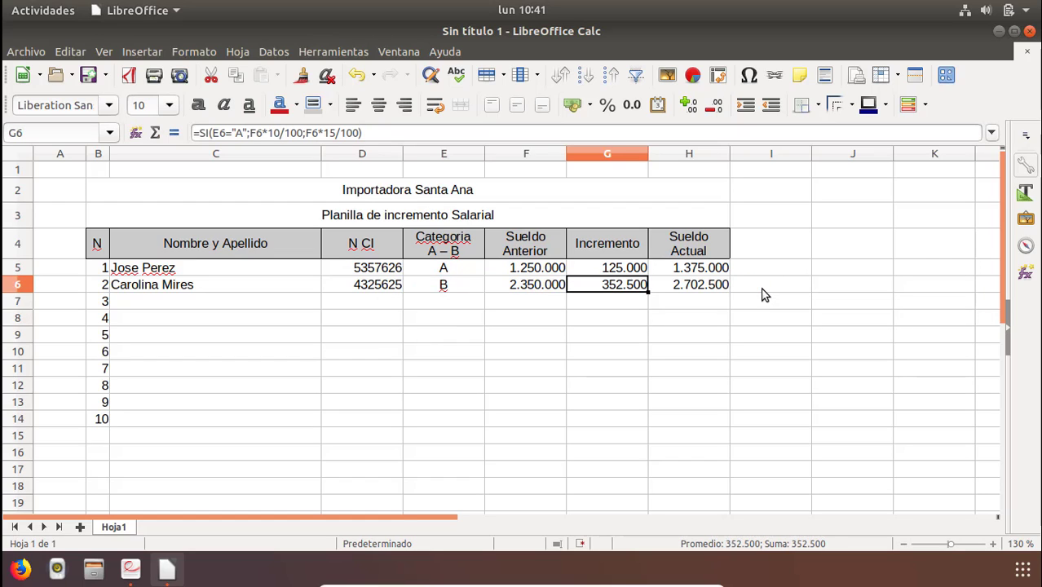
pyautogui.rightClick(629, 289)
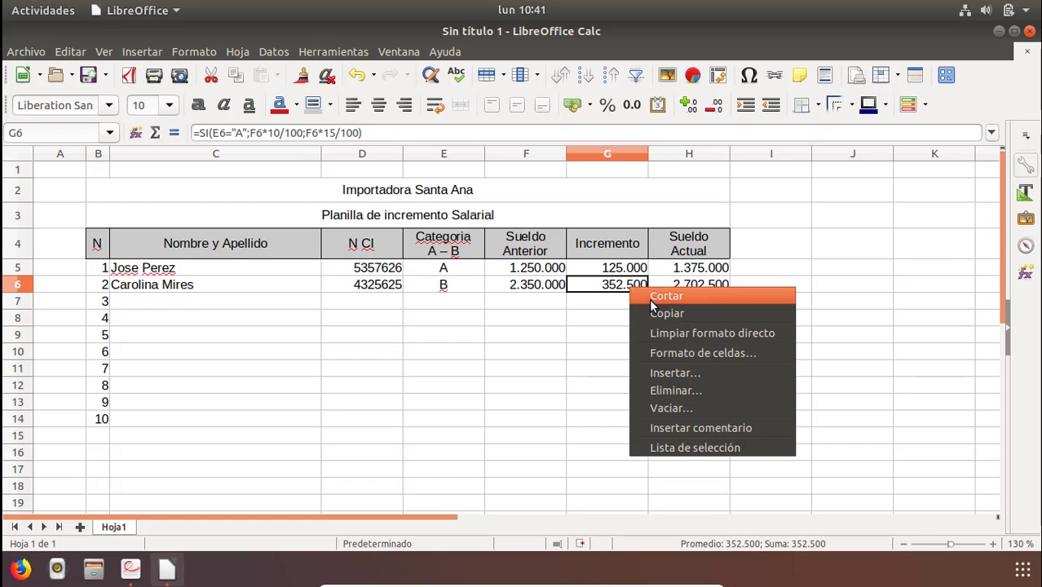
pyautogui.click(650, 311)
pyautogui.click(618, 309)
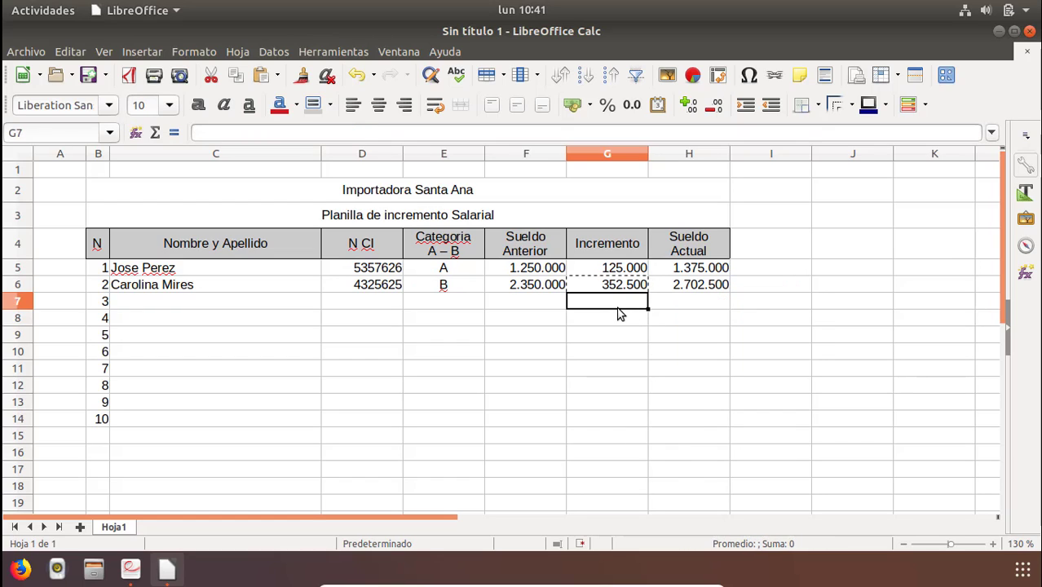
pyautogui.rightClick(618, 309)
pyautogui.click(653, 352)
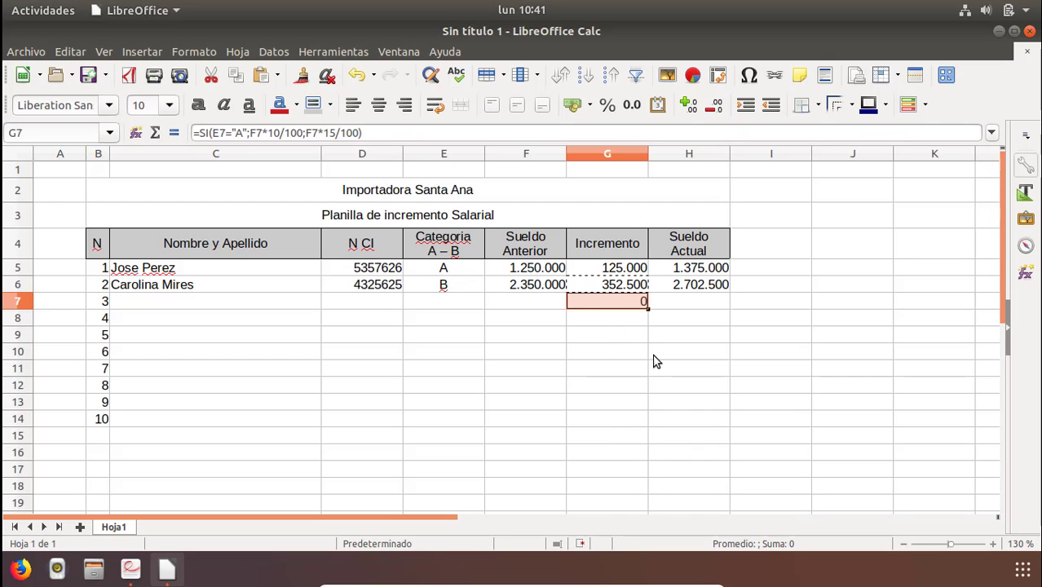
# Fill the G7 increment formula down through G14.
pyautogui.doubleClick(626, 302)
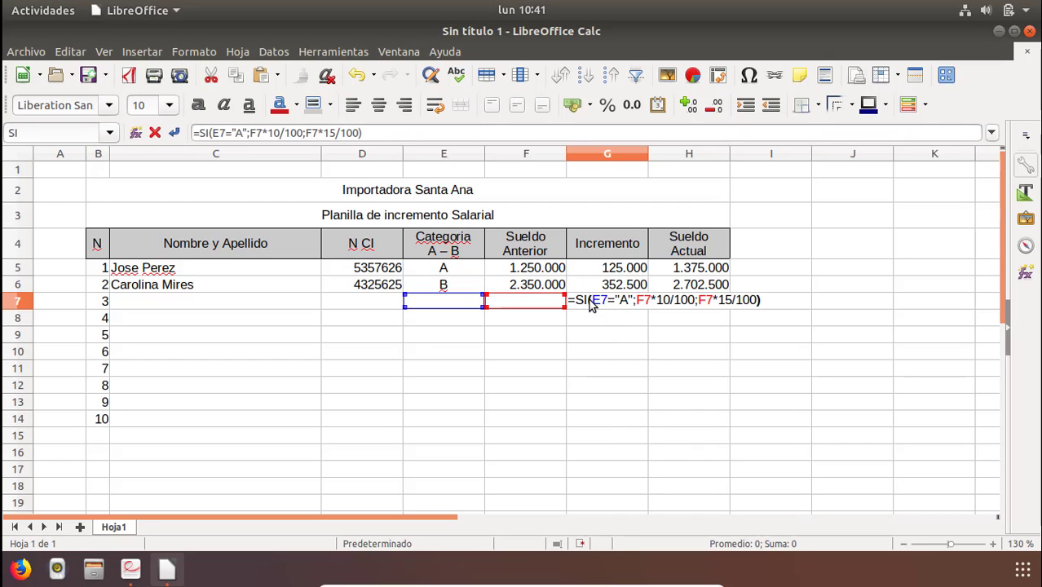
pyautogui.doubleClick(600, 301)
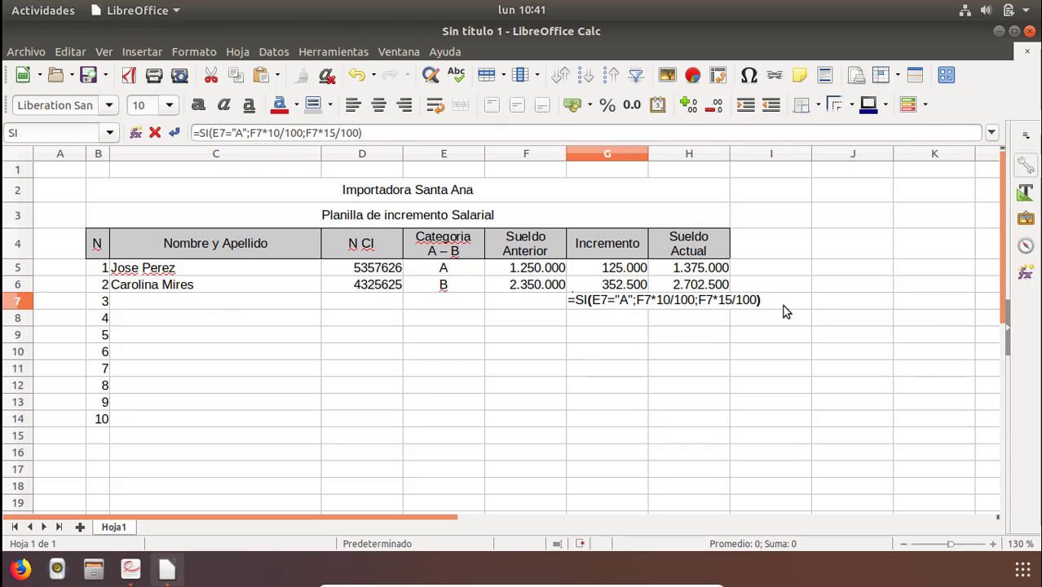
pyautogui.press('Escape')
pyautogui.press('F2')
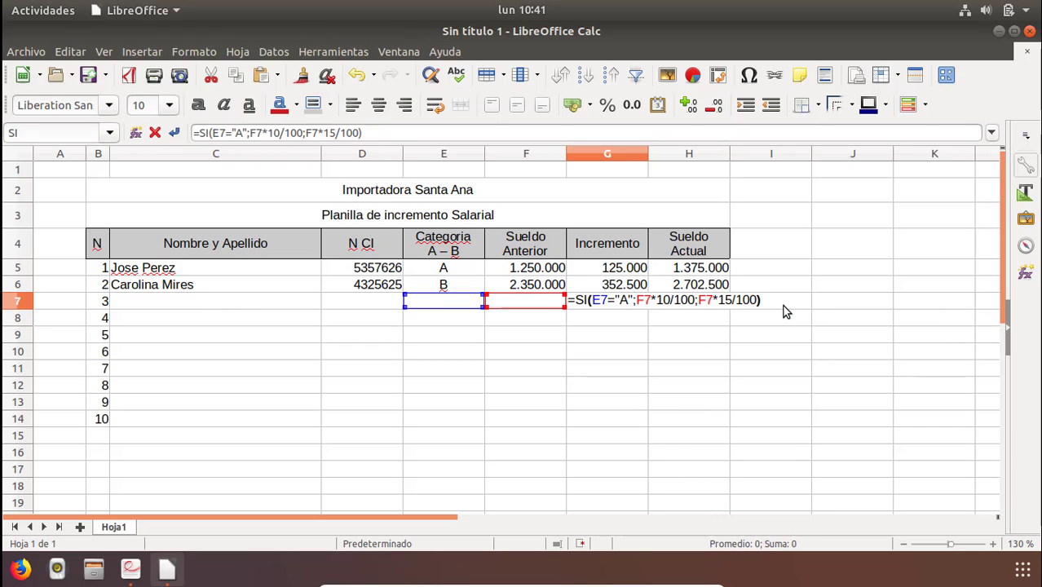
pyautogui.press('Escape')
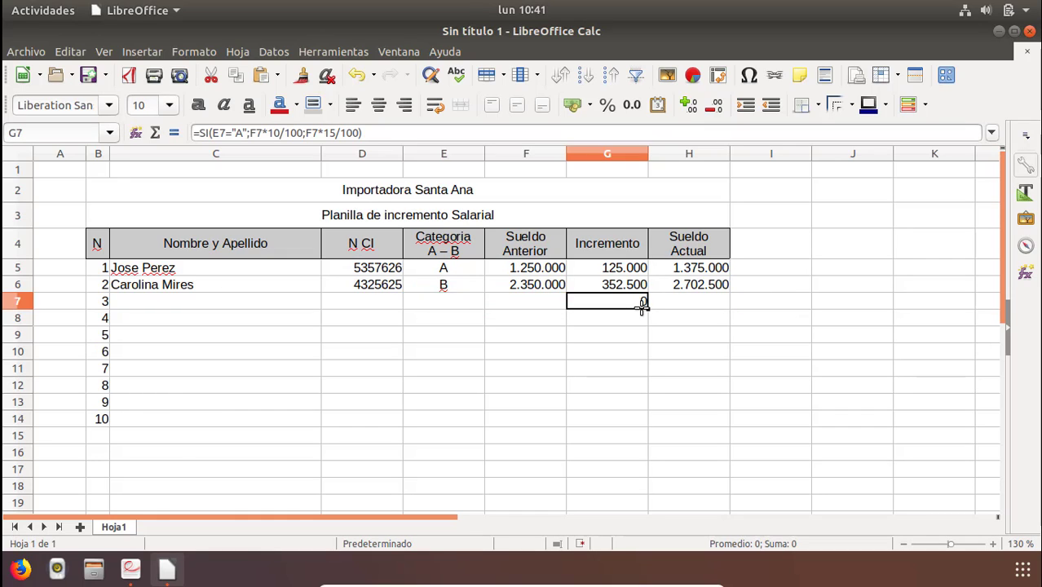
pyautogui.moveTo(645, 332); pyautogui.dragTo(635, 423)
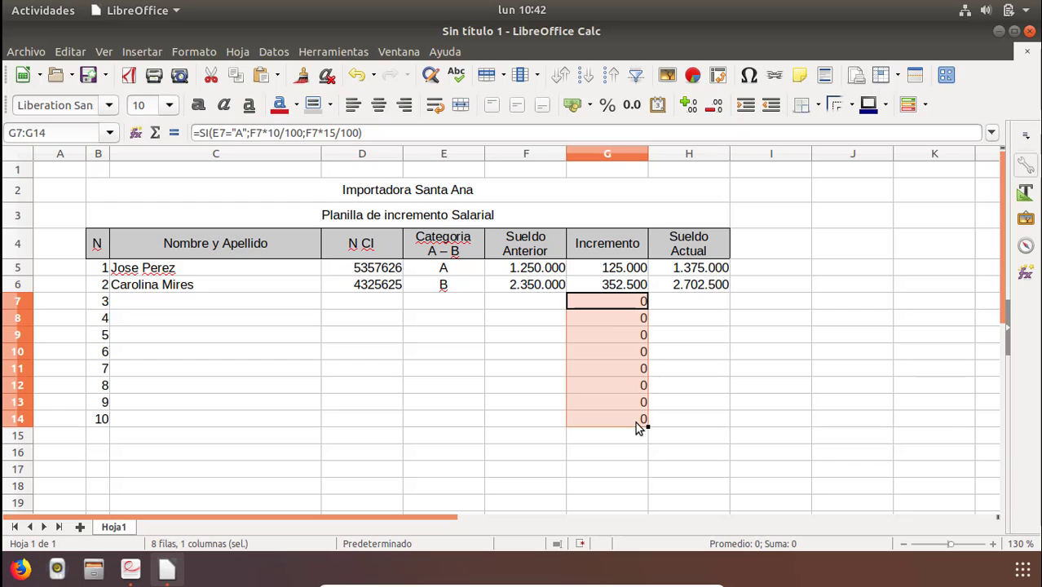
# Check the filled increment formulas in G8, G9 and G10.
pyautogui.click(610, 337)
pyautogui.doubleClick(616, 317)
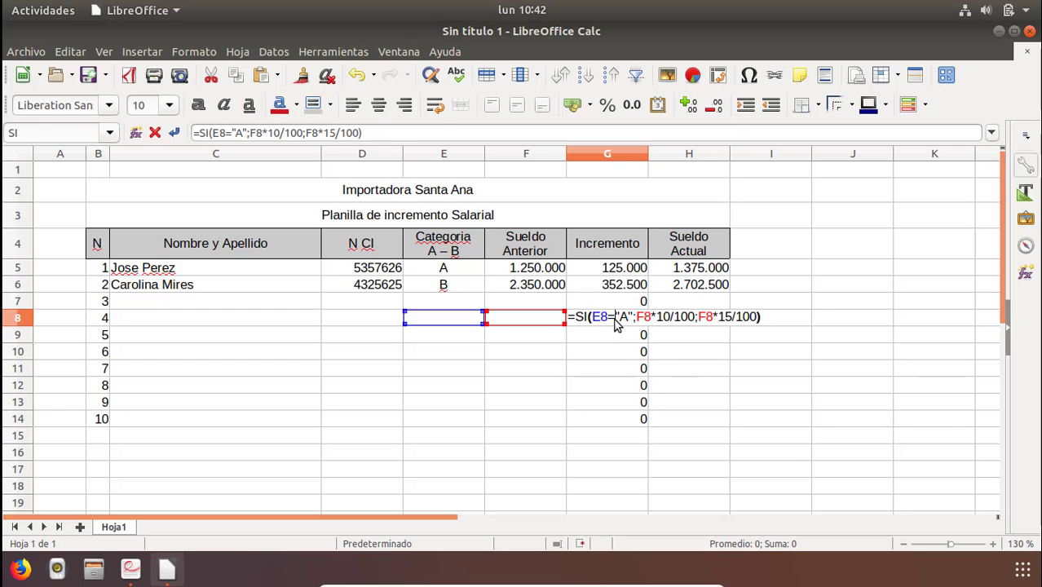
pyautogui.press('Escape')
pyautogui.click(615, 344)
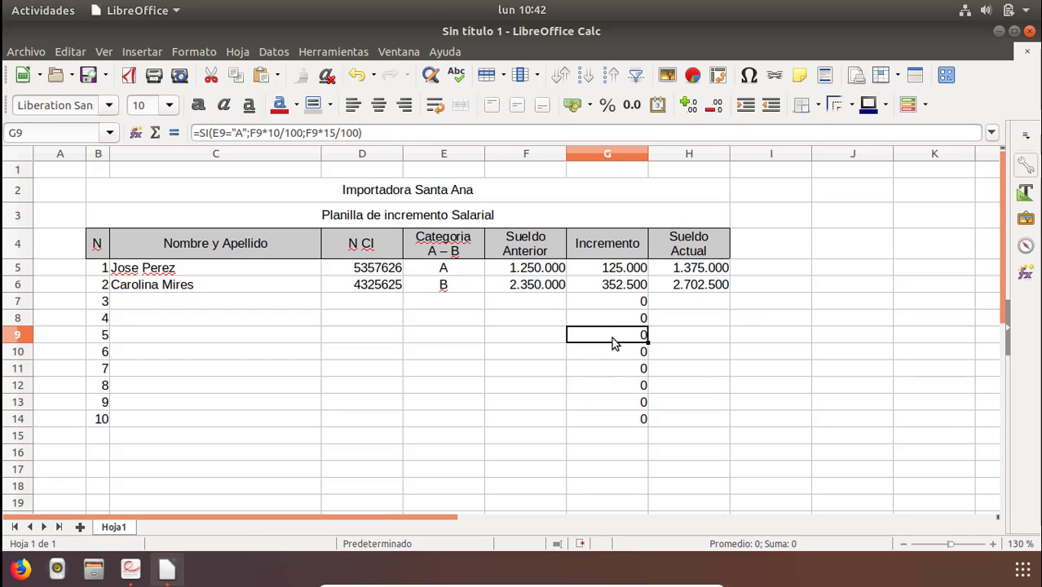
pyautogui.doubleClick(614, 343)
pyautogui.press('Escape')
pyautogui.doubleClick(612, 348)
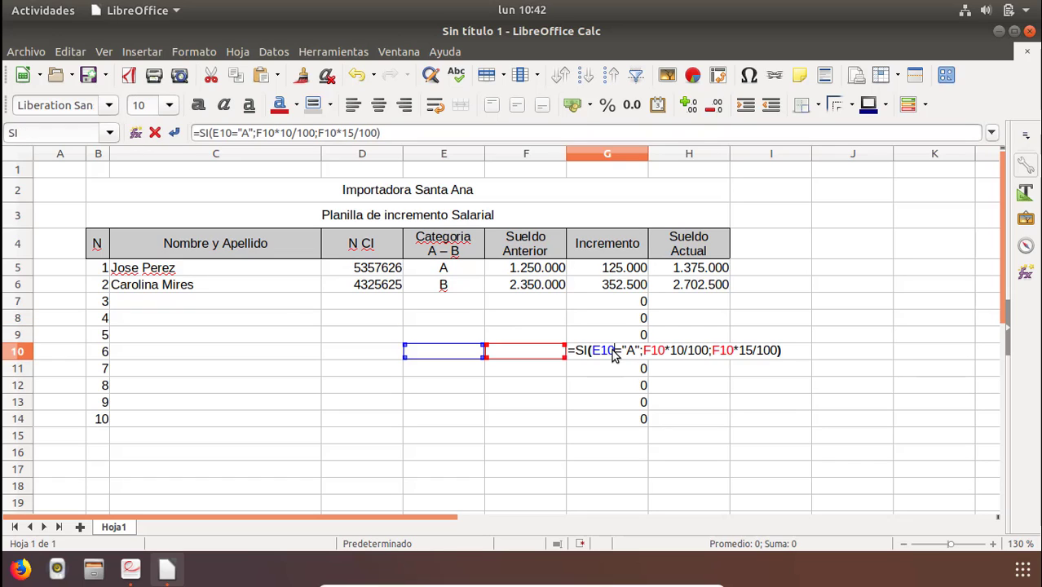
pyautogui.press('Escape')
# Examine the arguments of the G7 increment formula.
pyautogui.click(633, 303)
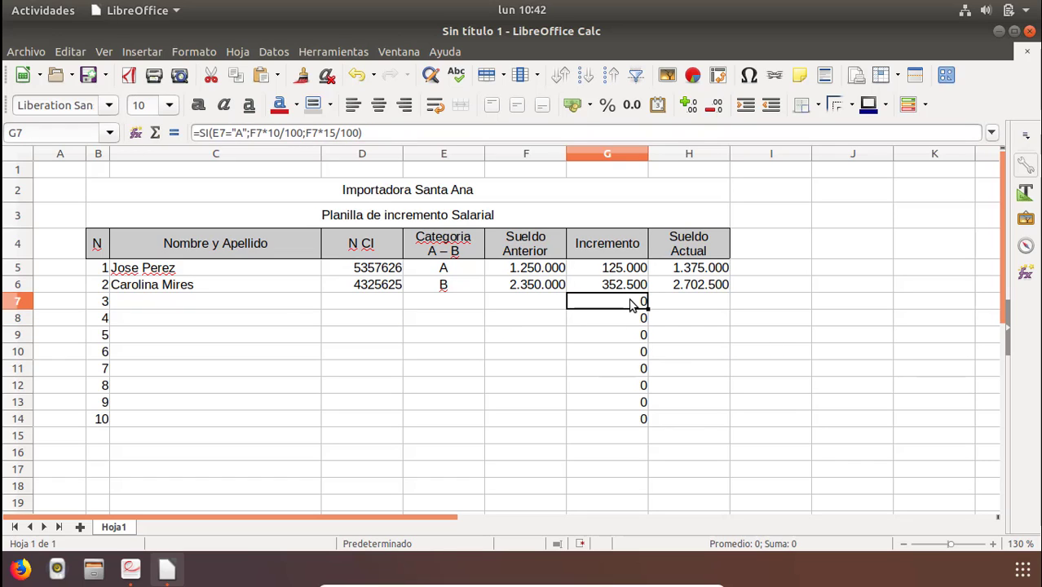
pyautogui.doubleClick(608, 303)
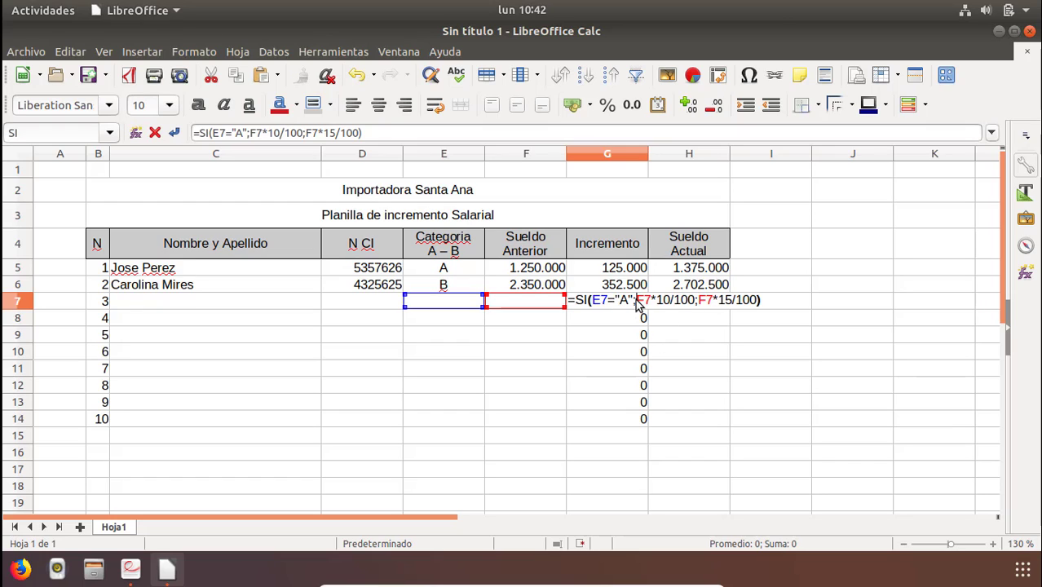
pyautogui.moveTo(636, 301); pyautogui.dragTo(693, 305)
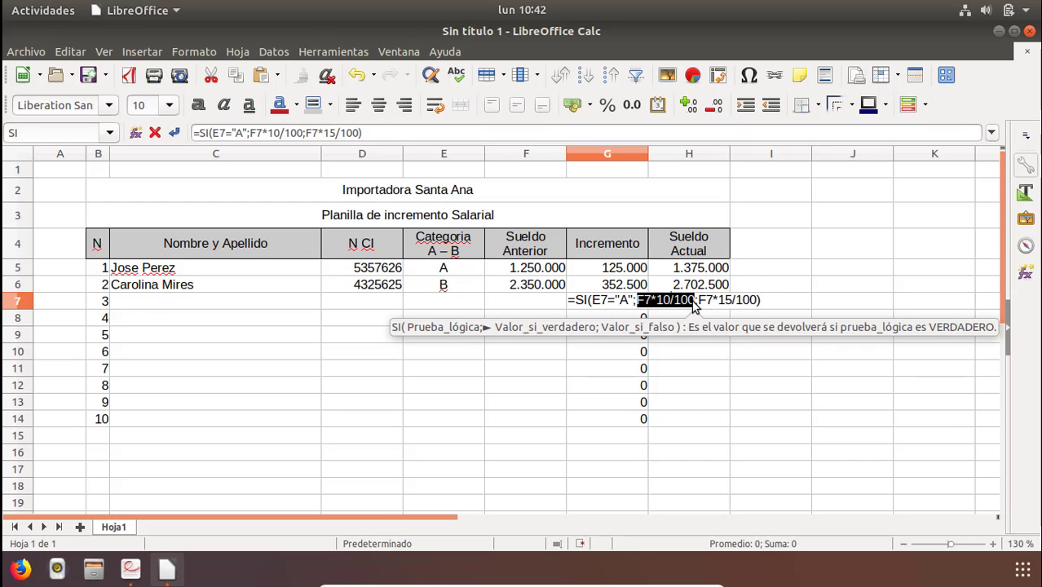
pyautogui.click(766, 304)
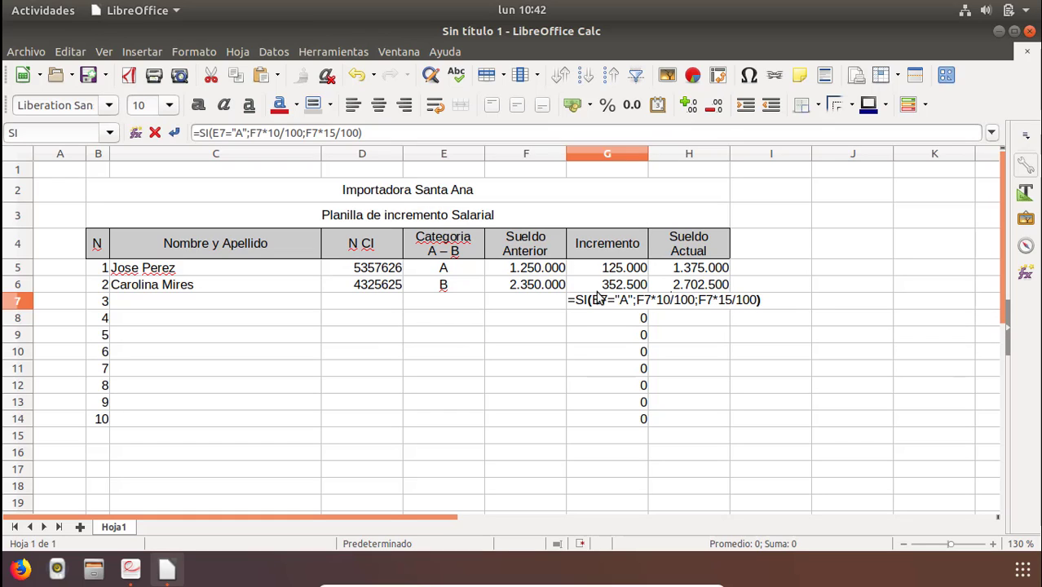
pyautogui.click(683, 303)
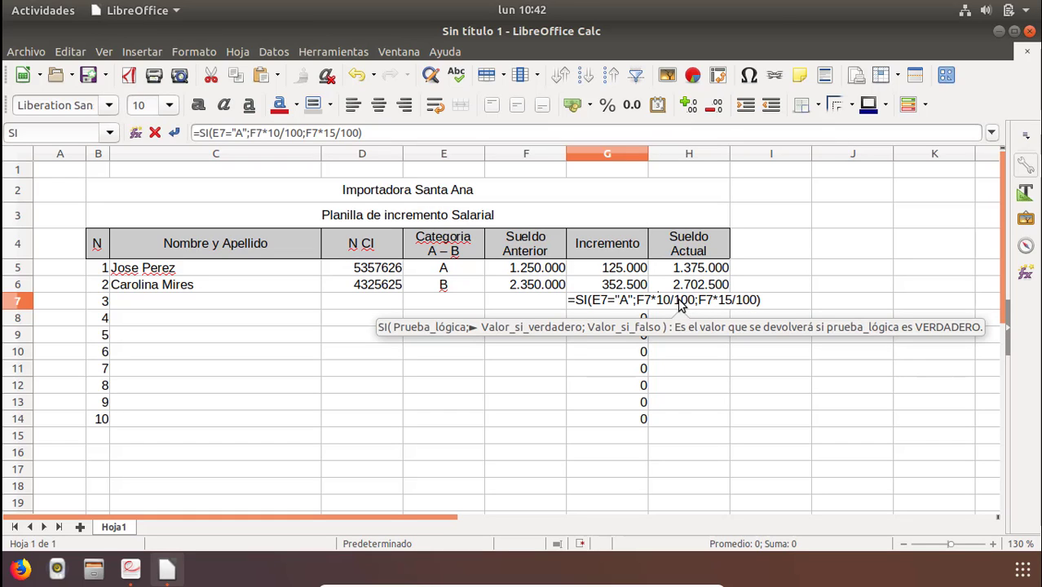
pyautogui.click(743, 302)
pyautogui.press('Return')
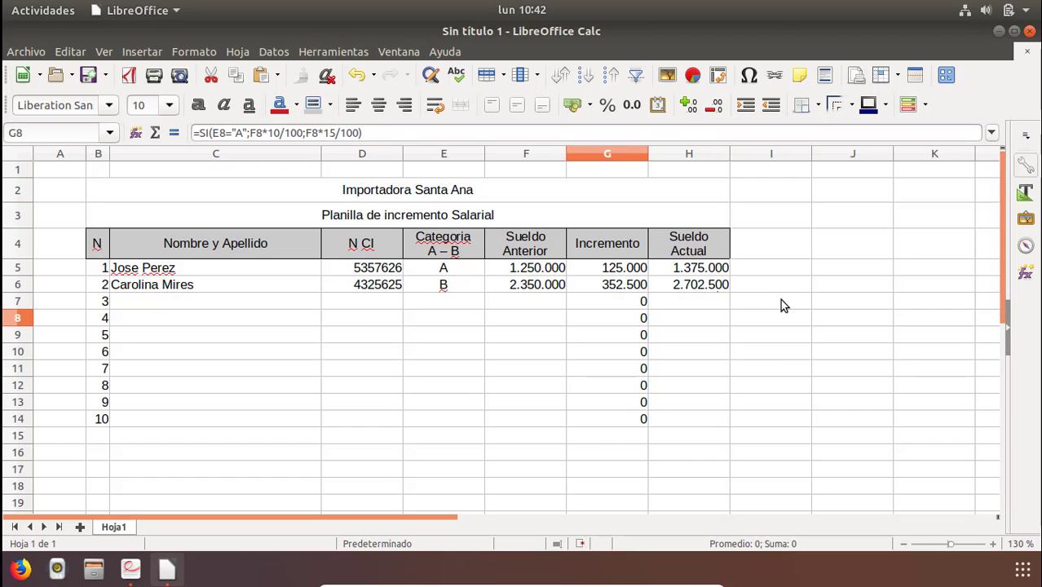
# Fill the H6 current salary formula down through H14.
pyautogui.press('Up')
pyautogui.press('Right')
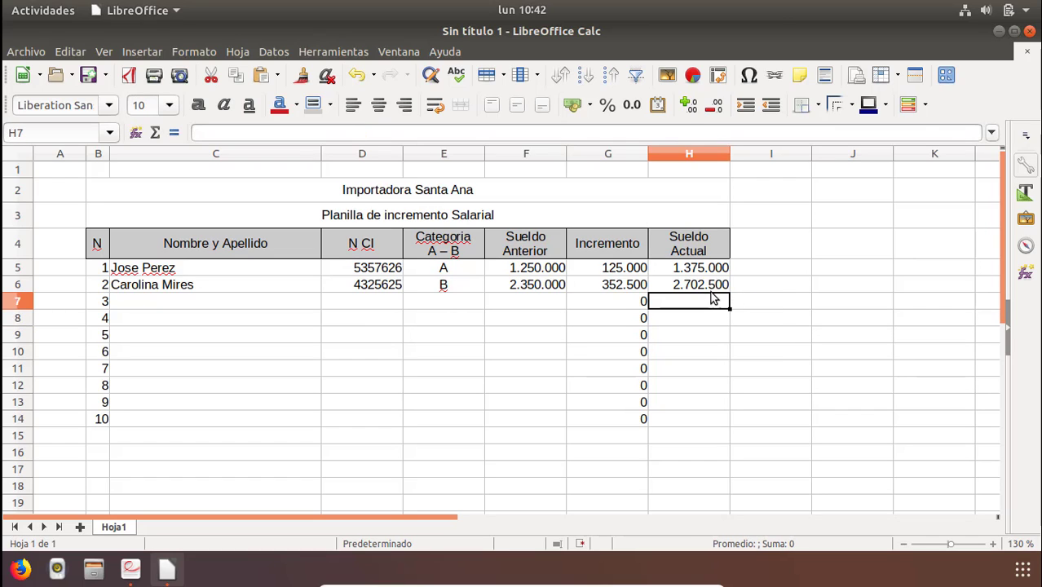
pyautogui.click(708, 289)
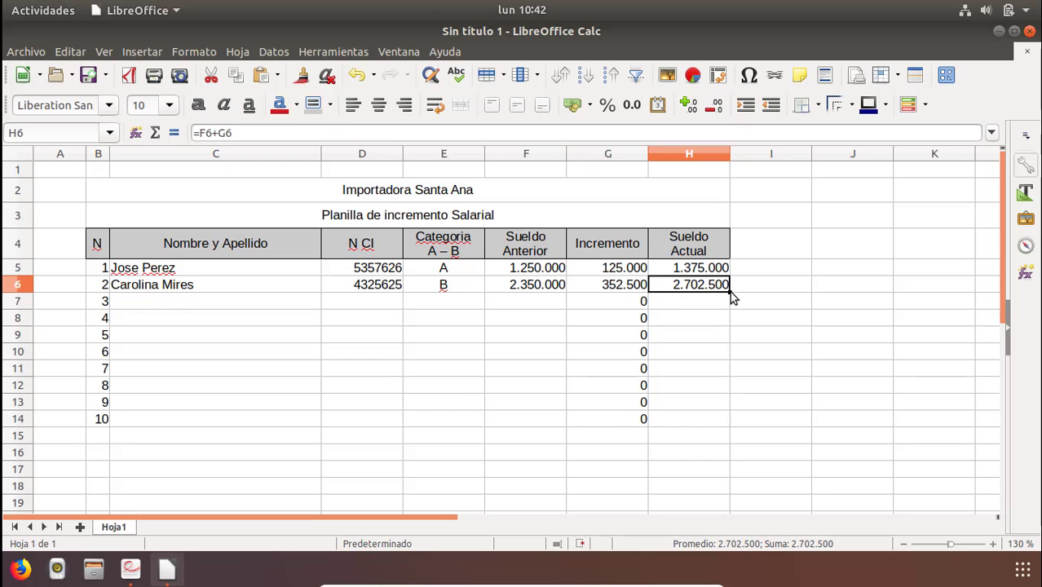
pyautogui.moveTo(730, 291); pyautogui.dragTo(713, 426)
pyautogui.click(593, 309)
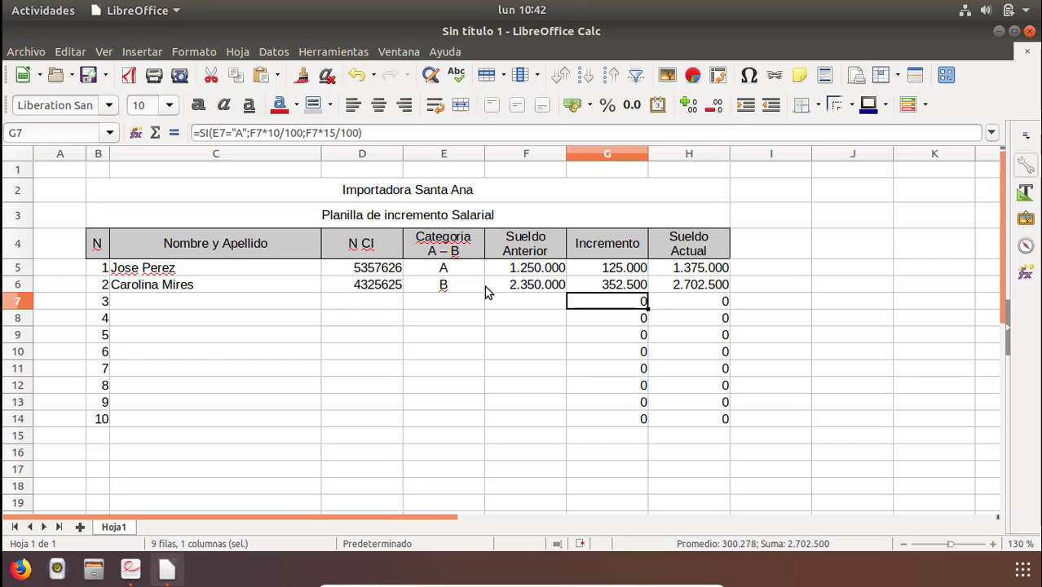
# Copy the two employees' data in C5:F6 and paste it into C7:F14.
pyautogui.click(176, 270)
pyautogui.moveTo(499, 297); pyautogui.dragTo(530, 294)
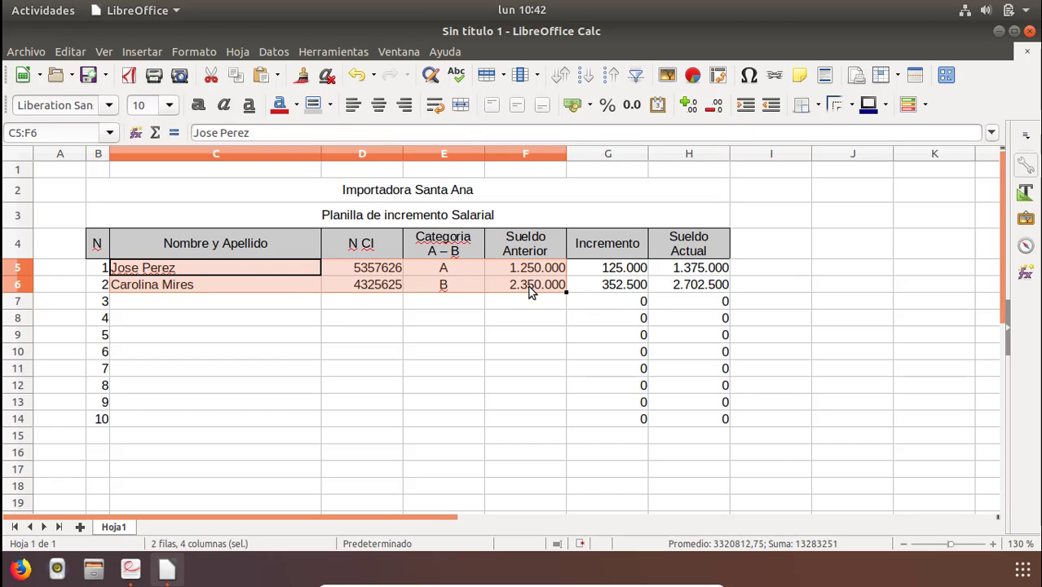
pyautogui.rightClick(529, 292)
pyautogui.click(553, 315)
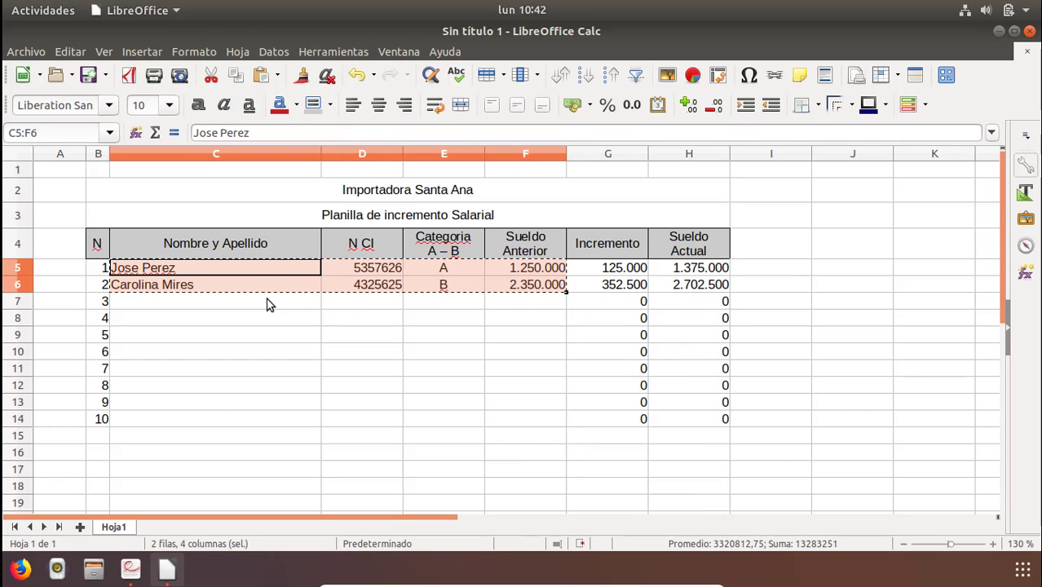
pyautogui.moveTo(181, 309); pyautogui.dragTo(511, 422)
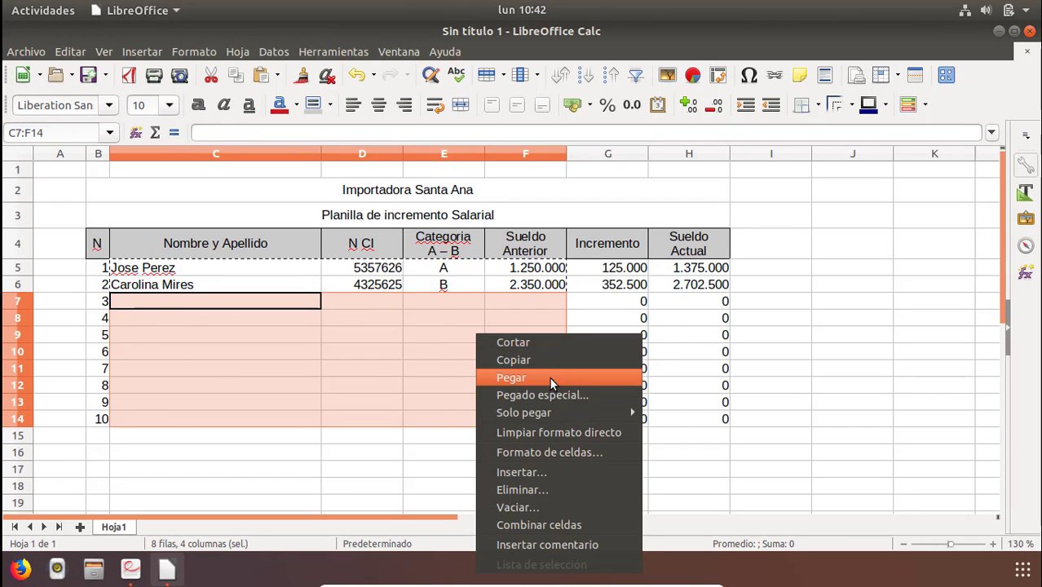
pyautogui.click(549, 377)
# Set the previous salary in F8 to 1.000.000.
pyautogui.click(589, 317)
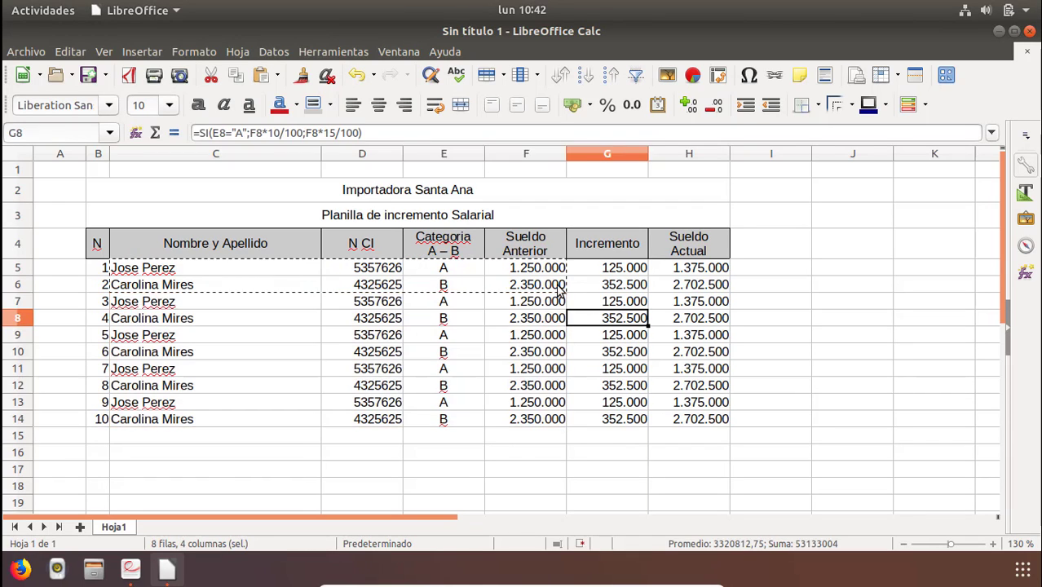
pyautogui.click(544, 305)
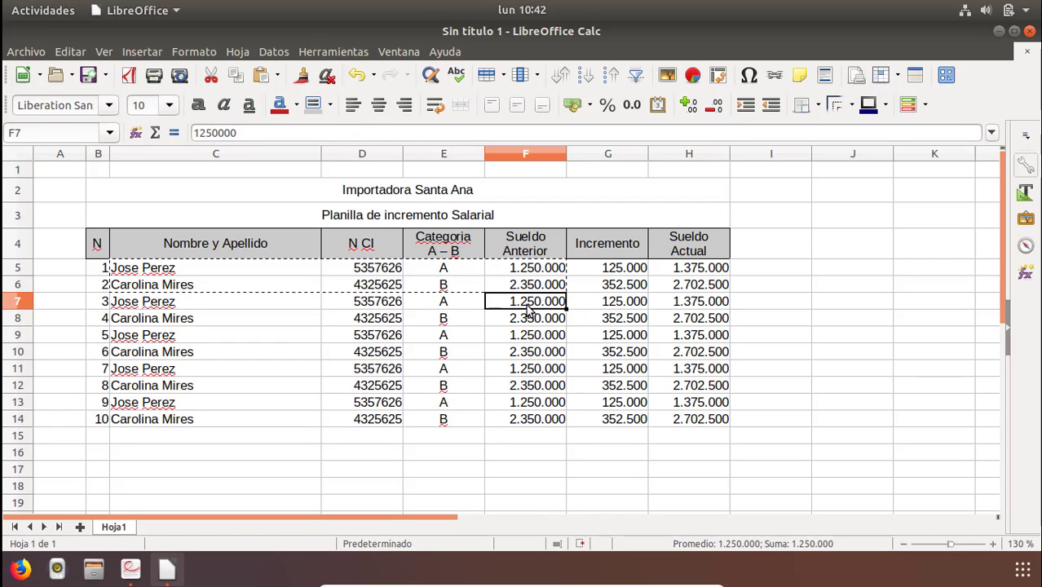
pyautogui.click(479, 320)
pyautogui.click(536, 324)
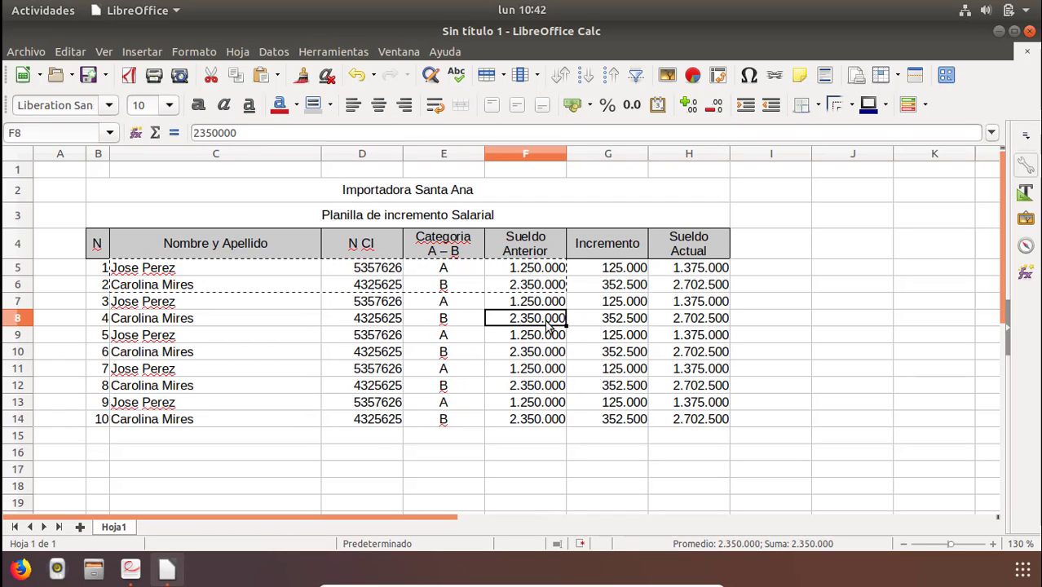
pyautogui.write('1000')
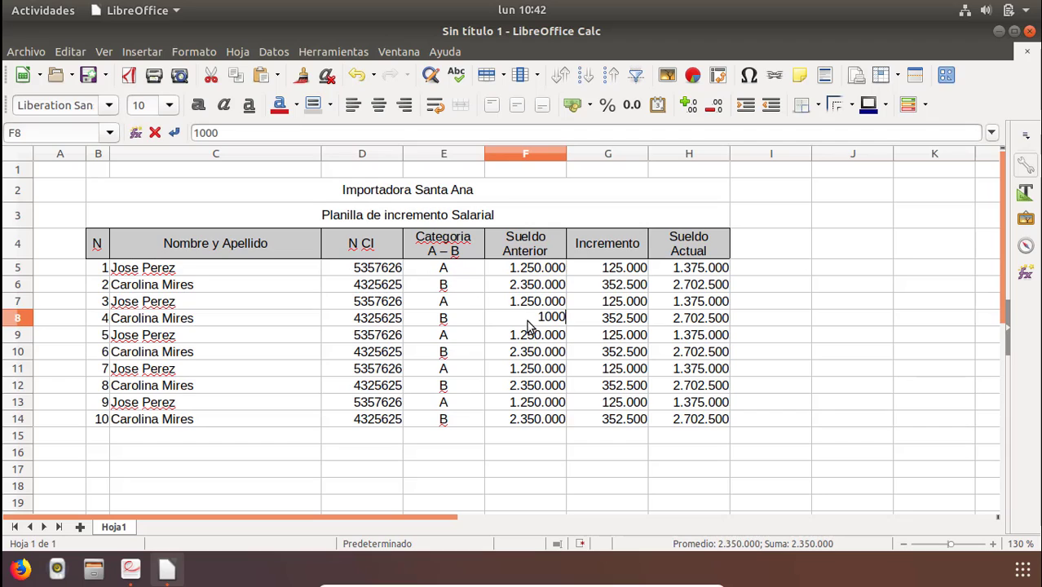
pyautogui.write('000')
pyautogui.press('Return')
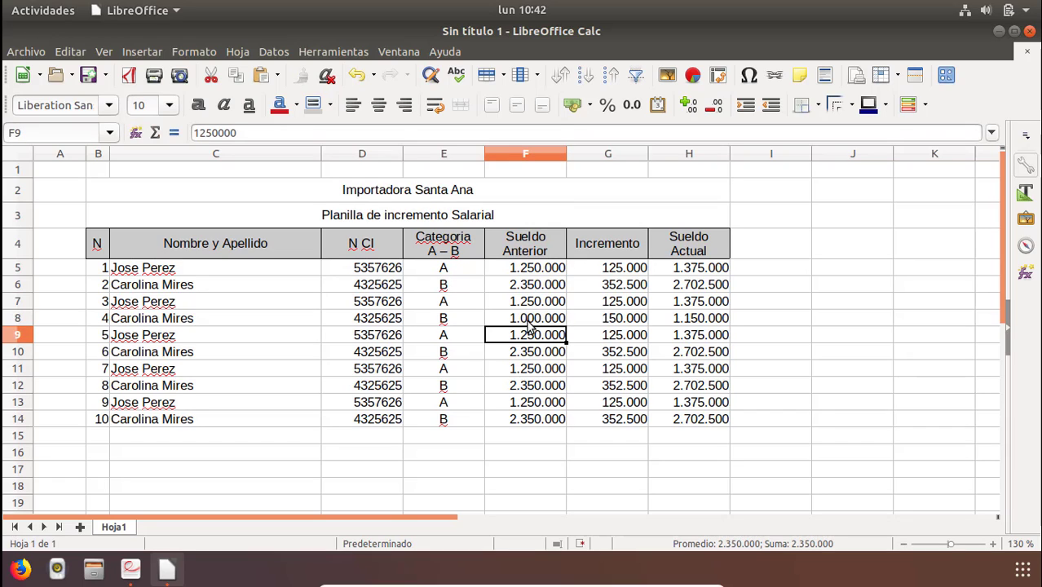
# Change the category in E8 to A.
pyautogui.click(527, 322)
pyautogui.press('Right')
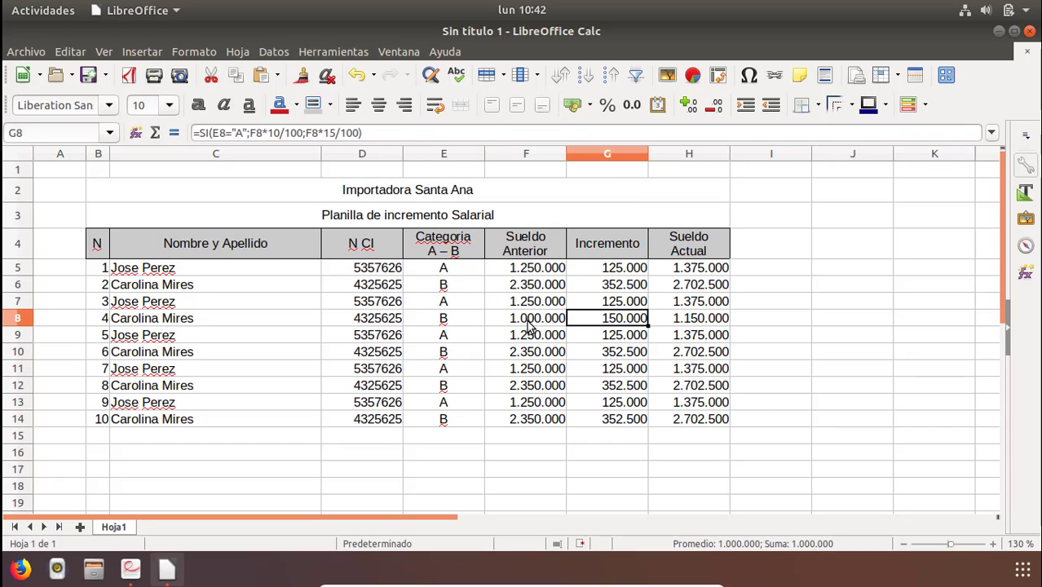
pyautogui.press('Left')
pyautogui.press('Right')
pyautogui.press('Left')
pyautogui.press('Right')
pyautogui.press('Left')
pyautogui.press('Left')
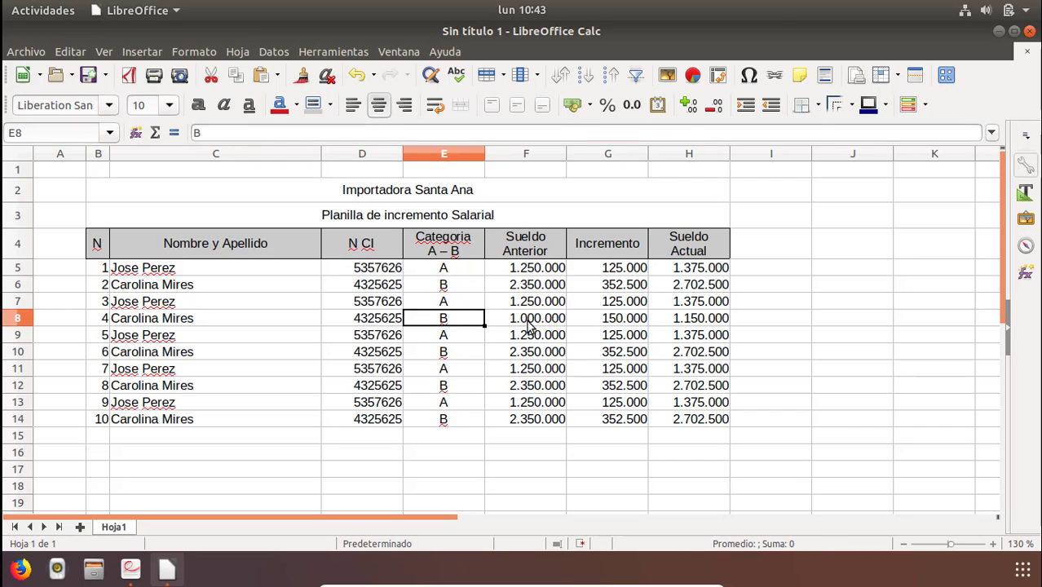
pyautogui.write('A')
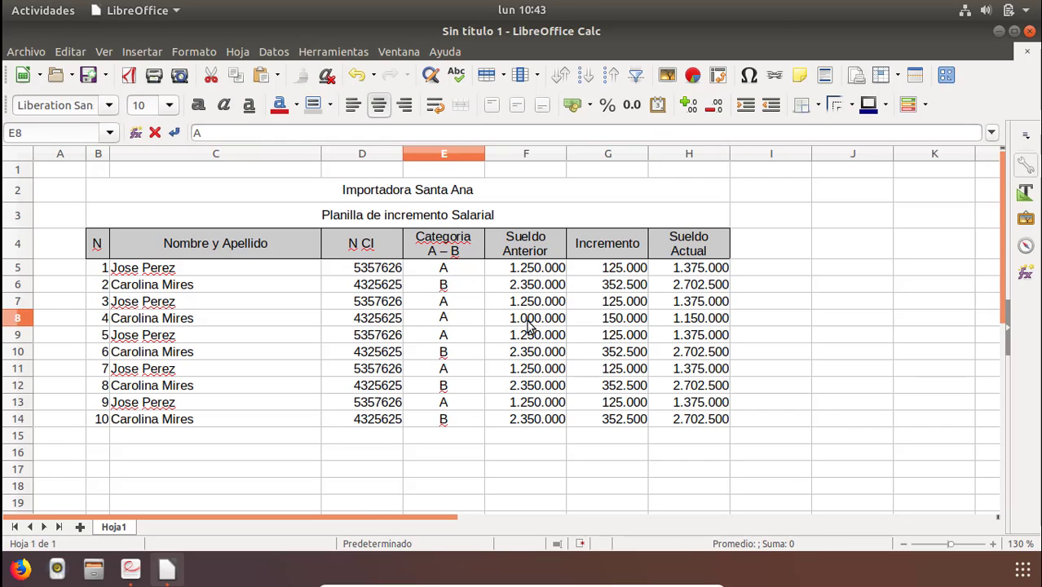
pyautogui.press('Return')
# Check row 8's recalculated increment and current salary.
pyautogui.press('Up')
pyautogui.press('Right')
pyautogui.press('Right')
pyautogui.press('Right')
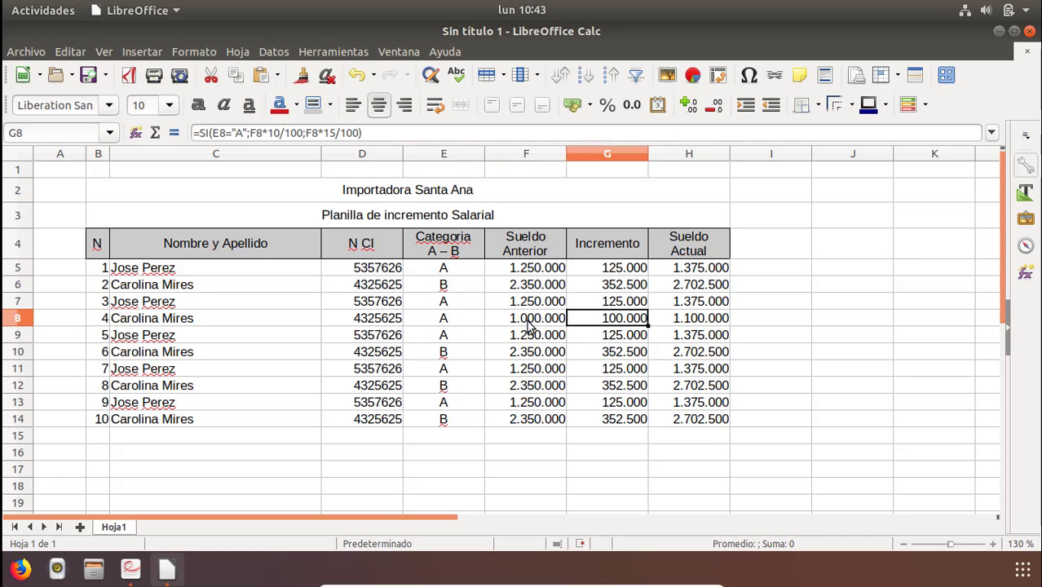
pyautogui.press('Left')
pyautogui.press('Left')
pyautogui.press('Left')
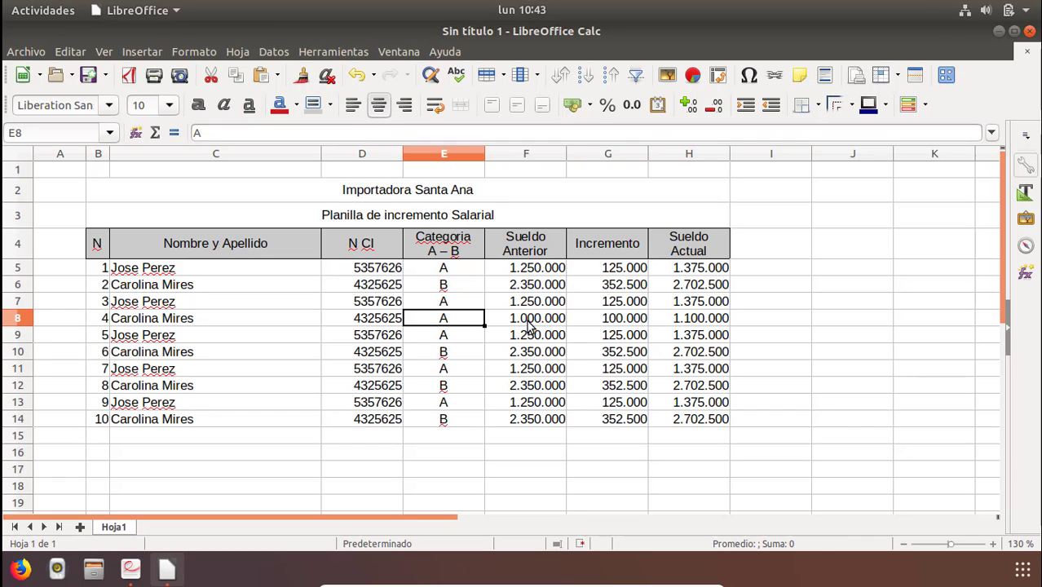
# Undo the last edits to row 8's category and previous salary.
pyautogui.hotkey('ctrl', 'z')
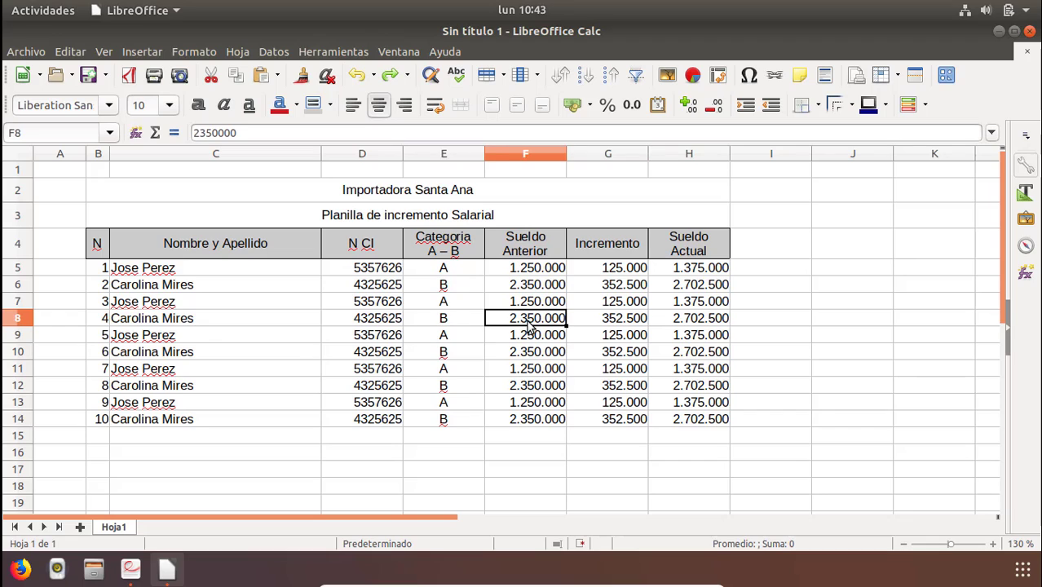
pyautogui.press('Down')
pyautogui.press('Down')
pyautogui.press('Down')
pyautogui.press('Down')
pyautogui.press('Down')
pyautogui.press('Down')
pyautogui.press('Down')
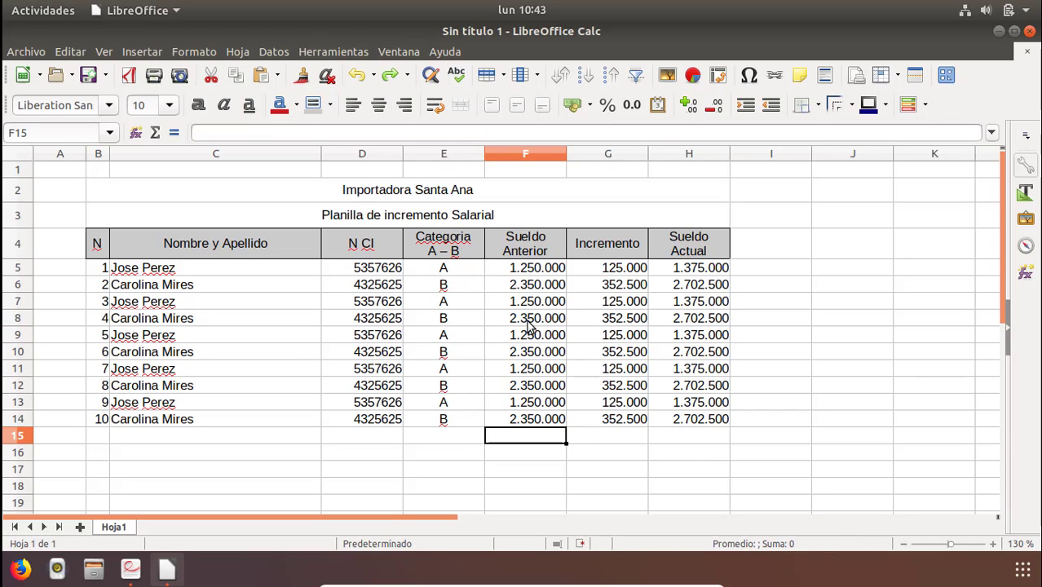
# Consult the exercise PDF's table to see its totals row.
pyautogui.press('Right')
pyautogui.press('Left')
pyautogui.press('Left')
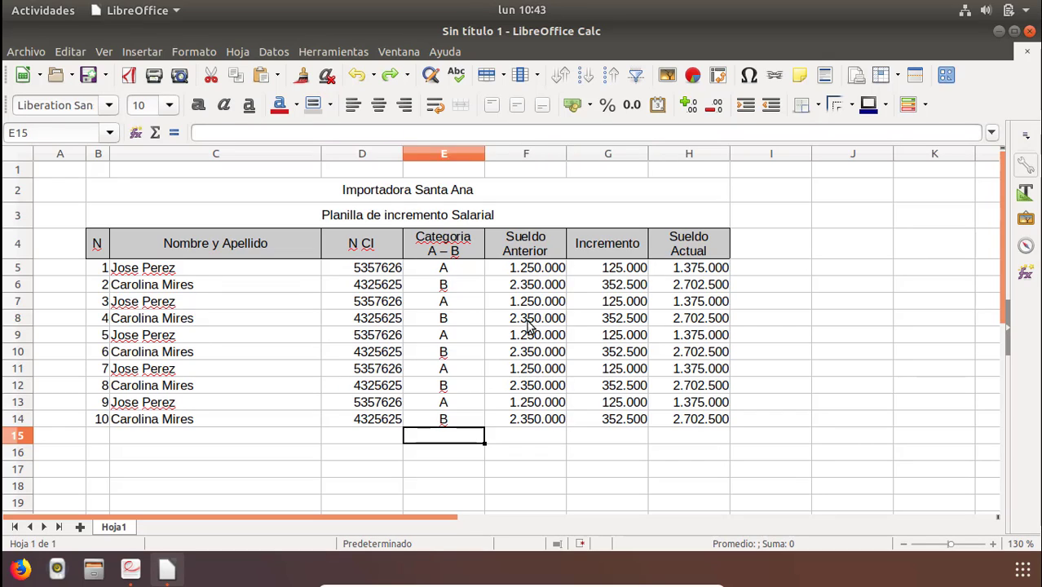
pyautogui.press('Left')
pyautogui.press('Right')
pyautogui.press('Right')
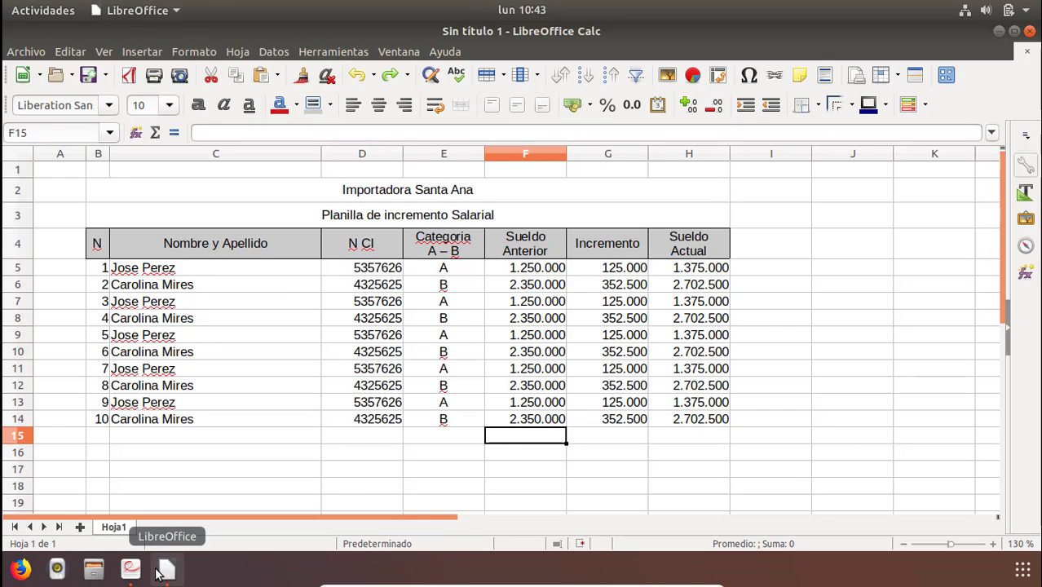
pyautogui.click(131, 569)
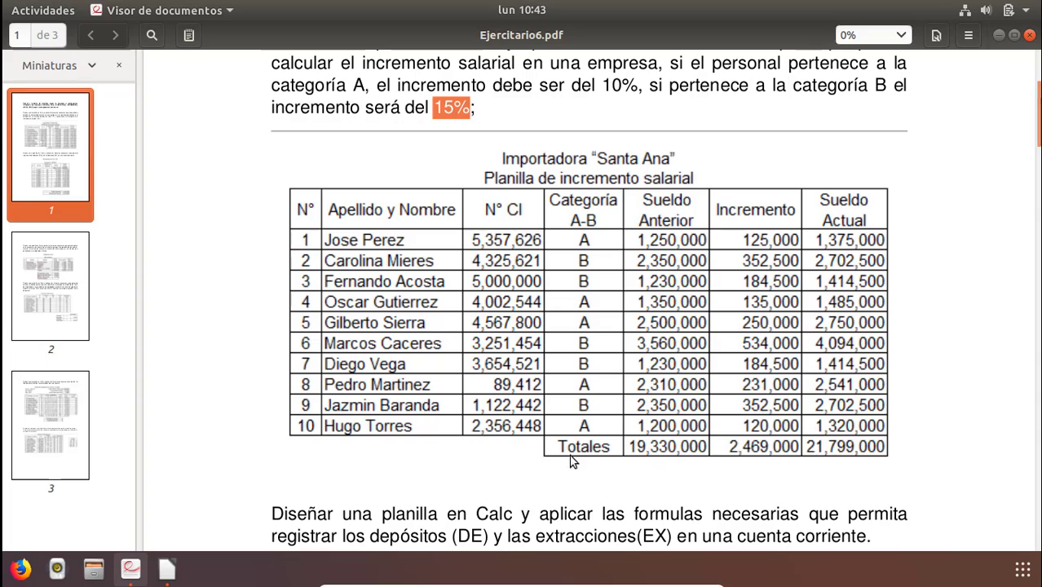
pyautogui.click(164, 562)
pyautogui.click(426, 438)
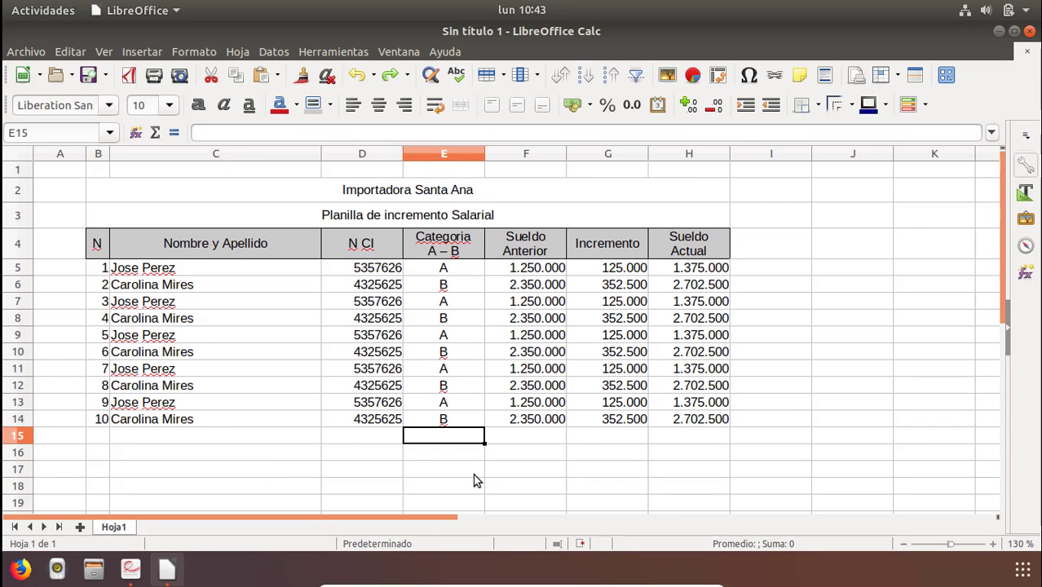
# Enter the label Totales in cell E15.
pyautogui.write('Totales')
pyautogui.press('Return')
pyautogui.press('Right')
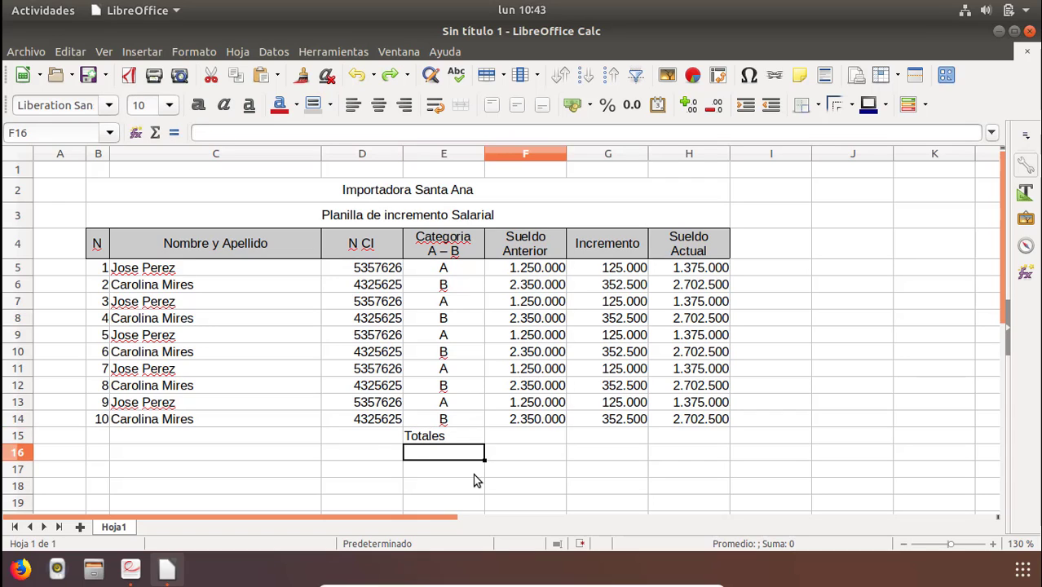
# Sum the previous salaries F5:F14 in F15 with =SUMA(F5:F14).
pyautogui.press('Up')
pyautogui.write('=s')
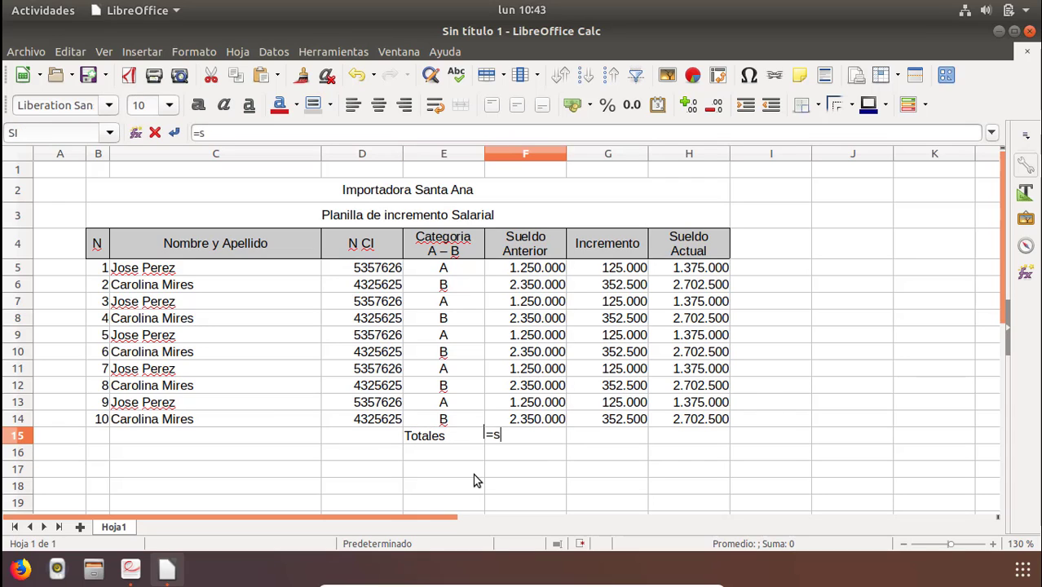
pyautogui.write('uma(')
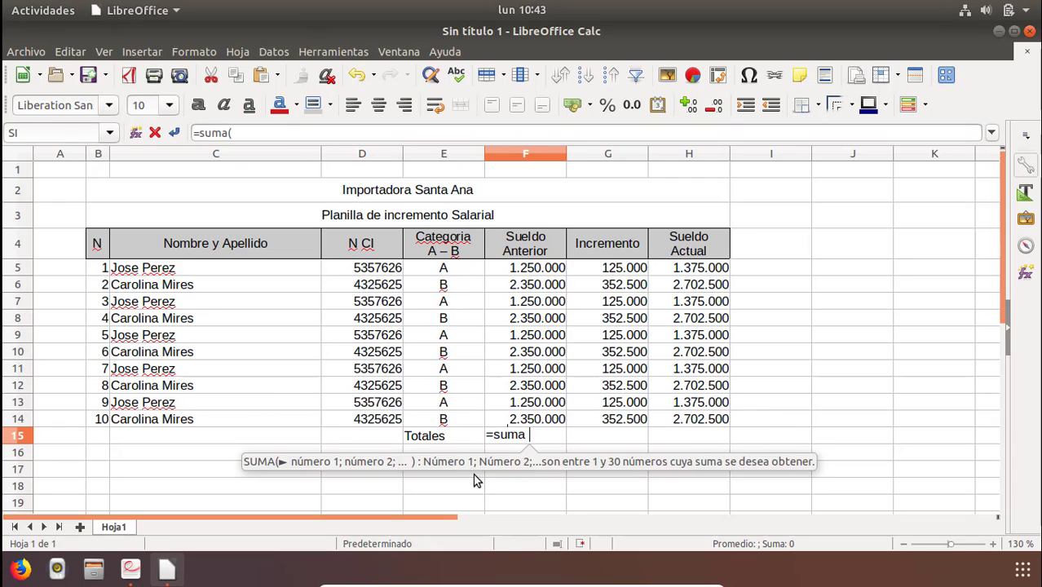
pyautogui.click(534, 271)
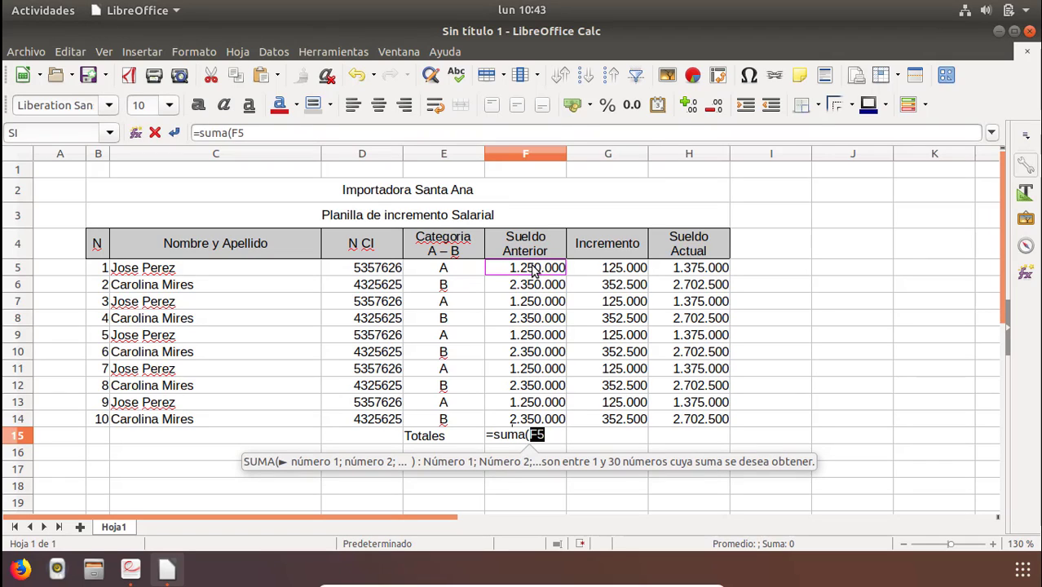
pyautogui.moveTo(532, 294); pyautogui.dragTo(532, 418)
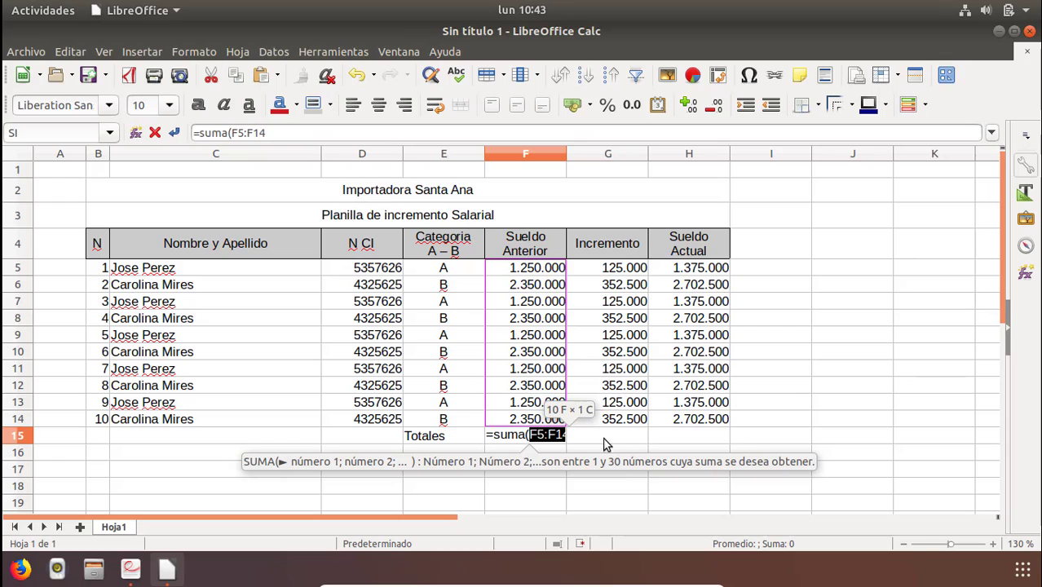
pyautogui.write(')')
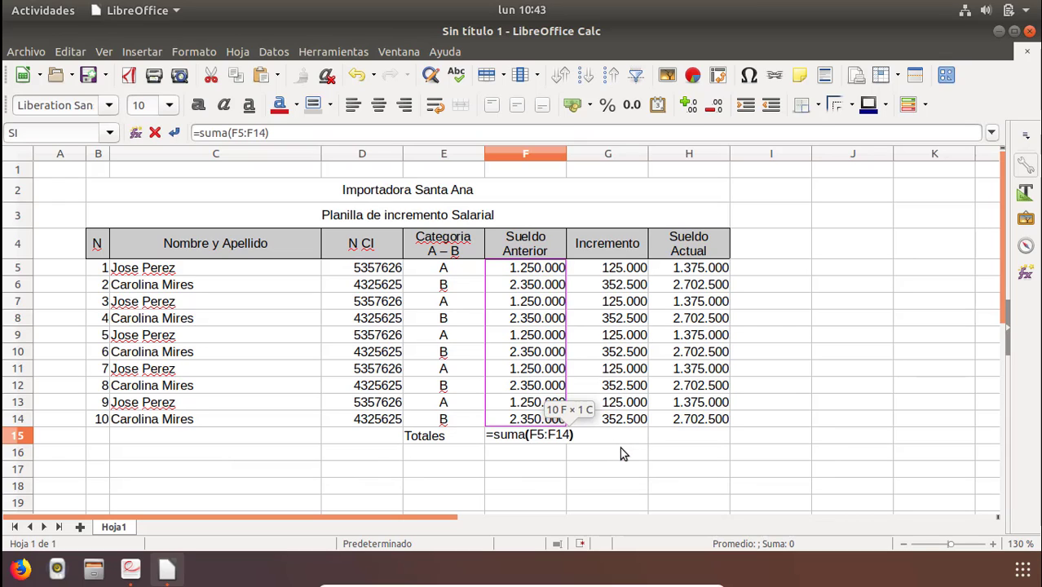
pyautogui.press('Return')
pyautogui.press('Up')
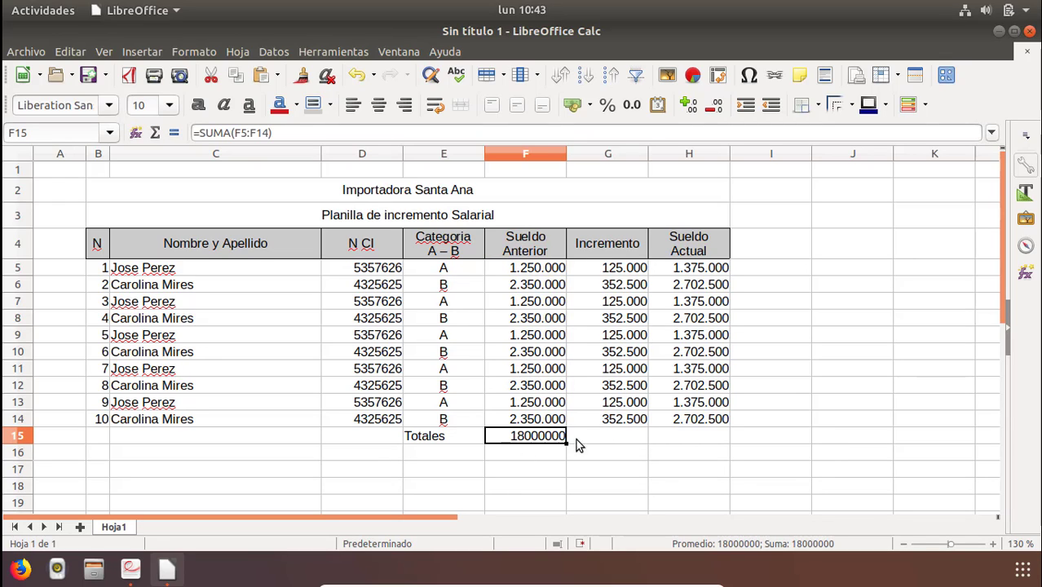
# Sum the increments G5:G14 in G15 with =SUMA(G5:G14).
pyautogui.click(587, 440)
pyautogui.write('=')
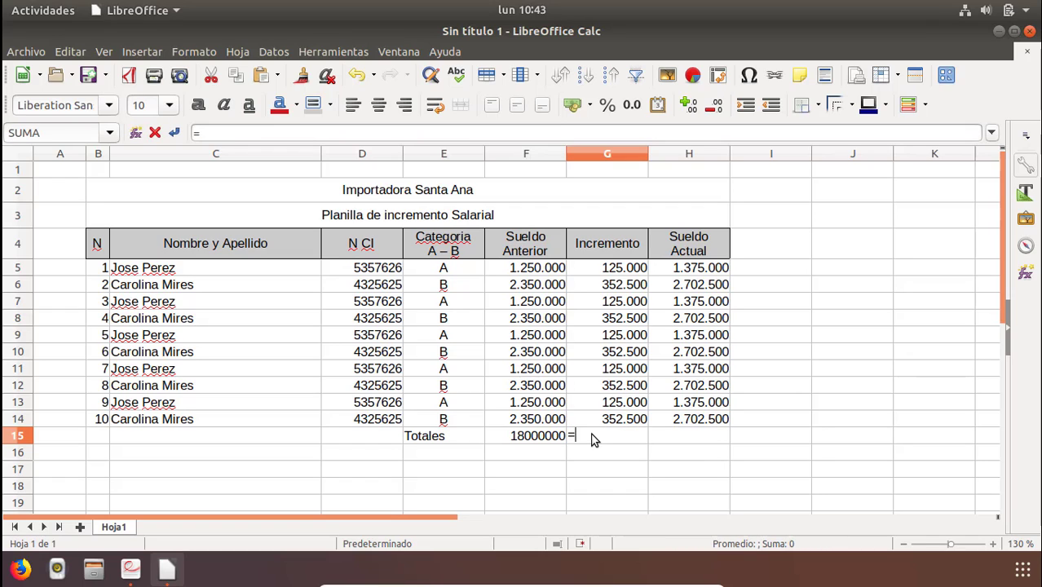
pyautogui.write('suma')
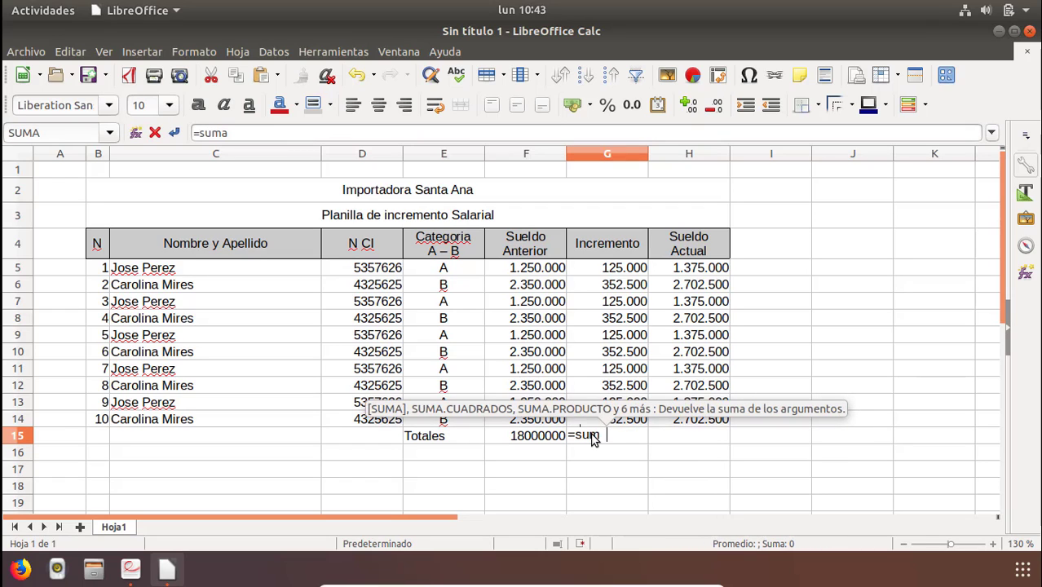
pyautogui.write('(')
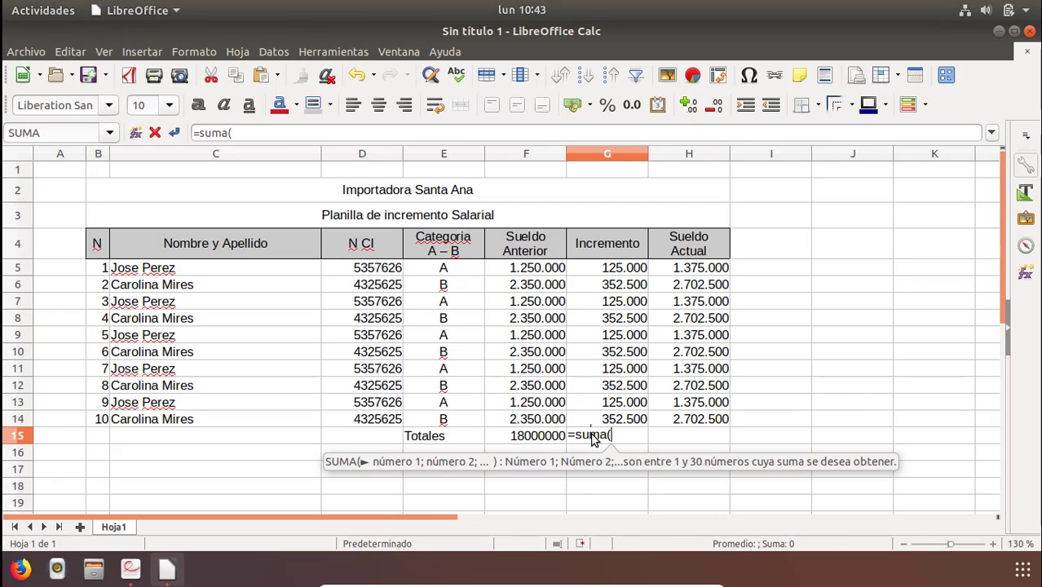
pyautogui.click(626, 268)
pyautogui.moveTo(625, 342); pyautogui.dragTo(620, 429)
pyautogui.write(')')
pyautogui.press('Return')
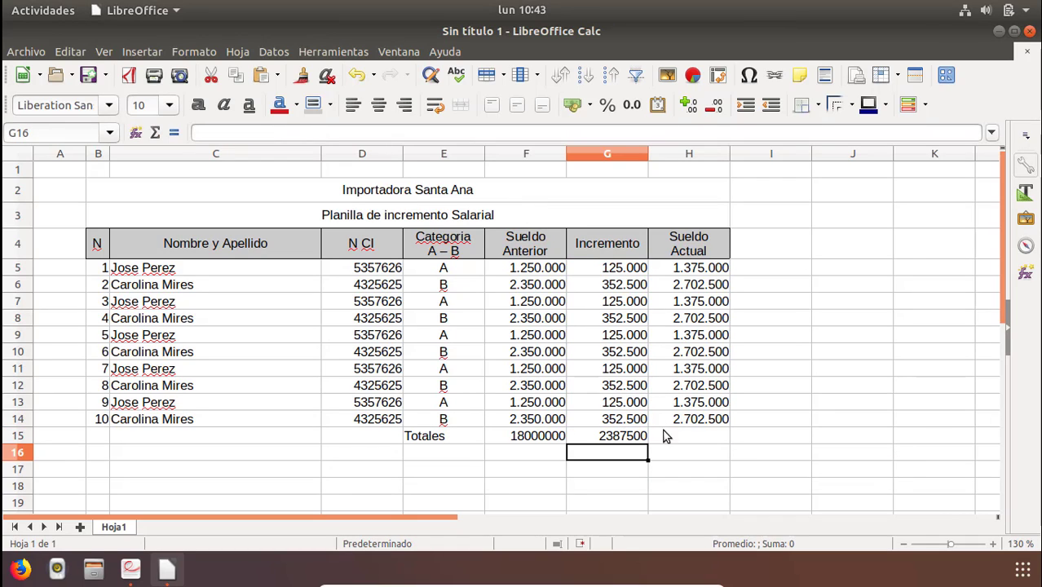
# Sum the current salaries H5:H14 in H15 with =SUMA(H5:H14).
pyautogui.click(706, 438)
pyautogui.write('=s')
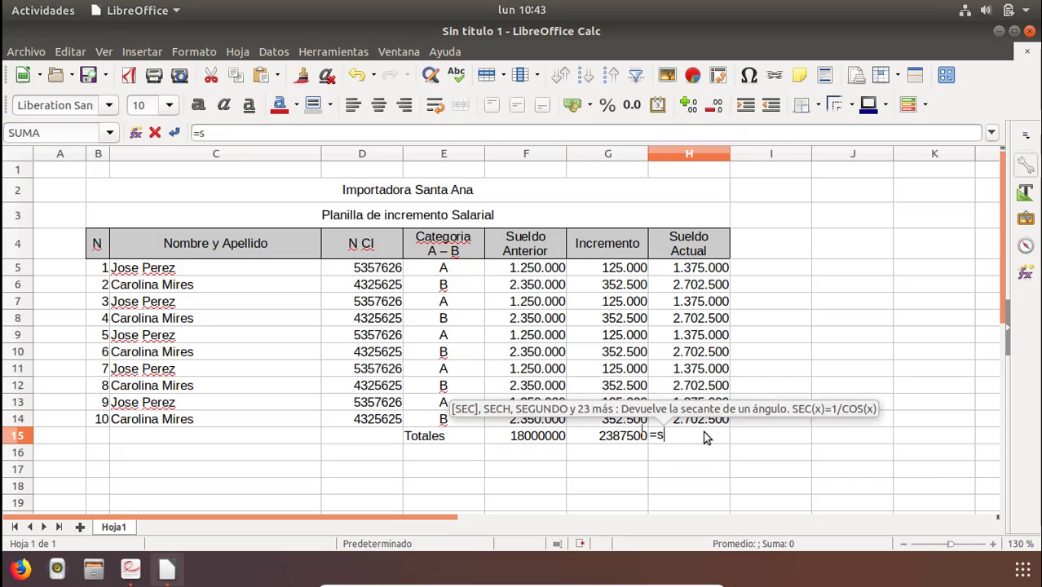
pyautogui.write('uma(')
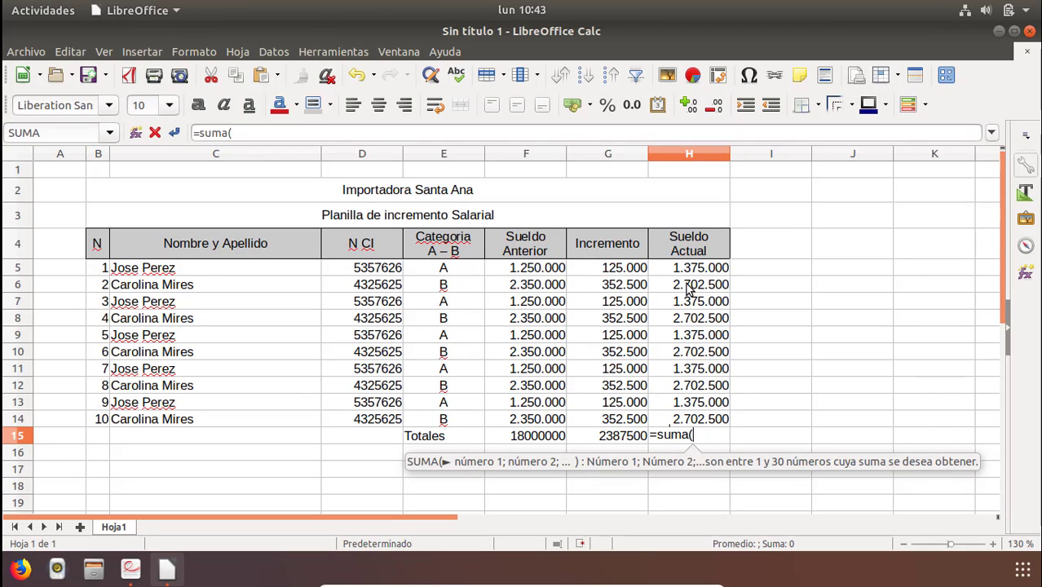
pyautogui.moveTo(687, 272); pyautogui.dragTo(690, 417)
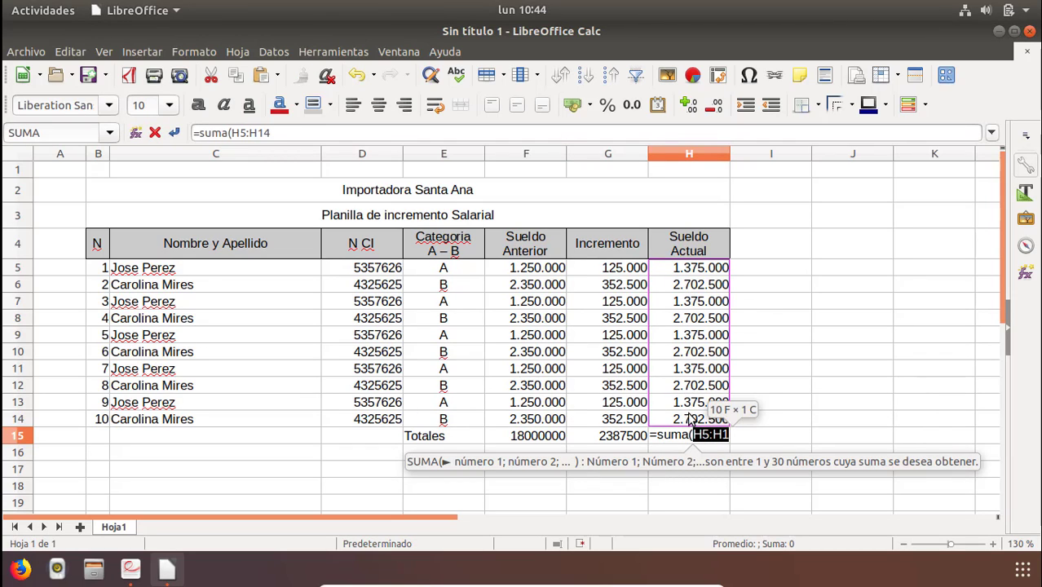
pyautogui.press('Return')
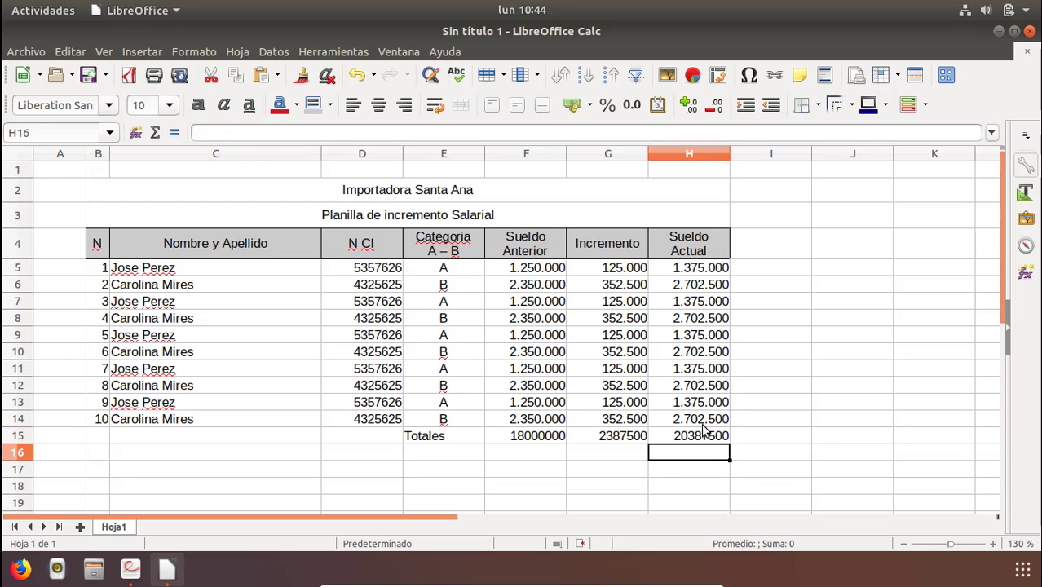
# Format the totals in F15:H15 as numbers with thousands separators and no decimals.
pyautogui.moveTo(703, 443); pyautogui.dragTo(528, 443)
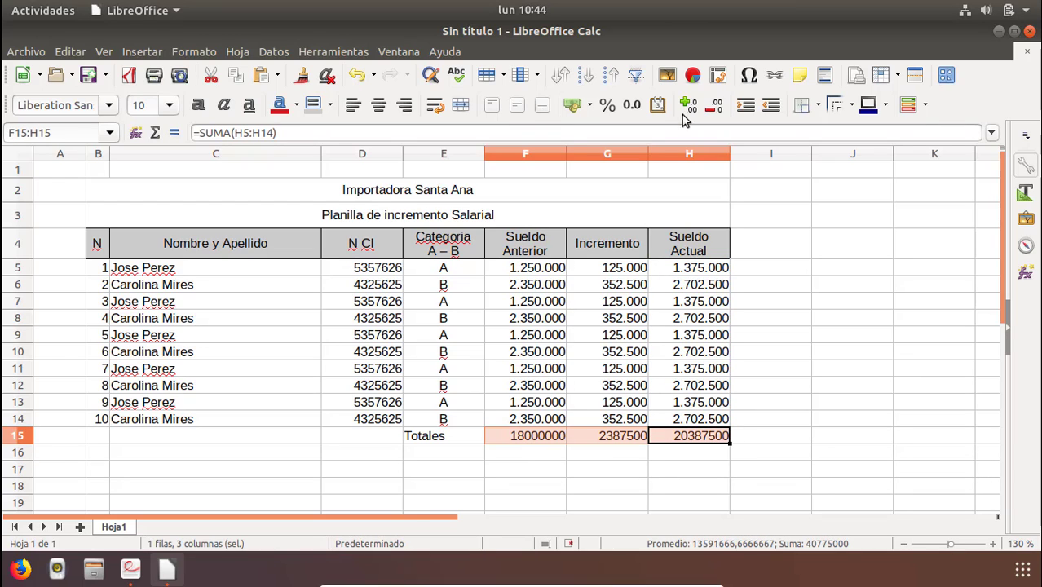
pyautogui.click(634, 104)
pyautogui.click(713, 106)
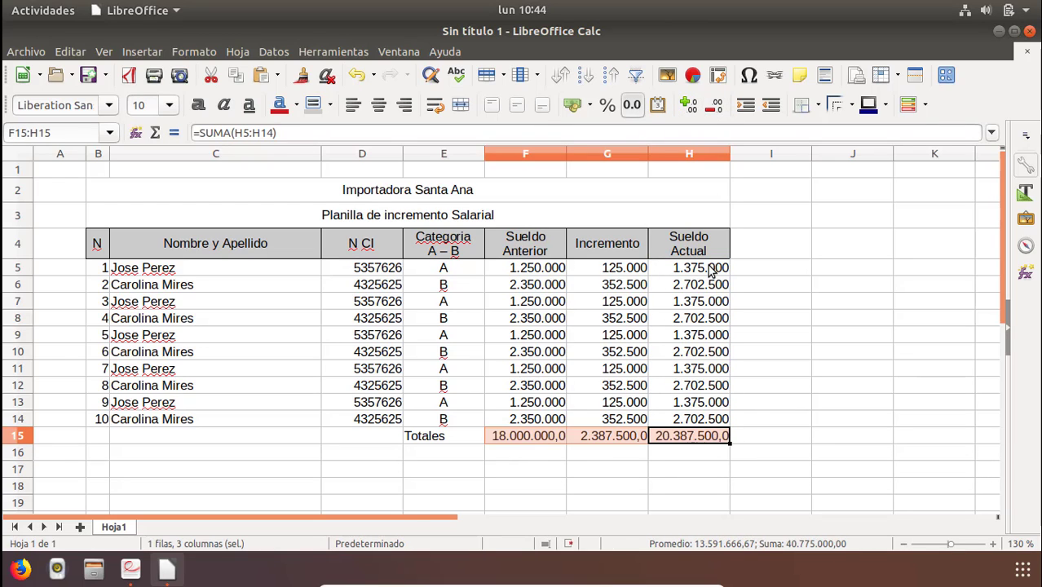
pyautogui.click(713, 105)
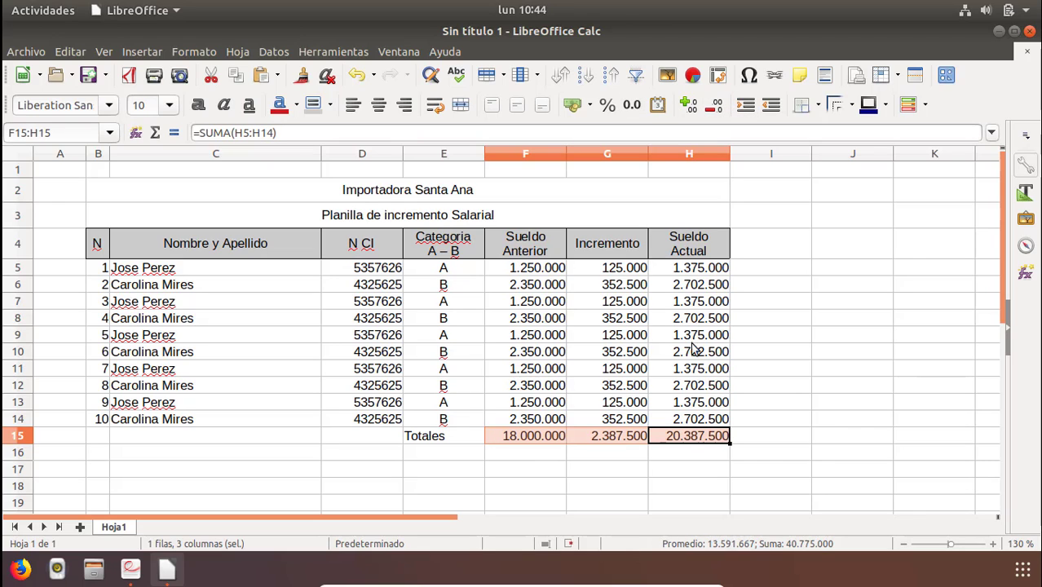
# Apply cell borders to the totals row E15:H15.
pyautogui.moveTo(689, 442); pyautogui.dragTo(451, 435)
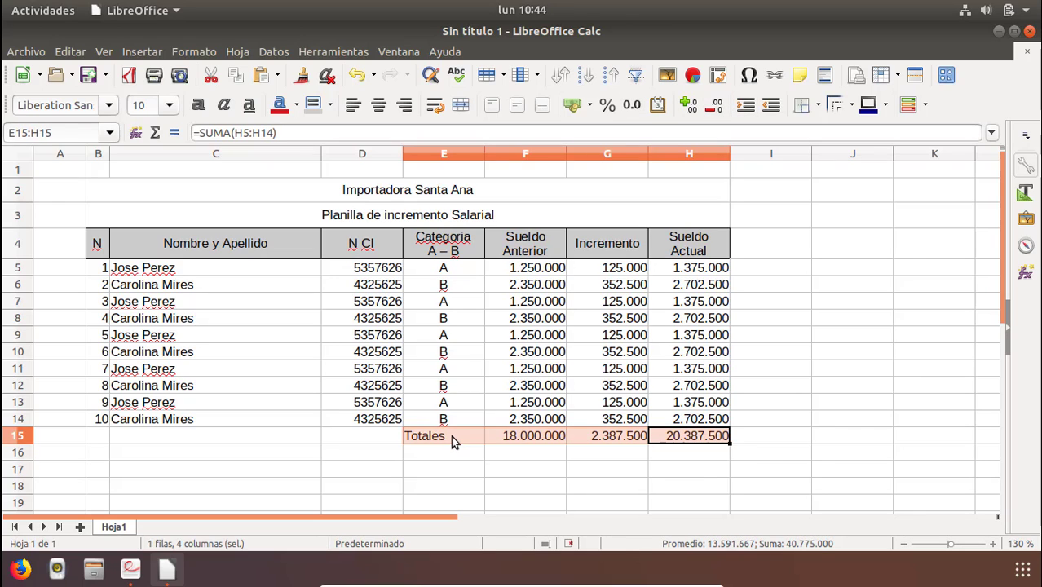
pyautogui.click(818, 106)
pyautogui.click(862, 183)
pyautogui.click(691, 383)
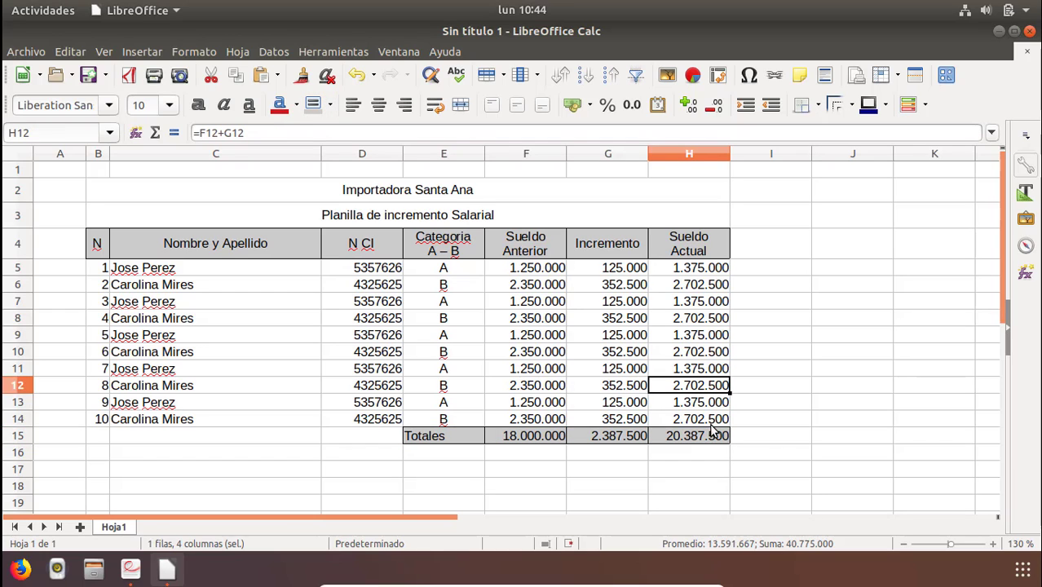
# Apply all borders to the employee data range B5:H14.
pyautogui.moveTo(706, 420); pyautogui.dragTo(106, 275)
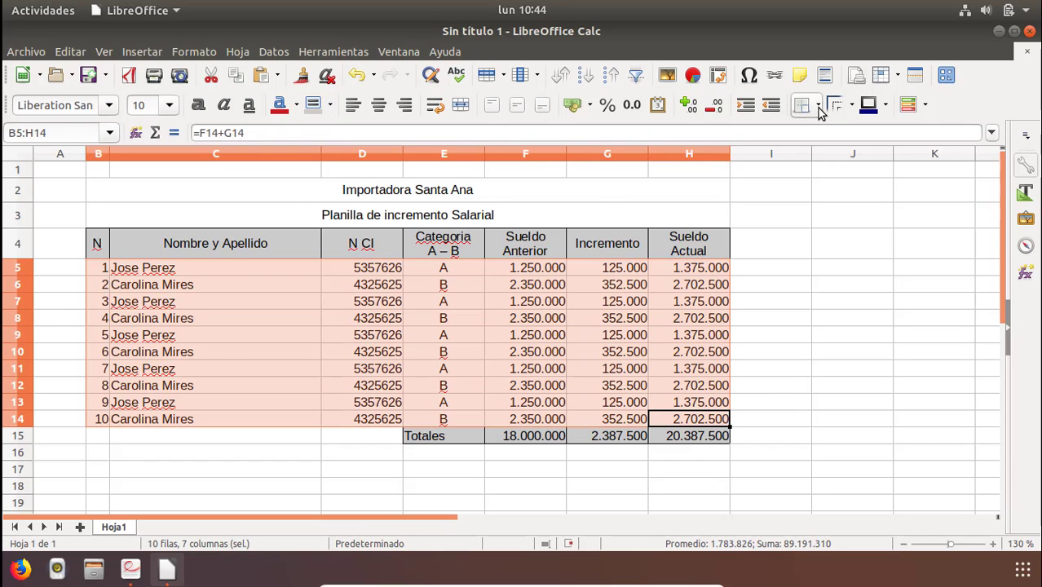
pyautogui.click(802, 106)
pyautogui.click(863, 184)
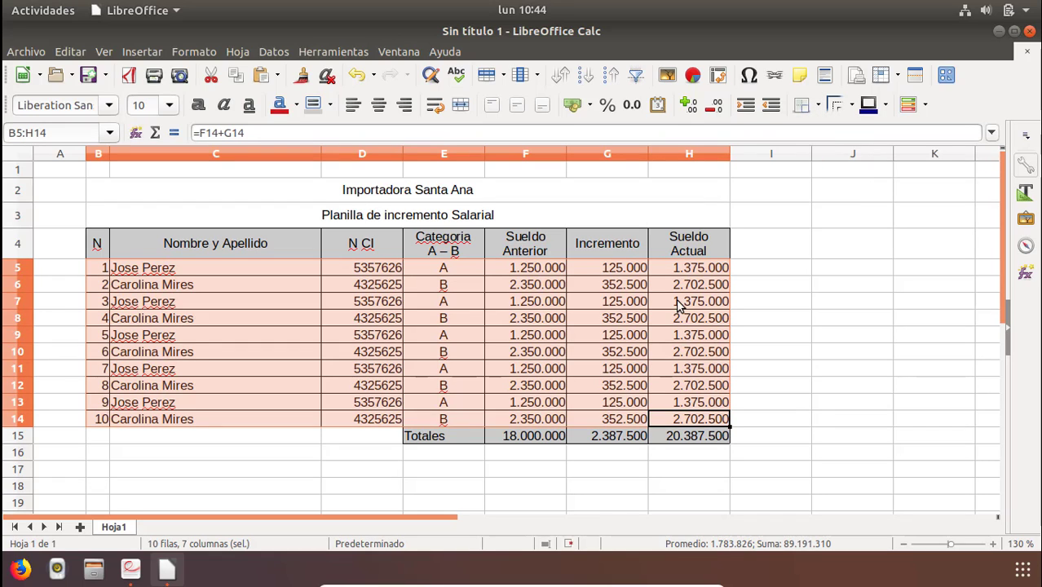
pyautogui.click(479, 334)
pyautogui.click(289, 455)
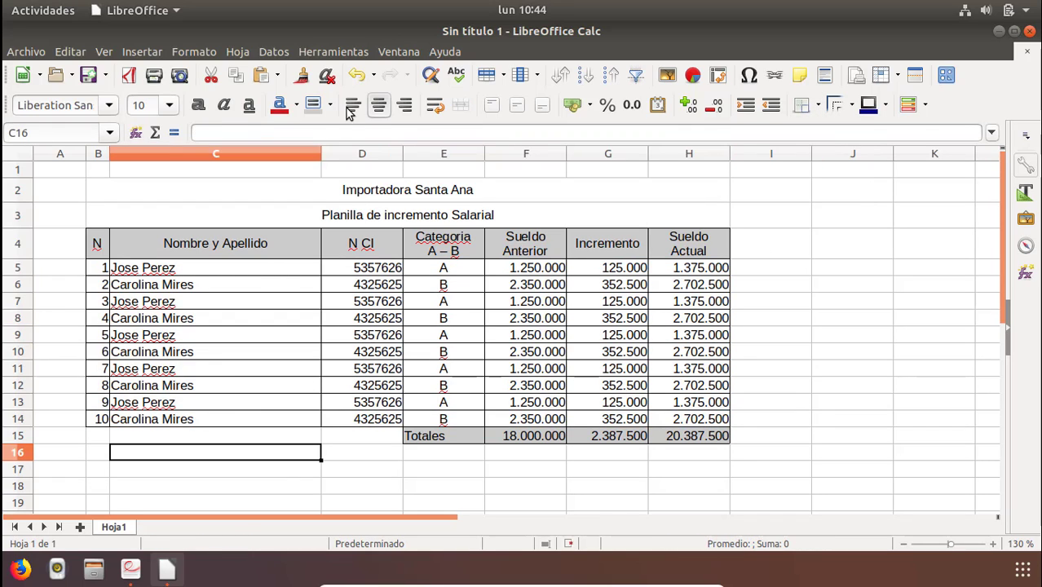
# Narrow columns C, F, G and H to fit their contents.
pyautogui.moveTo(320, 157); pyautogui.dragTo(242, 157)
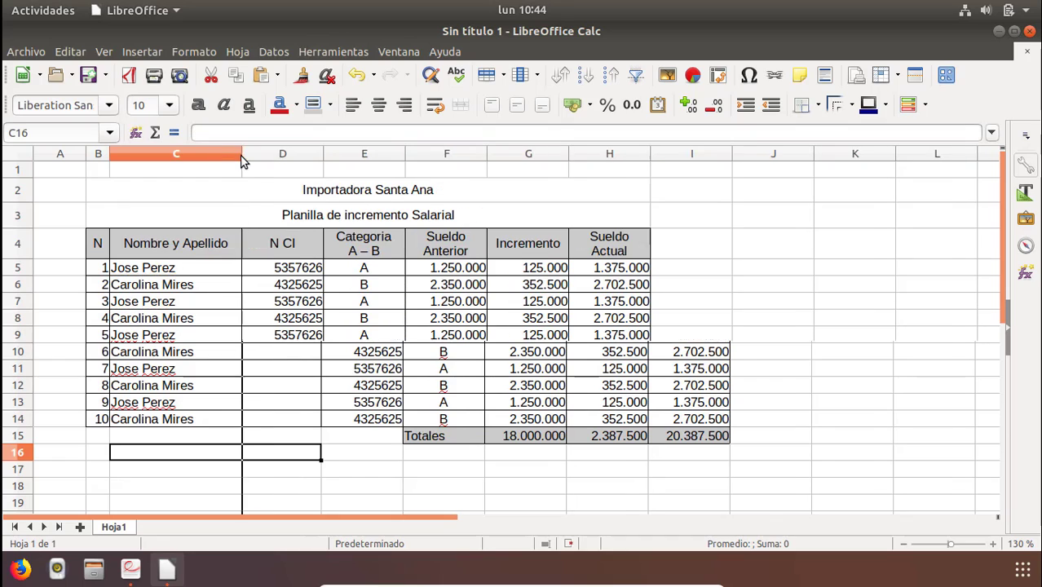
pyautogui.click(771, 257)
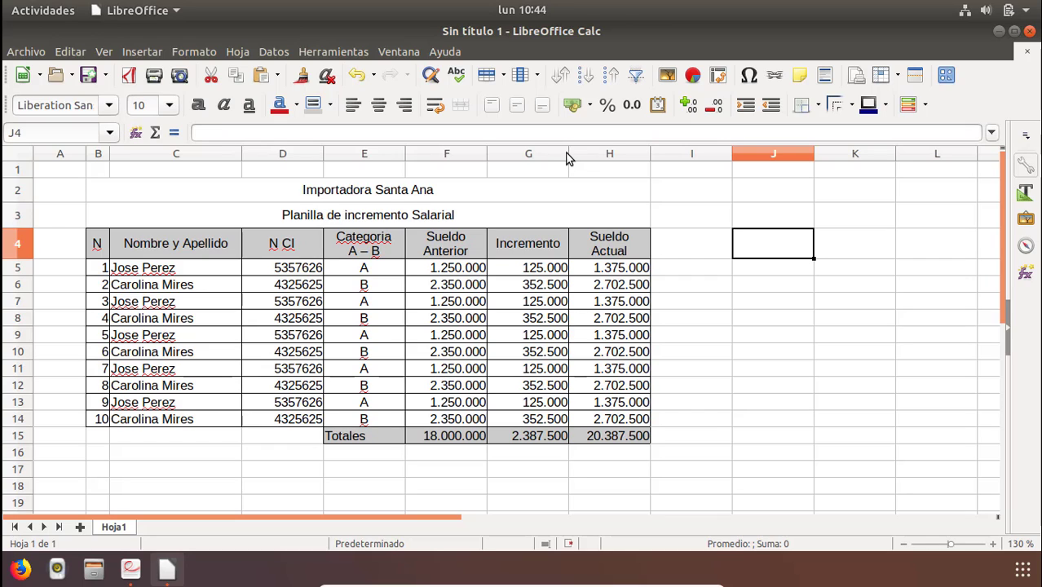
pyautogui.moveTo(569, 159); pyautogui.dragTo(560, 159)
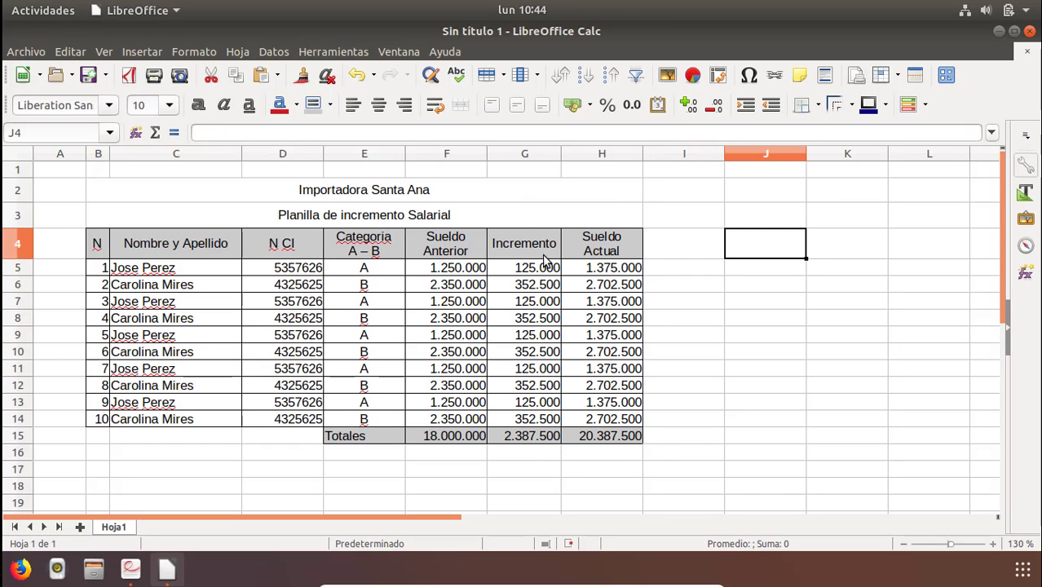
pyautogui.moveTo(644, 155); pyautogui.dragTo(635, 155)
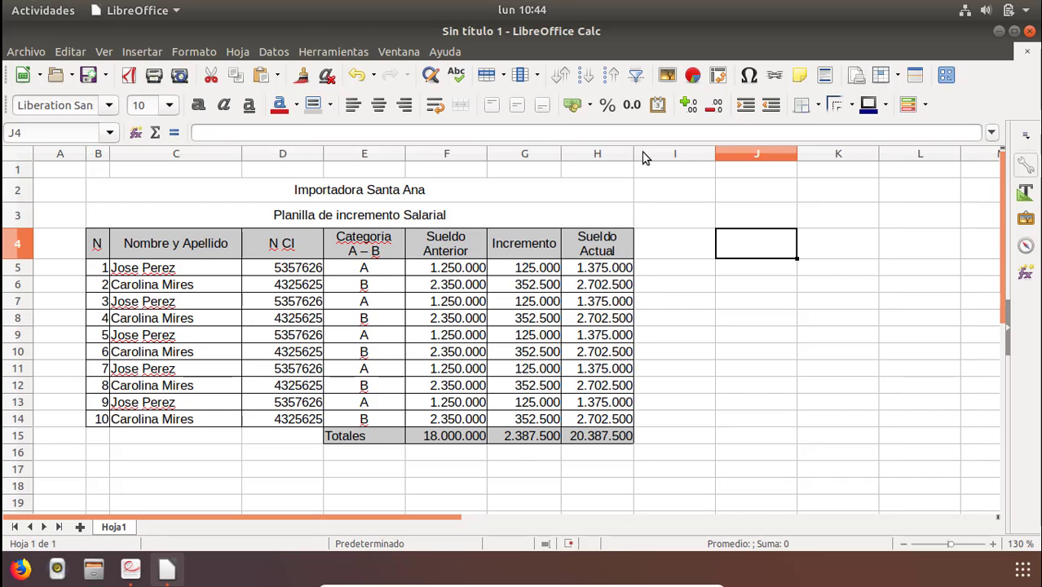
pyautogui.moveTo(487, 161); pyautogui.dragTo(478, 159)
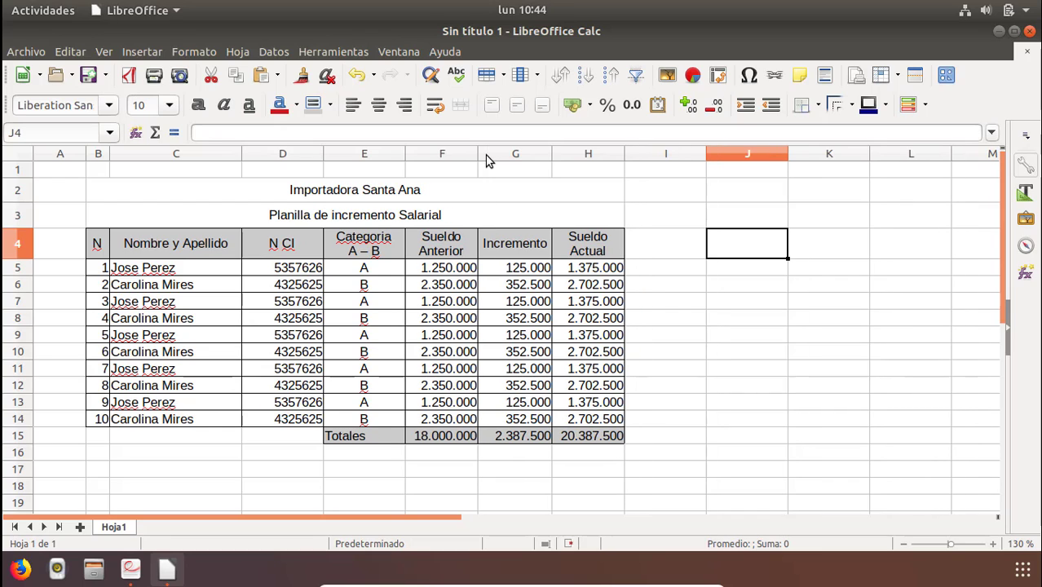
# Narrow columns D and E to fit their contents.
pyautogui.doubleClick(406, 154)
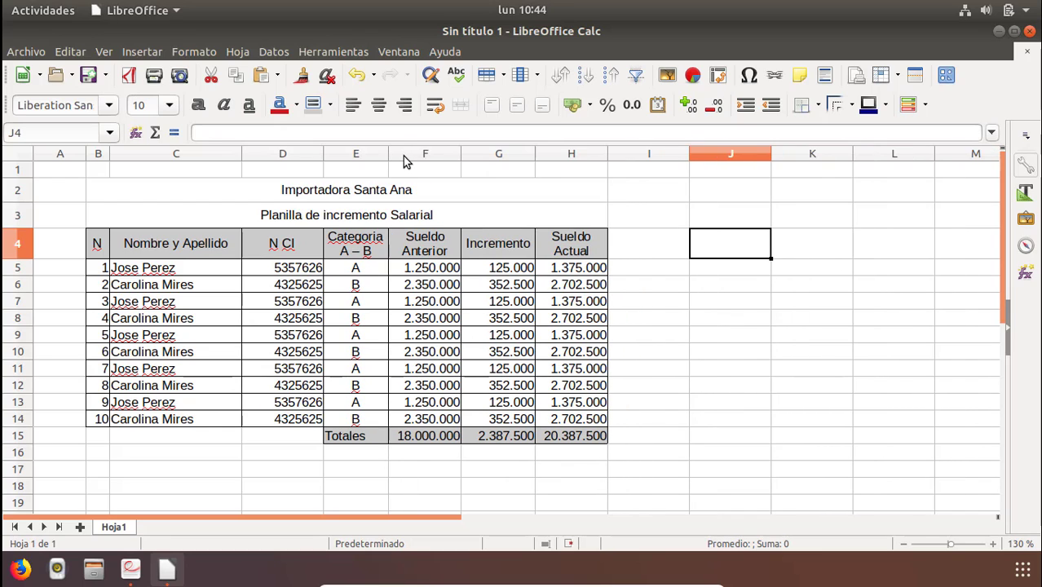
pyautogui.doubleClick(323, 155)
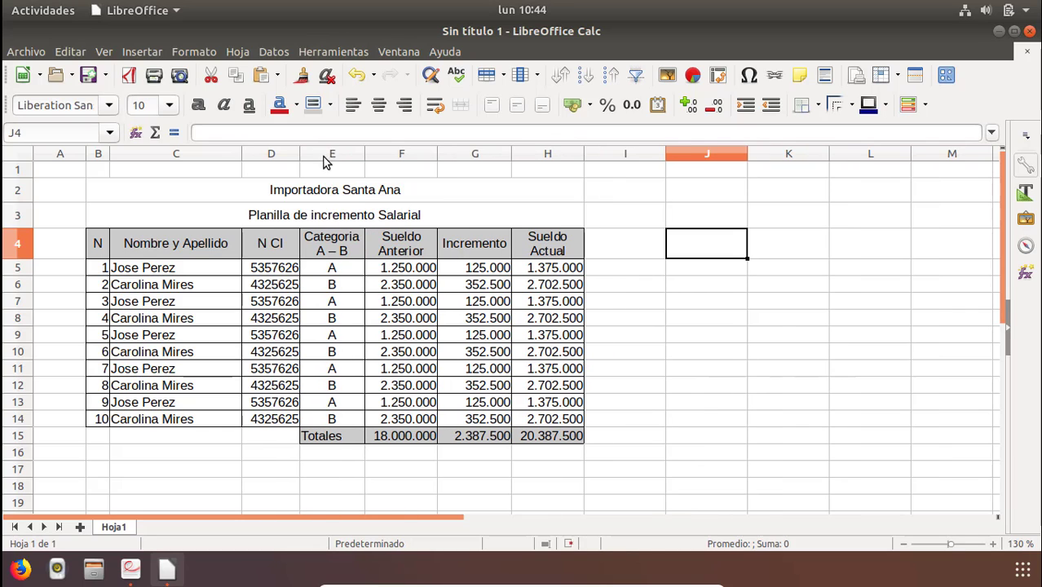
pyautogui.click(271, 269)
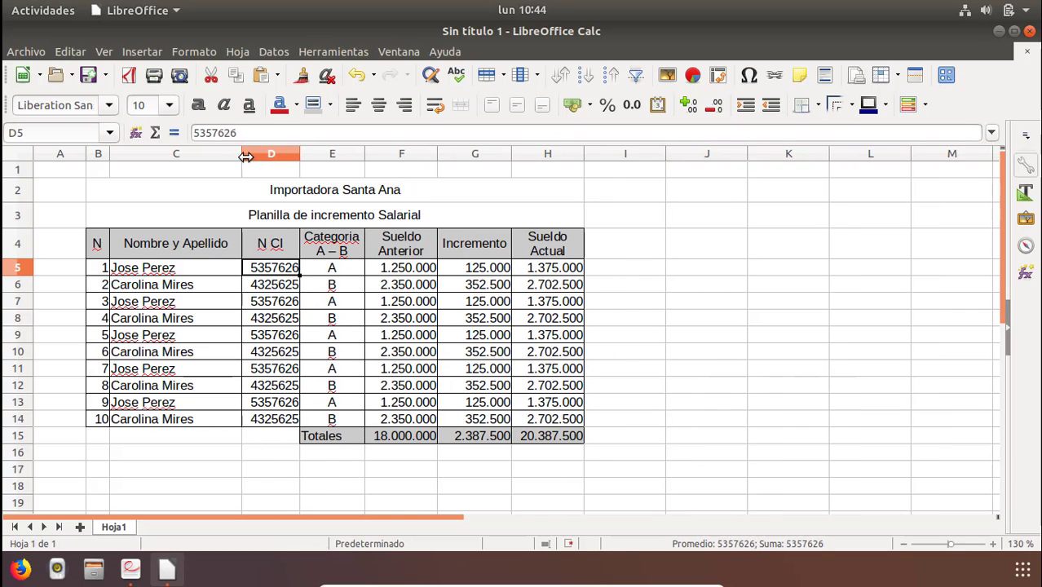
pyautogui.doubleClick(241, 157)
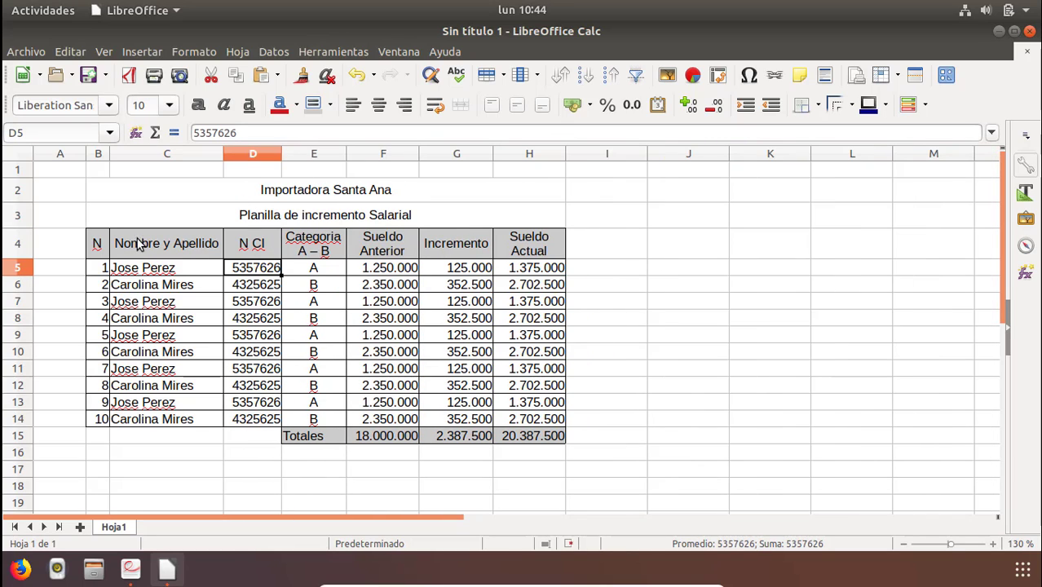
pyautogui.doubleClick(109, 155)
# Center the employee numbers in B5:B14.
pyautogui.moveTo(105, 271); pyautogui.dragTo(104, 426)
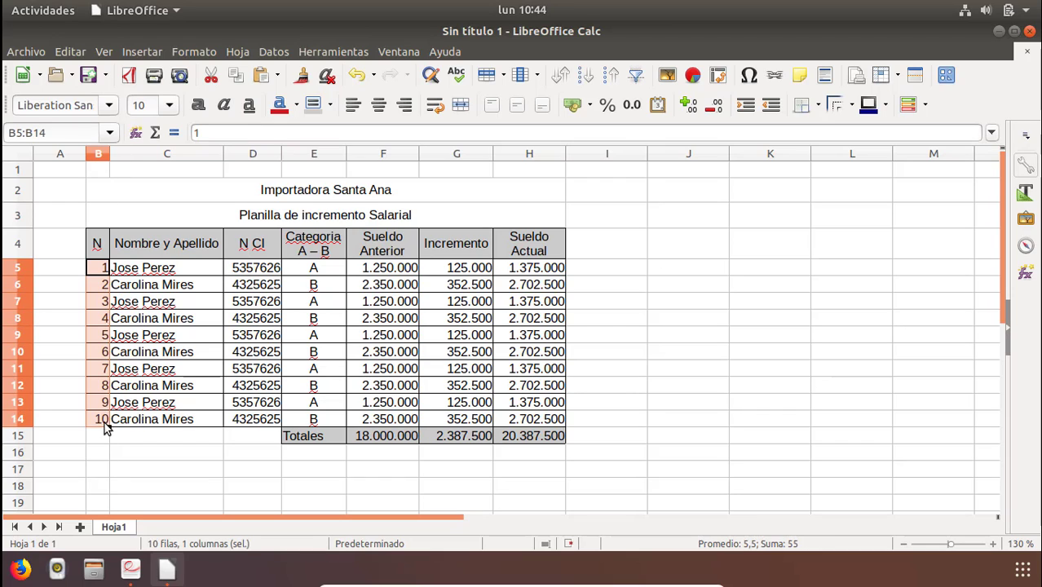
pyautogui.click(378, 105)
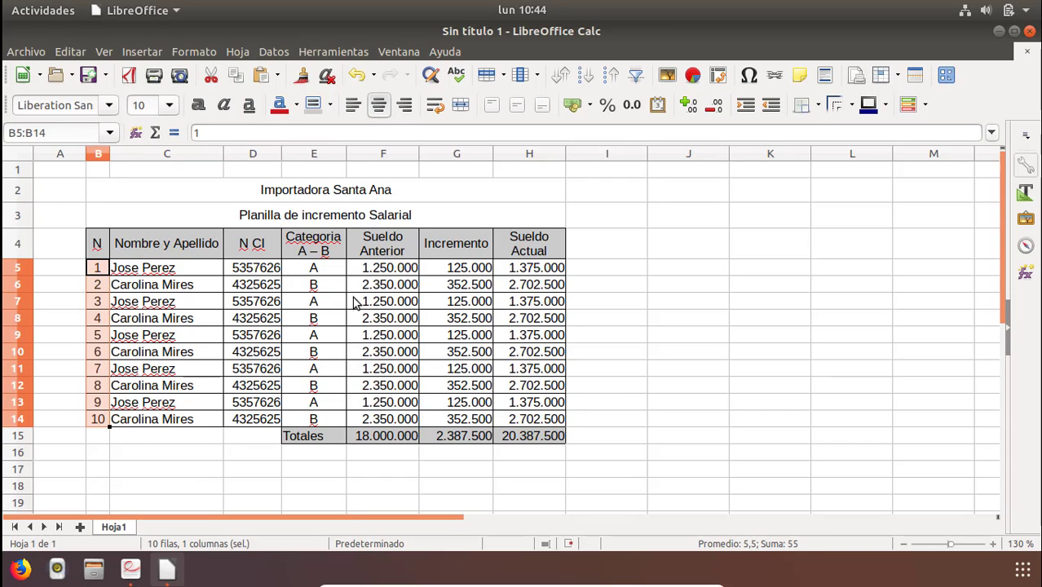
pyautogui.click(513, 385)
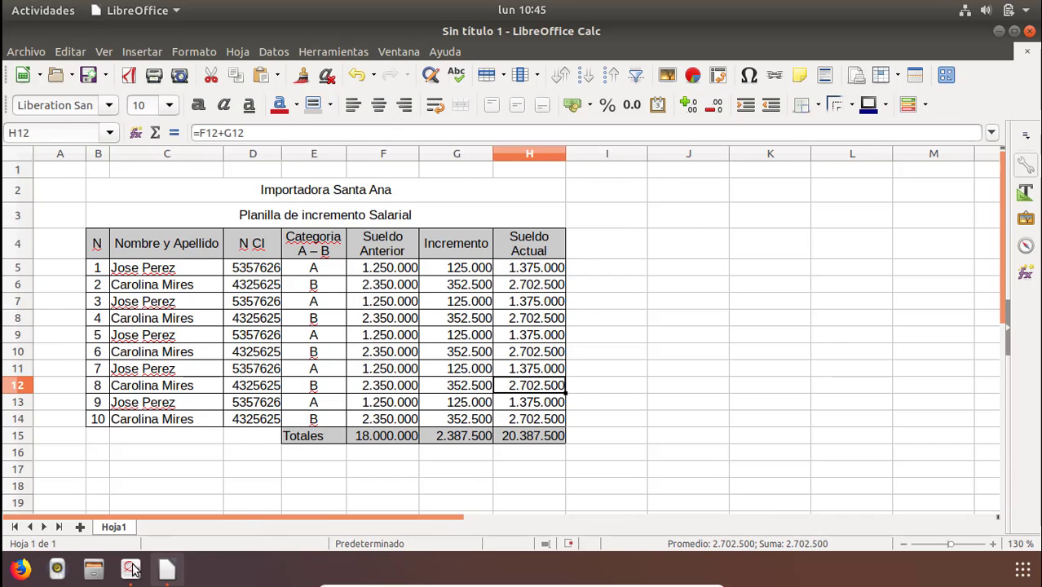
# Review the next exercise in the PDF, the Movimiento de Cta. Cte. deposits and withdrawals table.
pyautogui.click(131, 568)
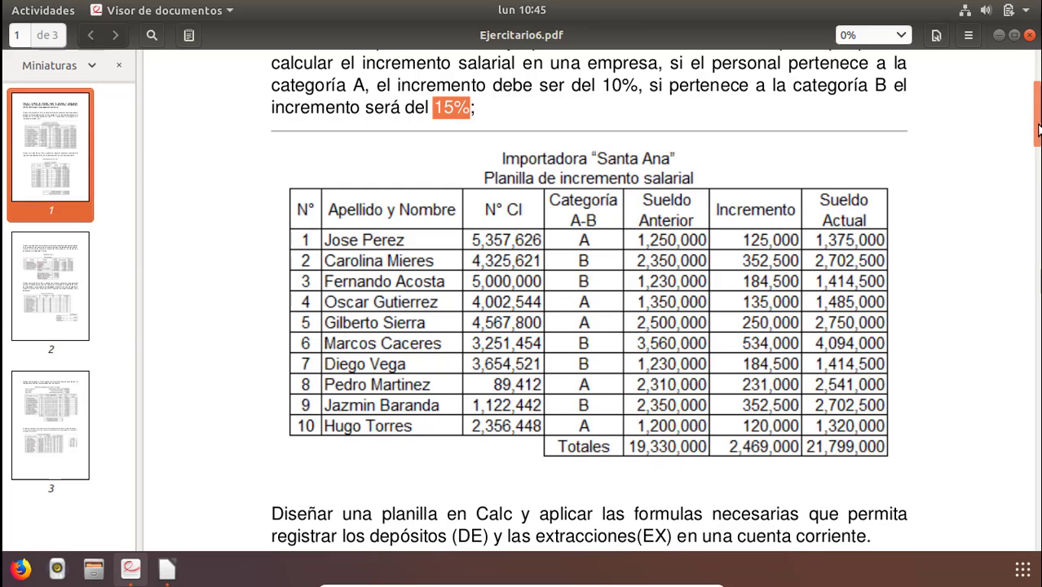
pyautogui.scroll(-5, 1039, 137)
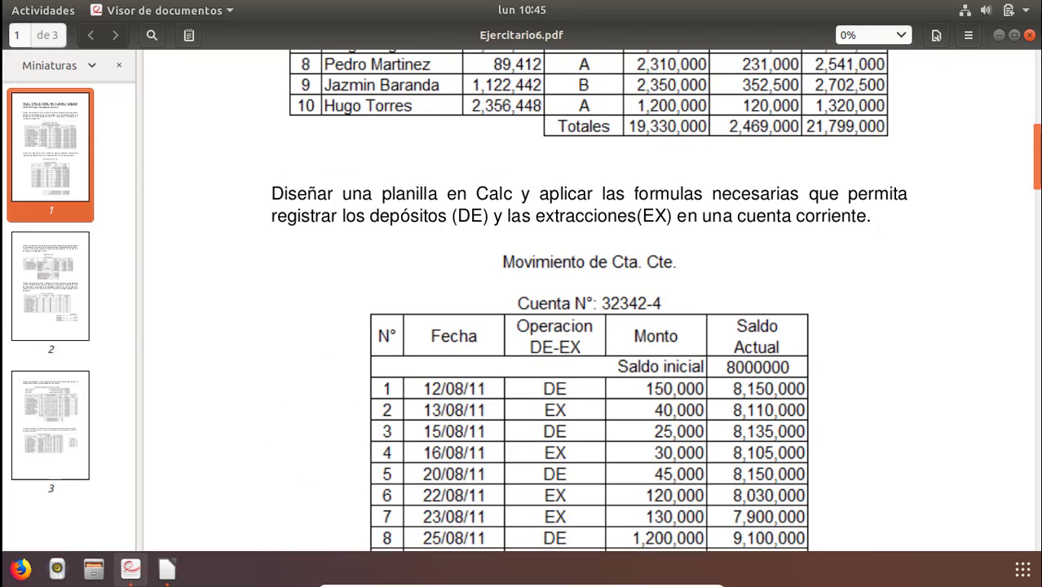
pyautogui.scroll(-2, 589, 300)
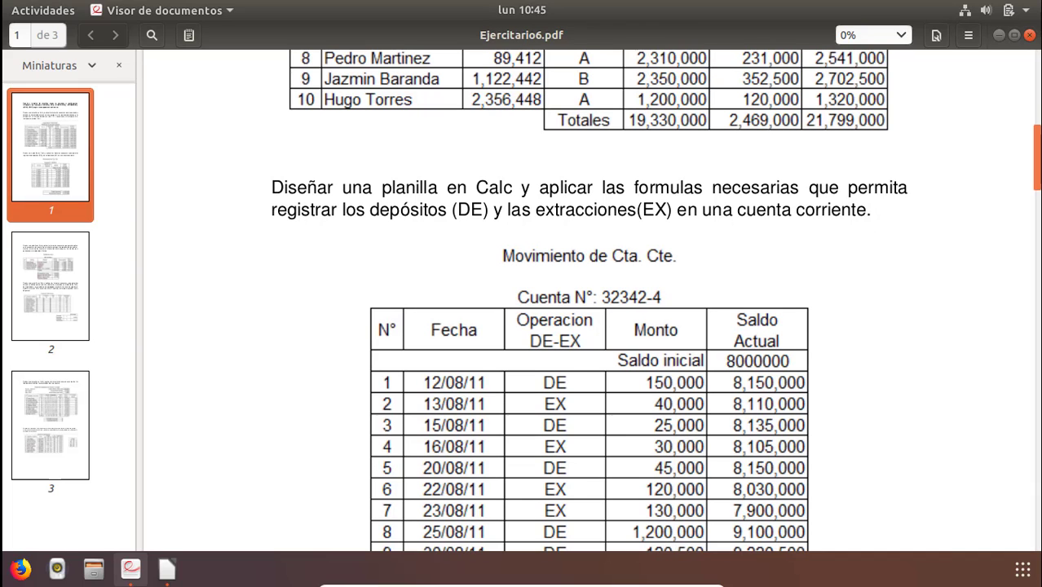
pyautogui.scroll(-3, 671, 188)
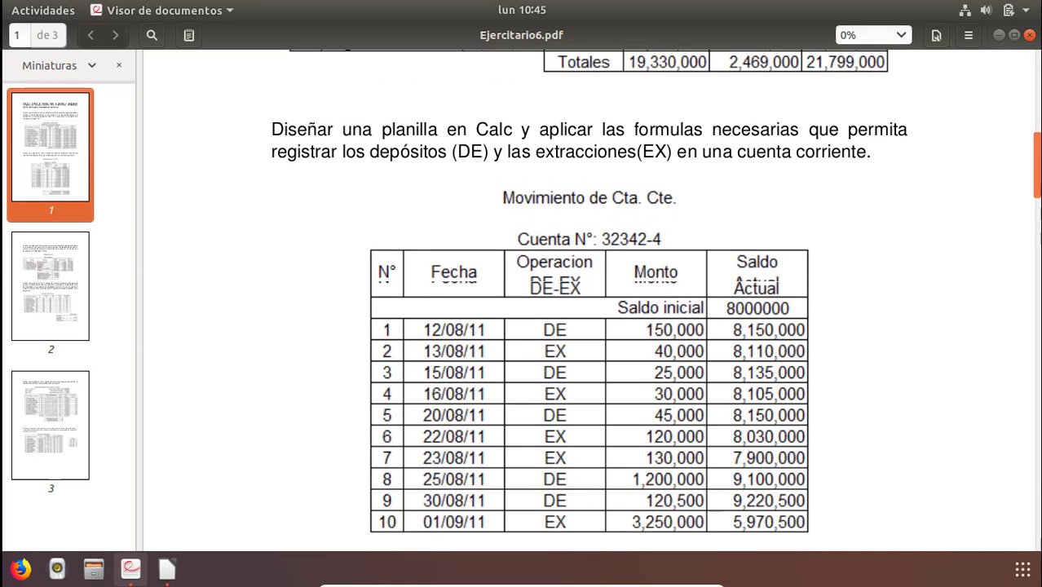
pyautogui.doubleClick(472, 146)
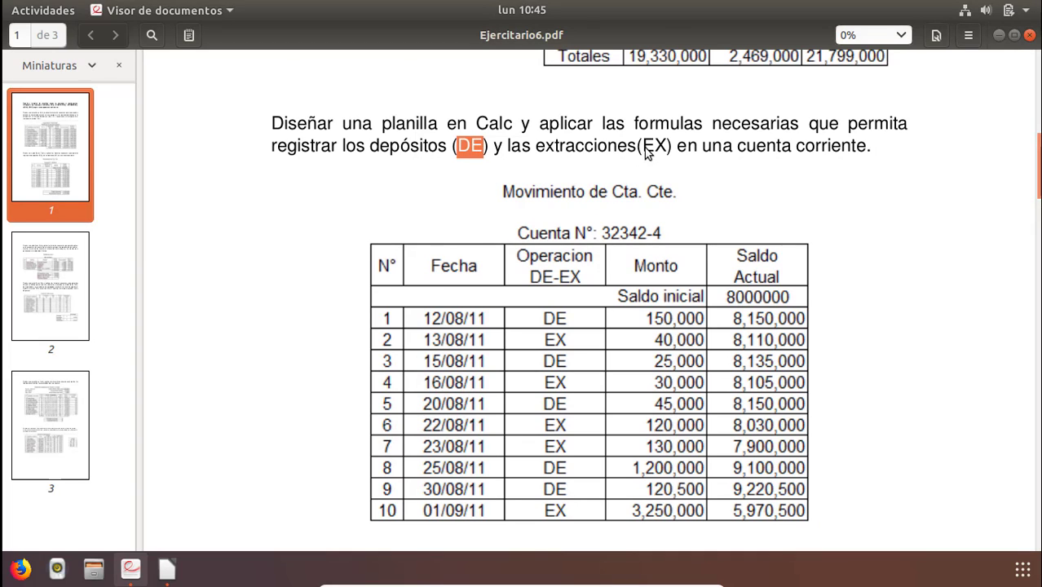
pyautogui.moveTo(643, 145); pyautogui.dragTo(668, 149)
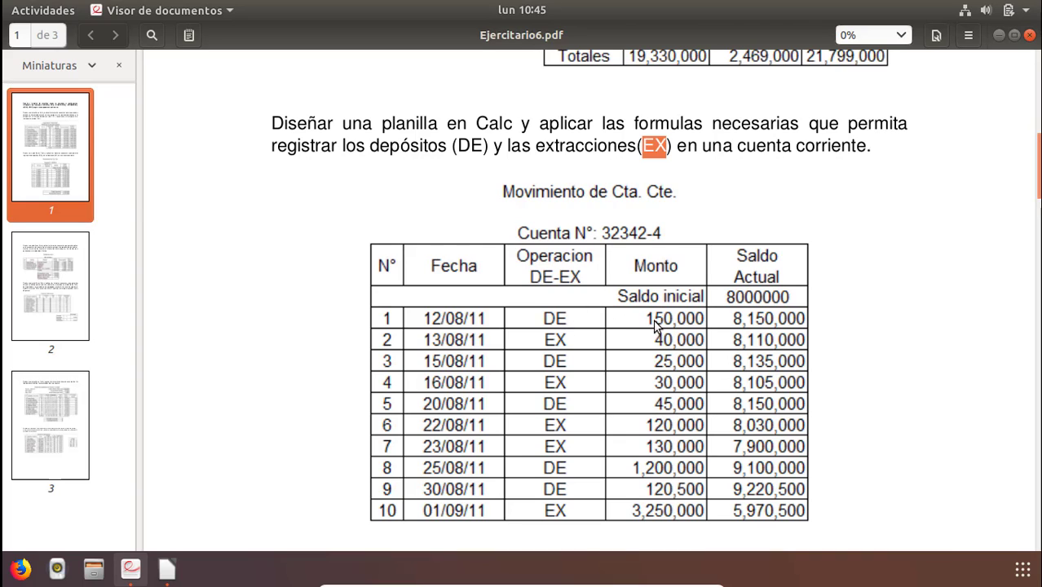
pyautogui.click(733, 298)
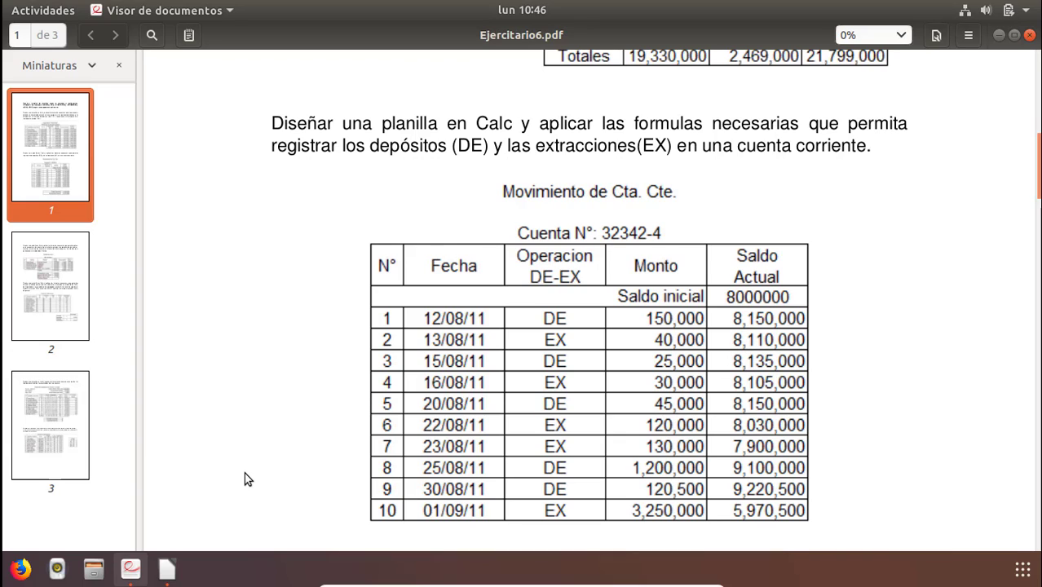
pyautogui.click(167, 568)
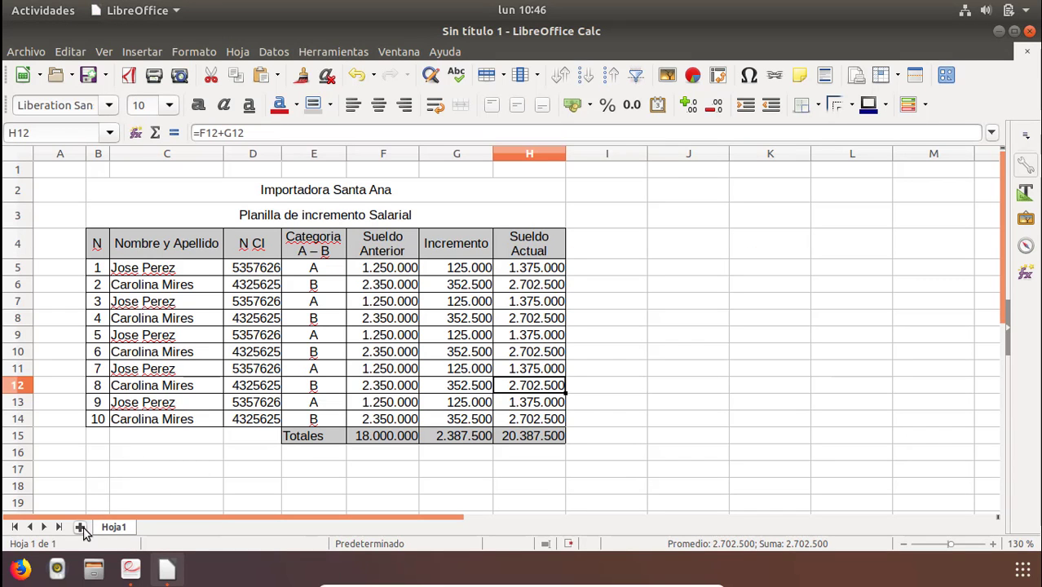
# Add a new sheet Hoja2 to the workbook and select its cell B2.
pyautogui.click(81, 529)
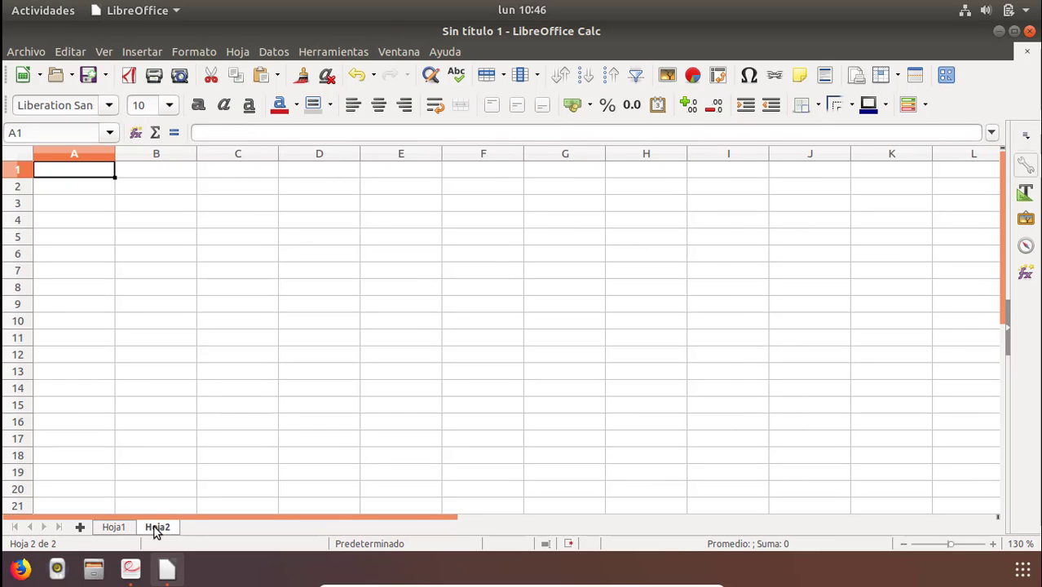
pyautogui.click(113, 528)
pyautogui.click(310, 338)
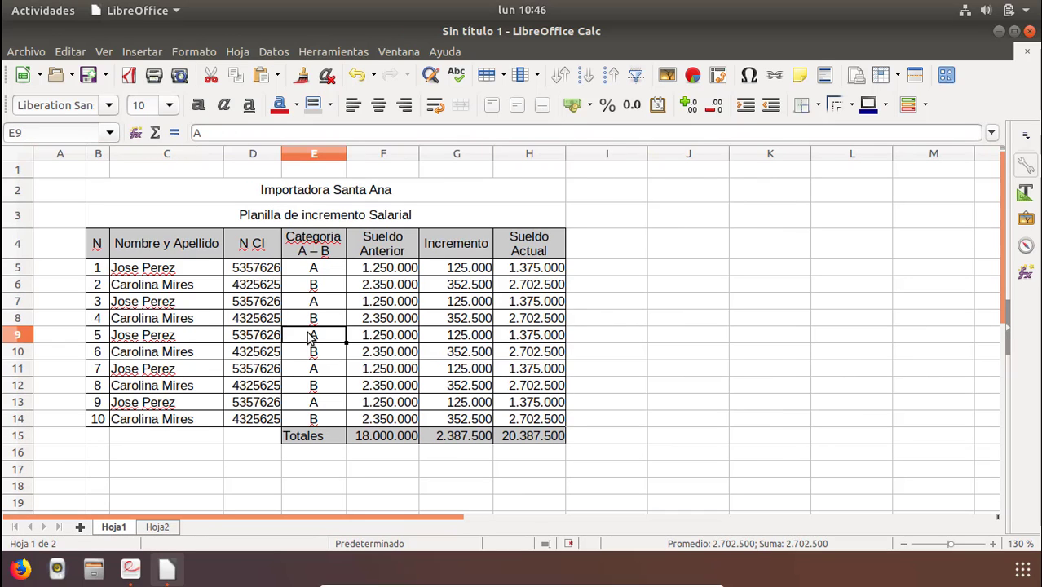
pyautogui.click(159, 528)
pyautogui.click(216, 221)
pyautogui.click(135, 189)
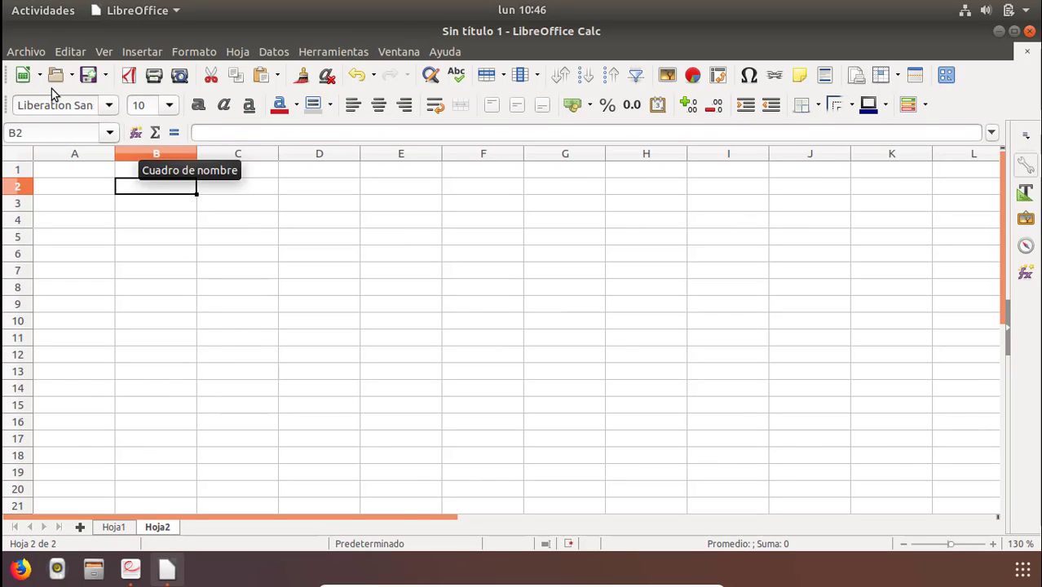
# Save the workbook in Documentos as Ejercitario6.ods in ODF spreadsheet format.
pyautogui.click(31, 52)
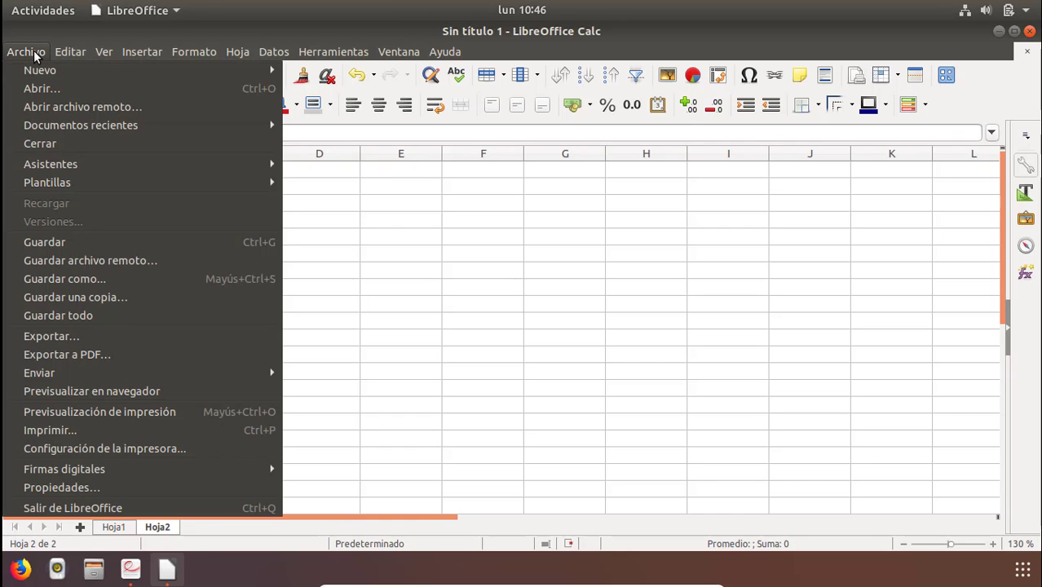
pyautogui.click(57, 241)
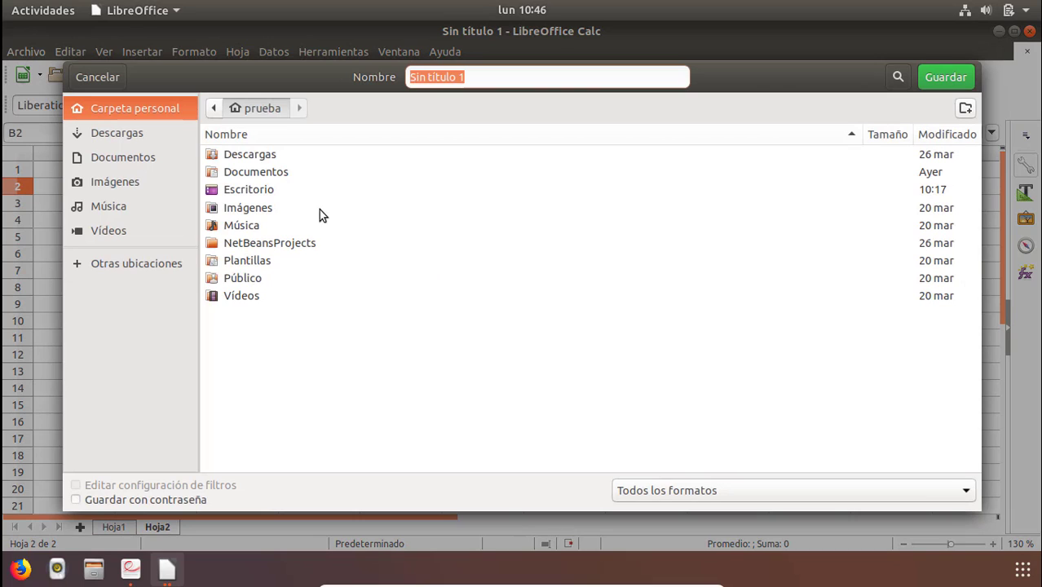
pyautogui.doubleClick(249, 173)
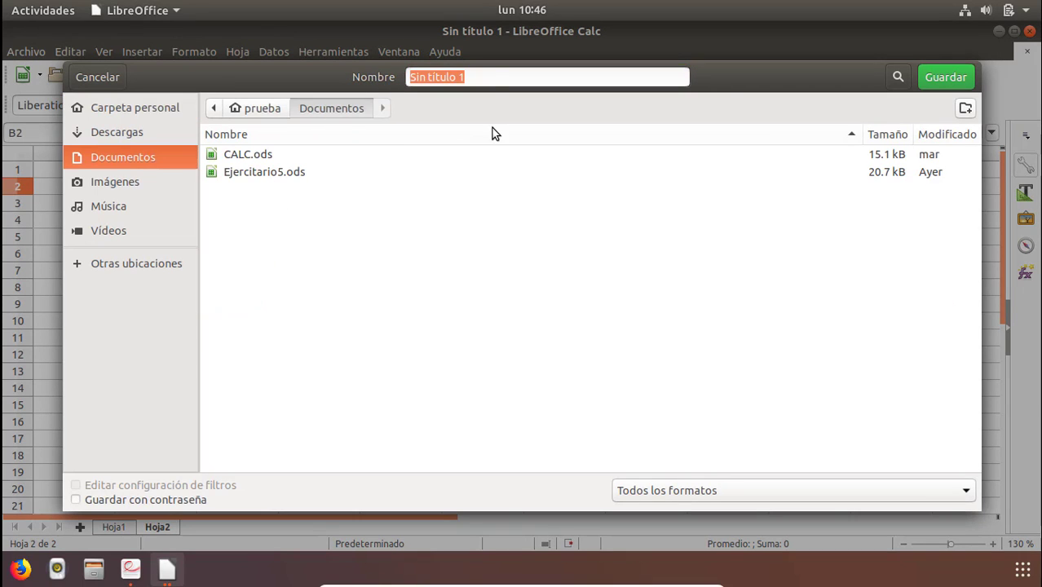
pyautogui.write('Ejercitario5.ods')
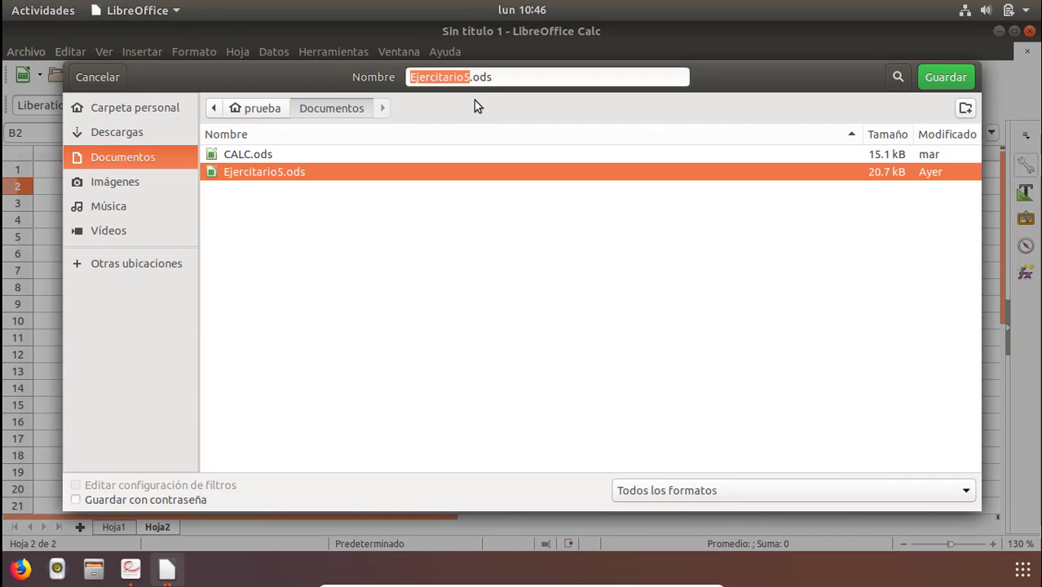
pyautogui.click(469, 76)
pyautogui.press('BackSpace')
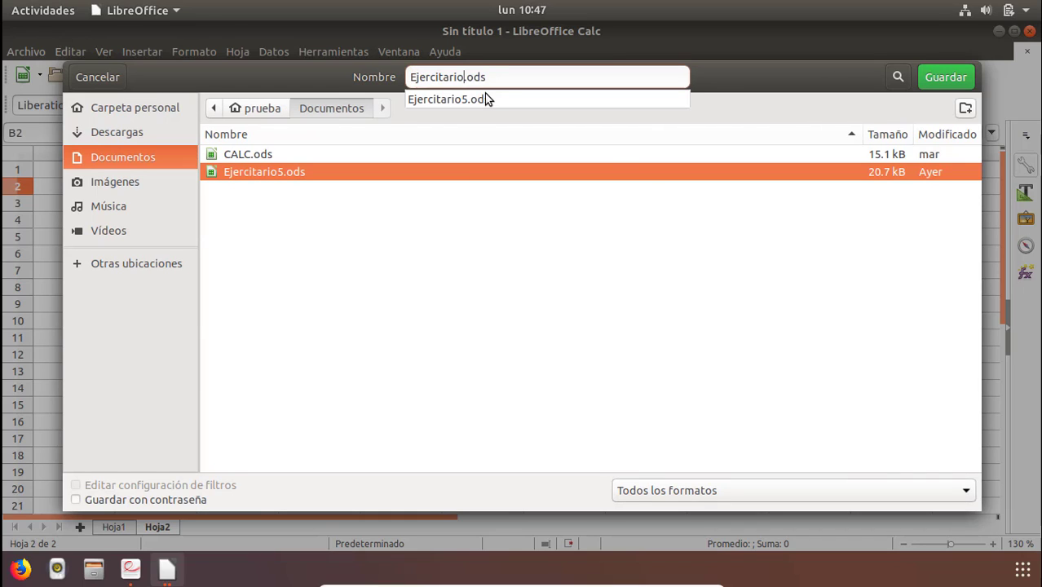
pyautogui.write('5')
pyautogui.press('BackSpace')
pyautogui.write('6')
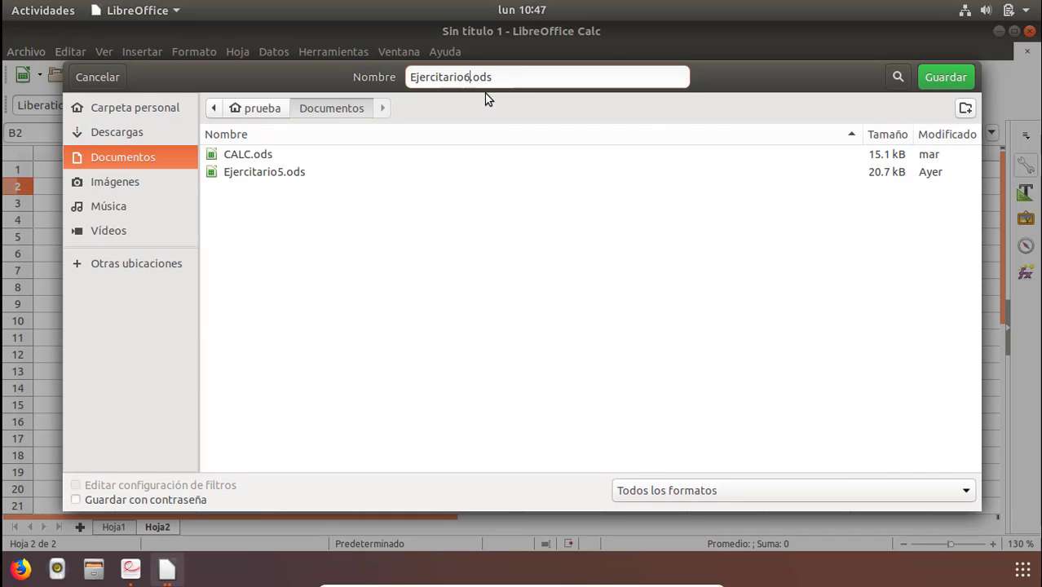
pyautogui.click(971, 489)
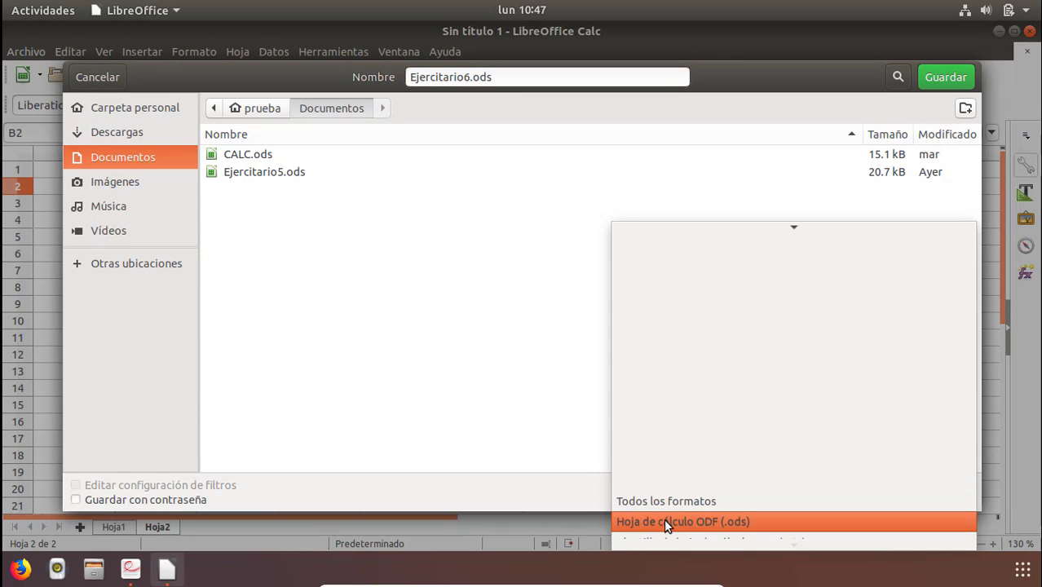
pyautogui.click(642, 524)
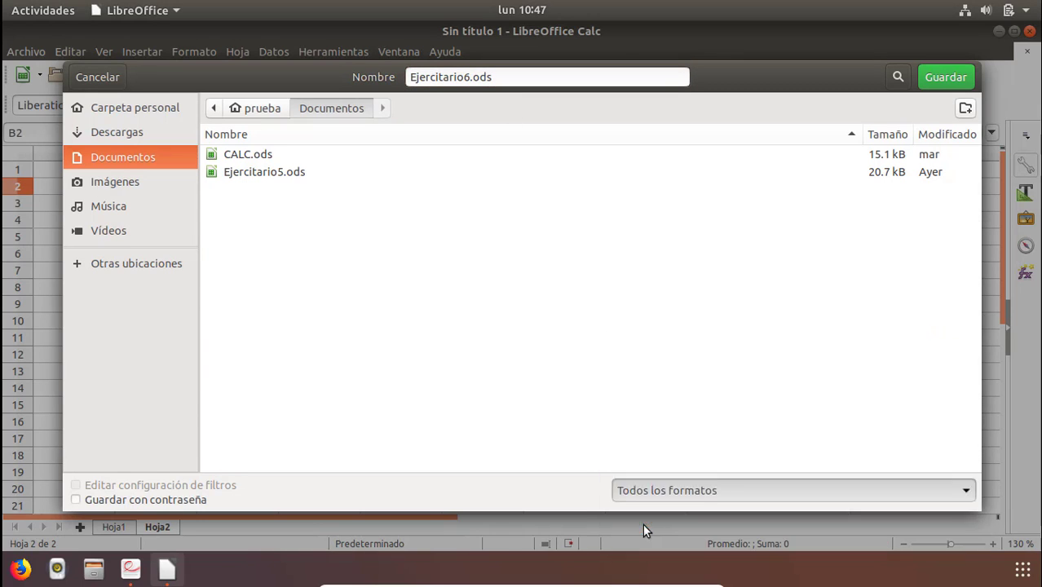
pyautogui.click(930, 76)
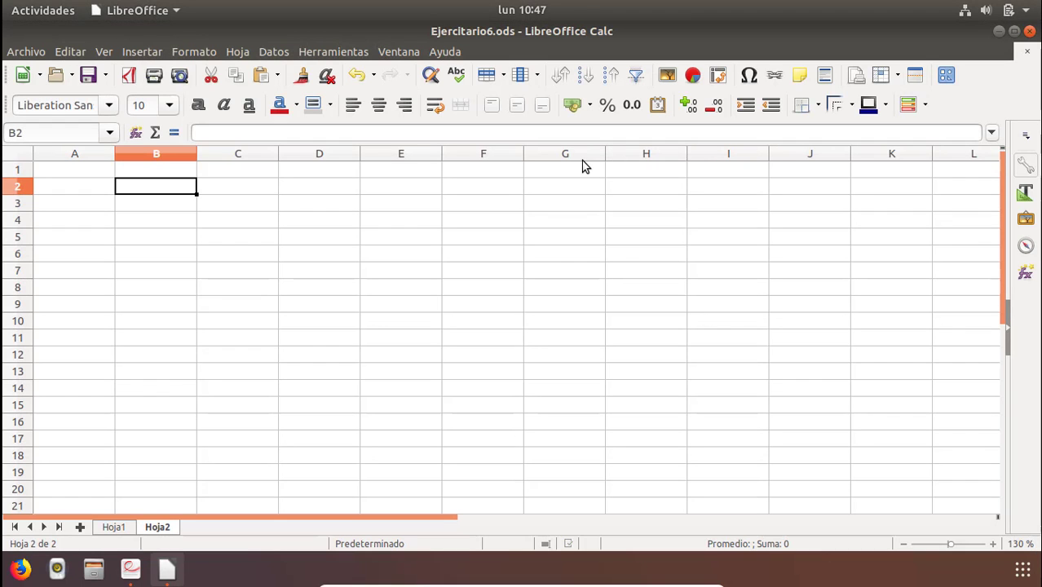
pyautogui.click(114, 527)
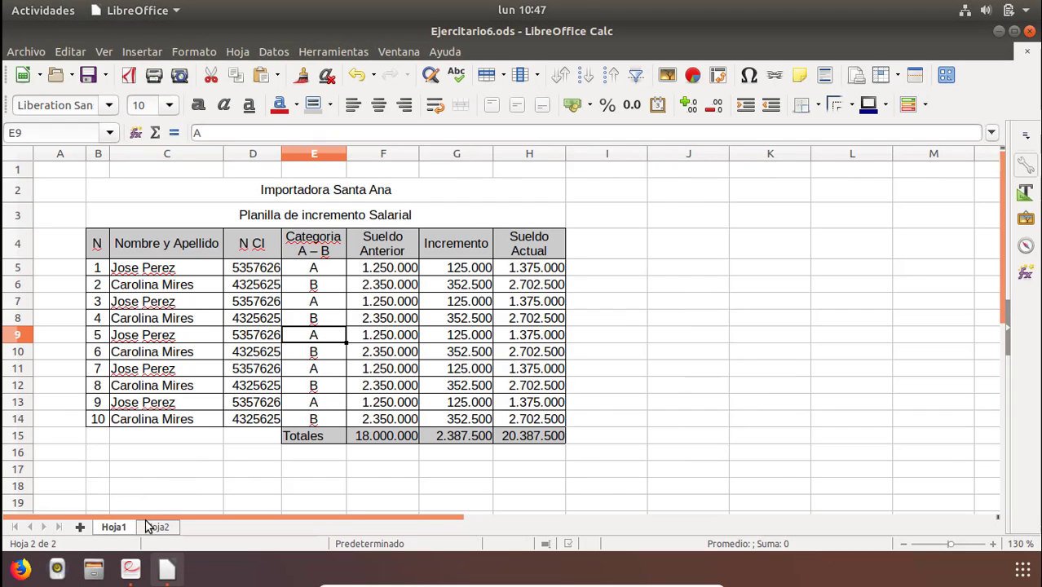
pyautogui.click(165, 526)
pyautogui.click(118, 526)
pyautogui.click(228, 487)
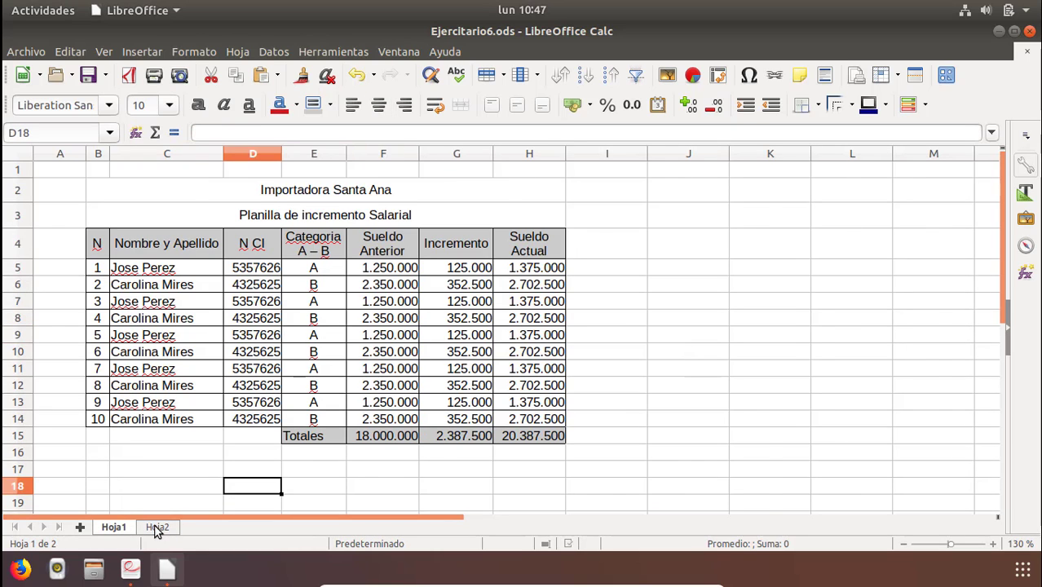
pyautogui.click(154, 528)
pyautogui.click(108, 528)
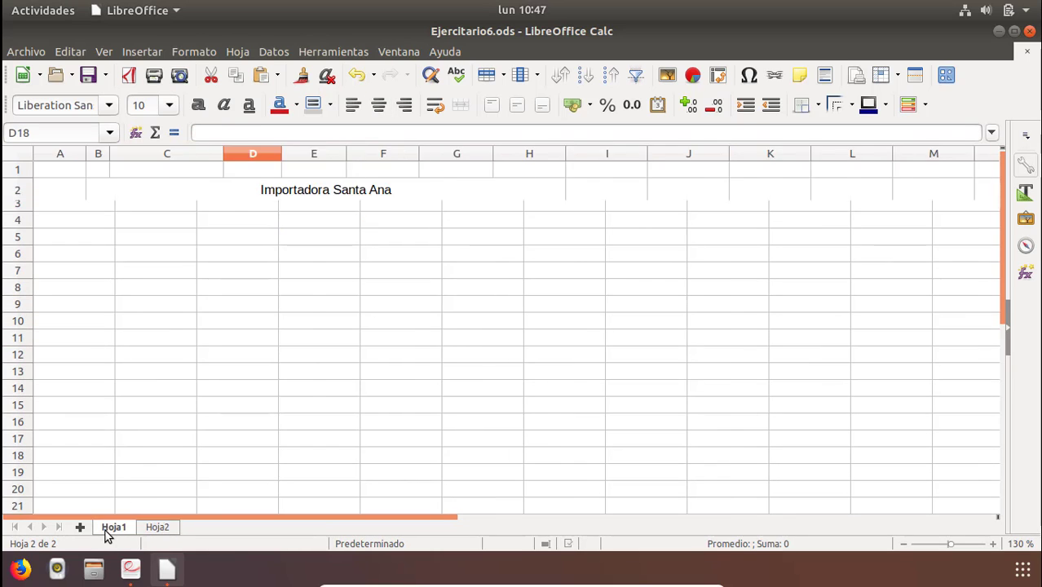
pyautogui.click(165, 526)
pyautogui.click(111, 529)
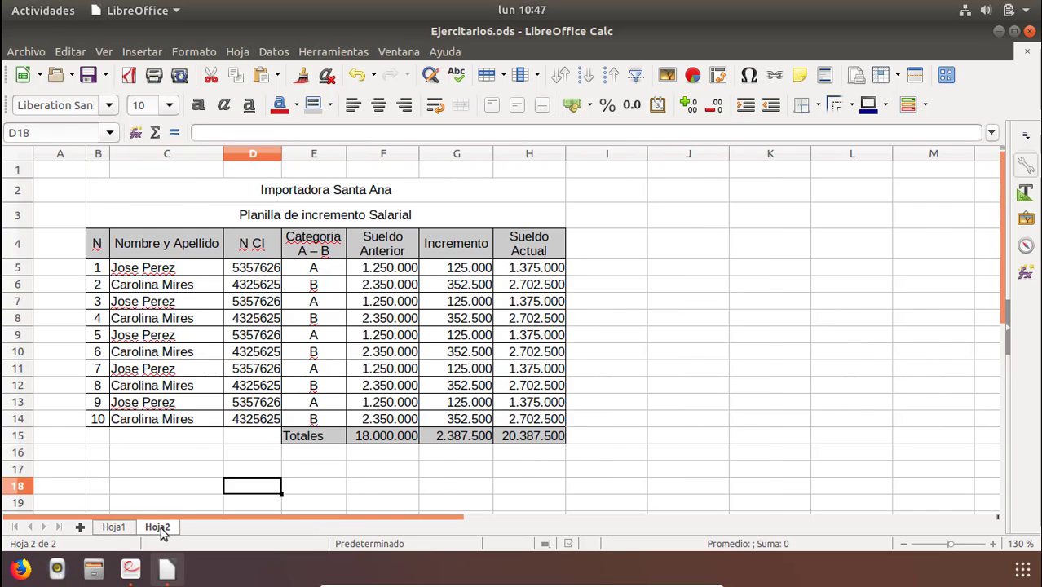
pyautogui.click(161, 528)
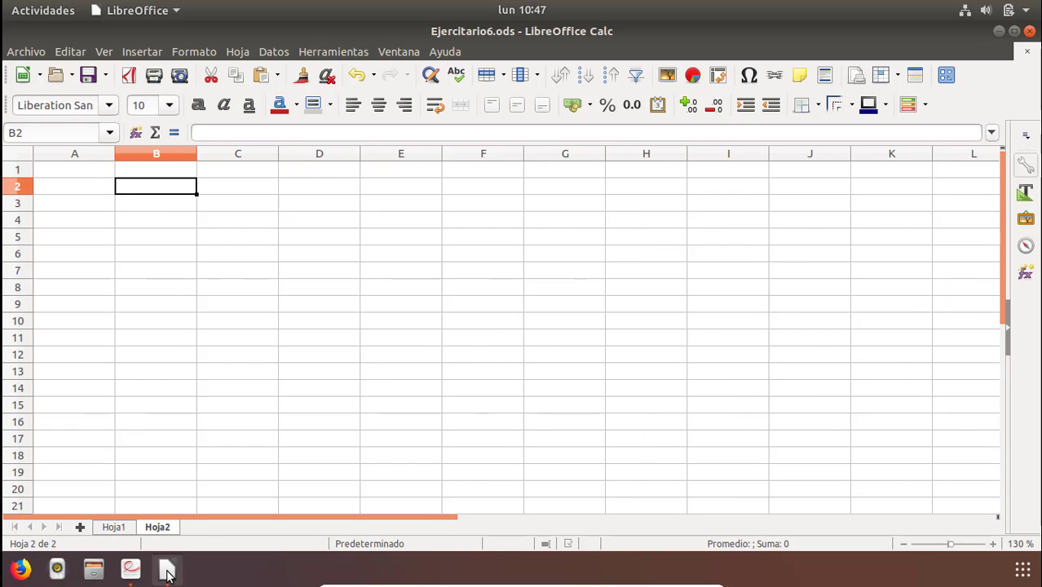
pyautogui.click(132, 571)
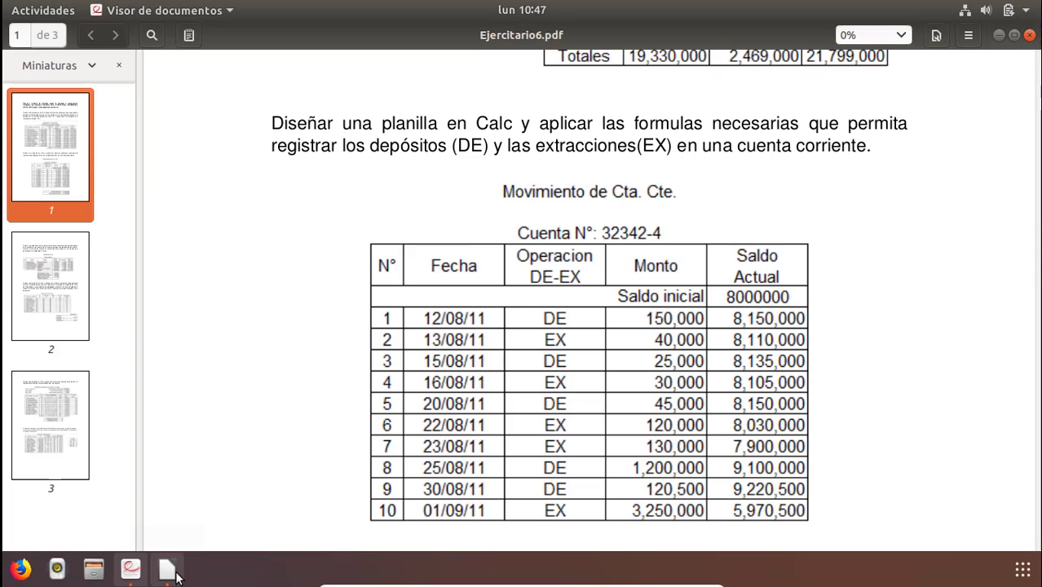
pyautogui.click(167, 569)
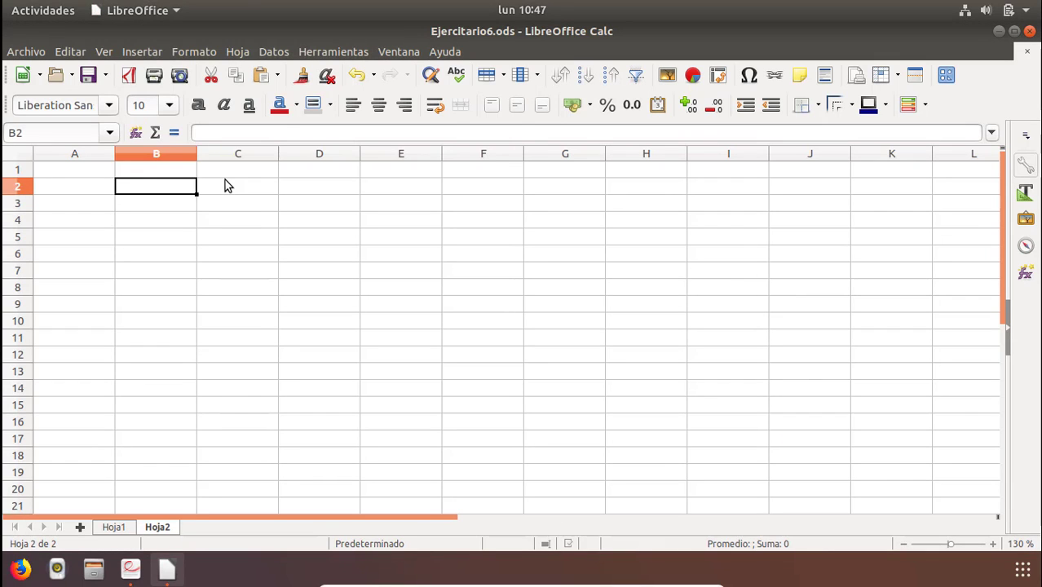
# Type the title Movimiento de Cta, Cte into cell B2 of Hoja2.
pyautogui.write('Movimiento de ')
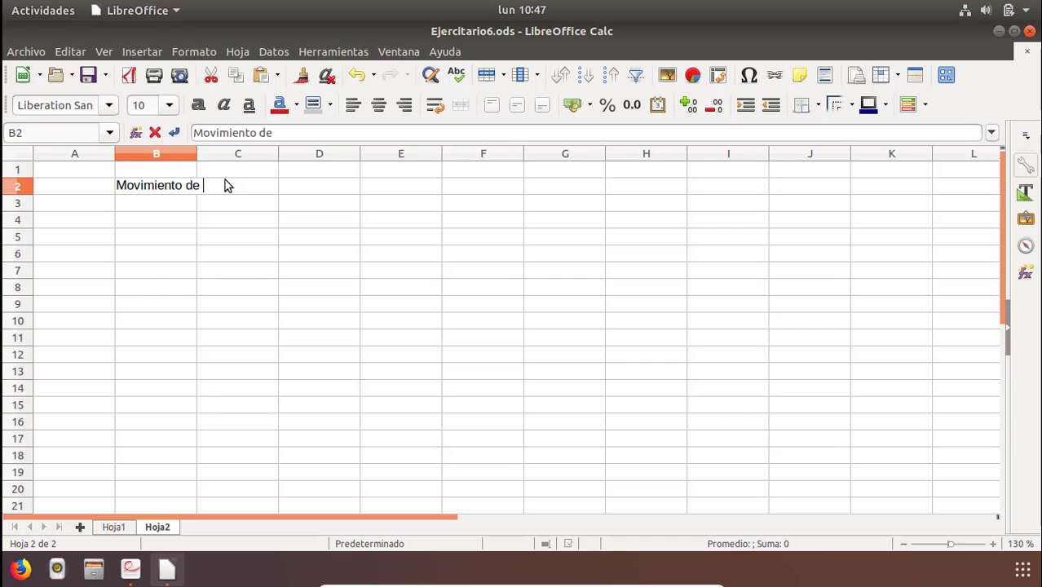
pyautogui.write('Cta, Cte.')
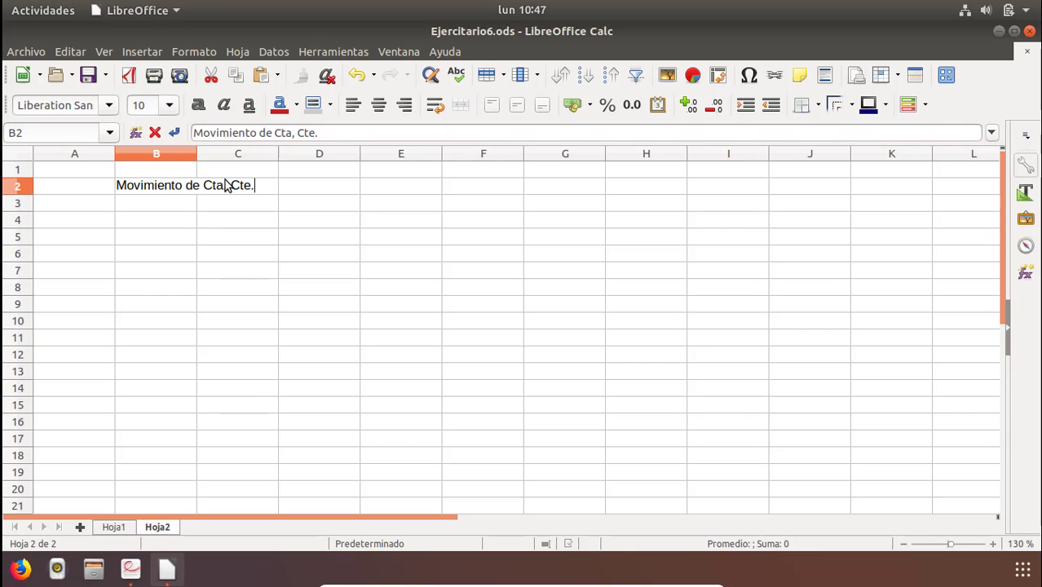
pyautogui.press('Left')
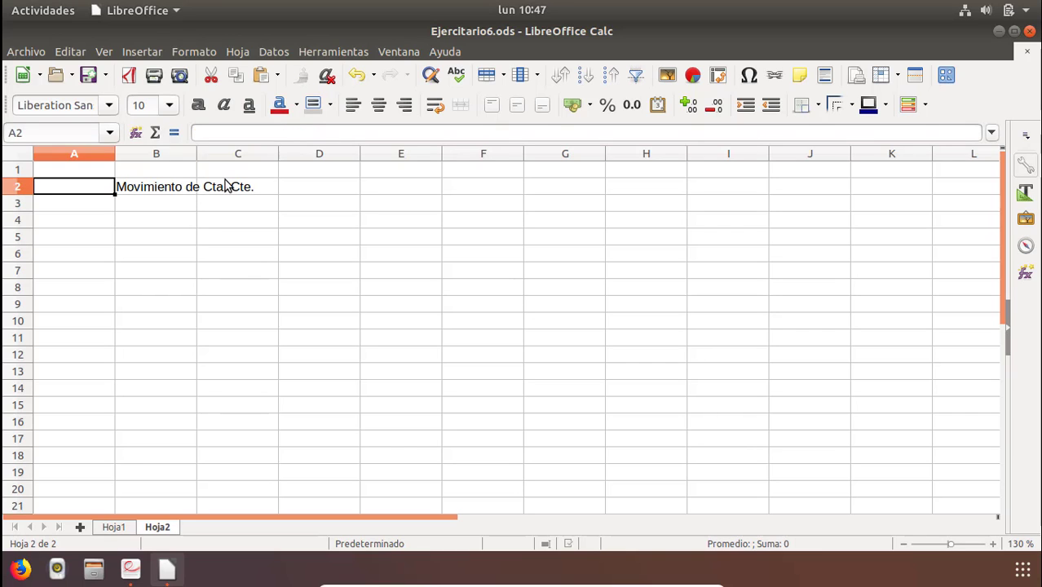
pyautogui.press('Right')
pyautogui.write('2')
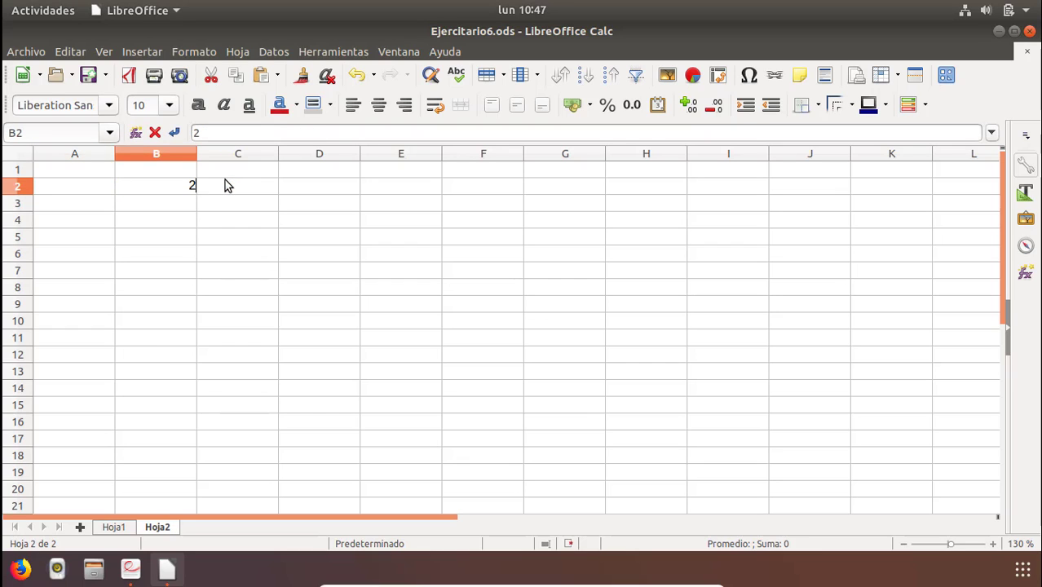
pyautogui.press('Return')
pyautogui.hotkey('ctrl', 'z')
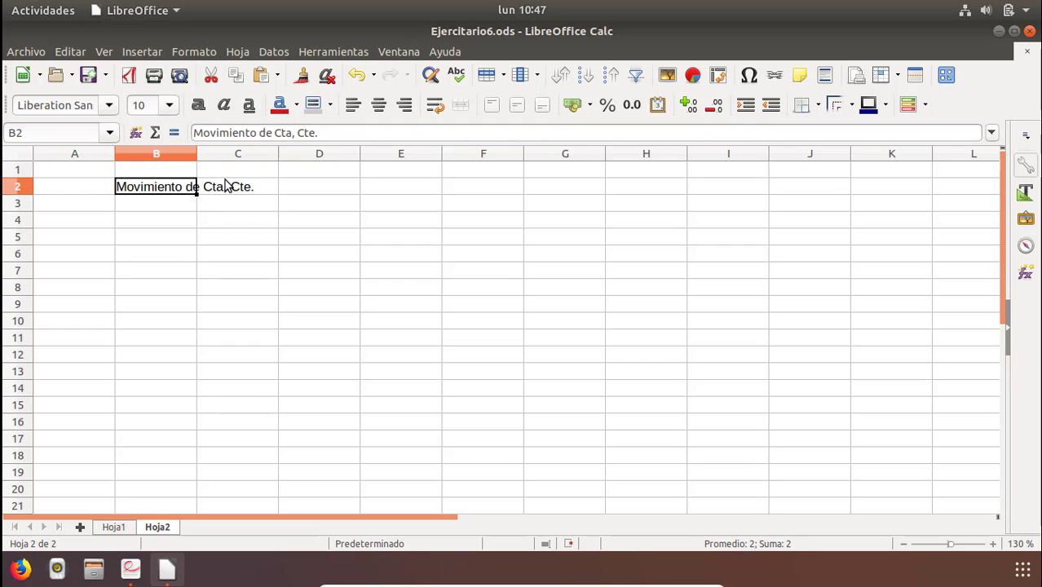
# Correct the B2 title to Movimiento de Cta. Cte.
pyautogui.doubleClick(226, 183)
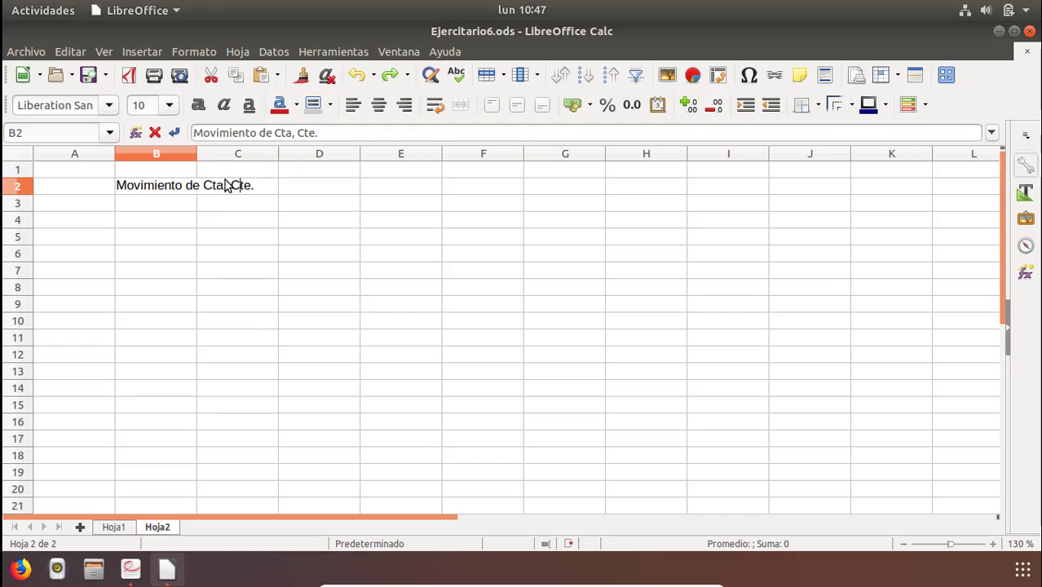
pyautogui.press('BackSpace')
pyautogui.write('.')
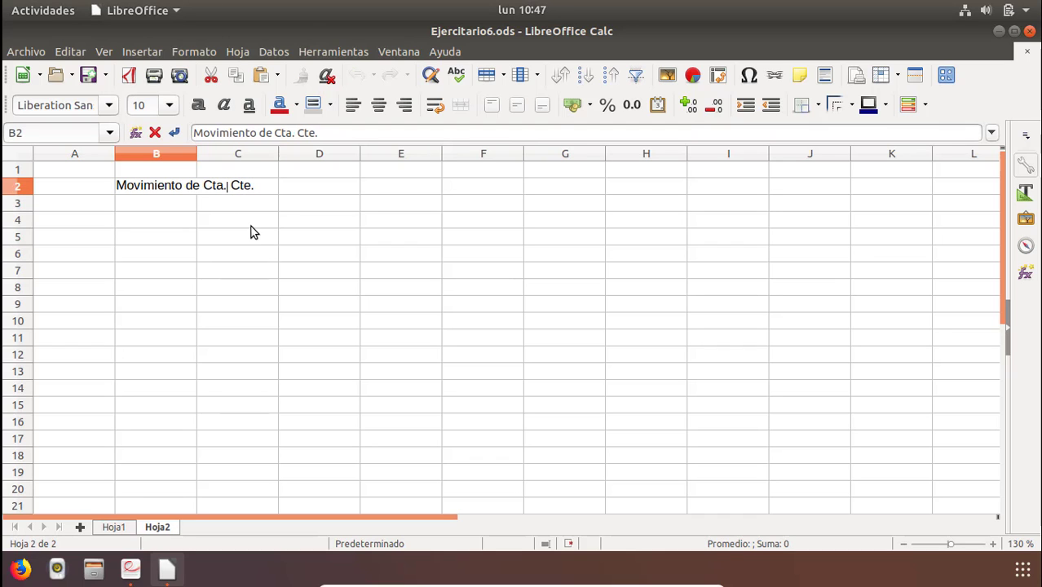
pyautogui.press('Return')
# Check the PDF, then enter the heading Cuenta Cte. Numero: followed by the account number in B3.
pyautogui.hotkey('alt', 'Tab')
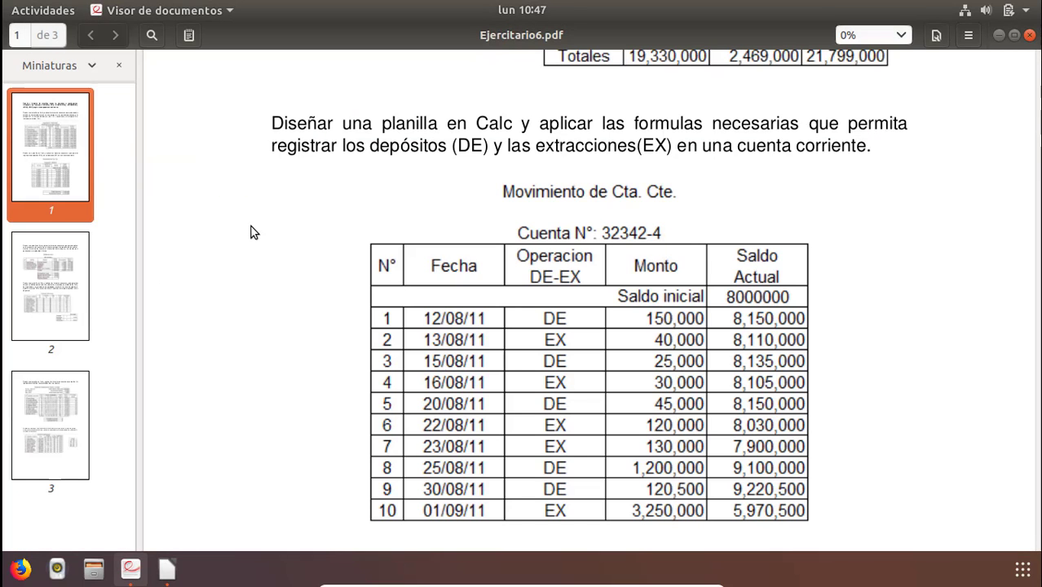
pyautogui.hotkey('alt', 'Tab')
pyautogui.write('Cu')
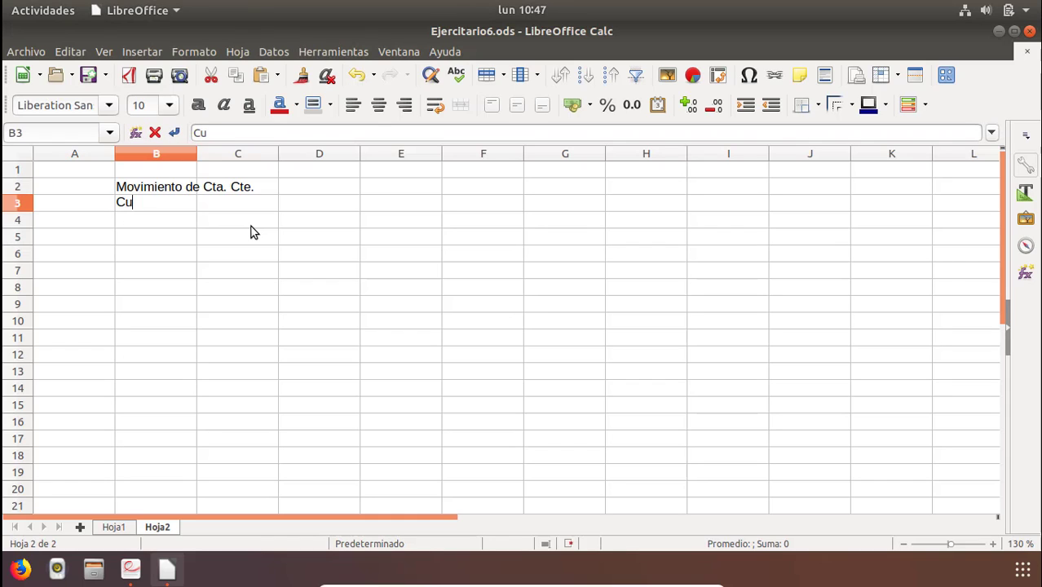
pyautogui.write('enta Cte')
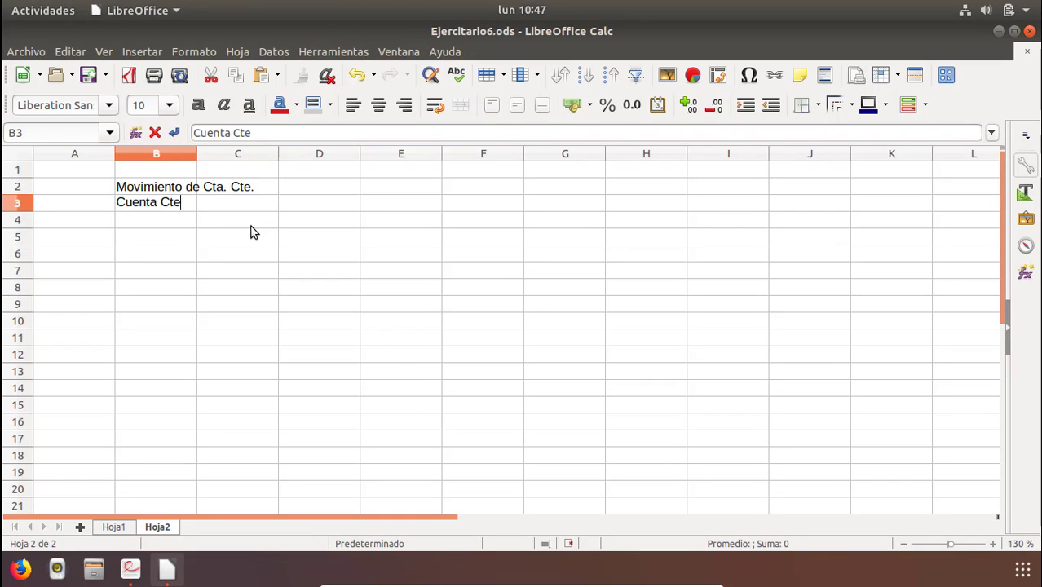
pyautogui.write('. Numero: ')
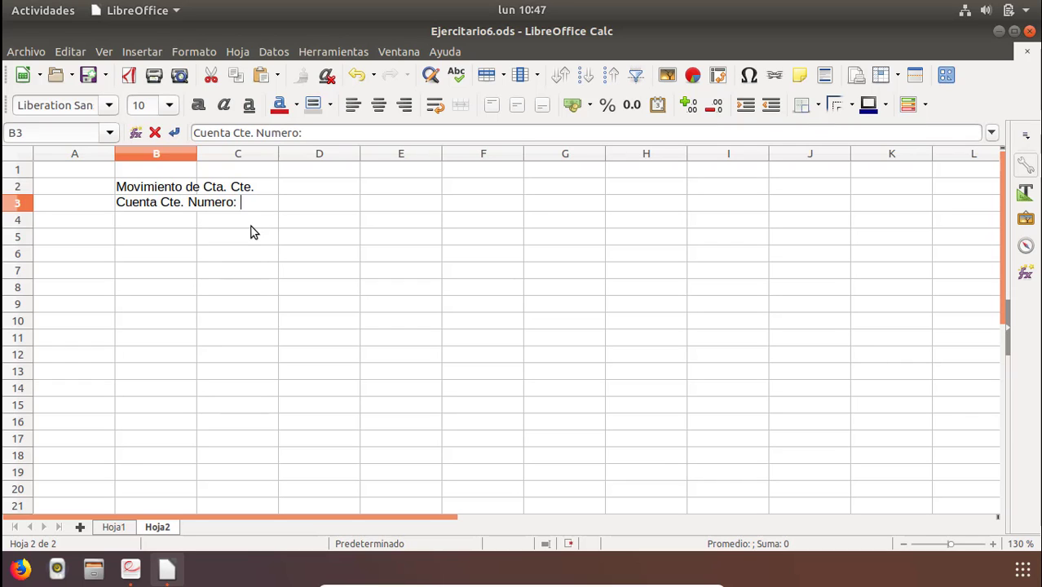
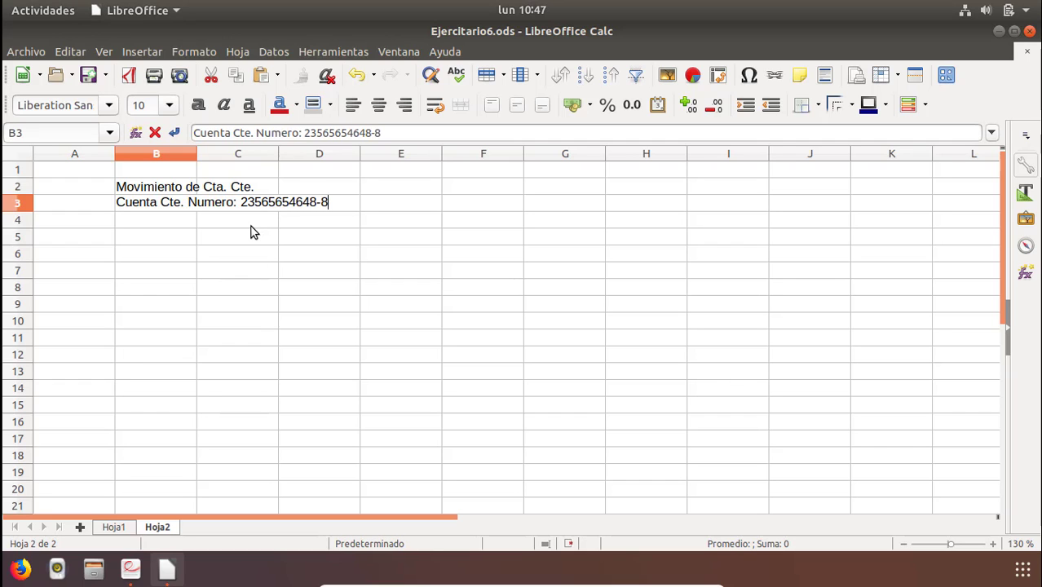
pyautogui.press('Return')
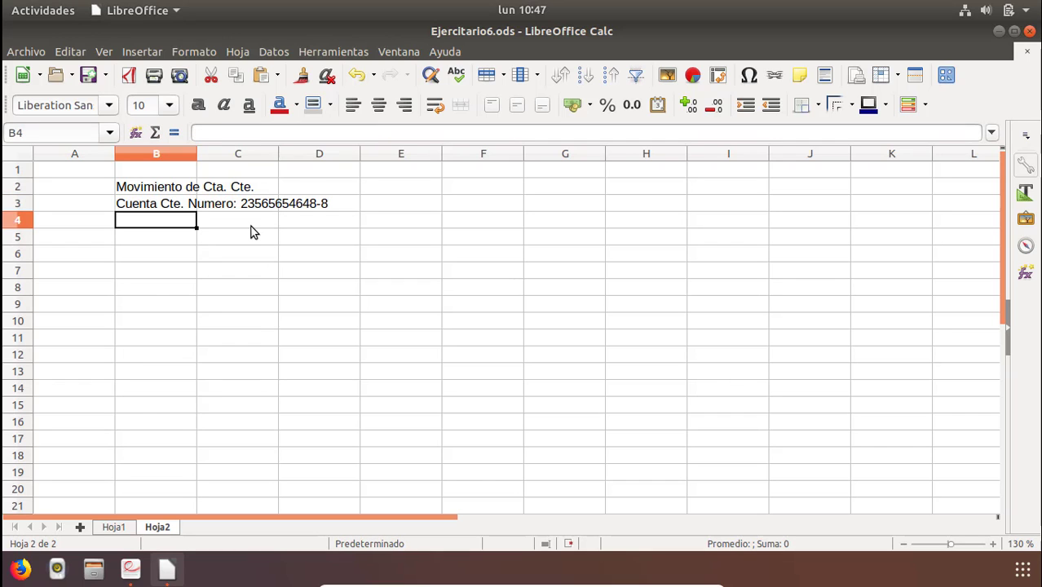
# Consult the PDF table, then enter the column headers Numero in B4 and Fecha in C4.
pyautogui.hotkey('alt', 'Tab')
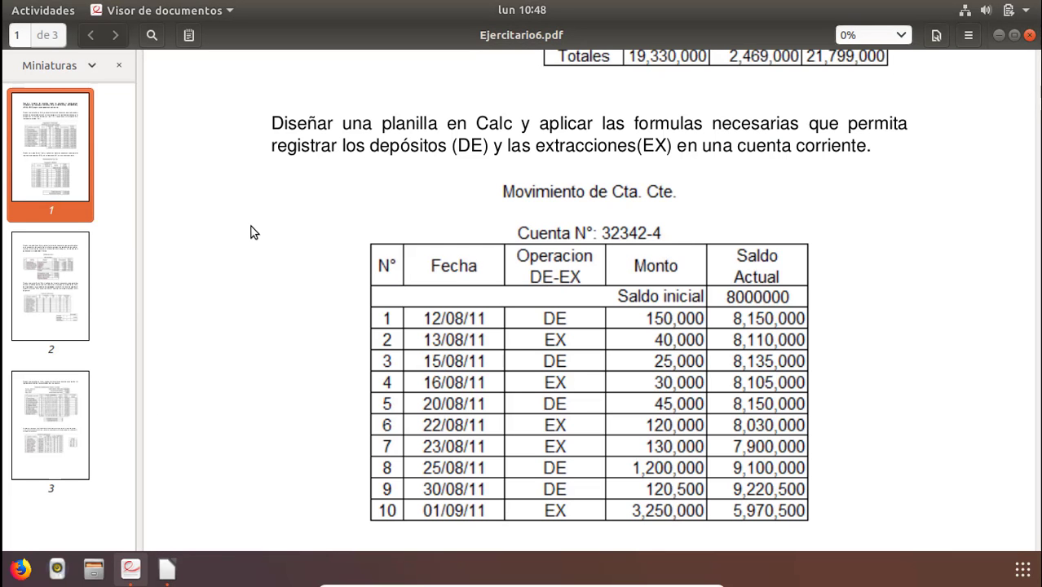
pyautogui.hotkey('alt', 'Tab')
pyautogui.hotkey('alt', 'Tab')
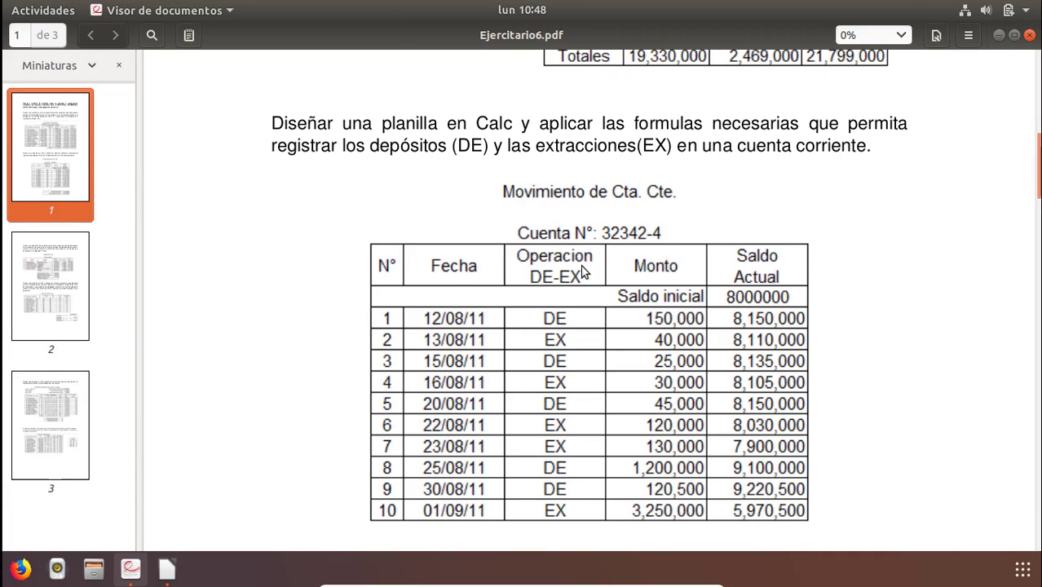
pyautogui.click(167, 569)
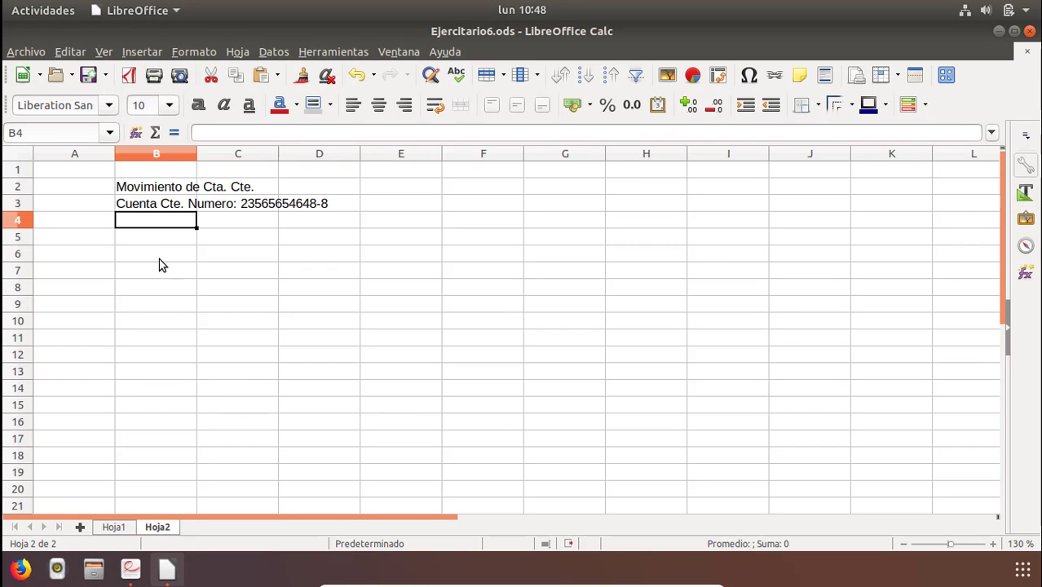
pyautogui.write('Nu')
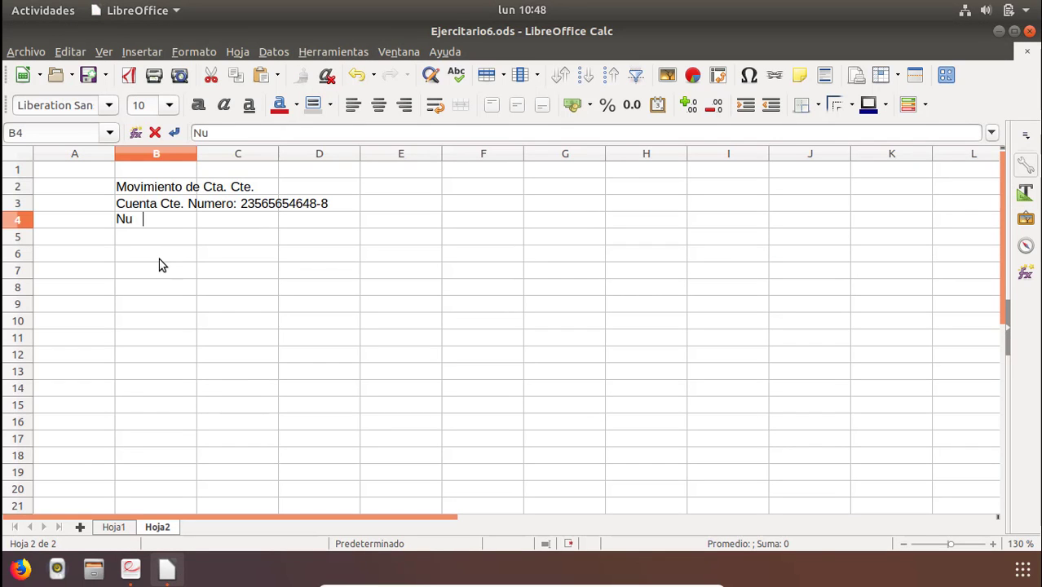
pyautogui.write('mero')
pyautogui.press('Tab')
pyautogui.write('FEch')
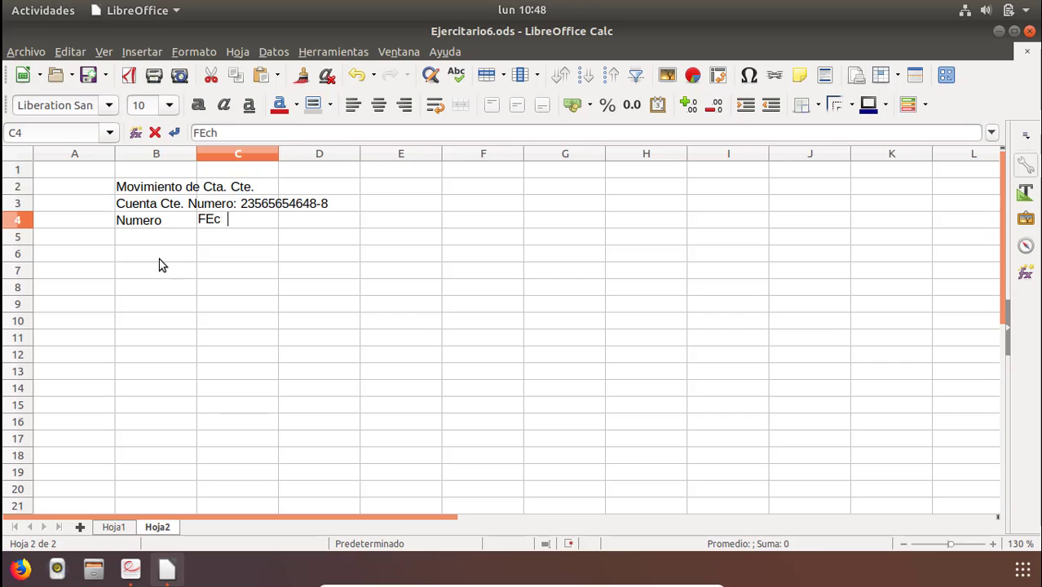
pyautogui.press('BackSpace')
pyautogui.press('BackSpace')
pyautogui.press('BackSpace')
pyautogui.write('ecah')
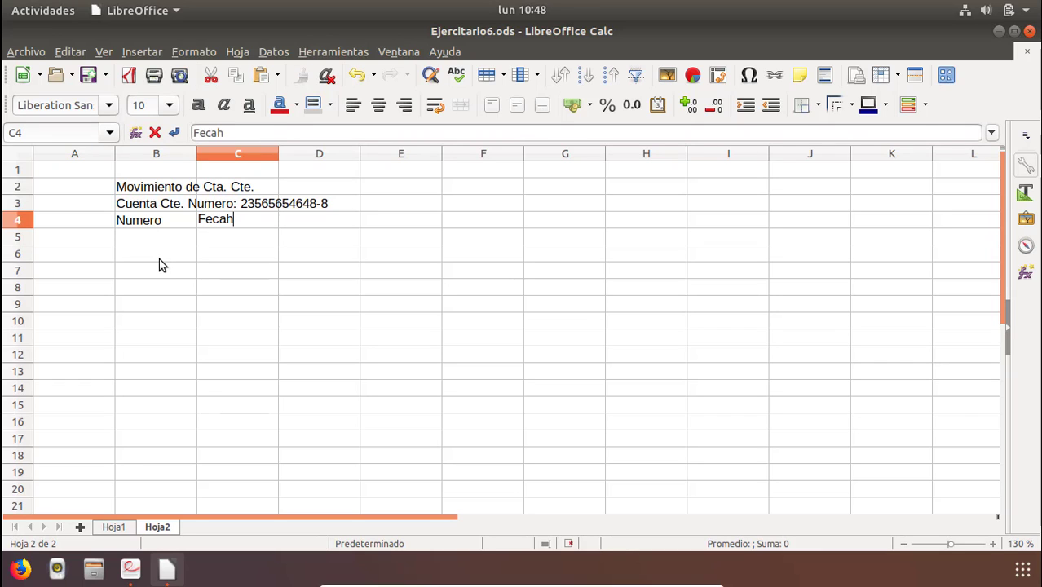
pyautogui.press('BackSpace')
pyautogui.press('BackSpace')
pyautogui.write('ha')
pyautogui.press('Tab')
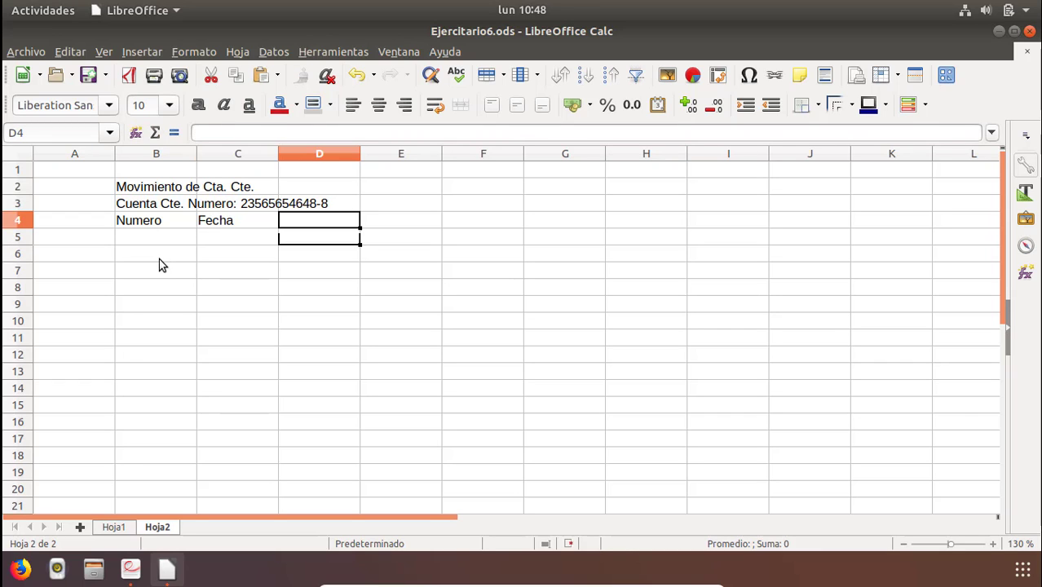
# Enter the two-line column header Operacion / EX-DE in D4.
pyautogui.write('Operacion')
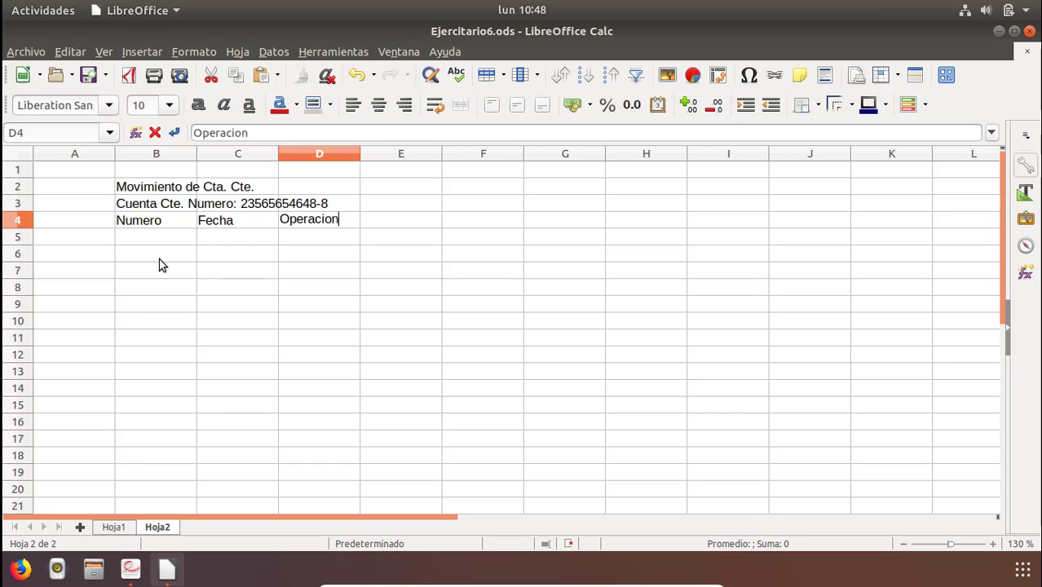
pyautogui.hotkey('ctrl', 'Return')
pyautogui.write('EX-DE')
pyautogui.press('Return')
pyautogui.press('Up')
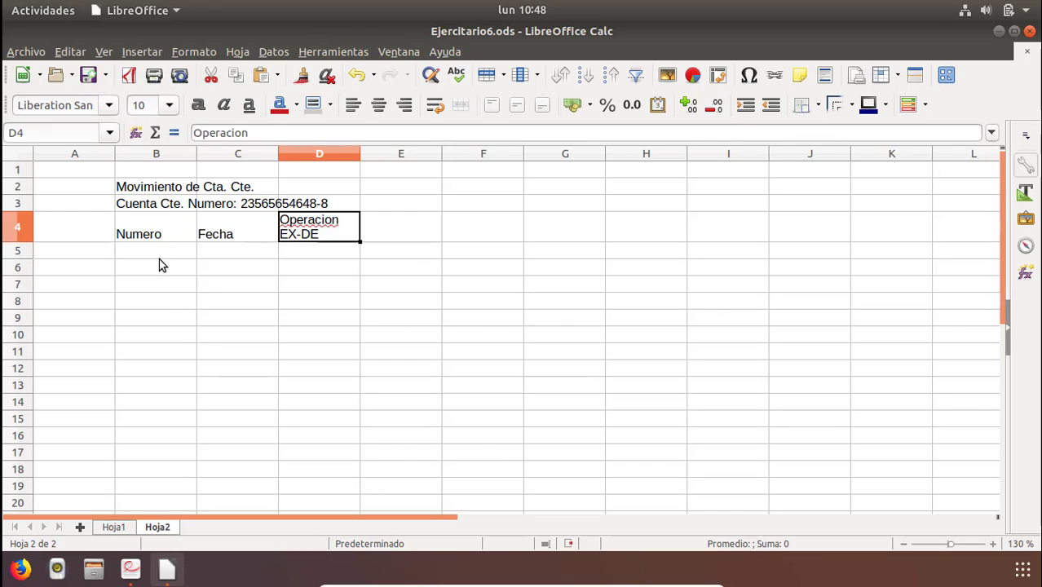
# Enter the column header Monto in E4.
pyautogui.hotkey('alt', 'Tab')
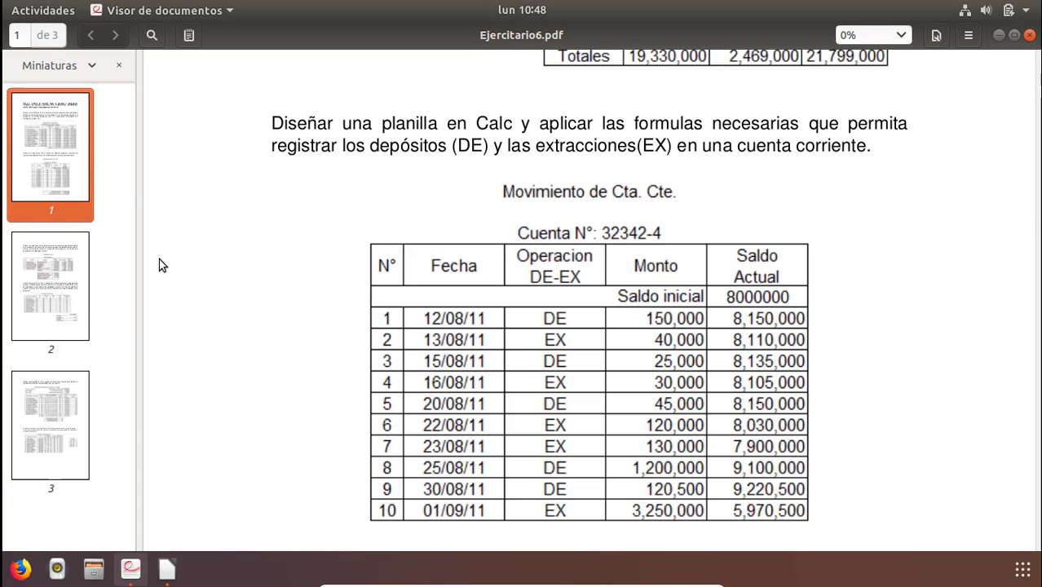
pyautogui.hotkey('alt', 'Tab')
pyautogui.press('Right')
pyautogui.write('Mmont')
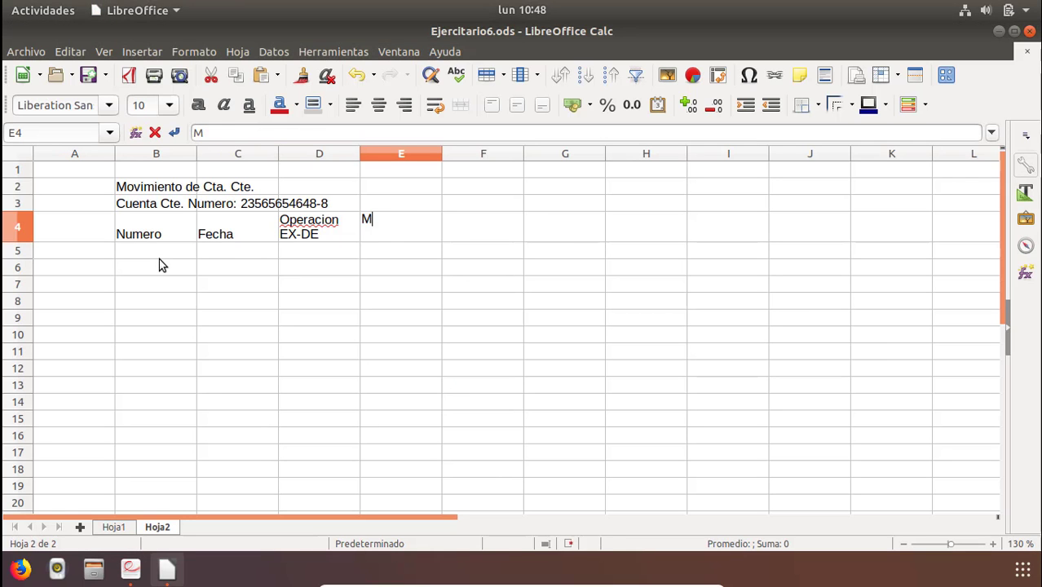
pyautogui.press('BackSpace')
pyautogui.press('BackSpace')
pyautogui.press('BackSpace')
pyautogui.write('onto')
pyautogui.press('Return')
pyautogui.press('Right')
pyautogui.press('Up')
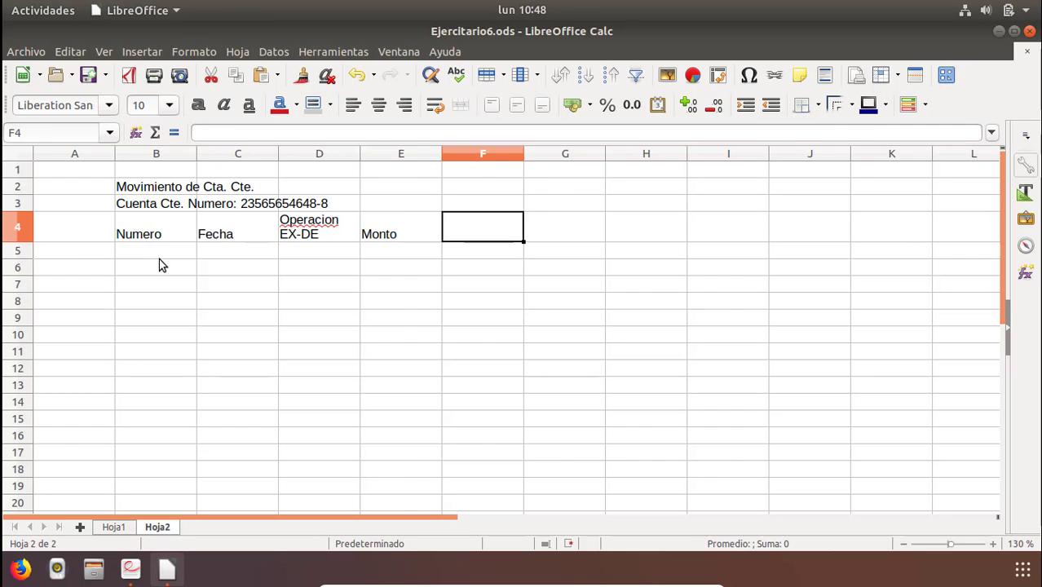
# Enter the two-line column header Saldo Actual in F4.
pyautogui.hotkey('alt', 'Tab')
pyautogui.hotkey('alt', 'Tab')
pyautogui.write('Saldp')
pyautogui.press('BackSpace')
pyautogui.press('BackSpace')
pyautogui.press('BackSpace')
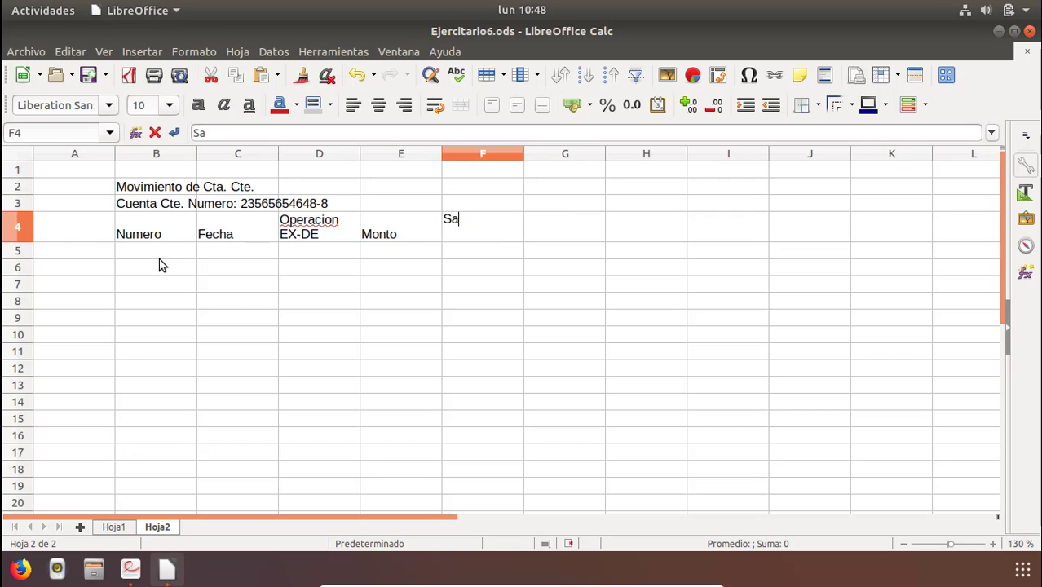
pyautogui.write('ldo')
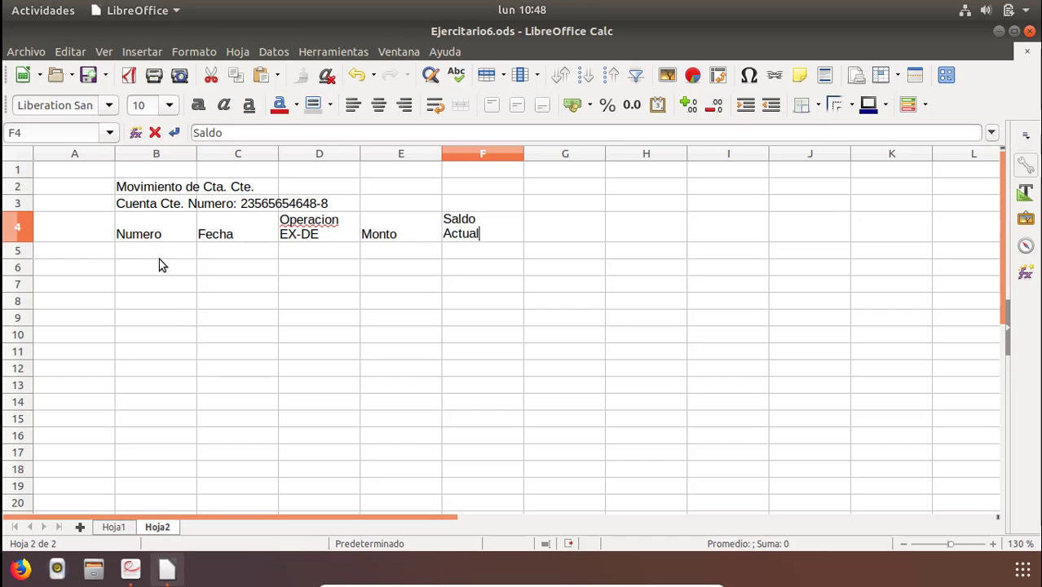
pyautogui.press('Return')
# Merge and center the account heading across B3:F3 and the title across B2:F2.
pyautogui.moveTo(135, 226); pyautogui.dragTo(465, 232)
pyautogui.click(204, 207)
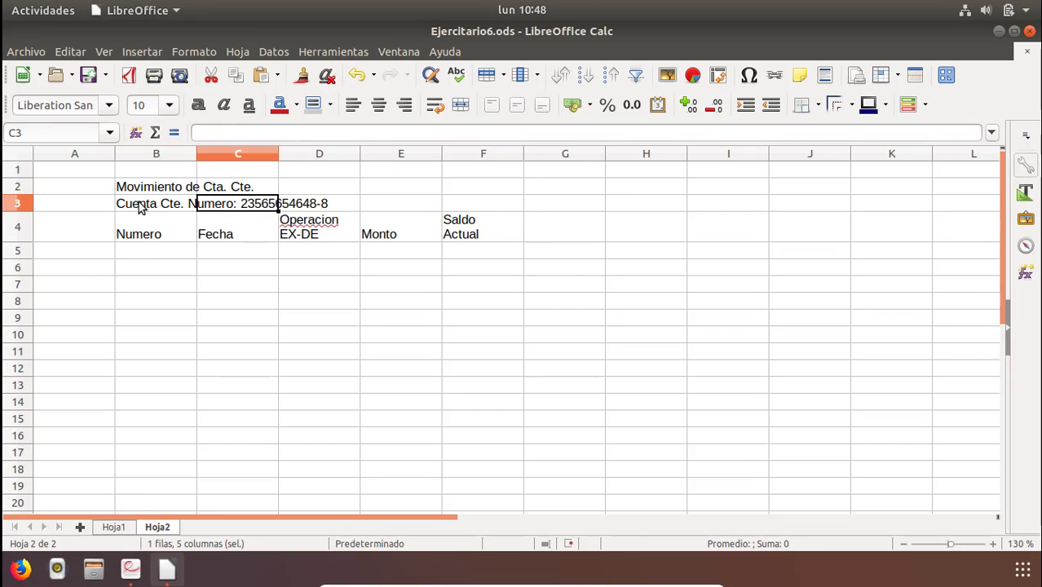
pyautogui.moveTo(140, 205); pyautogui.dragTo(475, 203)
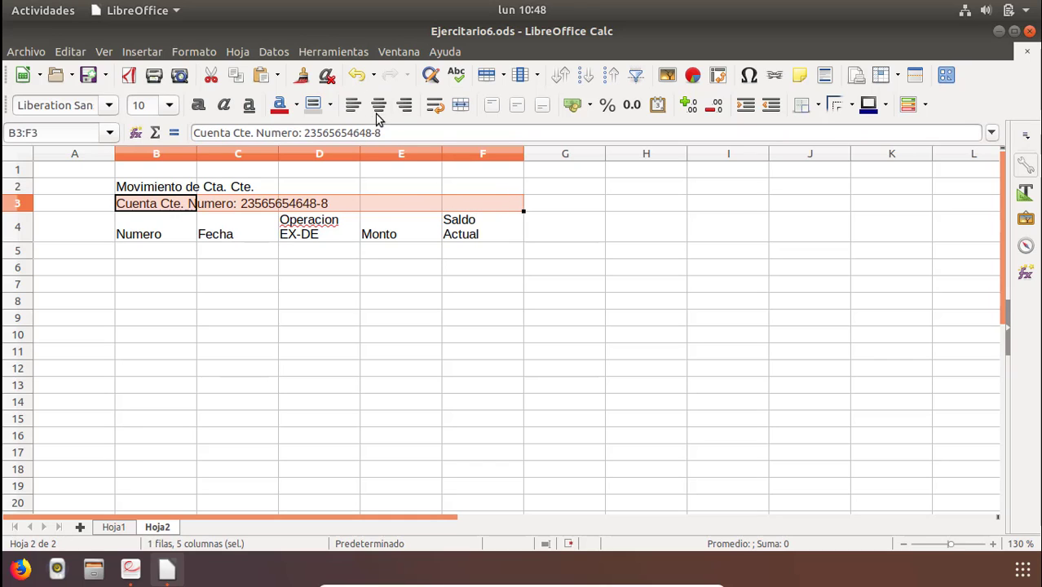
pyautogui.click(462, 106)
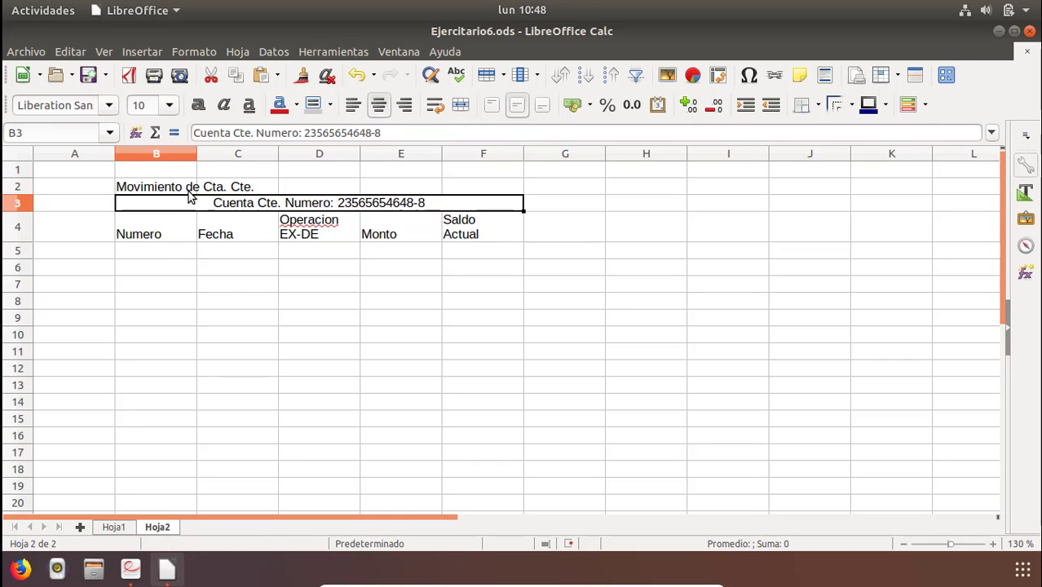
pyautogui.moveTo(166, 190); pyautogui.dragTo(478, 184)
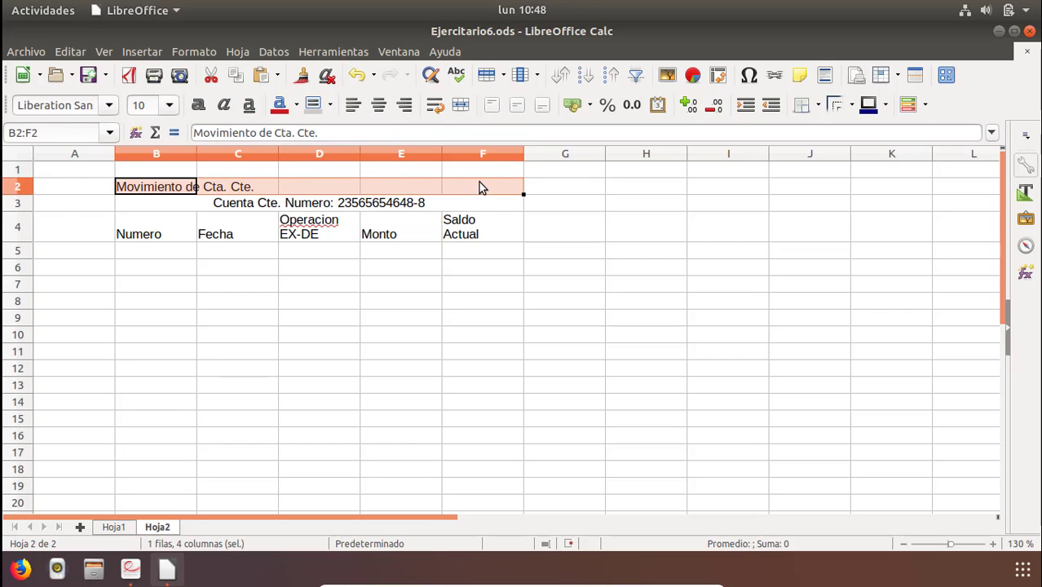
pyautogui.click(460, 107)
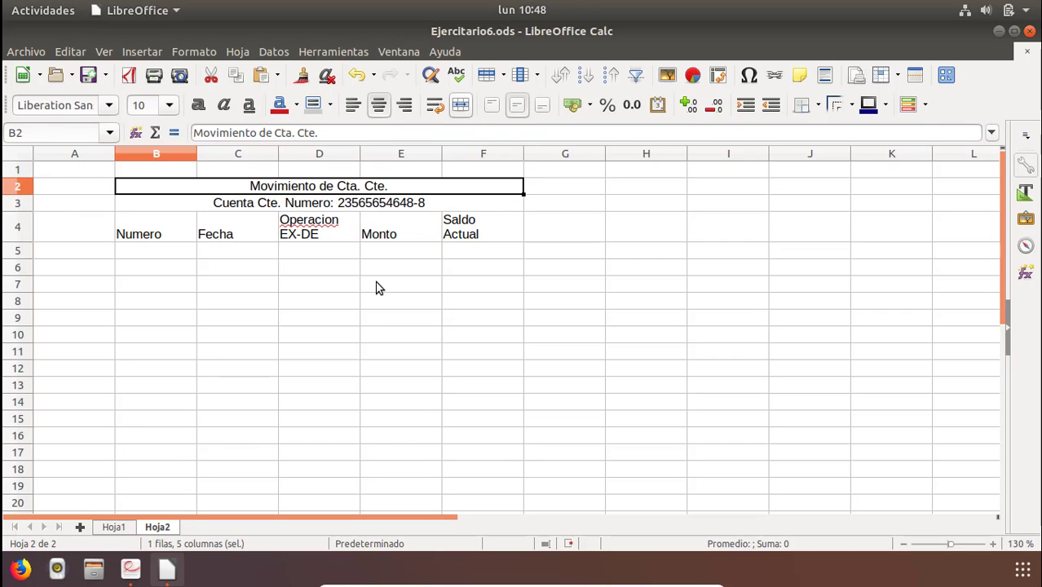
# Increase the heights of the title and account heading rows above the column headers.
pyautogui.click(147, 232)
pyautogui.moveTo(20, 210); pyautogui.dragTo(34, 270)
pyautogui.click(19, 204)
pyautogui.click(314, 359)
pyautogui.click(299, 219)
pyautogui.click(470, 367)
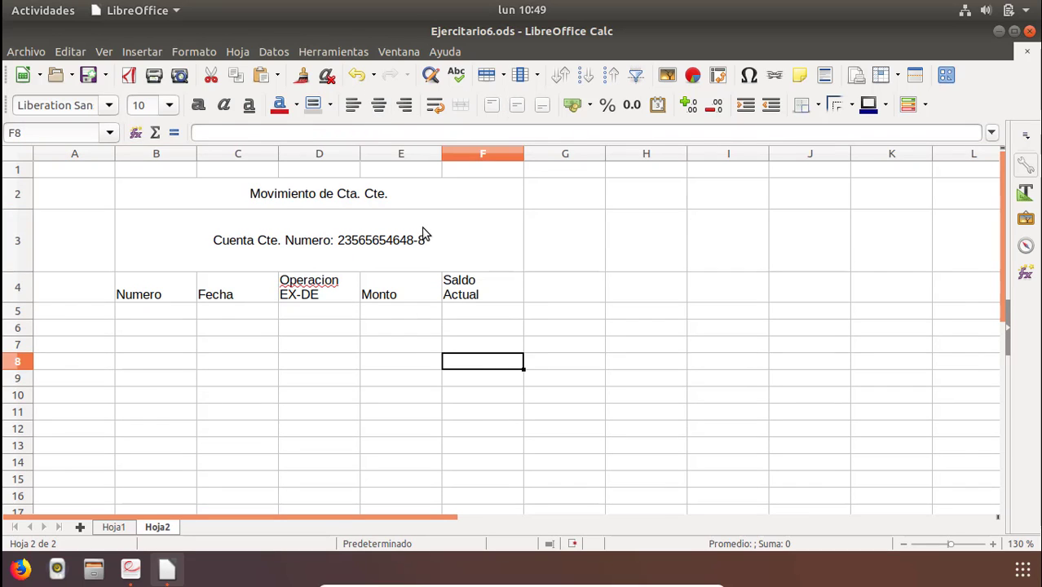
# Right-align the merged account number heading in B3.
pyautogui.click(383, 228)
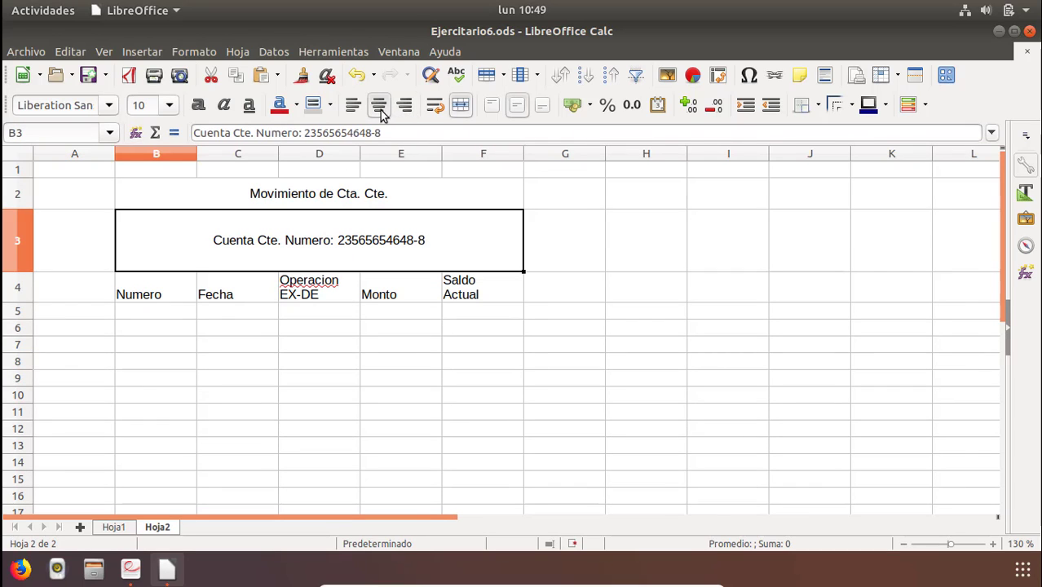
pyautogui.click(405, 109)
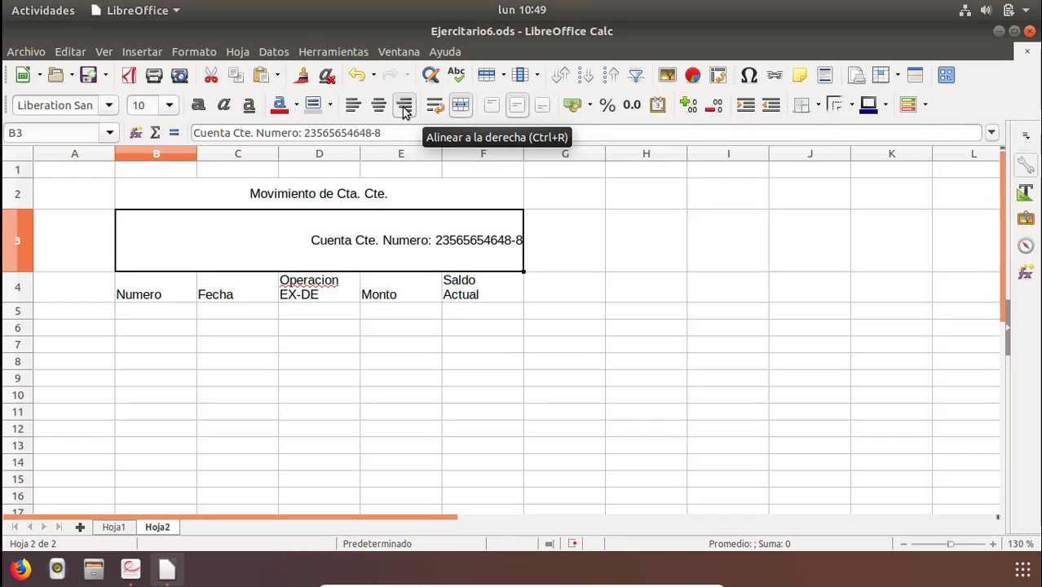
# Center the merged account heading in B3 horizontally and vertically, and reduce row 3's height.
pyautogui.click(352, 109)
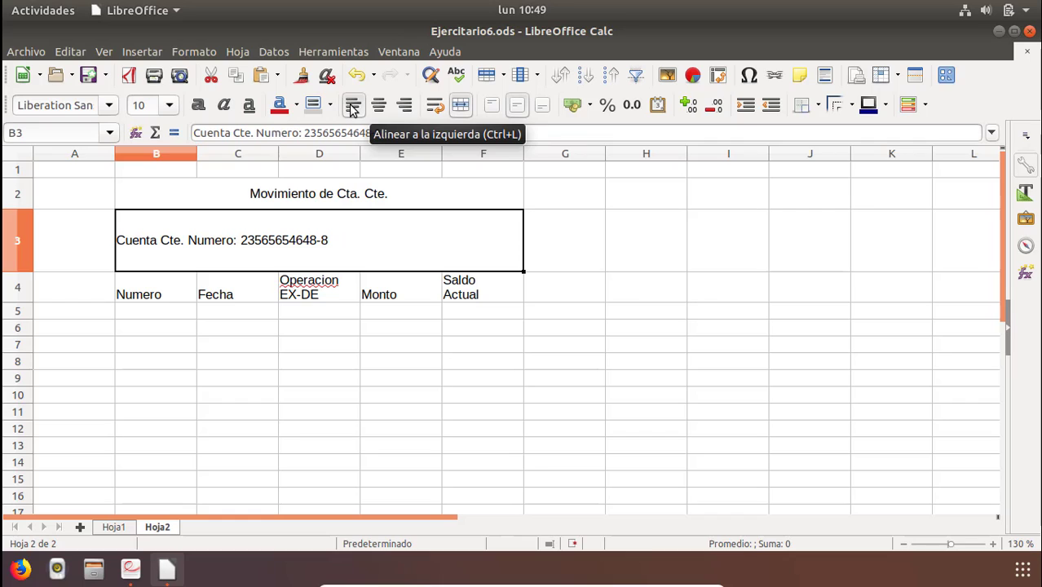
pyautogui.click(491, 107)
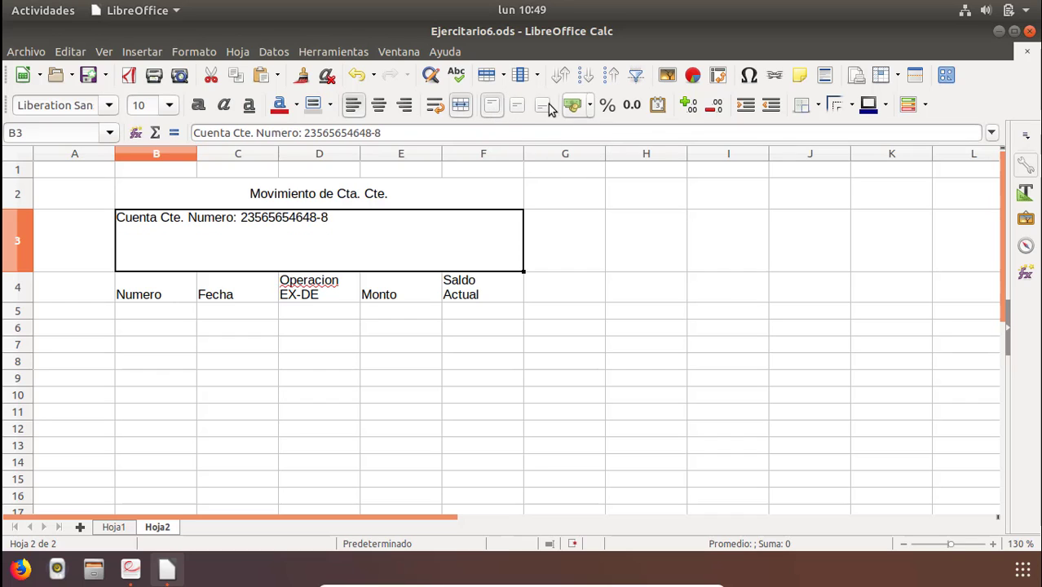
pyautogui.click(544, 107)
pyautogui.click(520, 108)
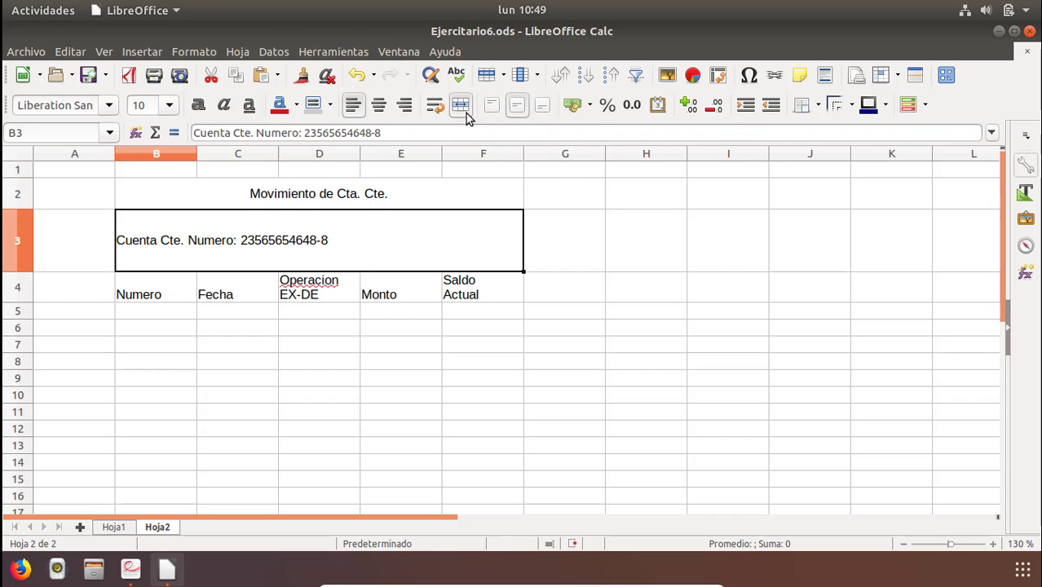
pyautogui.click(380, 109)
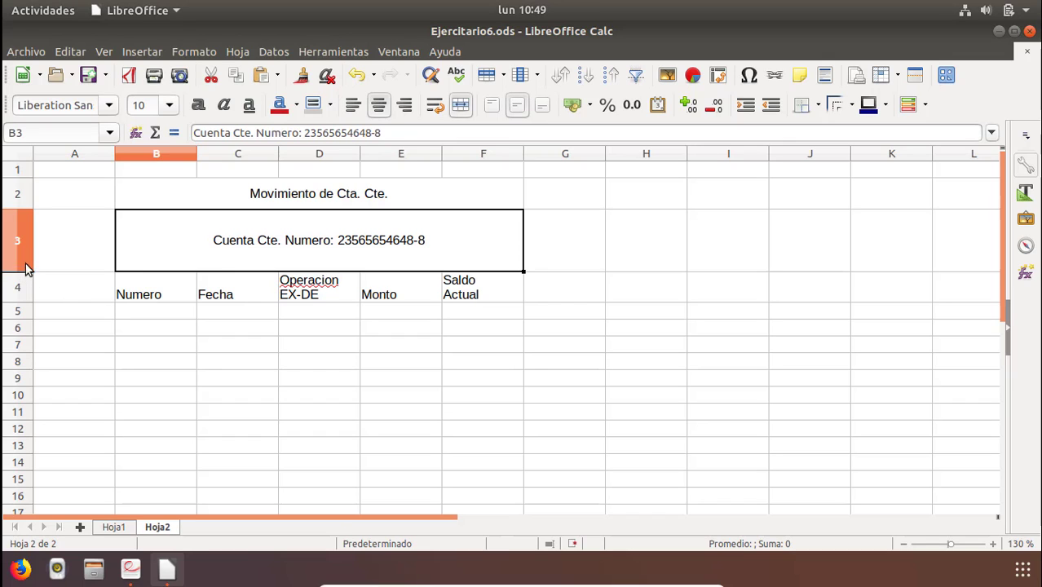
pyautogui.moveTo(25, 269); pyautogui.dragTo(41, 240)
# Center the column headers in B4:F4 horizontally and apply borders to them.
pyautogui.click(204, 279)
pyautogui.moveTo(144, 264); pyautogui.dragTo(457, 251)
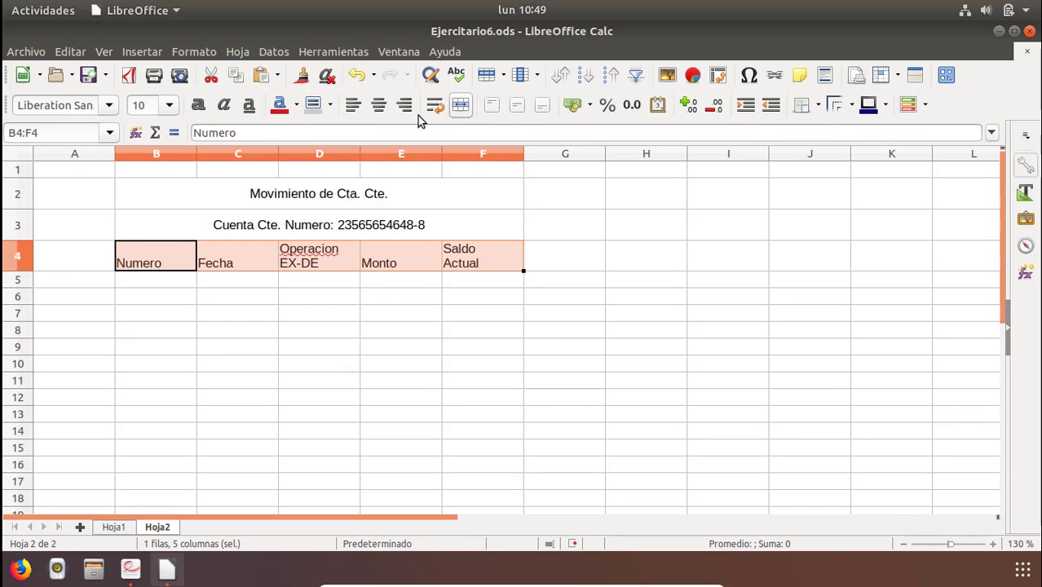
pyautogui.click(378, 105)
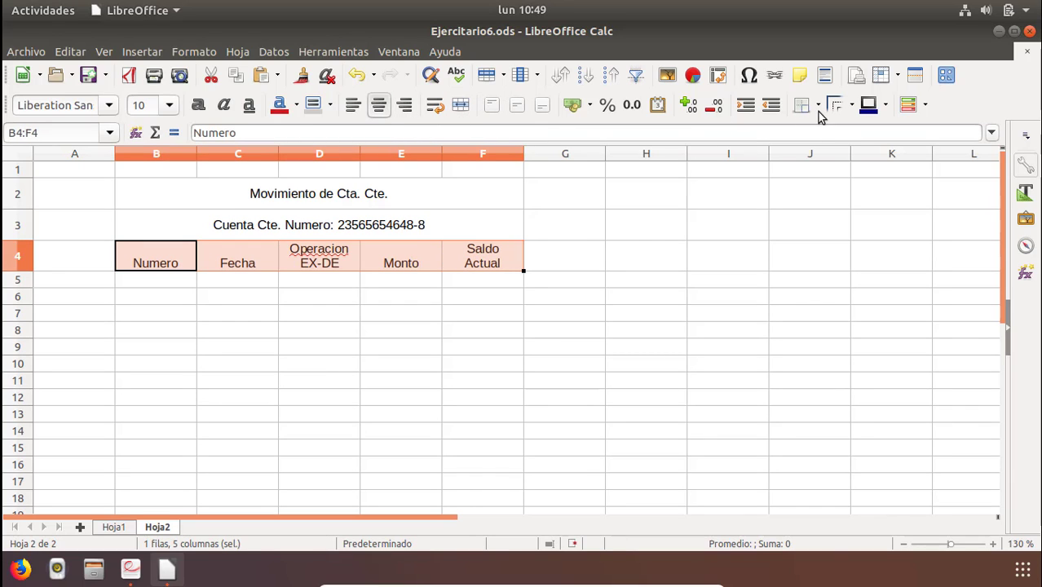
pyautogui.click(818, 106)
pyautogui.click(859, 182)
# Fill the column header cells B4:F4 with a light green background.
pyautogui.click(330, 105)
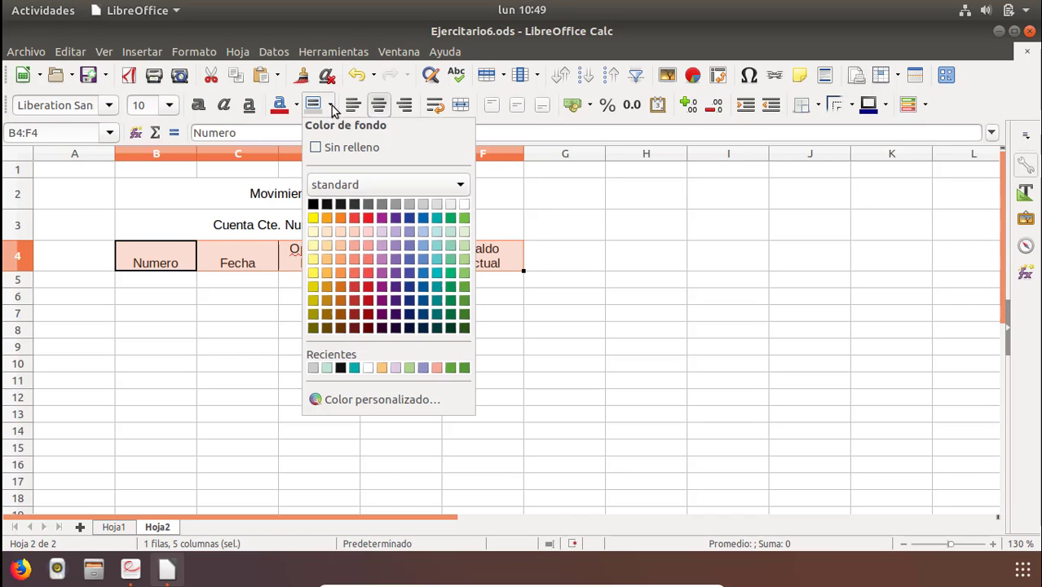
pyautogui.click(464, 232)
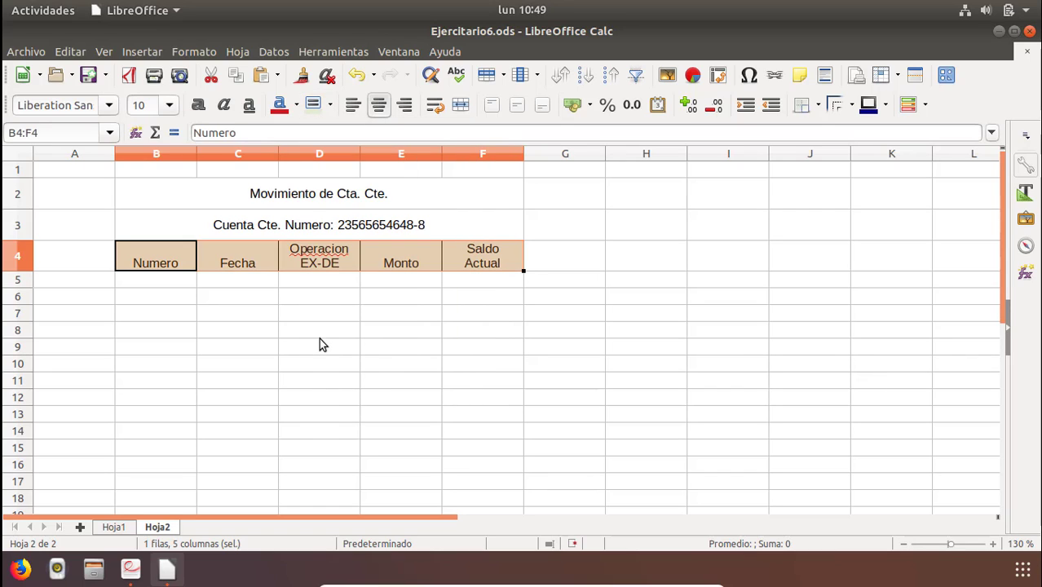
pyautogui.click(319, 345)
pyautogui.click(187, 279)
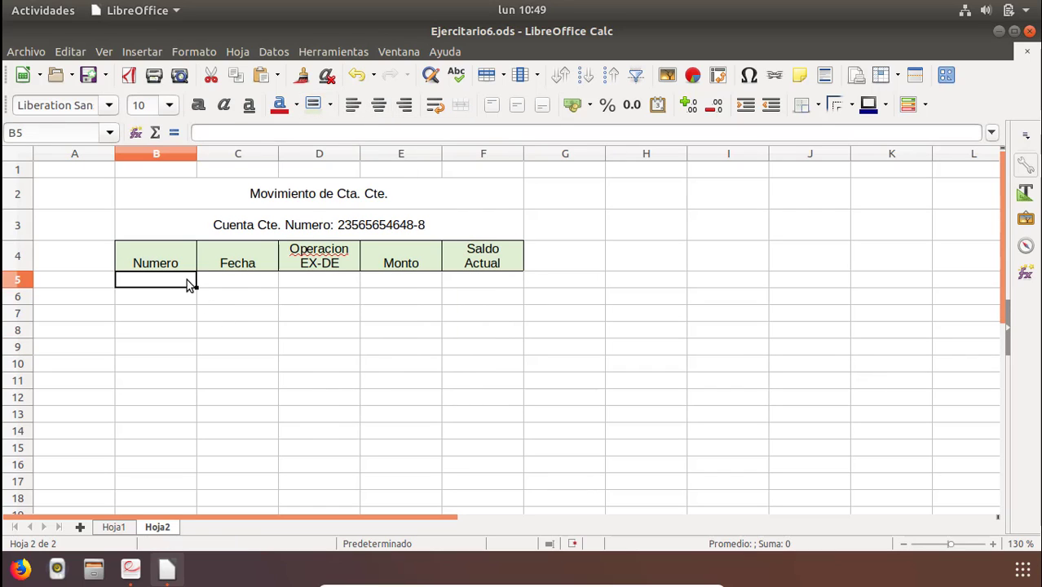
# Compare with the reference PDF, merge B5:E5, enter Saldo Inicial: there and right-align it.
pyautogui.click(133, 568)
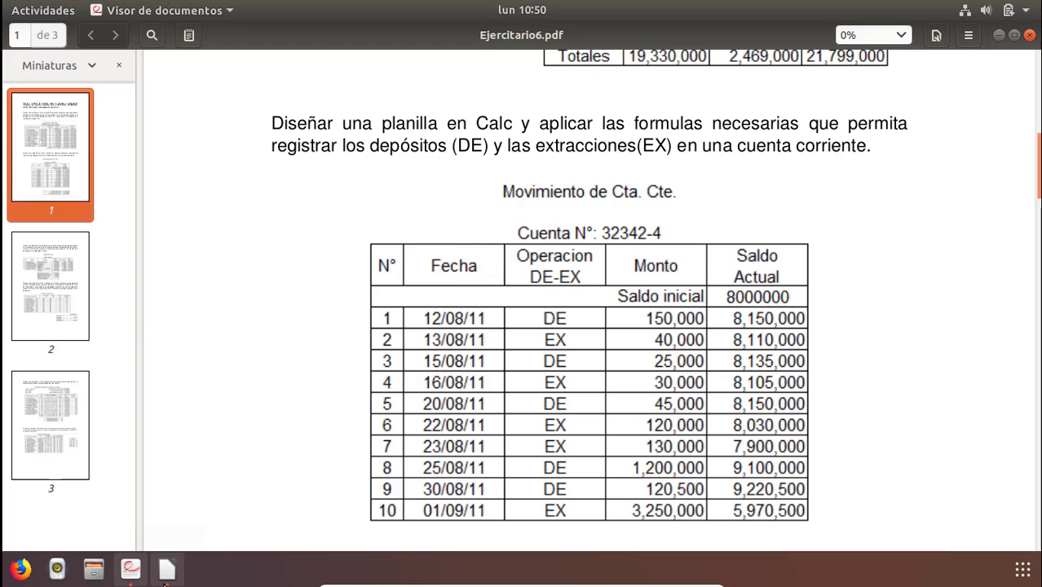
pyautogui.click(170, 570)
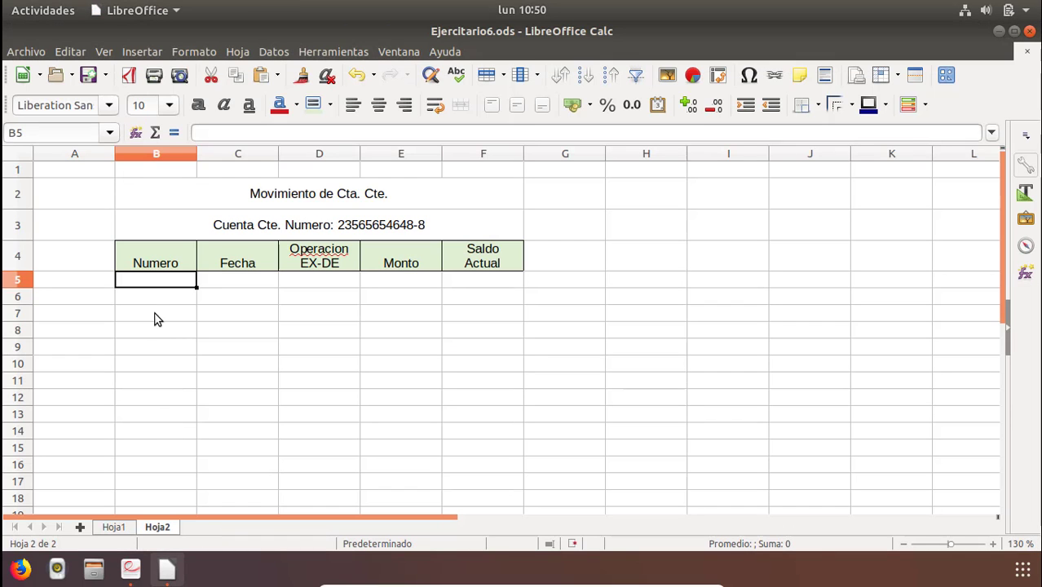
pyautogui.moveTo(153, 283); pyautogui.dragTo(388, 279)
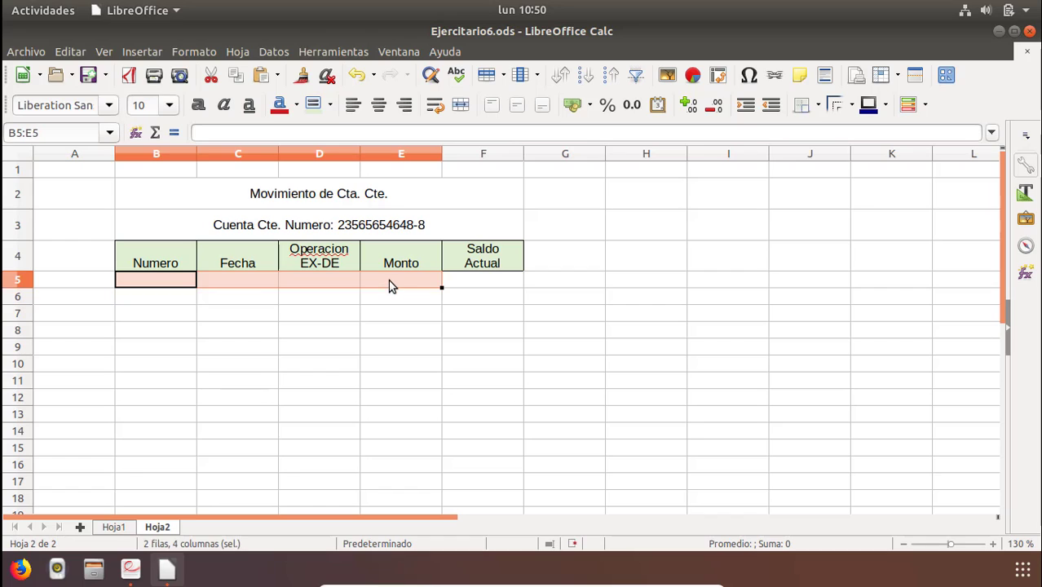
pyautogui.click(461, 104)
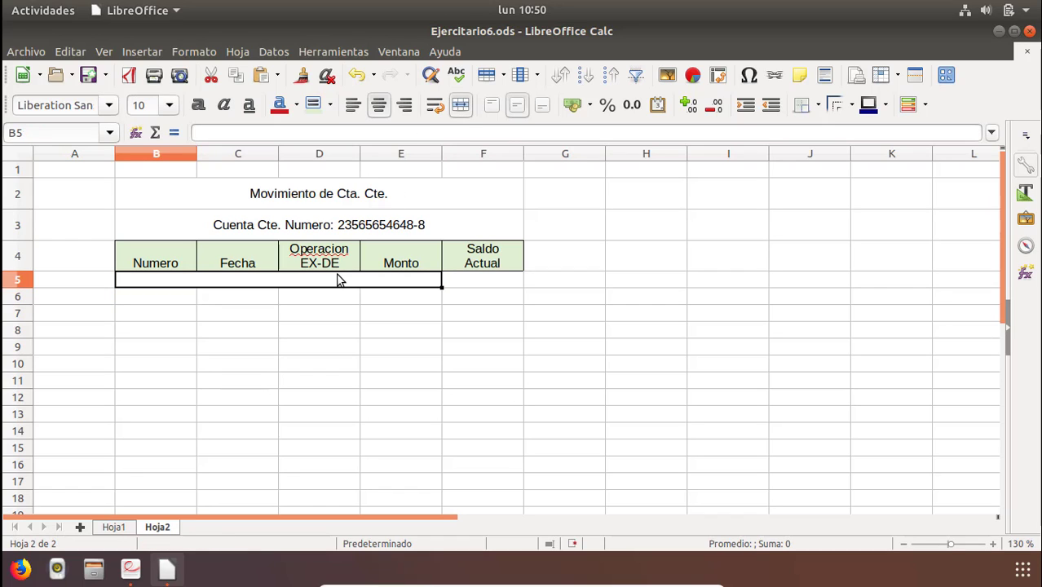
pyautogui.write('Saldo Inicial')
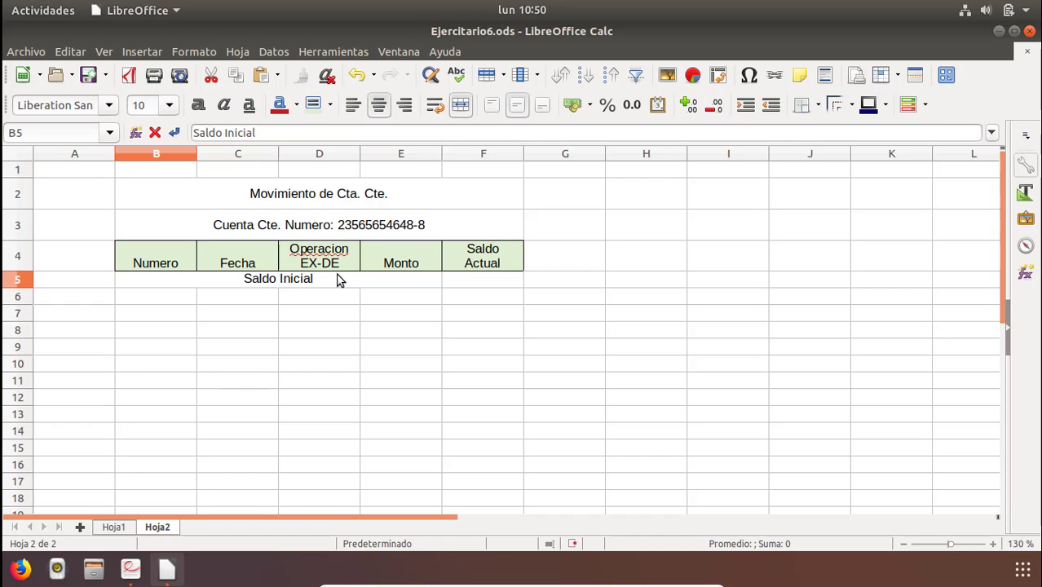
pyautogui.write(':')
pyautogui.press('Return')
pyautogui.click(315, 283)
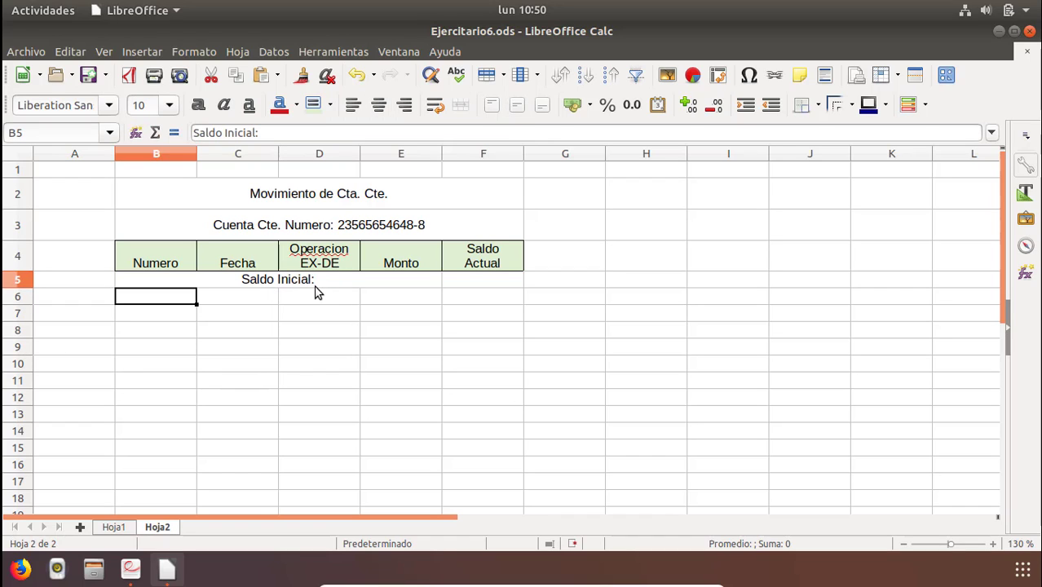
pyautogui.click(406, 105)
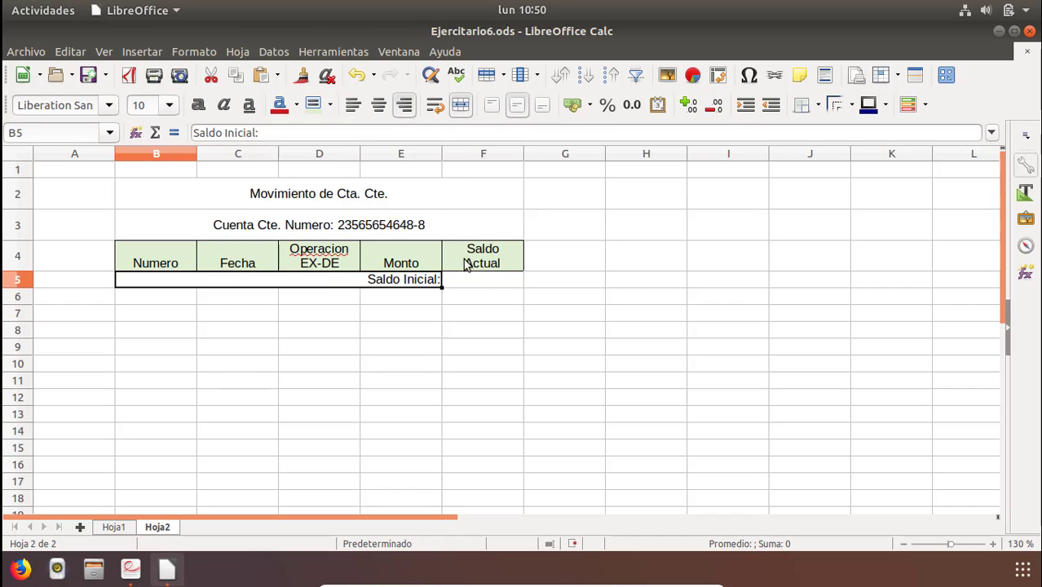
# Enter the initial balance 8000000 in F5 and format it as a number without decimals.
pyautogui.click(452, 329)
pyautogui.click(451, 280)
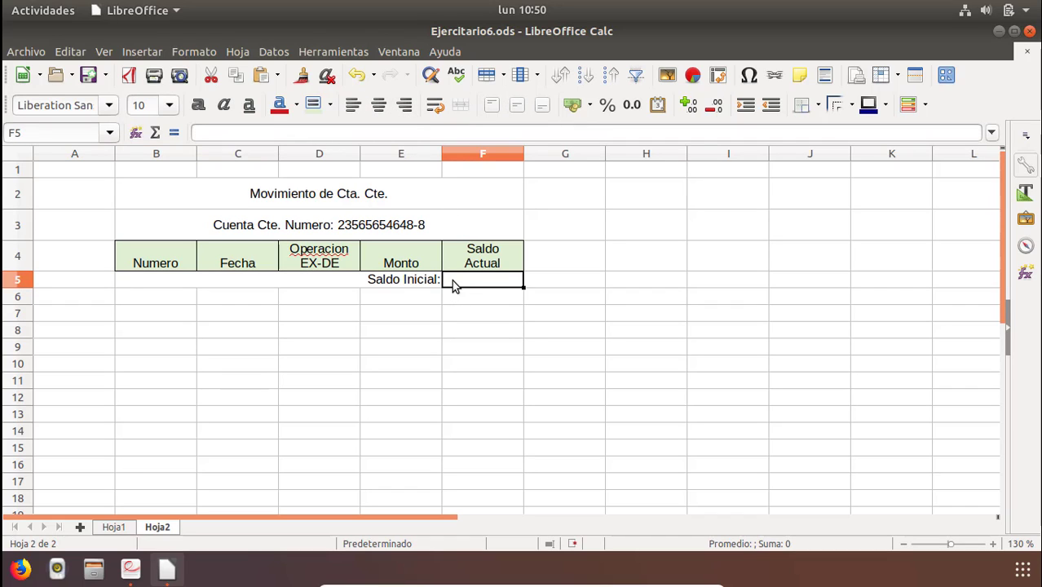
pyautogui.write('8000')
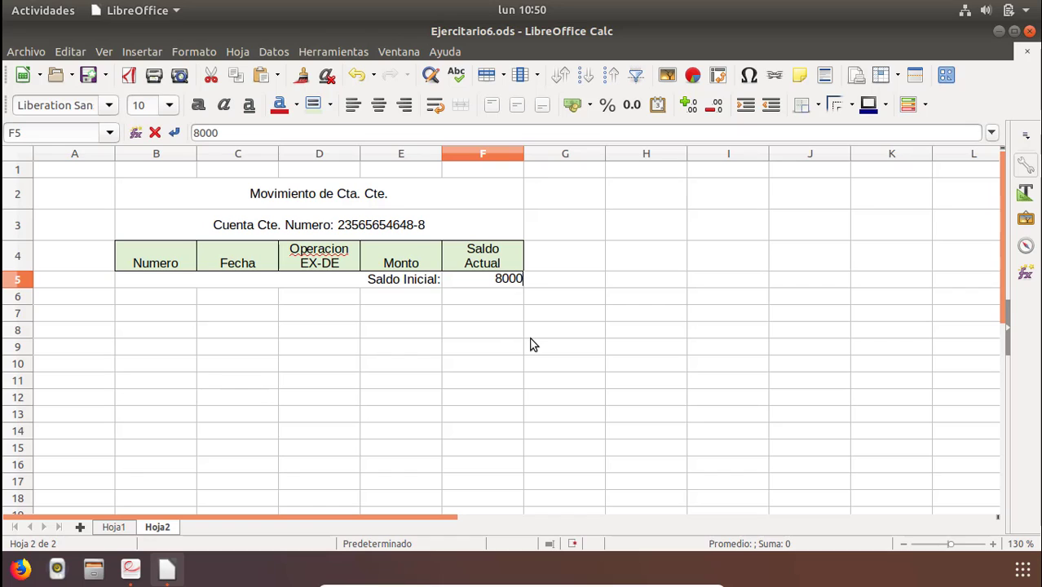
pyautogui.write('0000')
pyautogui.press('Return')
pyautogui.press('Up')
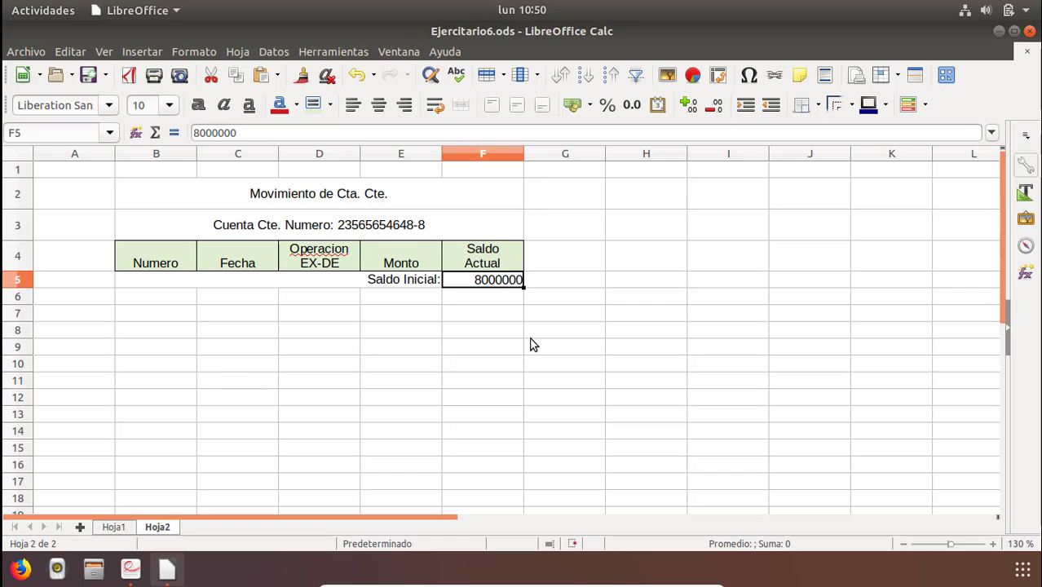
pyautogui.click(632, 105)
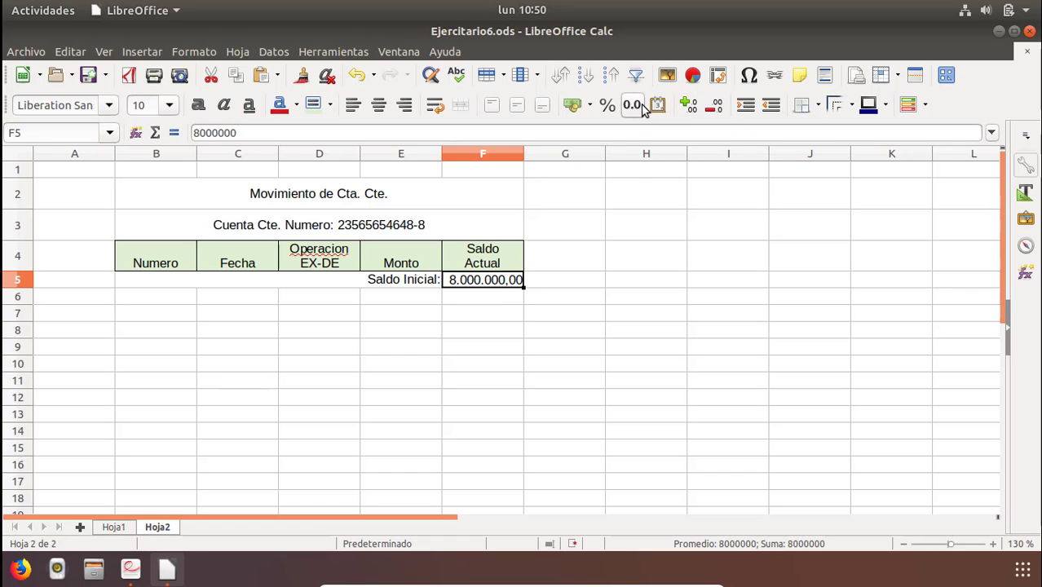
pyautogui.click(715, 106)
pyautogui.click(716, 106)
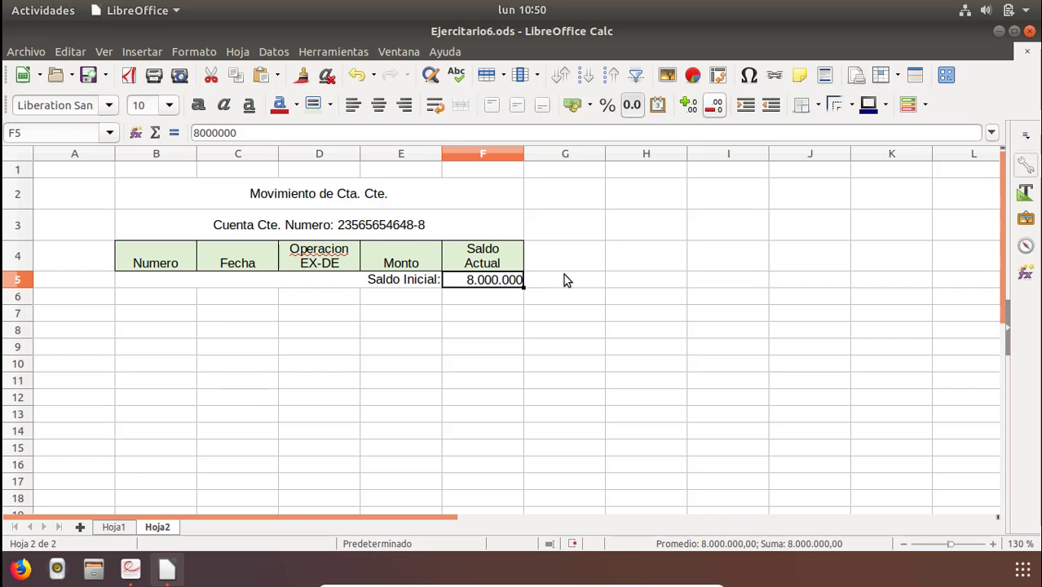
pyautogui.click(397, 365)
# Adjust column B to fit its contents.
pyautogui.click(158, 298)
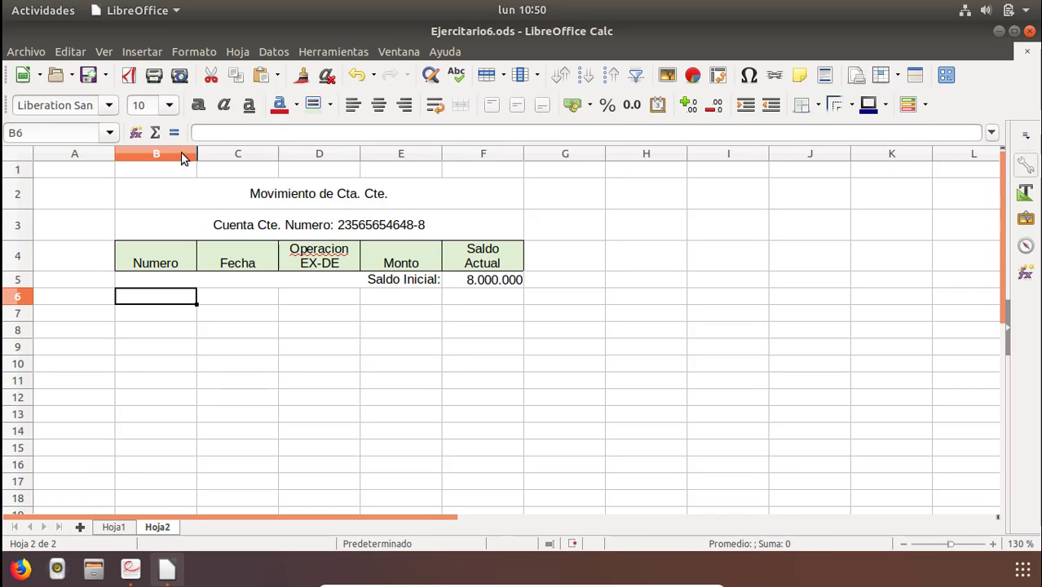
pyautogui.moveTo(196, 155); pyautogui.dragTo(155, 161)
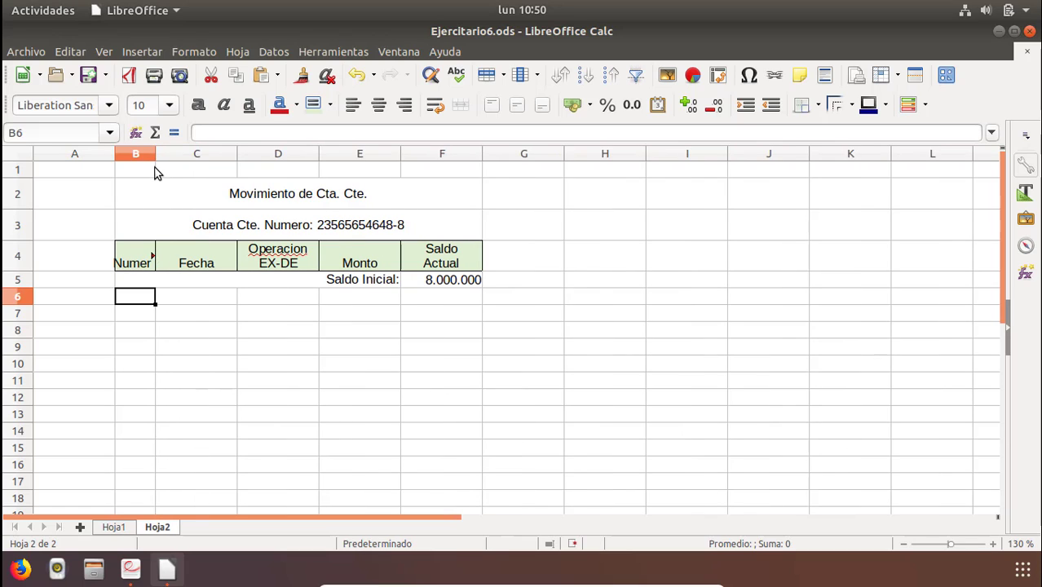
pyautogui.doubleClick(156, 154)
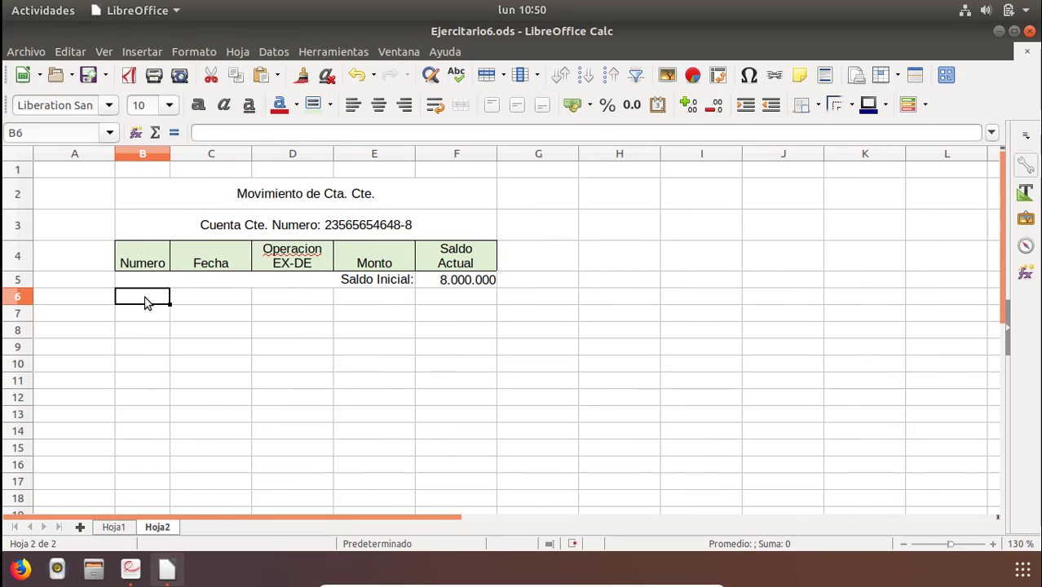
# Number the movements 1 to 10 down B6:B15 by filling a series, and center the numbers.
pyautogui.write('1')
pyautogui.press('Return')
pyautogui.write('2')
pyautogui.press('Return')
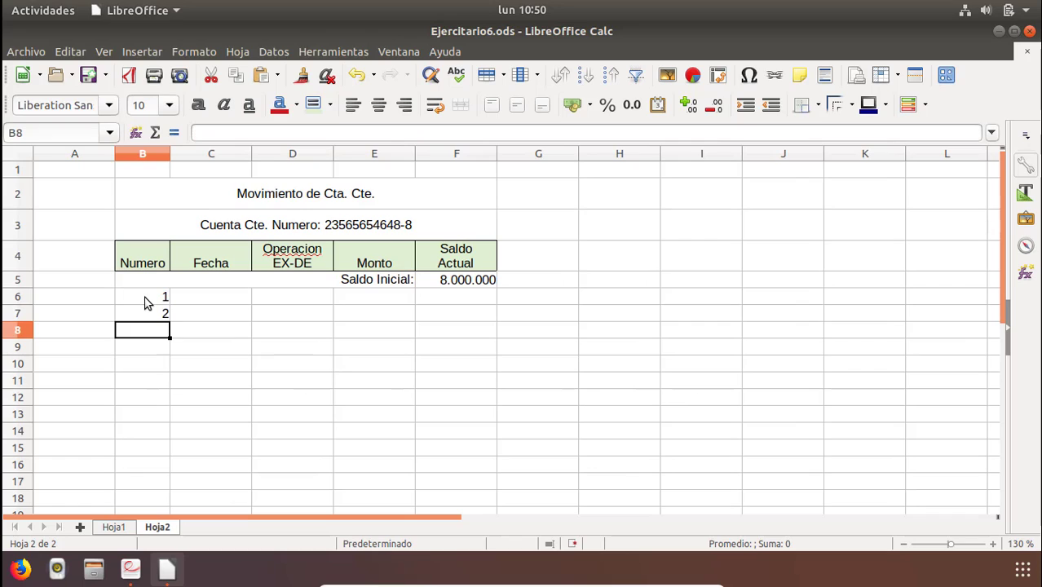
pyautogui.moveTo(145, 297); pyautogui.dragTo(172, 463)
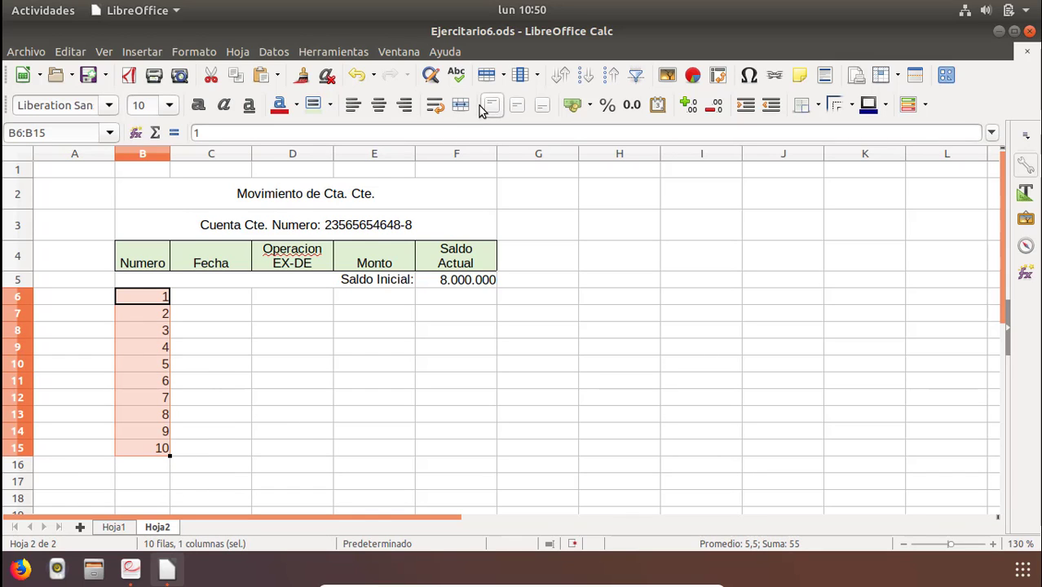
pyautogui.click(379, 104)
# Enter the date 12-03-2018 for movement 1 in C6.
pyautogui.click(208, 296)
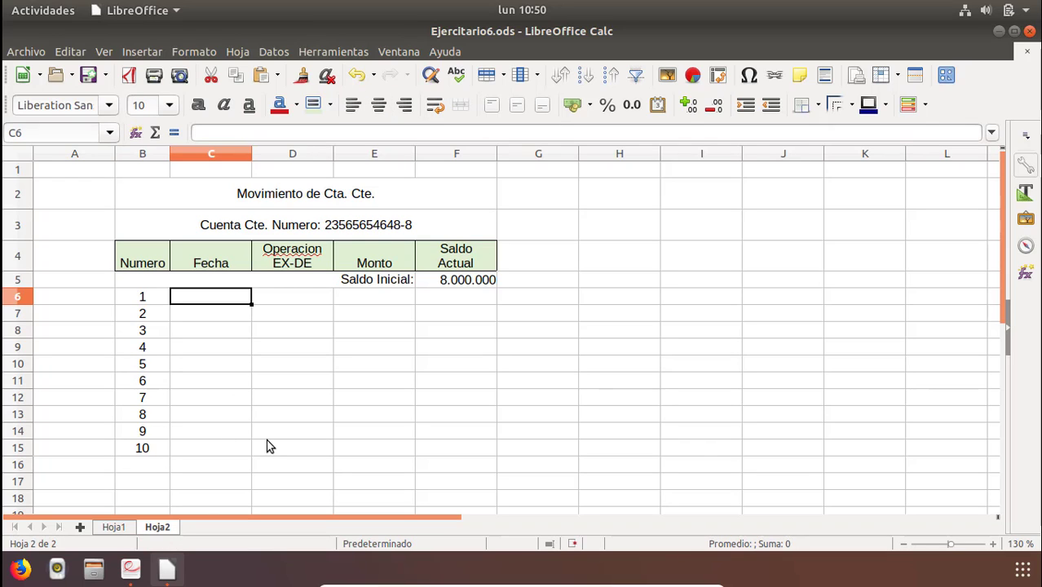
pyautogui.write('1')
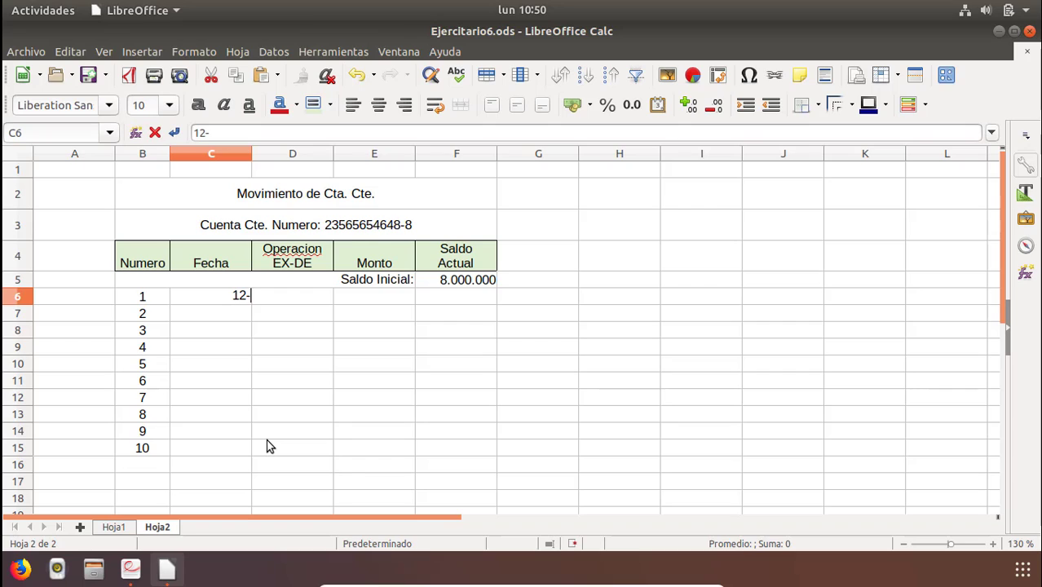
pyautogui.write('2-03-2018')
pyautogui.press('Return')
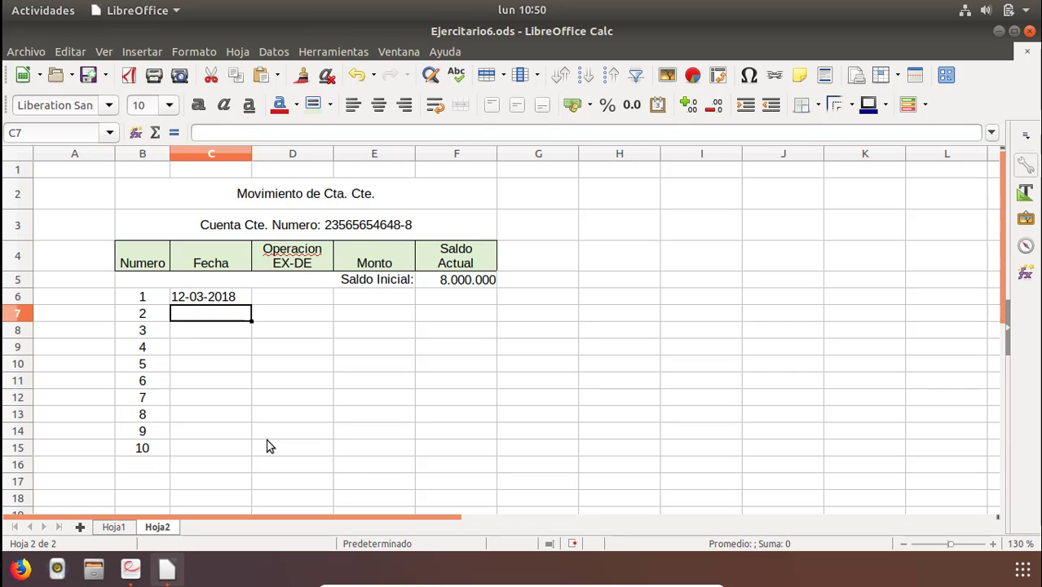
# Check the reference PDF and enter DE as movement 1's operation in D6.
pyautogui.press('Right')
pyautogui.press('Up')
pyautogui.hotkey('alt', 'Tab')
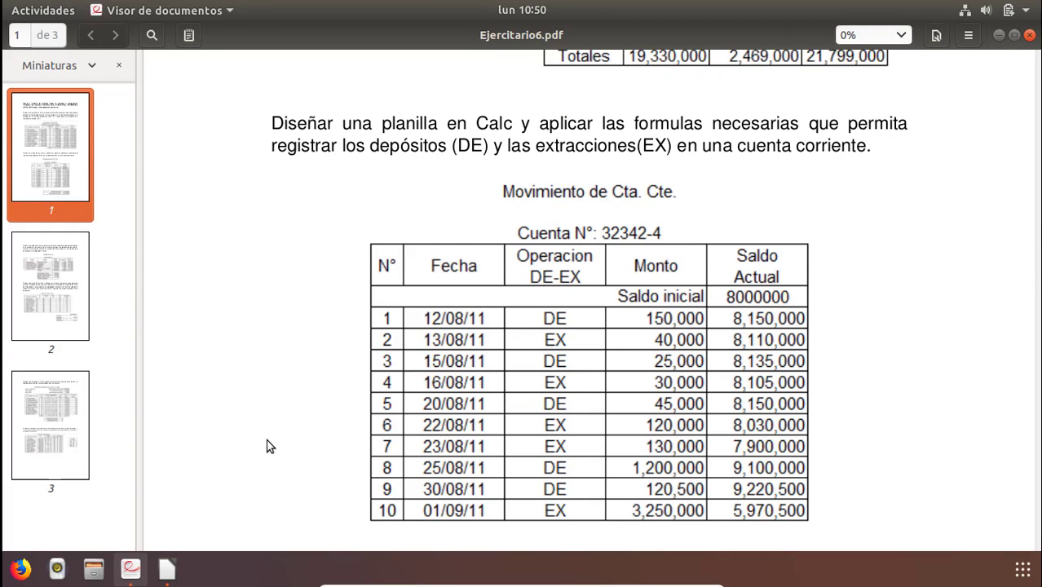
pyautogui.hotkey('alt', 'Tab')
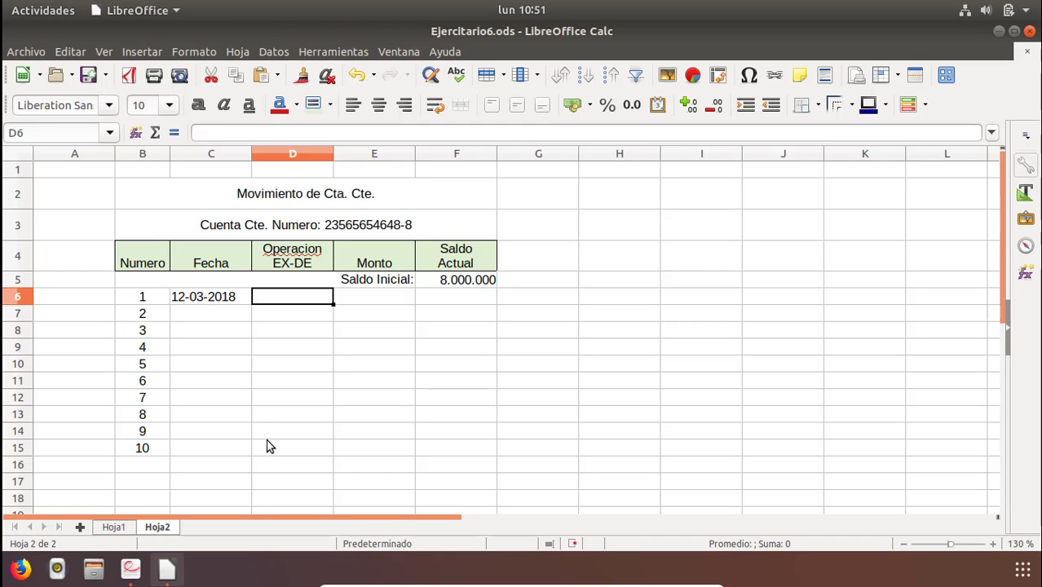
pyautogui.write('DE')
pyautogui.press('Return')
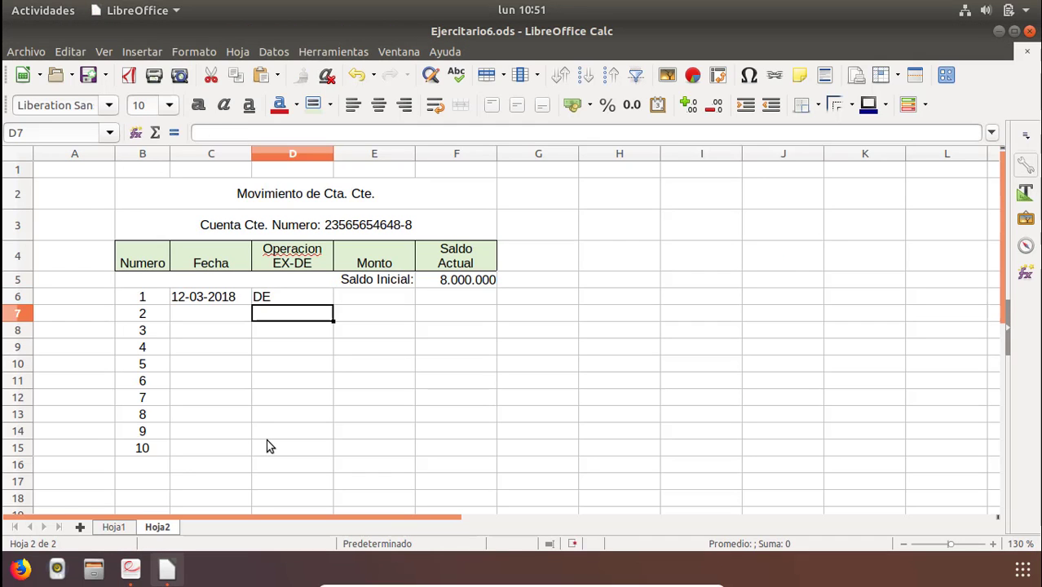
# Check the reference PDF and enter the amount 150000 for movement 1 in E6.
pyautogui.press('Up')
pyautogui.press('Right')
pyautogui.hotkey('alt', 'Tab')
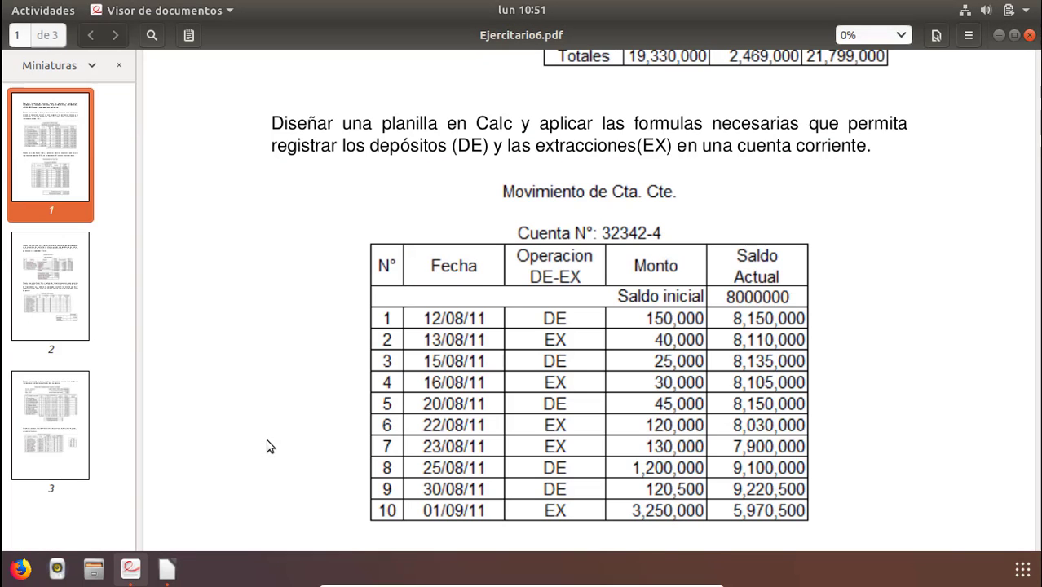
pyautogui.hotkey('alt', 'Tab')
pyautogui.write('150000')
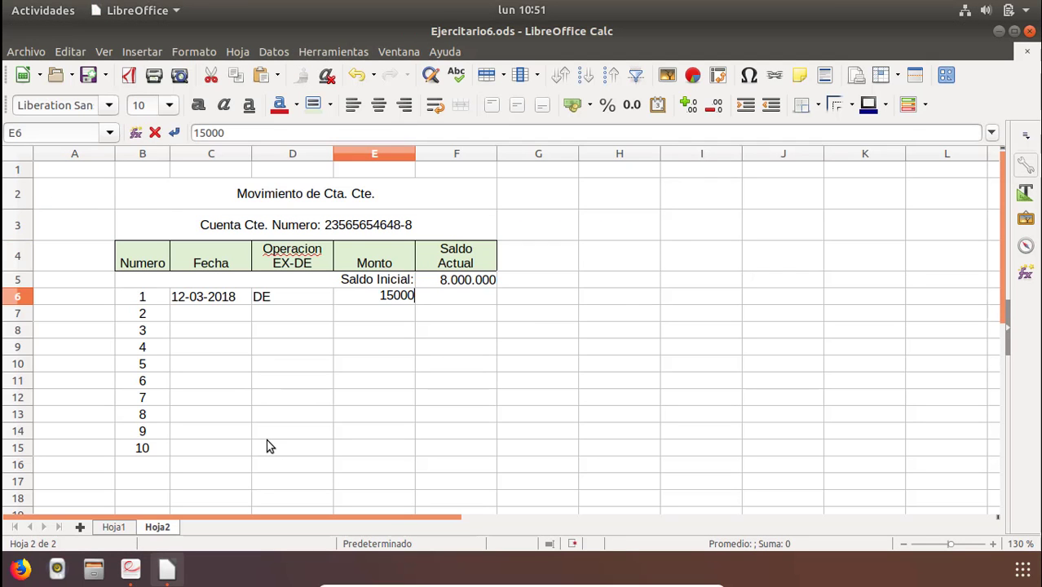
pyautogui.press('Return')
pyautogui.press('Up')
pyautogui.press('Right')
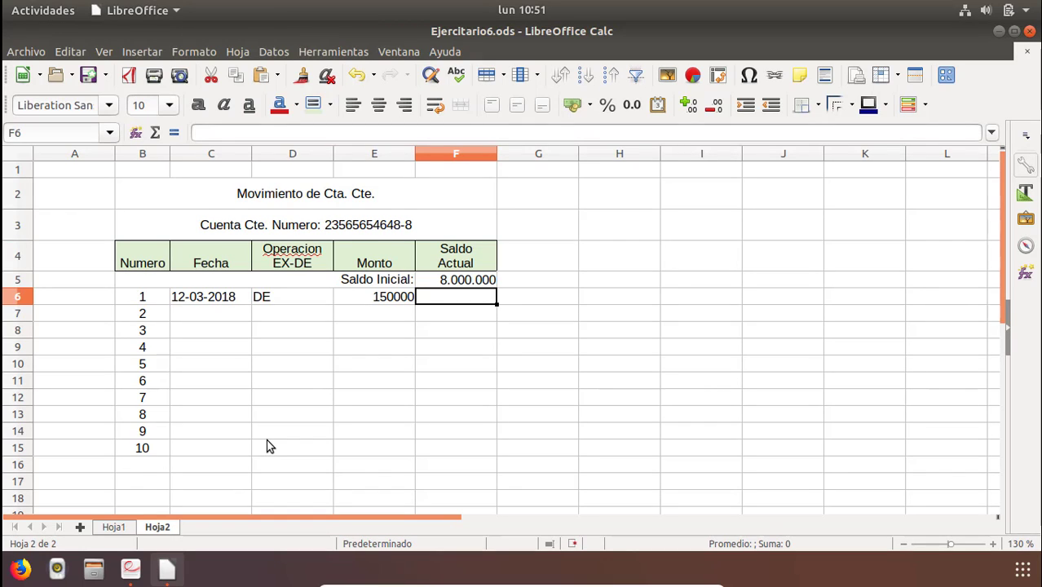
# Enter the formula =SI(D6="DE";F5+E6;F5-E6) in F6 to compute movement 1's current balance.
pyautogui.write('=')
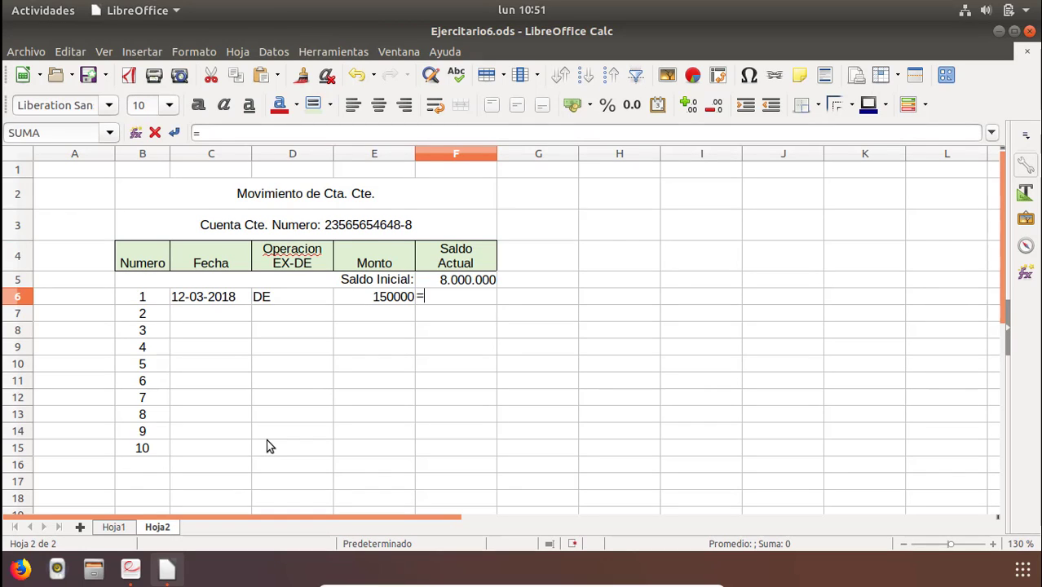
pyautogui.write('si(')
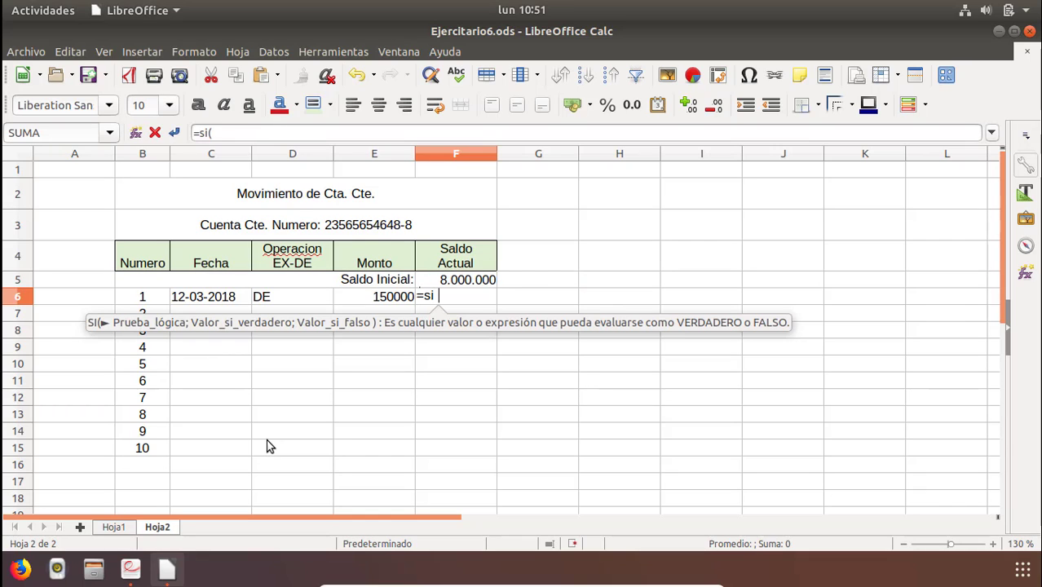
pyautogui.click(279, 298)
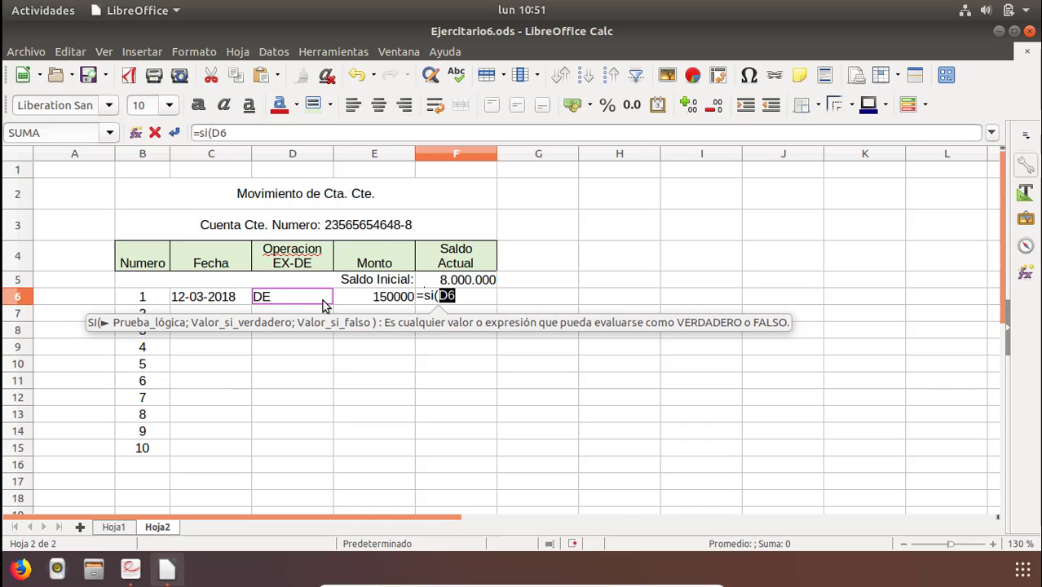
pyautogui.write('=')
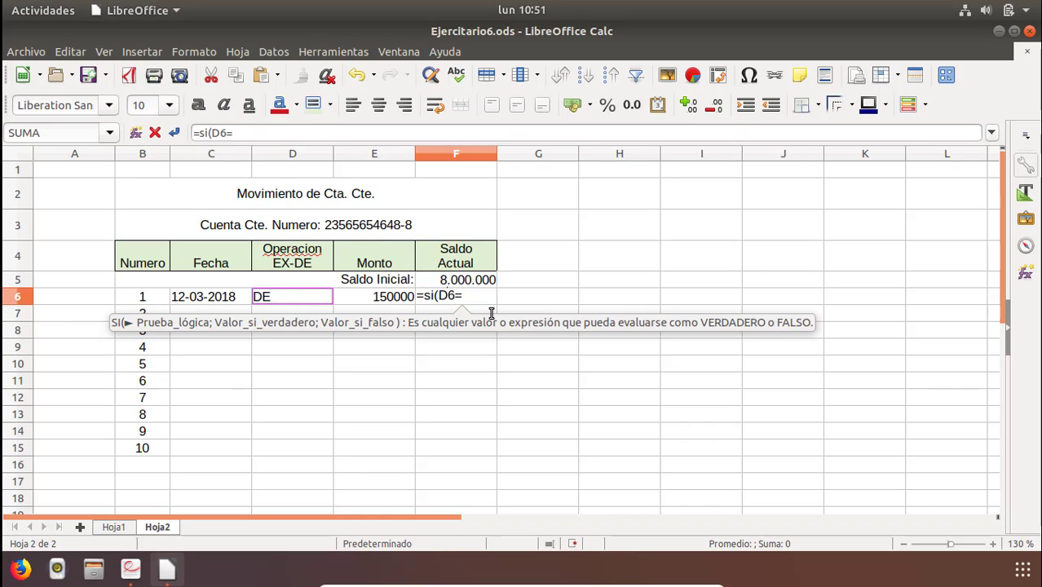
pyautogui.write('"DE"')
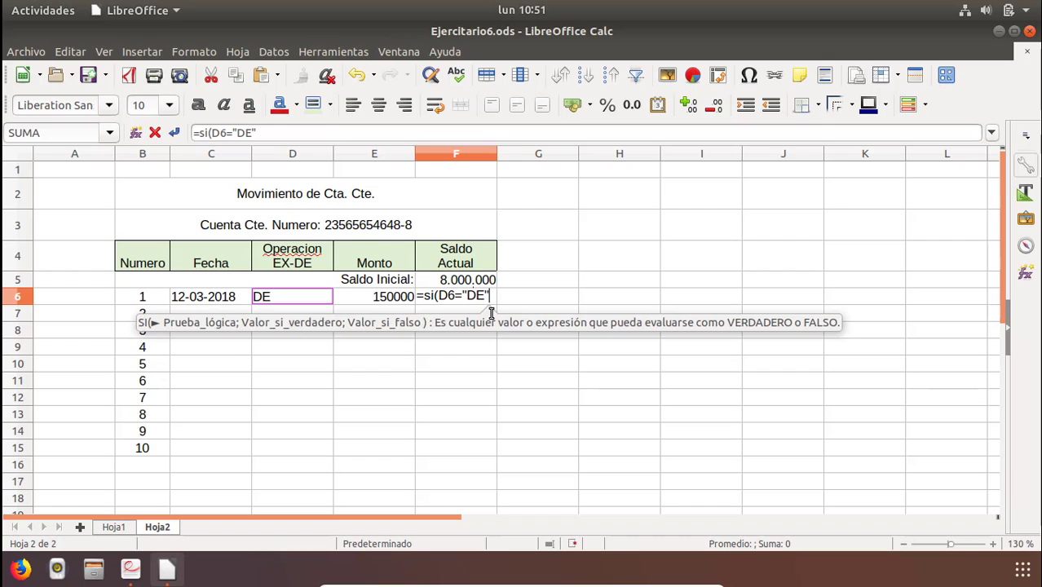
pyautogui.write(';')
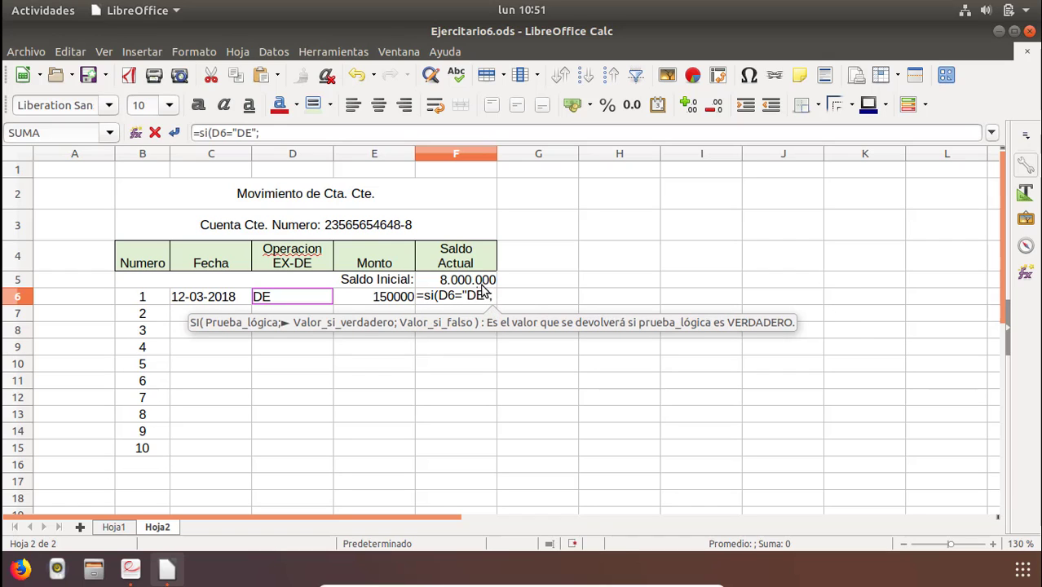
pyautogui.click(456, 285)
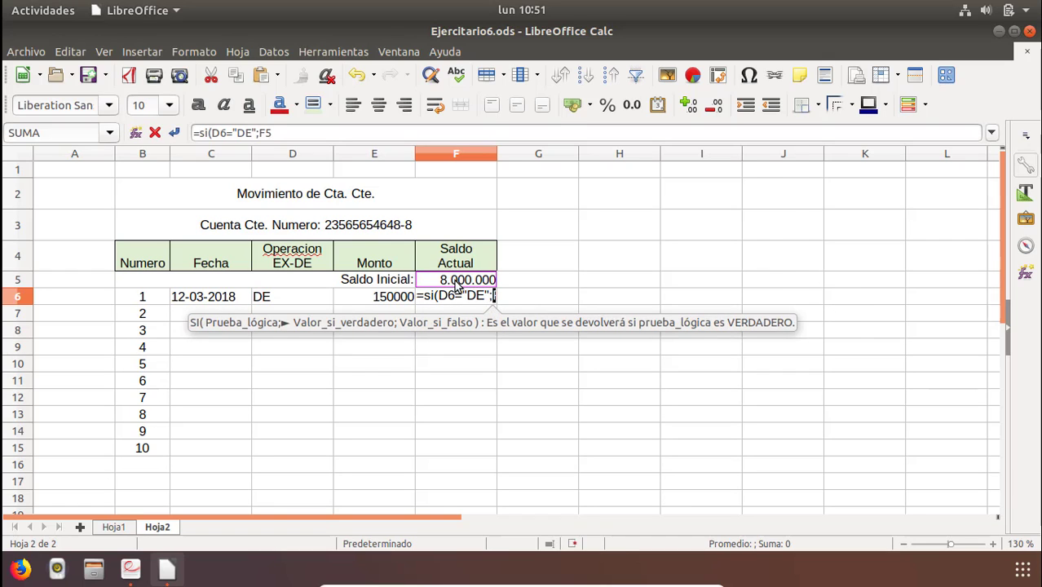
pyautogui.write('+')
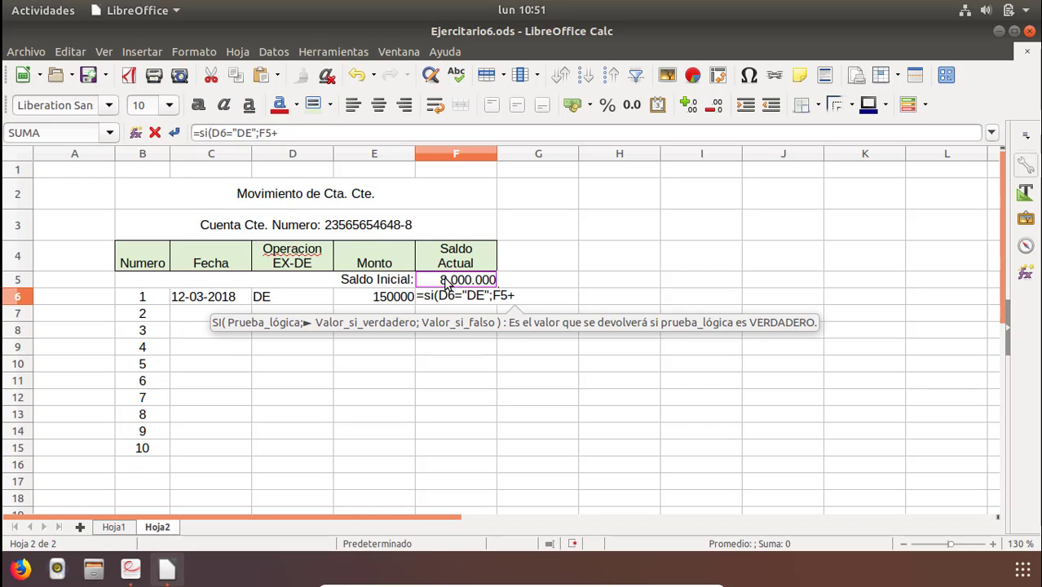
pyautogui.click(389, 296)
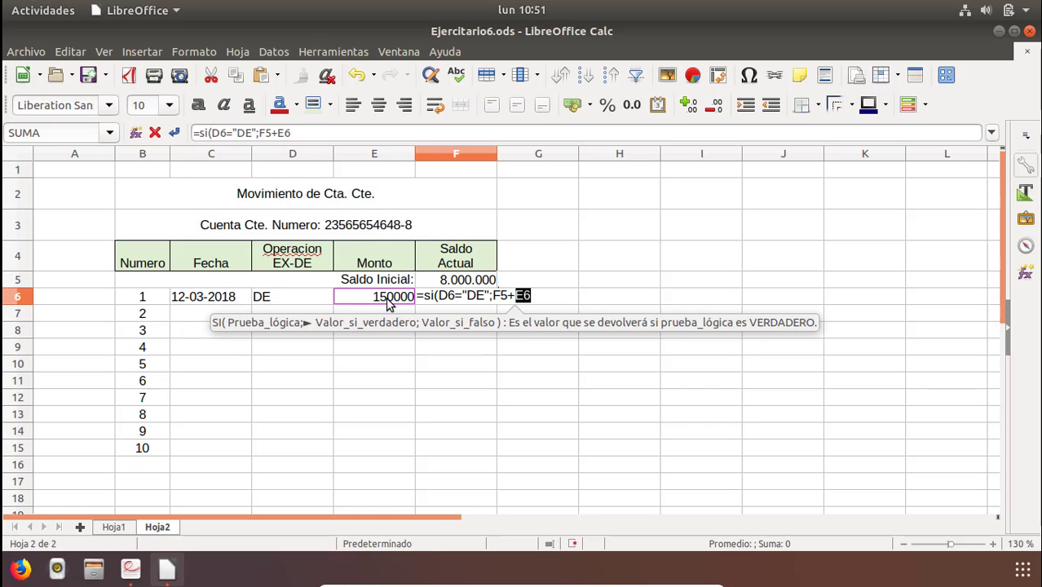
pyautogui.write(';')
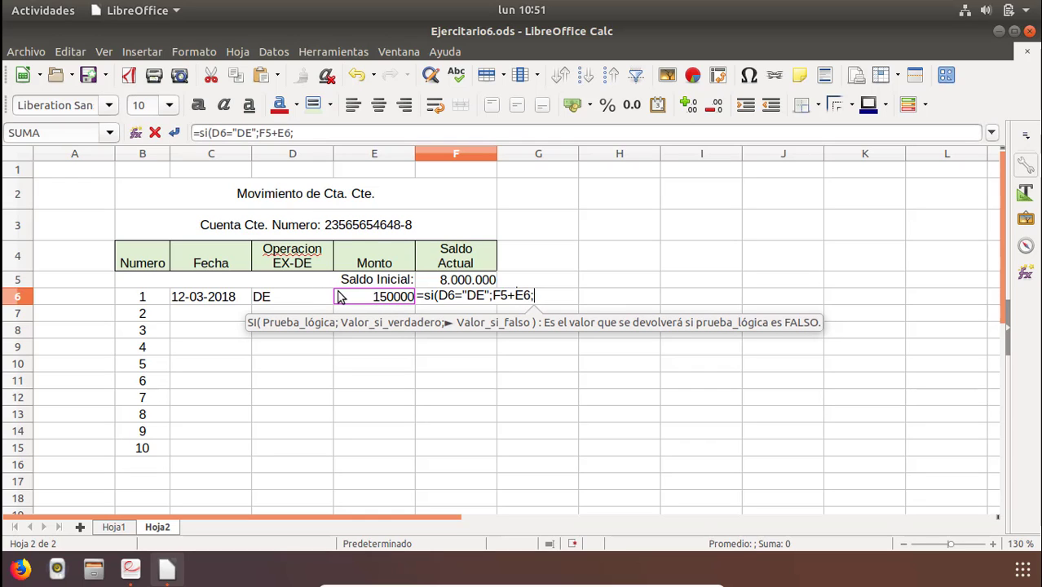
pyautogui.click(454, 282)
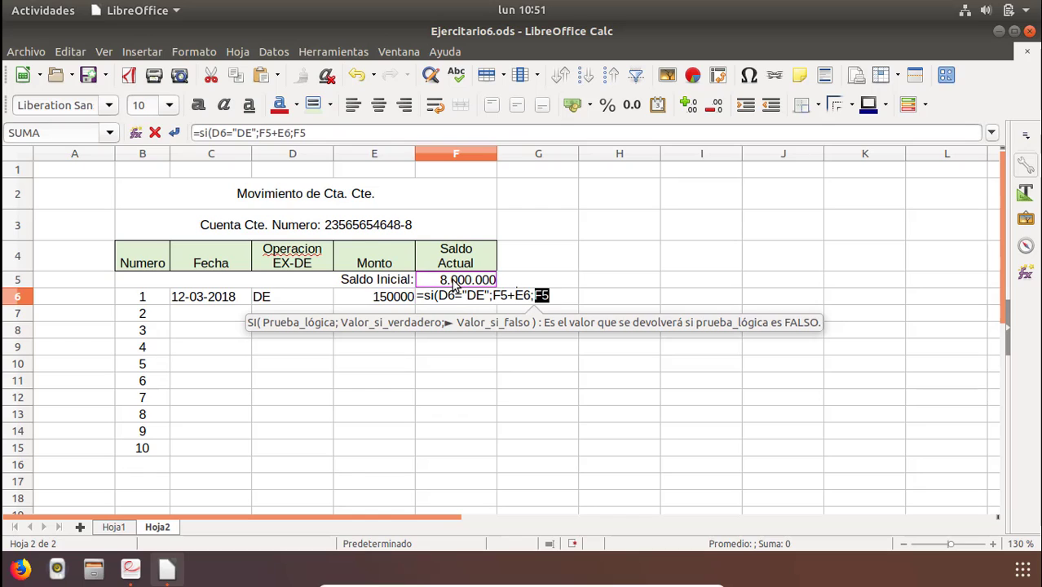
pyautogui.write('-')
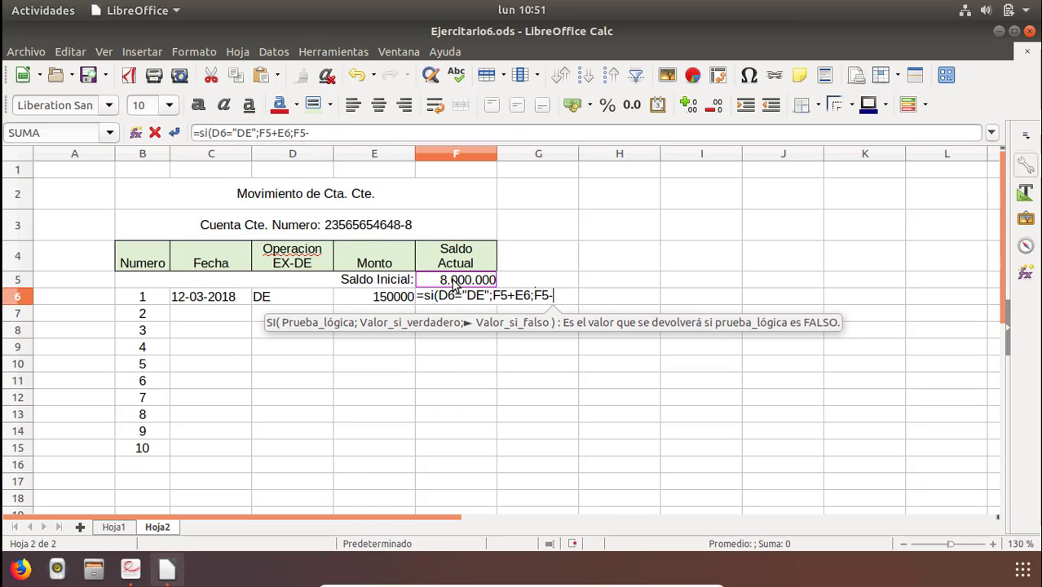
pyautogui.click(388, 297)
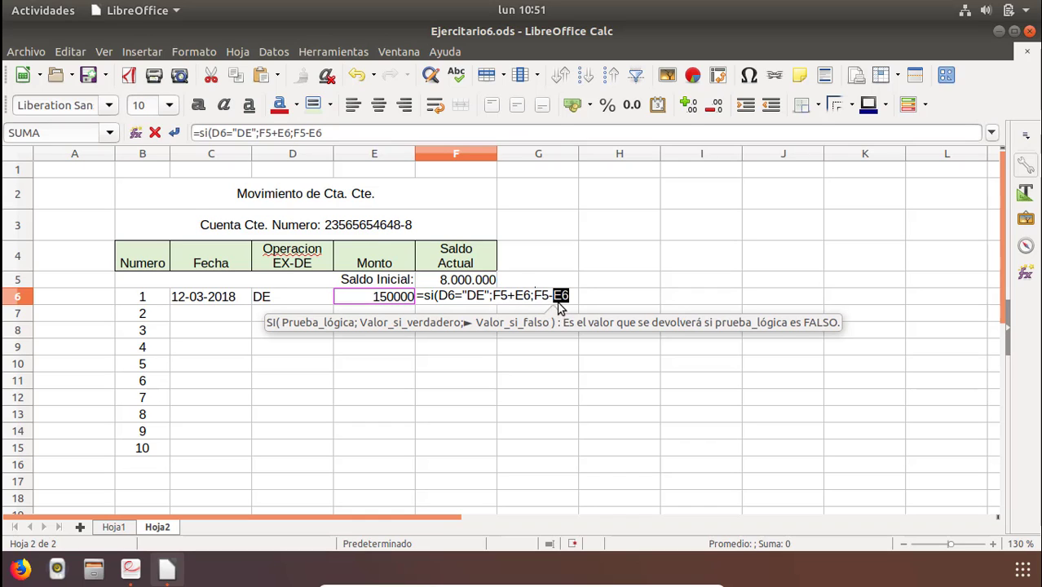
pyautogui.moveTo(492, 297)
pyautogui.mouseDown()
pyautogui.moveTo(526, 300)
pyautogui.moveTo(512, 300)
pyautogui.mouseUp()
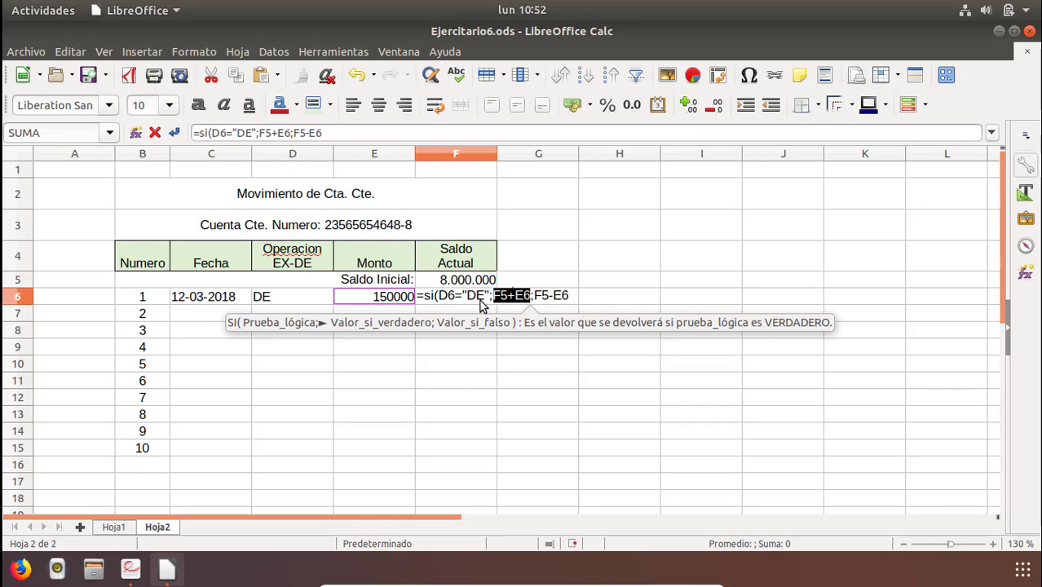
pyautogui.moveTo(489, 297); pyautogui.dragTo(572, 296)
pyautogui.click(534, 293)
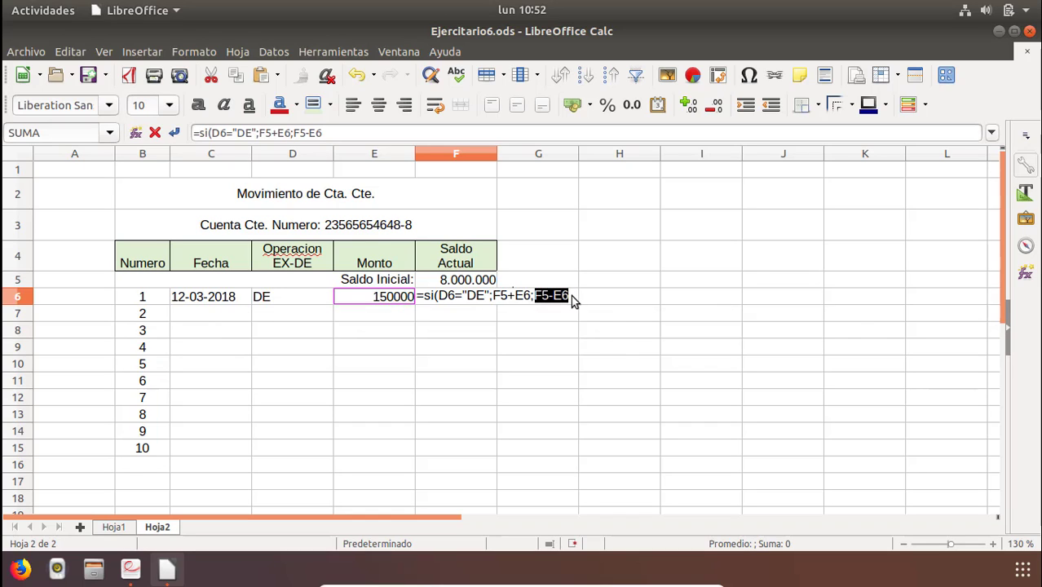
pyautogui.click(574, 299)
pyautogui.write(')')
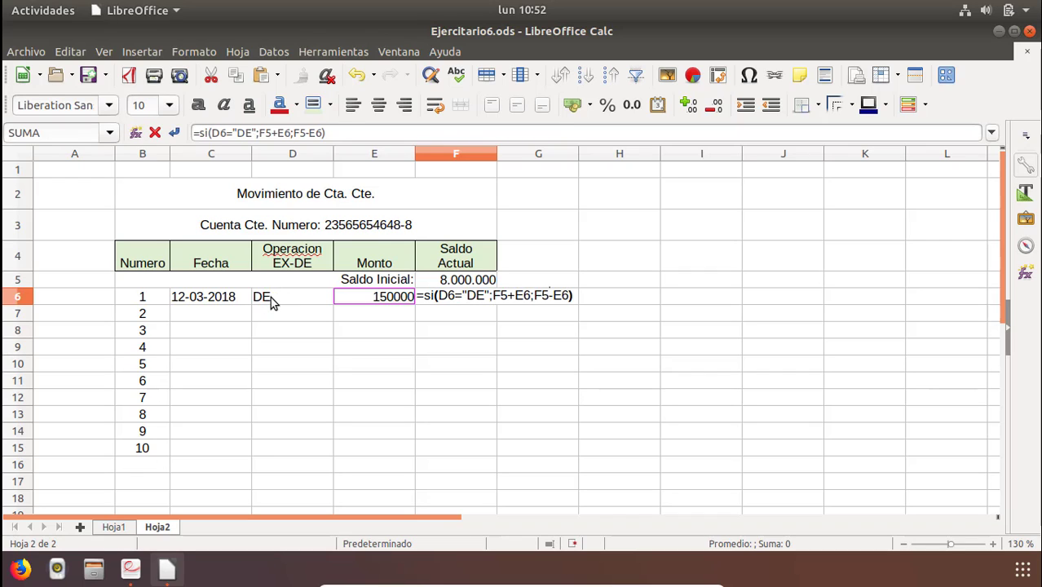
pyautogui.press('Return')
# Format the amount and balance cells E6:F6 with thousands separators and no decimals.
pyautogui.click(395, 297)
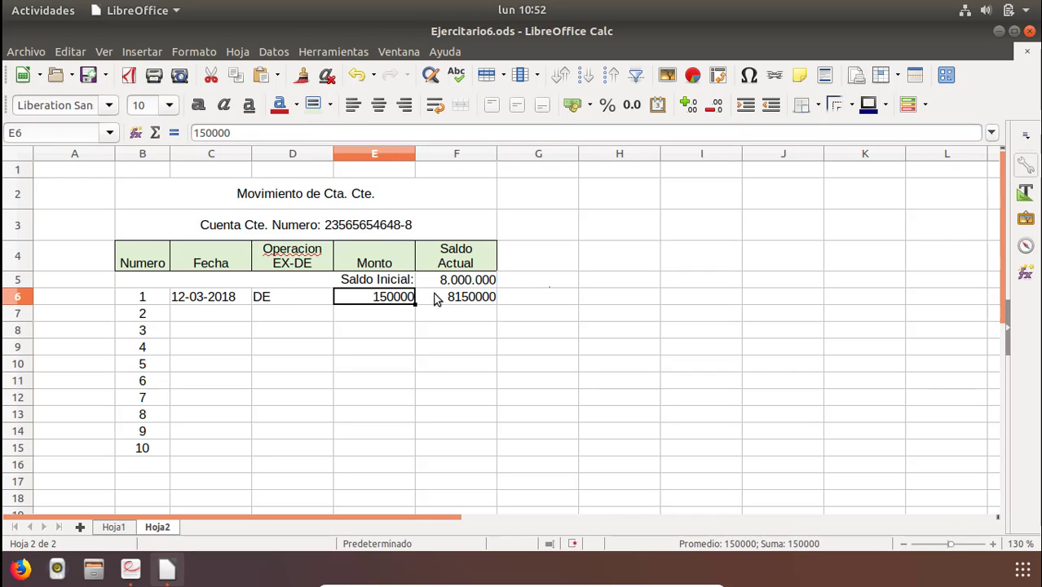
pyautogui.moveTo(394, 294); pyautogui.dragTo(454, 297)
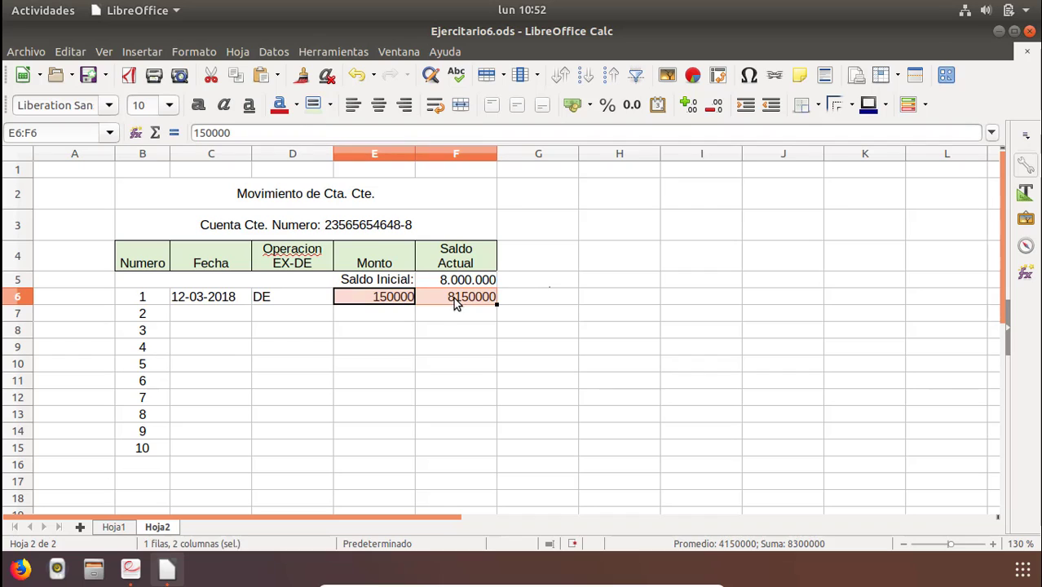
pyautogui.click(632, 105)
pyautogui.doubleClick(714, 104)
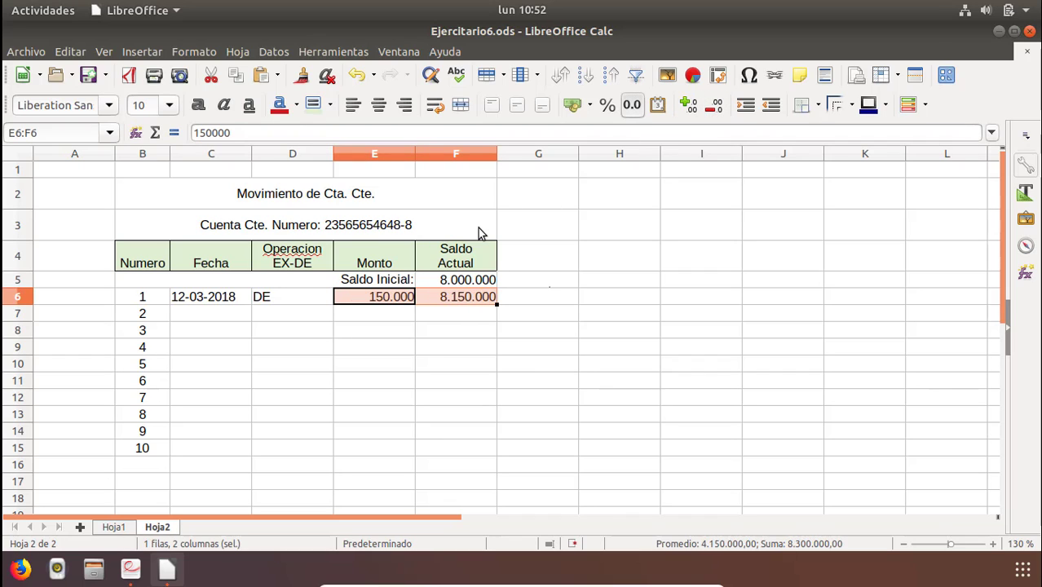
# Change movement 1's operation in D6 to EX to test the balance formula.
pyautogui.click(463, 279)
pyautogui.click(385, 300)
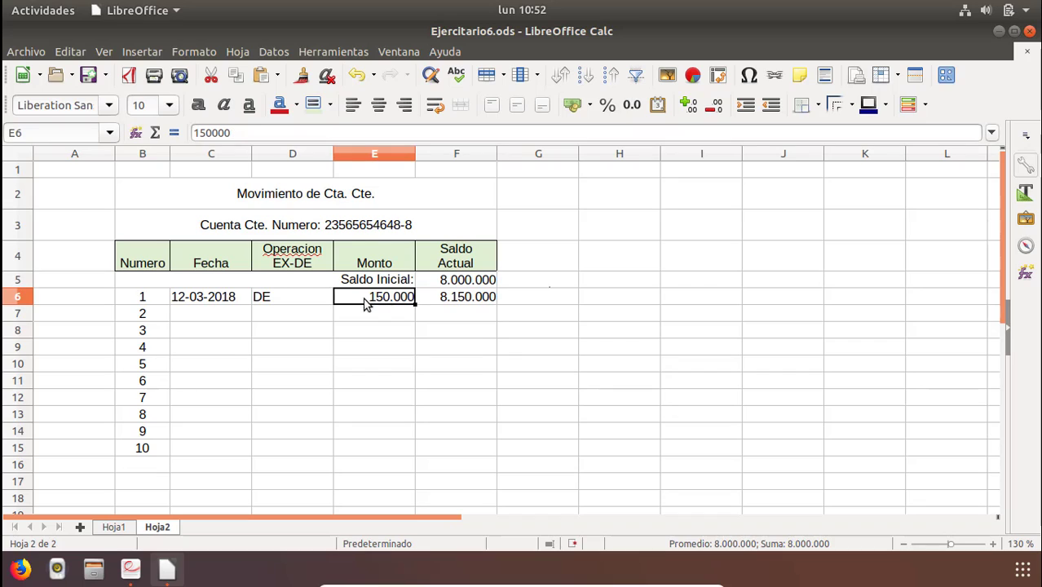
pyautogui.click(291, 302)
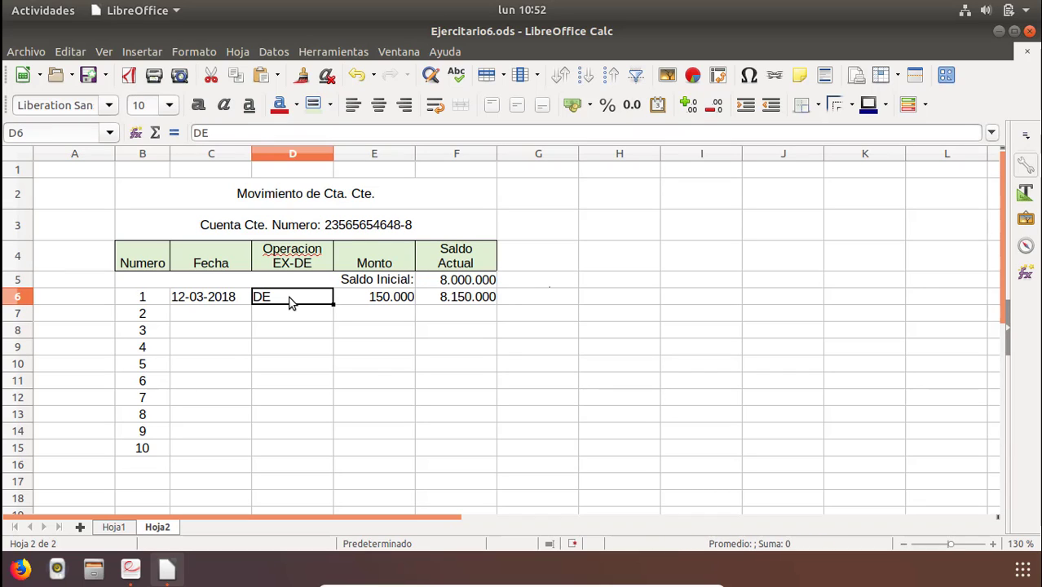
pyautogui.write('EX')
pyautogui.press('Return')
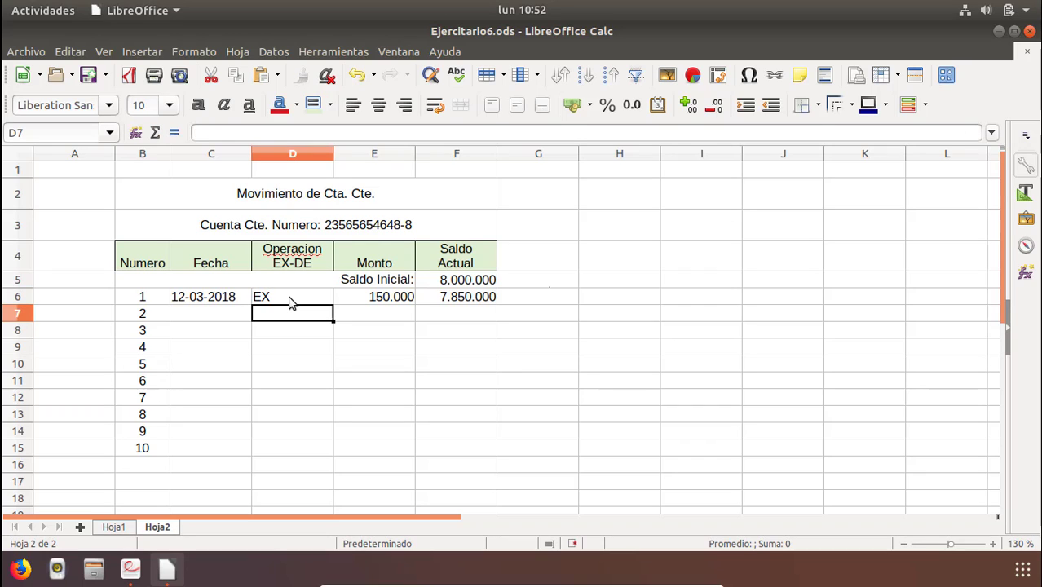
# Review the IF formula in F6 and the cells it references without changing it.
pyautogui.click(278, 298)
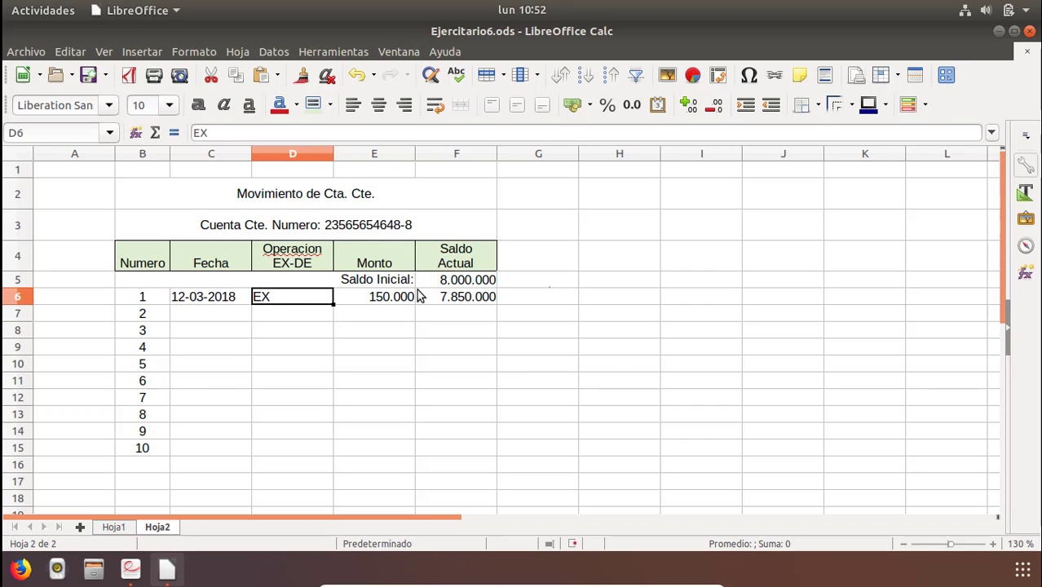
pyautogui.click(443, 284)
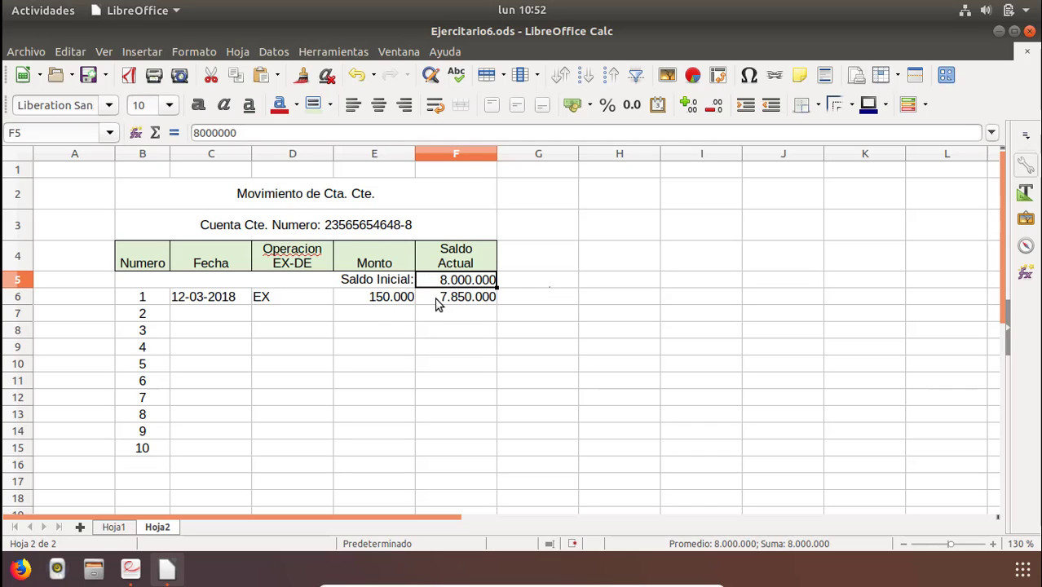
pyautogui.click(440, 302)
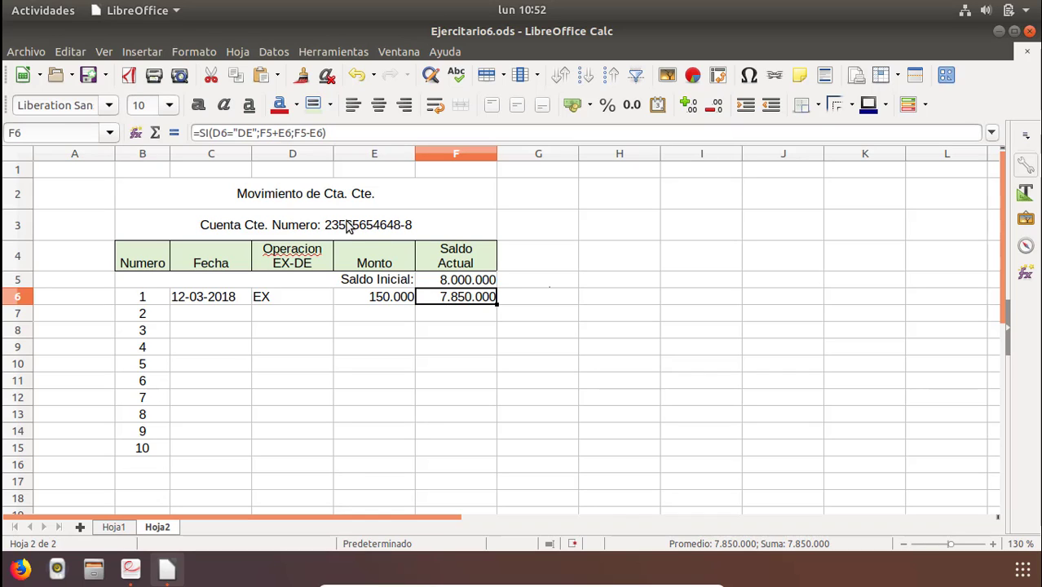
pyautogui.click(333, 133)
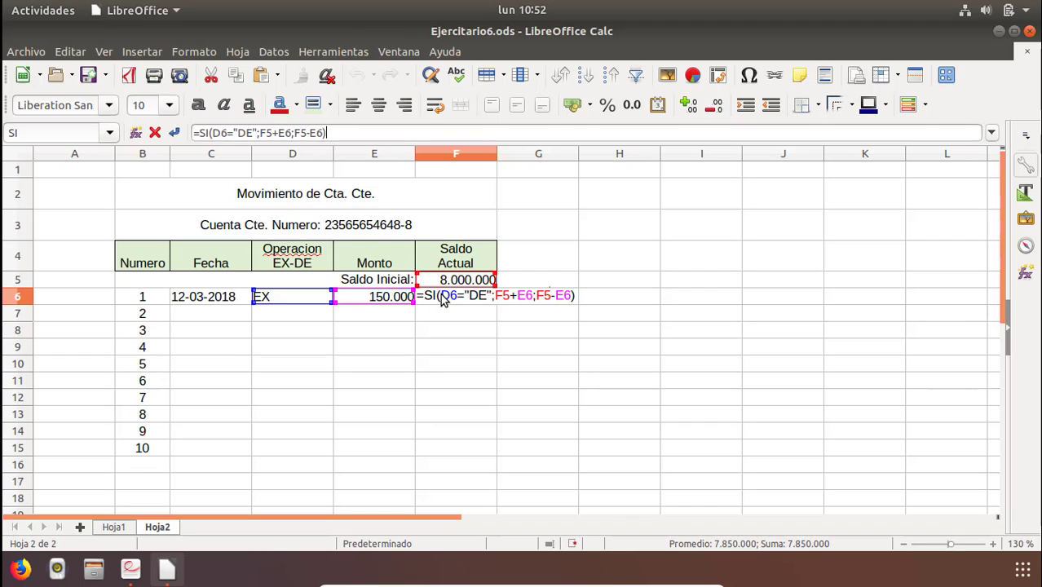
pyautogui.moveTo(443, 298); pyautogui.dragTo(492, 302)
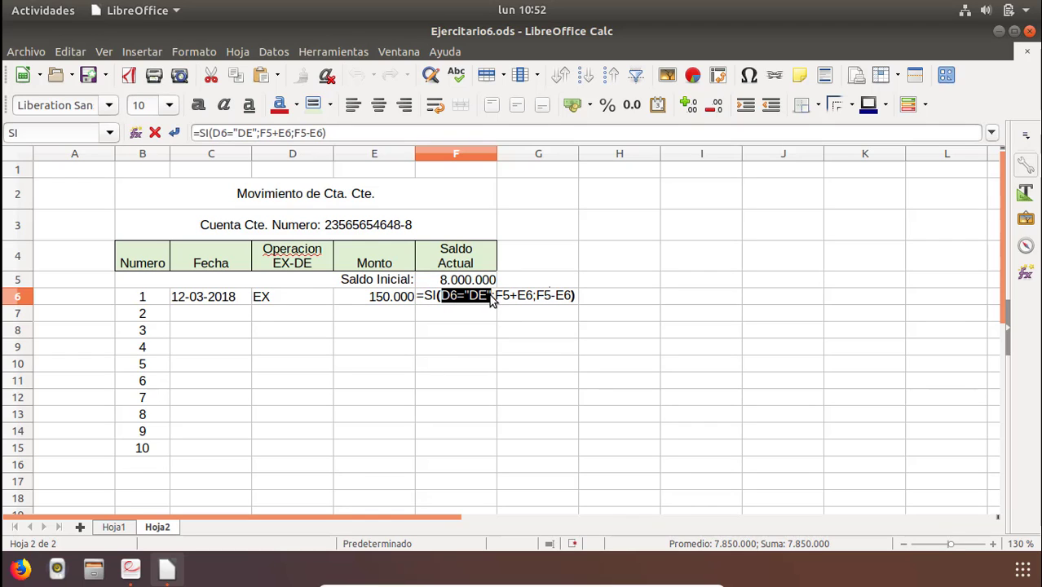
pyautogui.click(587, 303)
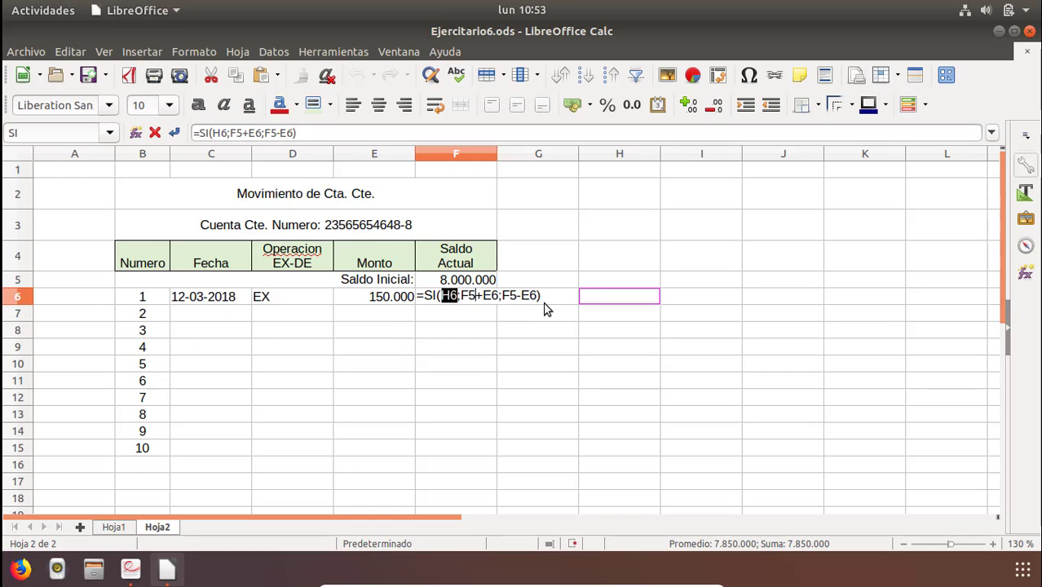
pyautogui.press('Escape')
pyautogui.click(328, 336)
# Enter the date 13-03-2018 for movement 2 in C7.
pyautogui.click(209, 313)
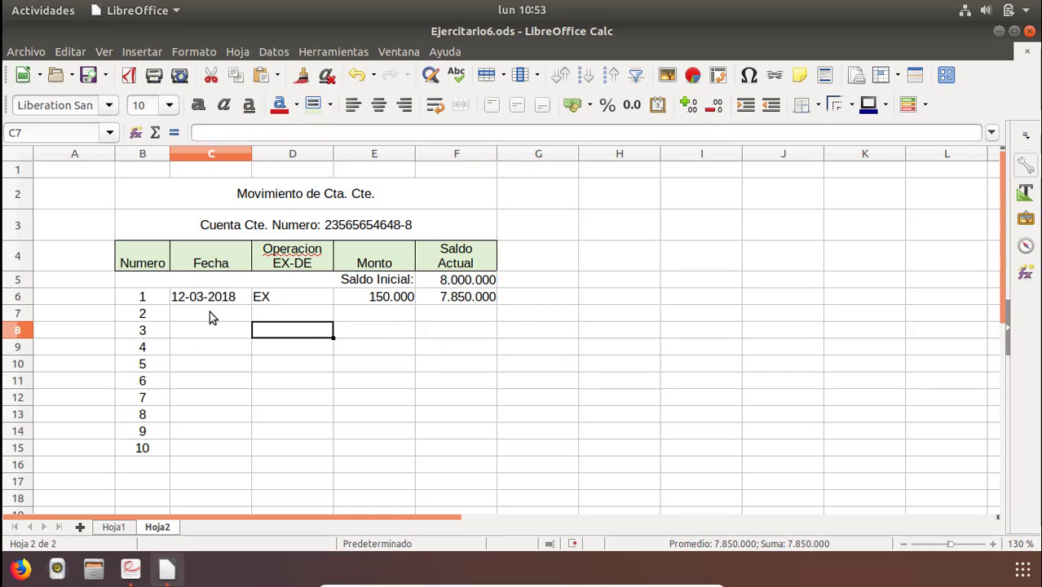
pyautogui.write('13-')
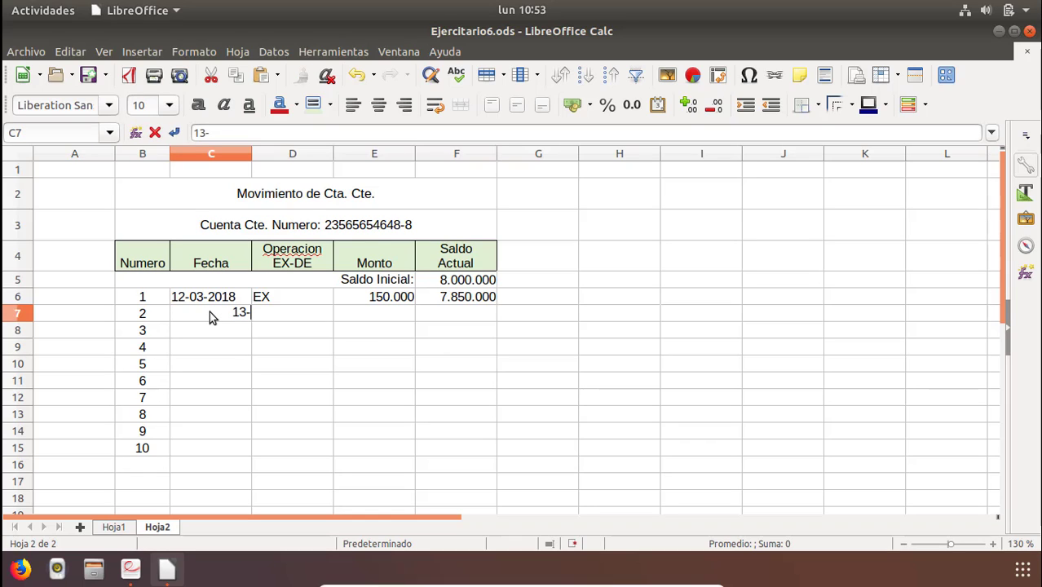
pyautogui.write('03-2018')
pyautogui.press('Return')
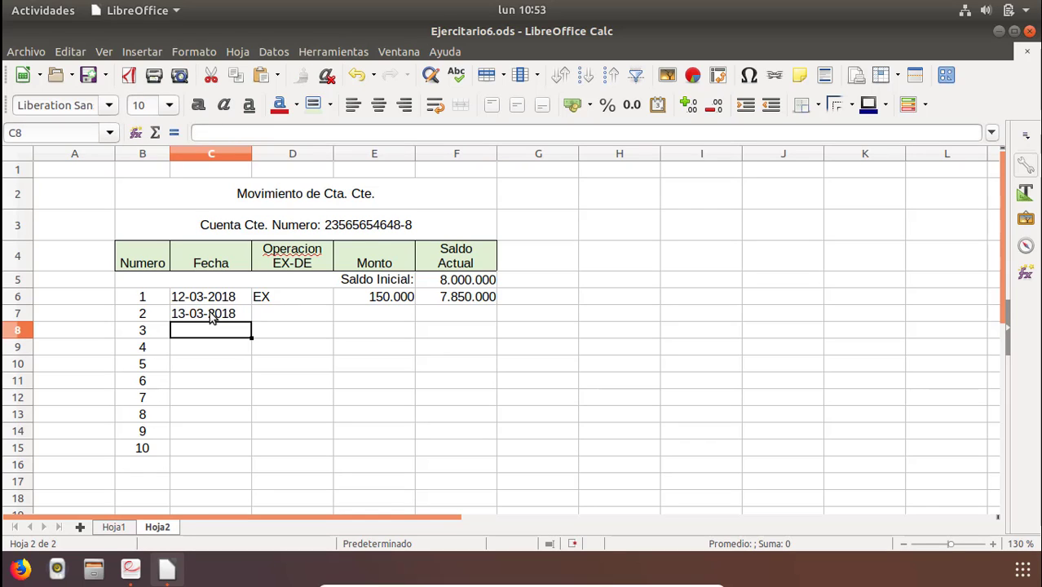
# Enter DE as movement 2's operation in D7 and the amount 150000 in E7.
pyautogui.press('Right')
pyautogui.press('Up')
pyautogui.write('DE')
pyautogui.press('Tab')
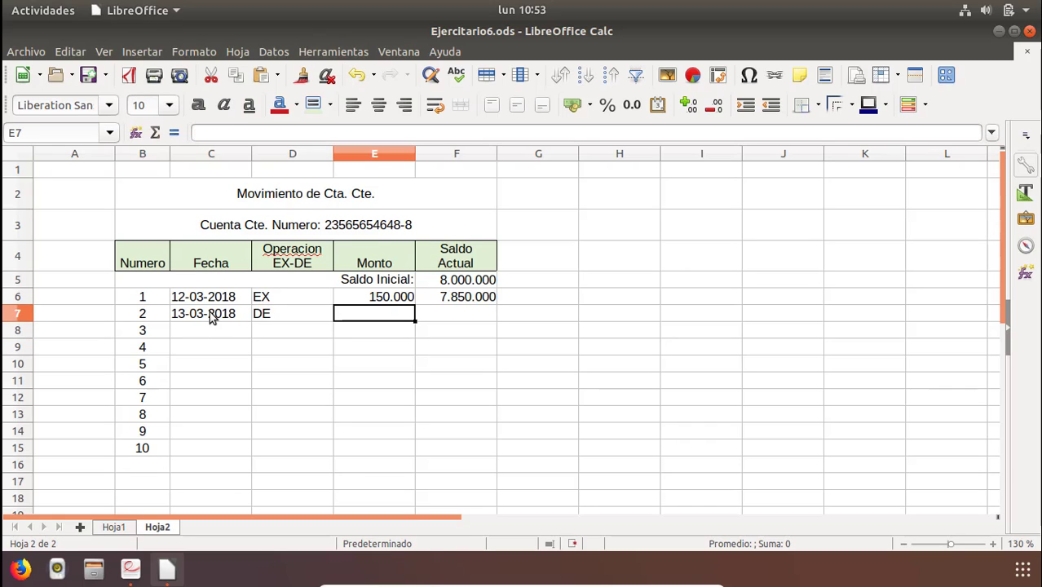
pyautogui.write('150000')
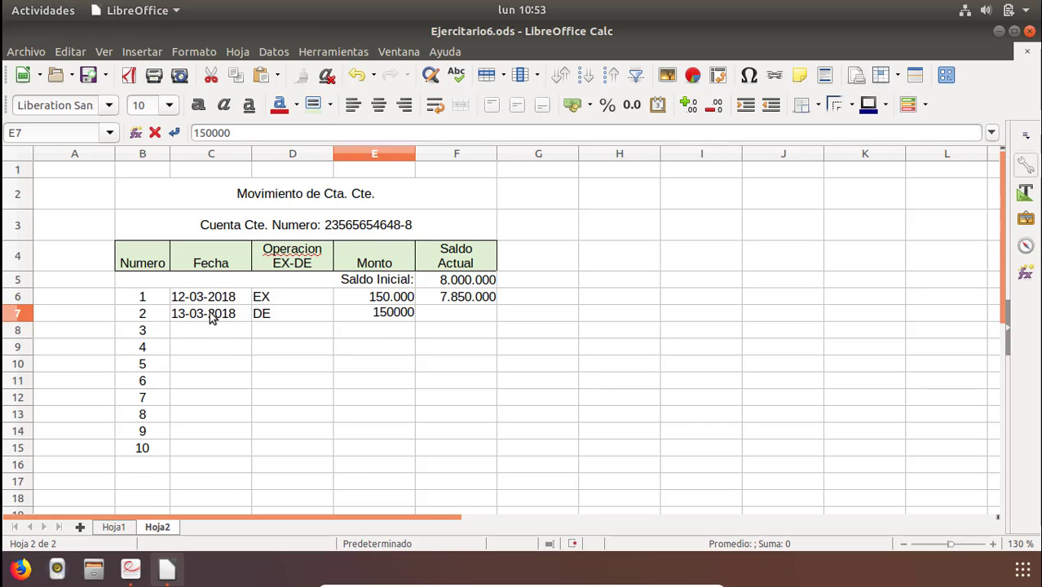
pyautogui.press('Return')
# Enter the balance formula =SI(D7="DE";F6+E7;F6-E7) in F7 for movement 2.
pyautogui.press('Right')
pyautogui.press('Up')
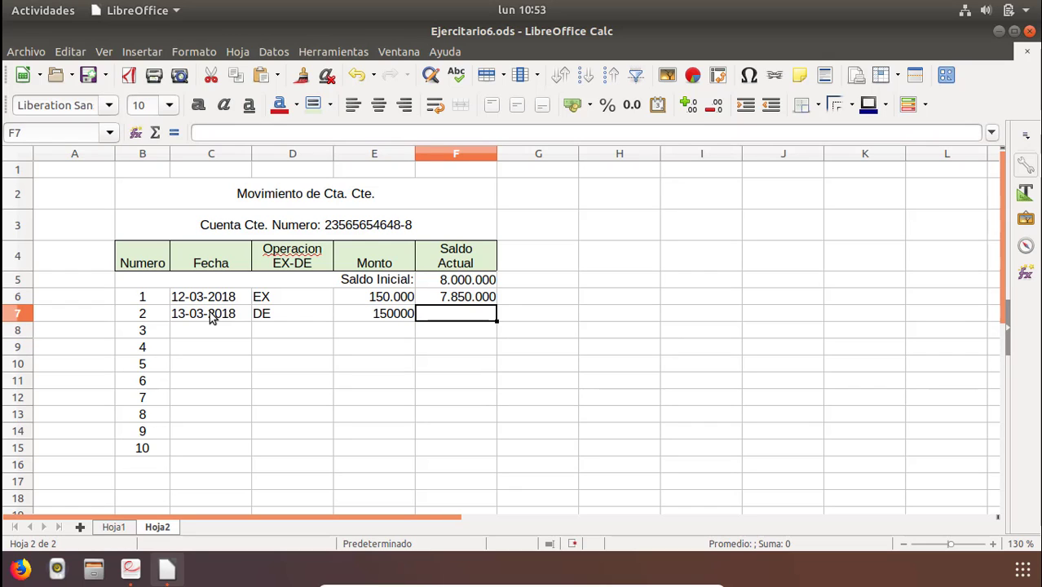
pyautogui.write('=si(')
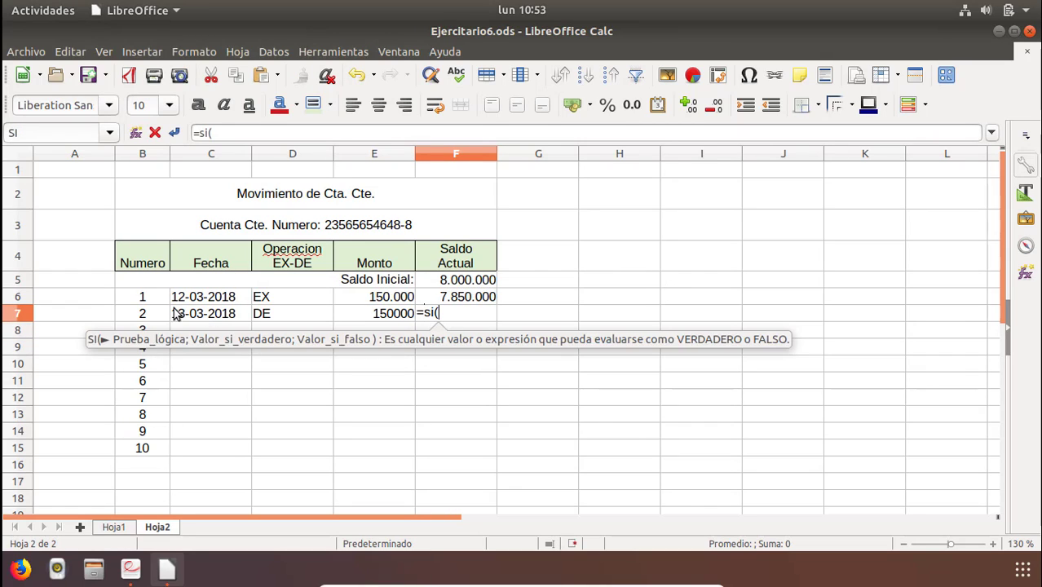
pyautogui.click(273, 316)
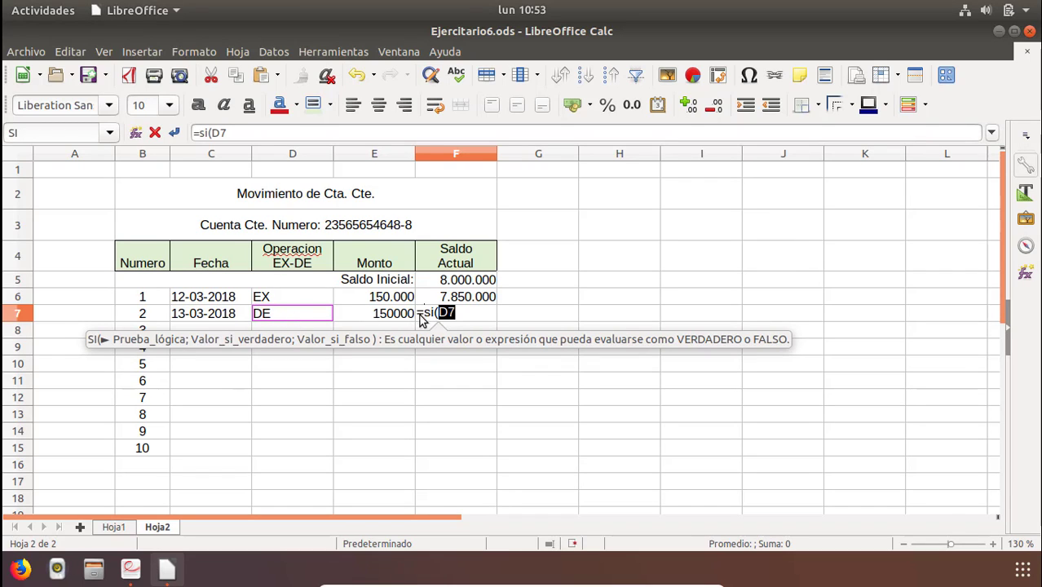
pyautogui.click(464, 317)
pyautogui.write('=')
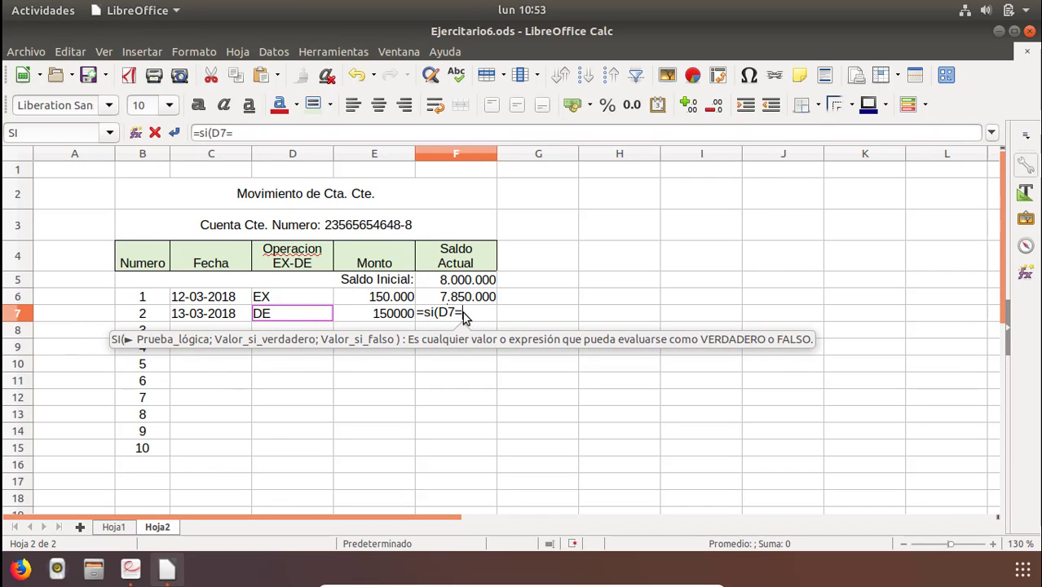
pyautogui.write('"')
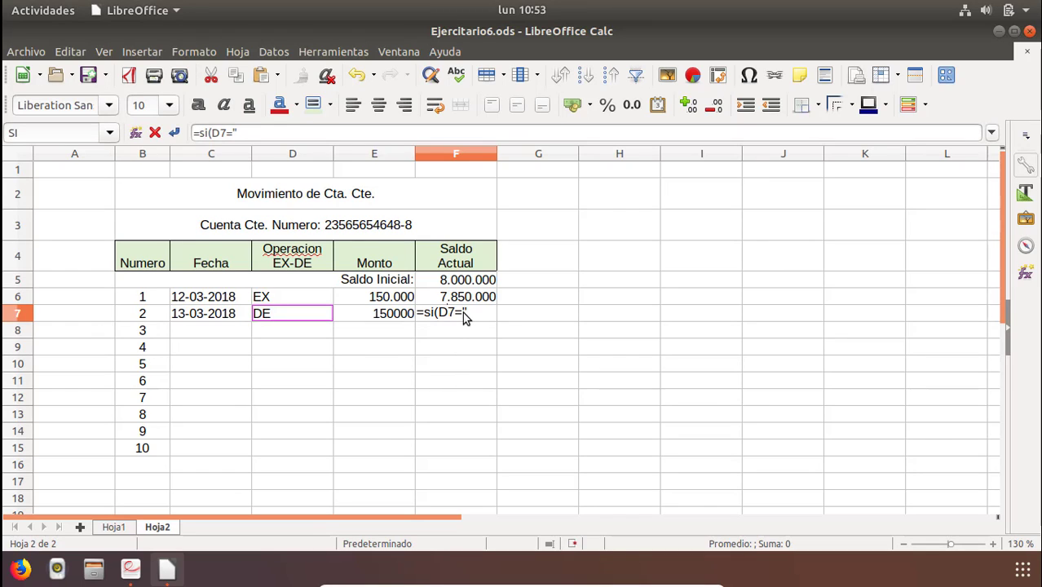
pyautogui.write('DE"')
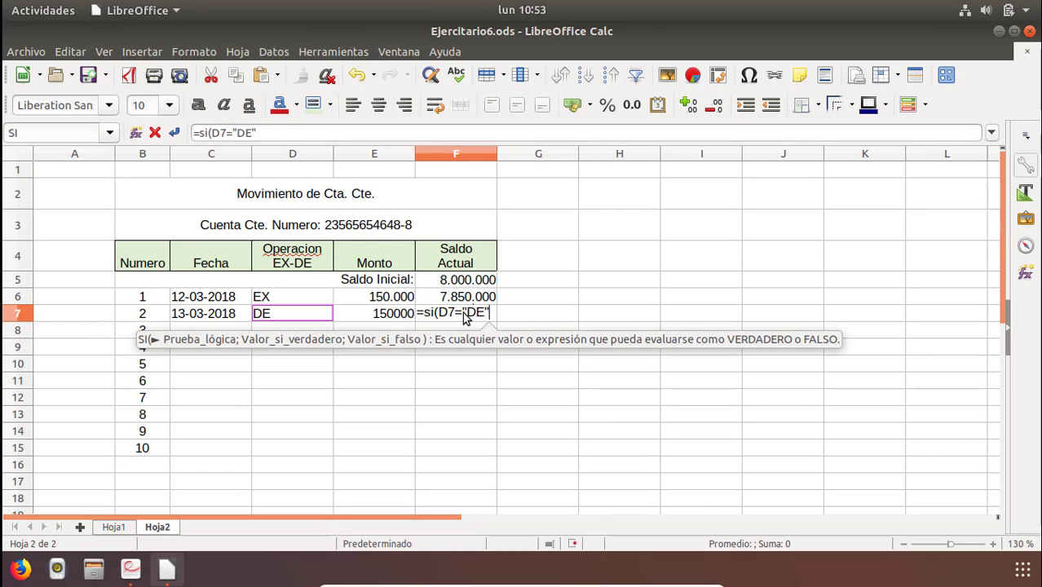
pyautogui.write(';')
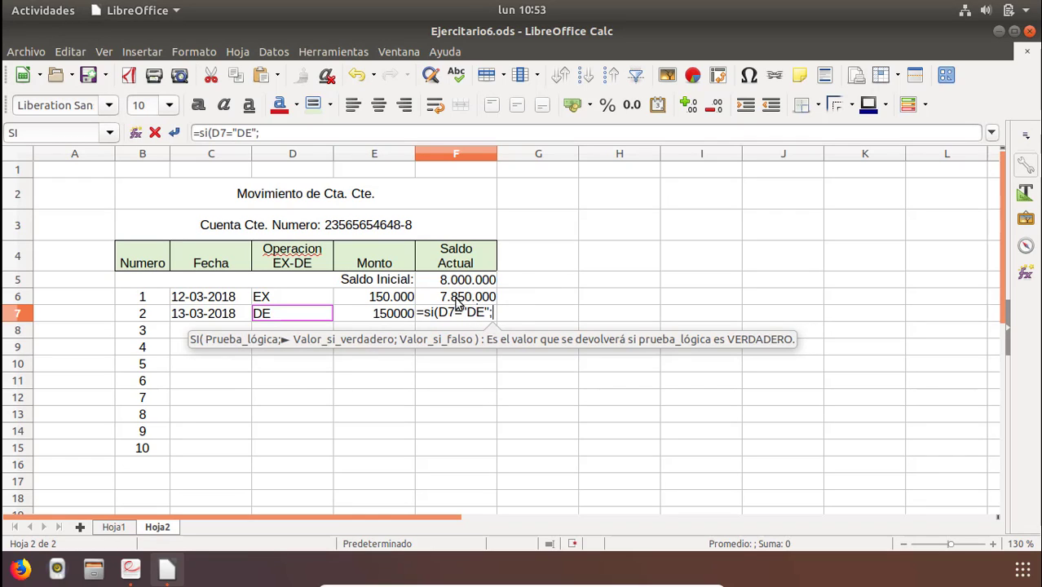
pyautogui.click(457, 299)
pyautogui.write('+')
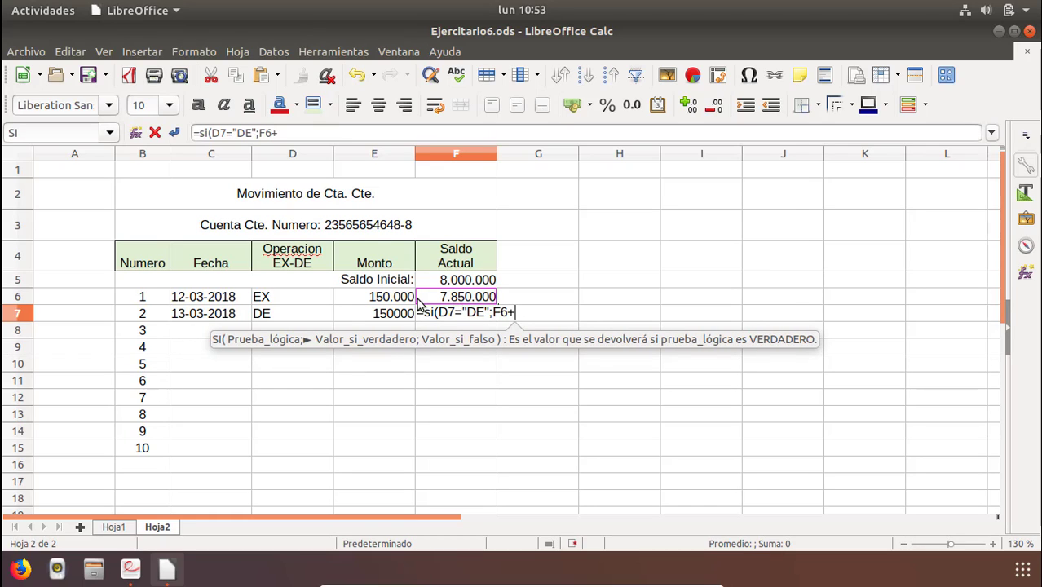
pyautogui.click(379, 314)
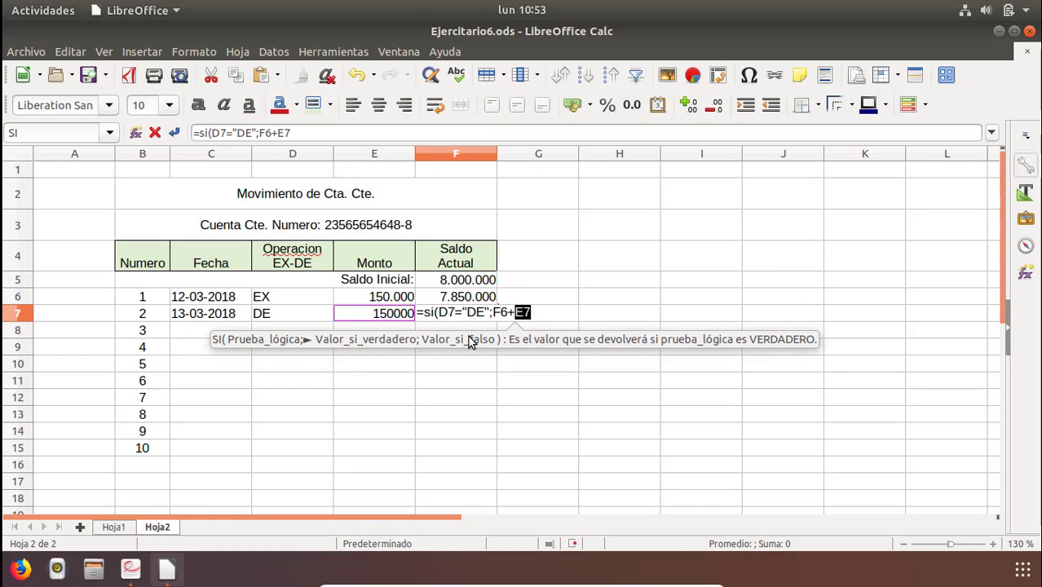
pyautogui.write(';')
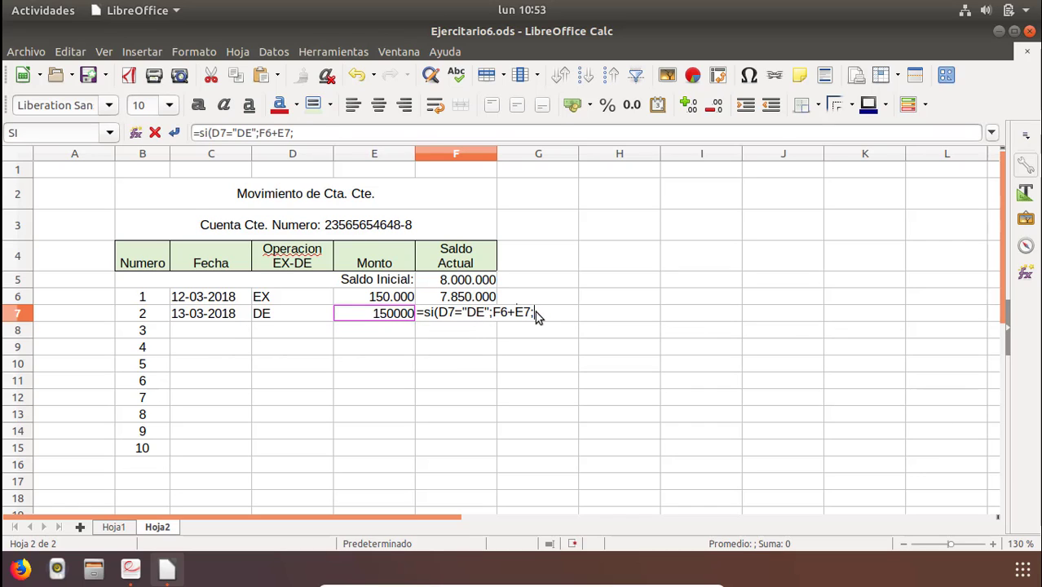
pyautogui.click(459, 302)
pyautogui.write('-')
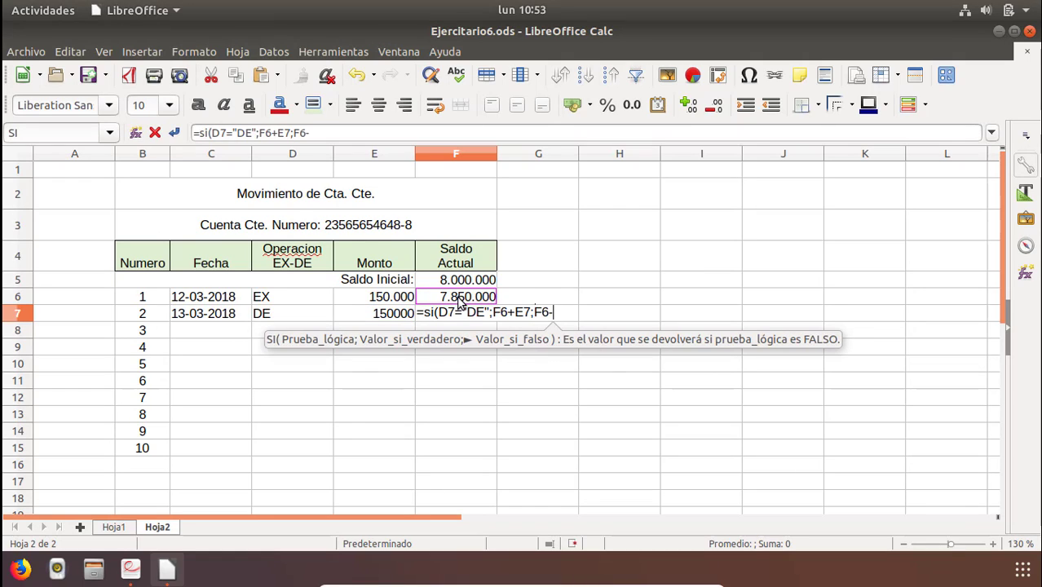
pyautogui.click(393, 318)
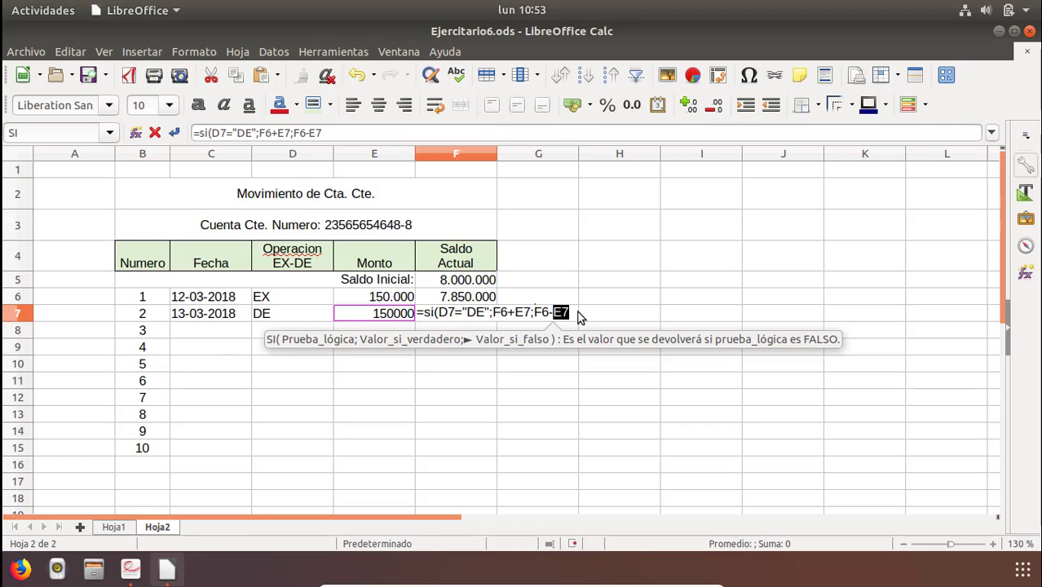
pyautogui.click(571, 313)
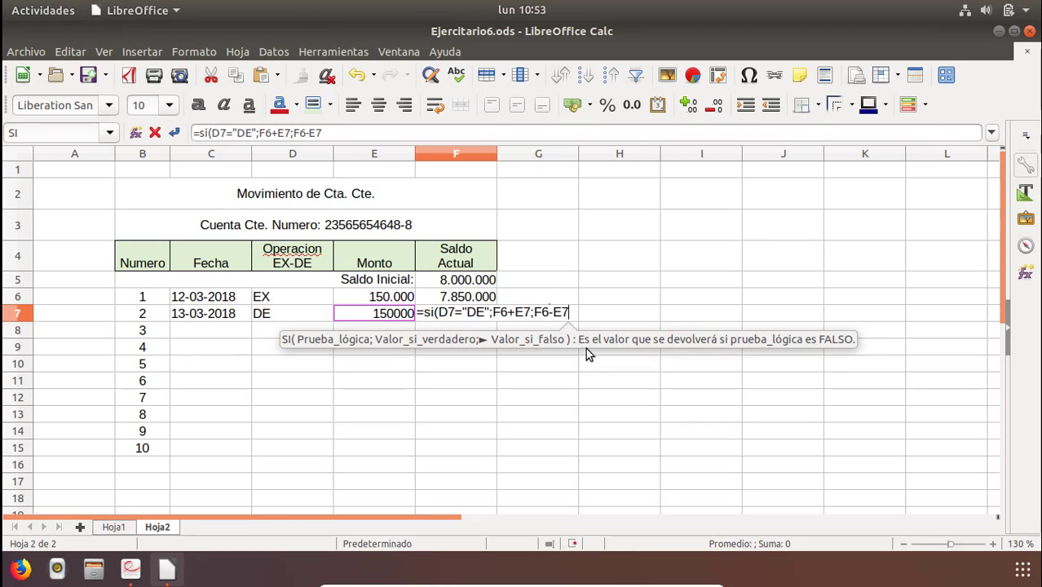
pyautogui.write(')')
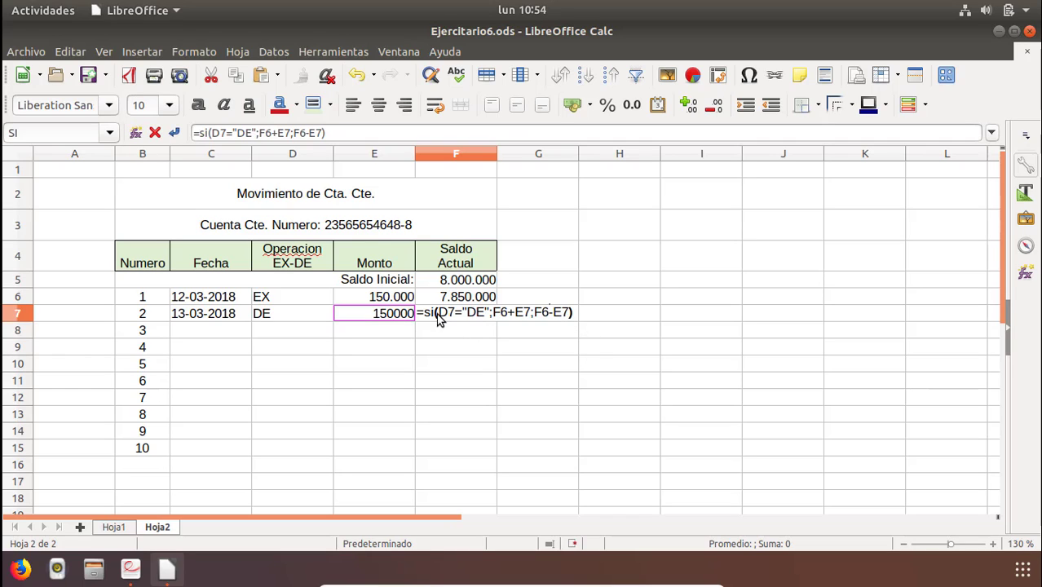
pyautogui.press('Return')
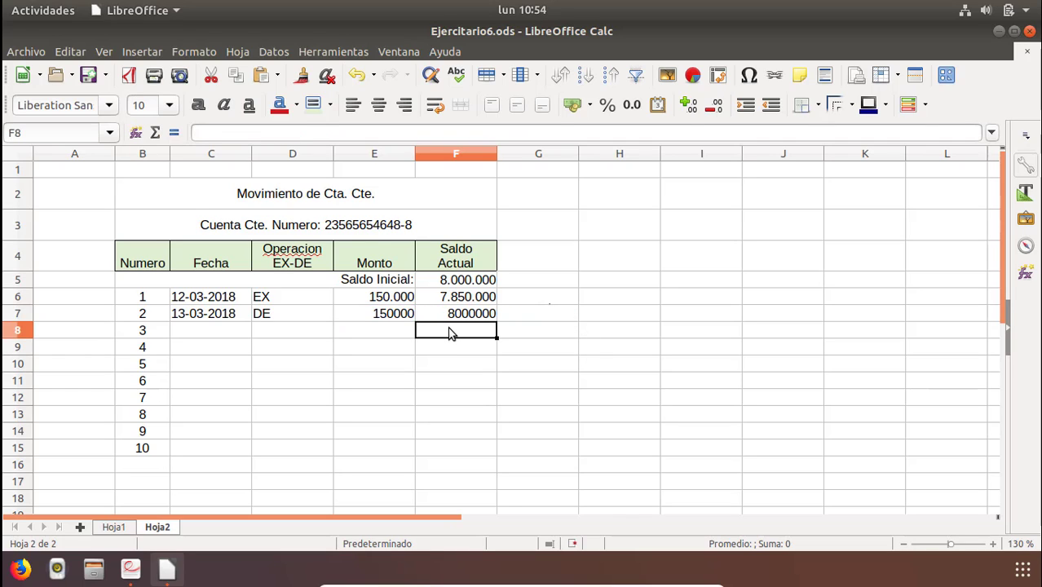
# Format the amounts and balances in E6:F7 with thousands separators and no decimal places.
pyautogui.press('Up')
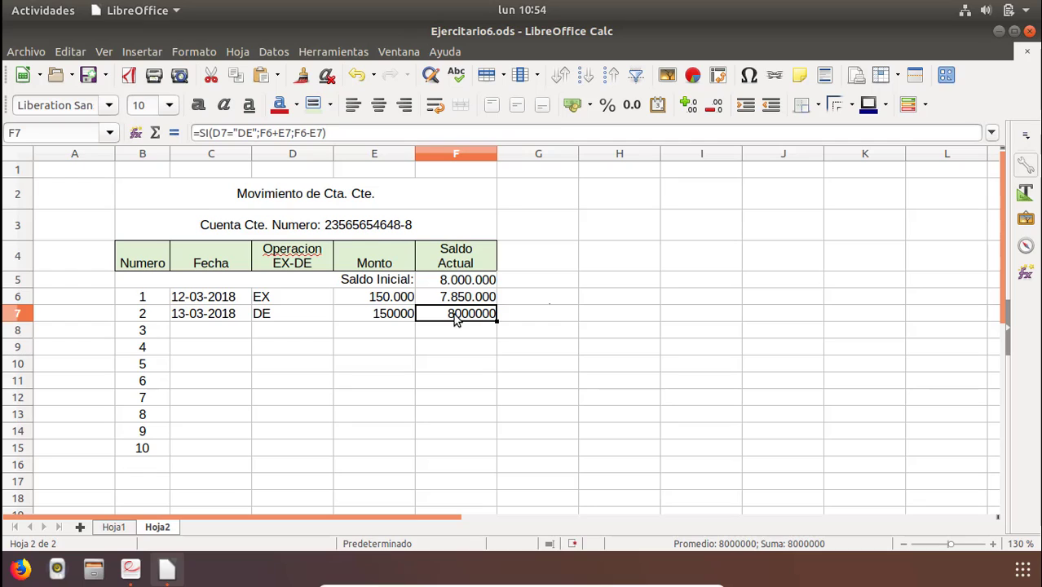
pyautogui.moveTo(463, 320); pyautogui.dragTo(355, 302)
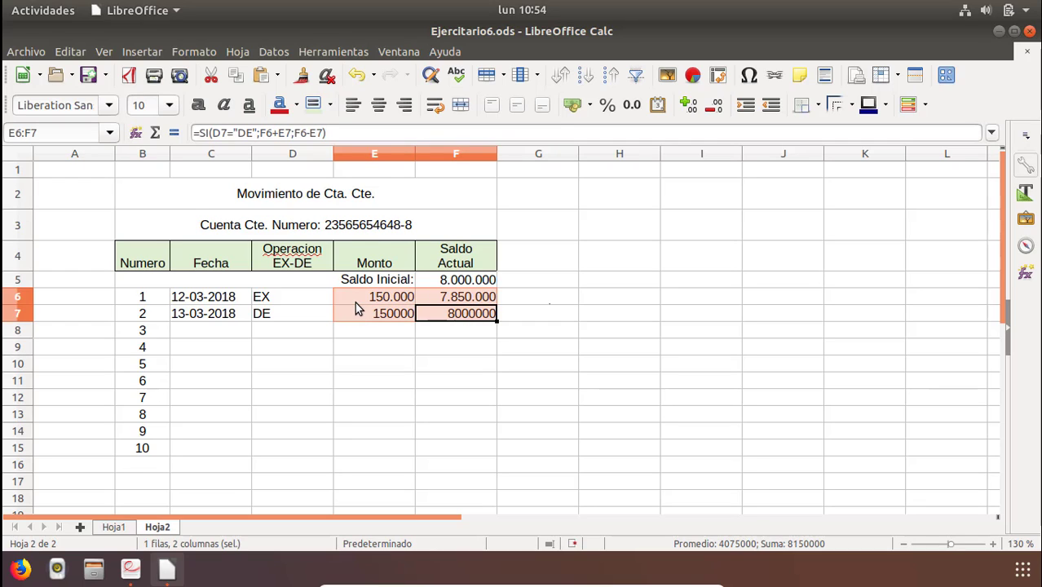
pyautogui.click(633, 105)
pyautogui.click(714, 104)
pyautogui.click(715, 104)
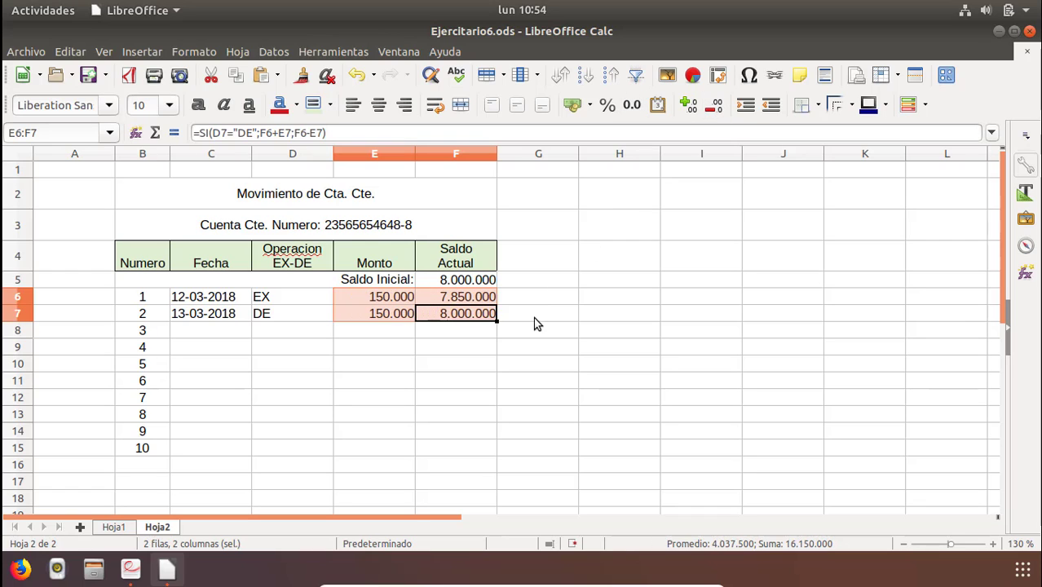
# Review the initial balance, amounts and the IF formulas in F6 and F7 without changing them.
pyautogui.click(535, 318)
pyautogui.click(468, 281)
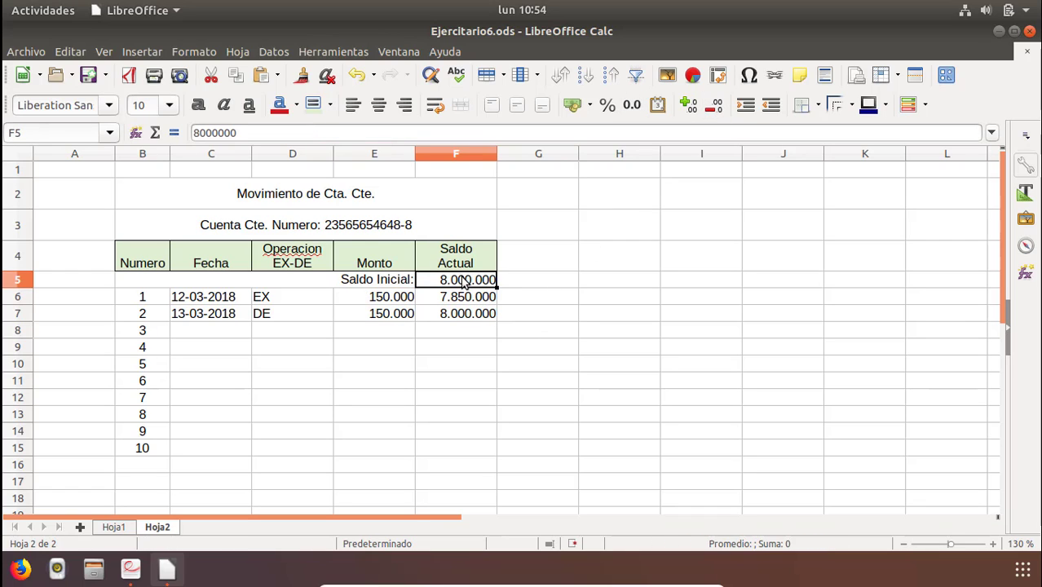
pyautogui.click(281, 300)
pyautogui.click(373, 297)
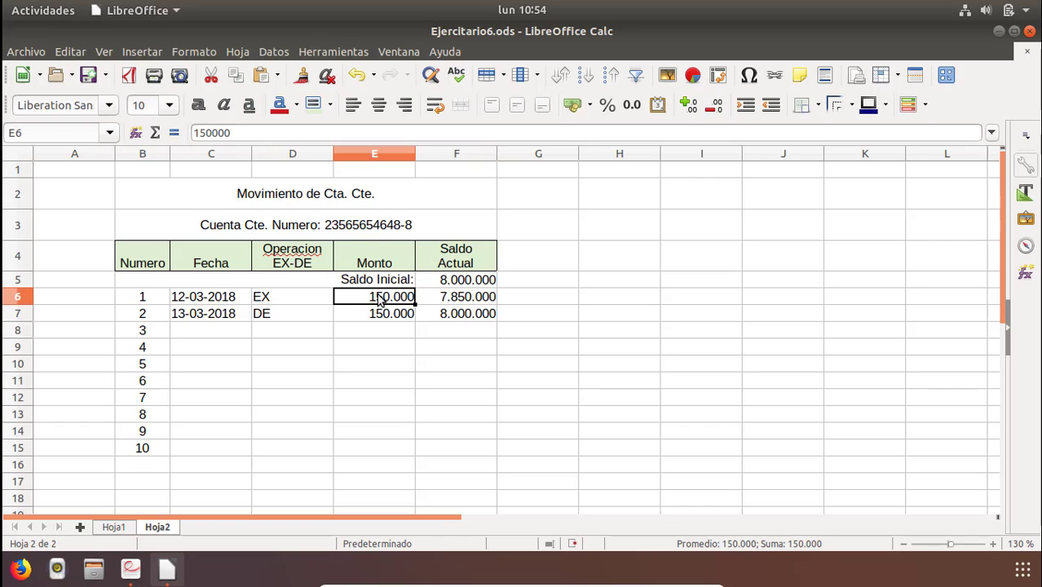
pyautogui.click(453, 300)
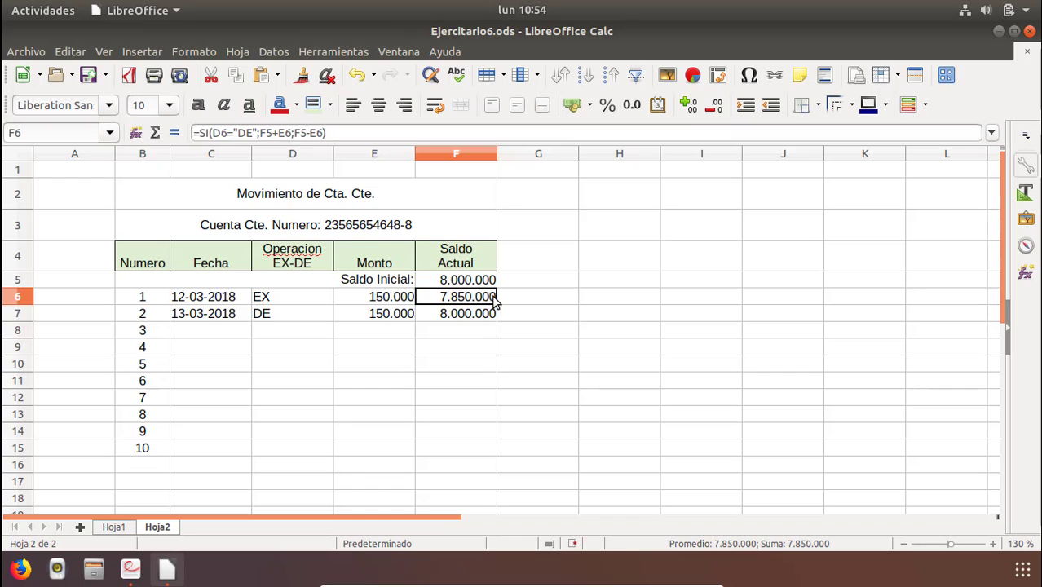
pyautogui.click(399, 316)
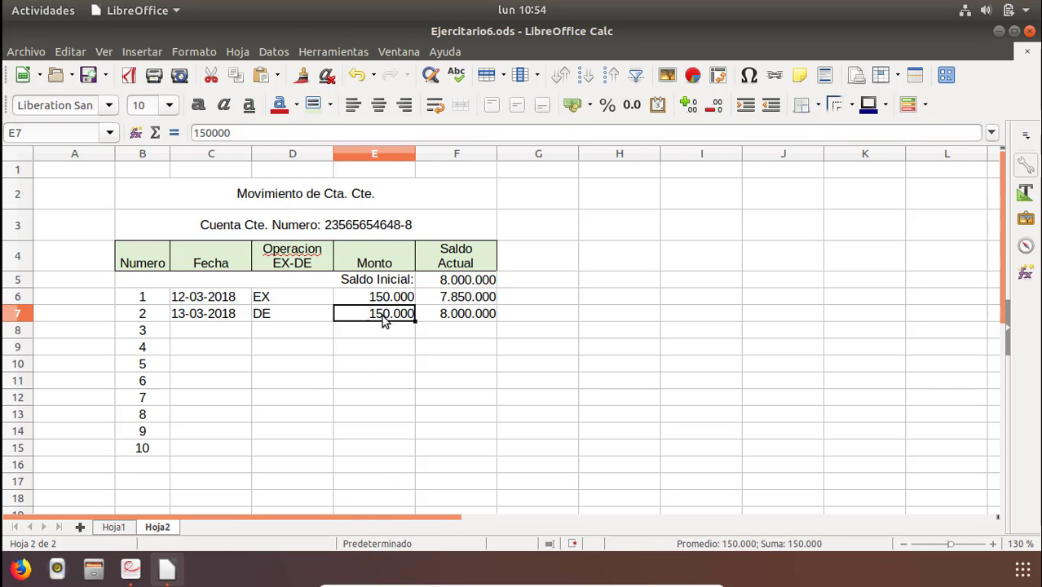
pyautogui.click(445, 302)
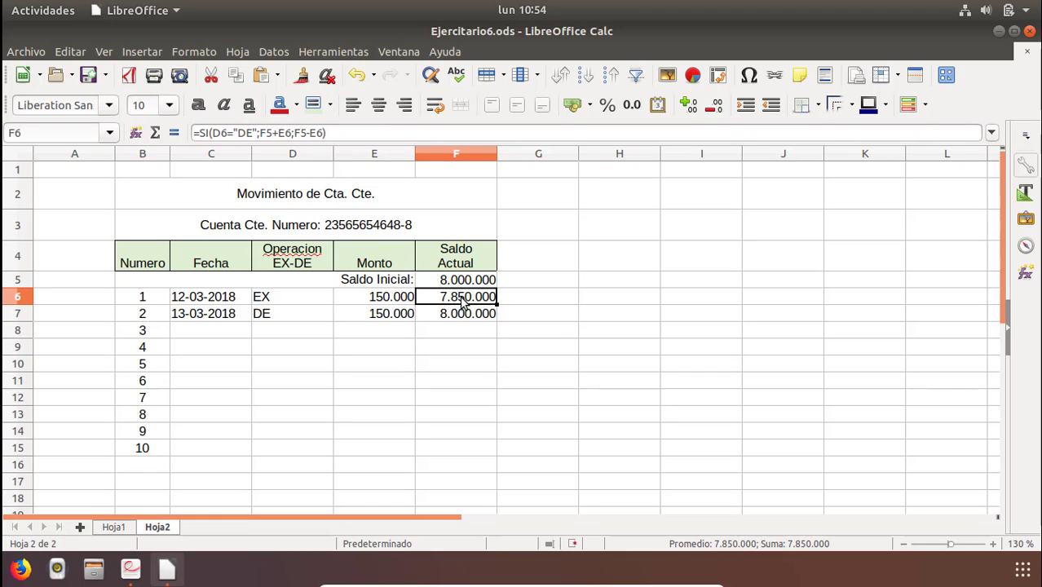
pyautogui.click(395, 319)
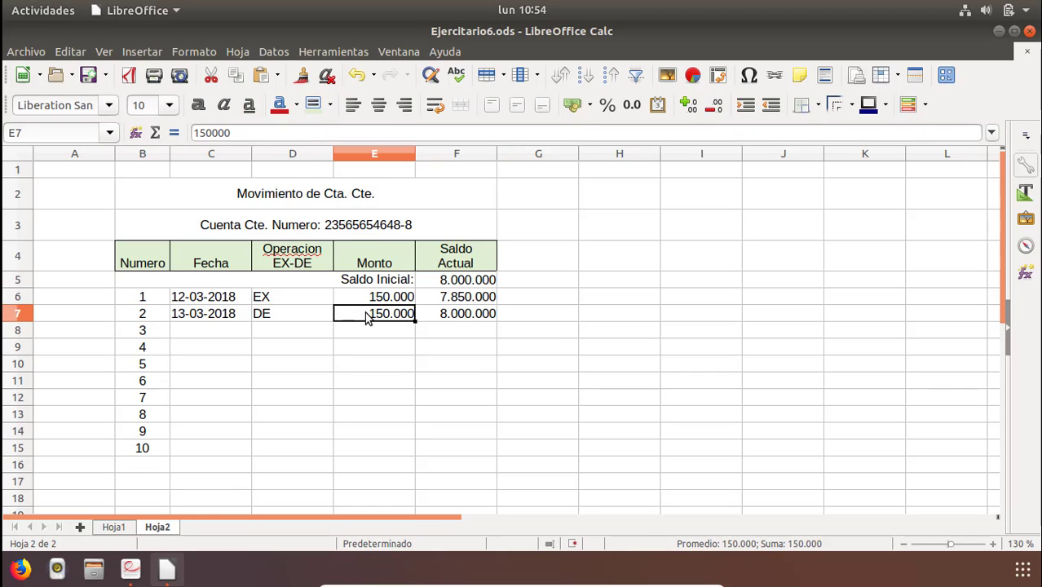
pyautogui.click(438, 318)
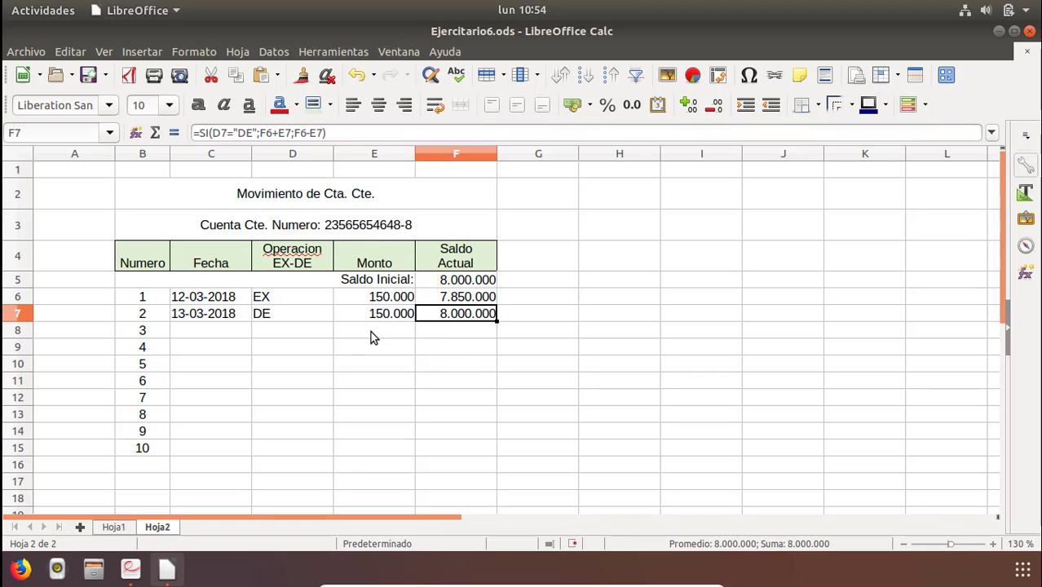
# Center the operation entries in D6:D15.
pyautogui.click(280, 316)
pyautogui.moveTo(284, 296); pyautogui.dragTo(289, 449)
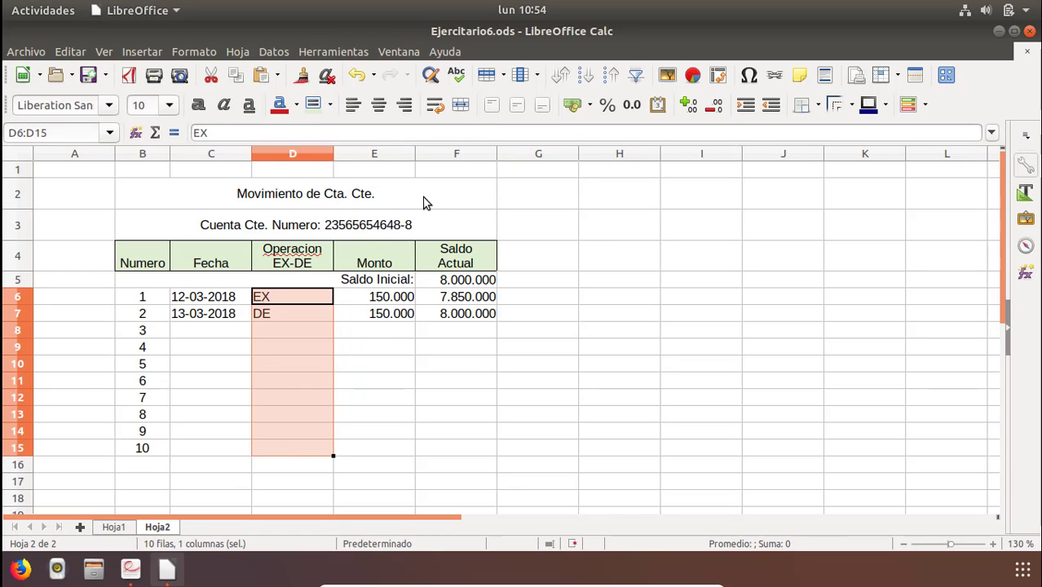
pyautogui.click(380, 106)
pyautogui.click(314, 328)
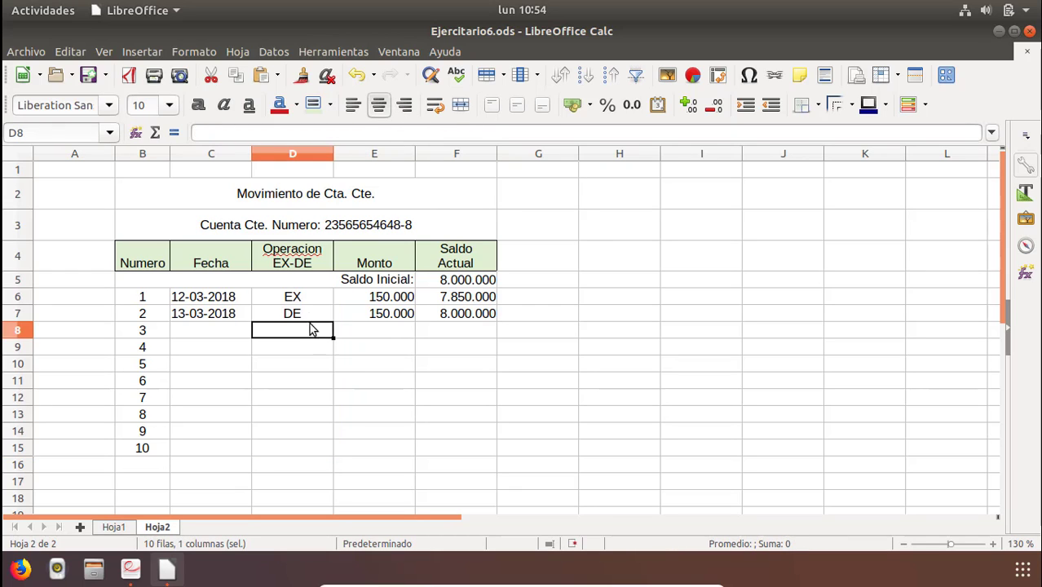
# Change movement 1's operation in D6 to DE to test the balance formulas.
pyautogui.click(305, 300)
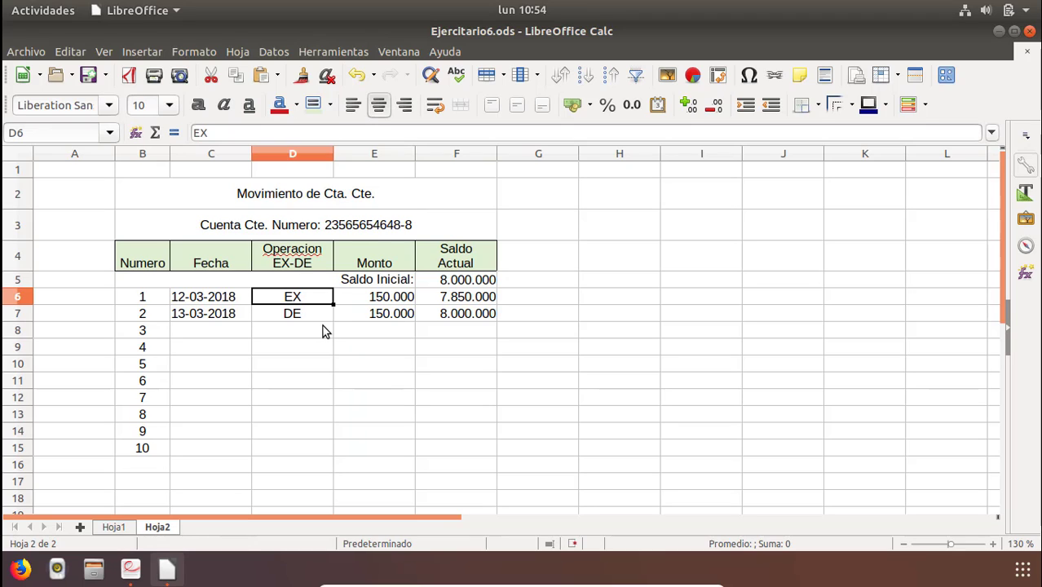
pyautogui.write('DE')
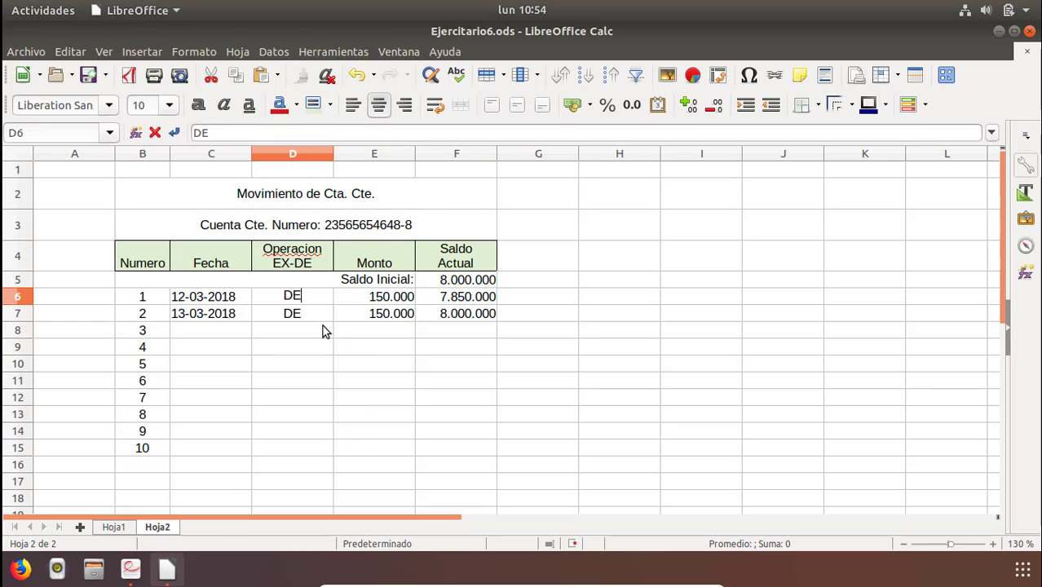
pyautogui.press('Return')
pyautogui.click(453, 282)
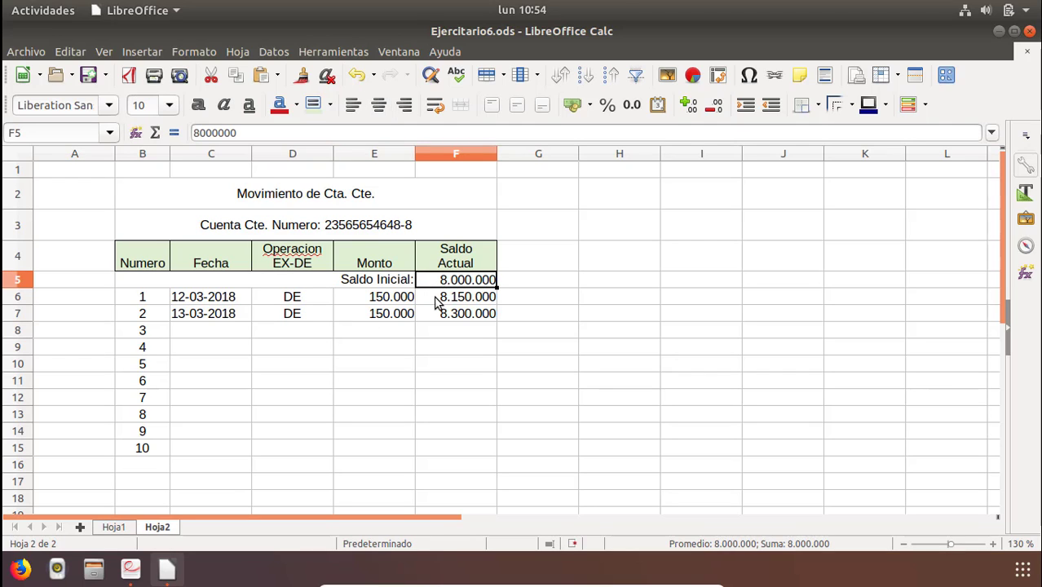
pyautogui.doubleClick(445, 298)
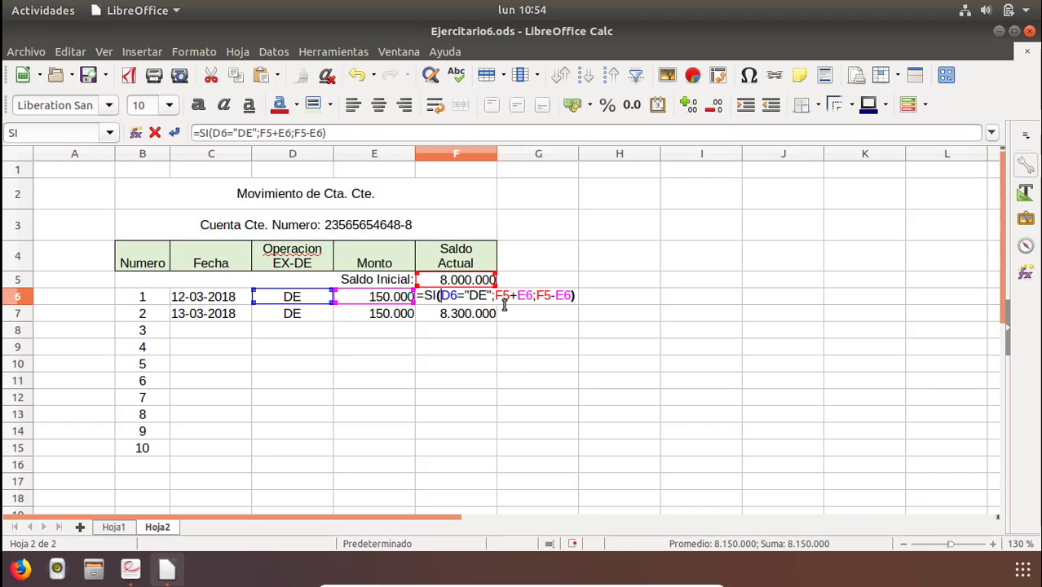
pyautogui.moveTo(495, 295); pyautogui.dragTo(531, 297)
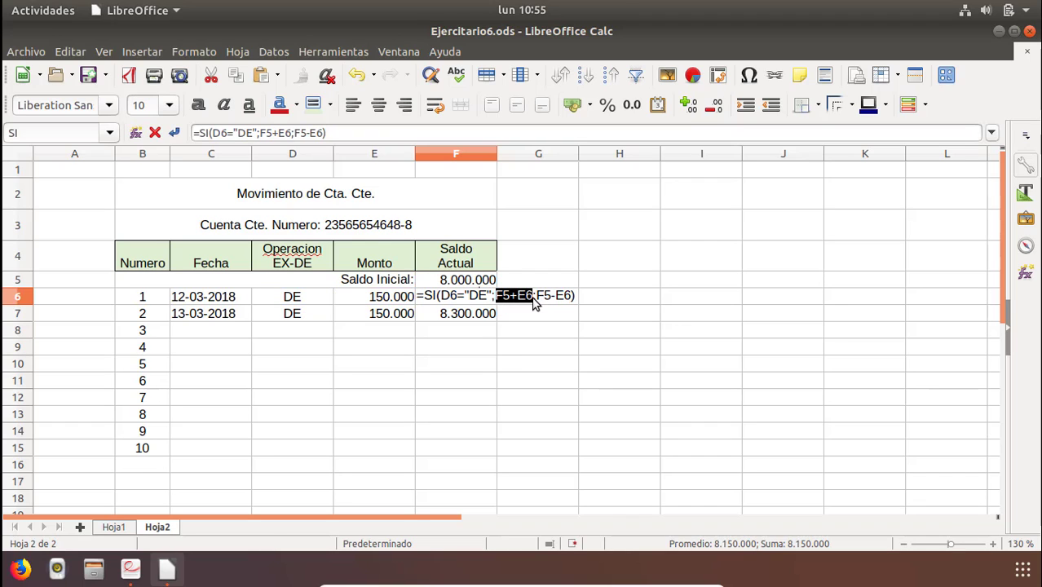
pyautogui.click(467, 281)
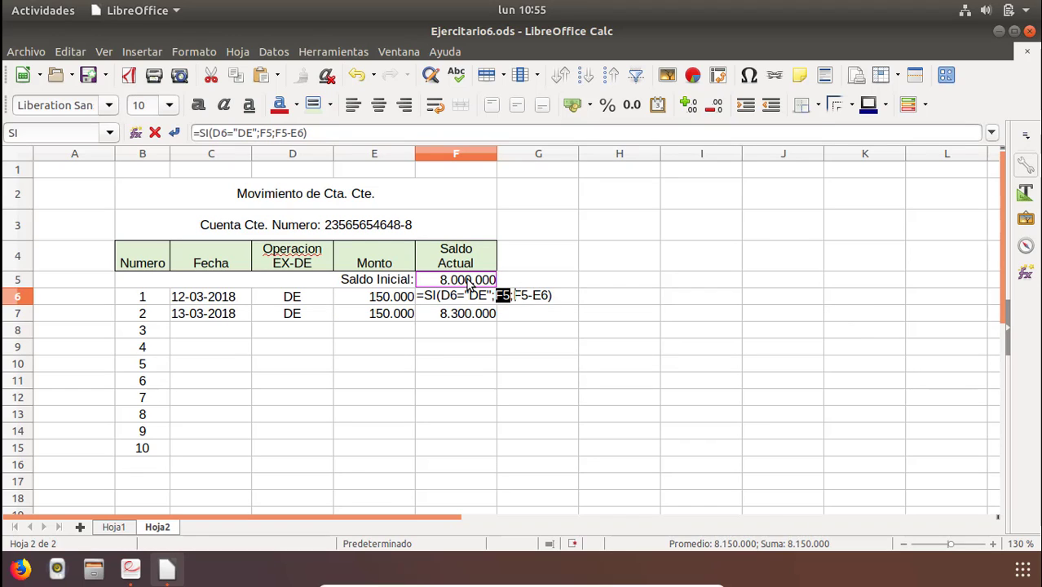
pyautogui.press('Escape')
# Correct the formula in F6 to =SI(D6="DE";F5+E6;F5-E6) so deposits add the amount.
pyautogui.doubleClick(468, 295)
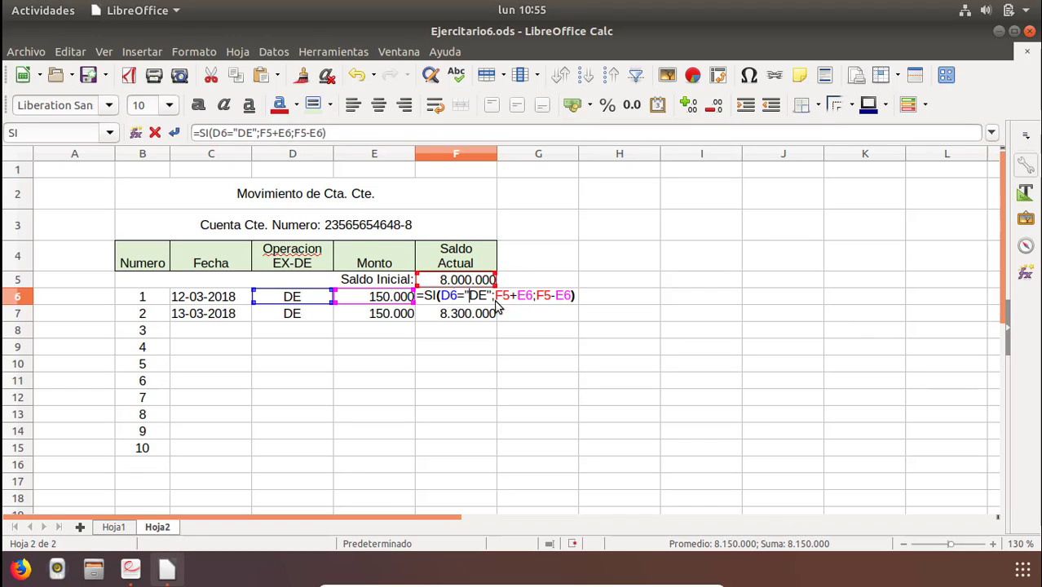
pyautogui.click(520, 298)
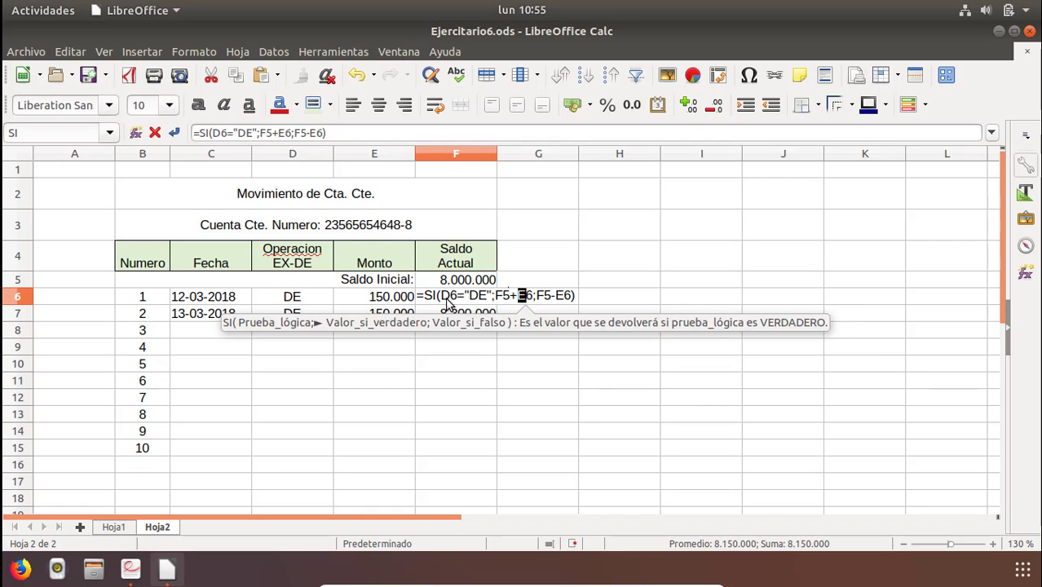
pyautogui.press('Return')
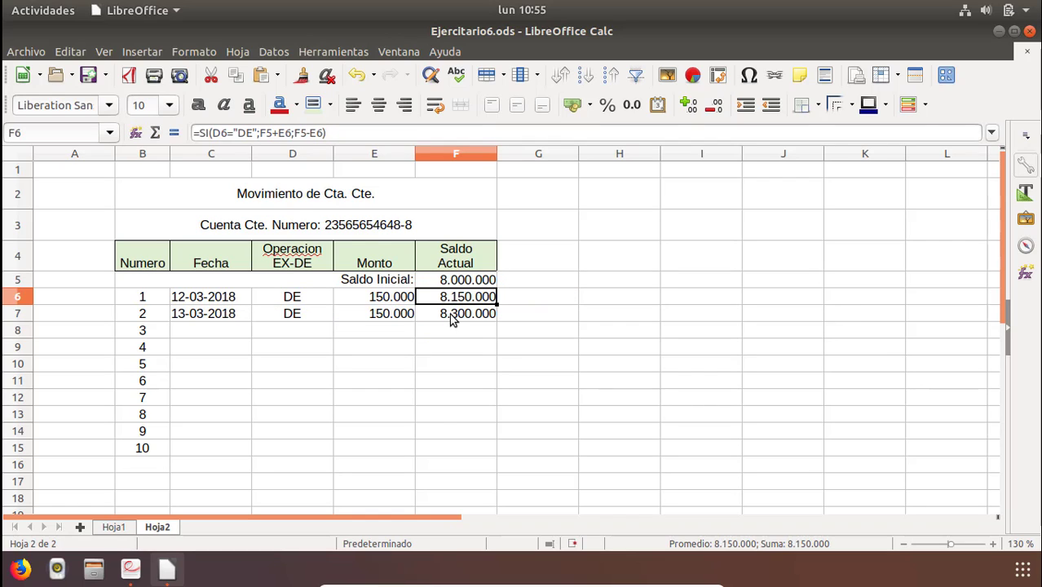
# Enter movement 3 with date 14-03-2018 in C8 and operation EX in D8.
pyautogui.press('Down')
pyautogui.press('Left')
pyautogui.press('Left')
pyautogui.press('Left')
pyautogui.press('Down')
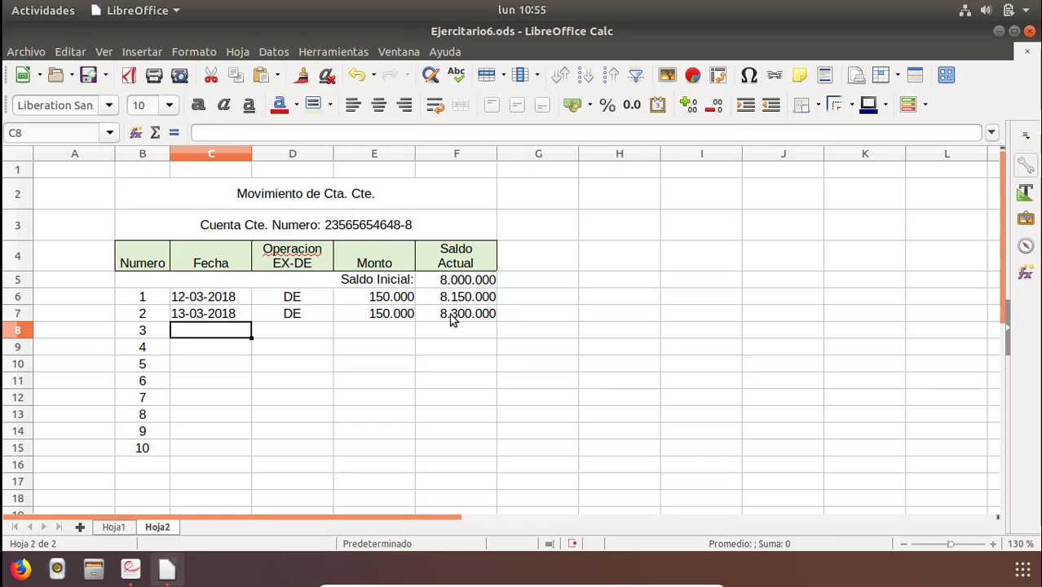
pyautogui.write('14')
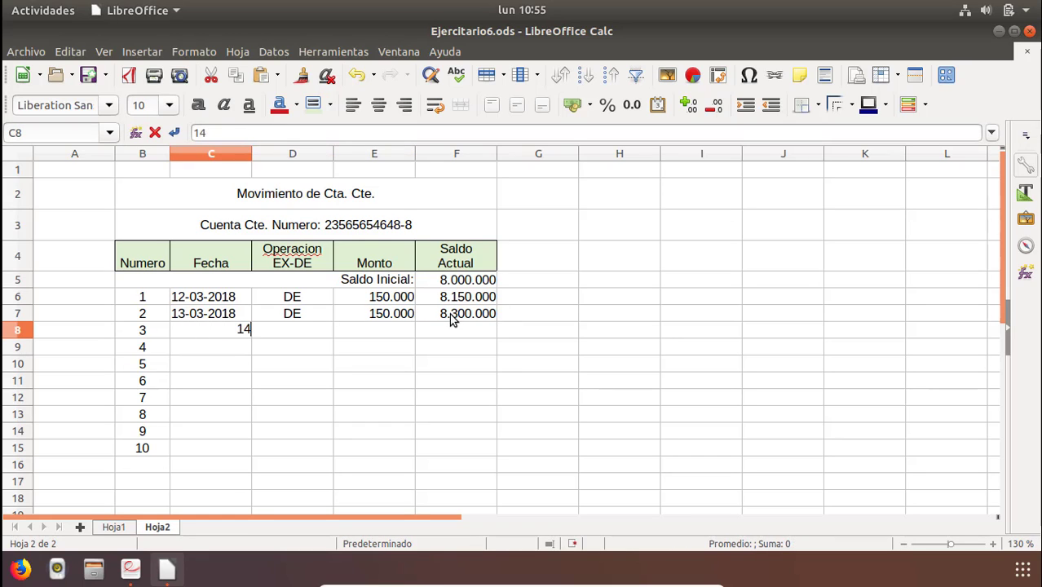
pyautogui.write('-03-2018')
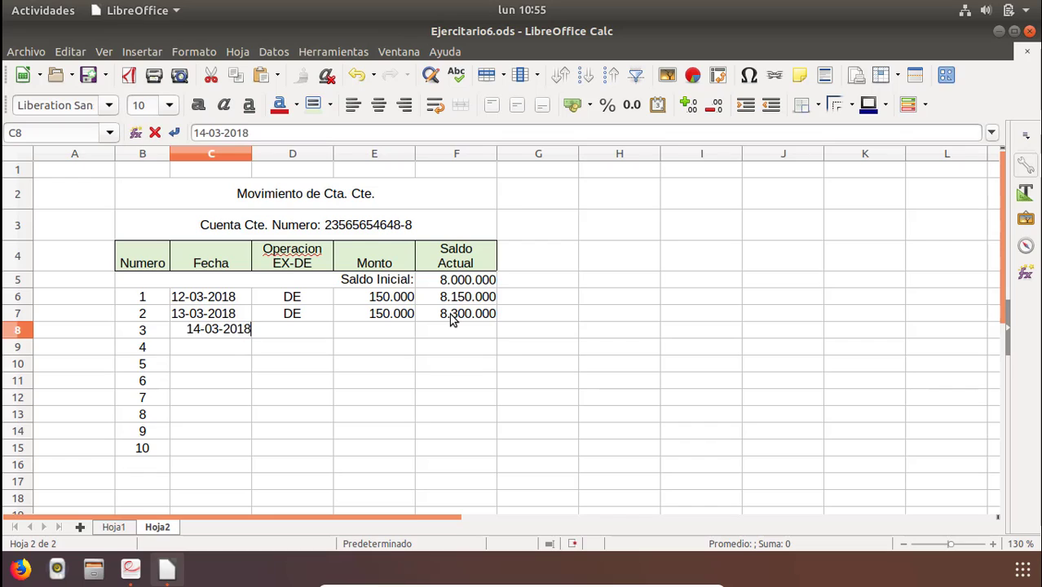
pyautogui.press('Return')
pyautogui.press('Right')
pyautogui.press('Up')
pyautogui.write('EX')
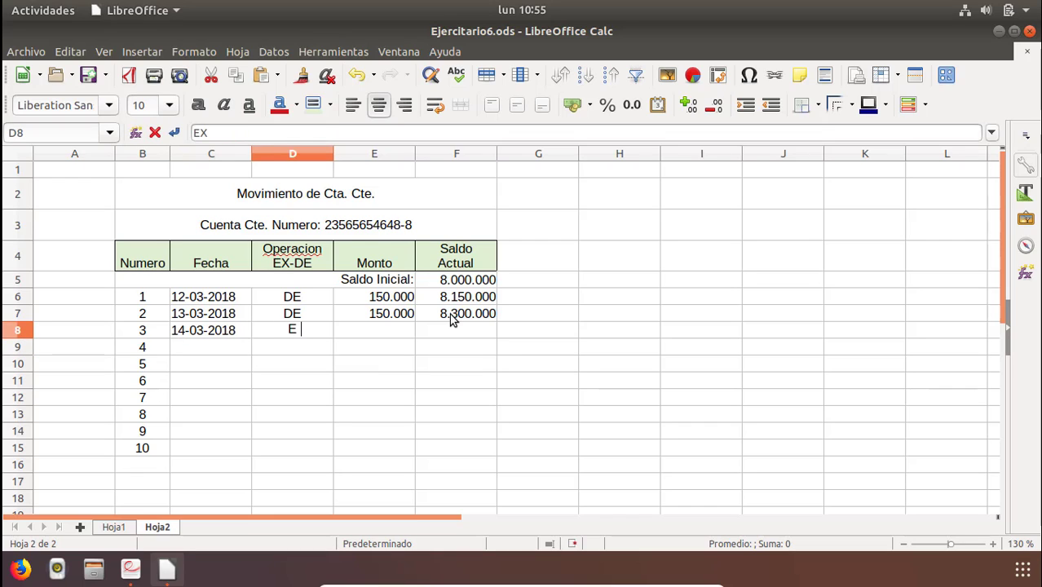
# Enter movement 3's amount in E8 as 1000000, correcting an extra zero.
pyautogui.press('Tab')
pyautogui.write('1000')
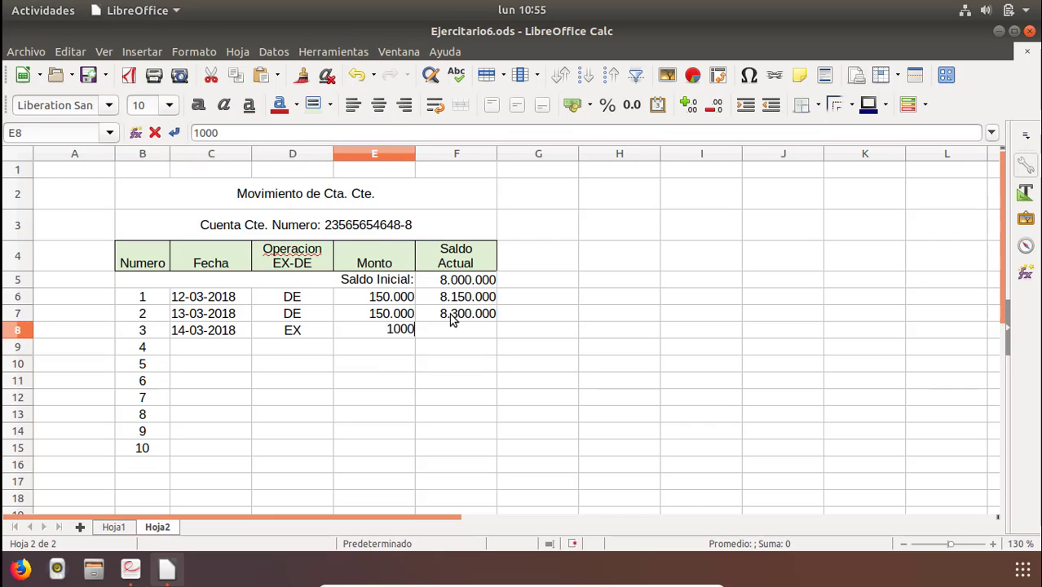
pyautogui.write('0000')
pyautogui.press('Return')
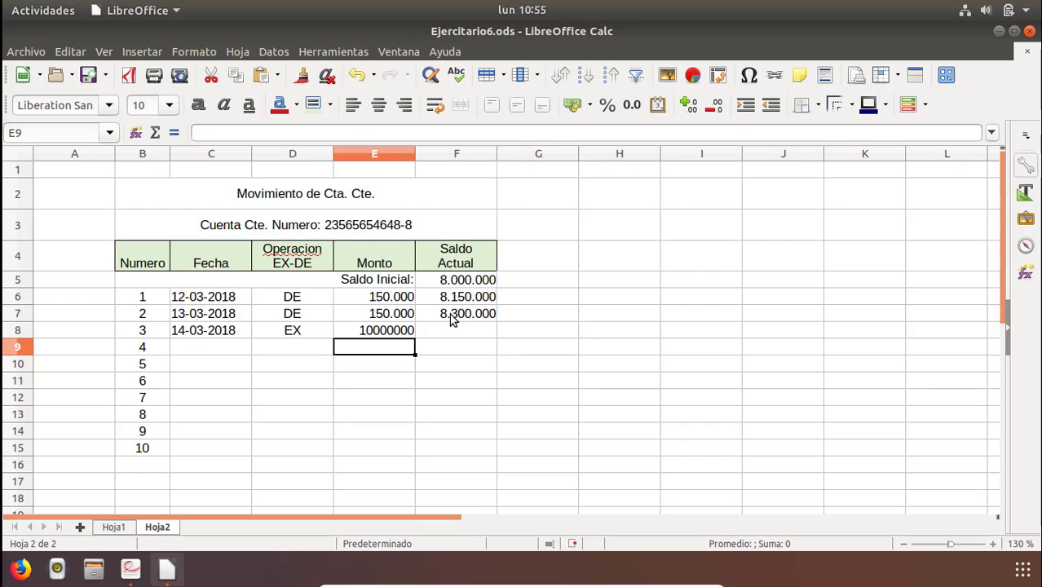
pyautogui.press('Up')
pyautogui.press('F2')
pyautogui.press('BackSpace')
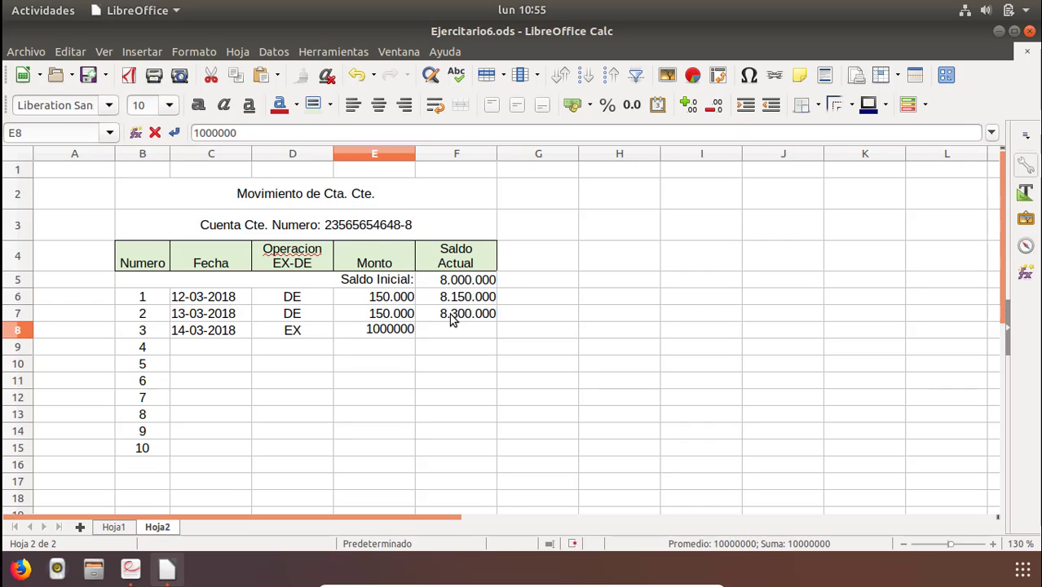
pyautogui.press('Return')
# Enter the balance formula =SI(D8="DE";F7+E8;F7-E8) in F8.
pyautogui.press('Up')
pyautogui.press('Right')
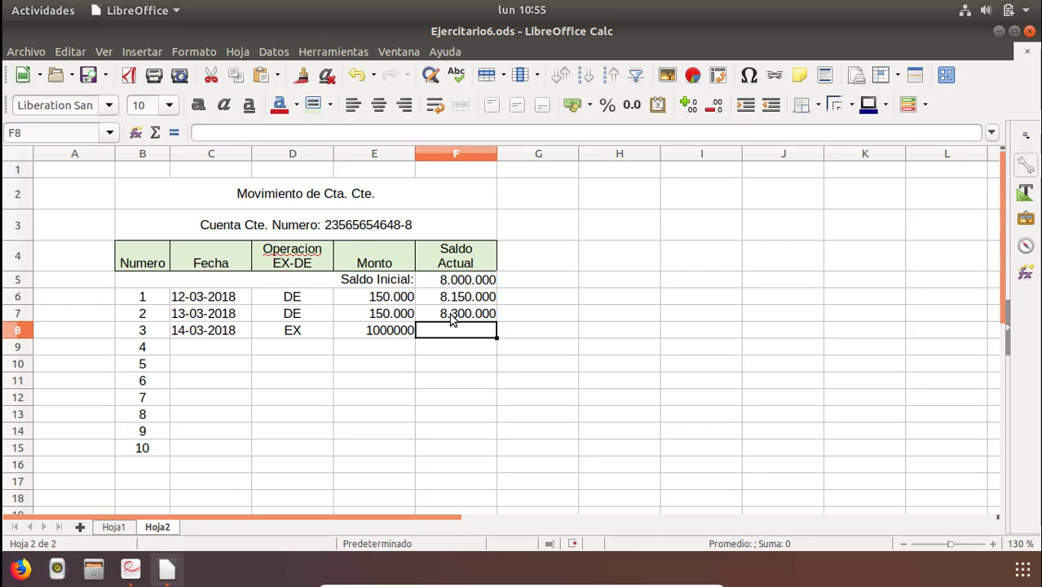
pyautogui.write('=si')
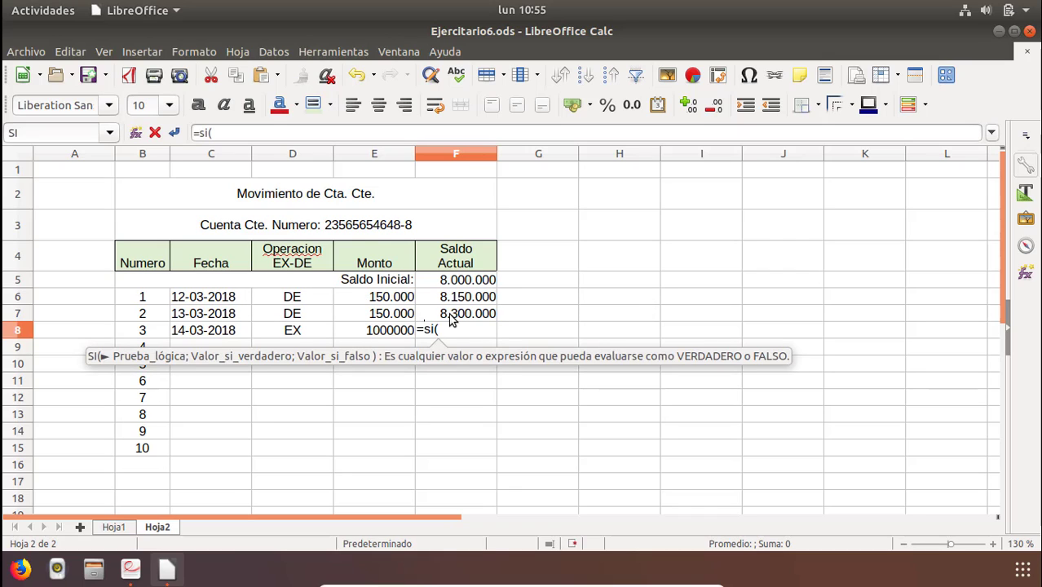
pyautogui.write('(')
pyautogui.click(287, 336)
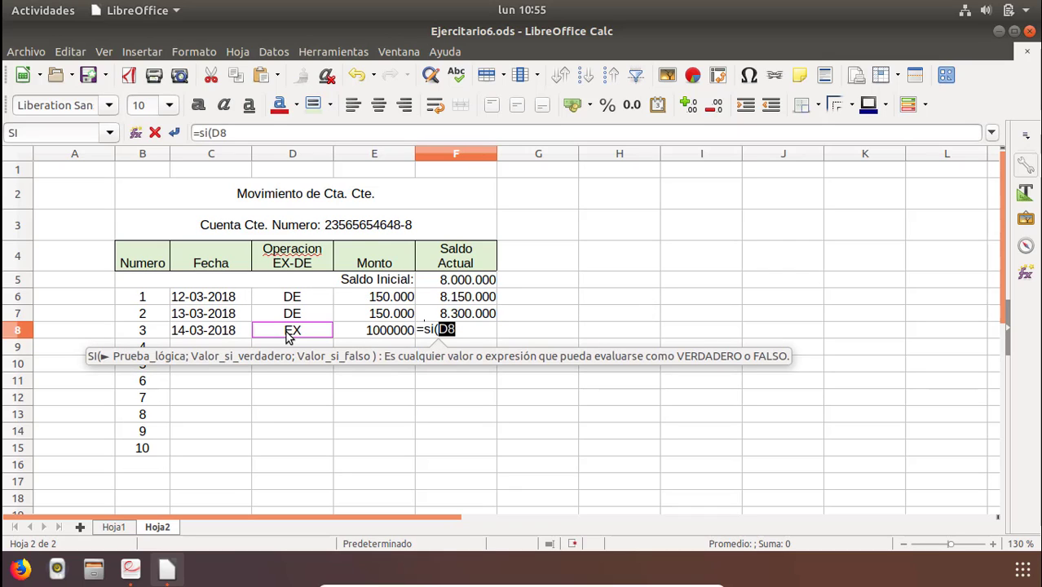
pyautogui.write('=')
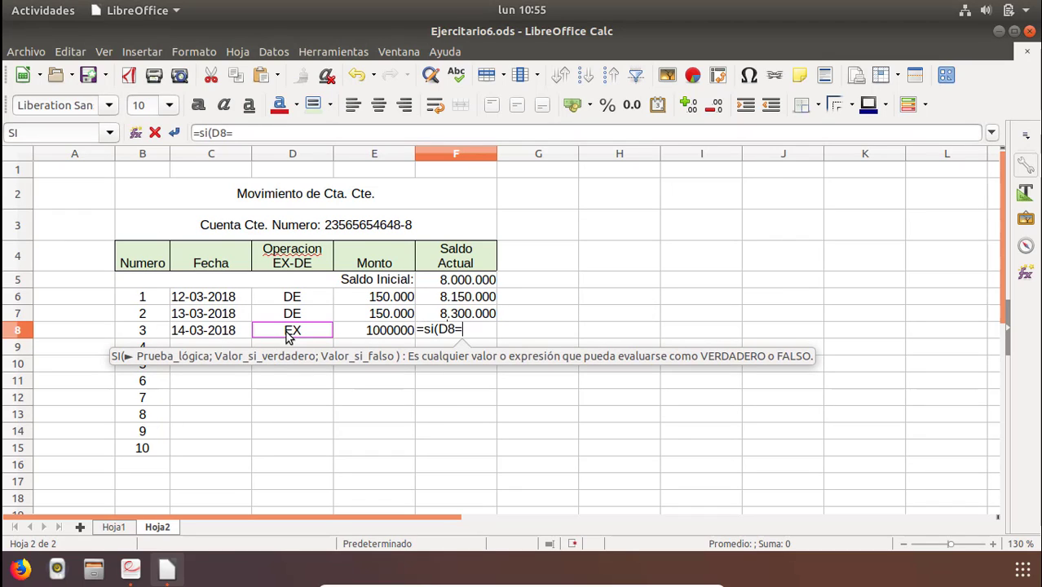
pyautogui.write('"DE"')
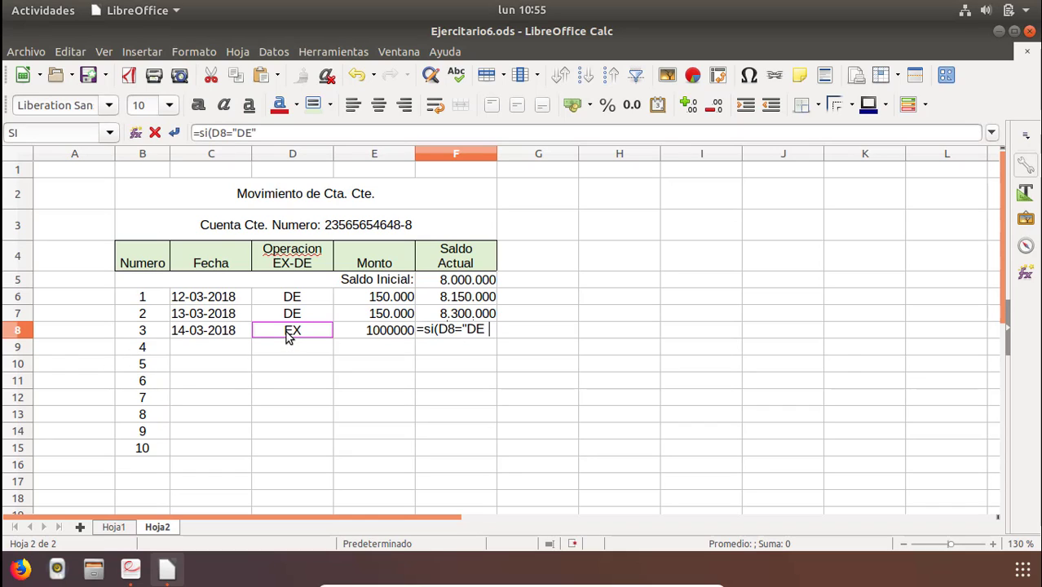
pyautogui.write(';')
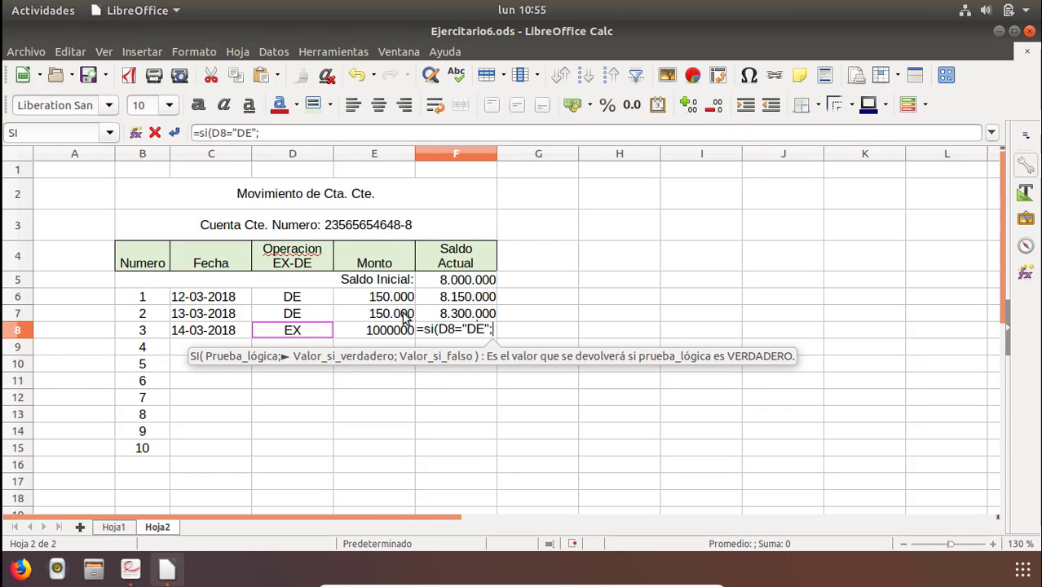
pyautogui.click(451, 320)
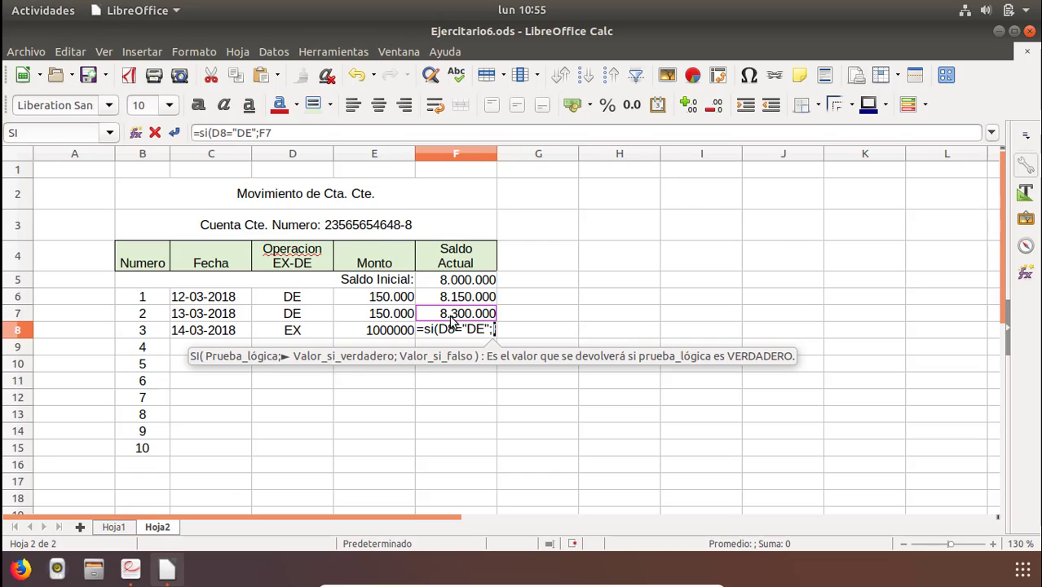
pyautogui.write('+')
pyautogui.click(377, 334)
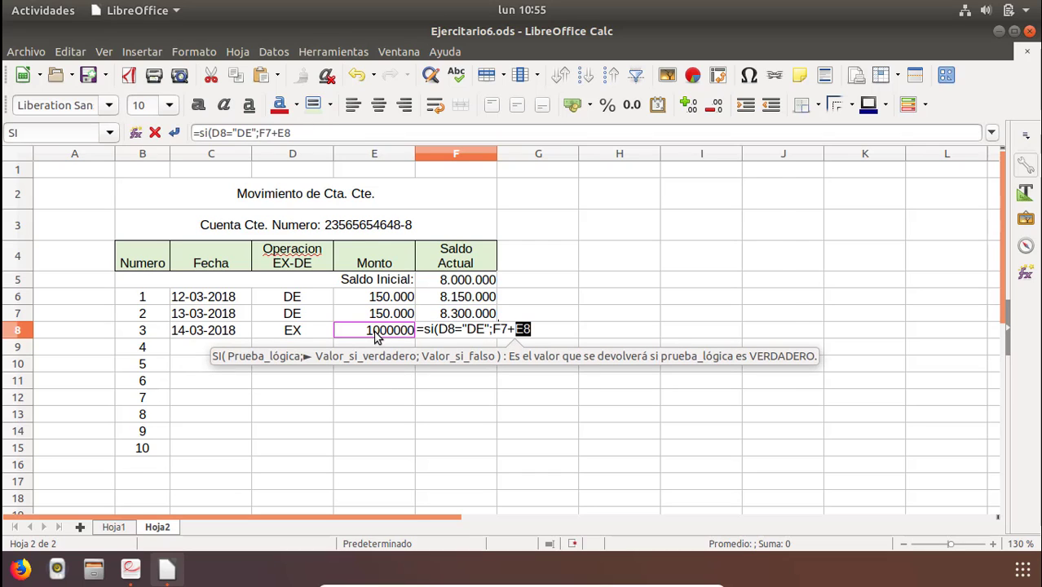
pyautogui.write(';')
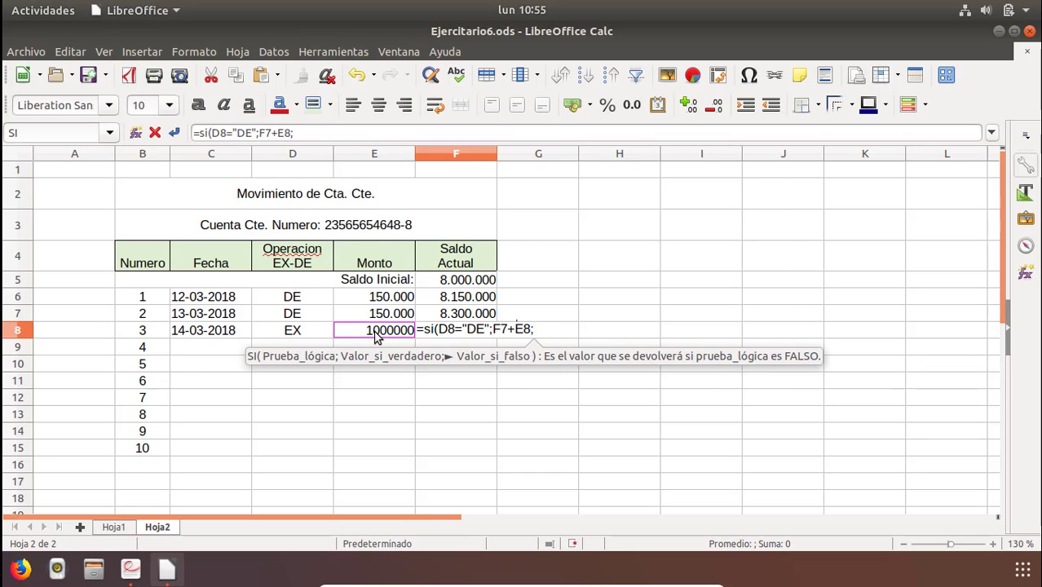
pyautogui.click(457, 318)
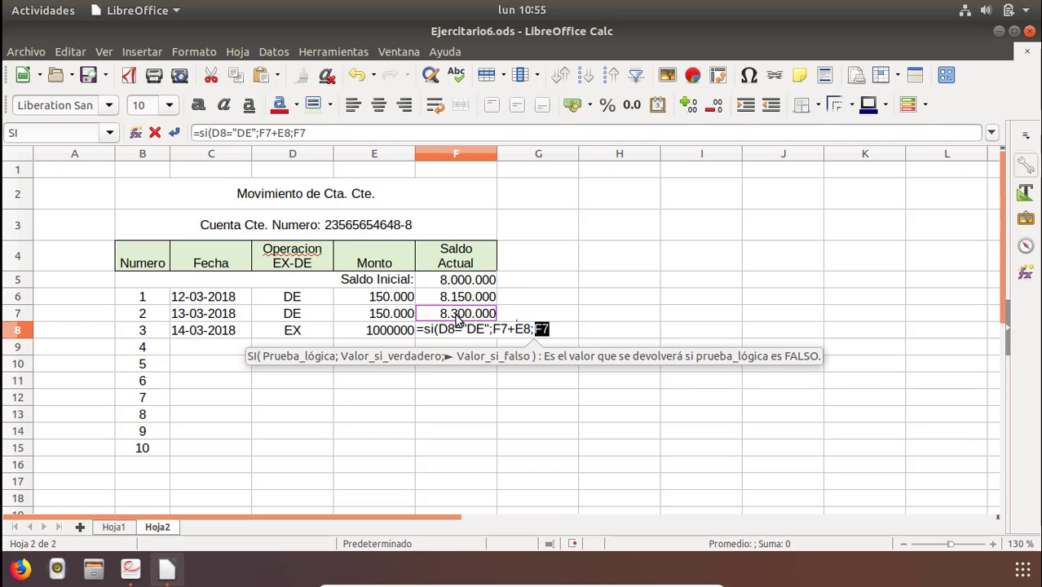
pyautogui.press('pagedown')
pyautogui.write('-')
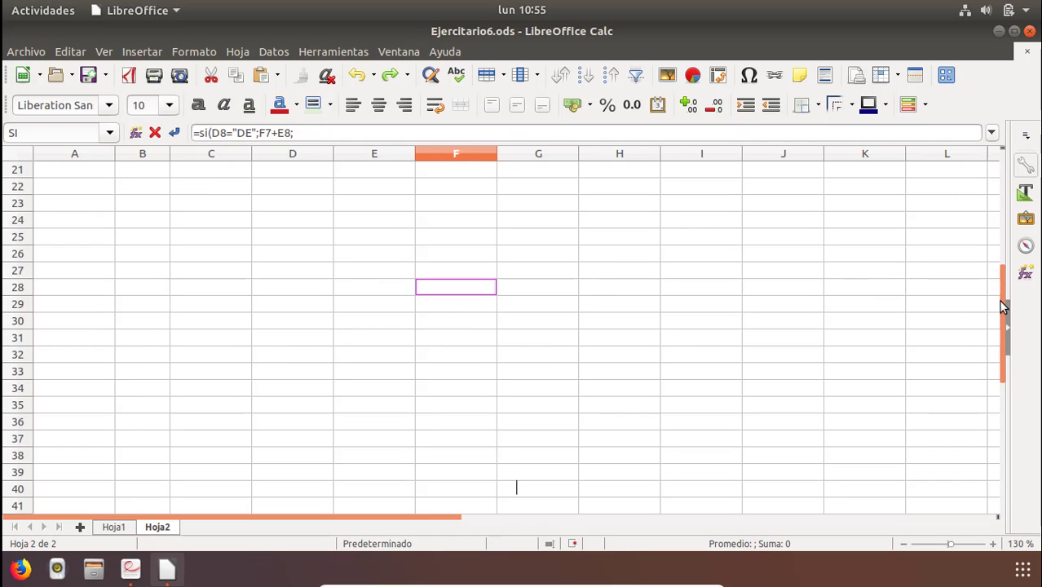
pyautogui.moveTo(1004, 307); pyautogui.dragTo(997, 163)
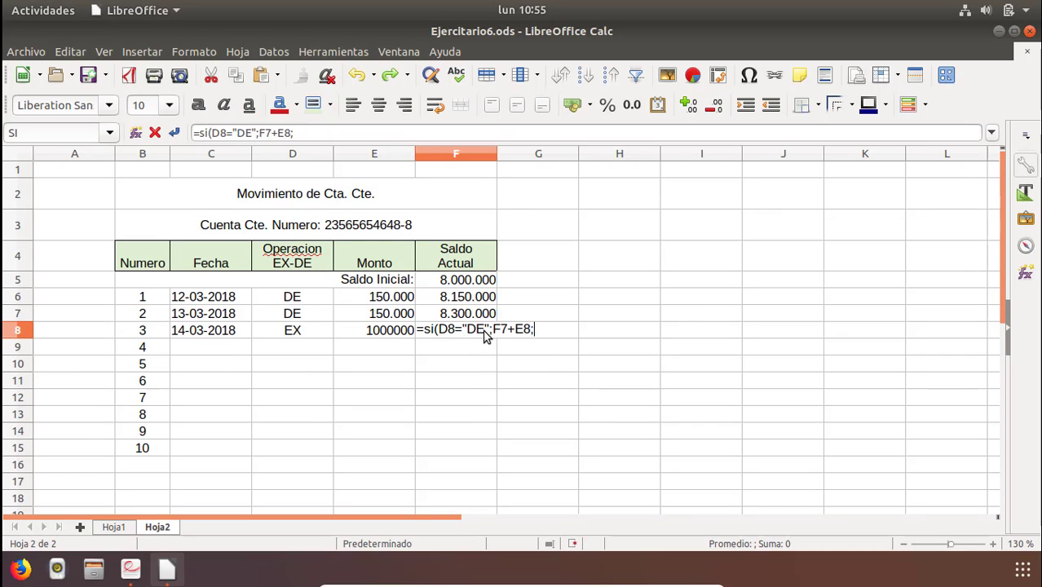
pyautogui.click(459, 320)
pyautogui.write('-')
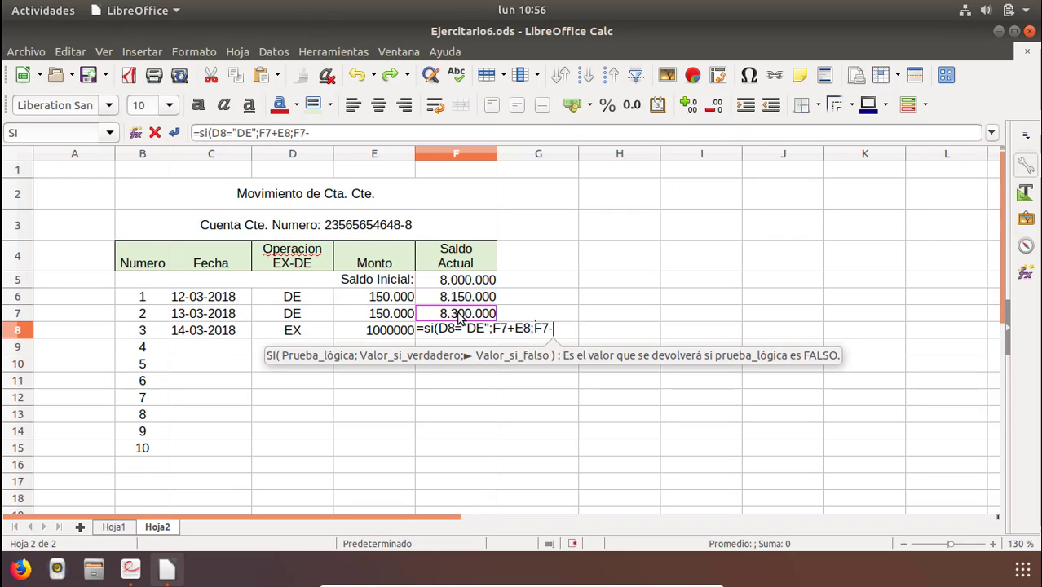
pyautogui.click(388, 334)
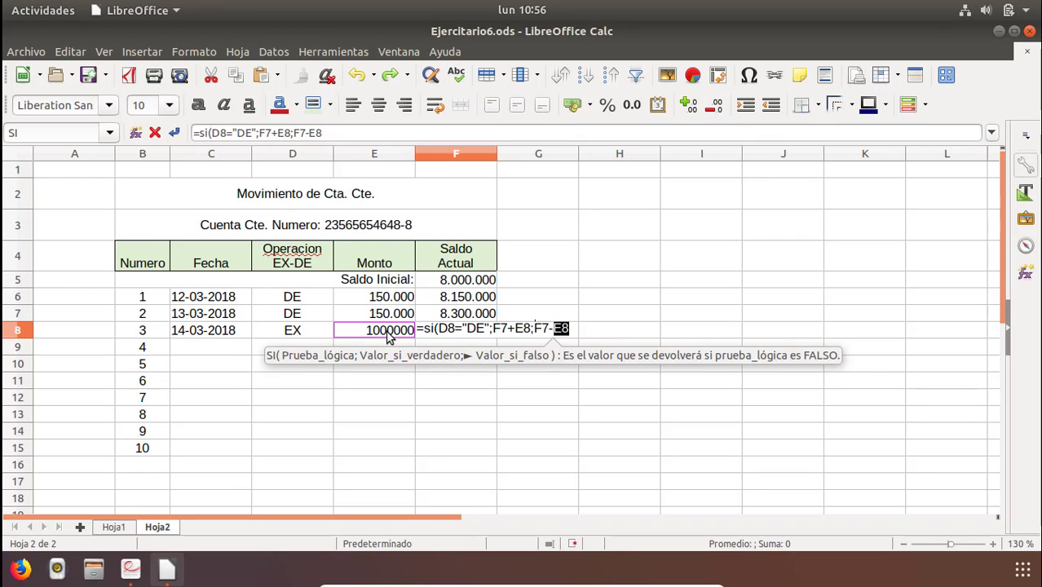
pyautogui.write(')')
pyautogui.press('Return')
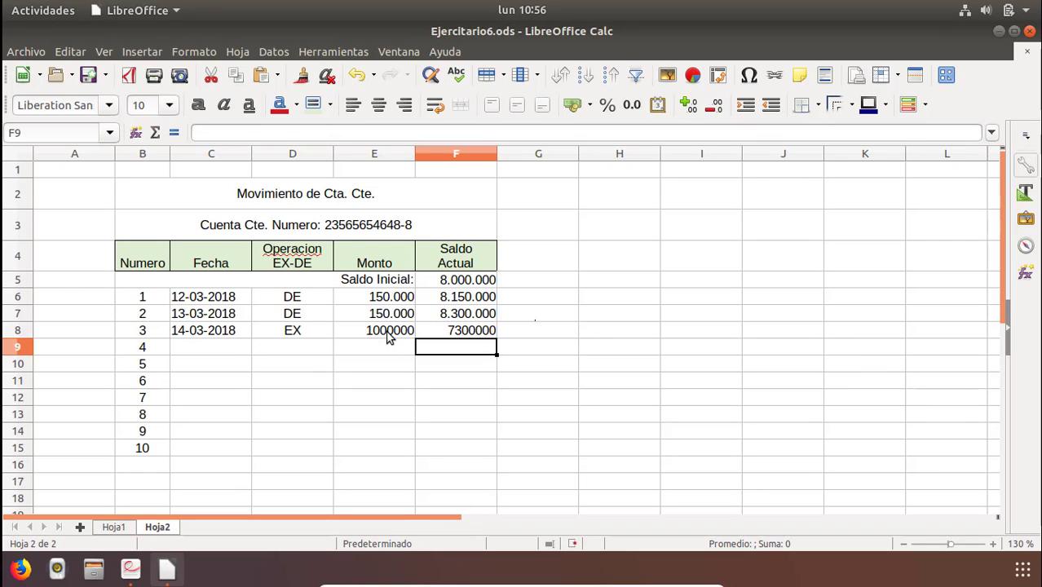
# Format E6:F15 with thousands separators and no decimal places.
pyautogui.press('Up')
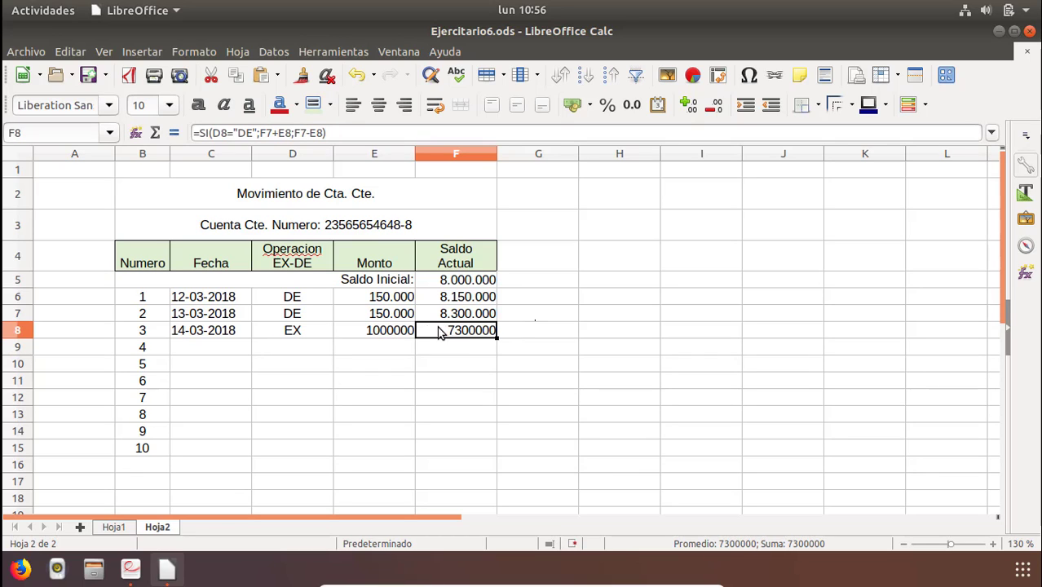
pyautogui.click(363, 298)
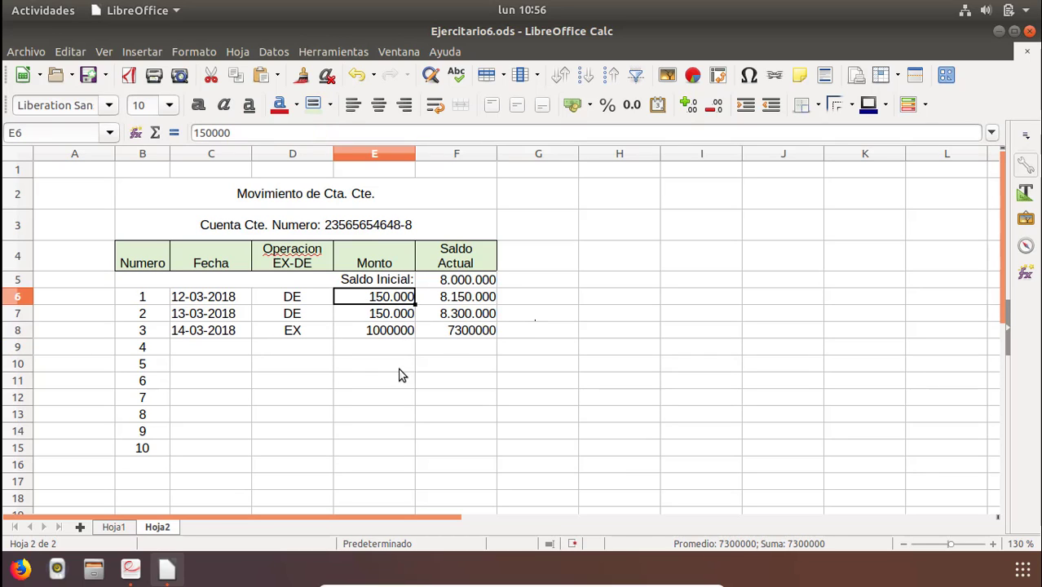
pyautogui.moveTo(401, 375); pyautogui.dragTo(461, 453)
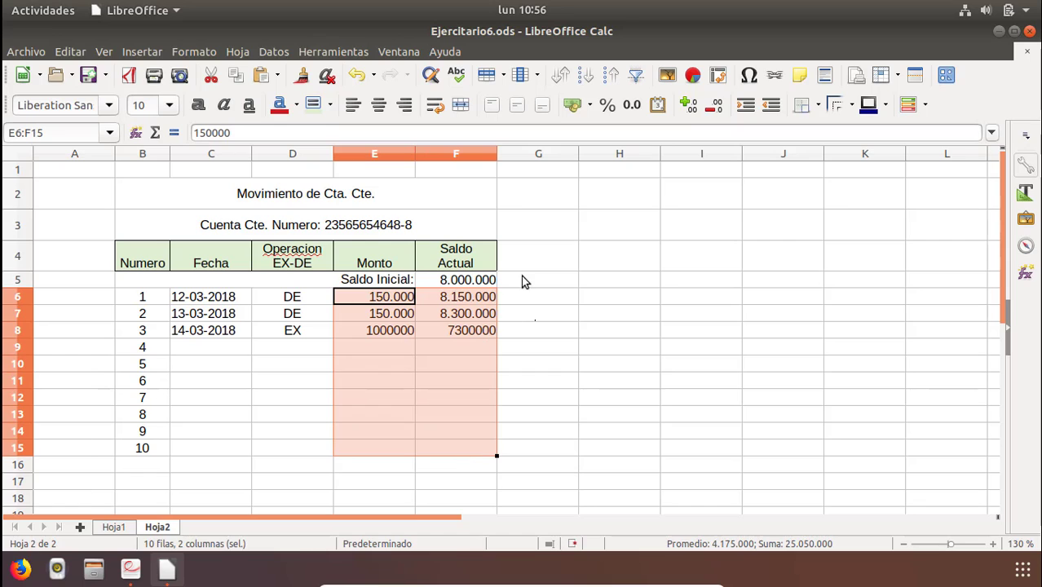
pyautogui.click(633, 110)
pyautogui.doubleClick(718, 109)
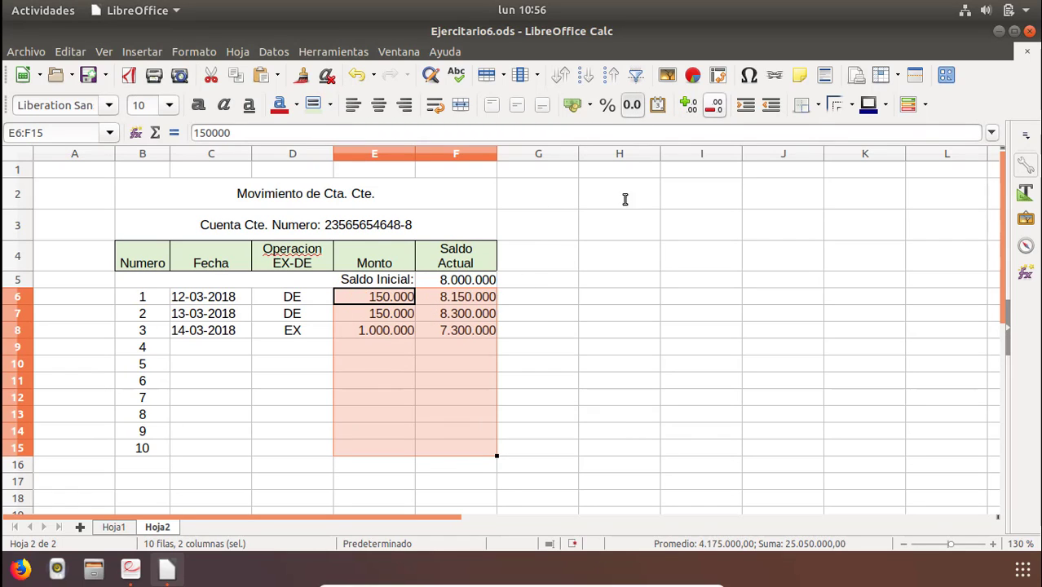
pyautogui.click(443, 346)
# Enter movement 4's date as 15-03-2018 in C9.
pyautogui.click(219, 351)
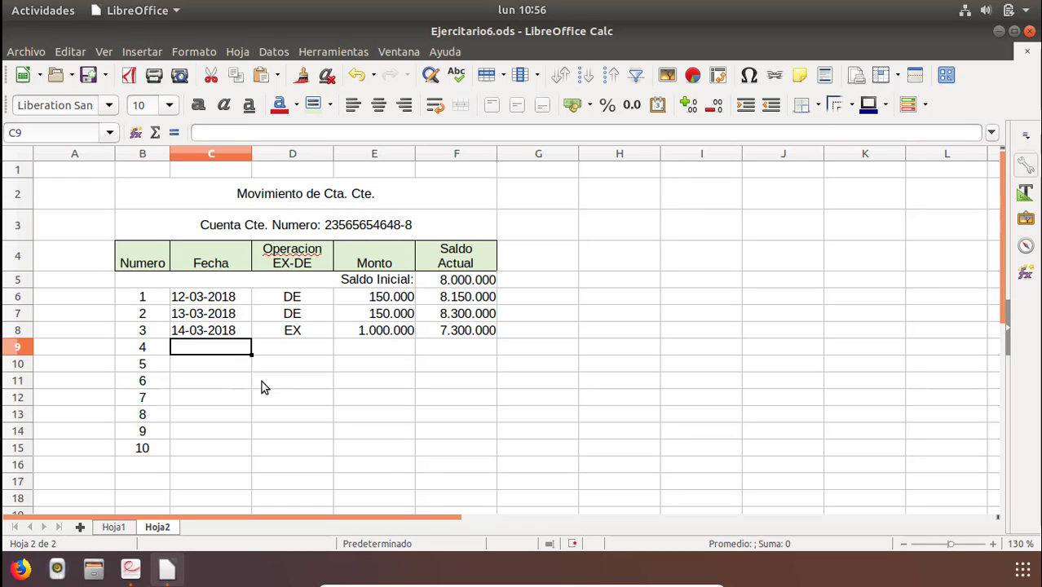
pyautogui.write('15*-')
pyautogui.press('BackSpace')
pyautogui.press('BackSpace')
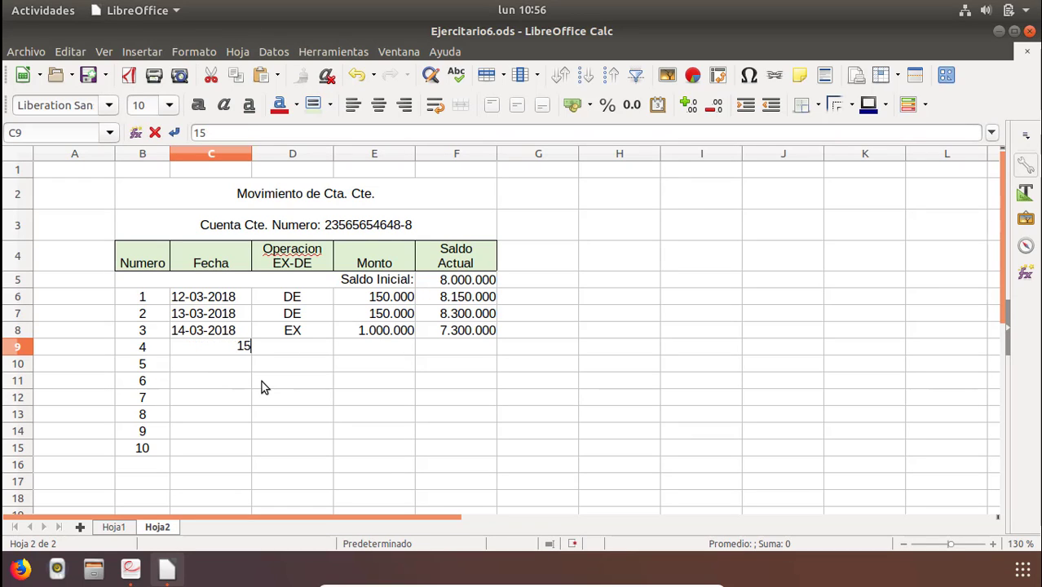
pyautogui.write('-03-2018')
pyautogui.press('Return')
# Enter movement 4's operation as DE in D9 and its amount as 500000 in E9.
pyautogui.press('Right')
pyautogui.press('Up')
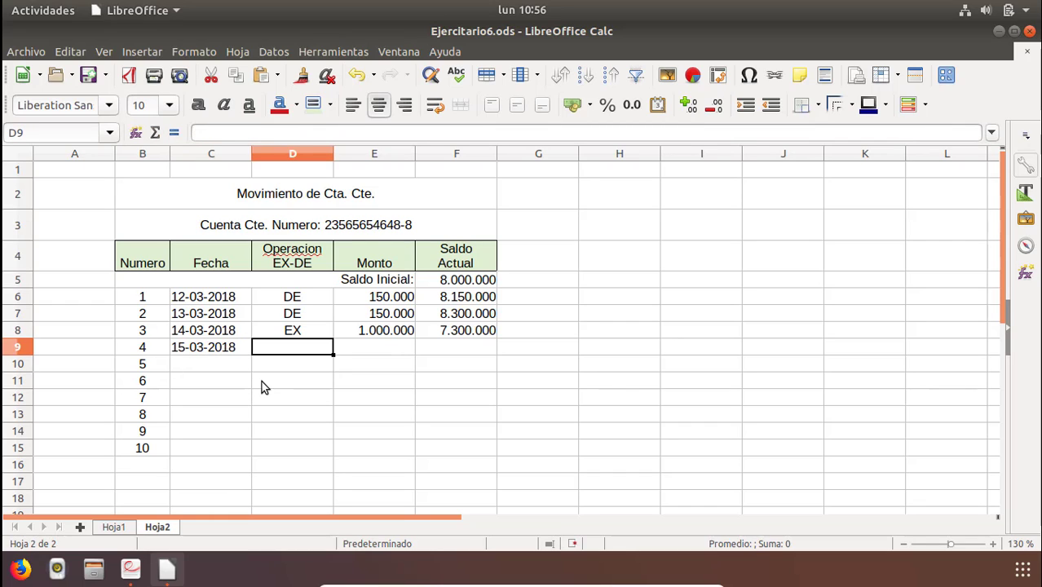
pyautogui.write('de')
pyautogui.press('BackSpace')
pyautogui.press('BackSpace')
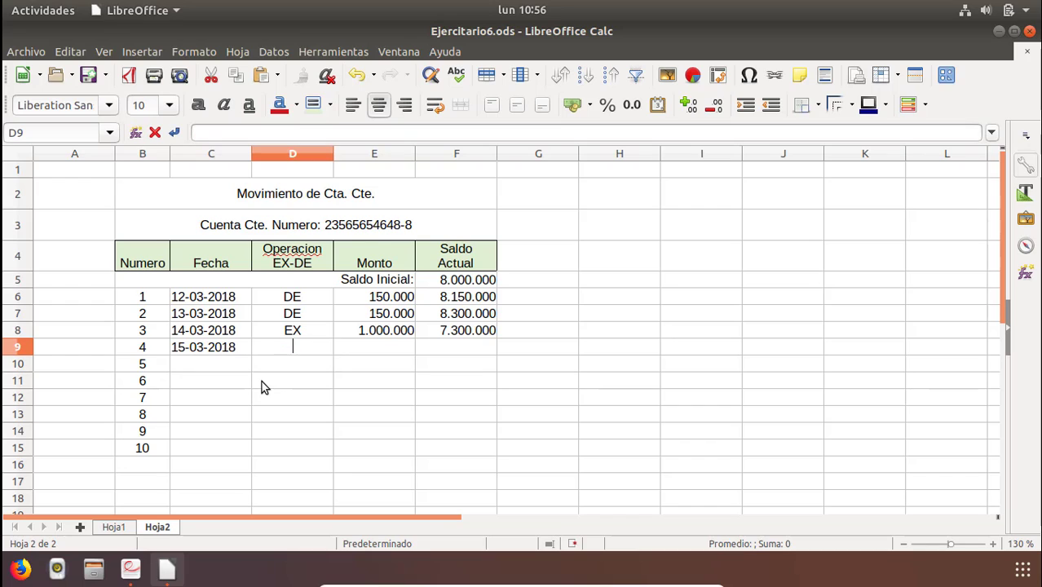
pyautogui.write('DE')
pyautogui.press('Return')
pyautogui.press('Right')
pyautogui.press('Up')
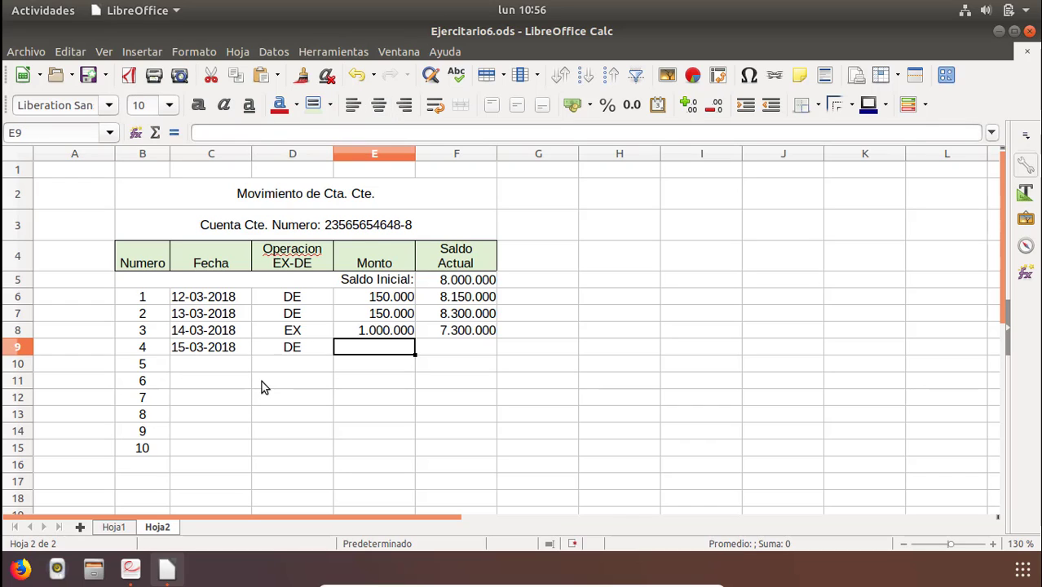
pyautogui.write('500000')
pyautogui.press('Return')
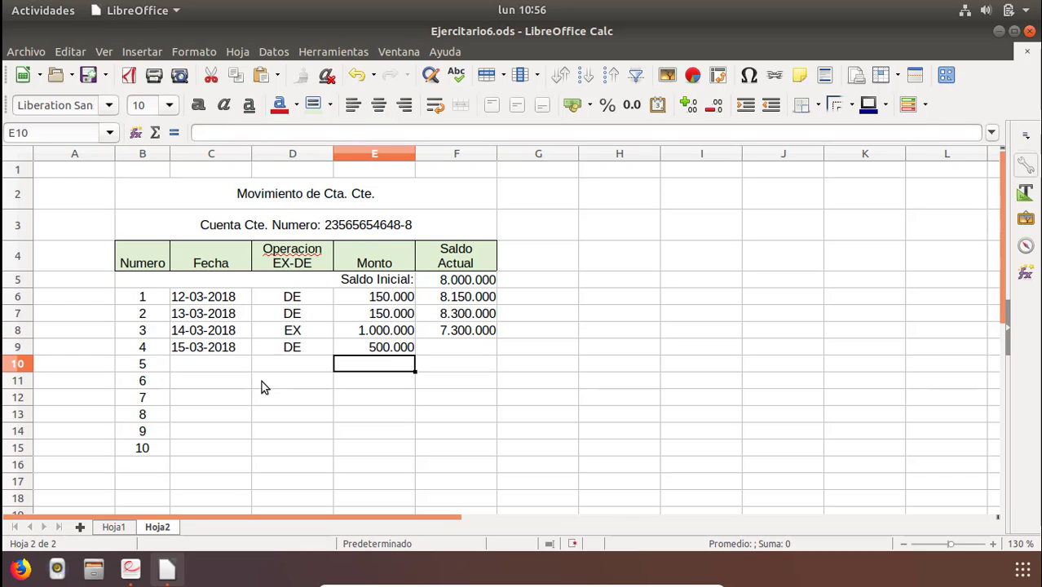
# Start the IF formula in F9 testing the operation in D9.
pyautogui.press('Up')
pyautogui.press('Right')
pyautogui.write('=')
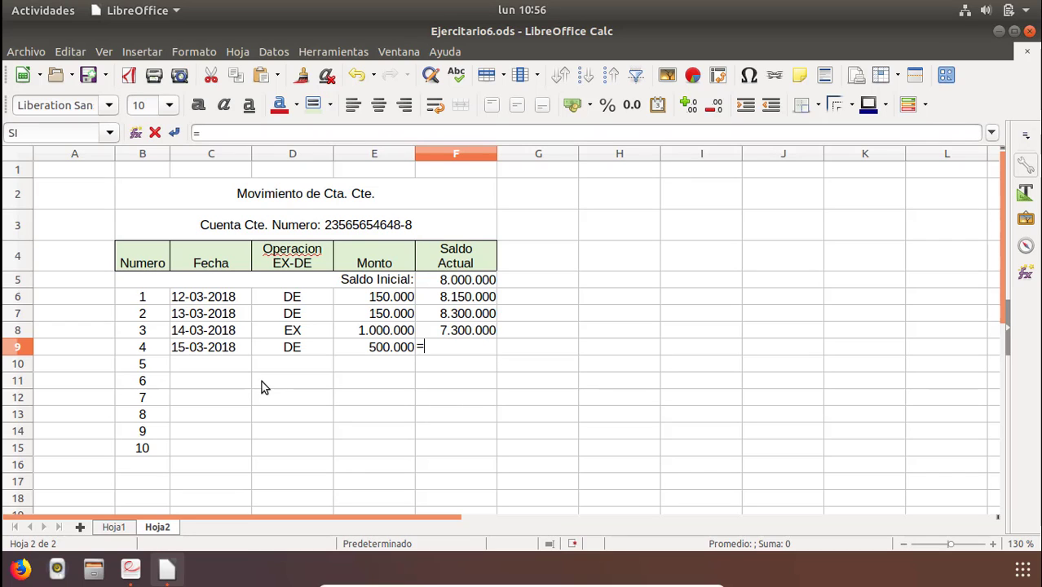
pyautogui.write('SI(')
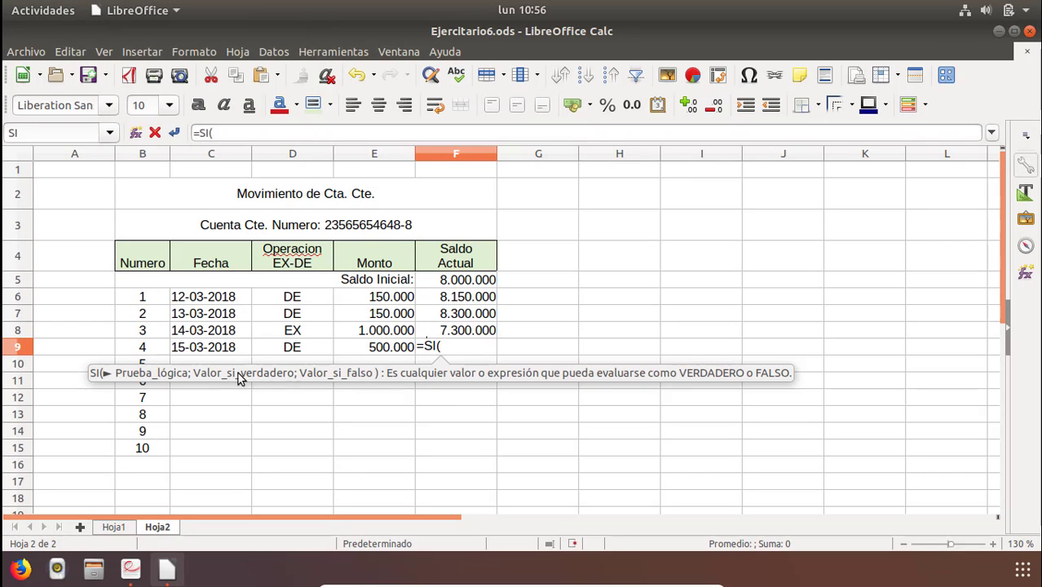
pyautogui.click(285, 351)
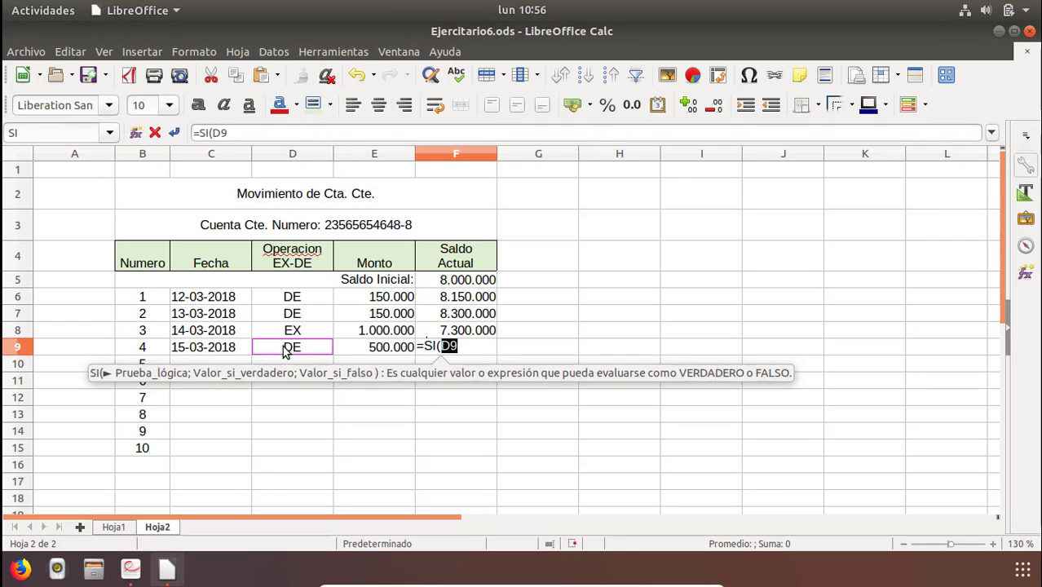
pyautogui.write('="DE";')
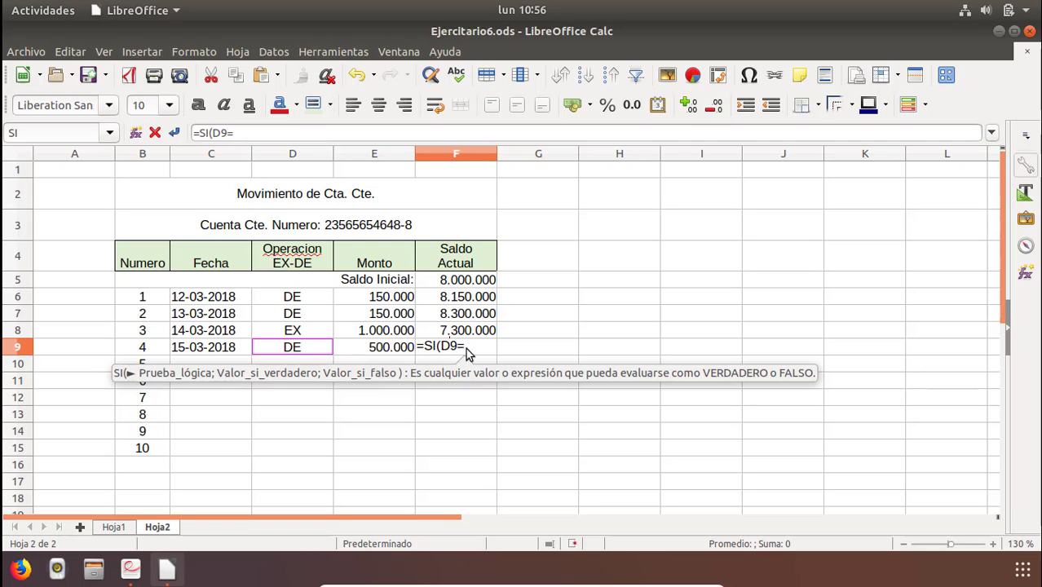
# Complete F9's formula as =SI(D9="DE";F8+E9;F8-E9), adding a deposit or subtracting a withdrawal from the previous balance.
pyautogui.write('"')
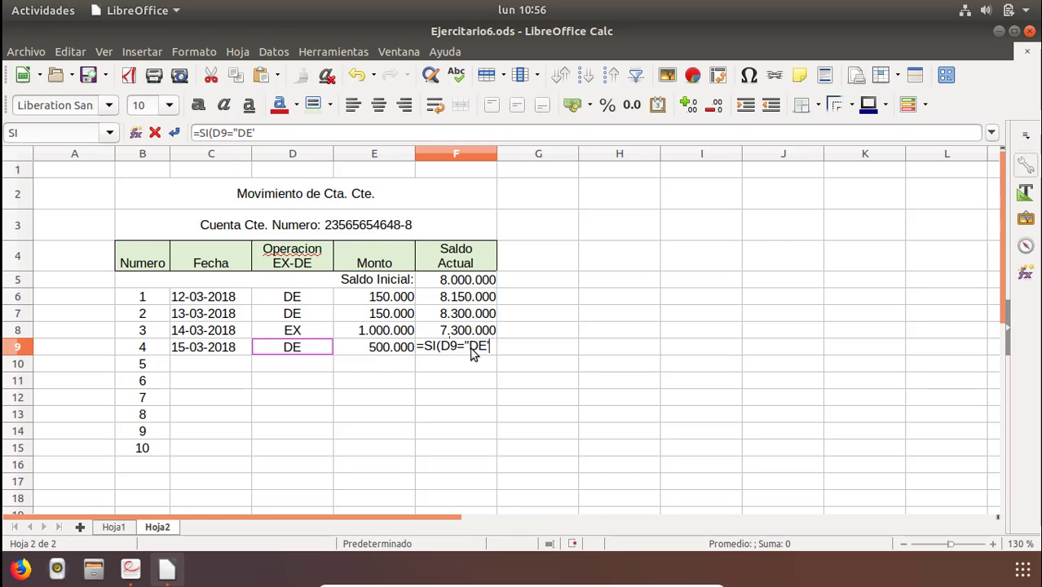
pyautogui.write('DE"')
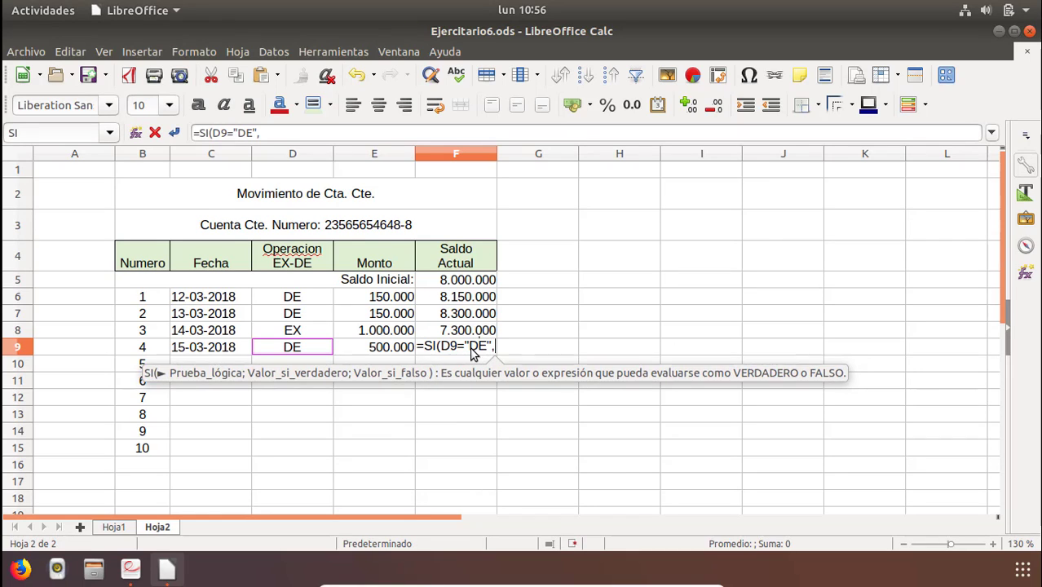
pyautogui.write(';')
pyautogui.click(470, 331)
pyautogui.write('+')
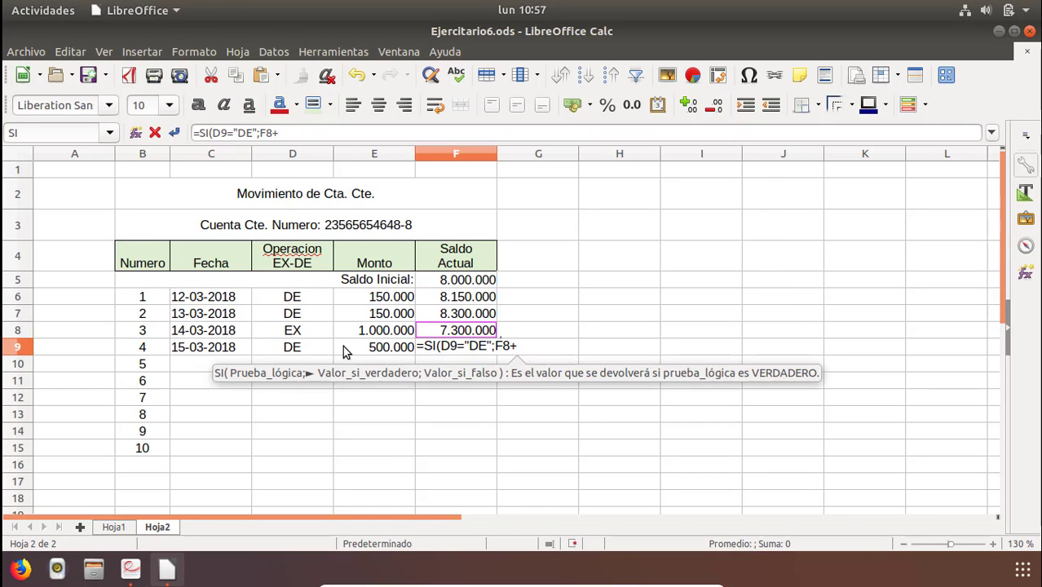
pyautogui.click(346, 349)
pyautogui.write(';')
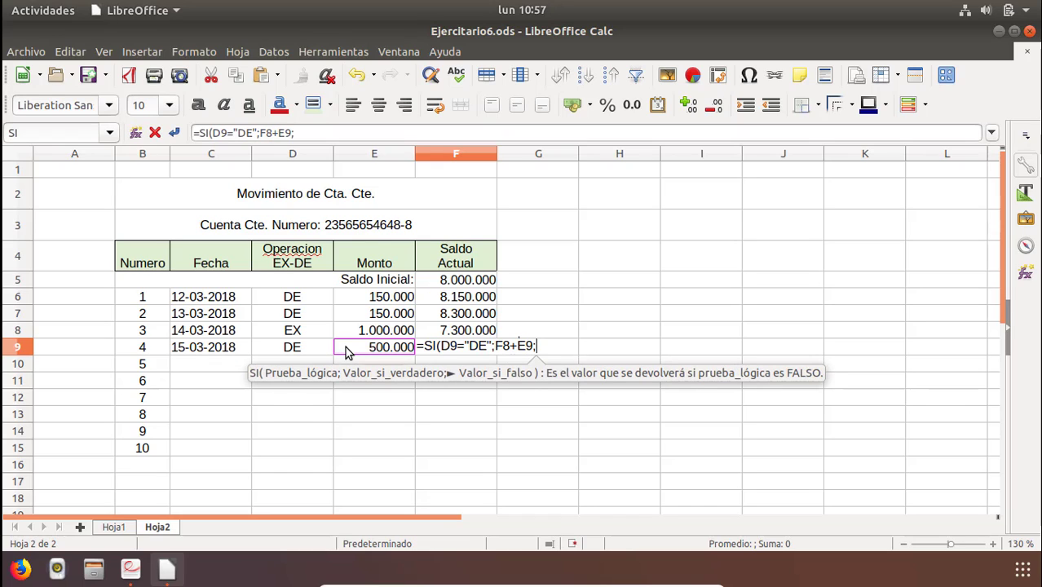
pyautogui.click(459, 334)
pyautogui.write('-')
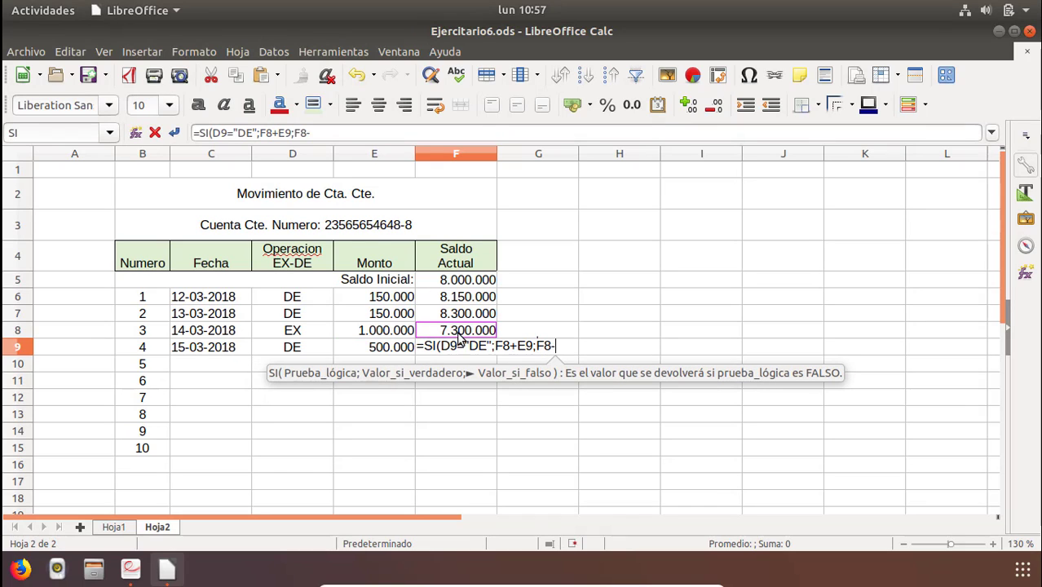
pyautogui.click(404, 349)
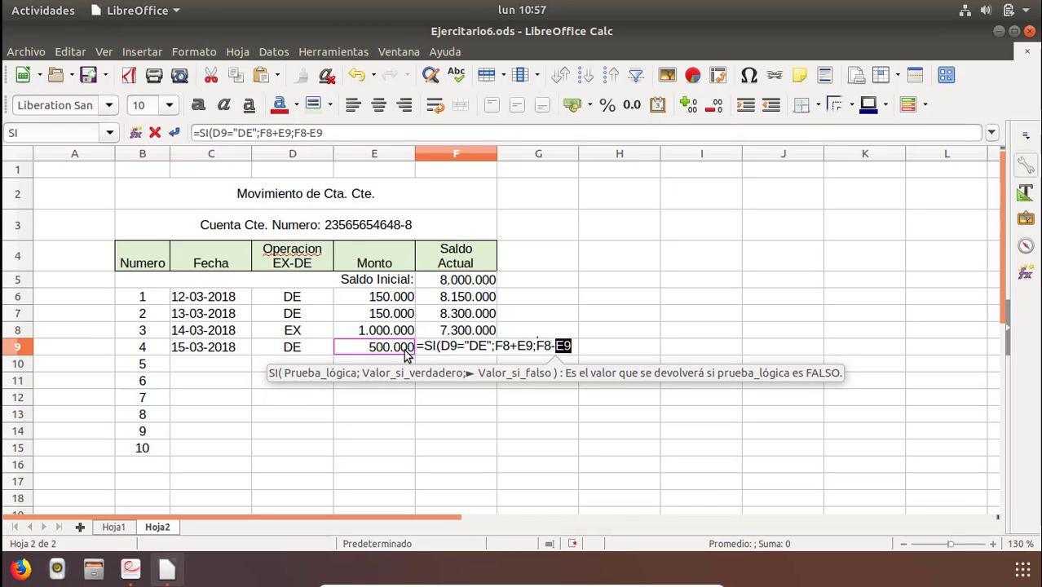
pyautogui.write(')')
pyautogui.press('Return')
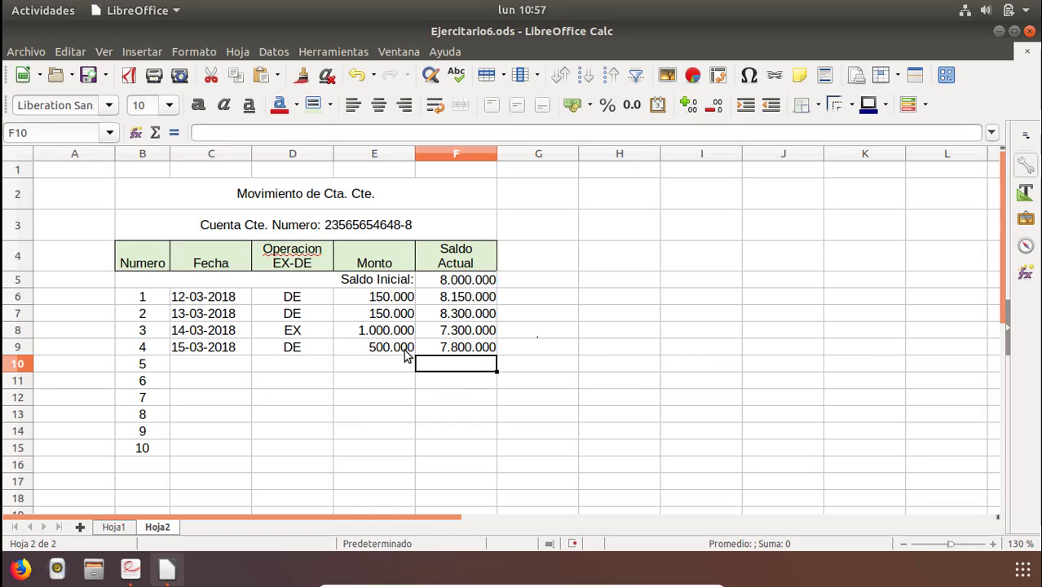
# Fill F9's formula down to F15 and undo the fill.
pyautogui.click(419, 352)
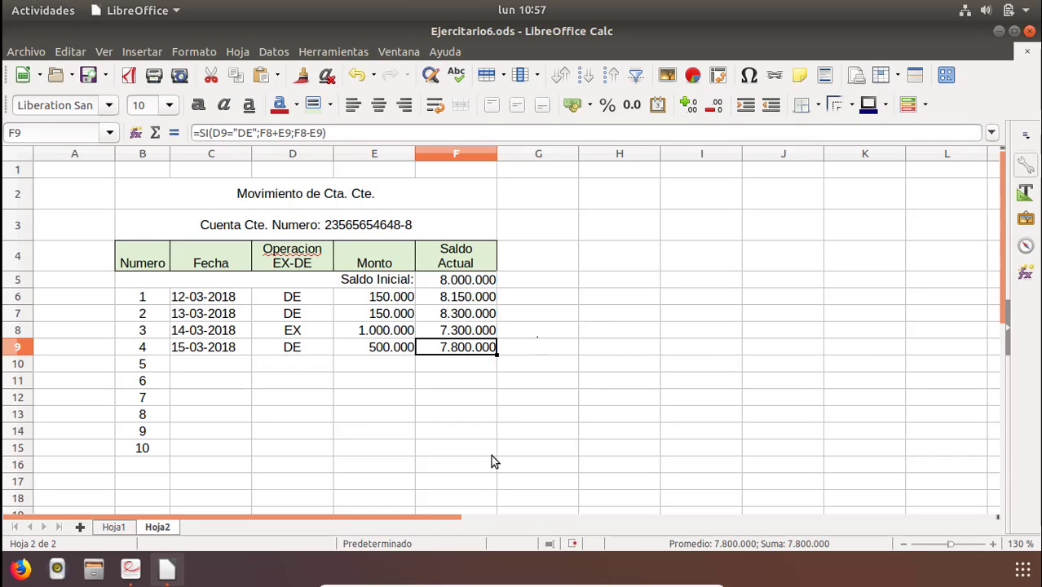
pyautogui.moveTo(491, 462); pyautogui.dragTo(488, 463)
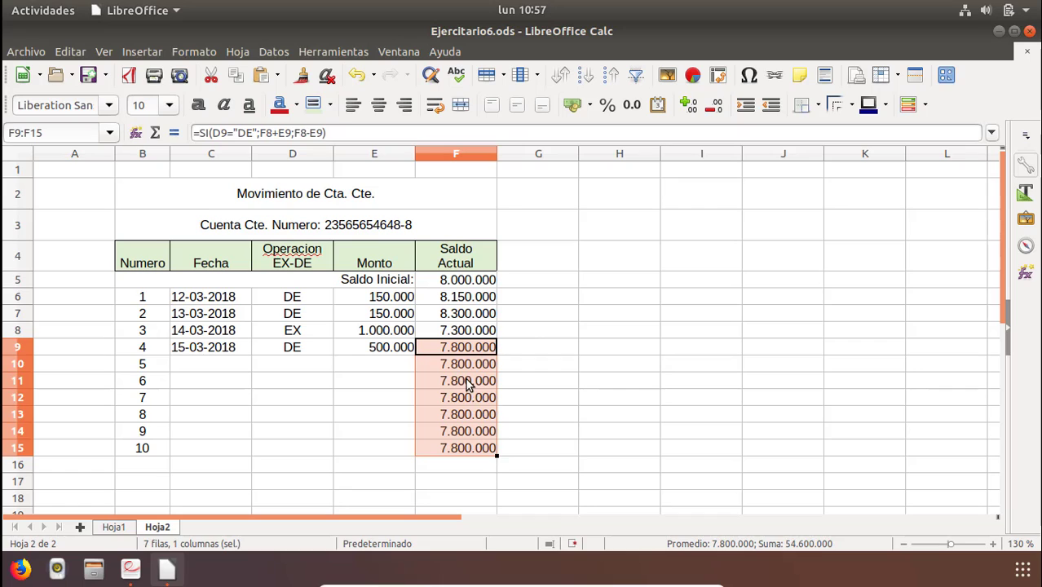
pyautogui.click(468, 383)
pyautogui.click(447, 371)
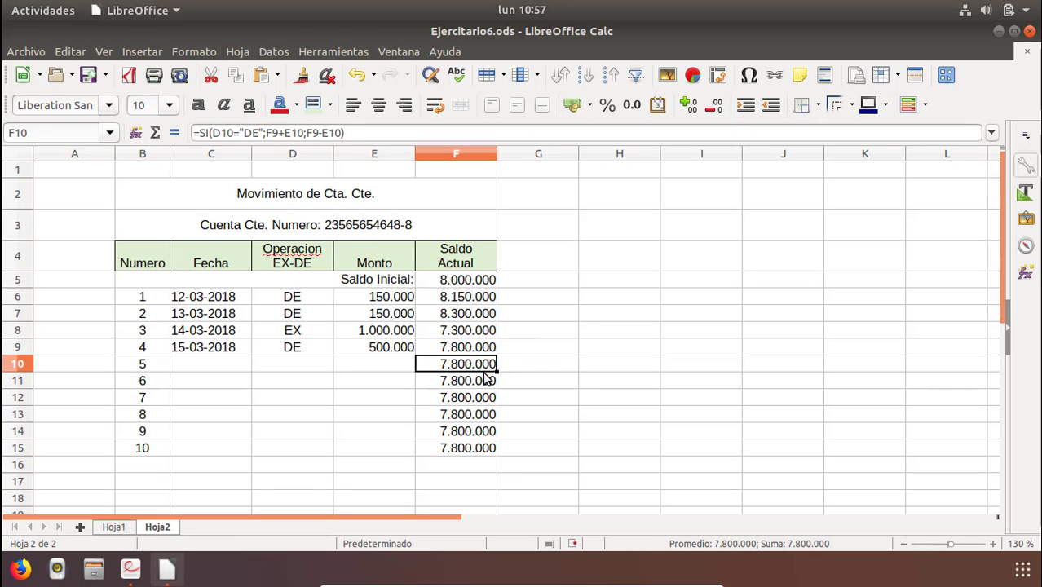
pyautogui.hotkey('ctrl', 'z')
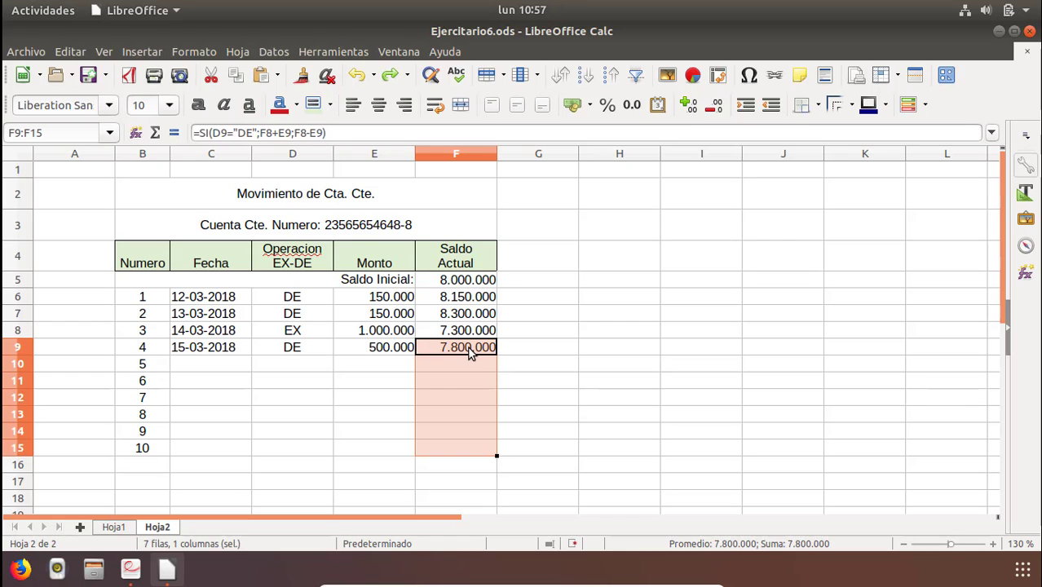
# Copy F9's formula and paste it into F10:F15.
pyautogui.click(470, 352)
pyautogui.rightClick(480, 349)
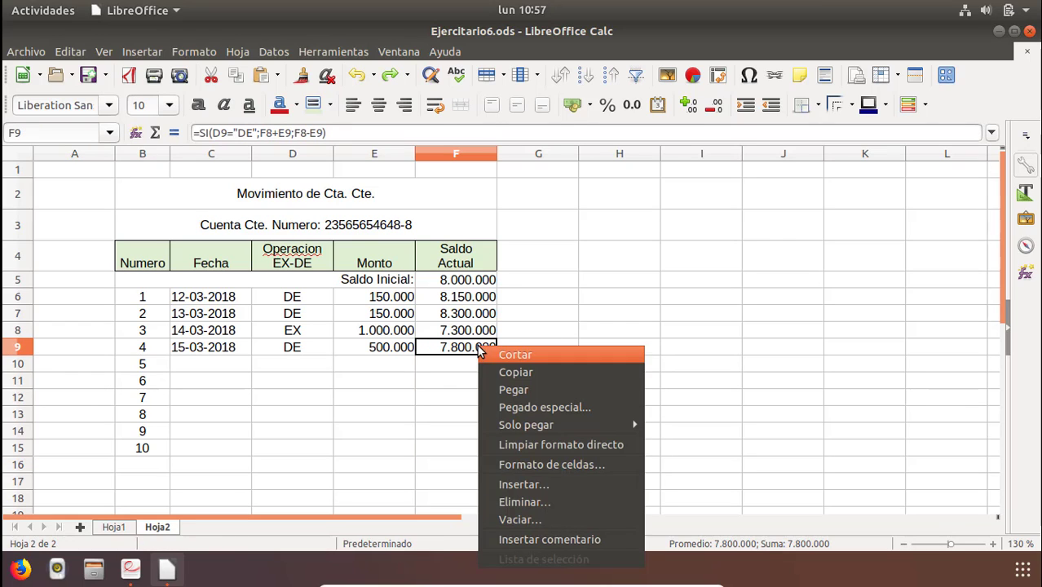
pyautogui.click(516, 373)
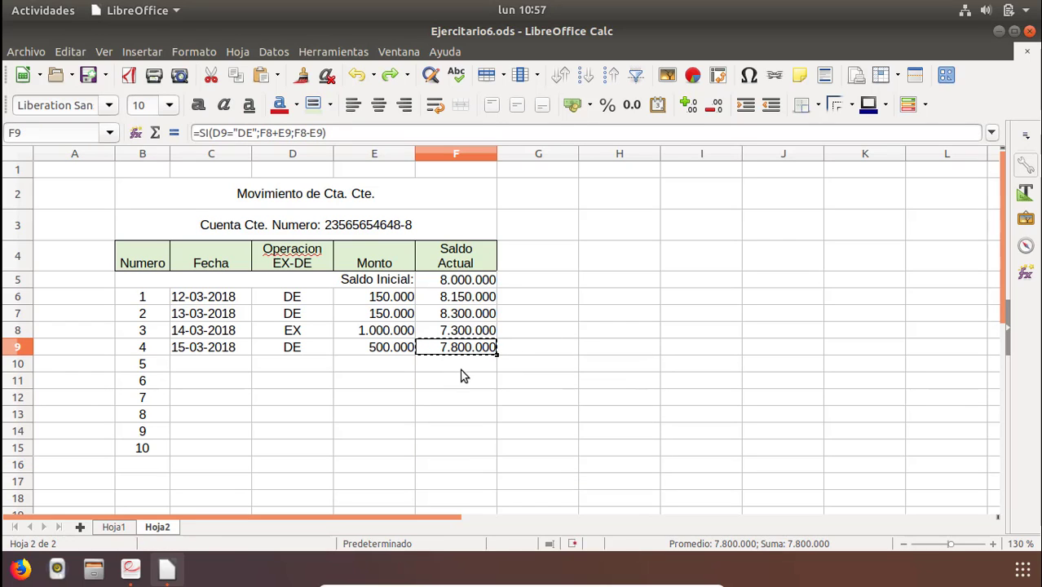
pyautogui.moveTo(458, 365); pyautogui.dragTo(451, 448)
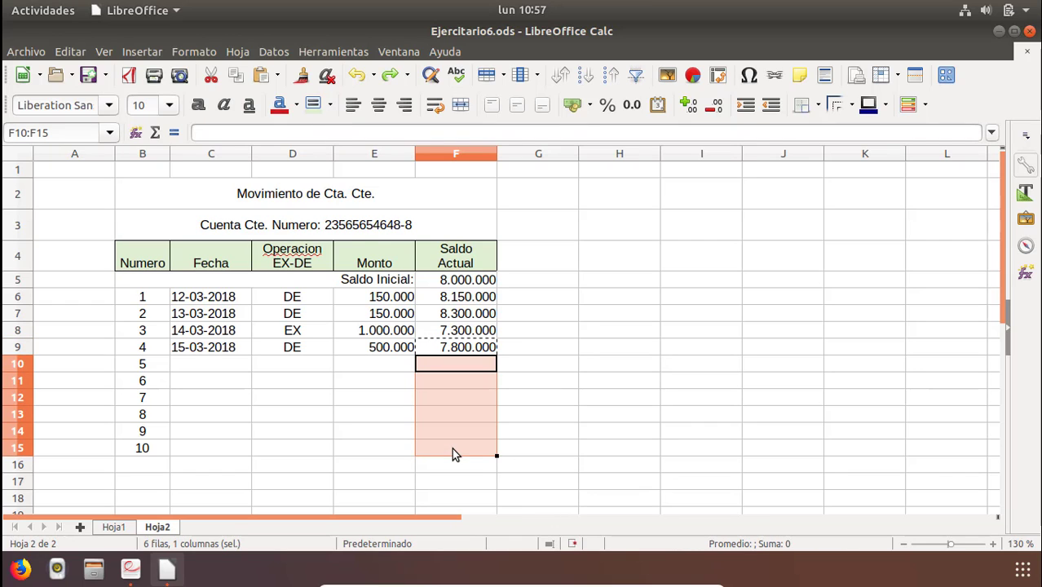
pyautogui.rightClick(461, 388)
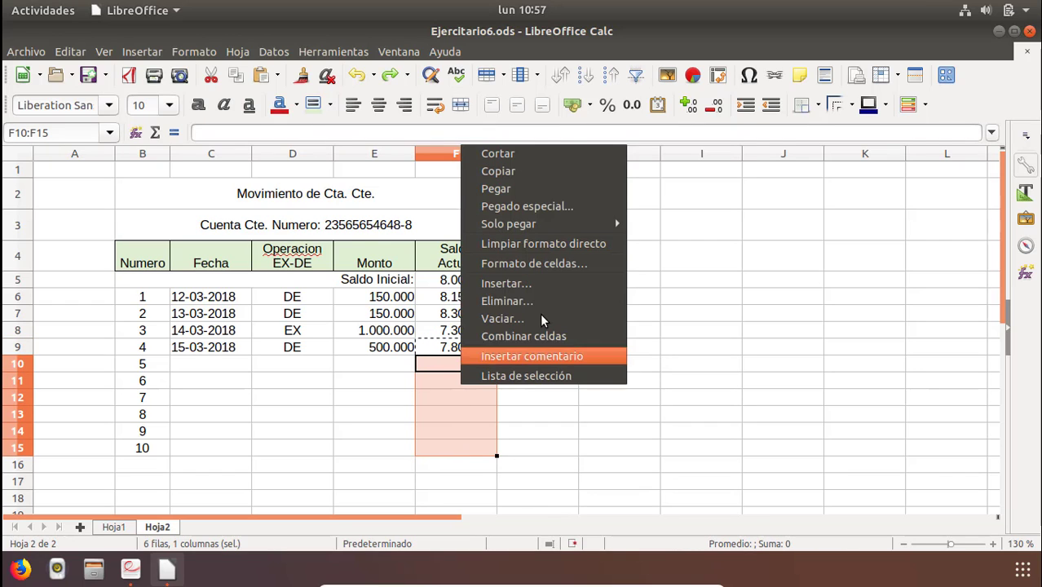
pyautogui.click(518, 188)
pyautogui.click(560, 378)
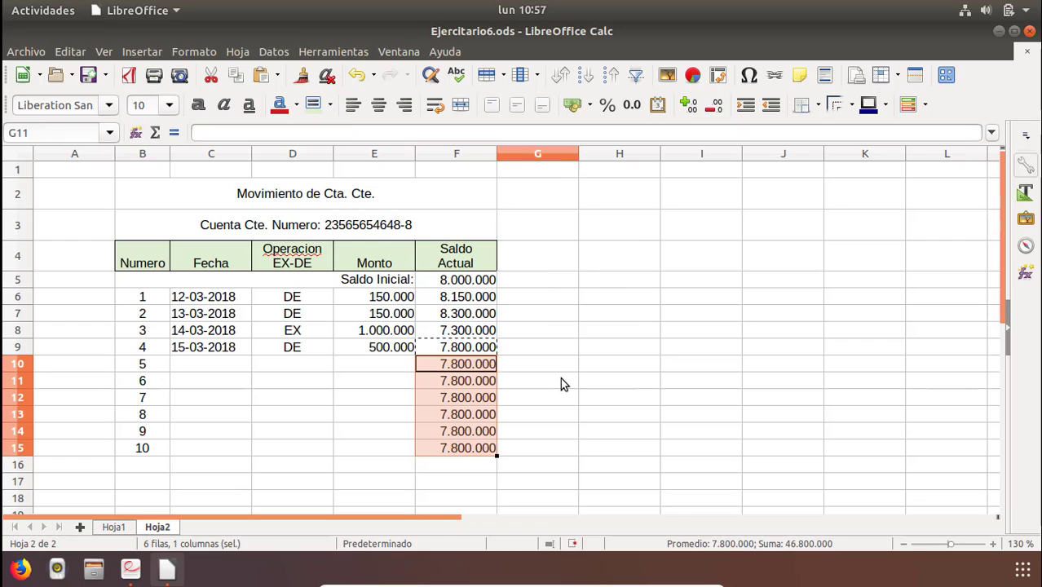
# Change movement 1's operation in D6 to ex and then to EX to test the balance formulas.
pyautogui.click(310, 310)
pyautogui.click(285, 297)
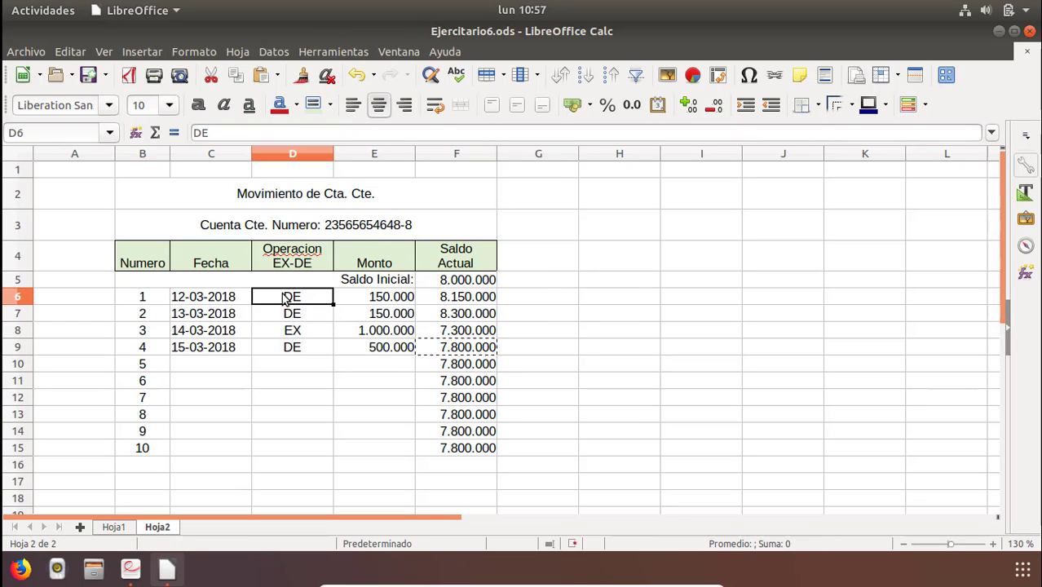
pyautogui.doubleClick(289, 297)
pyautogui.moveTo(305, 297); pyautogui.dragTo(259, 296)
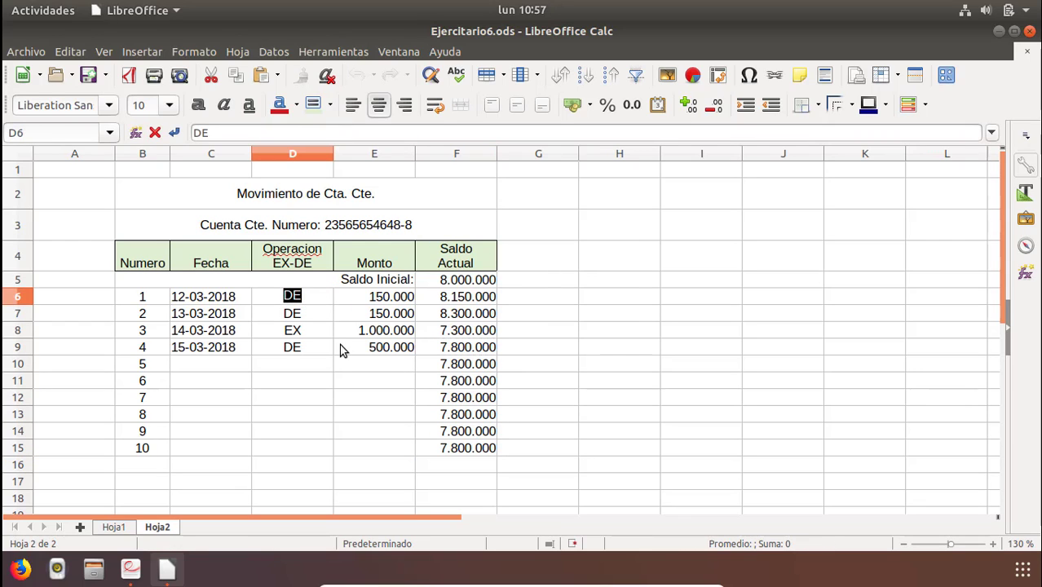
pyautogui.write('ex')
pyautogui.press('Return')
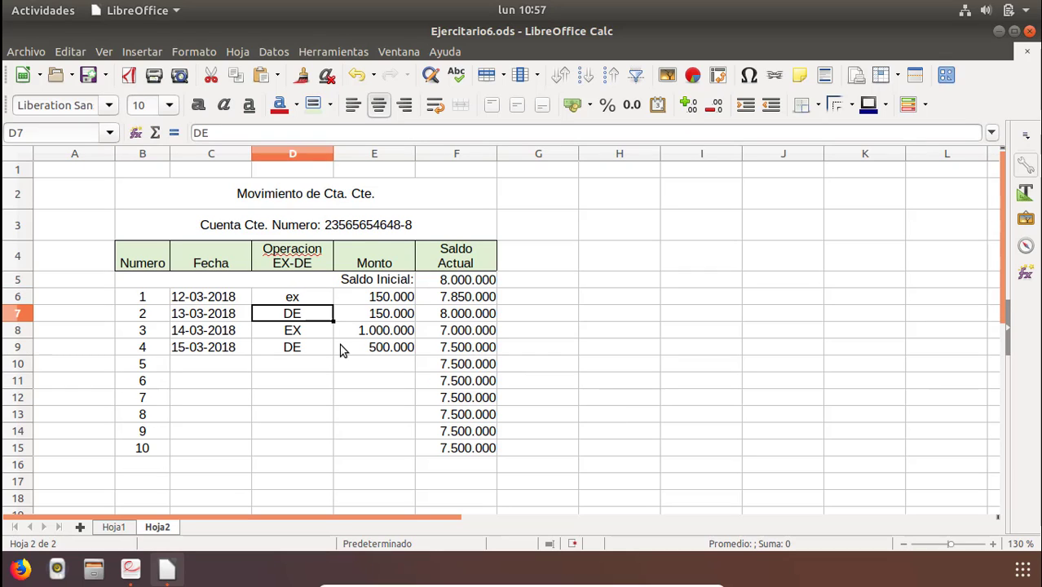
pyautogui.click(308, 296)
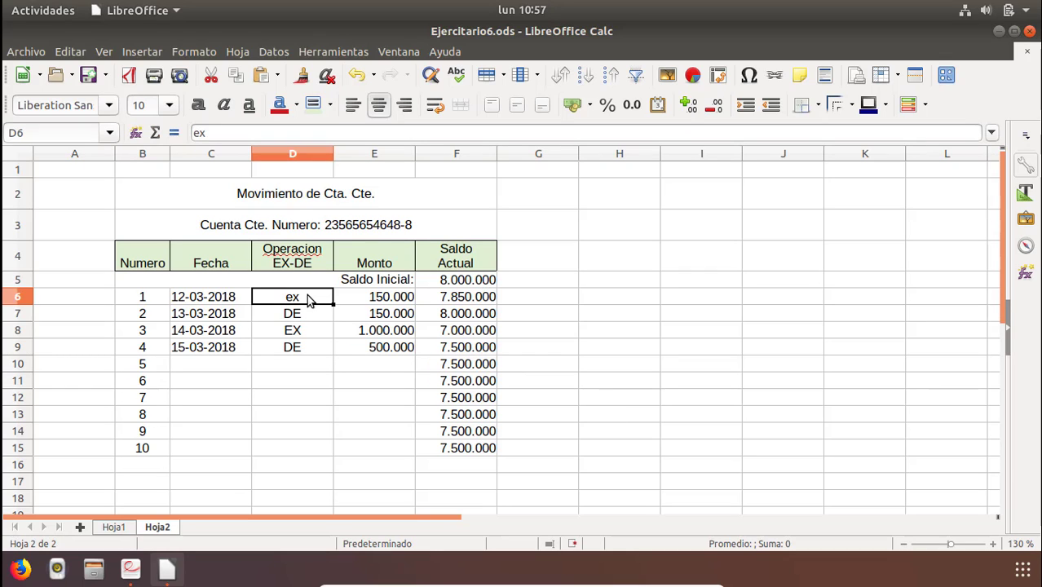
pyautogui.write('EX')
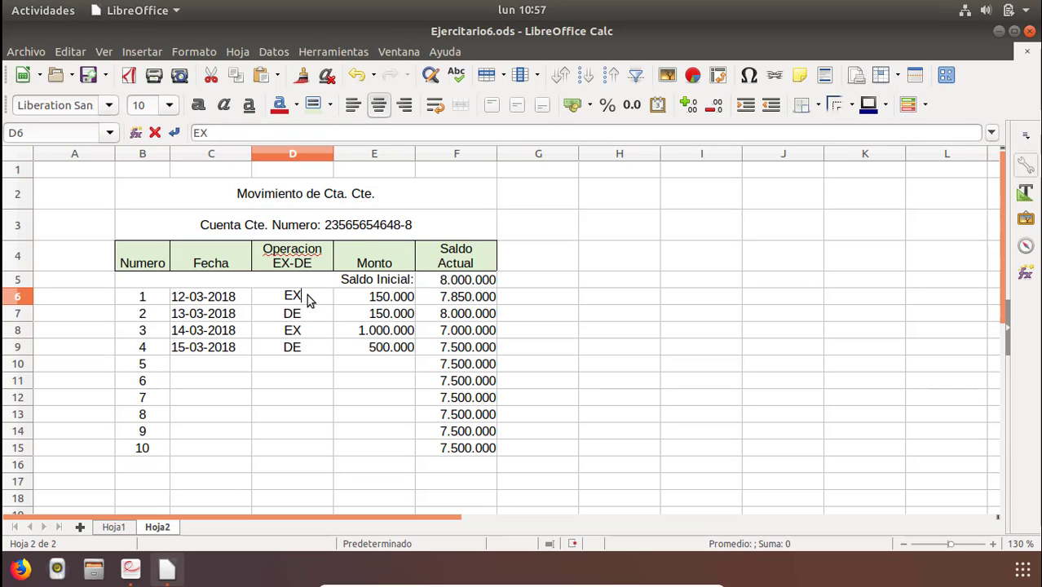
pyautogui.press('Return')
# Set movement 1's operation in D6 back to DE.
pyautogui.click(308, 298)
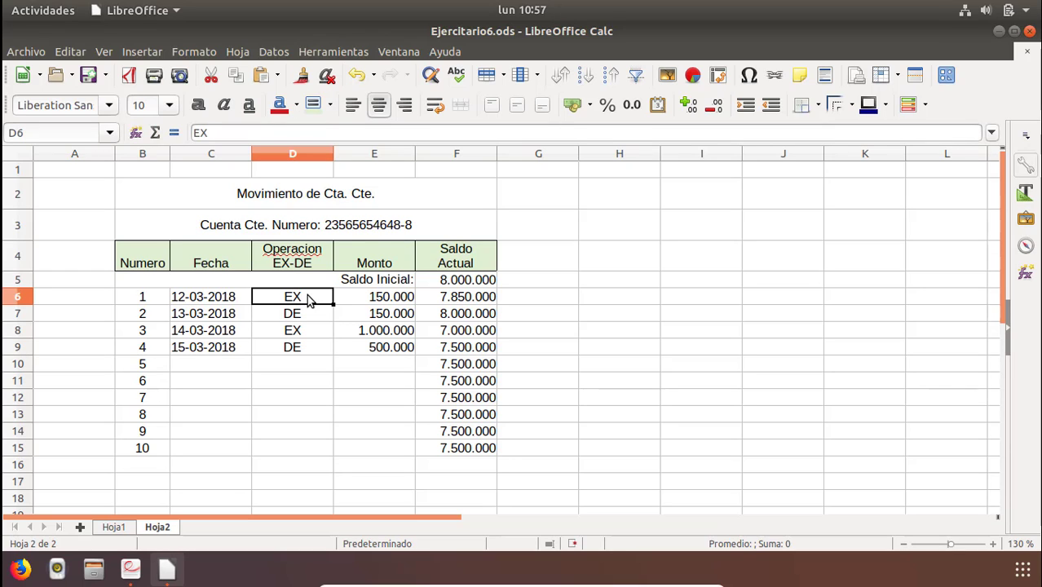
pyautogui.doubleClick(308, 298)
pyautogui.write('de')
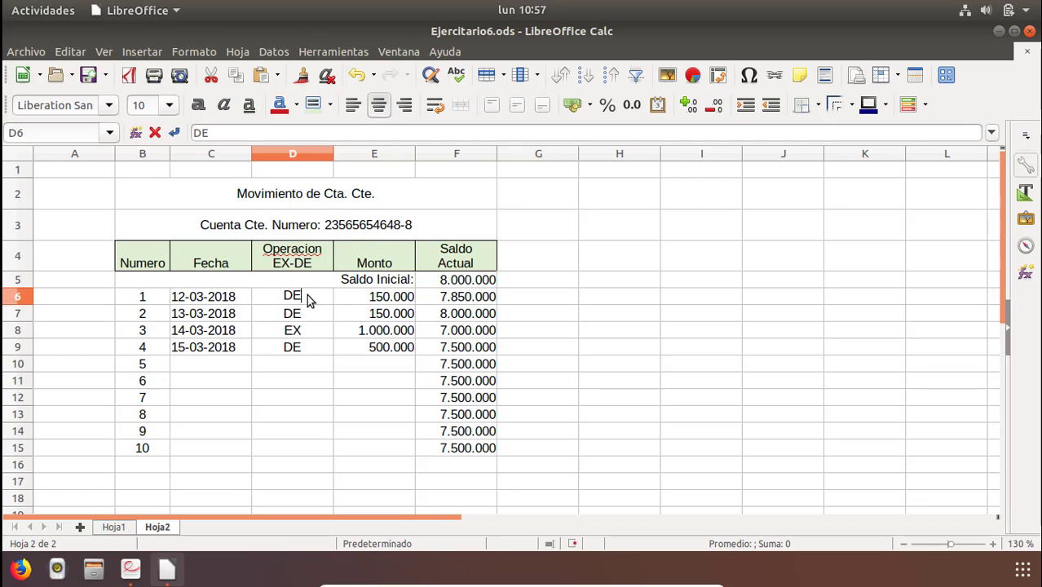
pyautogui.press('Return')
# Copy the dates, operations and amounts in C6:E9 and paste them into C10:E15.
pyautogui.moveTo(205, 296); pyautogui.dragTo(400, 352)
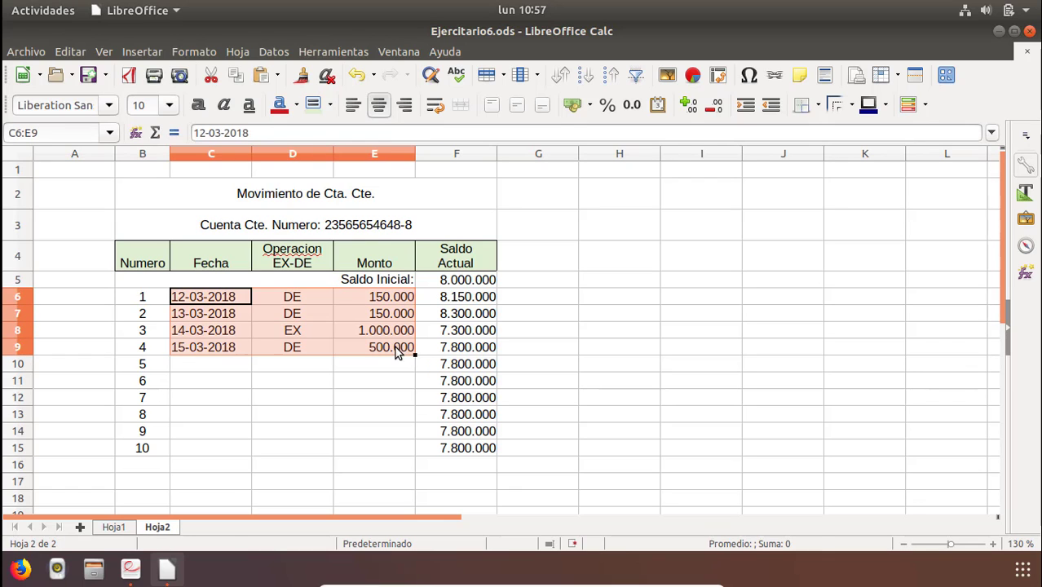
pyautogui.rightClick(364, 336)
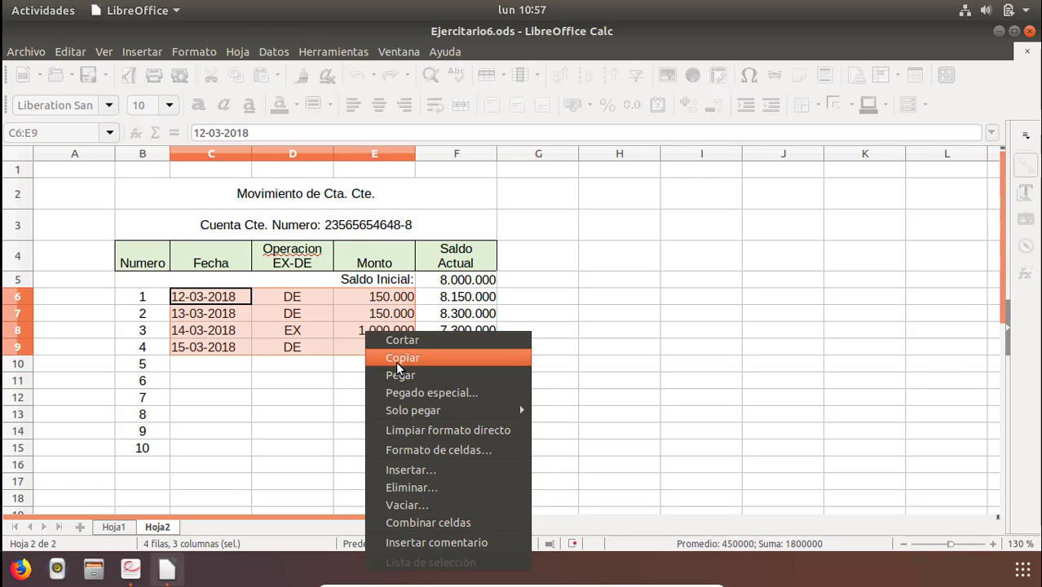
pyautogui.click(395, 359)
pyautogui.click(225, 365)
pyautogui.moveTo(225, 366); pyautogui.dragTo(384, 454)
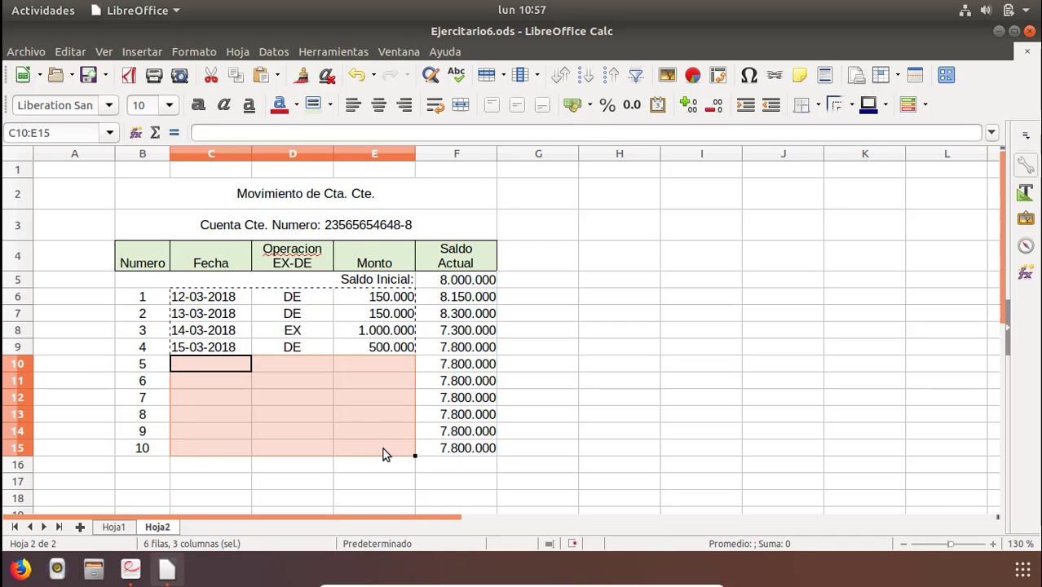
pyautogui.rightClick(354, 425)
pyautogui.click(399, 227)
pyautogui.click(431, 402)
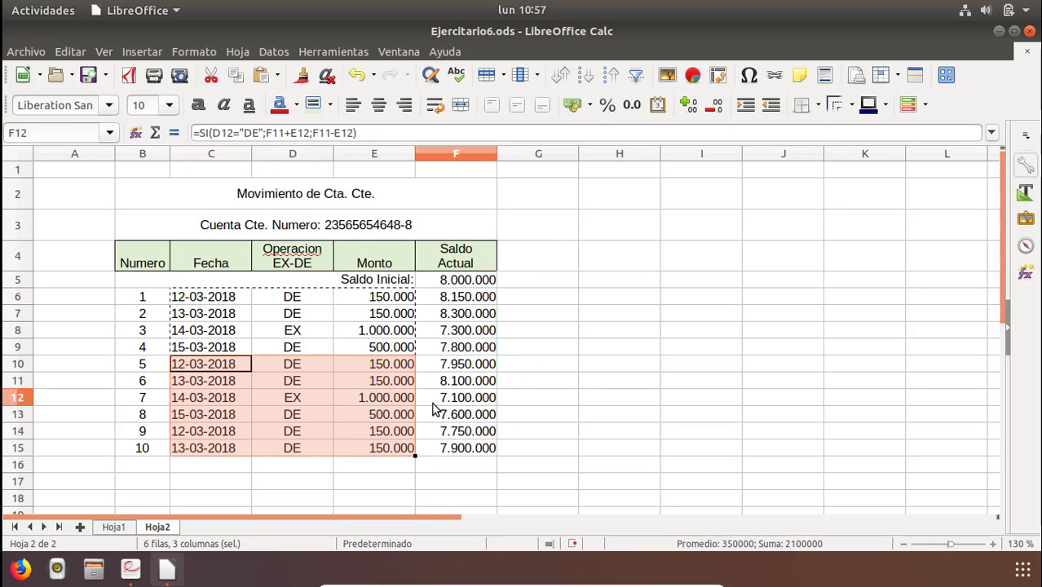
# Inspect the balance formulas in column F, moving up from F15 to F11.
pyautogui.click(458, 453)
pyautogui.doubleClick(458, 454)
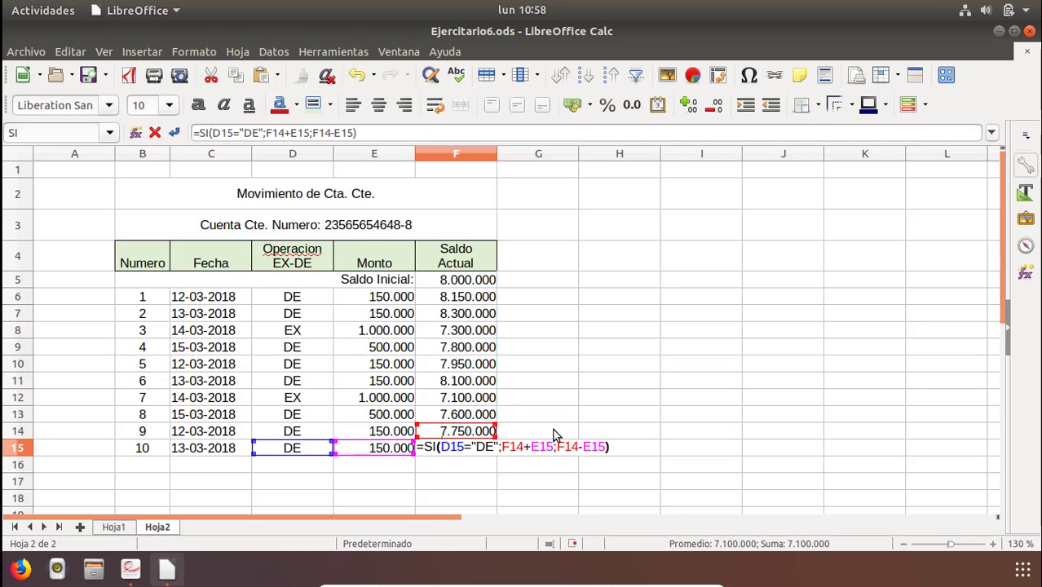
pyautogui.press('Escape')
pyautogui.press('Up')
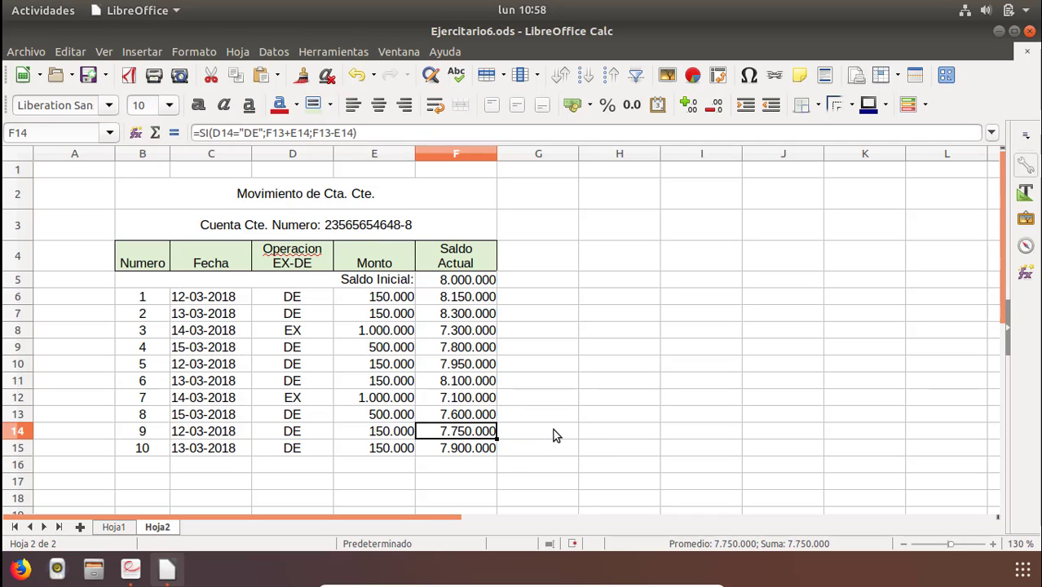
pyautogui.press('XF86MonBrightnessDown')
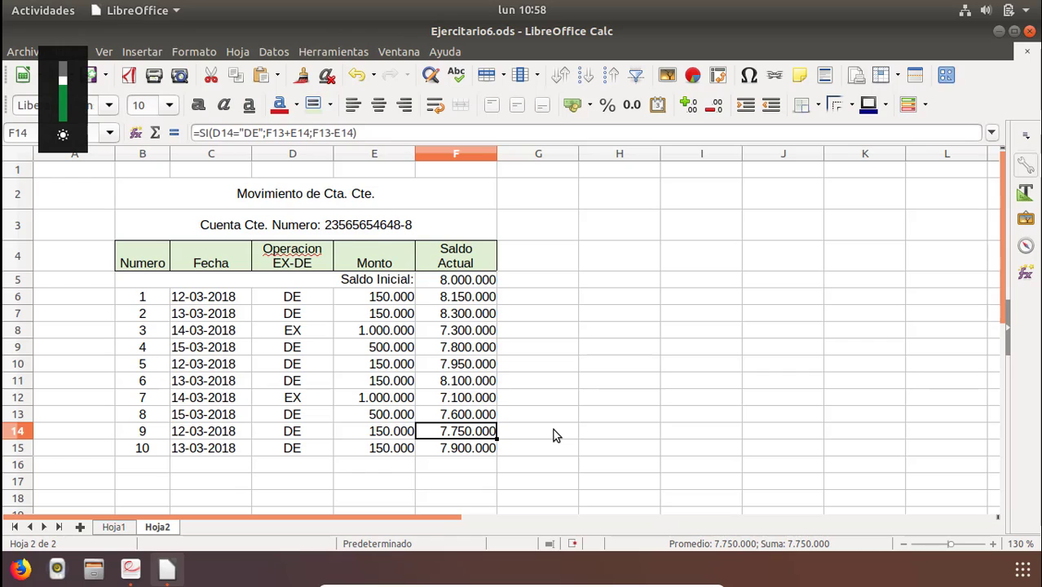
pyautogui.press('F2')
pyautogui.press('Escape')
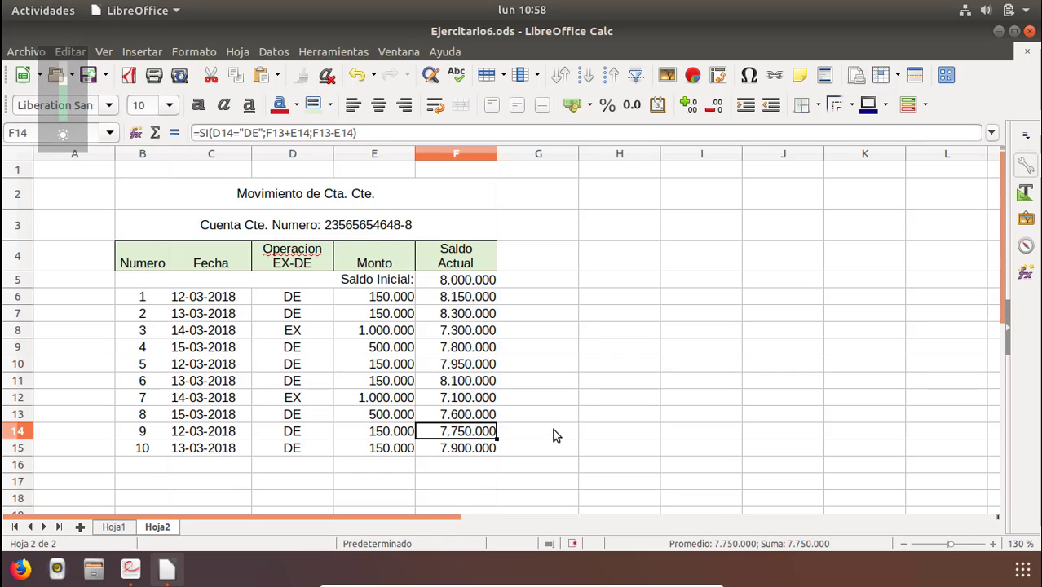
pyautogui.press('Up')
pyautogui.press('F2')
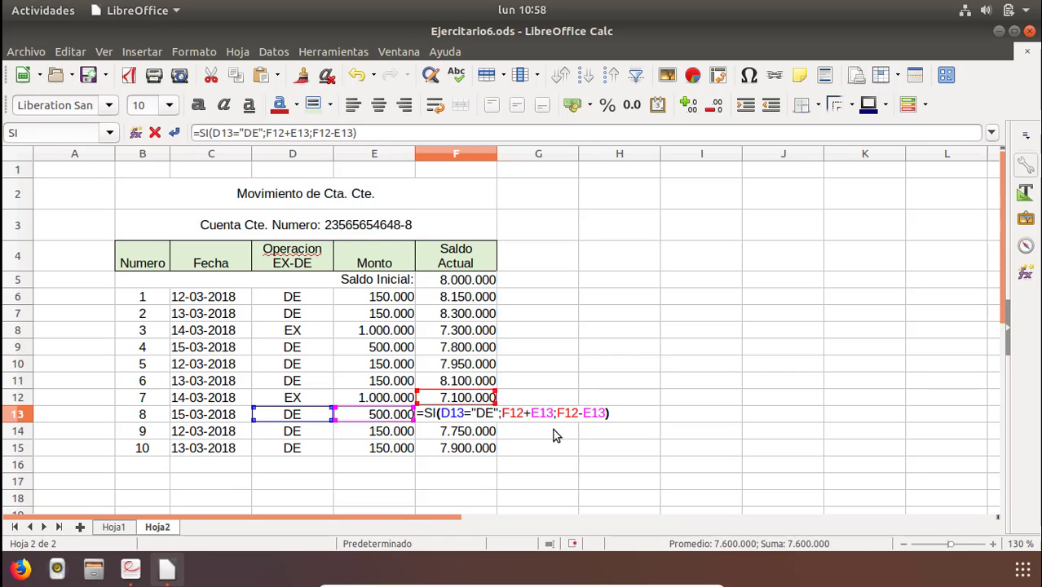
pyautogui.press('Escape')
pyautogui.press('Up')
pyautogui.press('F2')
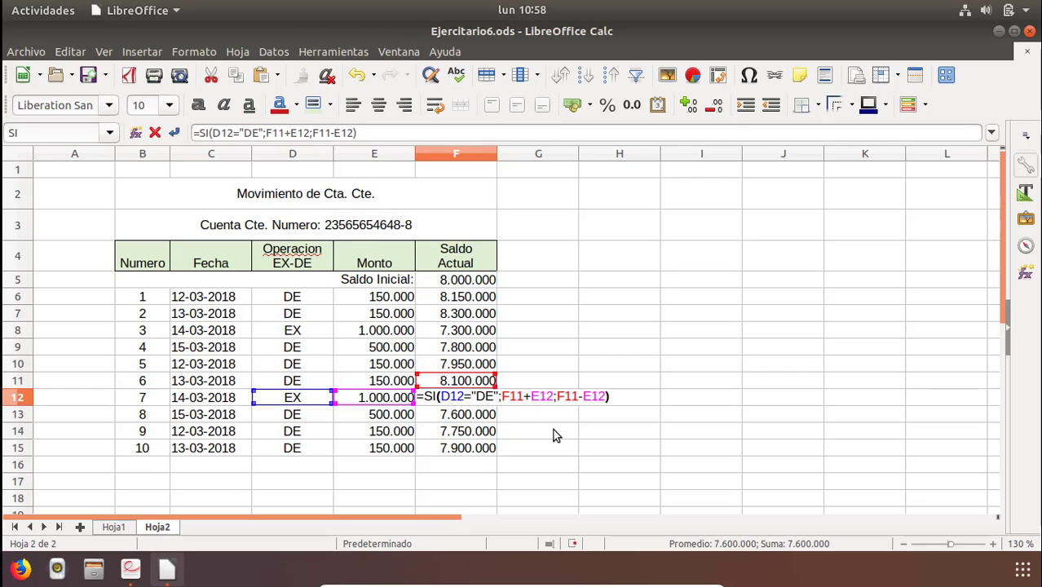
pyautogui.press('Escape')
pyautogui.press('Up')
pyautogui.press('F2')
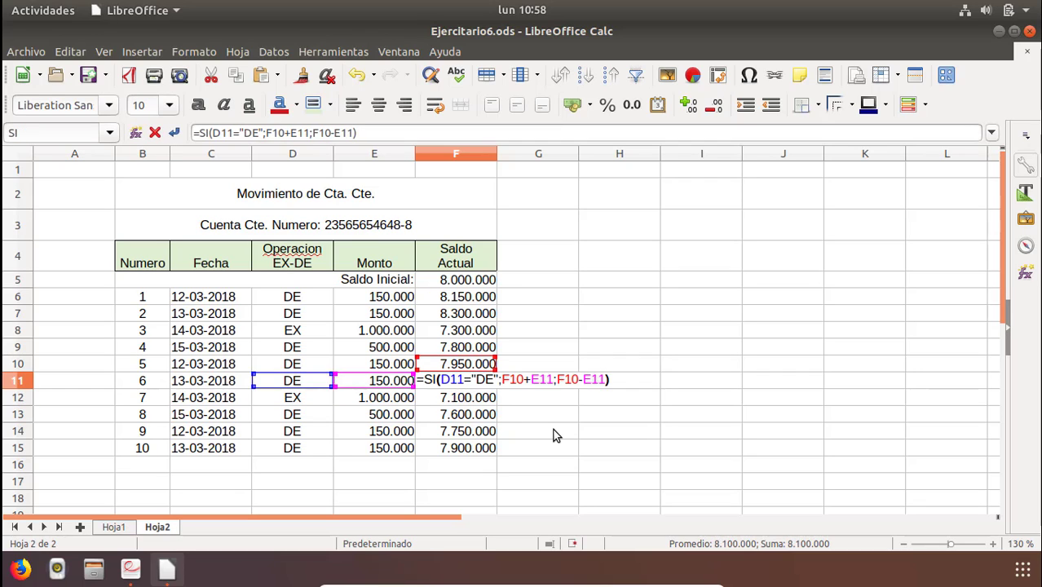
# Inspect the balance formula in F10, then move back down to F15.
pyautogui.press('Escape')
pyautogui.press('Up')
pyautogui.press('F2')
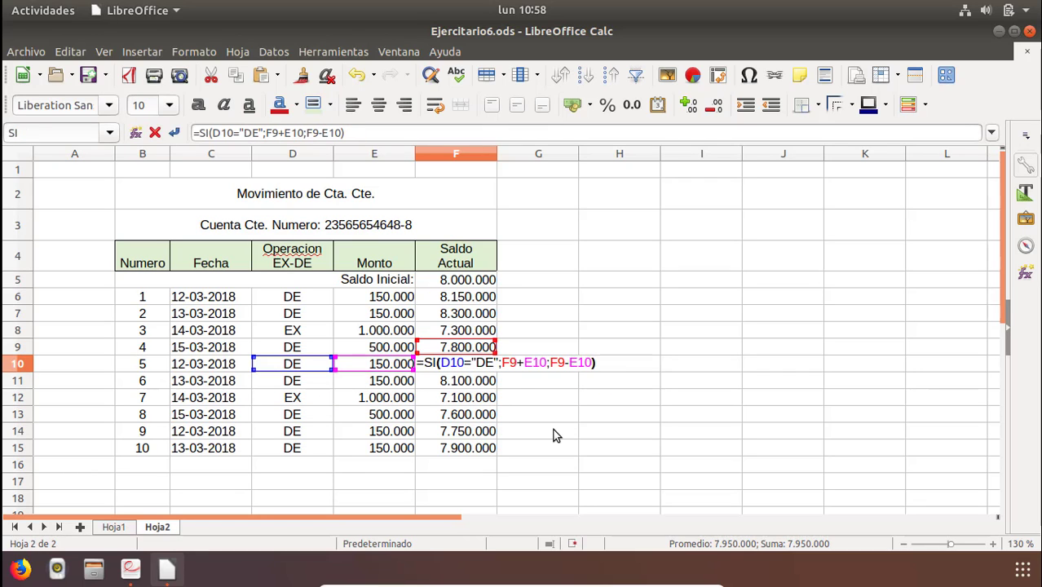
pyautogui.press('Escape')
pyautogui.press('Down')
pyautogui.press('Down')
pyautogui.press('Down')
pyautogui.press('Down')
pyautogui.press('Down')
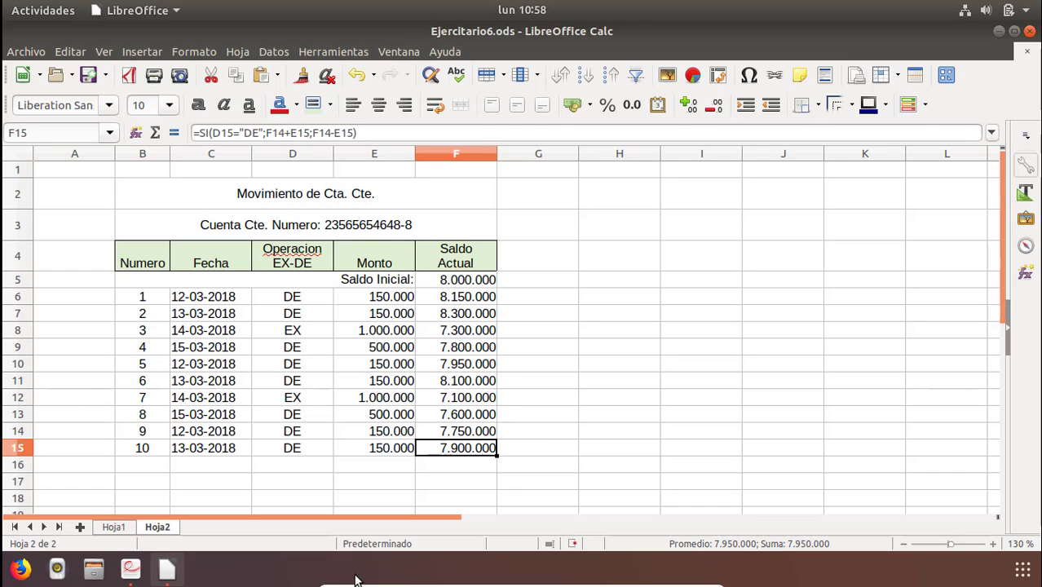
# Switch to the exercise PDF to review the totals rows below the table, then return to the spreadsheet.
pyautogui.click(137, 574)
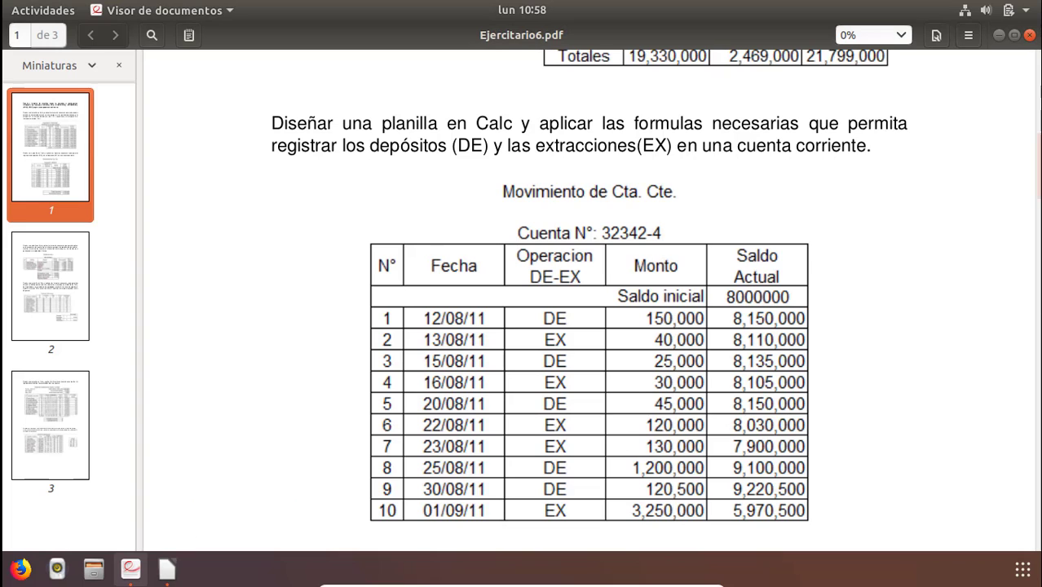
pyautogui.moveTo(1038, 190); pyautogui.dragTo(1038, 202)
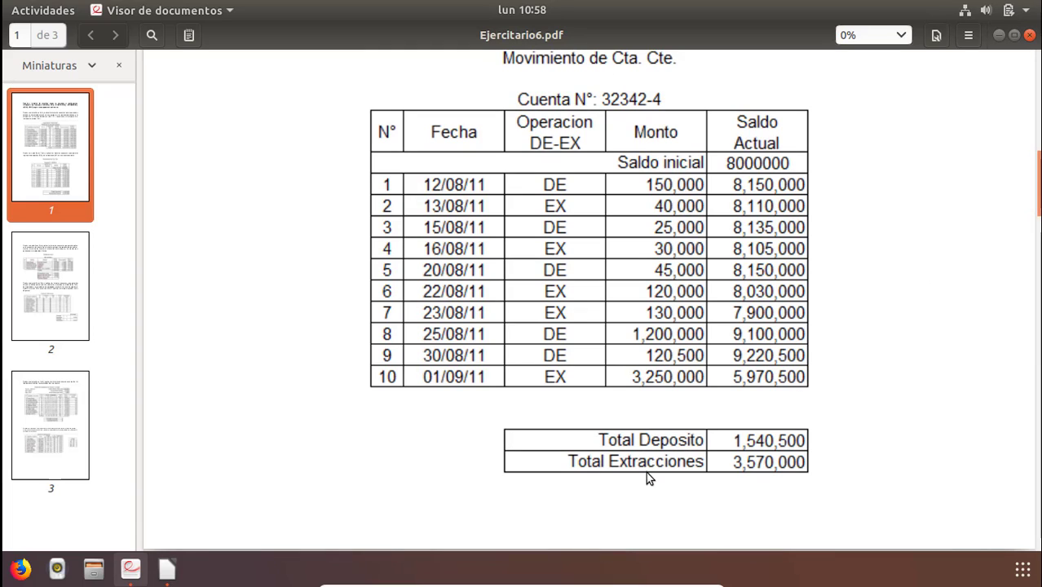
pyautogui.hotkey('alt', 'Tab')
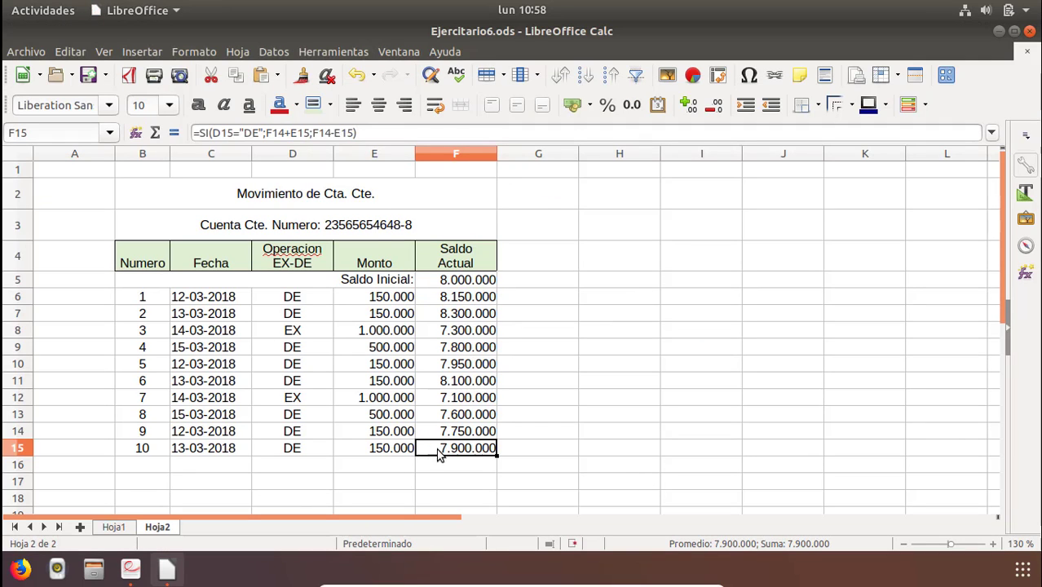
# Apply all borders to the table range B5:F15.
pyautogui.moveTo(456, 448); pyautogui.dragTo(156, 281)
pyautogui.click(817, 105)
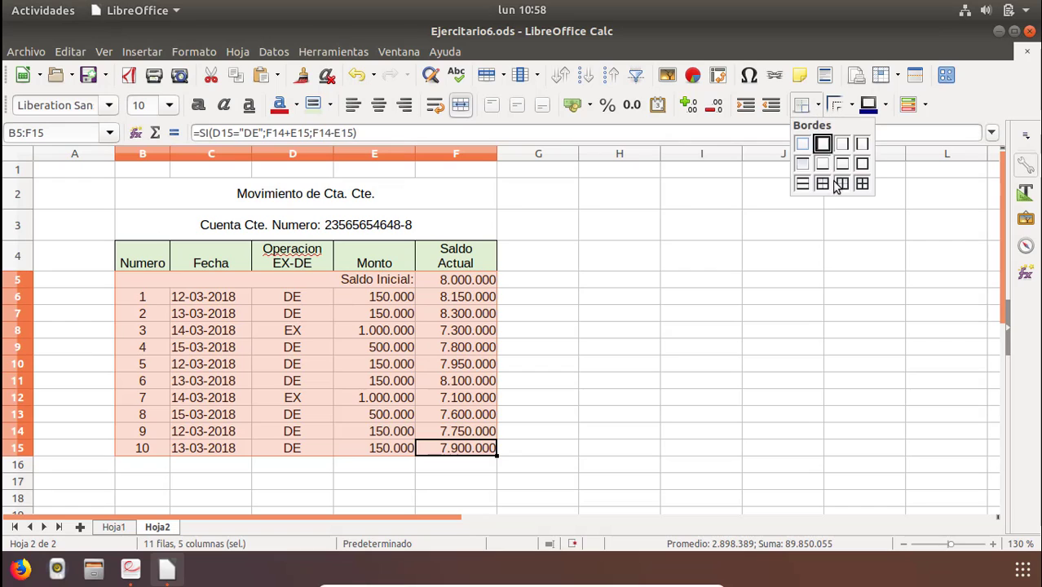
pyautogui.click(862, 184)
# Enter the labels TOTAL DEPOSITO in D17 and TOTAL EXTRACCION in D18.
pyautogui.click(279, 489)
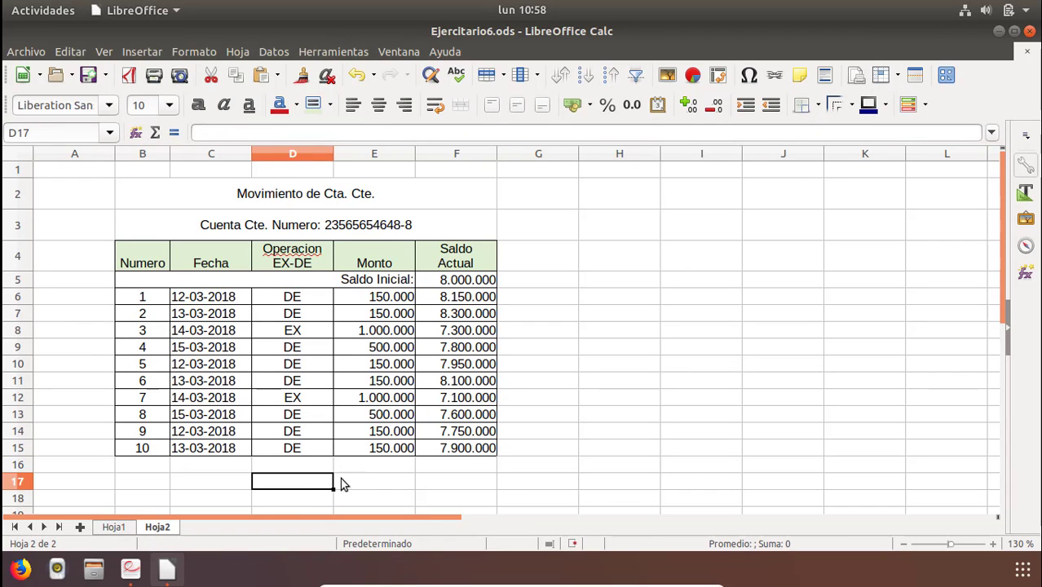
pyautogui.doubleClick(291, 483)
pyautogui.write('tOT')
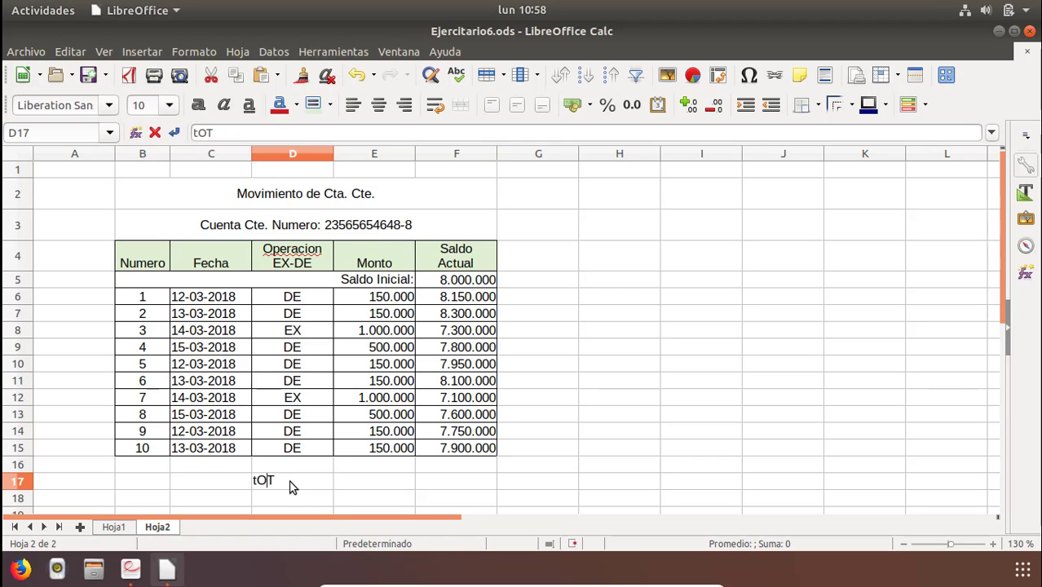
pyautogui.press('BackSpace')
pyautogui.press('BackSpace')
pyautogui.press('BackSpace')
pyautogui.write('TOTAL DEPOSITO')
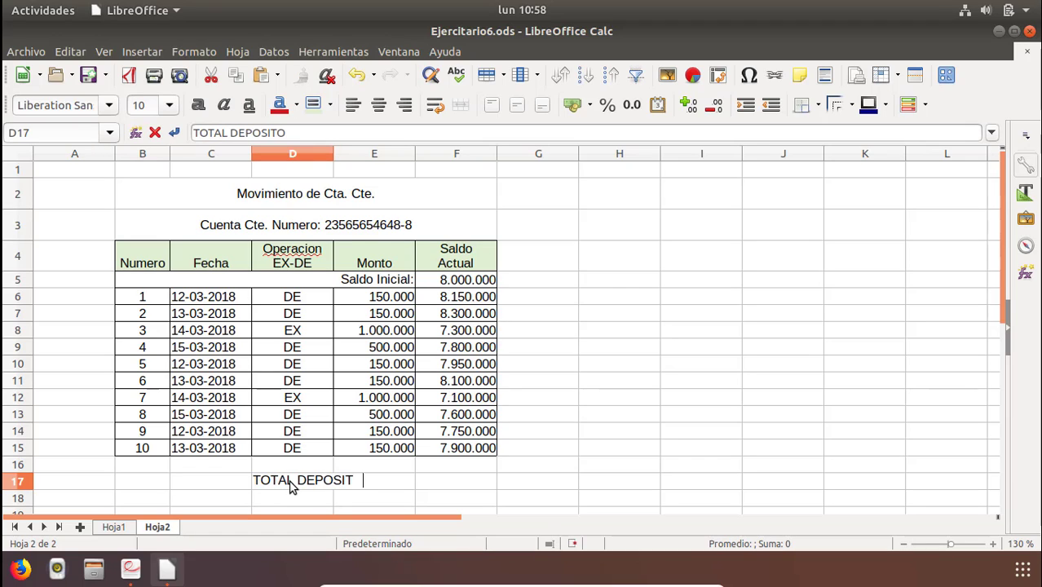
pyautogui.press('Return')
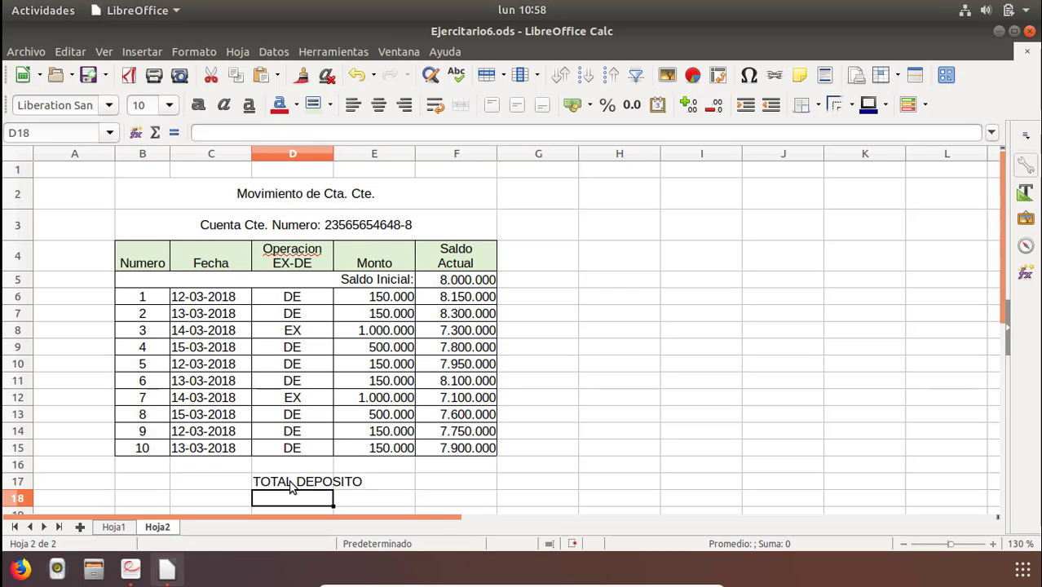
pyautogui.write('TOTAL EX')
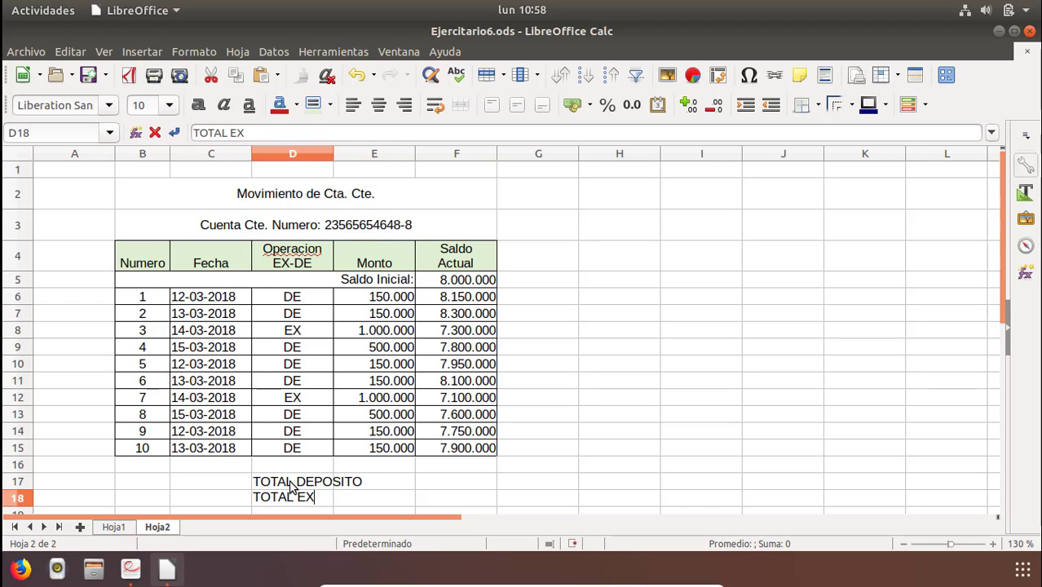
pyautogui.write('TRACCION')
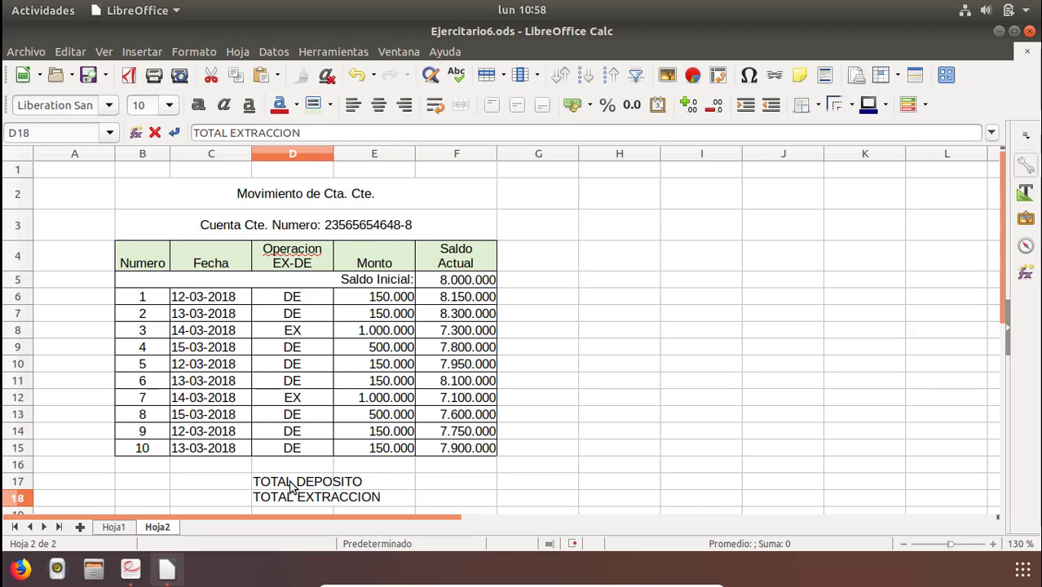
pyautogui.press('Return')
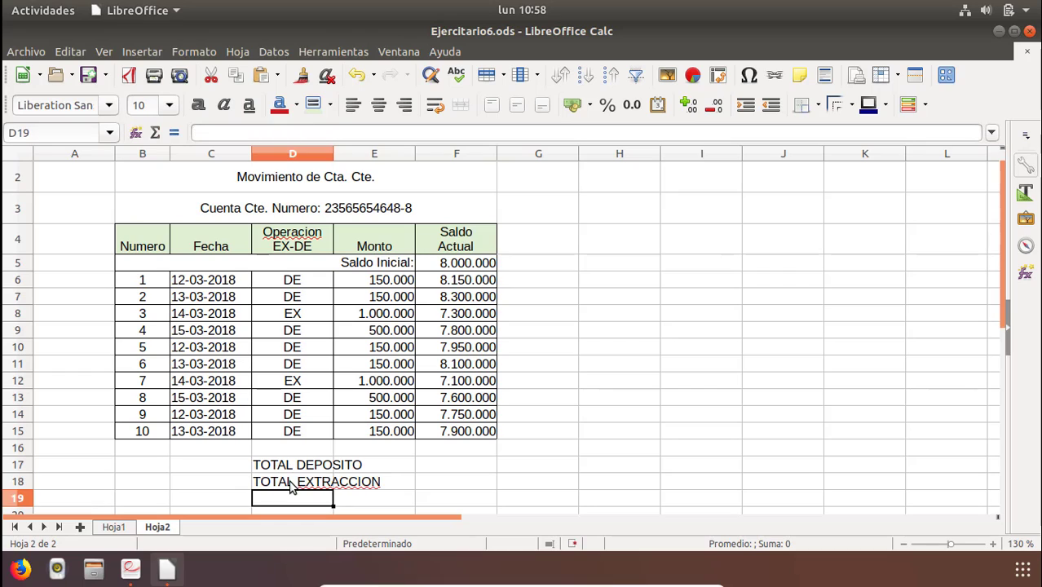
# Correct the spelling of the D18 label to TOTAL EXTRACCIÓN.
pyautogui.click(303, 482)
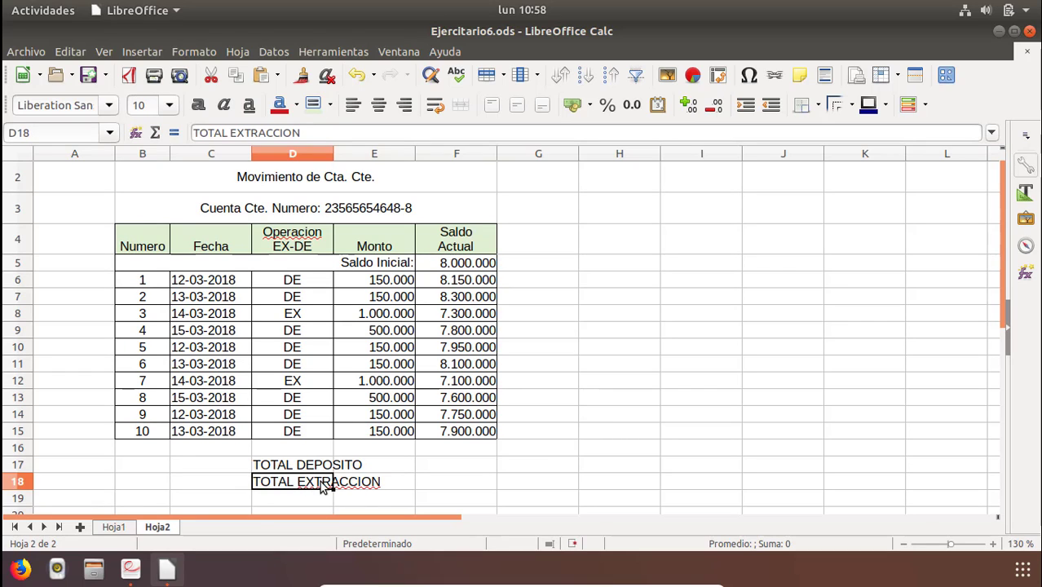
pyautogui.doubleClick(322, 482)
pyautogui.rightClick(330, 481)
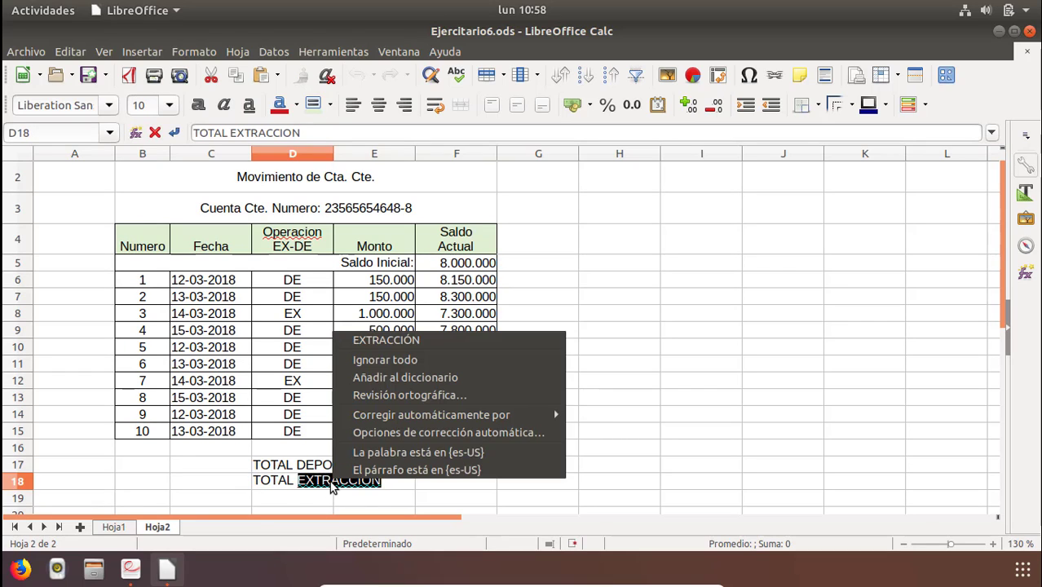
pyautogui.click(524, 340)
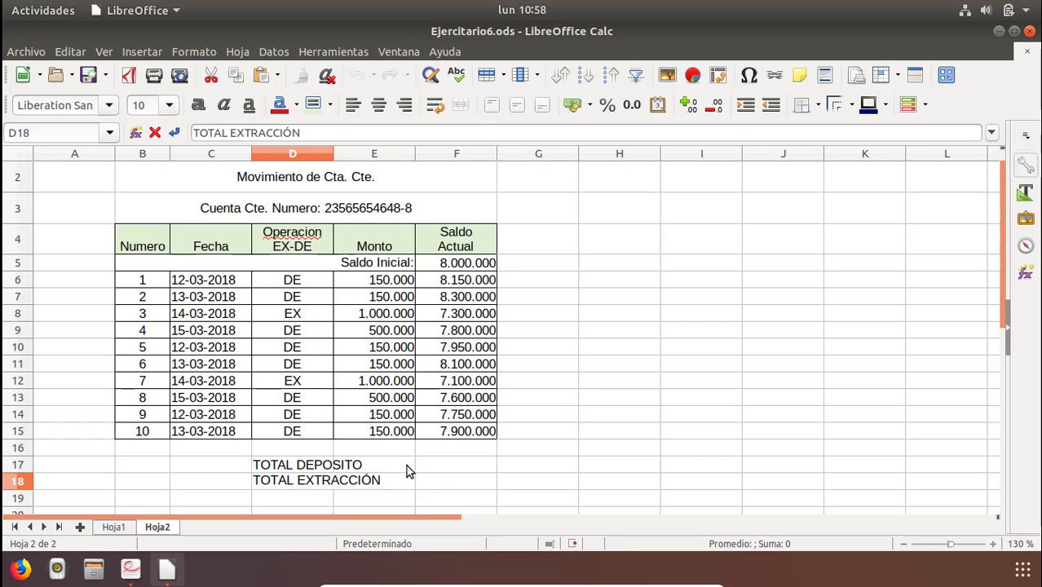
# Merge D17:E17 and right-align the TOTAL DEPOSITO label.
pyautogui.click(391, 467)
pyautogui.moveTo(277, 467); pyautogui.dragTo(366, 463)
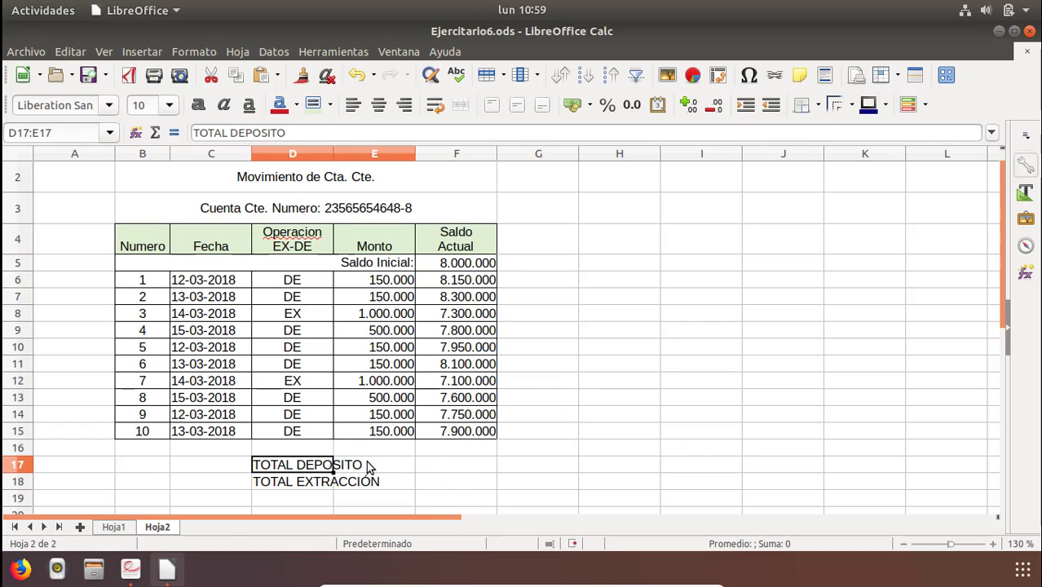
pyautogui.click(461, 104)
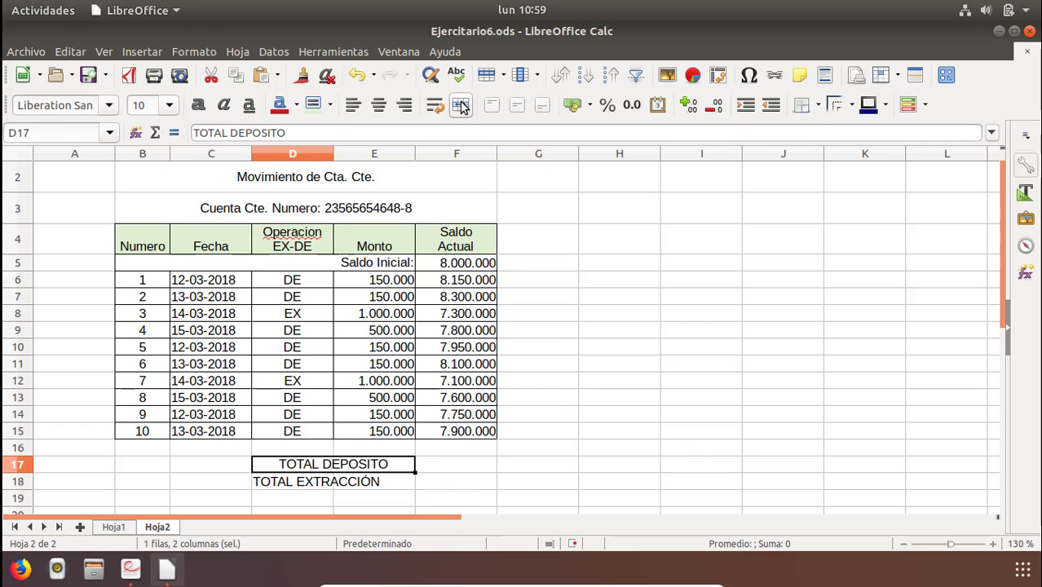
pyautogui.click(405, 107)
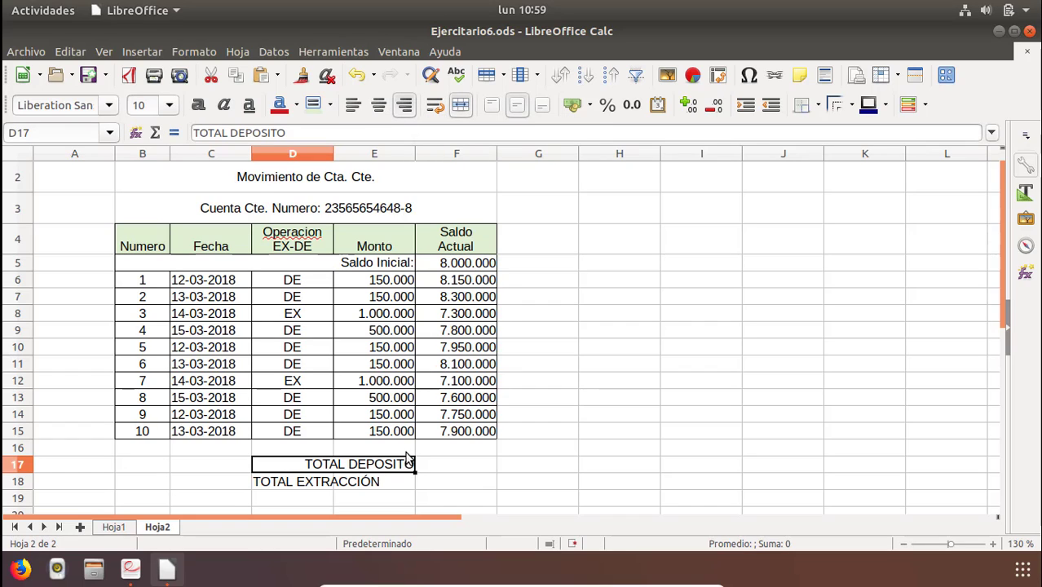
# Merge D18:E18 and right-align the TOTAL EXTRACCIÓN label.
pyautogui.click(390, 487)
pyautogui.keyDown('shift'); pyautogui.click(305, 486); pyautogui.keyUp('shift')
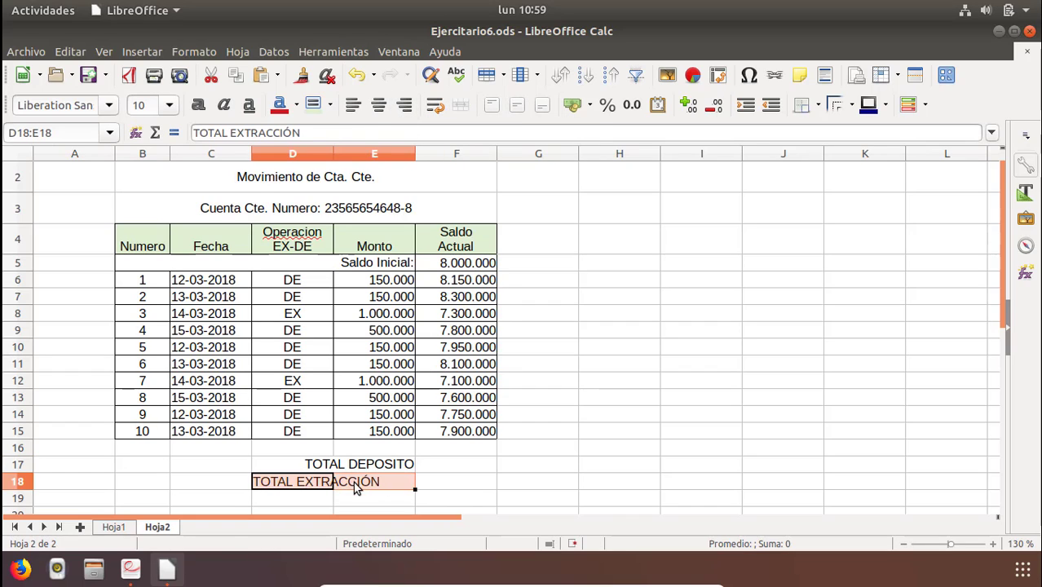
pyautogui.click(405, 109)
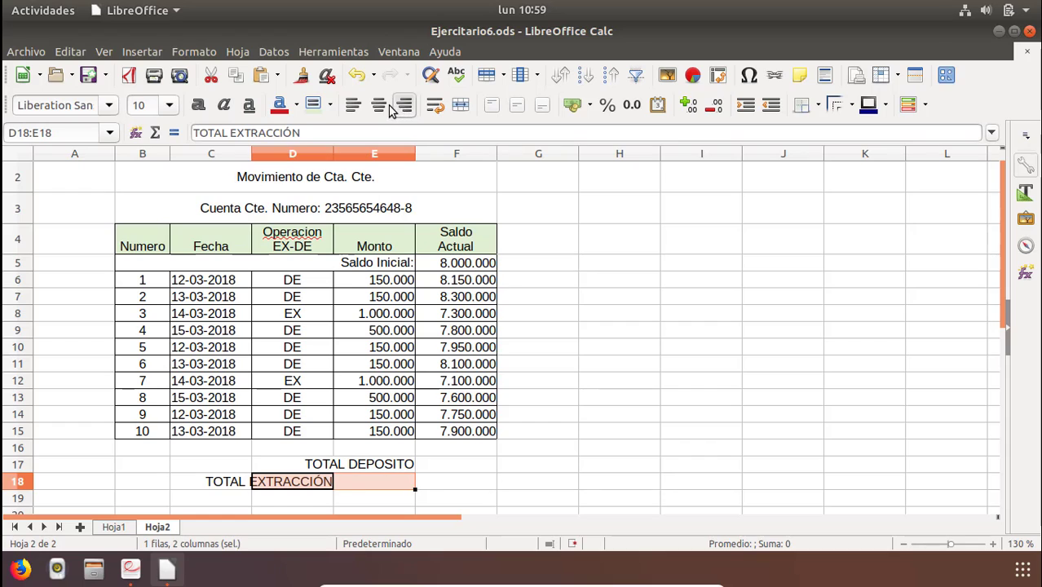
pyautogui.click(468, 104)
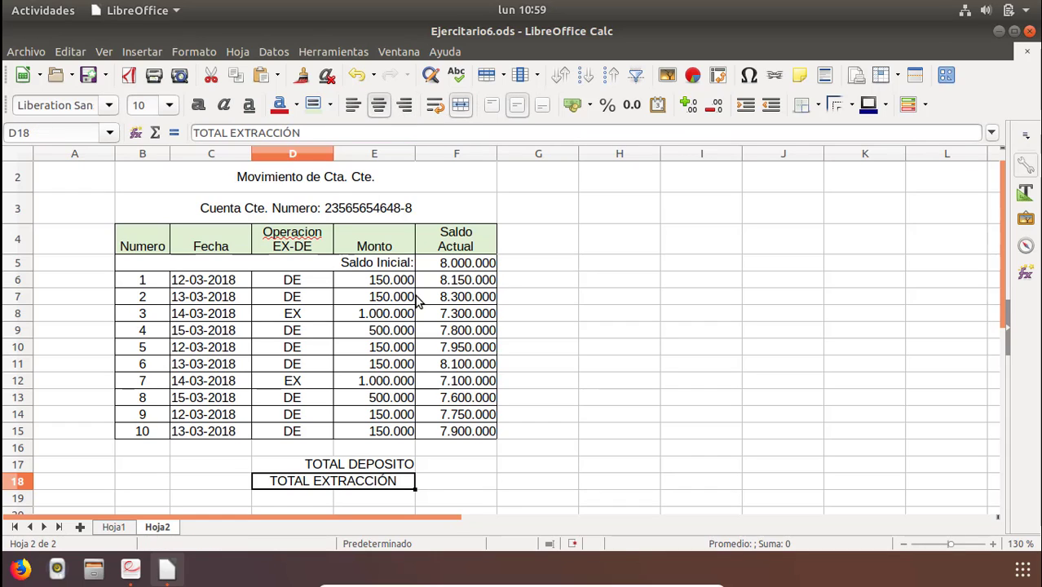
pyautogui.click(406, 106)
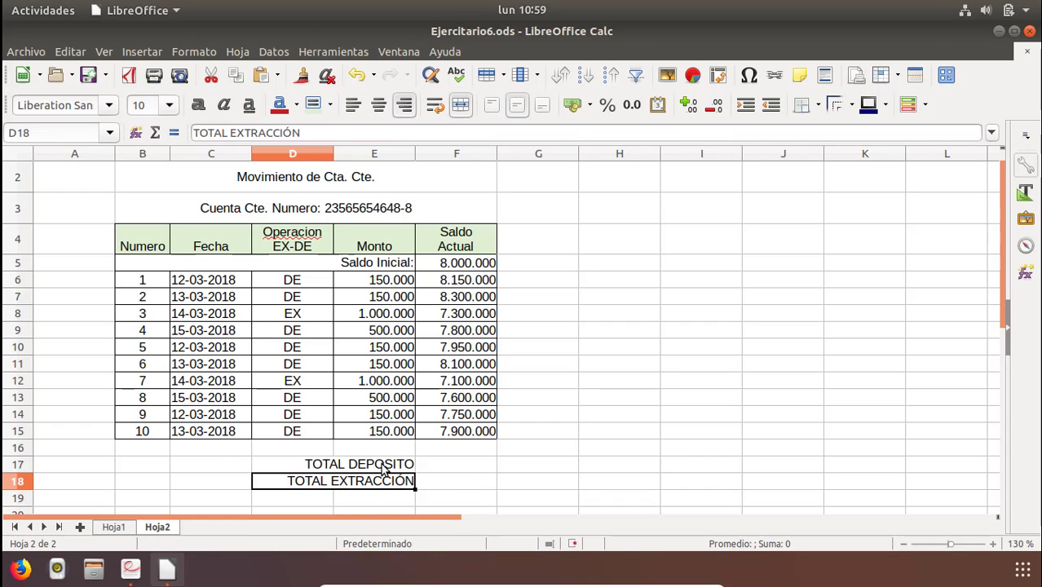
# Apply all borders to the totals block D17:F18.
pyautogui.moveTo(382, 463); pyautogui.dragTo(425, 484)
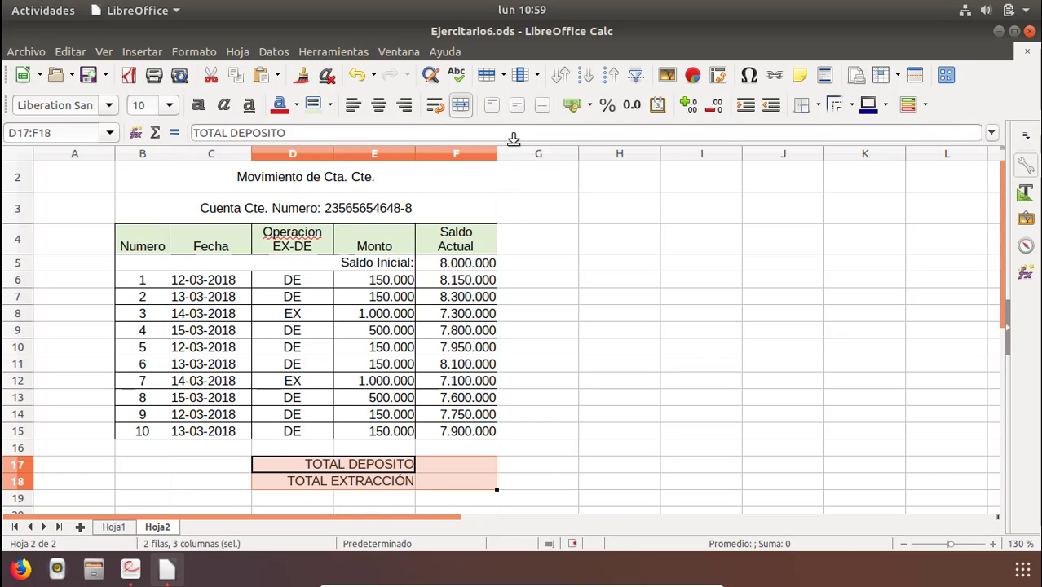
pyautogui.click(816, 107)
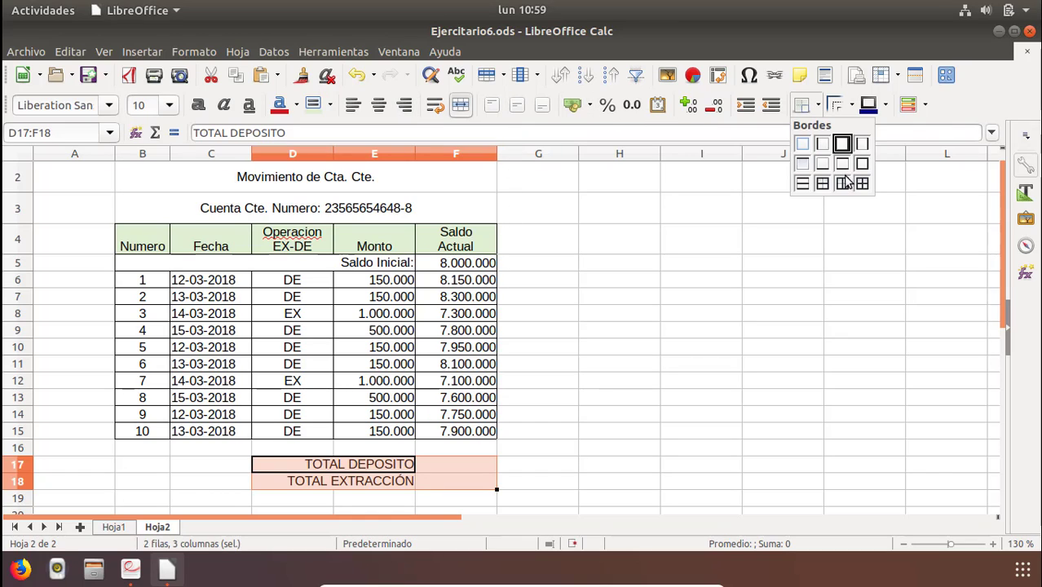
pyautogui.click(860, 184)
pyautogui.click(546, 414)
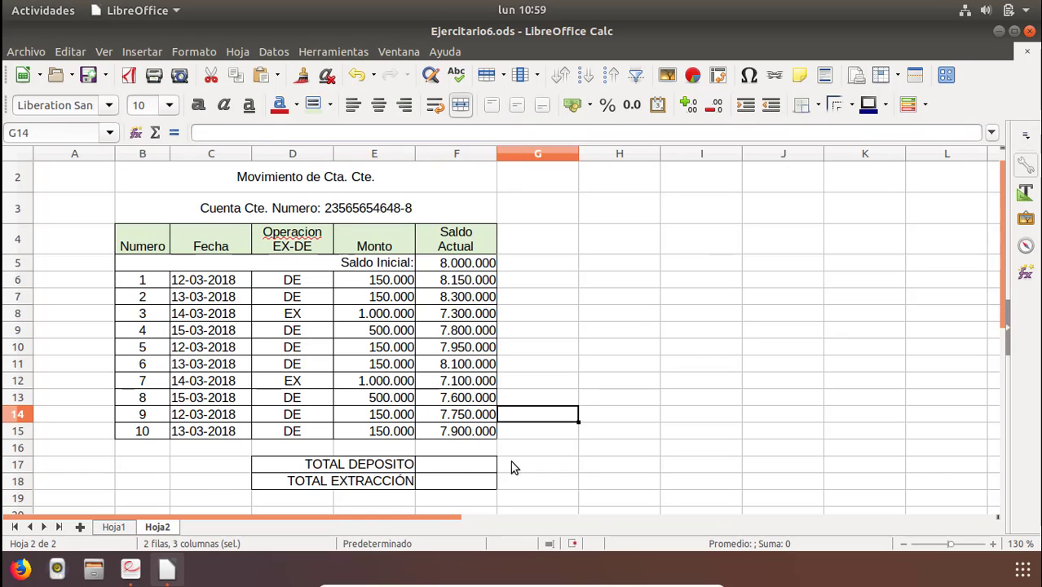
# Select the operation codes in D6:D15 and the amounts in E6:E15 to review them before the totals.
pyautogui.click(441, 463)
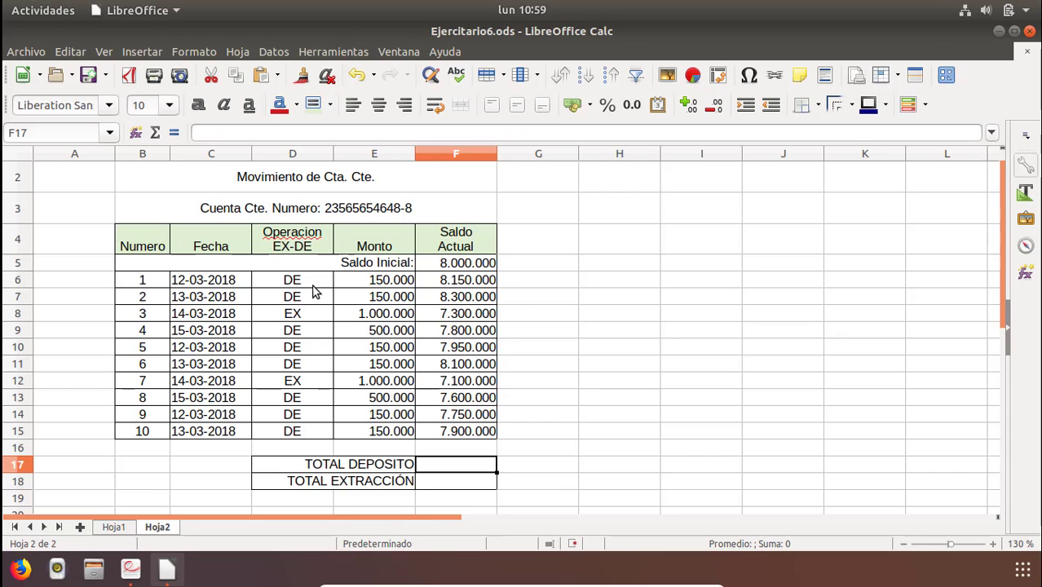
pyautogui.moveTo(294, 281); pyautogui.dragTo(281, 433)
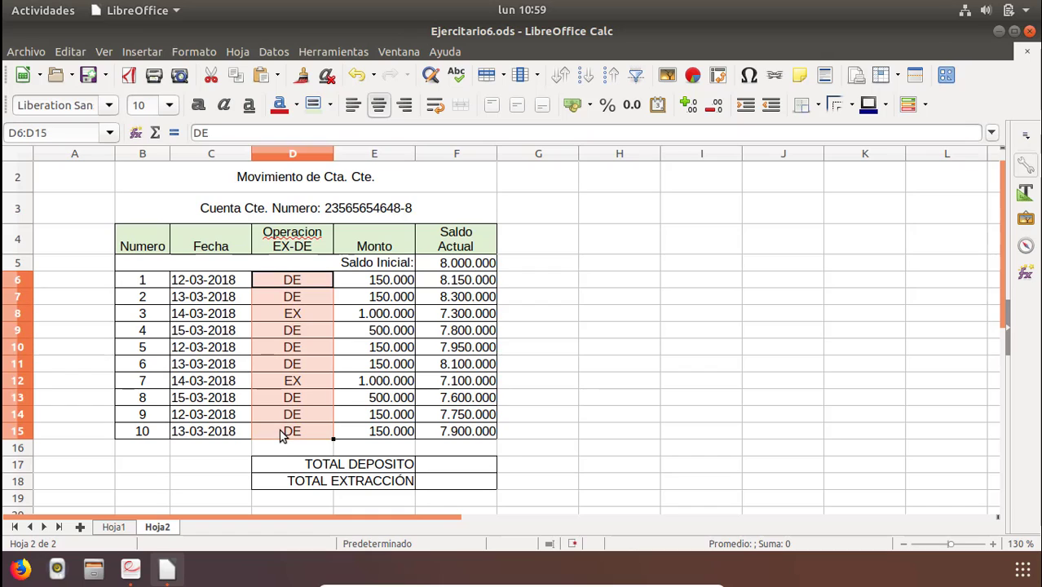
pyautogui.moveTo(379, 280); pyautogui.dragTo(373, 430)
pyautogui.click(432, 464)
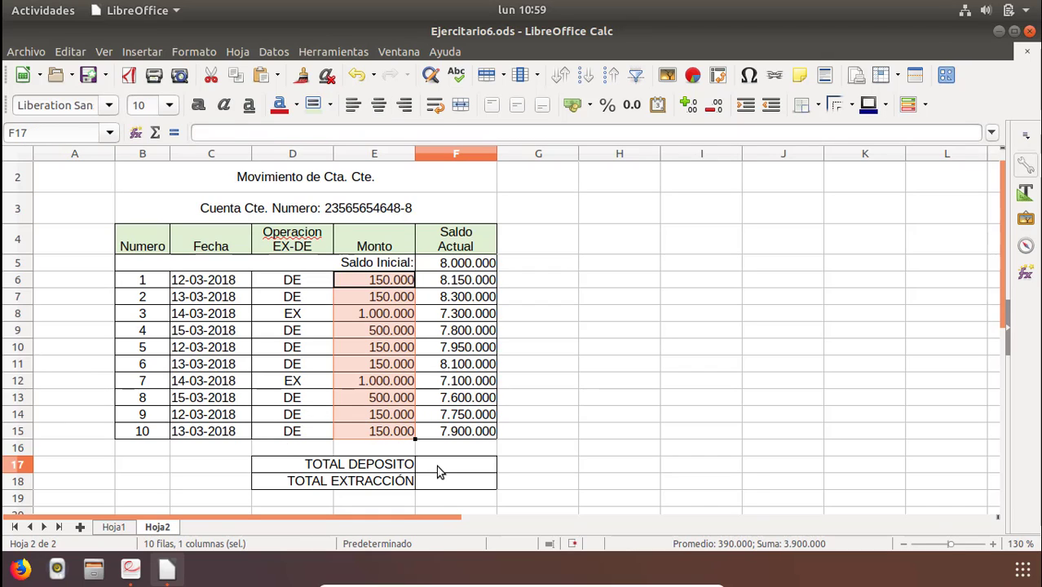
# Enter =SUMAR.SI(D6:D15;"DE";E6:E15) in F17 to total the deposits.
pyautogui.doubleClick(427, 468)
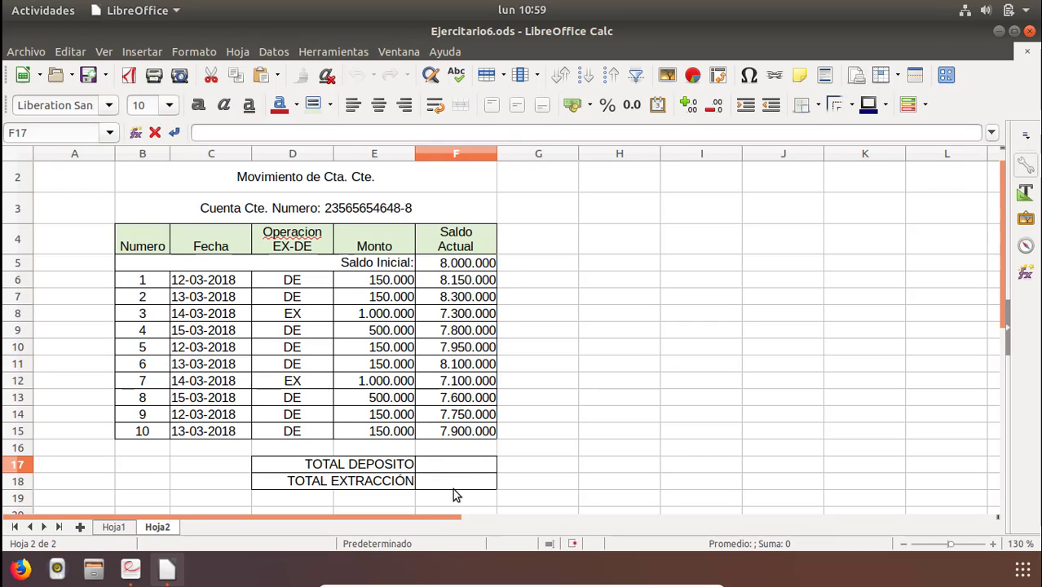
pyautogui.write('=SUM')
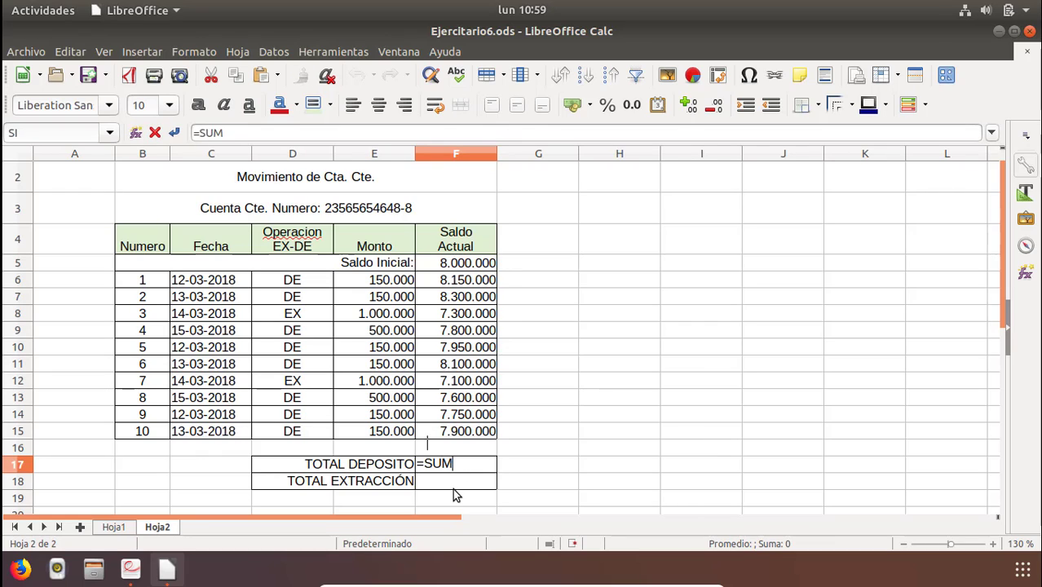
pyautogui.write('AR.')
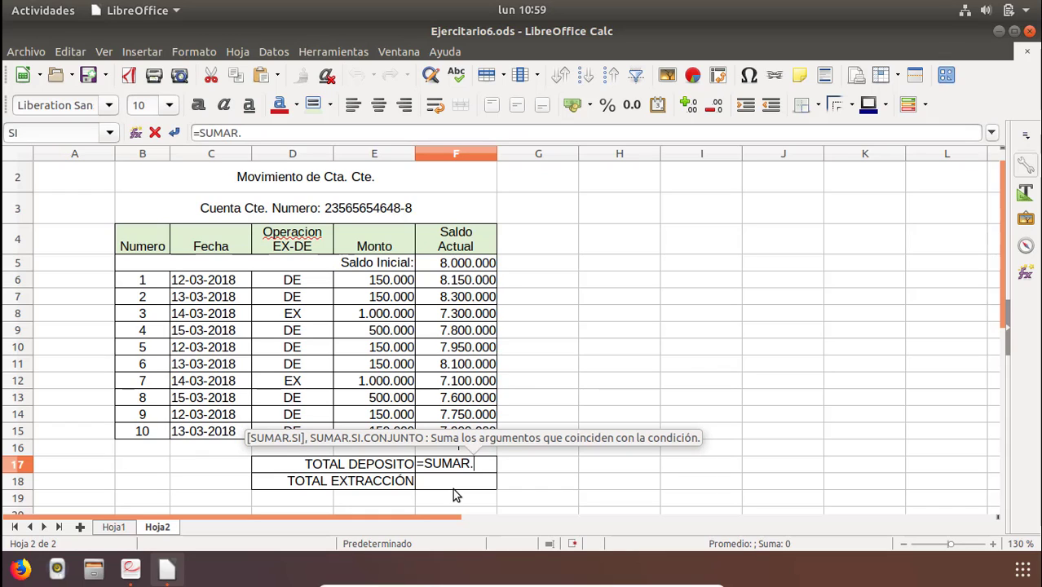
pyautogui.write('SI')
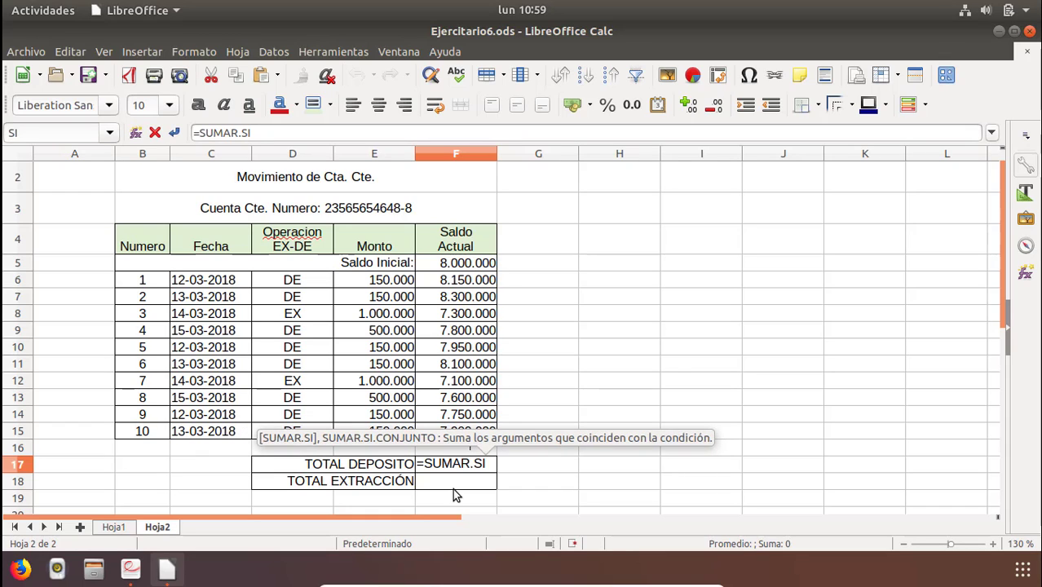
pyautogui.write('(')
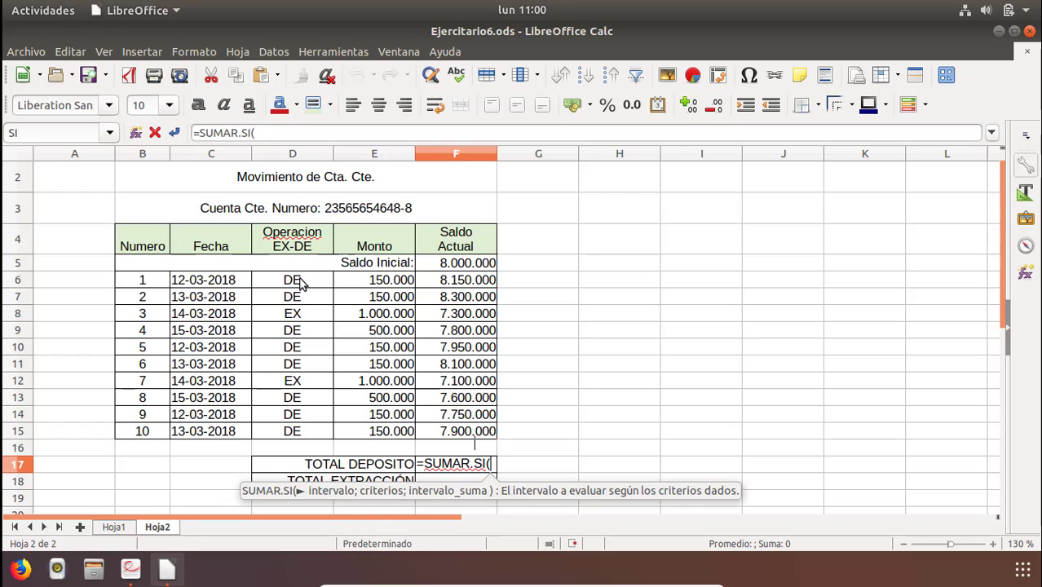
pyautogui.moveTo(300, 281); pyautogui.dragTo(298, 437)
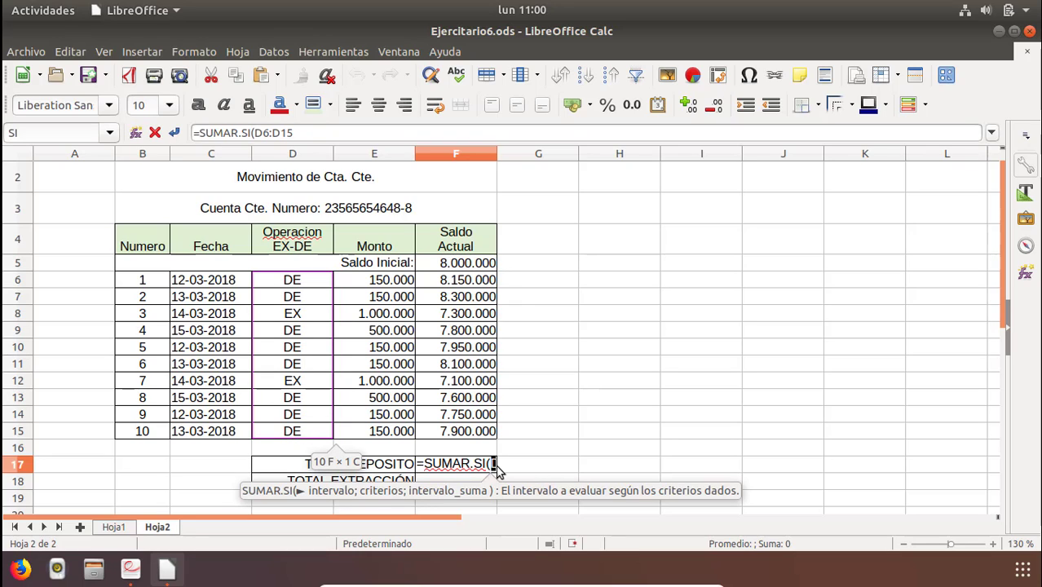
pyautogui.click(310, 135)
pyautogui.write(';')
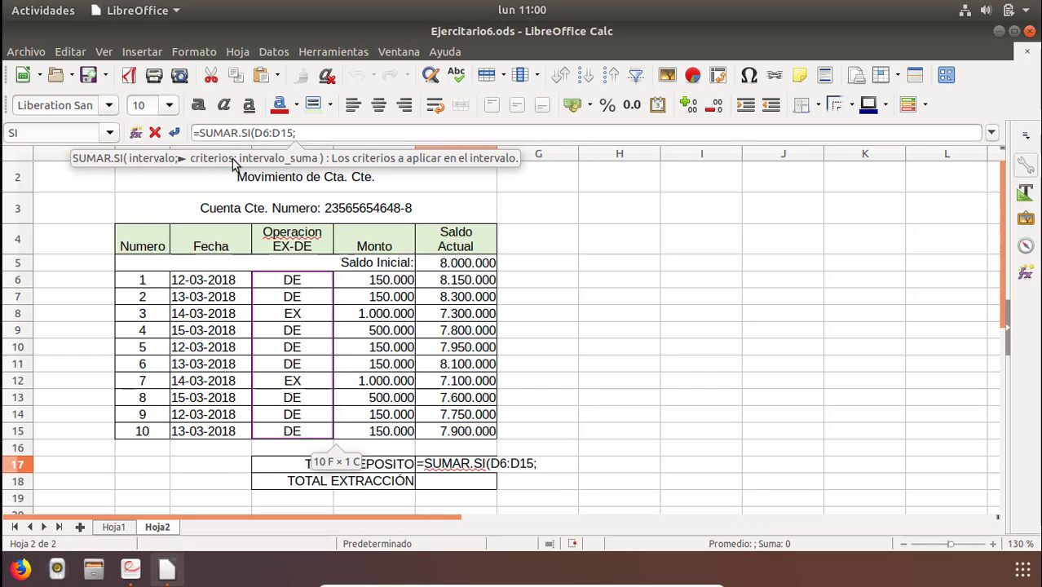
pyautogui.write('"')
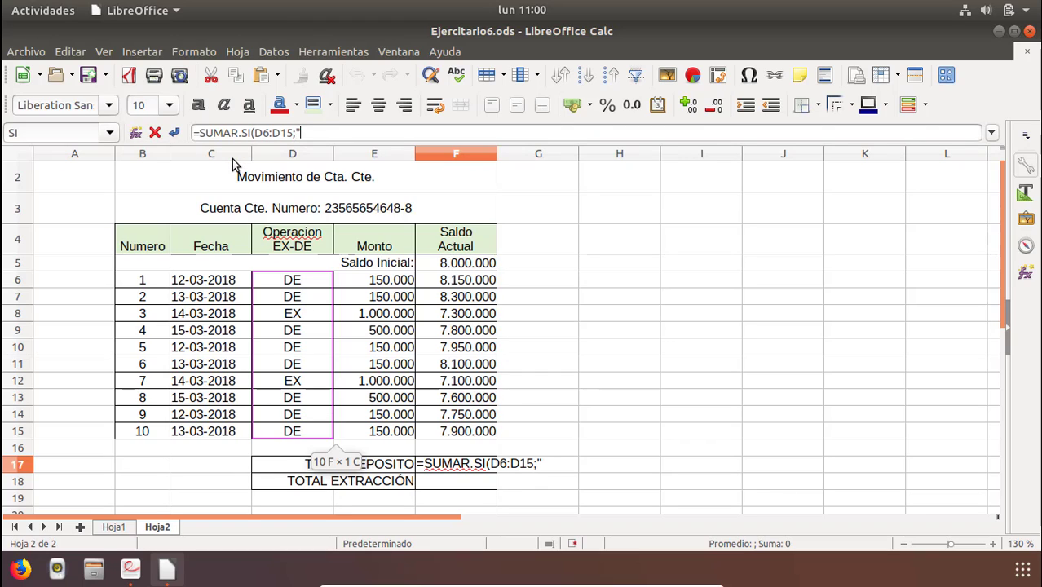
pyautogui.write('de')
pyautogui.press('BackSpace')
pyautogui.press('BackSpace')
pyautogui.write('DE')
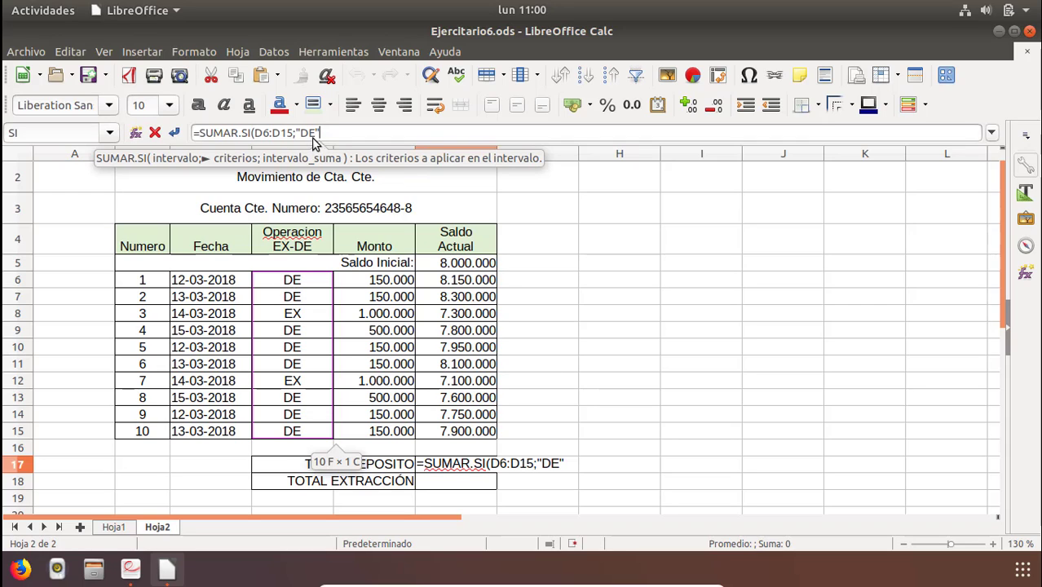
pyautogui.moveTo(315, 137); pyautogui.dragTo(304, 137)
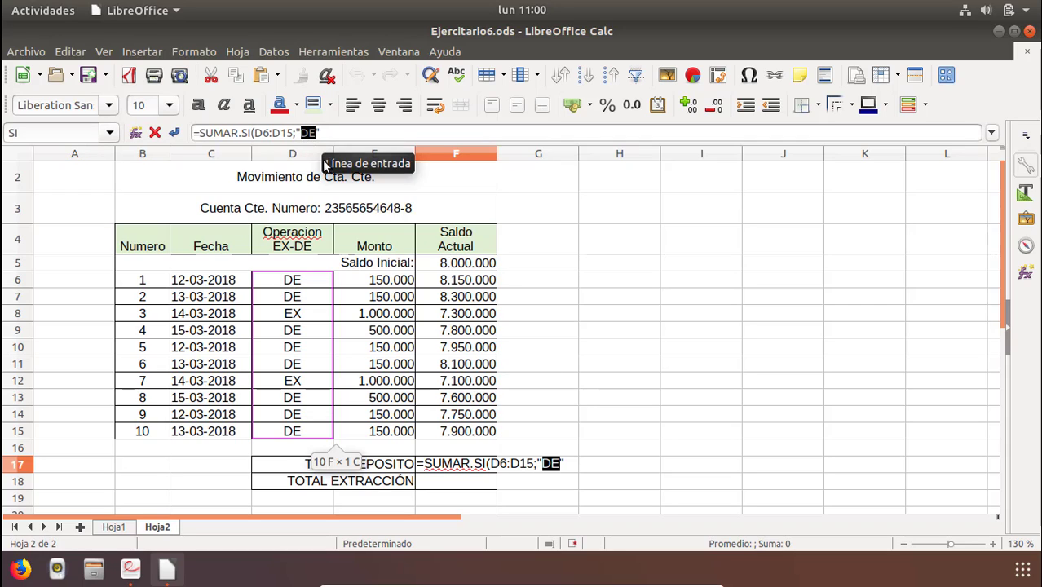
pyautogui.click(323, 134)
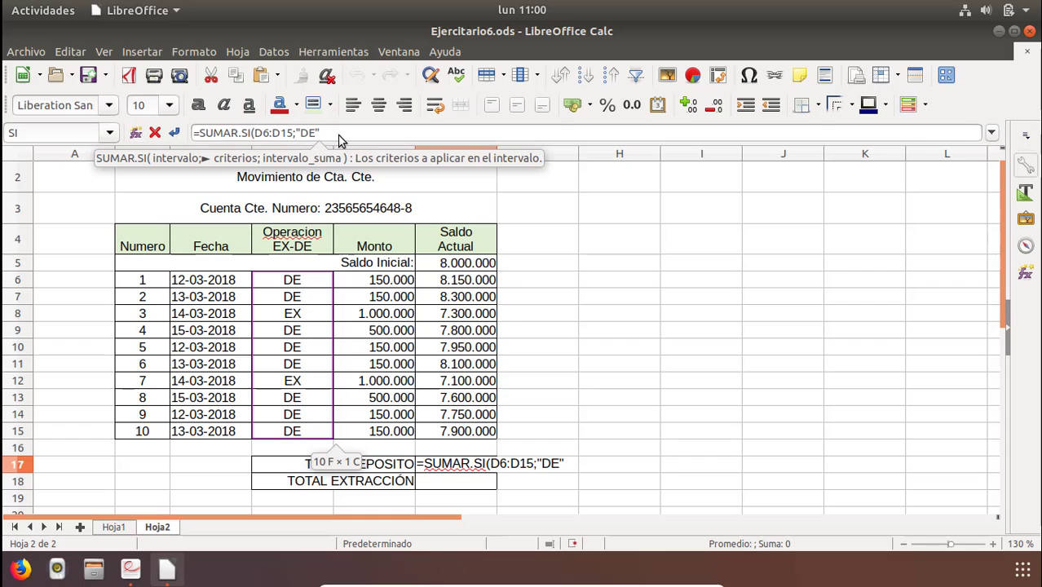
pyautogui.write(';')
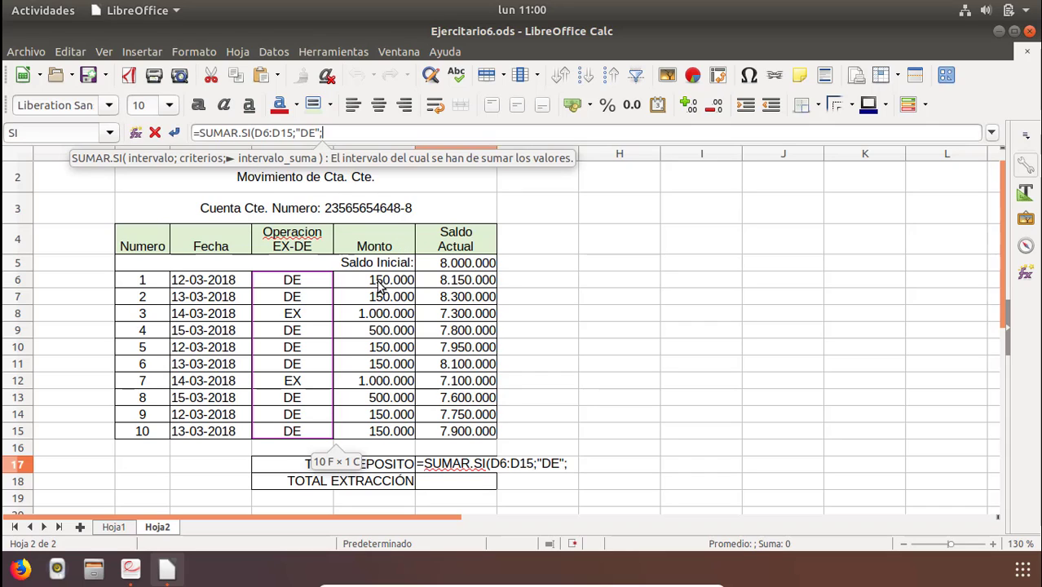
pyautogui.moveTo(376, 285)
pyautogui.mouseDown()
pyautogui.moveTo(371, 397)
pyautogui.moveTo(342, 424)
pyautogui.moveTo(366, 430)
pyautogui.mouseUp()
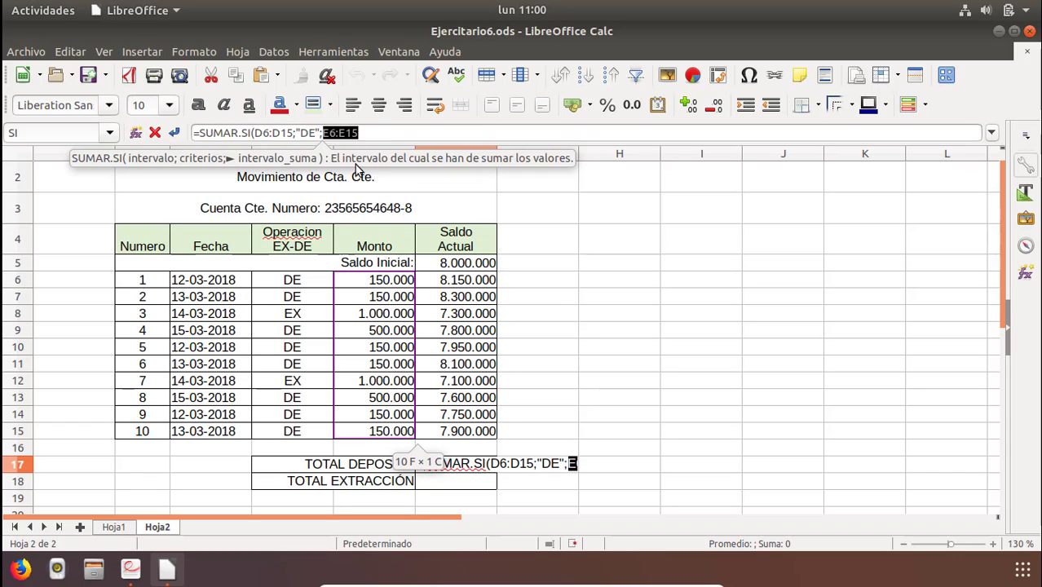
pyautogui.click(371, 135)
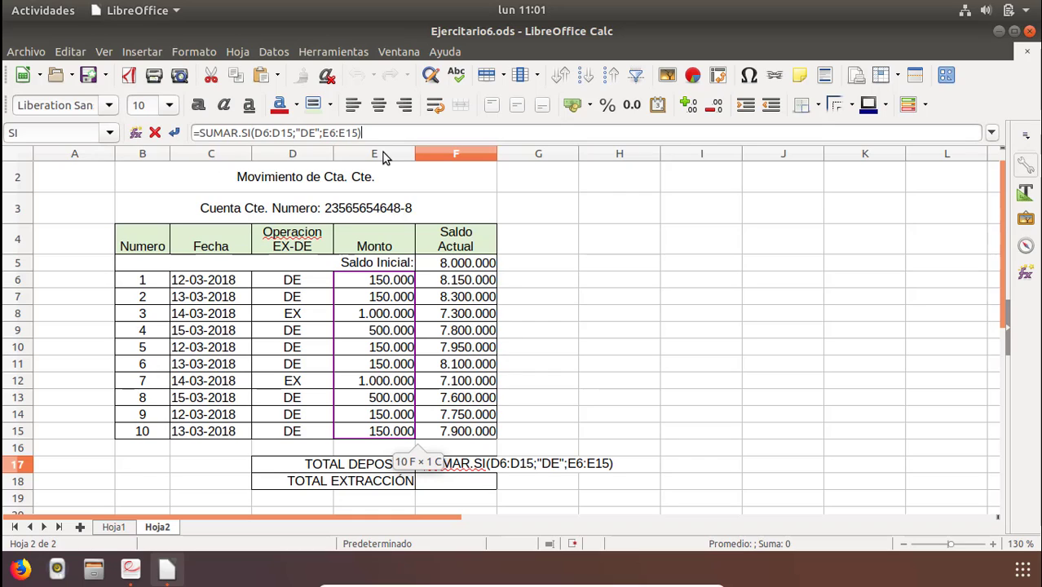
pyautogui.press('Return')
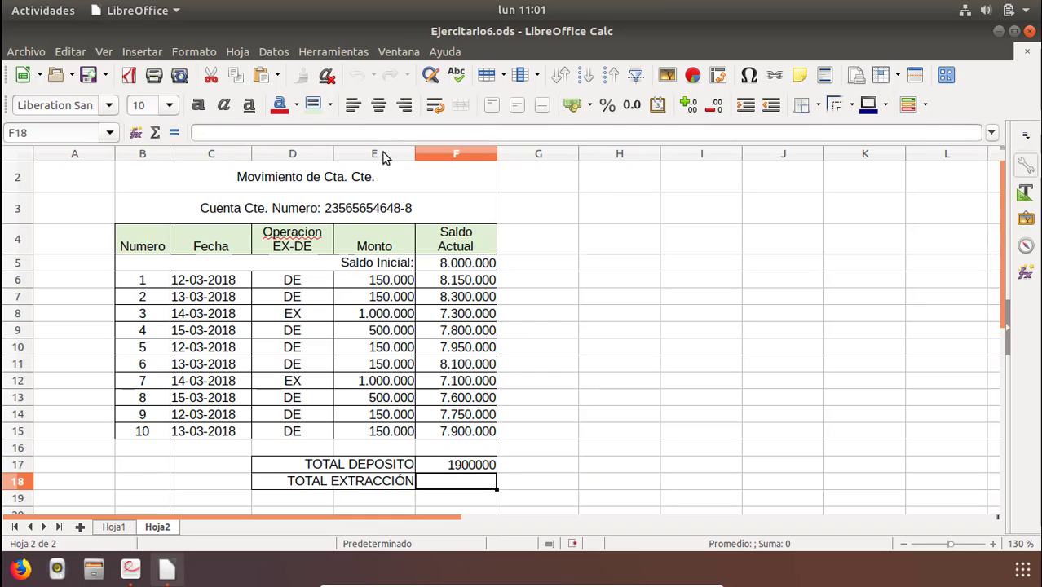
# Format the deposit total in F17 as a number with thousands separators and no decimals.
pyautogui.press('Up')
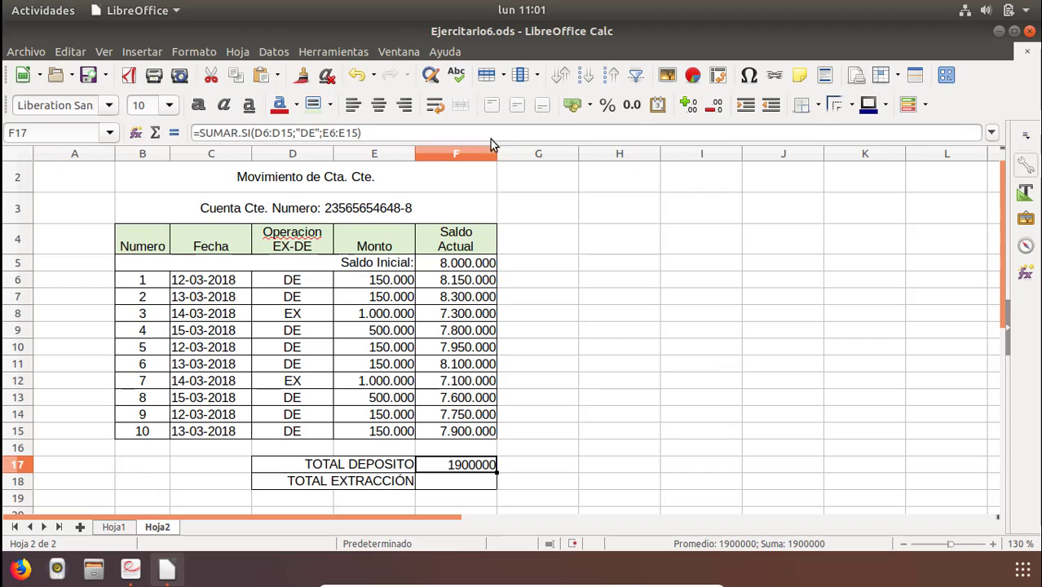
pyautogui.click(632, 104)
pyautogui.click(713, 106)
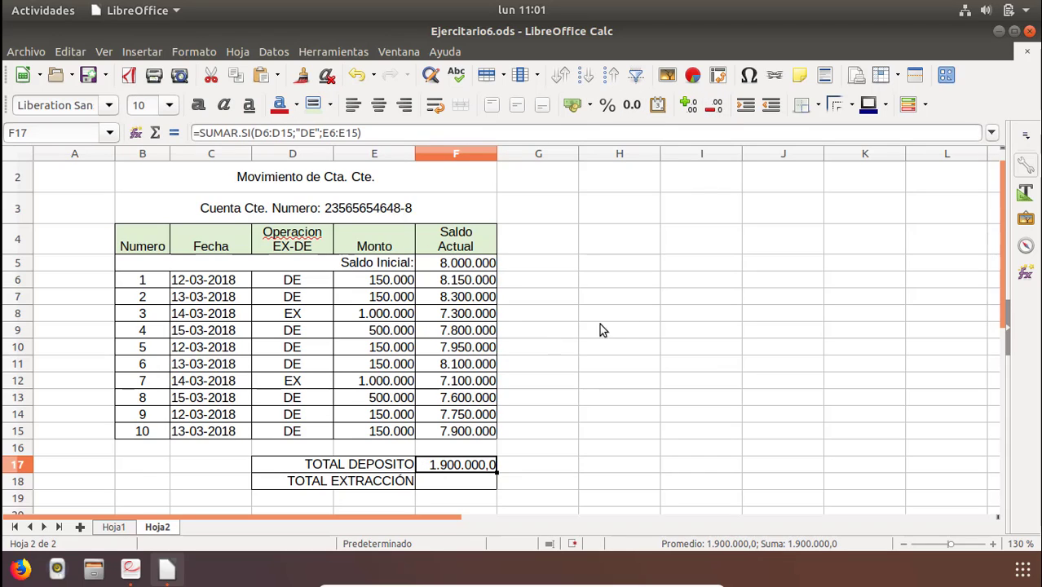
pyautogui.click(714, 106)
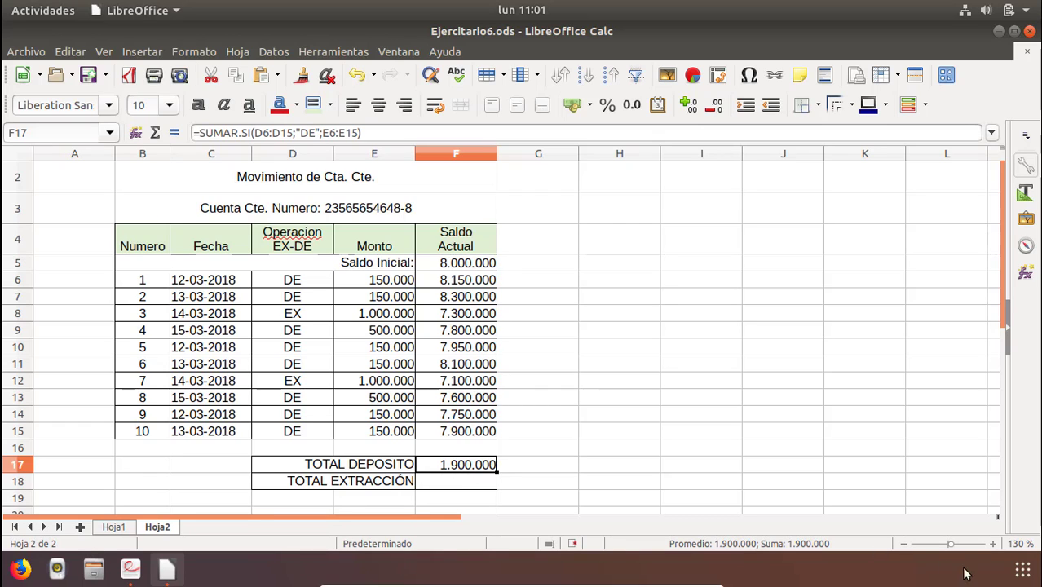
# Switch to the Calculadora app and place its window beside the table.
pyautogui.click(1019, 570)
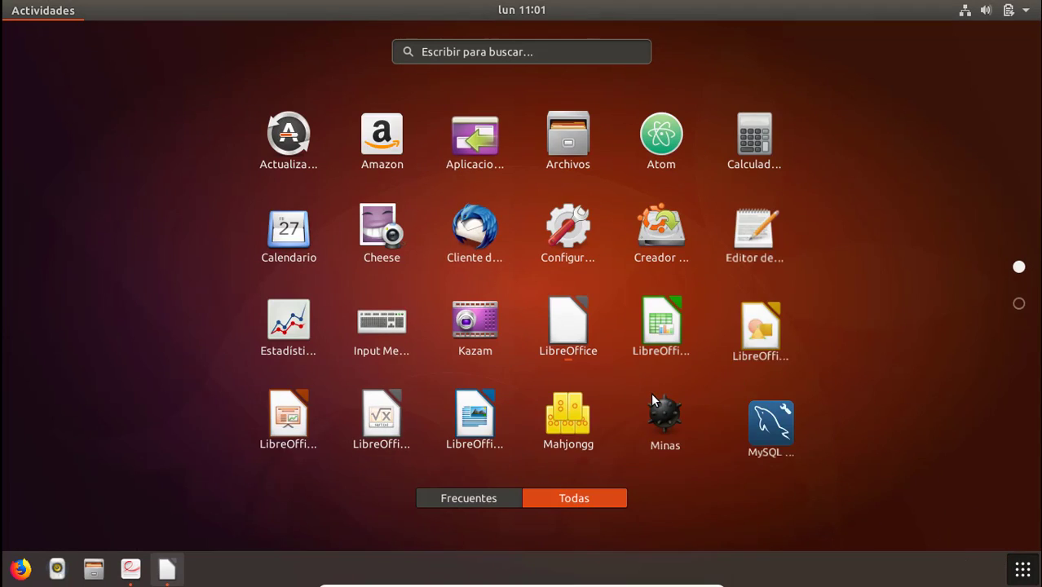
pyautogui.write('CAL')
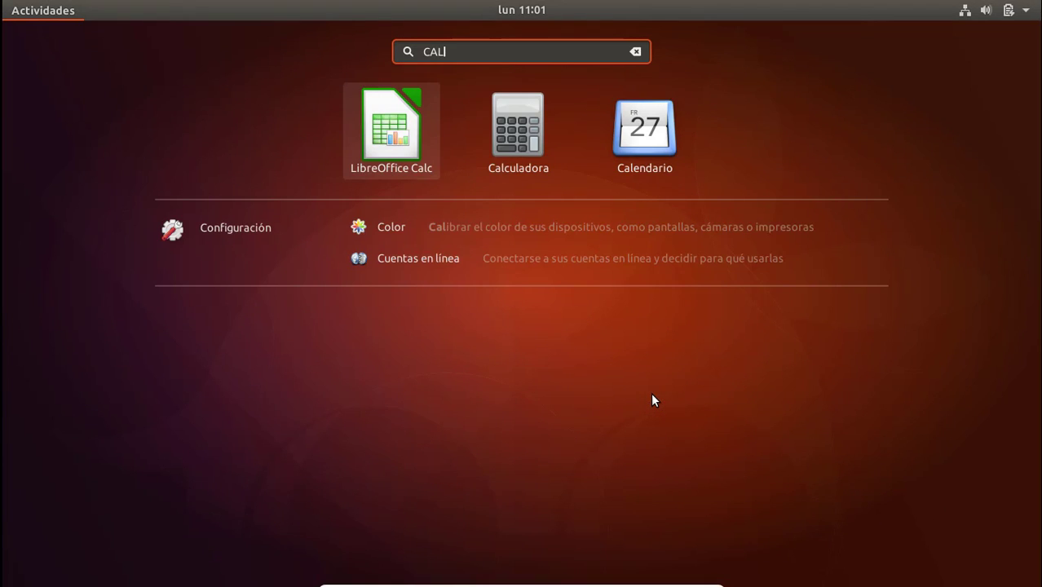
pyautogui.click(523, 144)
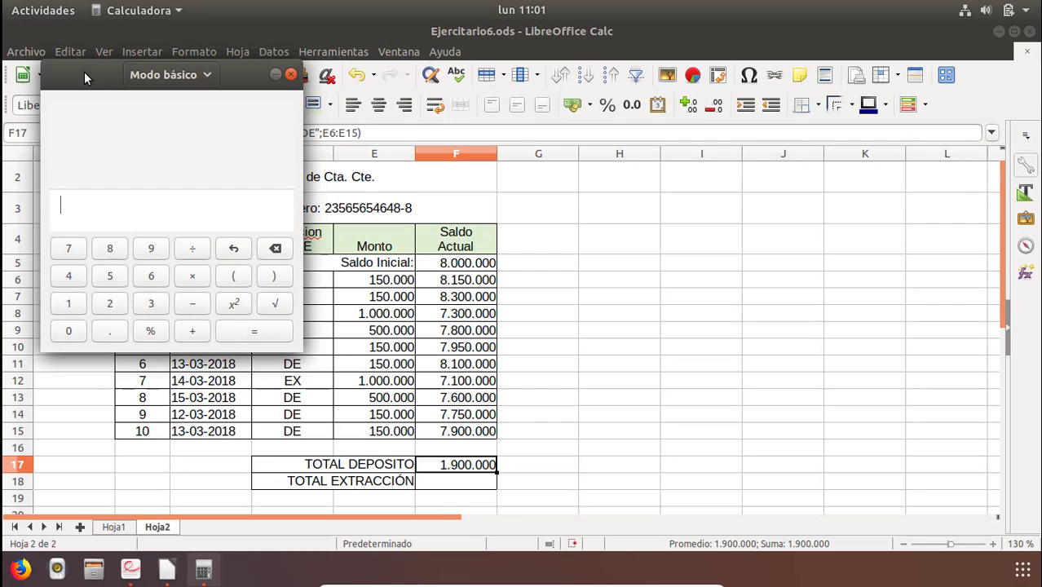
pyautogui.moveTo(84, 71); pyautogui.dragTo(616, 198)
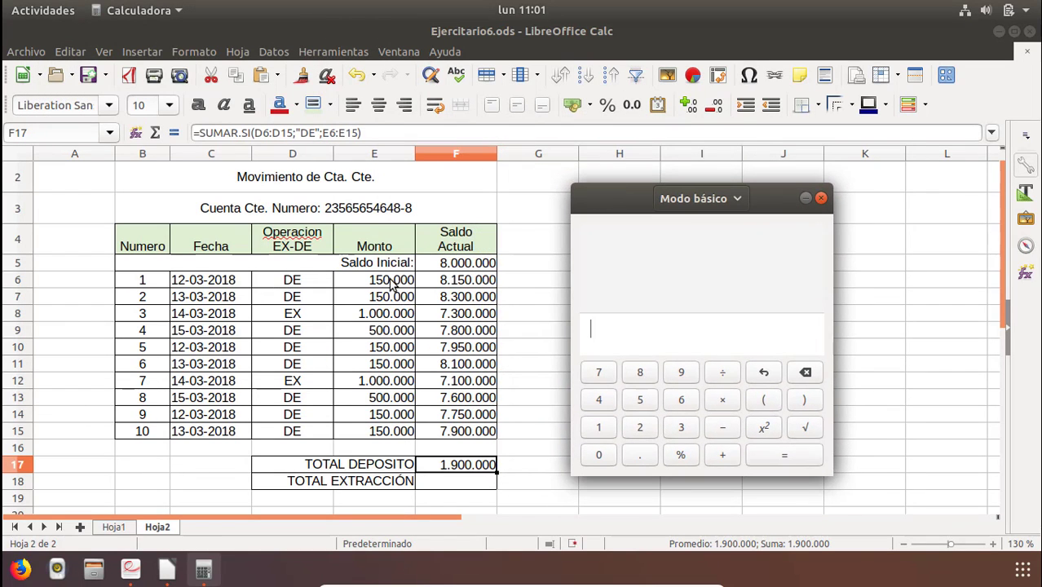
# Add the eight deposit amounts in the calculator to check the TOTAL DEPOSITO figure.
pyautogui.write('150000+')
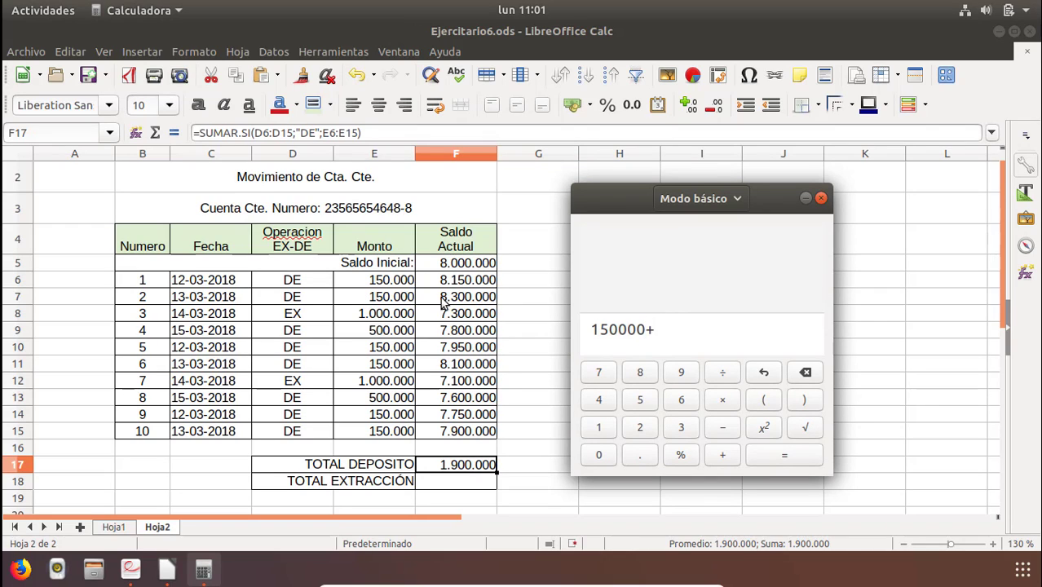
pyautogui.write('150000+500')
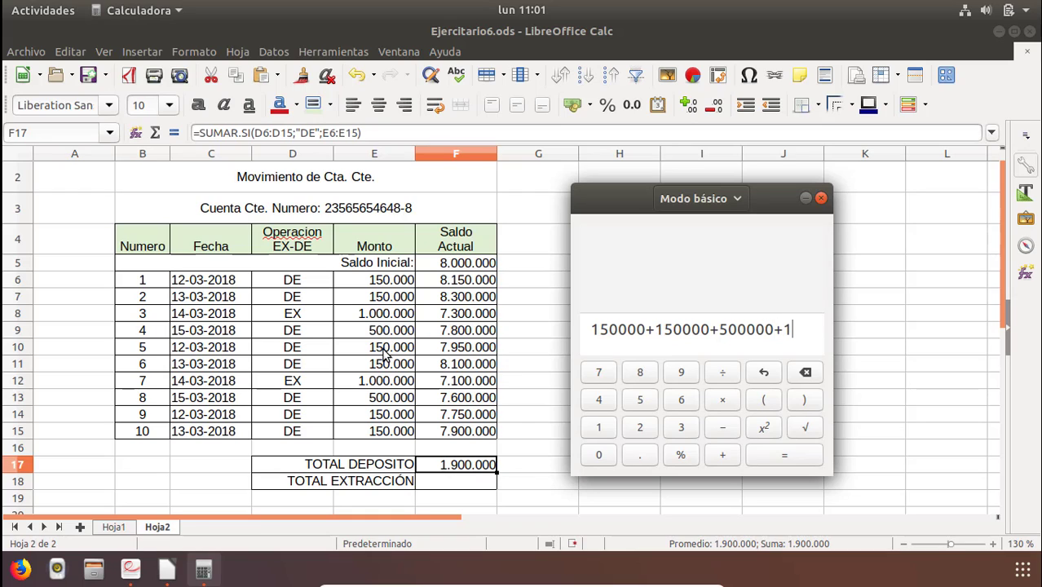
pyautogui.write('0000')
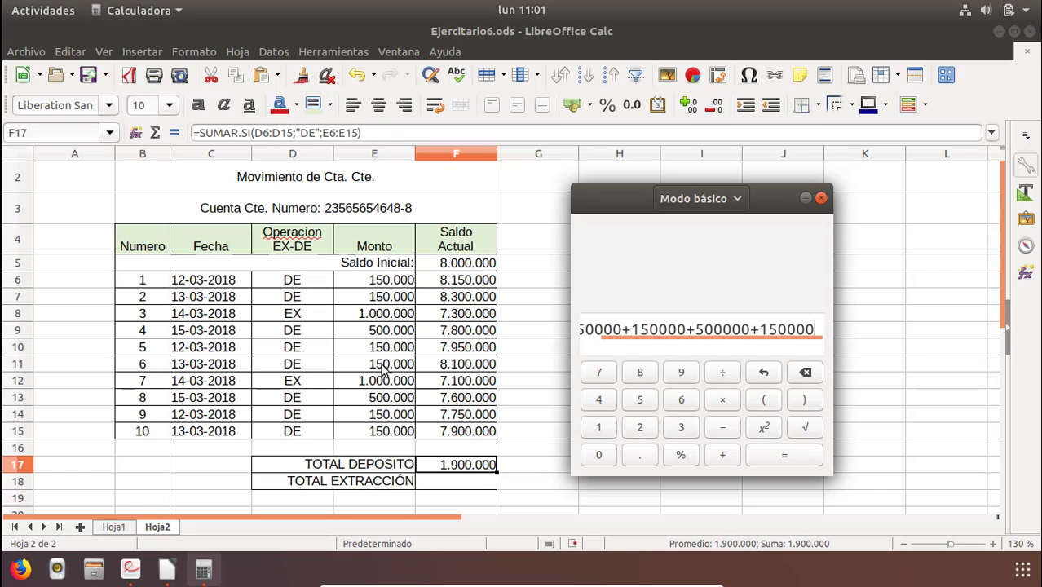
pyautogui.write('+150000+')
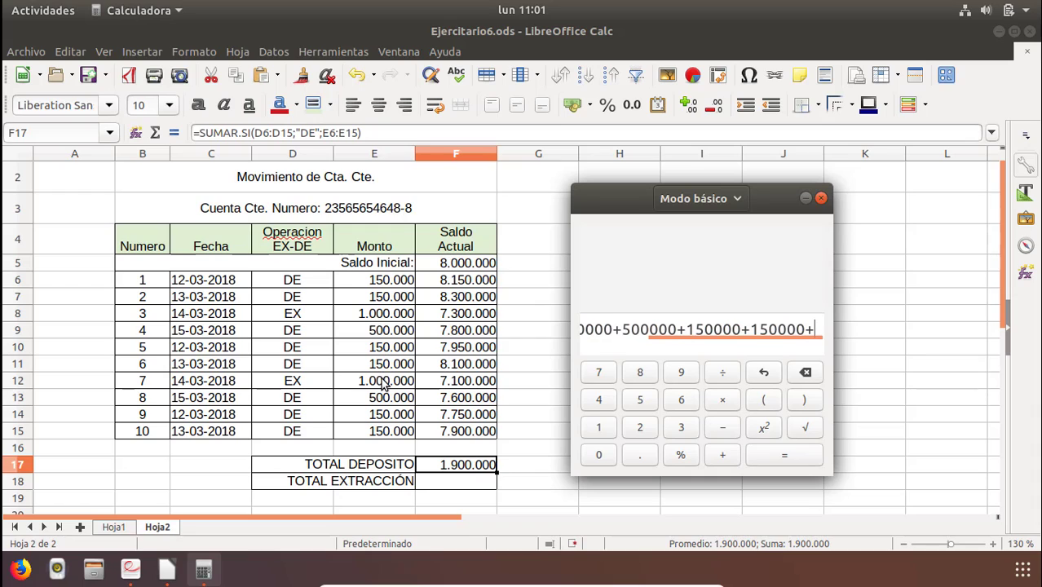
pyautogui.write('500000')
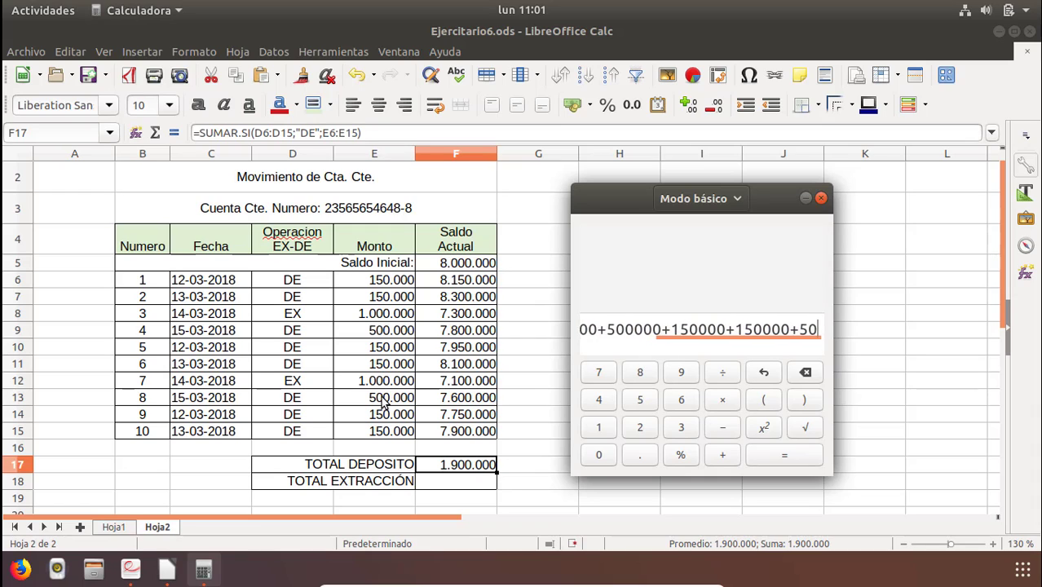
pyautogui.write('+')
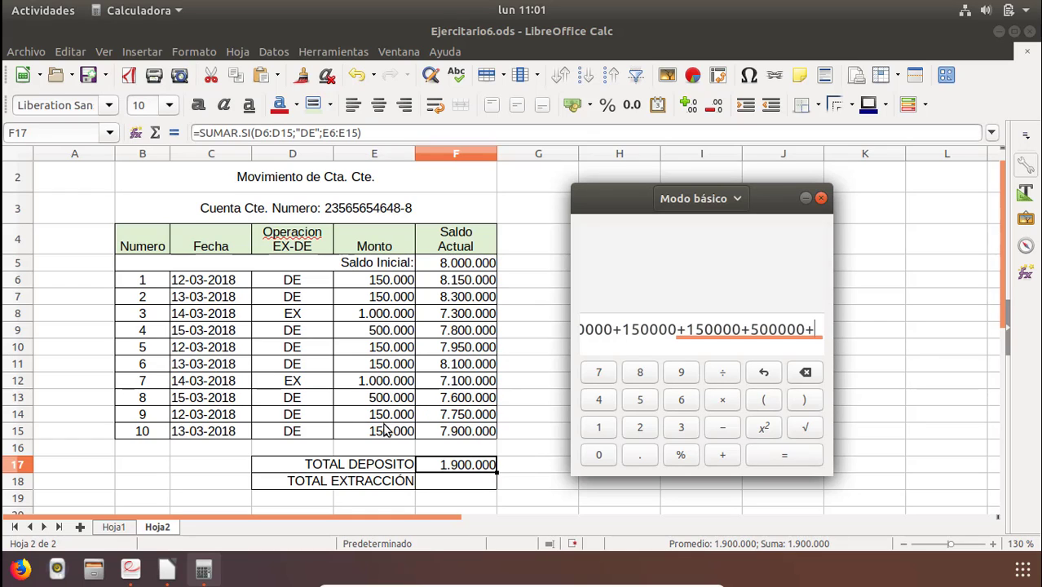
pyautogui.write('150000')
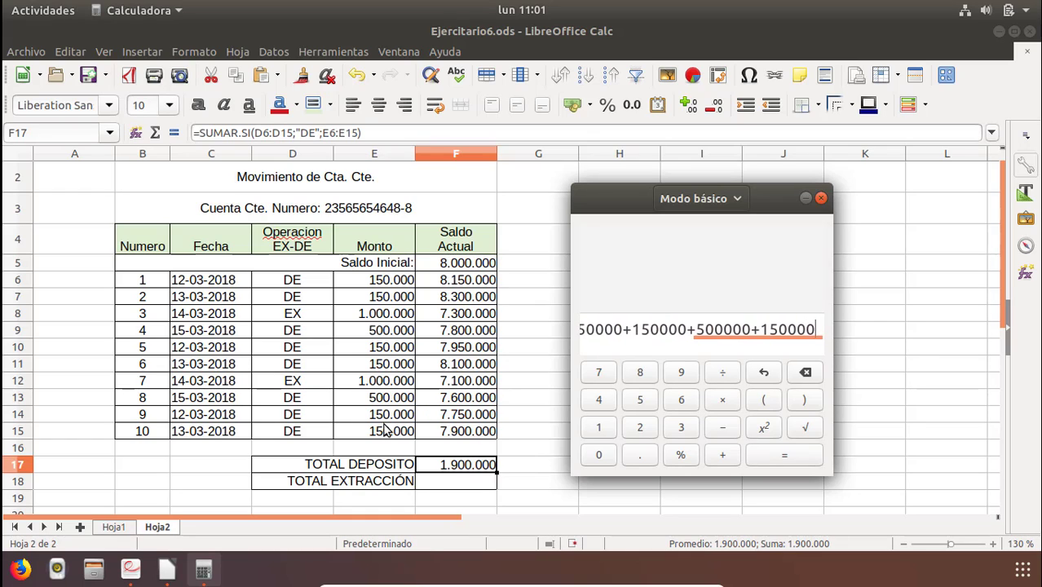
pyautogui.write('+150000')
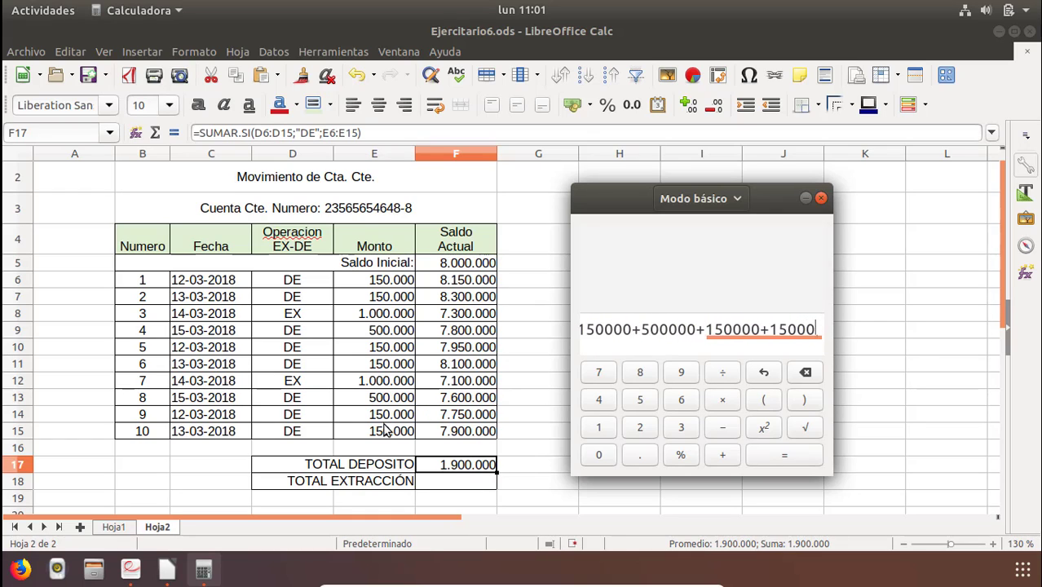
pyautogui.click(772, 462)
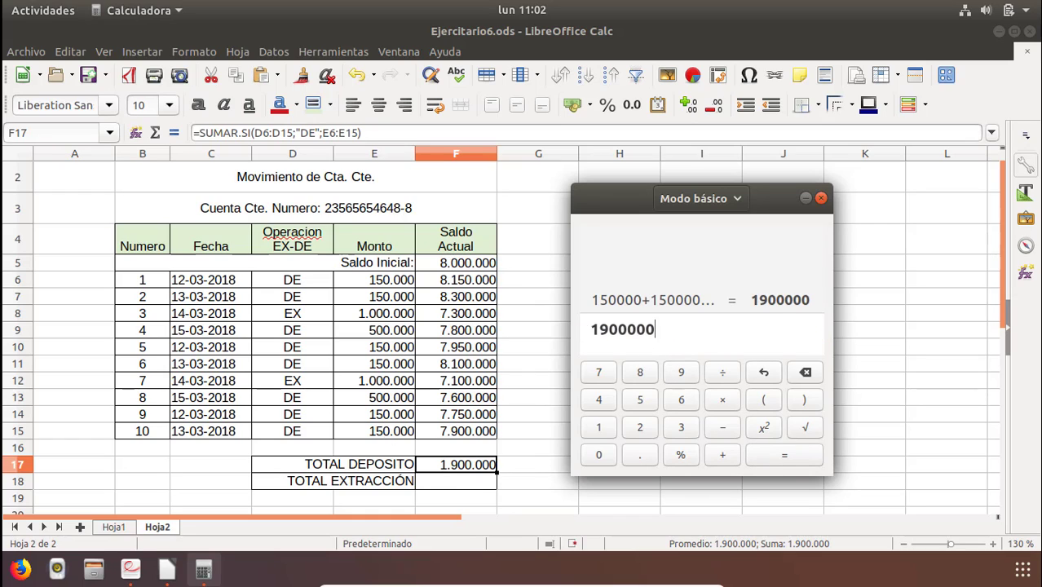
pyautogui.click(784, 300)
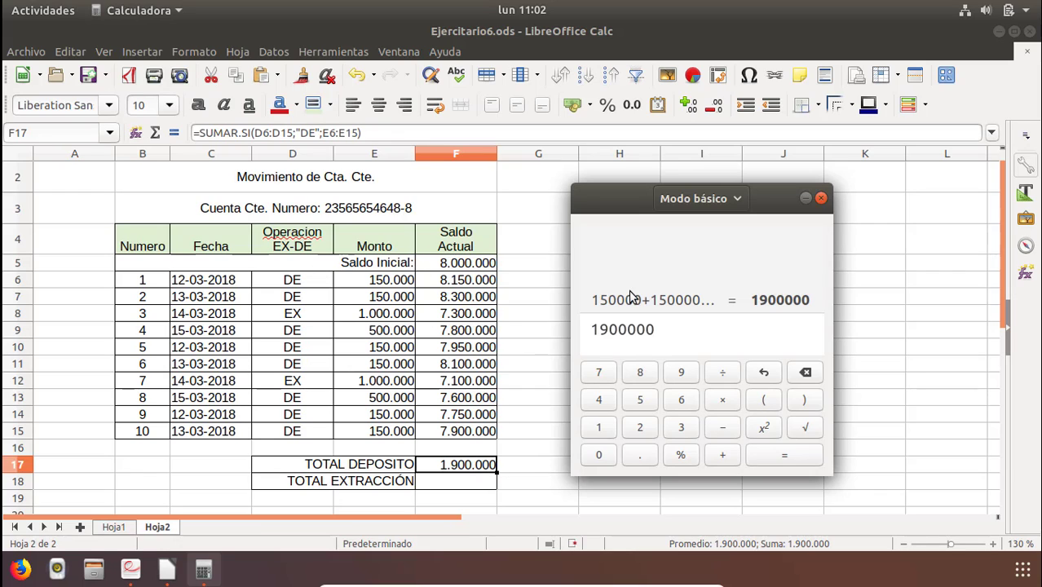
# Minimize the calculator and reopen the deposit total formula in F17 to review it.
pyautogui.click(820, 199)
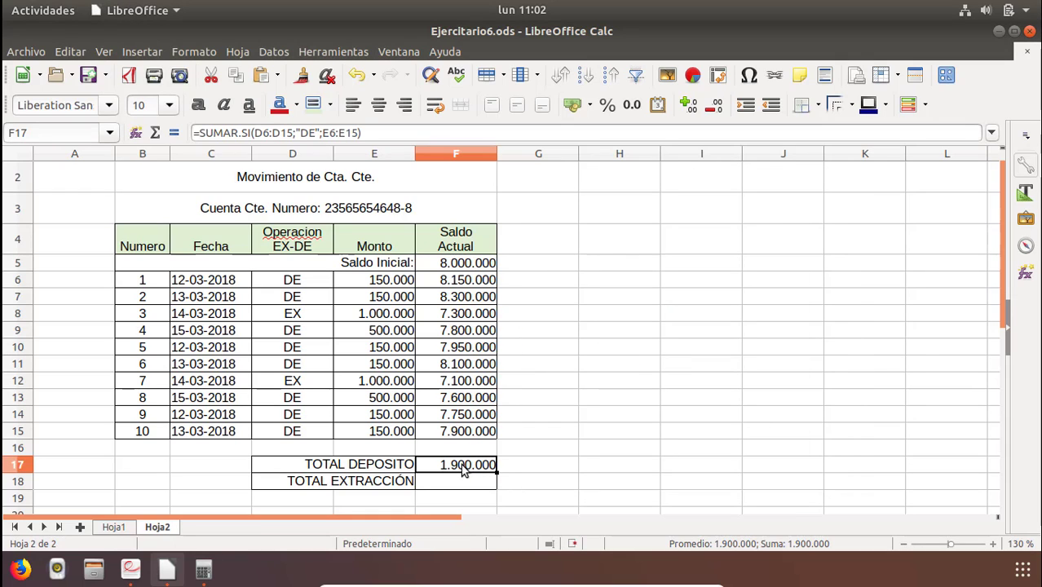
pyautogui.doubleClick(447, 471)
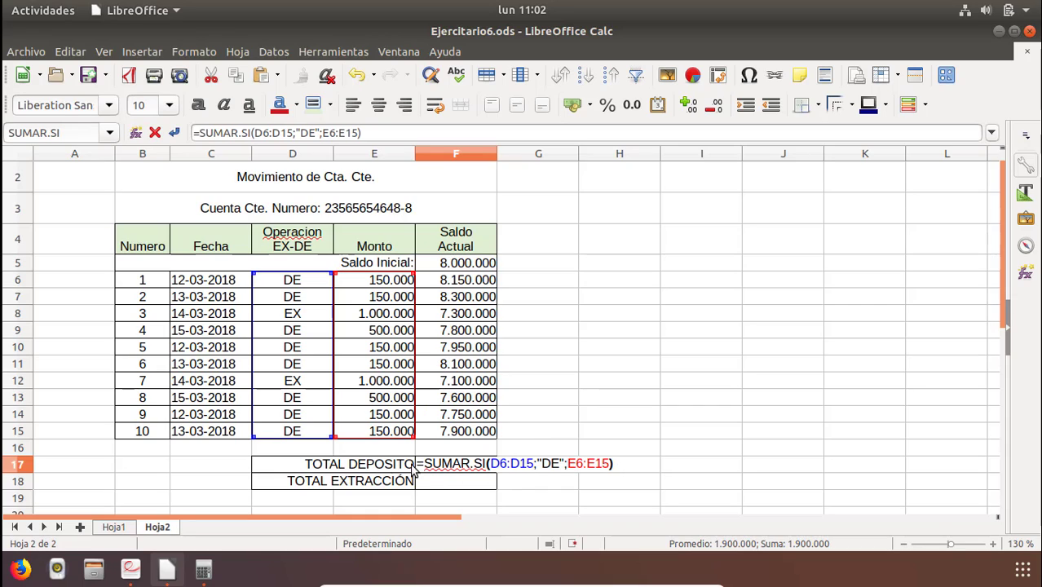
pyautogui.press('Return')
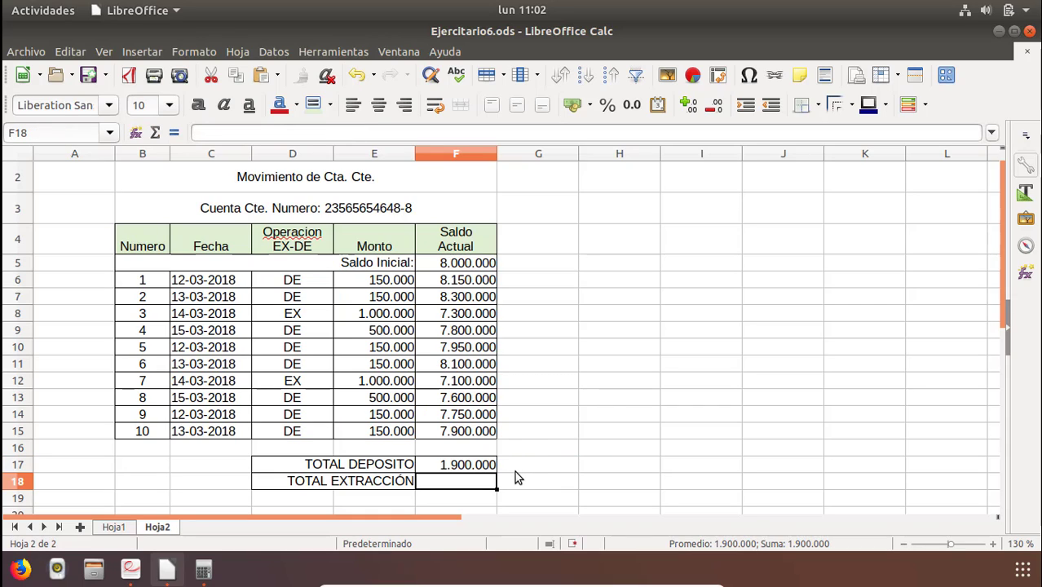
# Enter =SUMAR.SI(D6:D15;"EX";E6:E15) in F18 to total the withdrawals.
pyautogui.write('=')
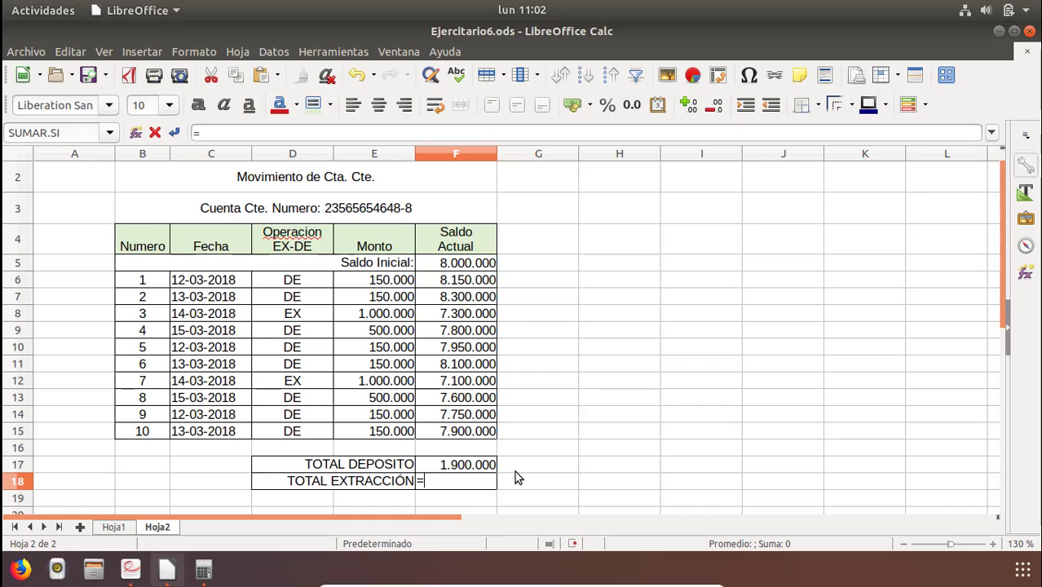
pyautogui.write('S')
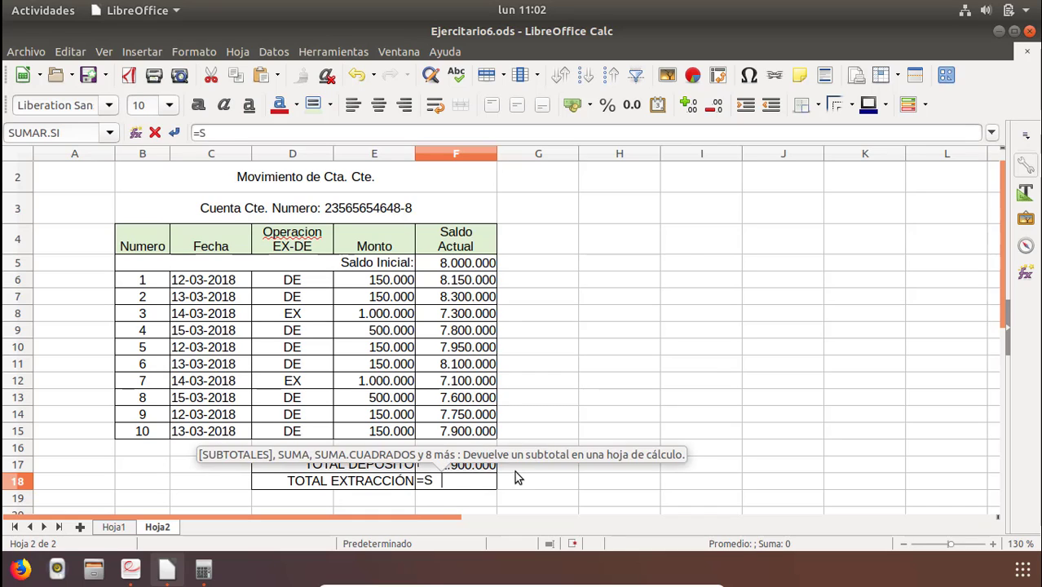
pyautogui.write('UMAR.S')
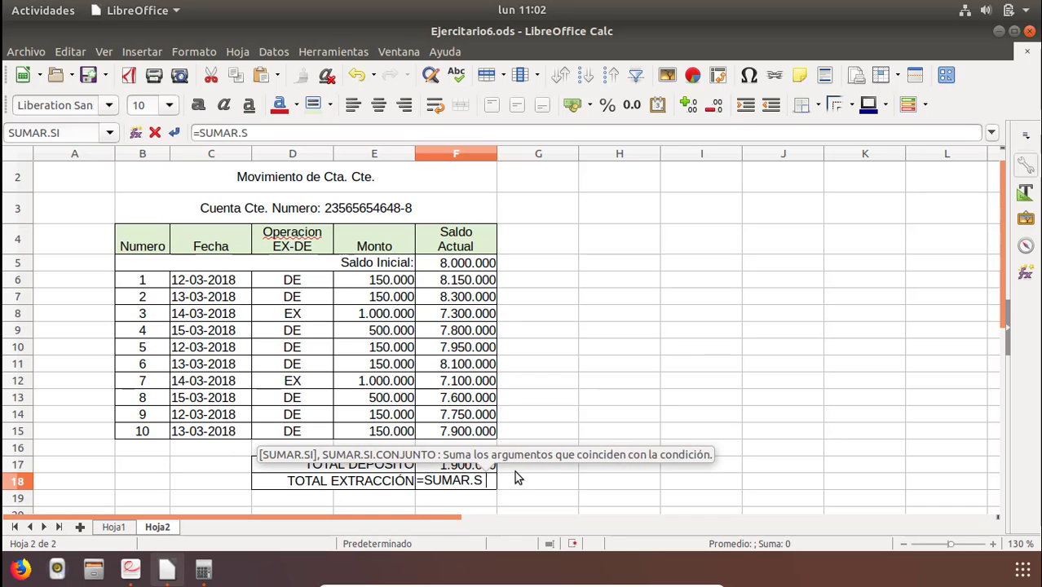
pyautogui.write('I(')
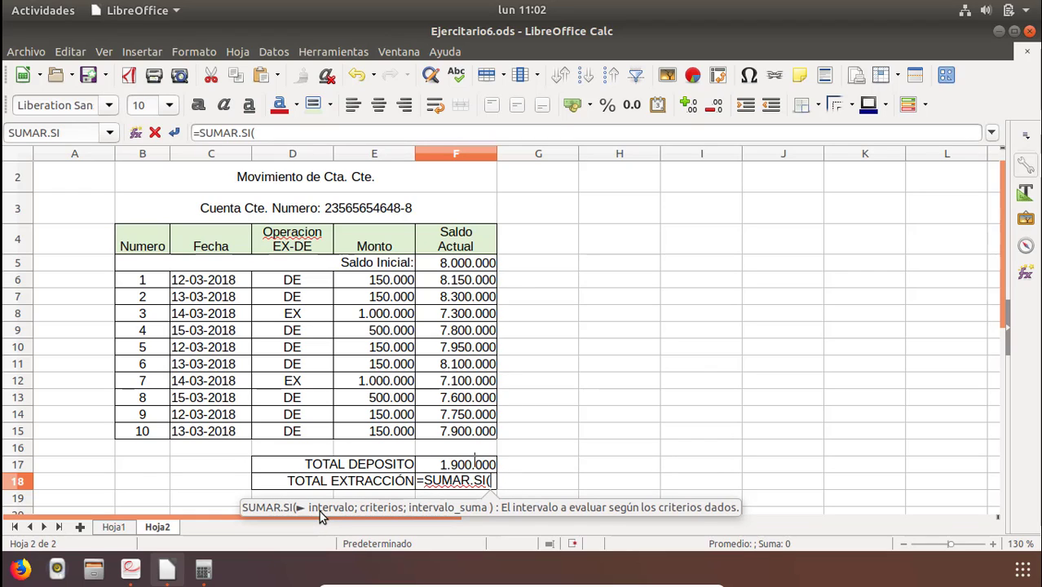
pyautogui.moveTo(299, 283); pyautogui.dragTo(291, 435)
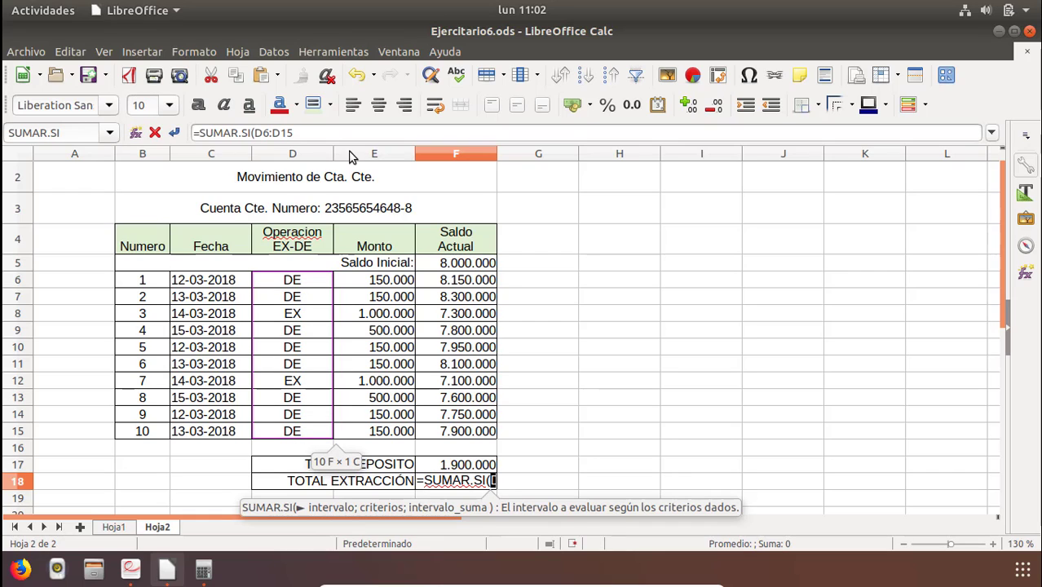
pyautogui.click(320, 134)
pyautogui.write(';')
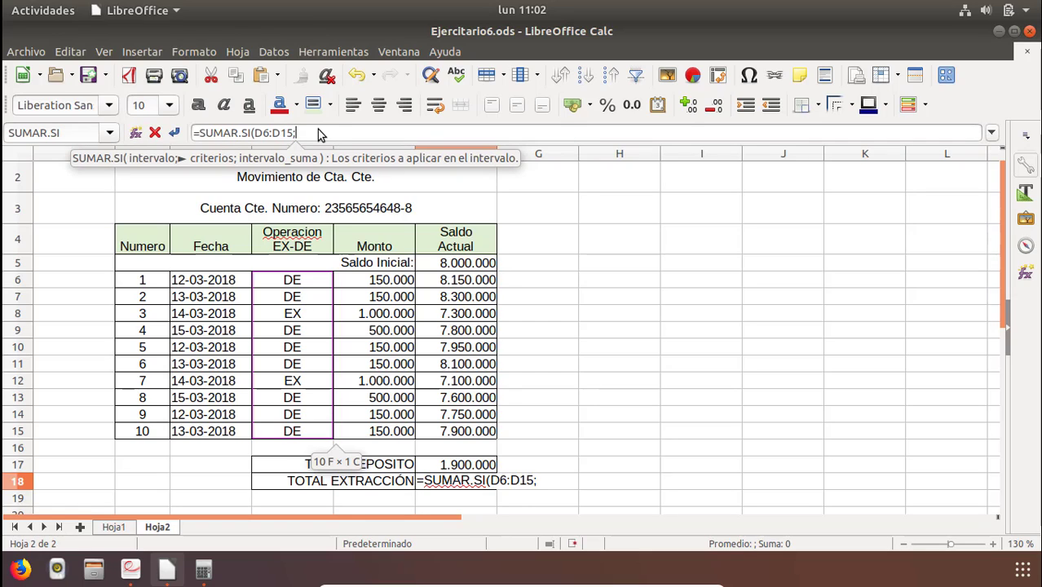
pyautogui.write('"EX')
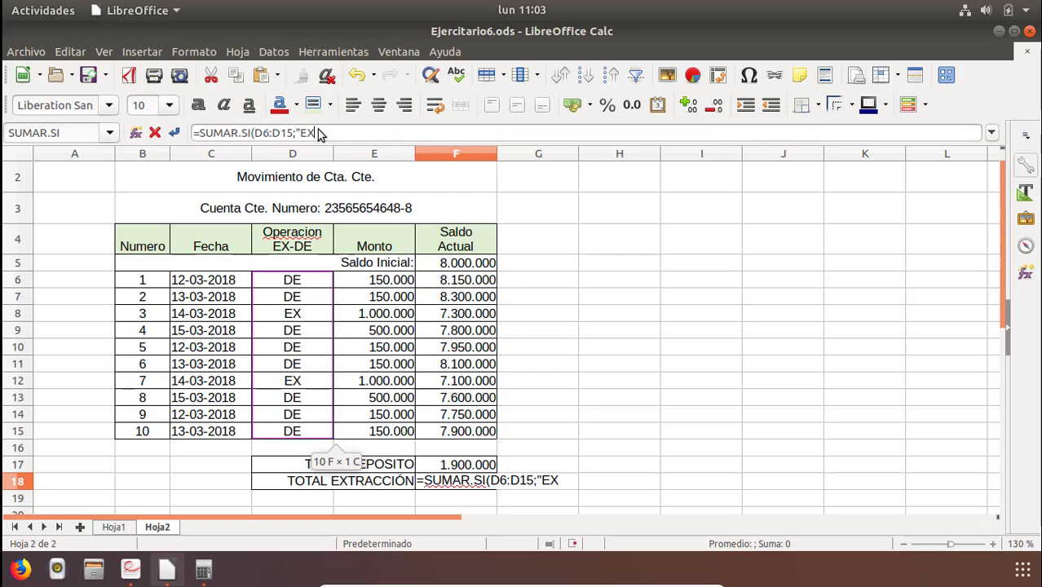
pyautogui.write('"')
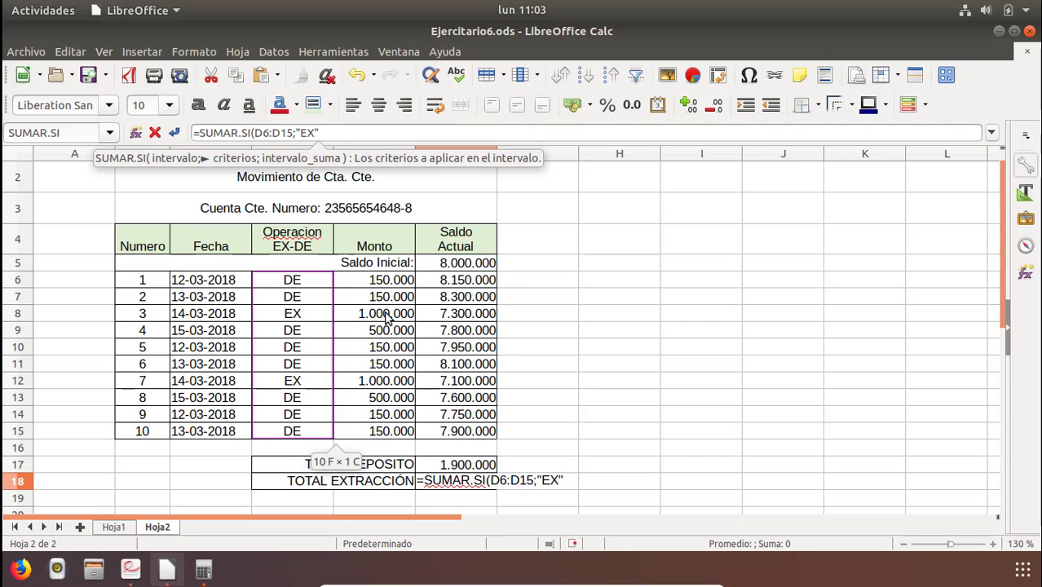
pyautogui.write(';')
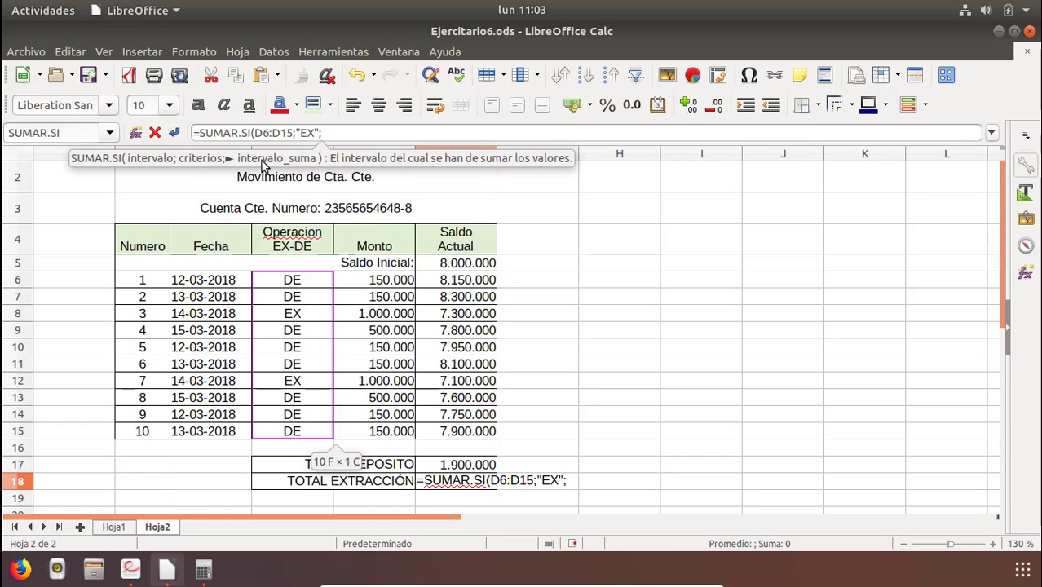
pyautogui.moveTo(373, 281); pyautogui.dragTo(375, 438)
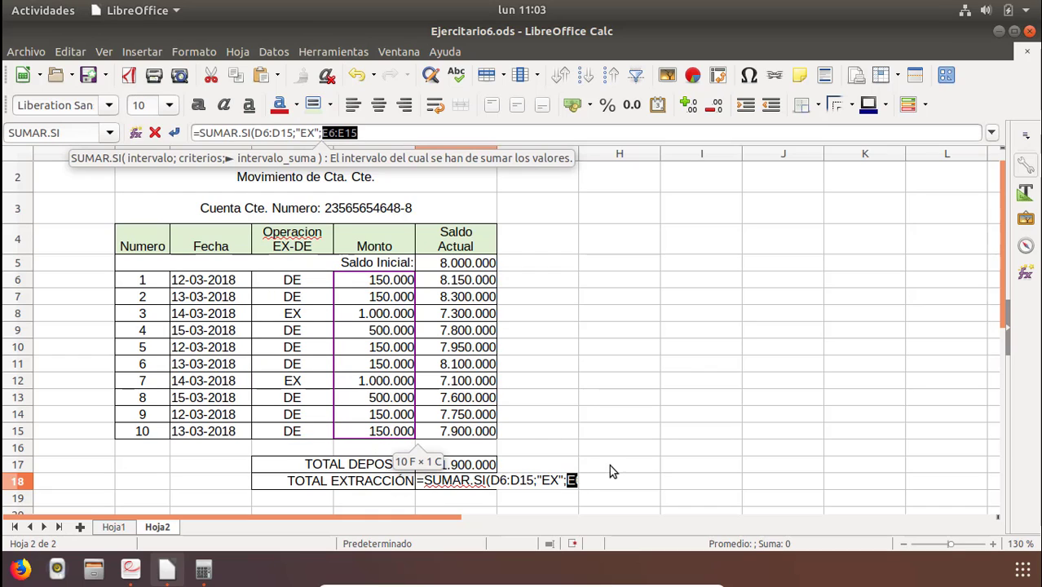
pyautogui.click(369, 133)
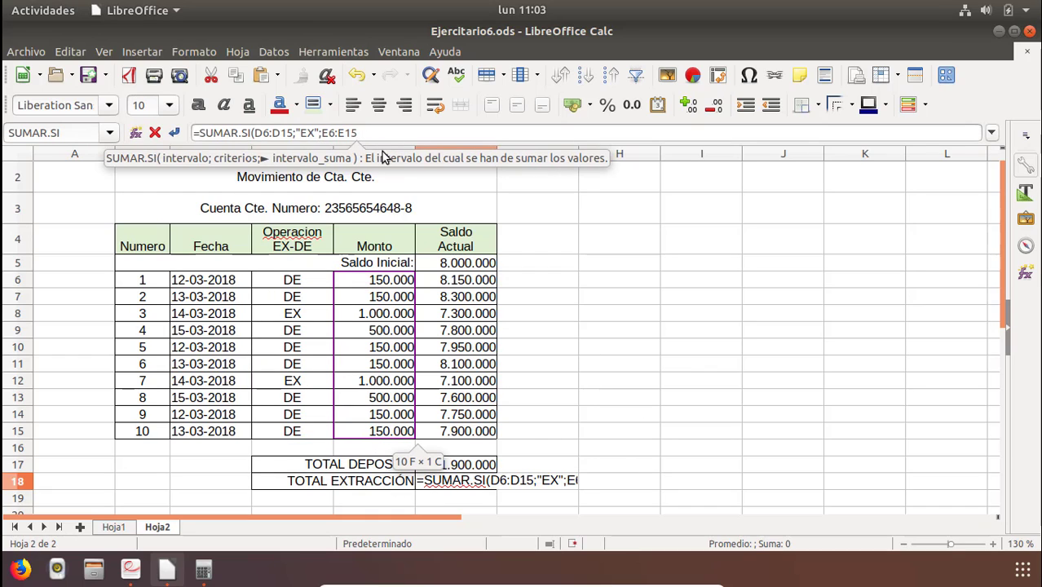
pyautogui.write(')')
pyautogui.press('Return')
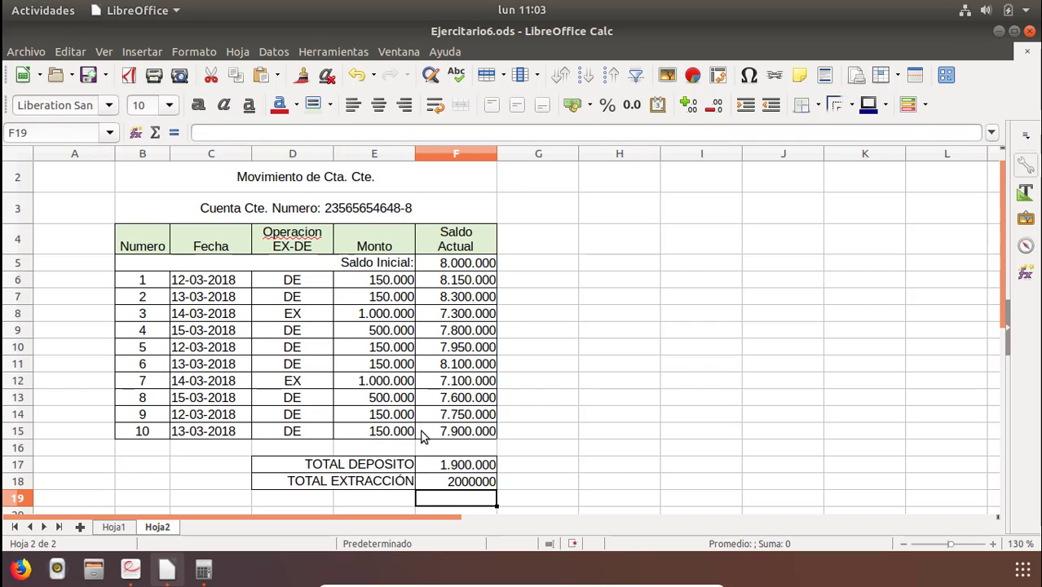
# Format the withdrawal total in F18 as a number with thousands separators and no decimals.
pyautogui.click(457, 481)
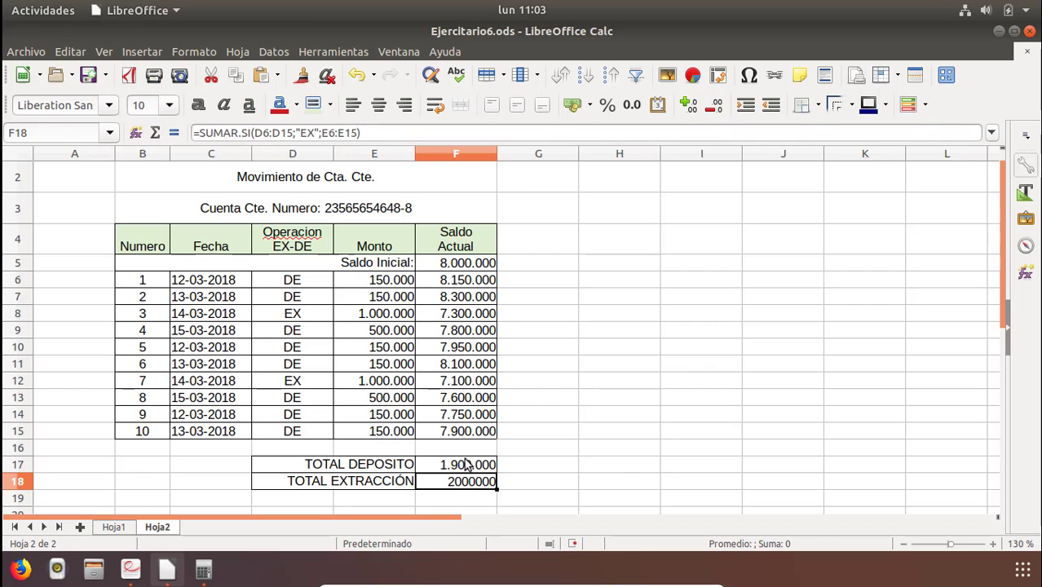
pyautogui.click(632, 104)
pyautogui.click(715, 104)
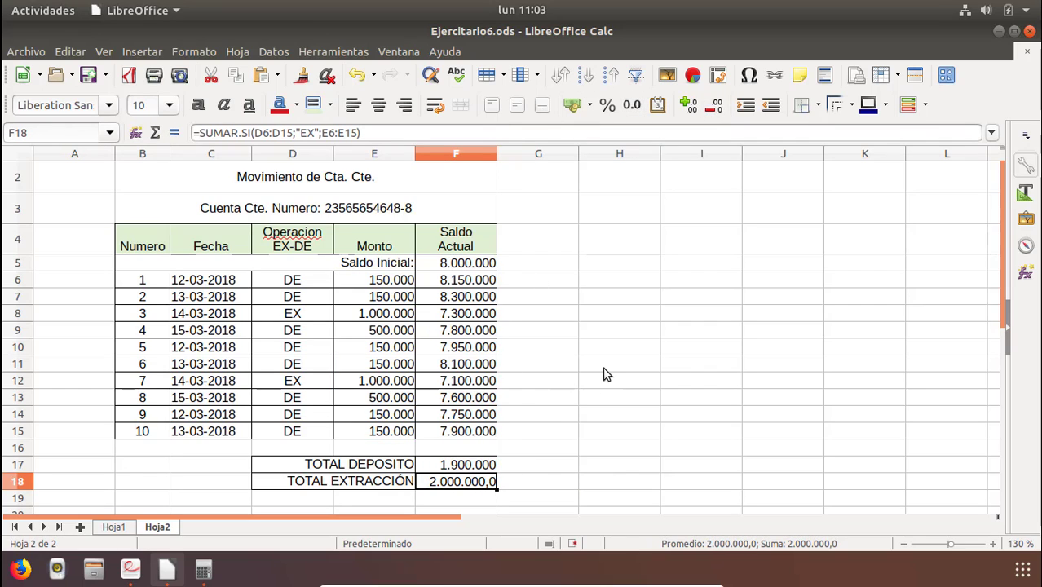
pyautogui.click(719, 107)
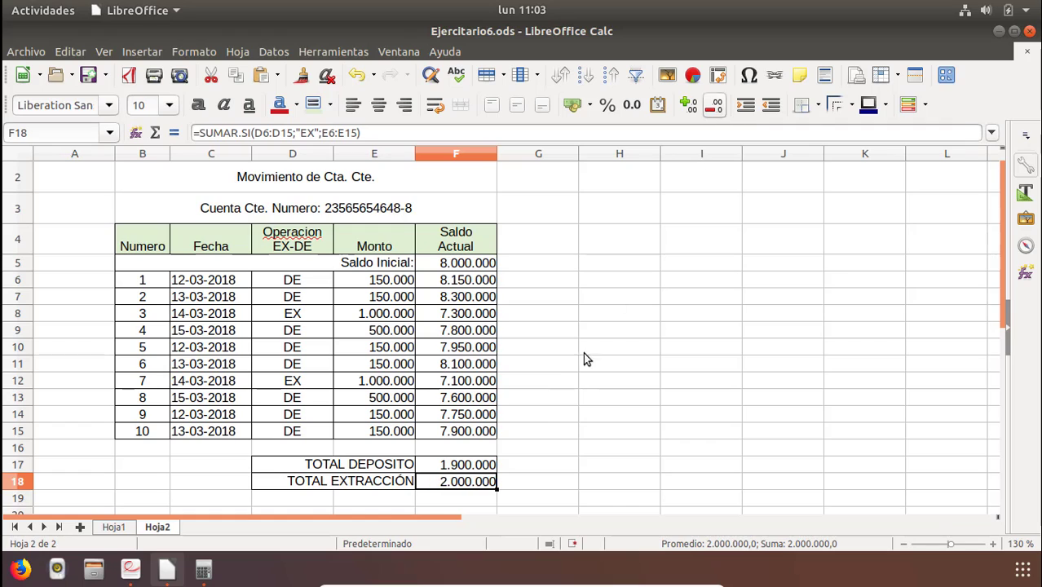
# Review the running balance, initial balance and total formulas in column F.
pyautogui.click(446, 471)
pyautogui.click(445, 483)
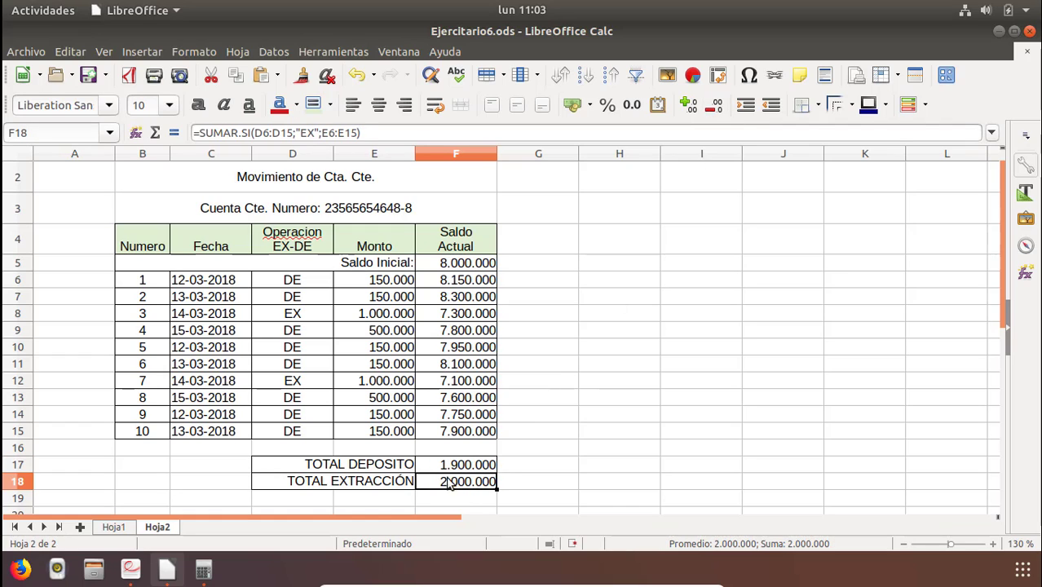
pyautogui.click(459, 432)
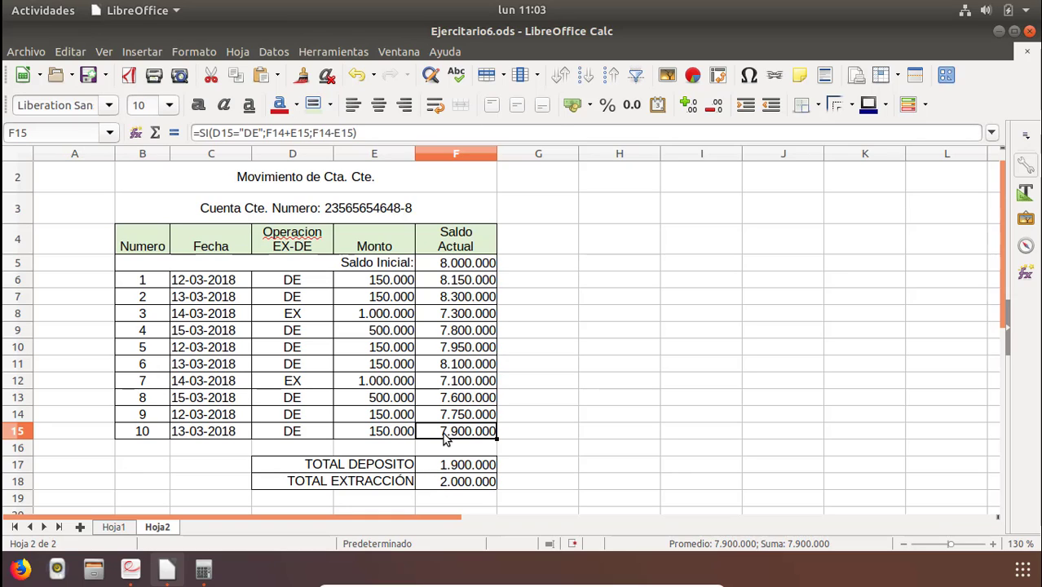
pyautogui.click(443, 267)
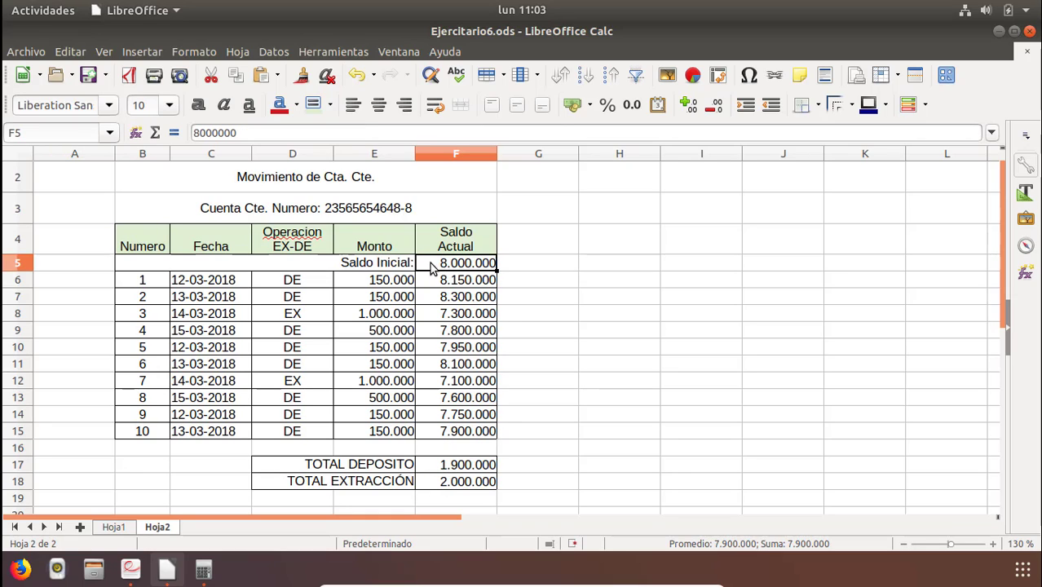
pyautogui.click(454, 436)
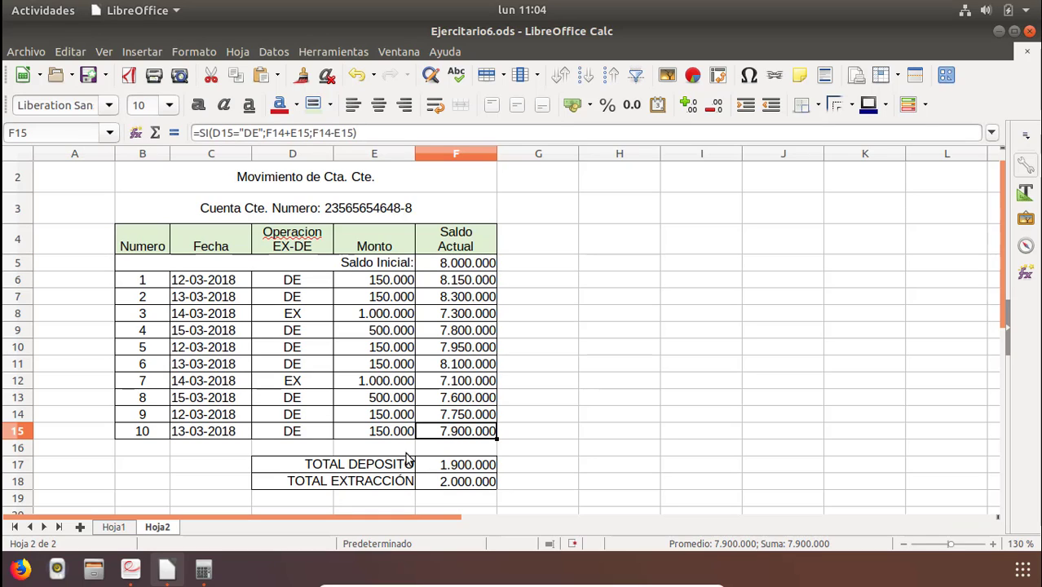
pyautogui.click(448, 470)
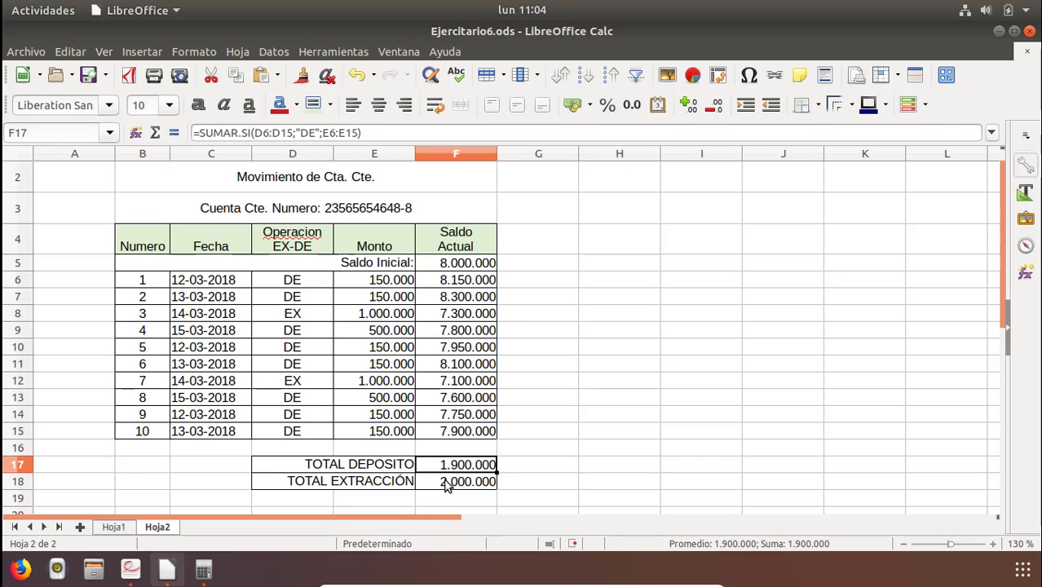
pyautogui.click(447, 486)
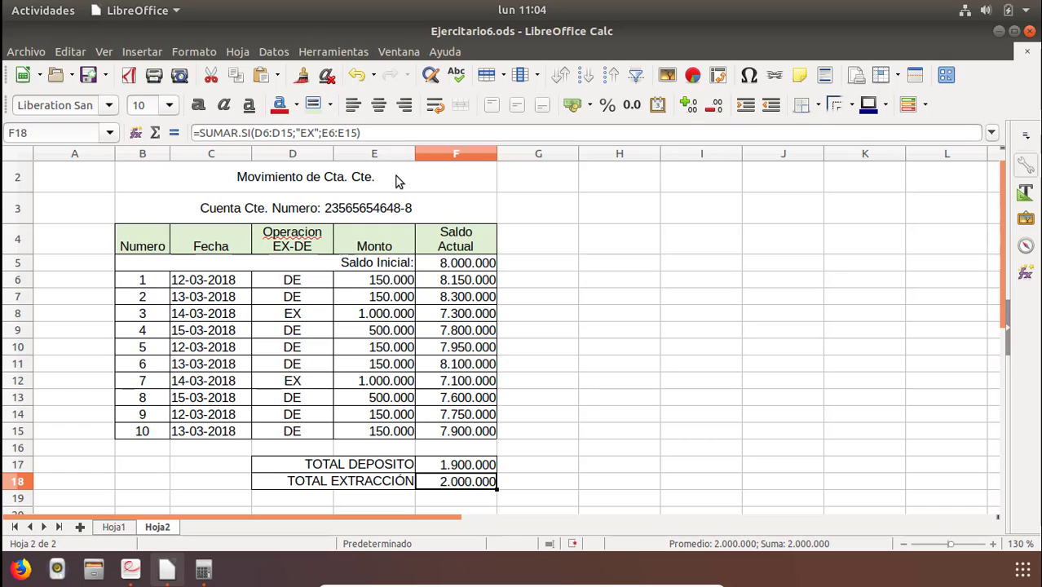
pyautogui.click(373, 136)
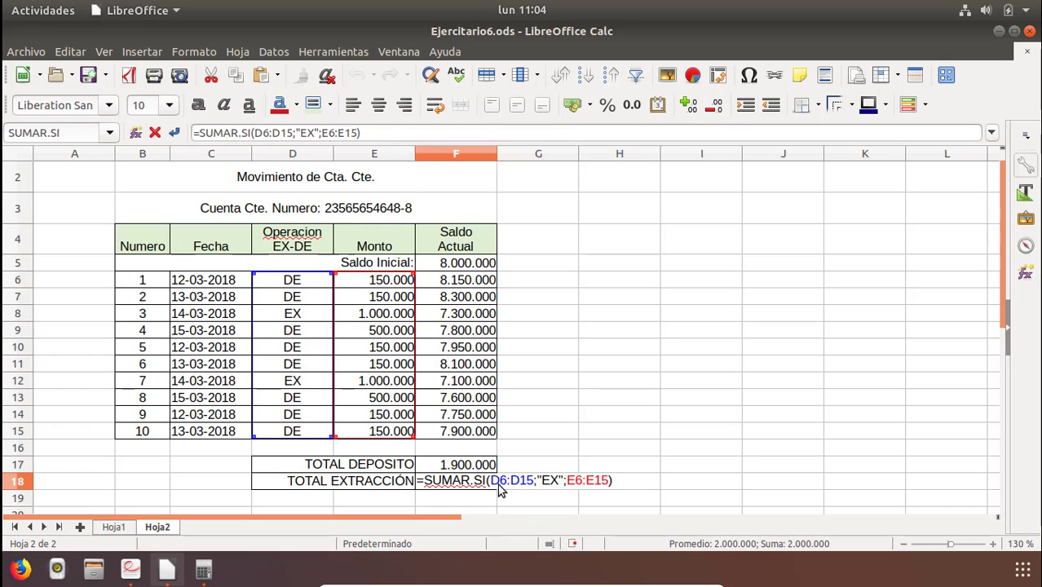
pyautogui.moveTo(491, 482); pyautogui.dragTo(530, 484)
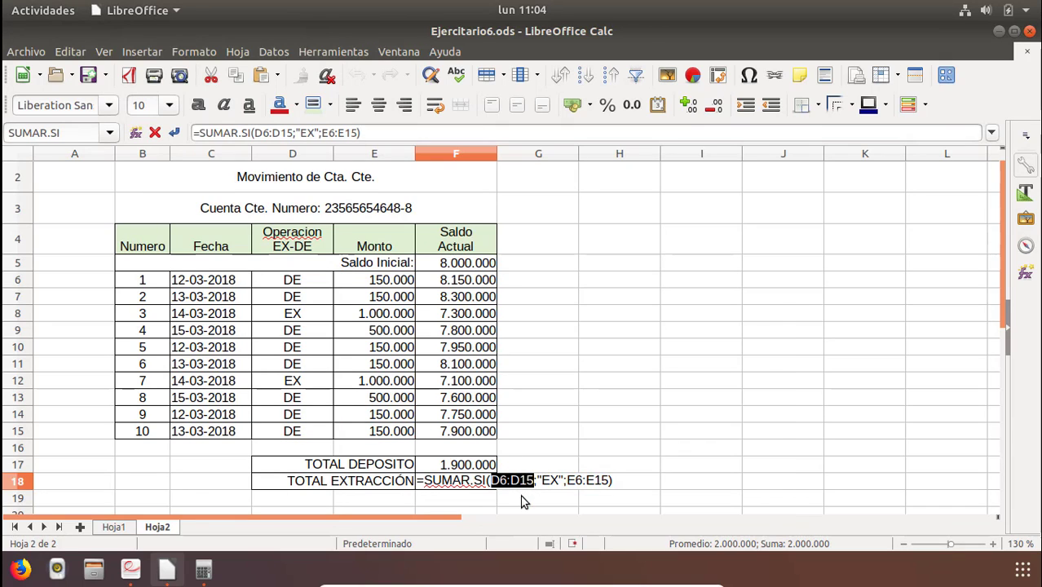
pyautogui.press('Escape')
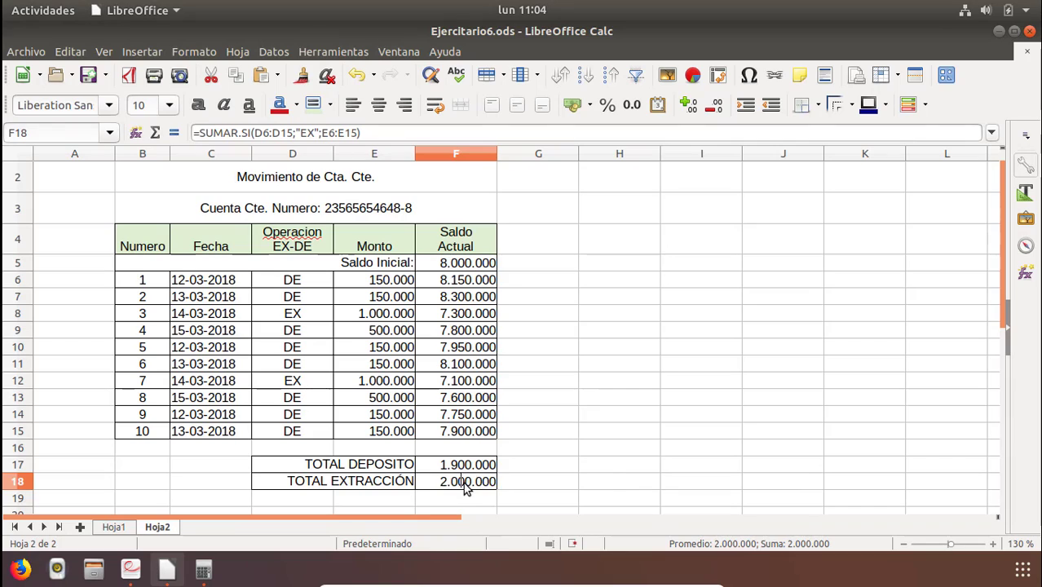
pyautogui.doubleClick(467, 486)
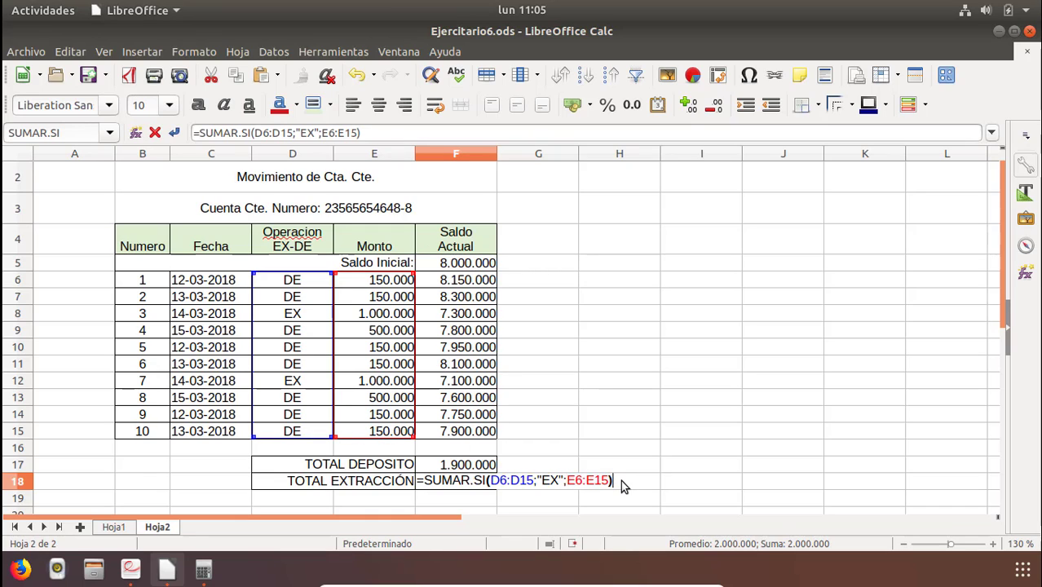
pyautogui.press('Return')
pyautogui.click(491, 483)
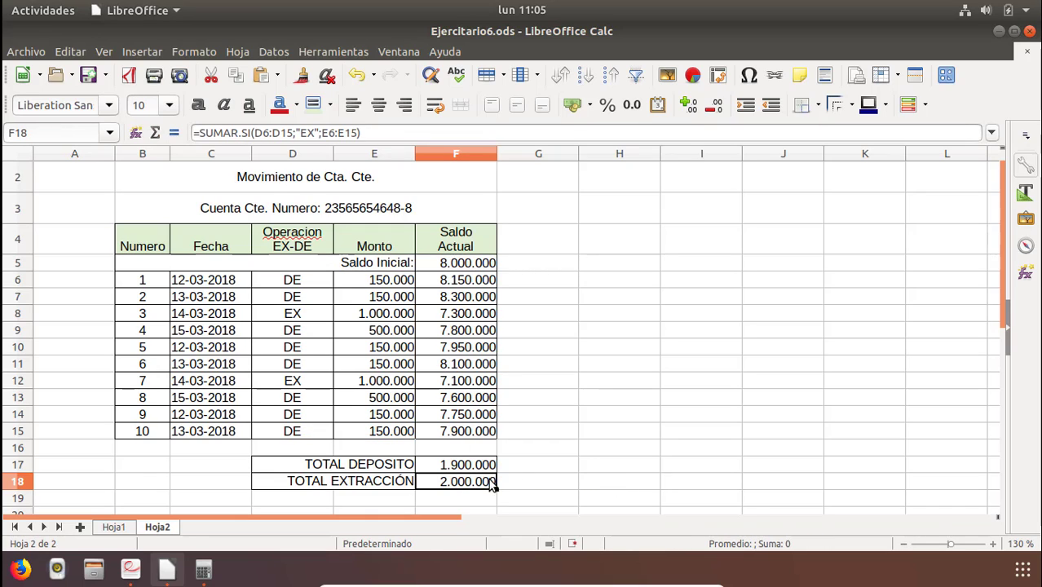
pyautogui.click(466, 466)
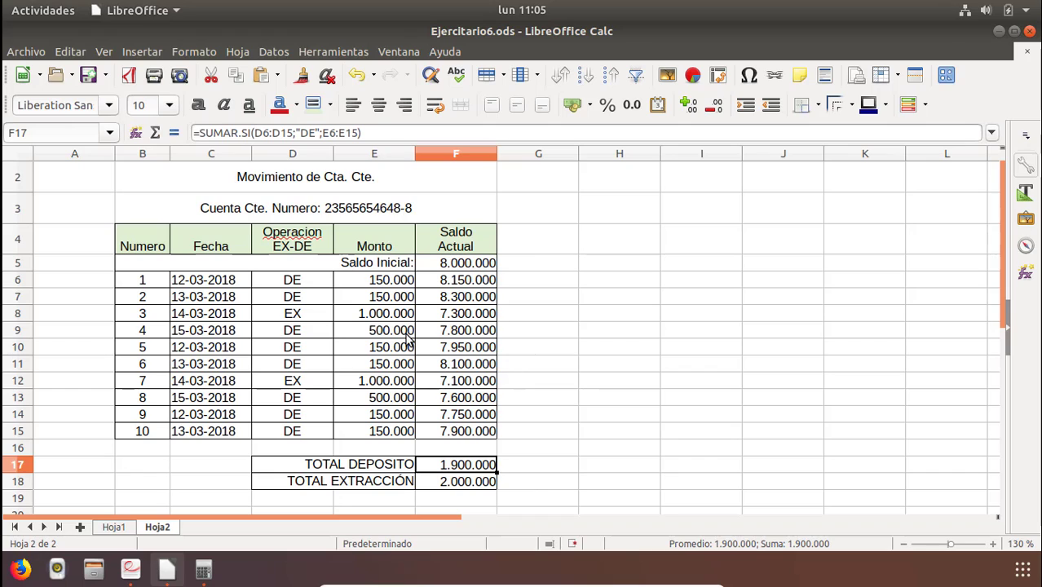
# Give the TOTAL DEPOSITO and TOTAL EXTRACCIÓN label cells D17:E18 a light green background.
pyautogui.moveTo(314, 469); pyautogui.dragTo(327, 495)
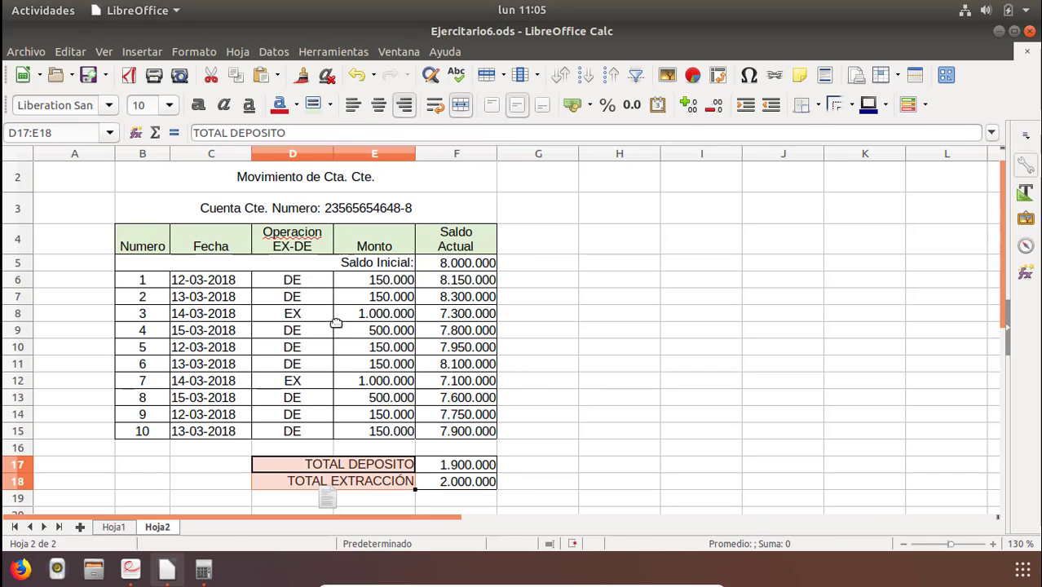
pyautogui.click(308, 109)
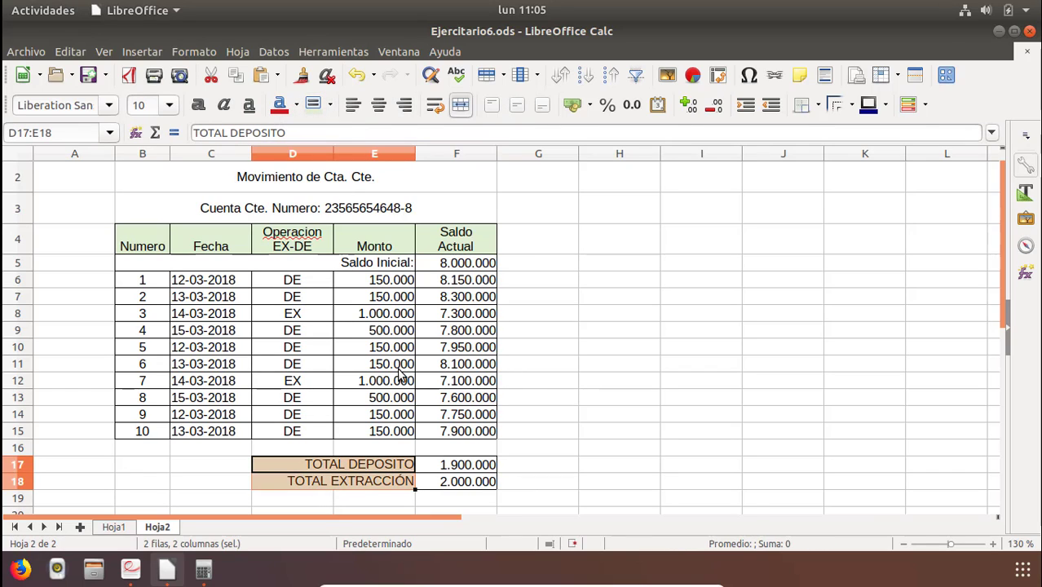
pyautogui.click(399, 369)
pyautogui.click(477, 396)
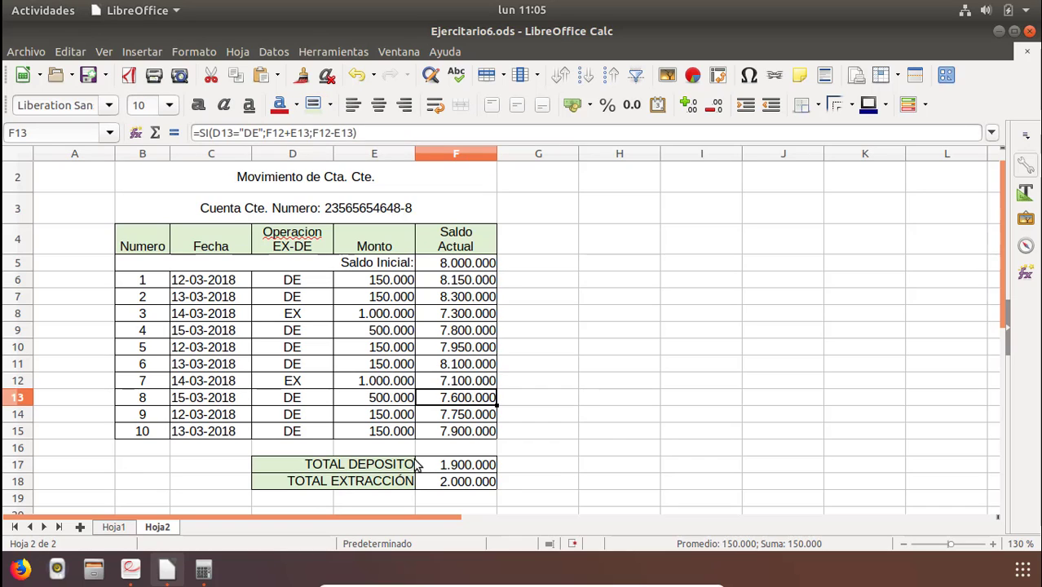
pyautogui.click(379, 483)
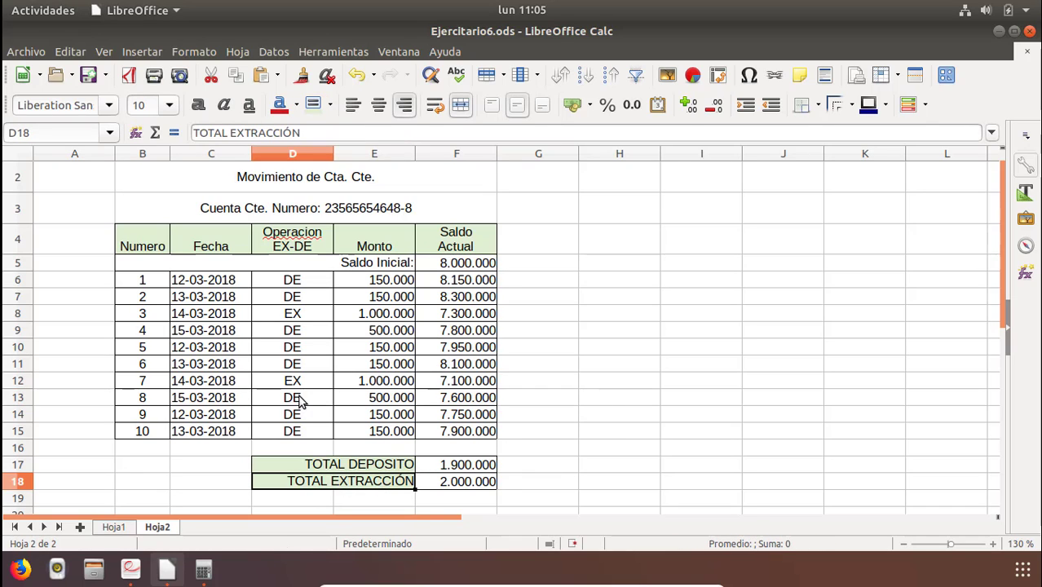
pyautogui.click(299, 318)
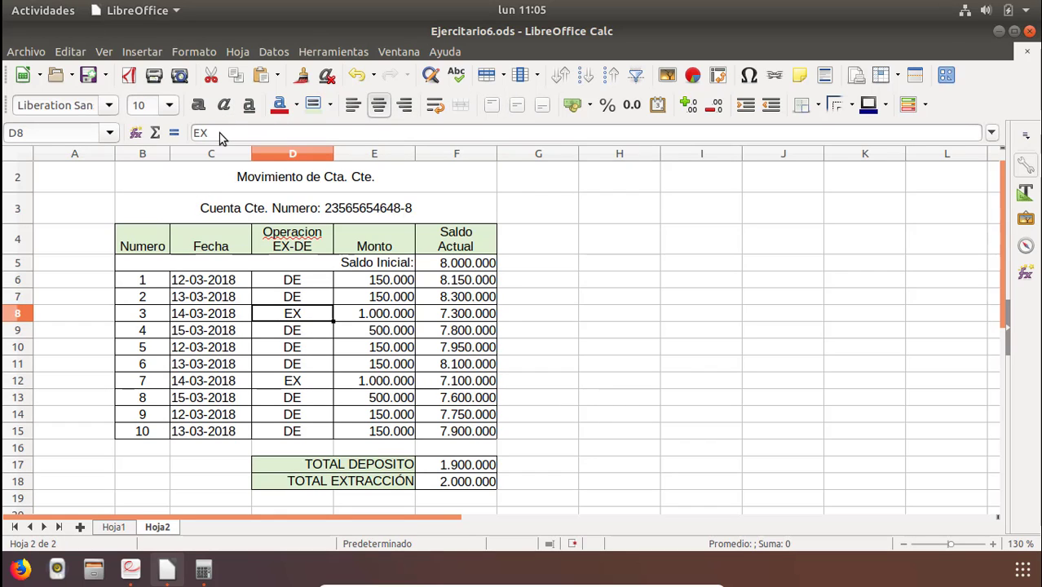
pyautogui.click(428, 348)
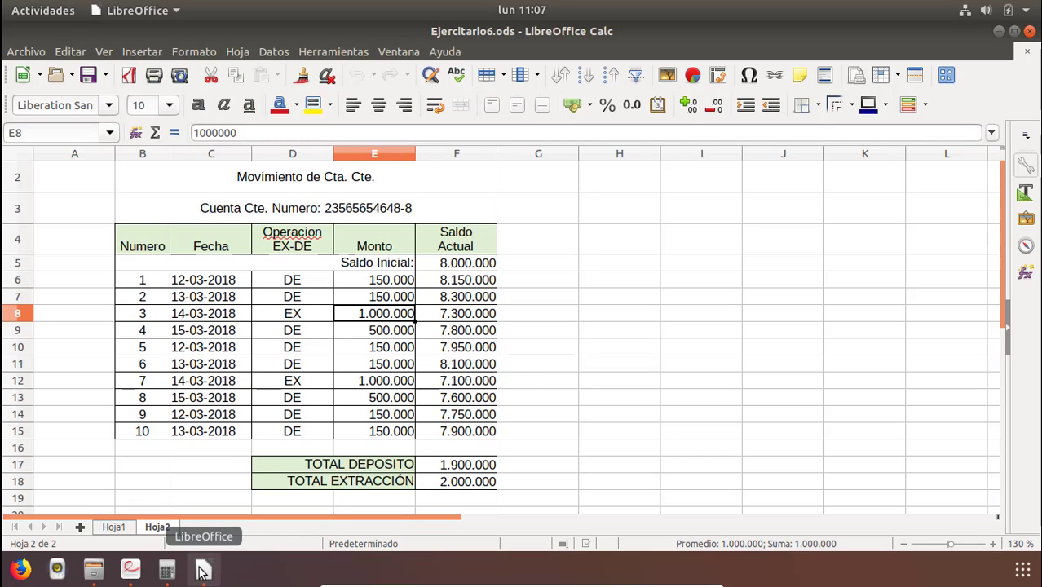
# Open page 2 of the exercise PDF and read the Planilla de cobro assignment.
pyautogui.click(130, 569)
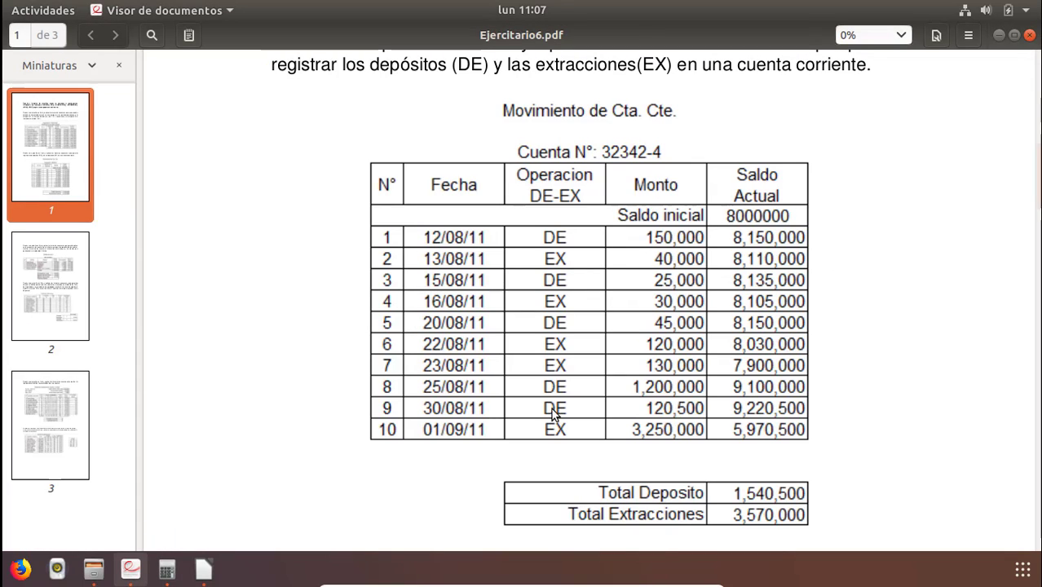
pyautogui.click(46, 291)
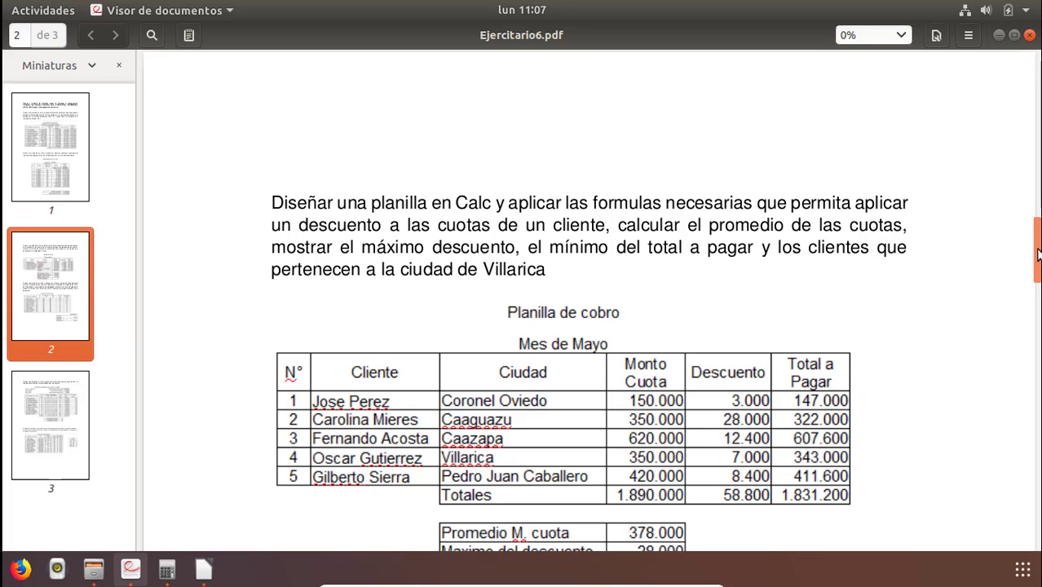
pyautogui.moveTo(1037, 250); pyautogui.dragTo(1037, 270)
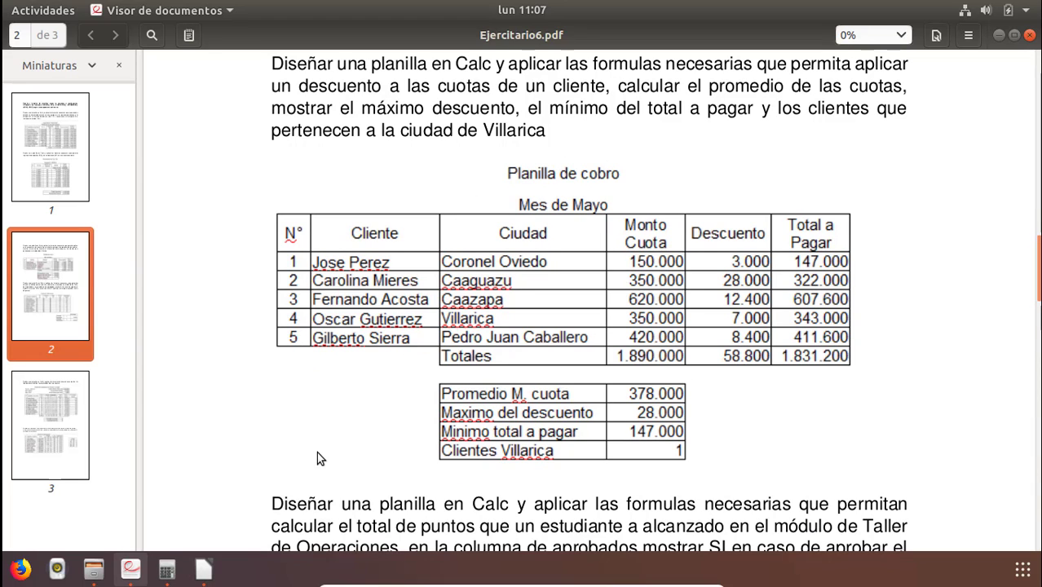
pyautogui.click(203, 570)
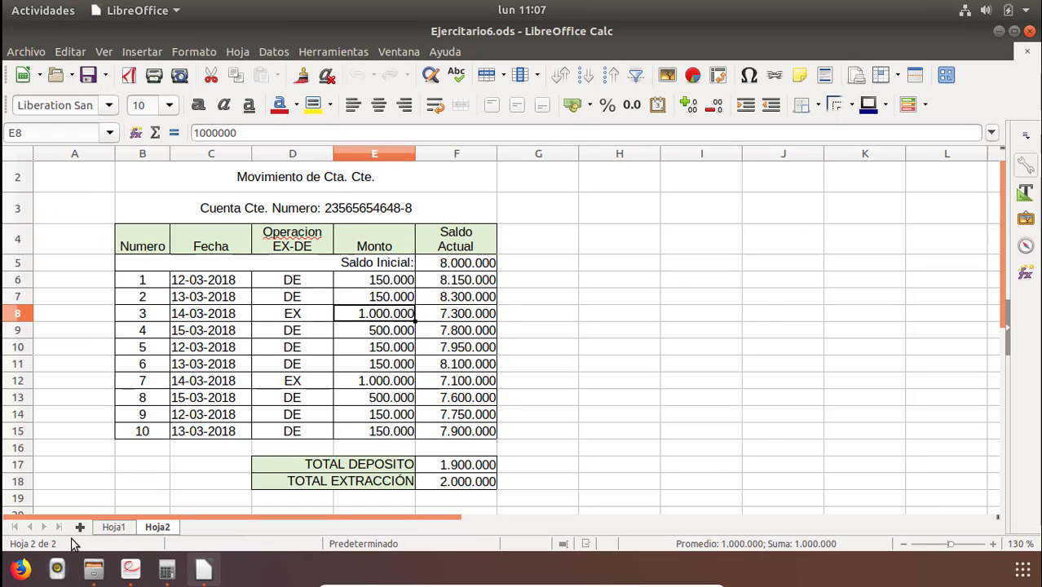
# Add a new sheet Hoja3 and enter the title Planillla de Cobro in B2.
pyautogui.click(80, 528)
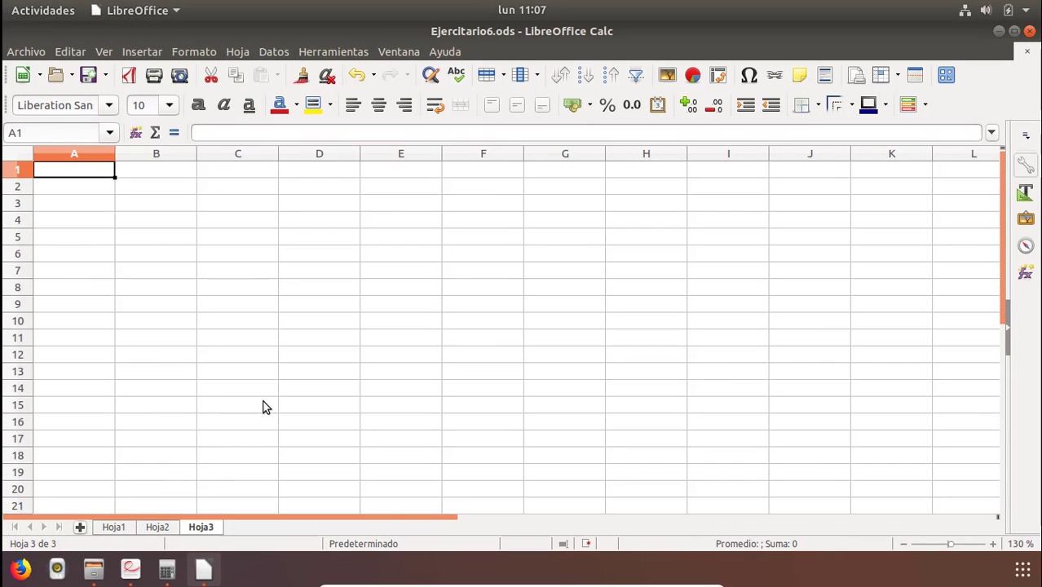
pyautogui.click(130, 190)
pyautogui.hotkey('alt', 'Tab')
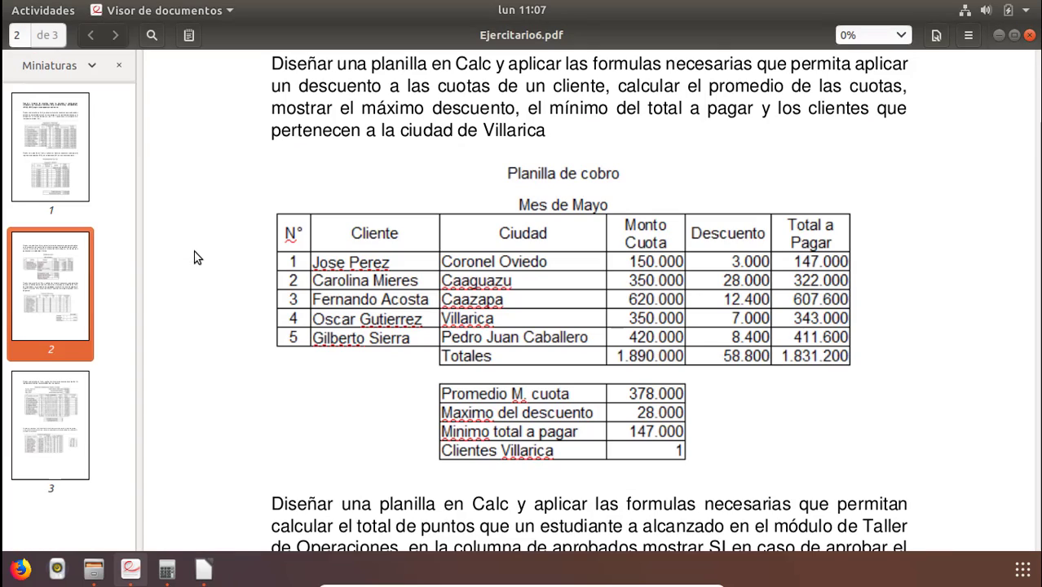
pyautogui.hotkey('alt', 'Tab')
pyautogui.write('pLAN')
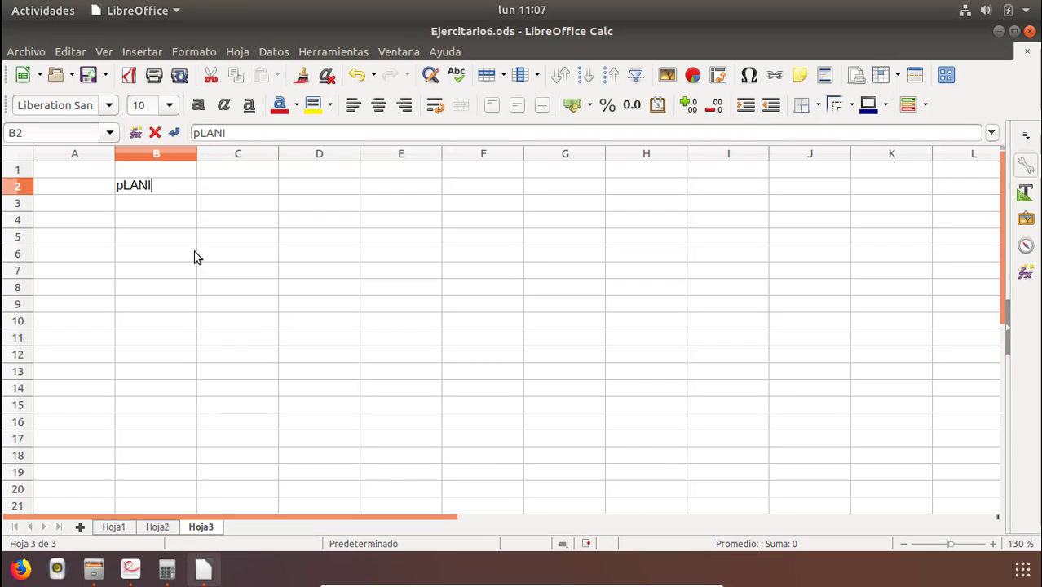
pyautogui.press('BackSpace')
pyautogui.press('BackSpace')
pyautogui.press('BackSpace')
pyautogui.press('BackSpace')
pyautogui.write('Pla')
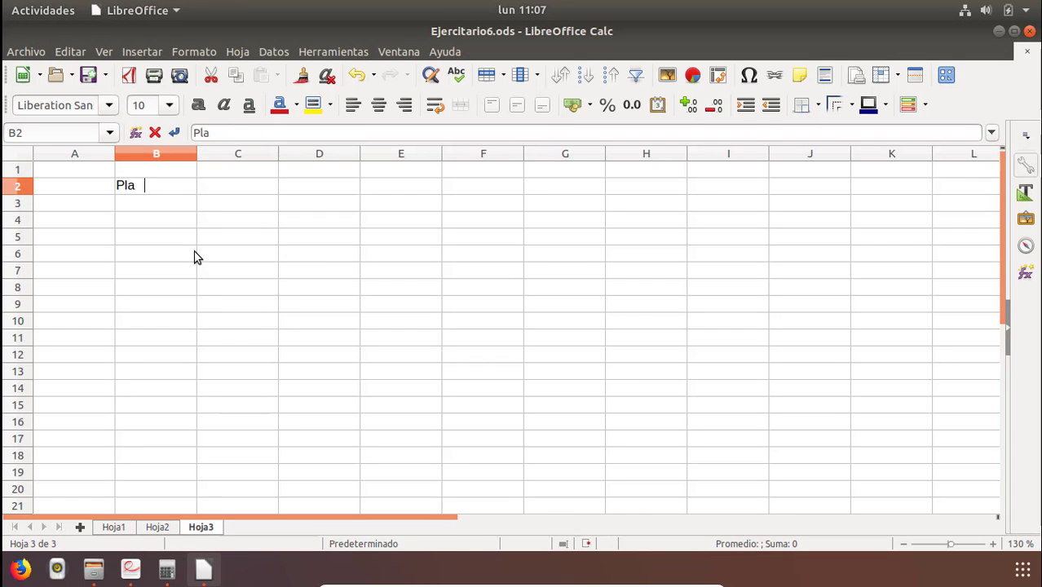
pyautogui.write('nillla de Cor')
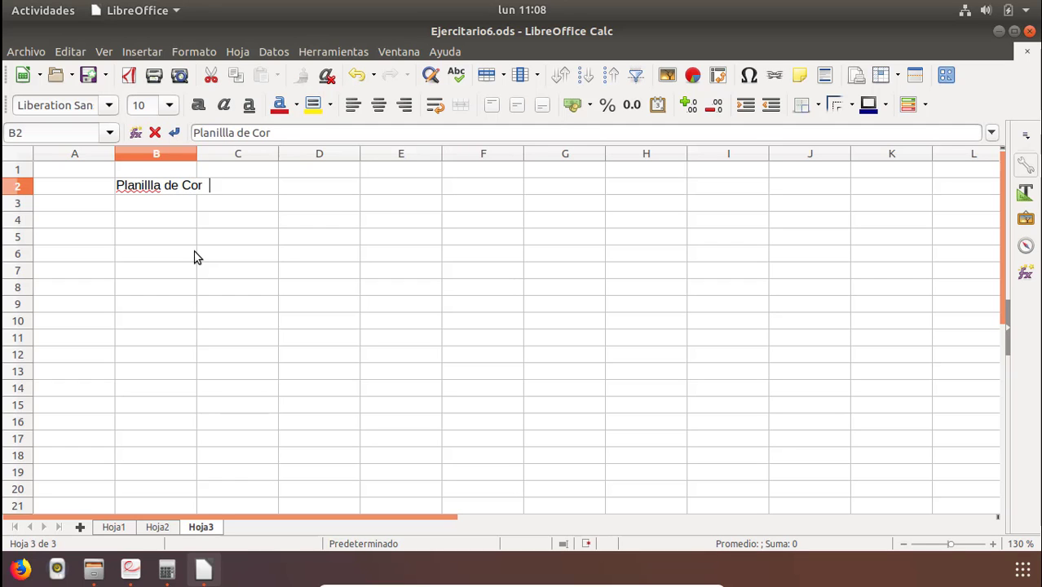
pyautogui.press('BackSpace')
pyautogui.press('BackSpace')
pyautogui.write('bro')
pyautogui.press('Return')
pyautogui.hotkey('alt', 'Tab')
pyautogui.hotkey('alt', 'Tab')
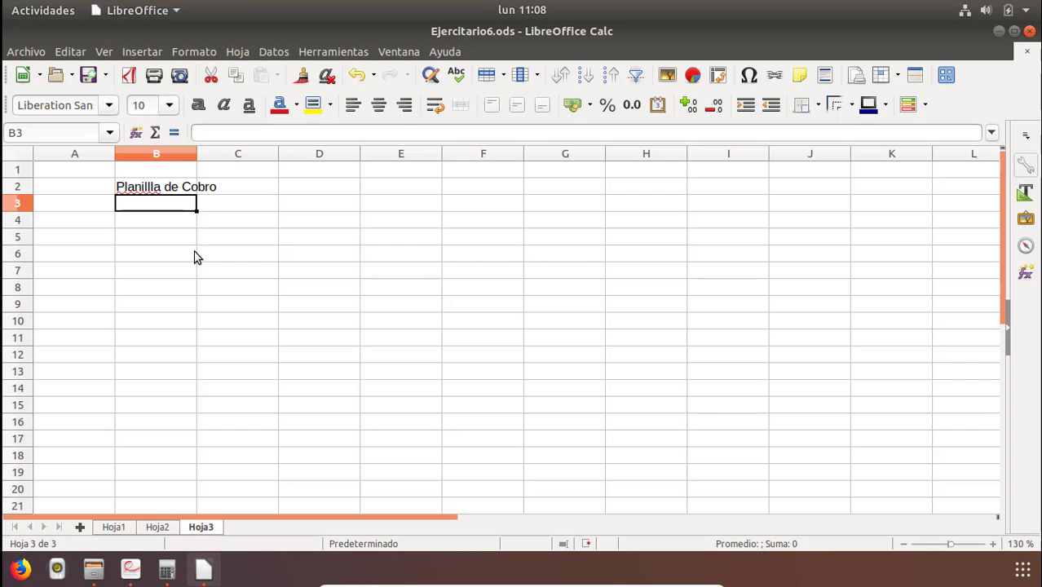
# Enter the subtitle Mes de Mayo in B3.
pyautogui.write('Mes de MAyo')
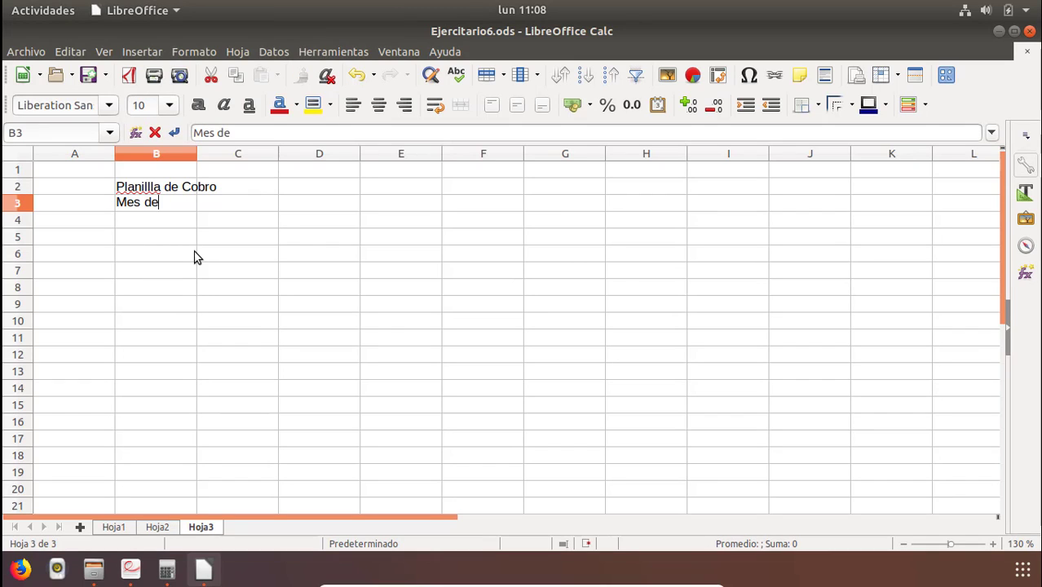
pyautogui.press('BackSpace')
pyautogui.press('BackSpace')
pyautogui.press('BackSpace')
pyautogui.write('ayo')
pyautogui.press('Return')
pyautogui.hotkey('alt', 'Tab')
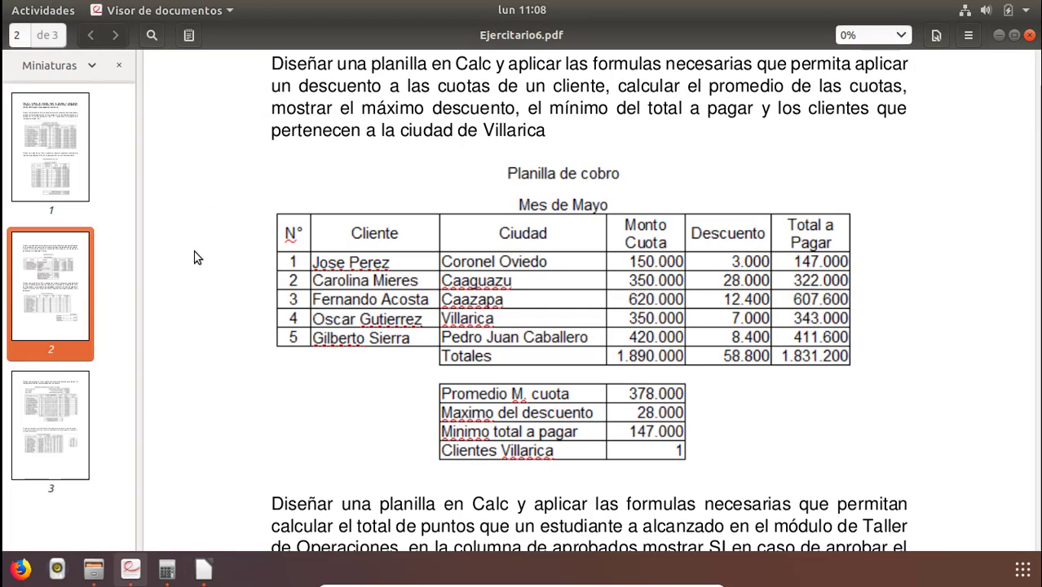
pyautogui.hotkey('alt', 'Tab')
# Enter the column headers N, Cliente and Ciudad in B4:D4.
pyautogui.write('N')
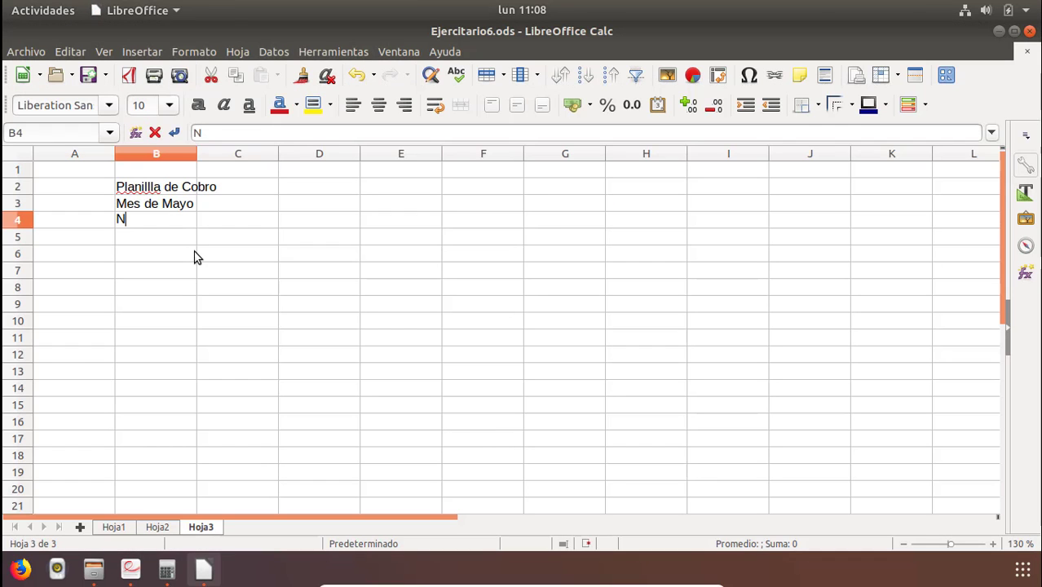
pyautogui.press('Return')
pyautogui.press('Up')
pyautogui.press('Right')
pyautogui.write('C')
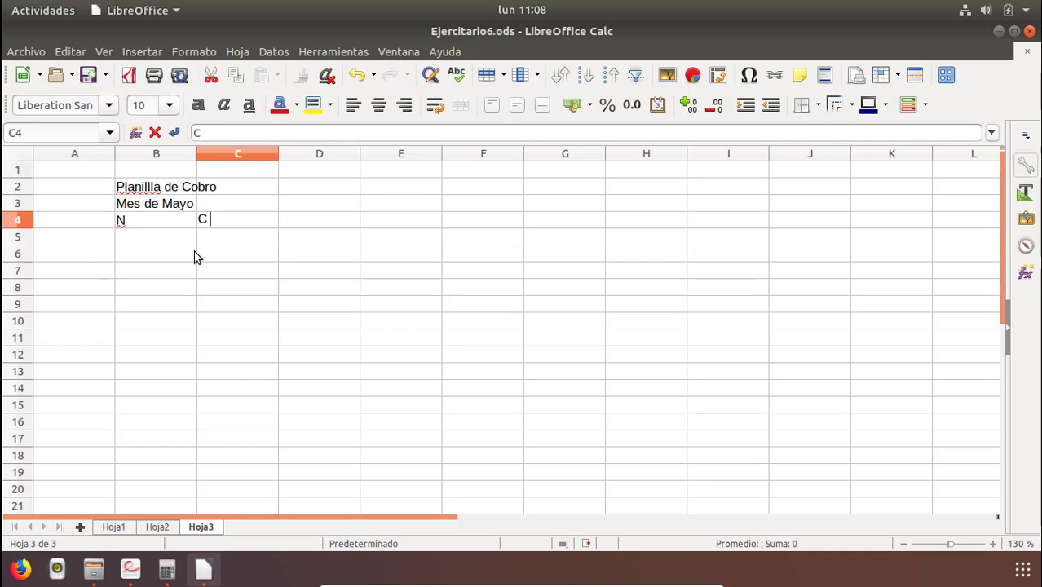
pyautogui.write('liente')
pyautogui.press('Return')
pyautogui.press('Up')
pyautogui.press('Right')
pyautogui.hotkey('alt', 'Tab')
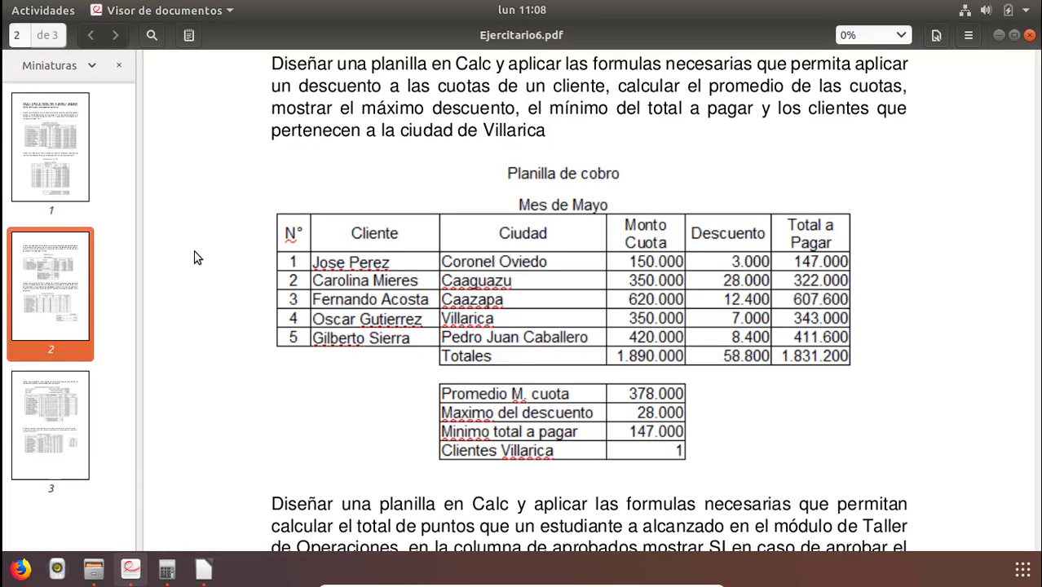
pyautogui.hotkey('alt', 'Tab')
pyautogui.write('Ciuddad')
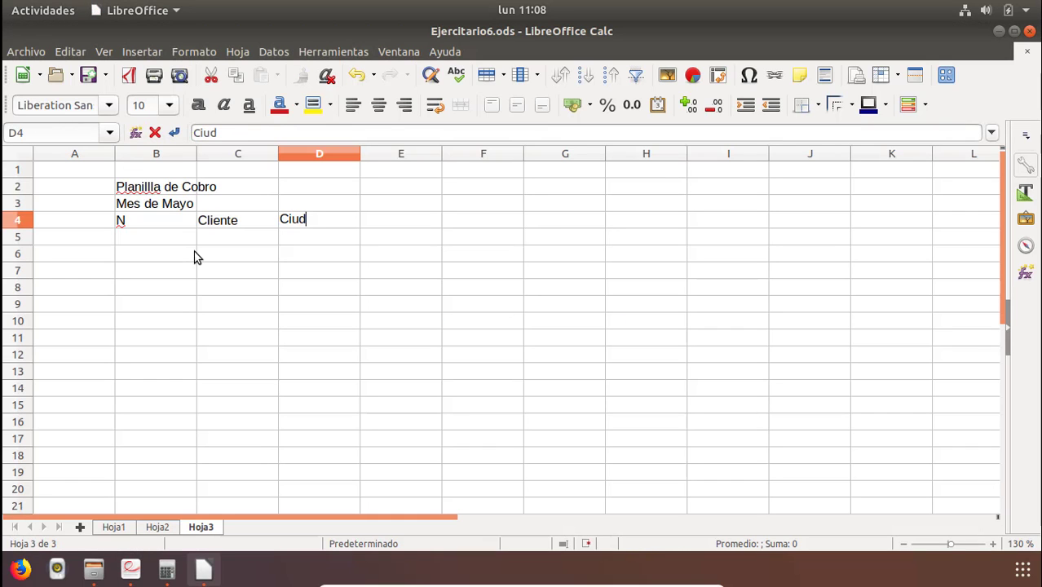
pyautogui.press('BackSpace')
pyautogui.press('BackSpace')
pyautogui.press('BackSpace')
pyautogui.write('ad')
pyautogui.press('Return')
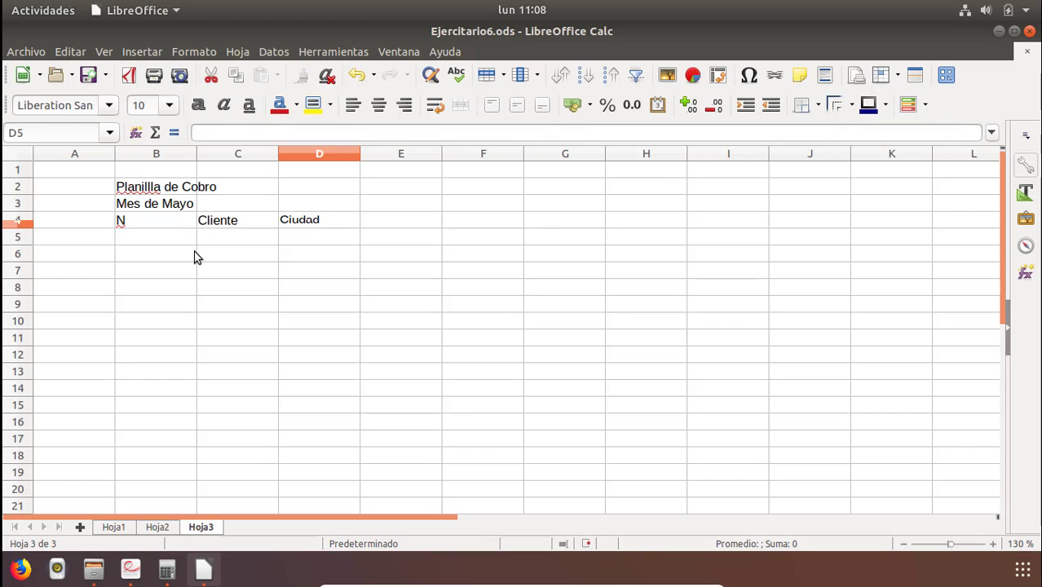
# Enter the header Monto Cuota on two lines in E4 and Decuento in F4.
pyautogui.press('Right')
pyautogui.press('Up')
pyautogui.write('Mont')
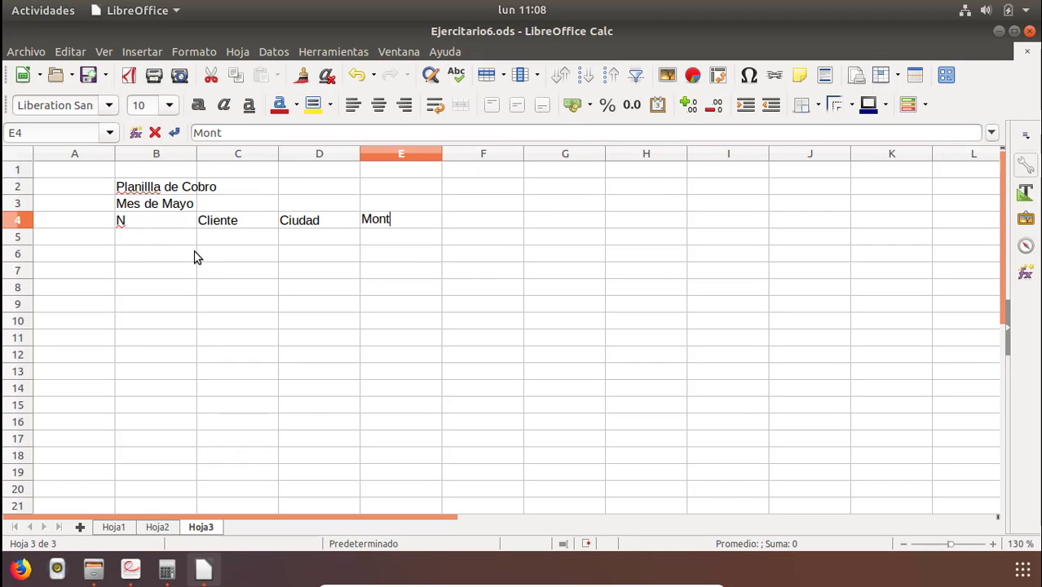
pyautogui.press('Return')
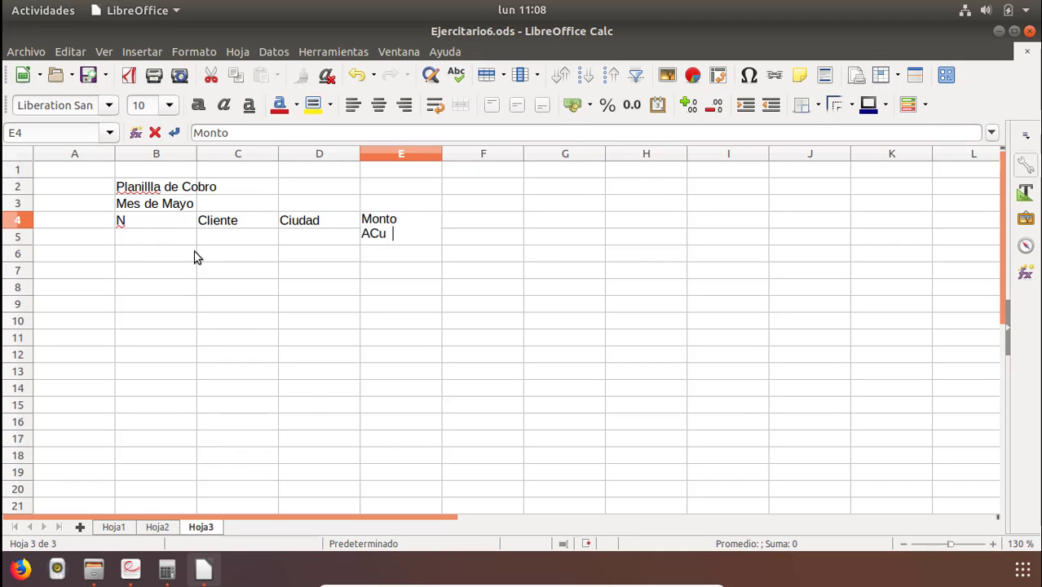
pyautogui.press('BackSpace')
pyautogui.press('BackSpace')
pyautogui.press('BackSpace')
pyautogui.press('BackSpace')
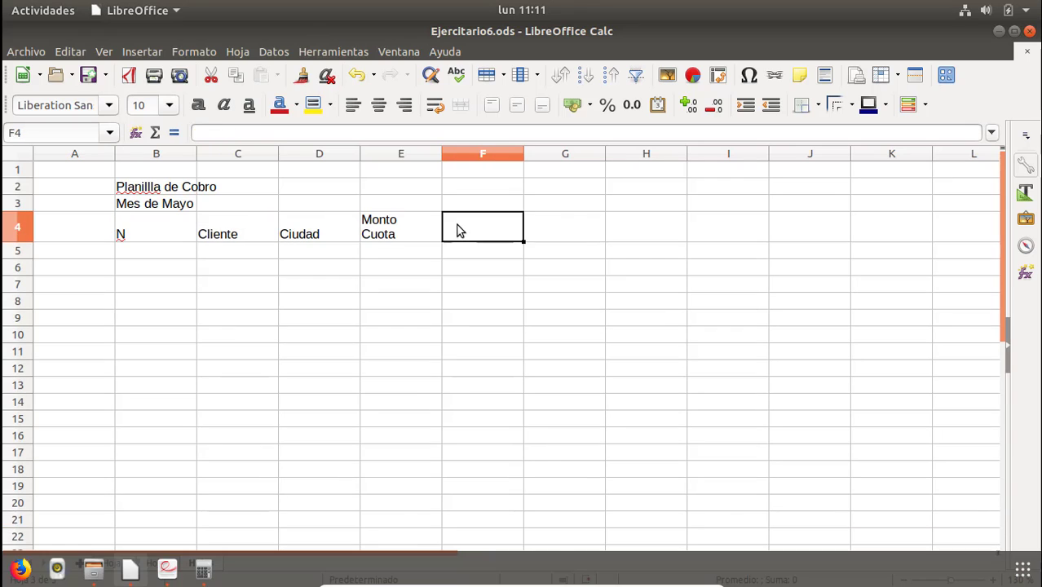
pyautogui.hotkey('alt', 'Tab')
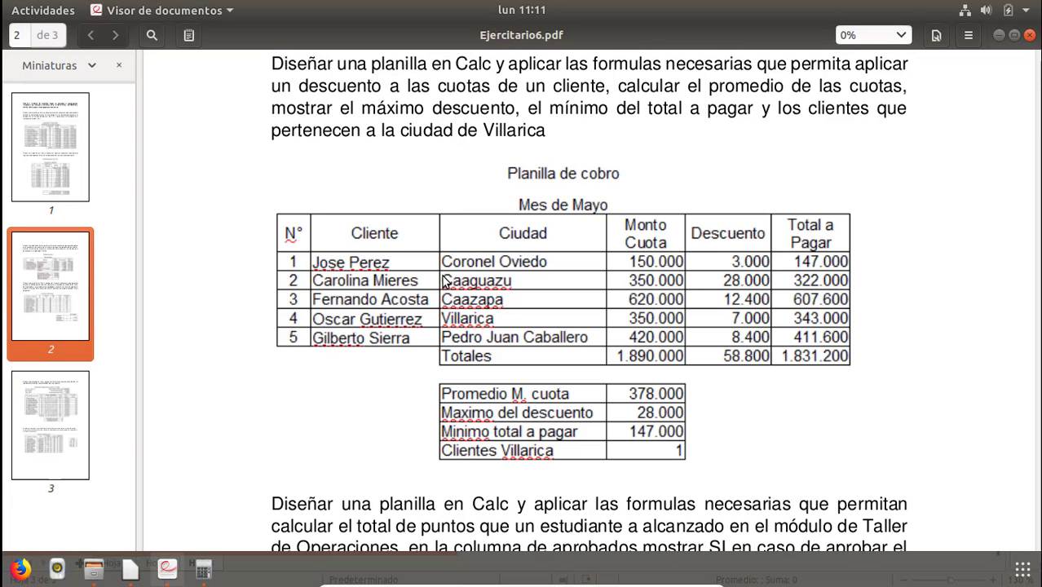
pyautogui.hotkey('alt', 'Tab')
pyautogui.write('De')
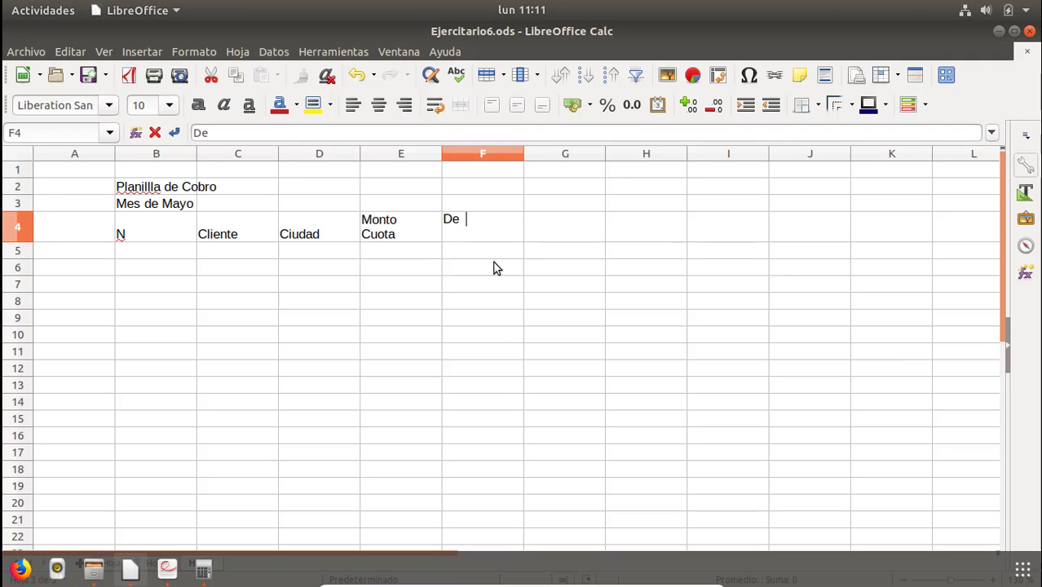
pyautogui.press('BackSpace')
pyautogui.write('cuento')
pyautogui.press('Return')
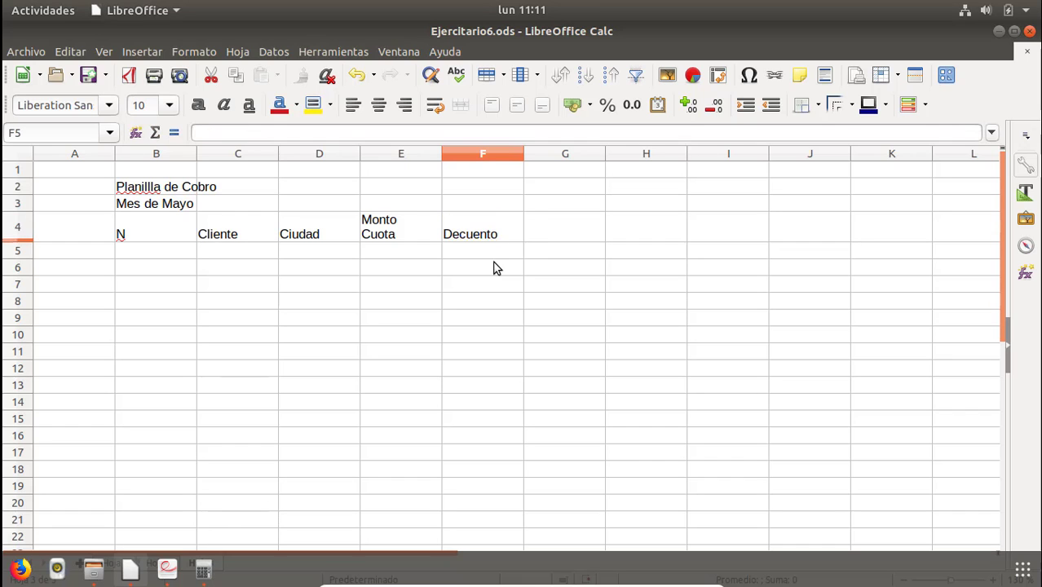
pyautogui.press('Tab')
pyautogui.hotkey('alt', 'Tab')
pyautogui.hotkey('alt', 'Tab')
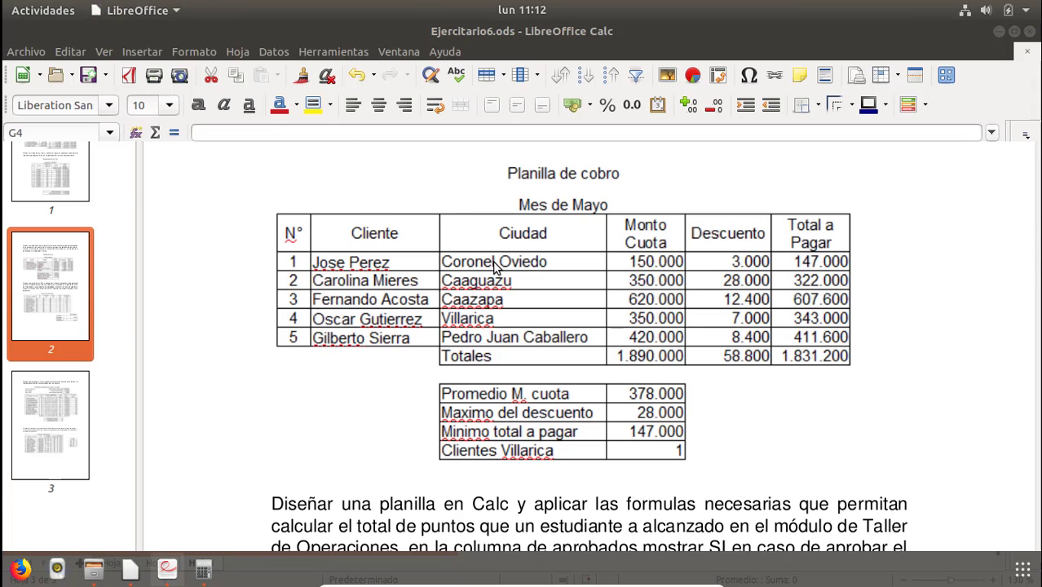
# Enter the header Total a Pagar on two lines in G4.
pyautogui.press('Up')
pyautogui.write('Total a p')
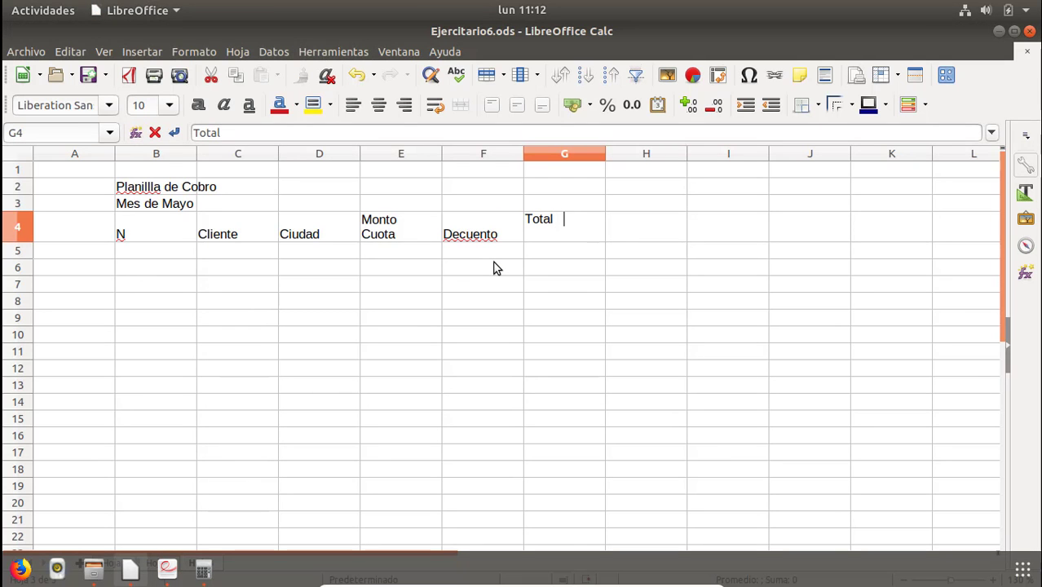
pyautogui.write('a')
pyautogui.hotkey('alt', 'Tab')
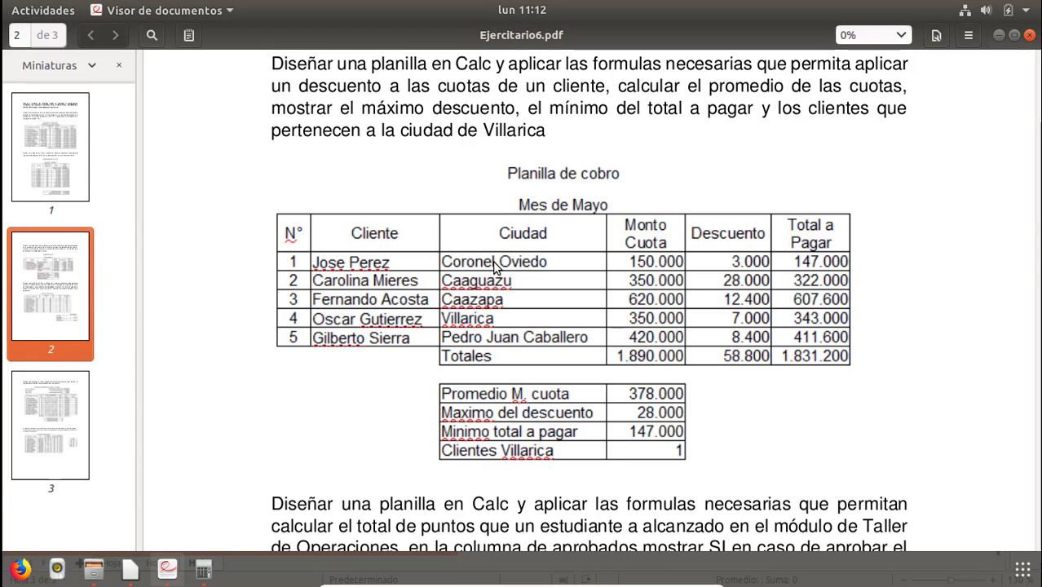
pyautogui.hotkey('alt', 'Tab')
pyautogui.press('BackSpace')
pyautogui.press('BackSpace')
pyautogui.press('BackSpace')
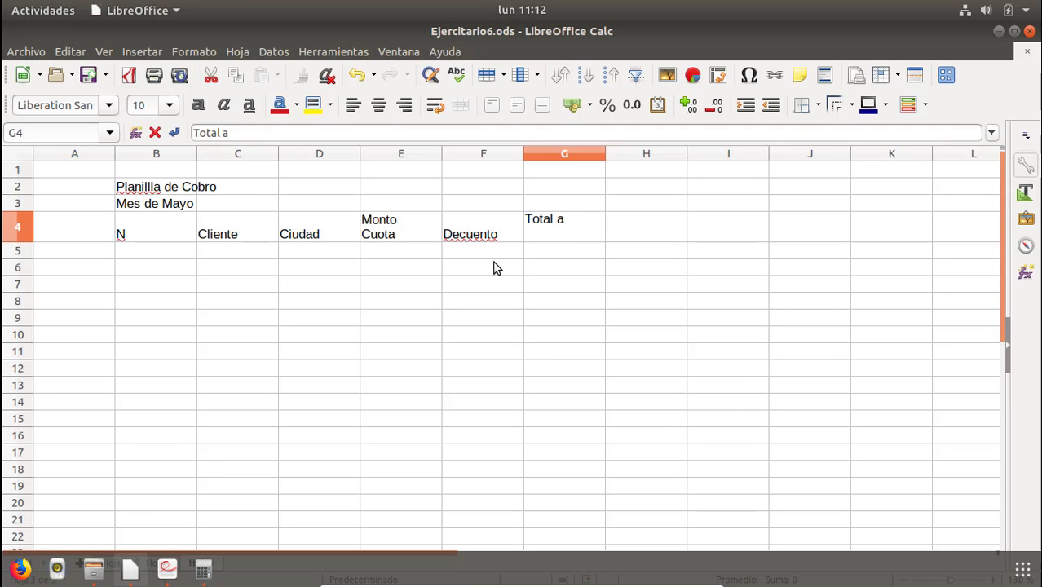
pyautogui.write('Pagar')
pyautogui.press('Return')
pyautogui.hotkey('alt', 'Tab')
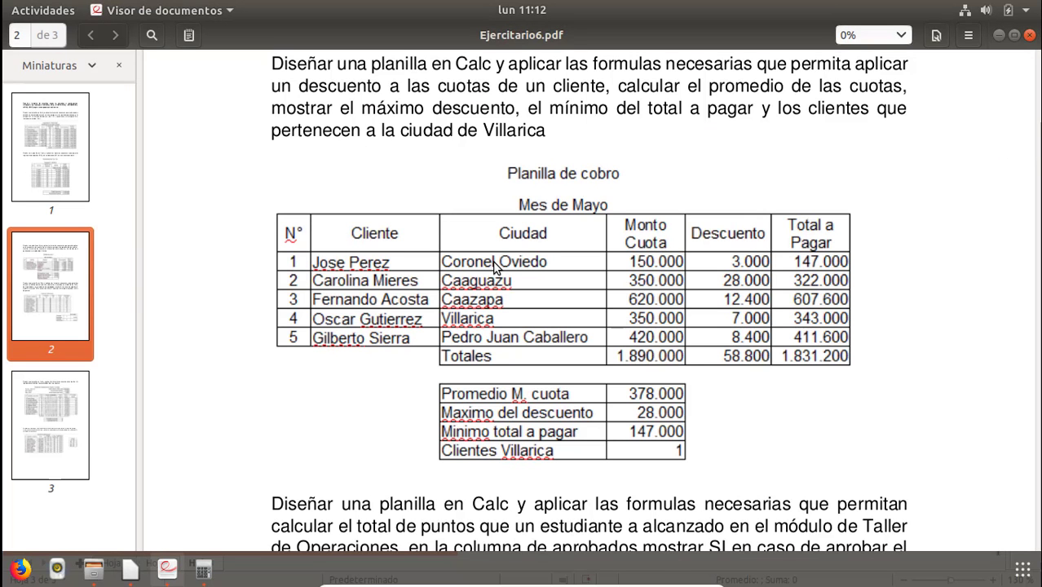
pyautogui.hotkey('alt', 'Tab')
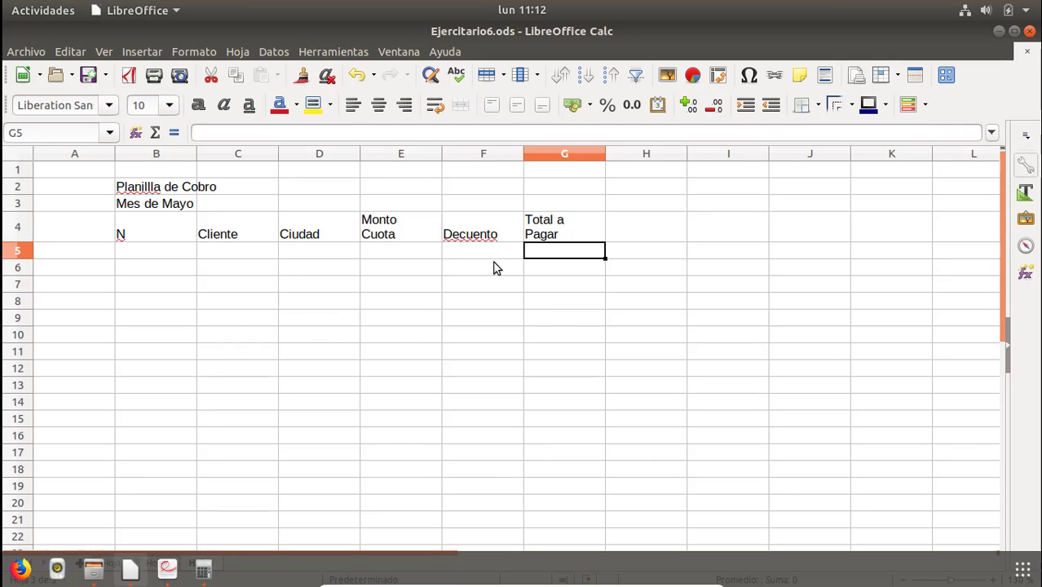
# Number the client rows 1 to 5 in B5:B9.
pyautogui.press('Left')
pyautogui.press('Left')
pyautogui.press('Left')
pyautogui.press('Left')
pyautogui.press('Left')
pyautogui.press('Left')
pyautogui.press('Right')
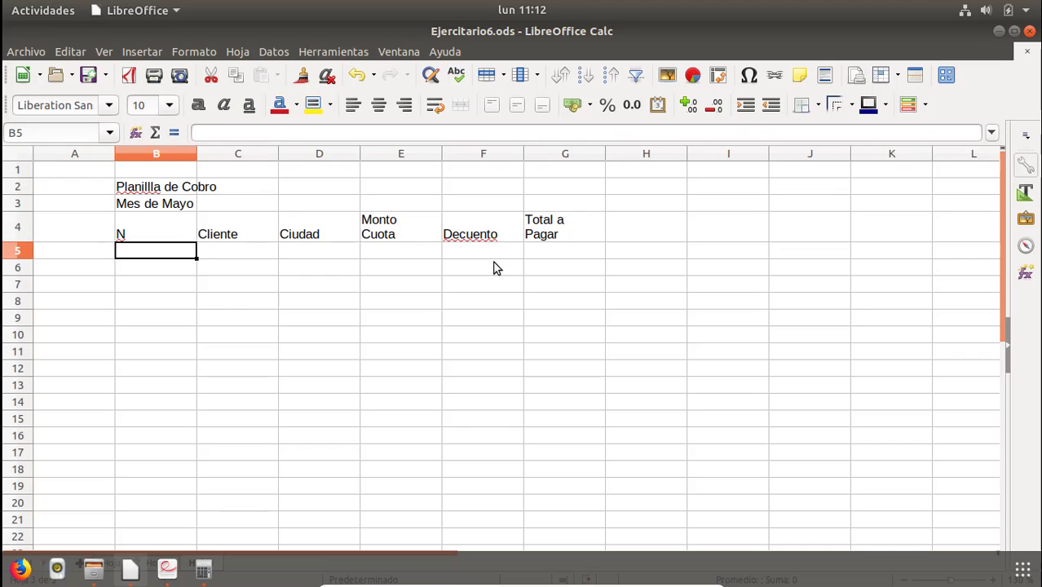
pyautogui.write('1')
pyautogui.press('Return')
pyautogui.write('2')
pyautogui.press('Return')
pyautogui.write('3')
pyautogui.press('Return')
pyautogui.write('4')
pyautogui.press('Return')
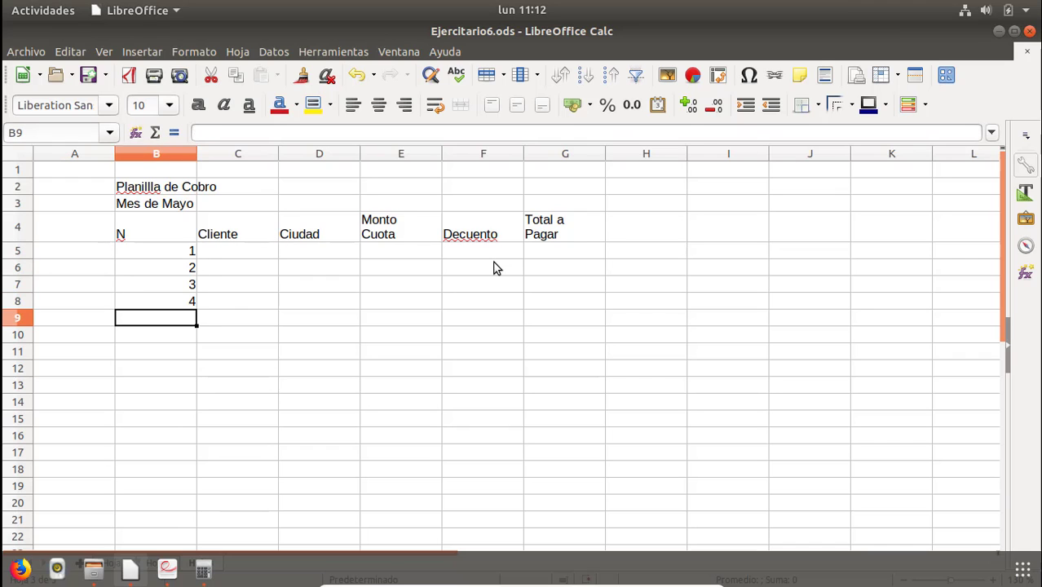
pyautogui.write('5')
pyautogui.press('Return')
# Enter the first client's name in C5 and fill it down through C9.
pyautogui.press('Right')
pyautogui.press('Up')
pyautogui.press('Up')
pyautogui.press('Up')
pyautogui.press('Up')
pyautogui.press('Up')
pyautogui.press('Up')
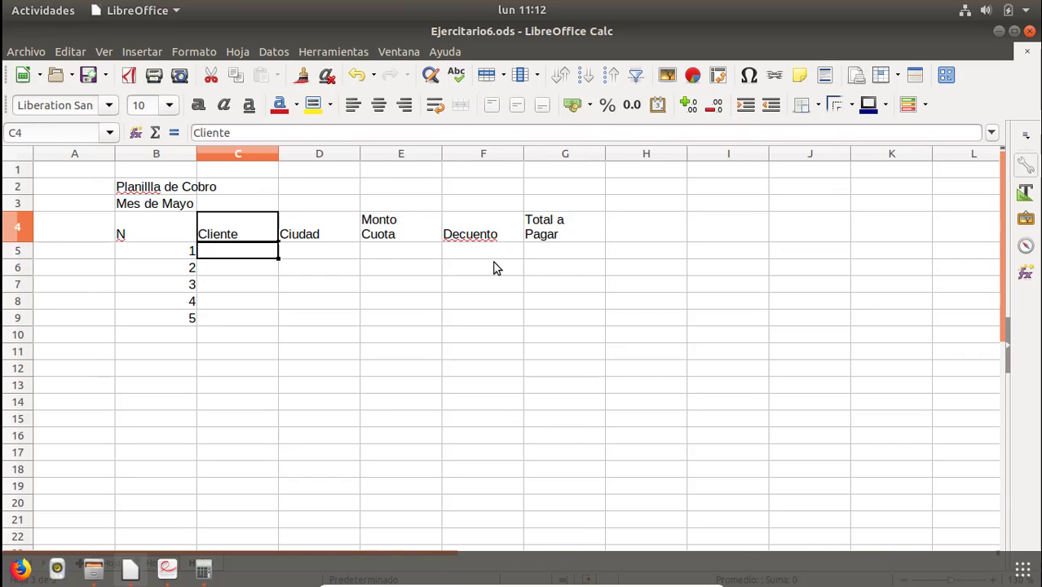
pyautogui.hotkey('alt', 'Tab')
pyautogui.hotkey('alt', 'Tab')
pyautogui.press('Down')
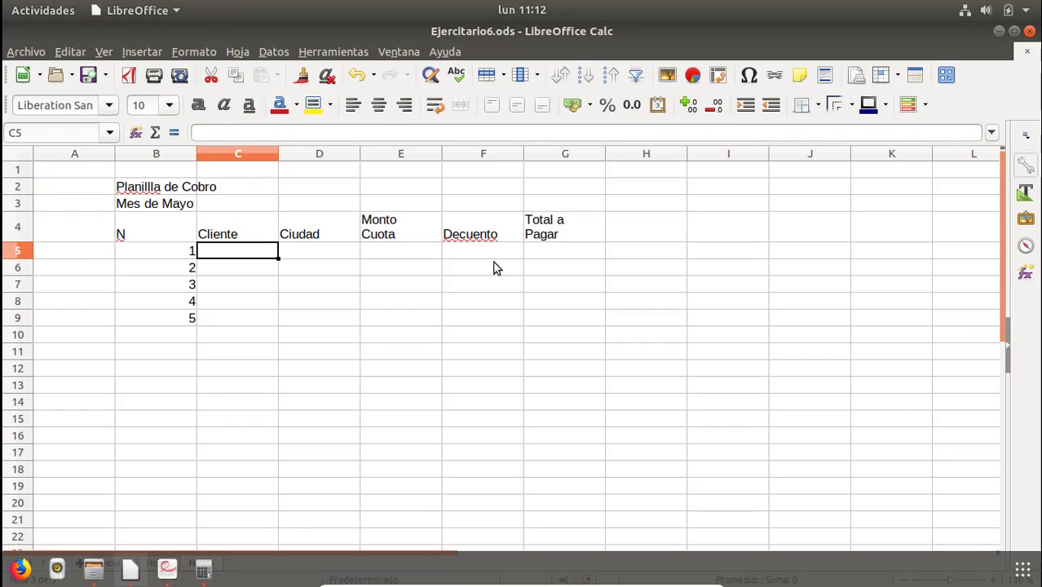
pyautogui.write('Jose PEr')
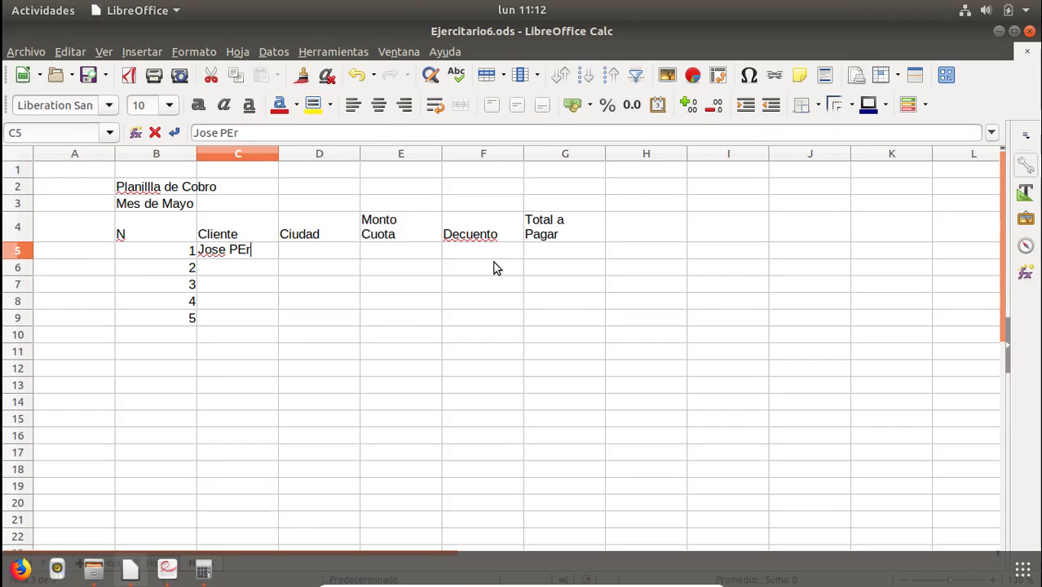
pyautogui.press('BackSpace')
pyautogui.press('BackSpace')
pyautogui.write('erez')
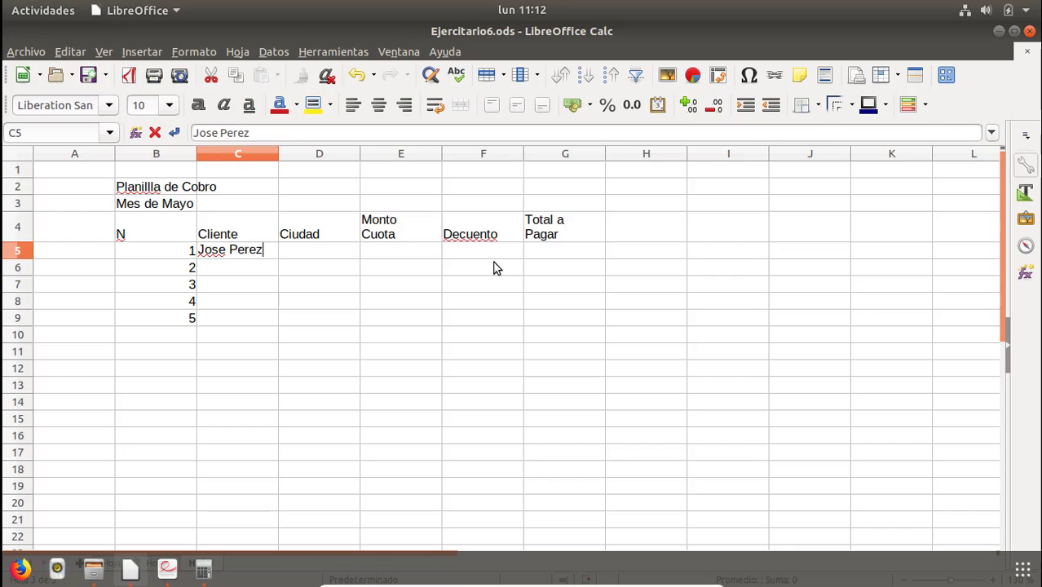
pyautogui.press('Return')
pyautogui.press('Up')
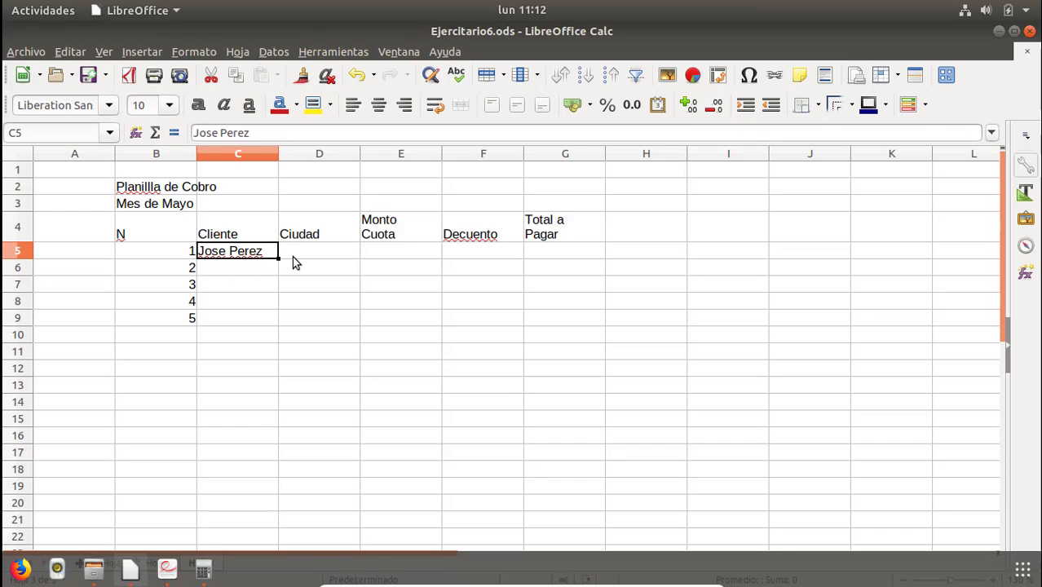
pyautogui.moveTo(278, 259); pyautogui.dragTo(281, 340)
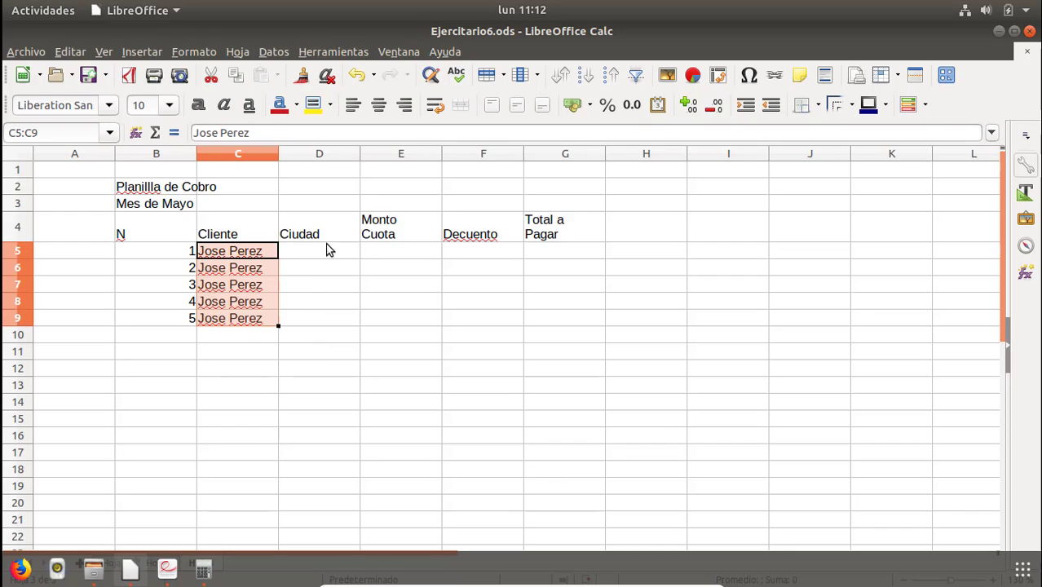
# Enter the city Coronel Oviedo in D5.
pyautogui.click(319, 253)
pyautogui.hotkey('alt', 'Tab')
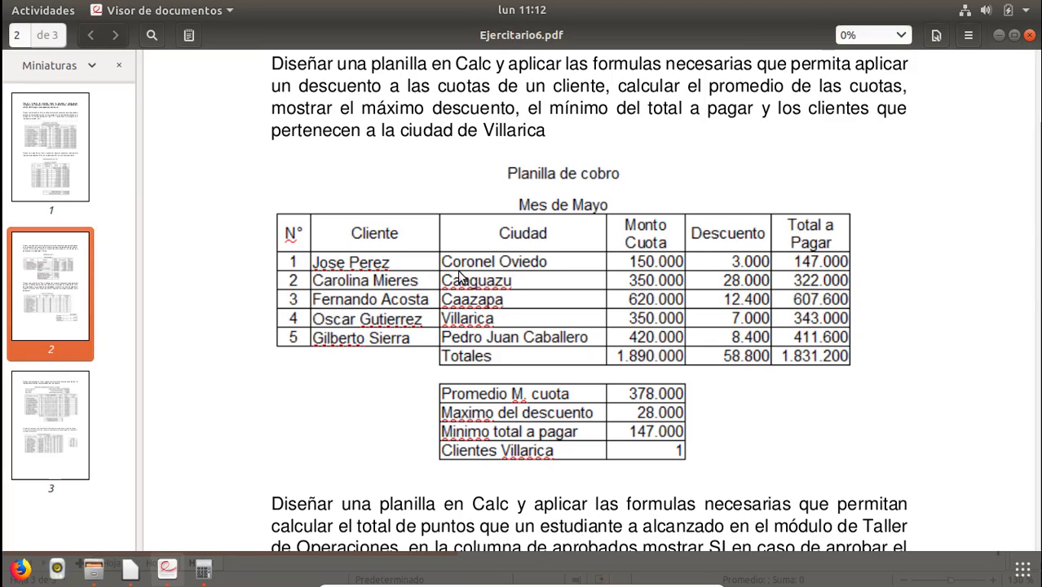
pyautogui.hotkey('alt', 'Tab')
pyautogui.write('Cor')
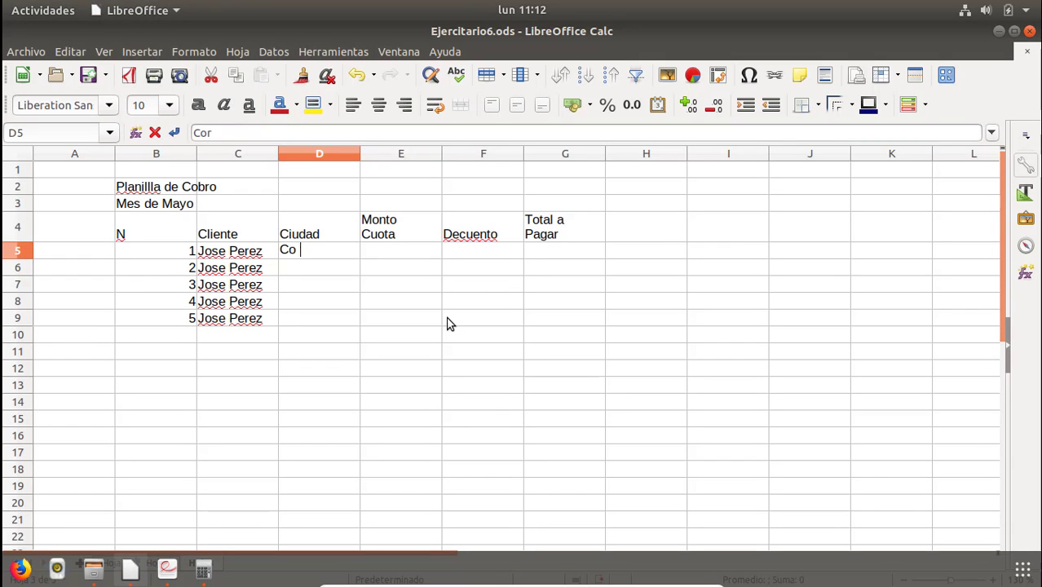
pyautogui.write('onel IV')
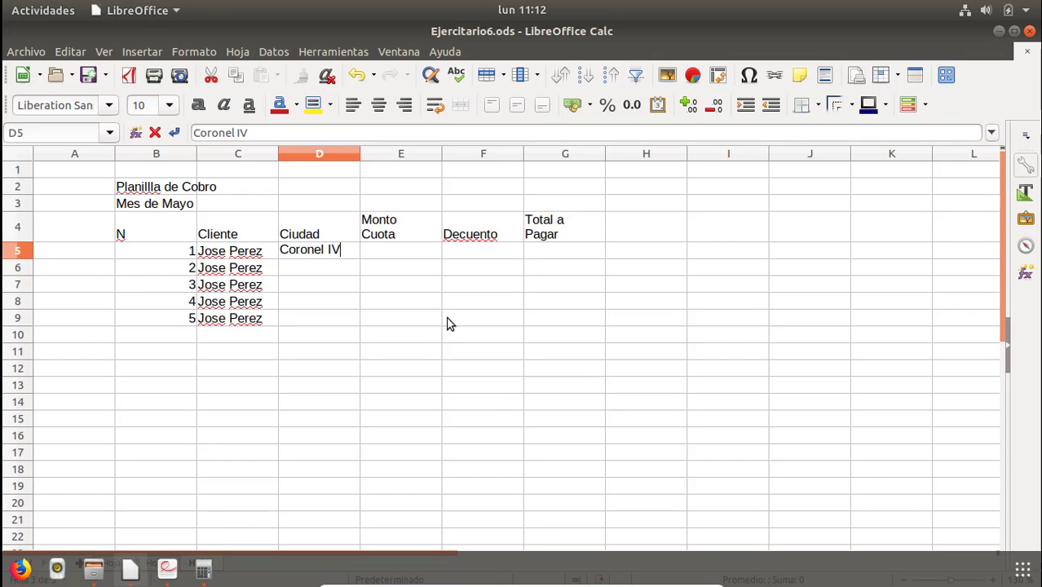
pyautogui.press('BackSpace')
pyautogui.press('BackSpace')
pyautogui.write('Oviedo')
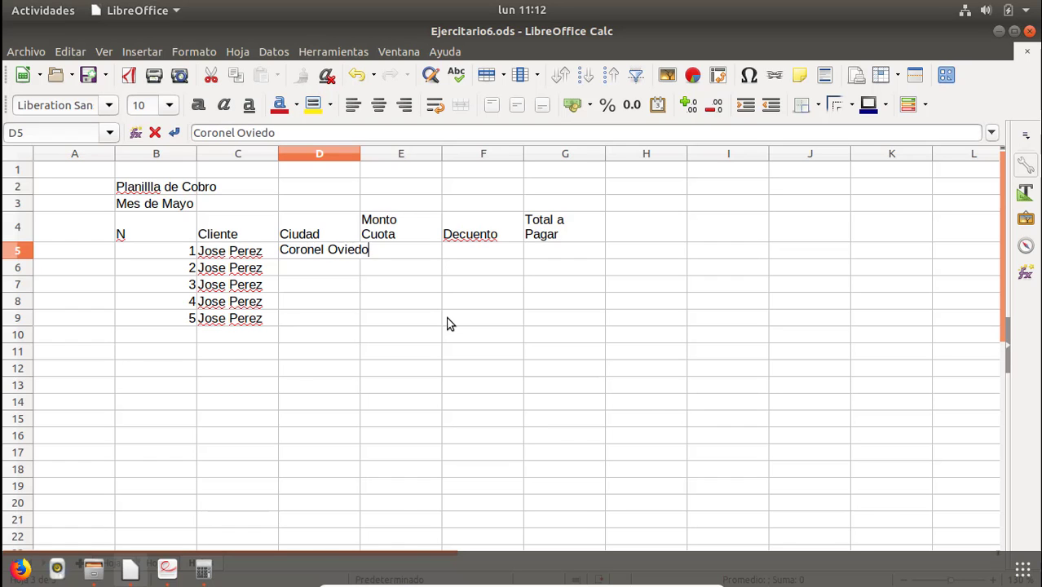
pyautogui.press('Return')
# Enter the cities Caguazu, Caazapa and Villarica in D6:D8.
pyautogui.hotkey('alt', 'Tab')
pyautogui.hotkey('alt', 'Tab')
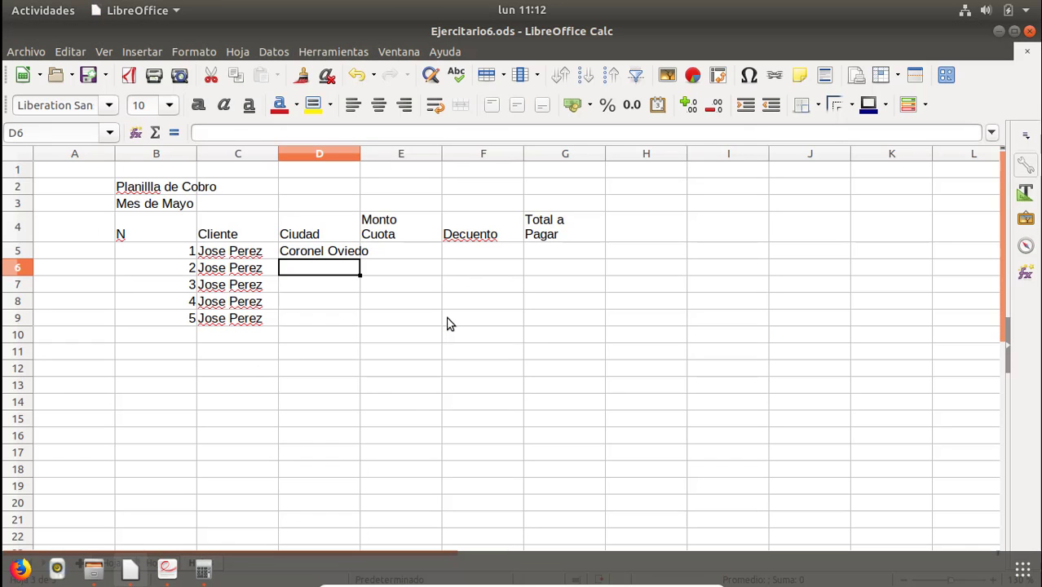
pyautogui.write('CAgg')
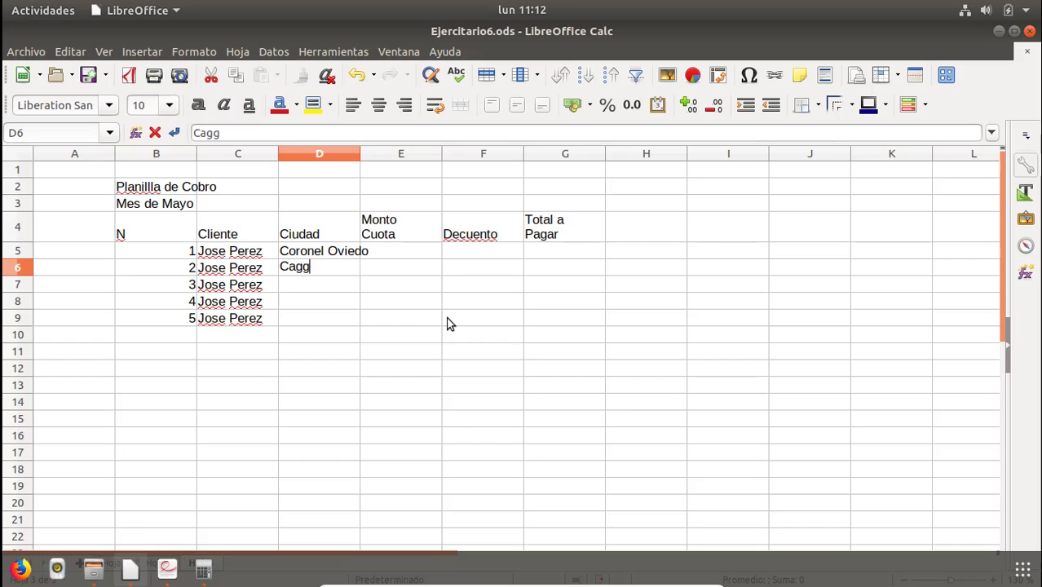
pyautogui.press('BackSpace')
pyautogui.write('uazu')
pyautogui.press('Return')
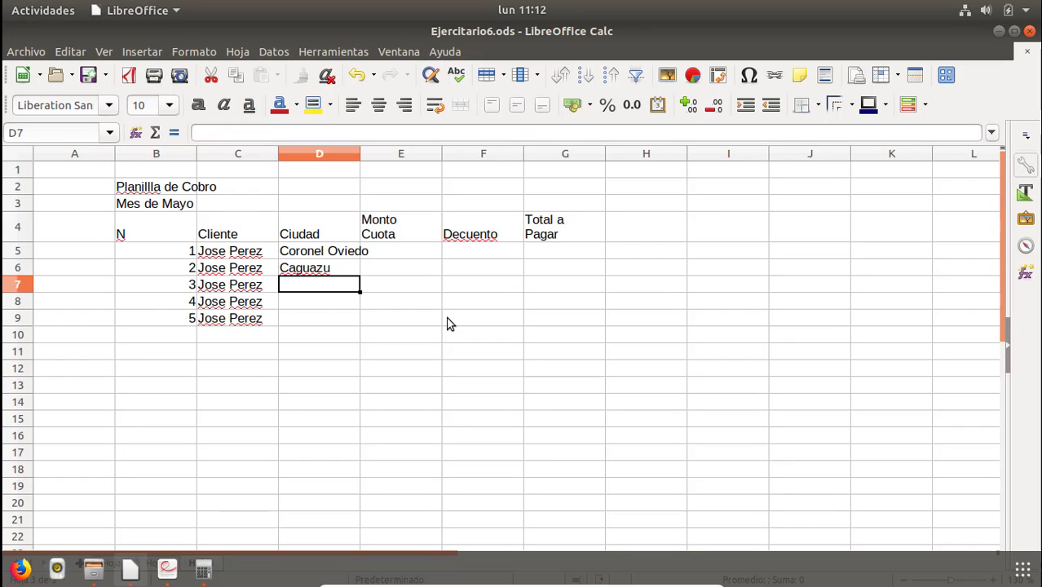
pyautogui.write('Caazapa')
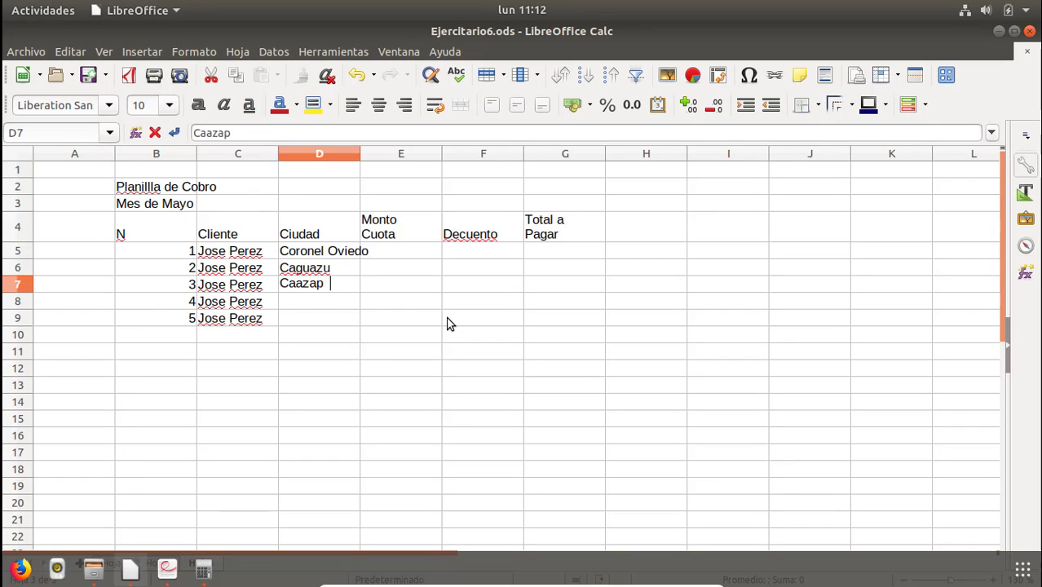
pyautogui.press('Return')
pyautogui.hotkey('alt', 'Tab')
pyautogui.hotkey('alt', 'Tab')
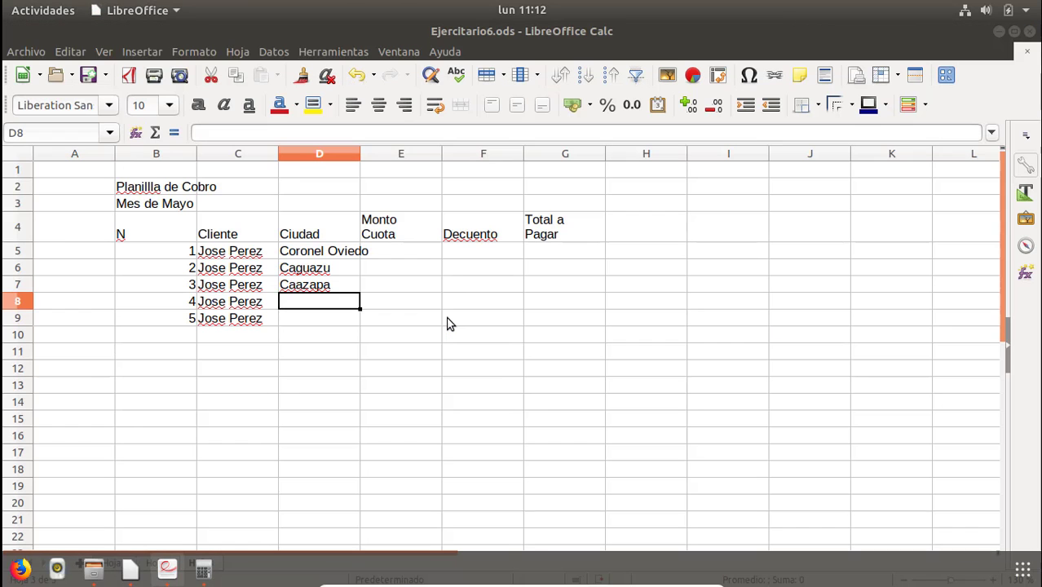
pyautogui.write('Villa')
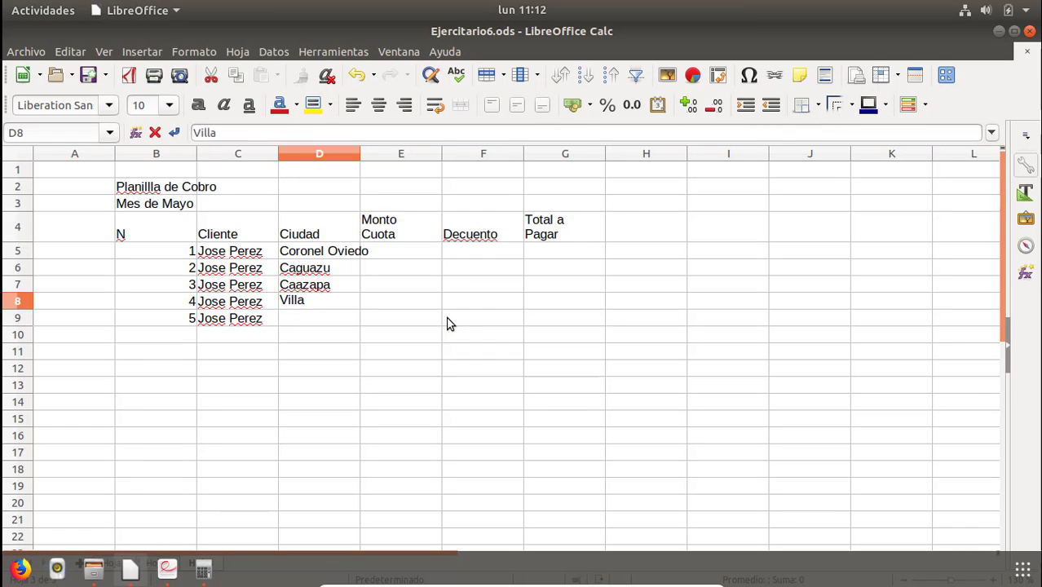
pyautogui.write('rica')
pyautogui.press('Return')
# Enter Pedro Juan Caballero in D9, correct its spelling, and widen column D to fit the city names.
pyautogui.hotkey('alt', 'Tab')
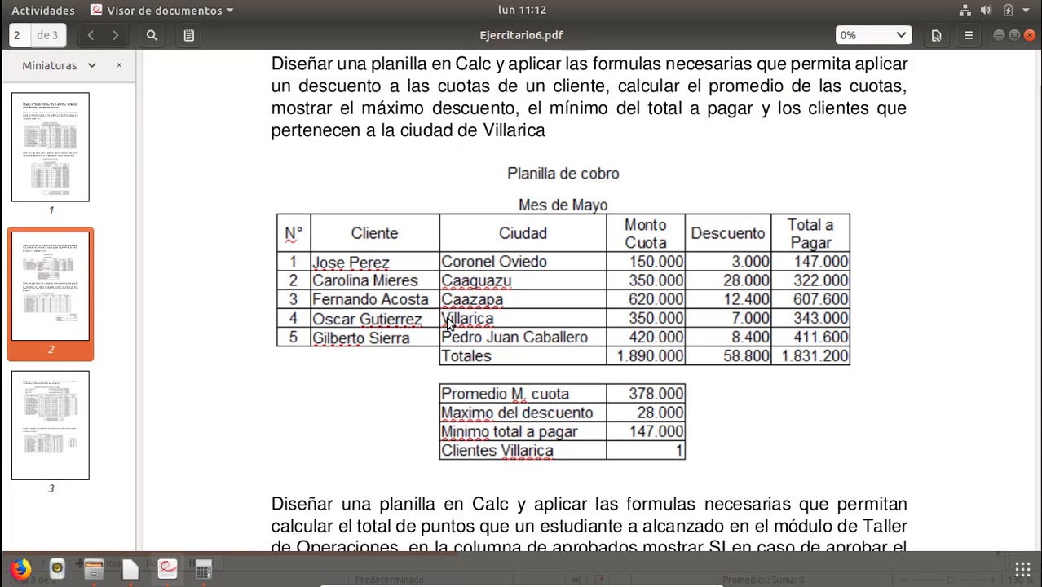
pyautogui.hotkey('alt', 'Tab')
pyautogui.write('P')
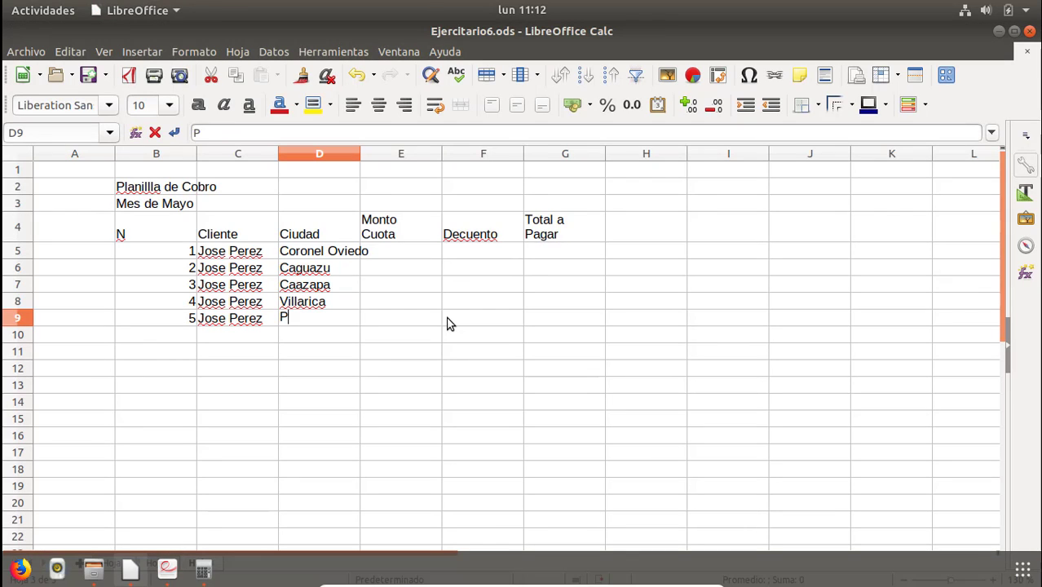
pyautogui.write('e')
pyautogui.press('BackSpace')
pyautogui.write('edro')
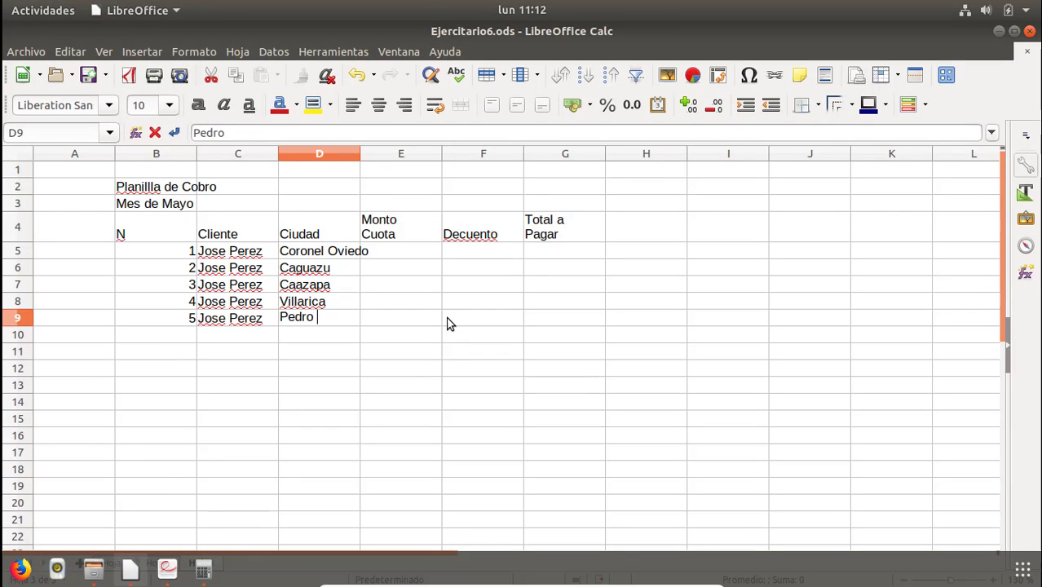
pyautogui.write(' Juan C')
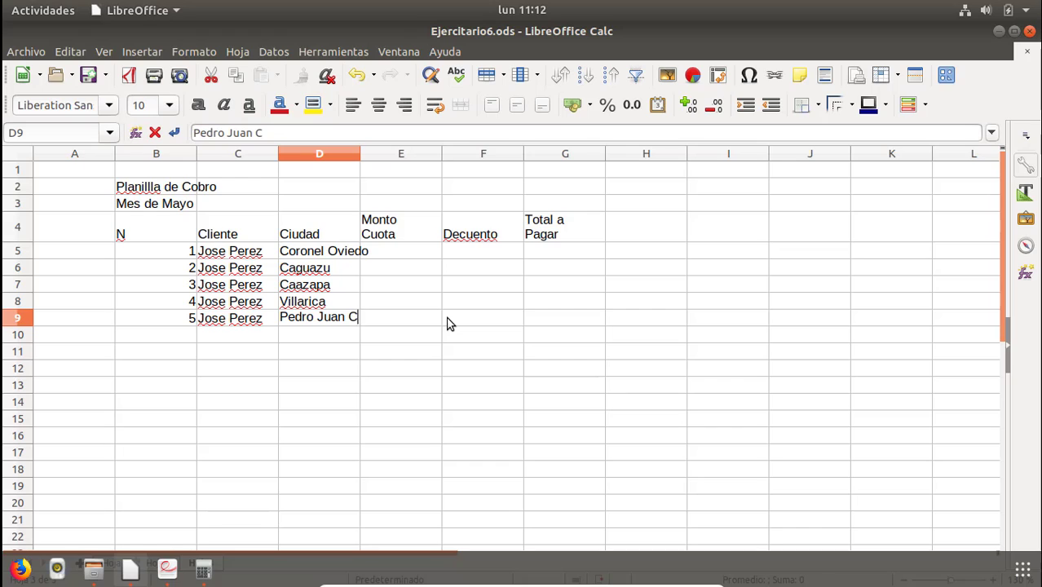
pyautogui.write('aballerp')
pyautogui.press('Return')
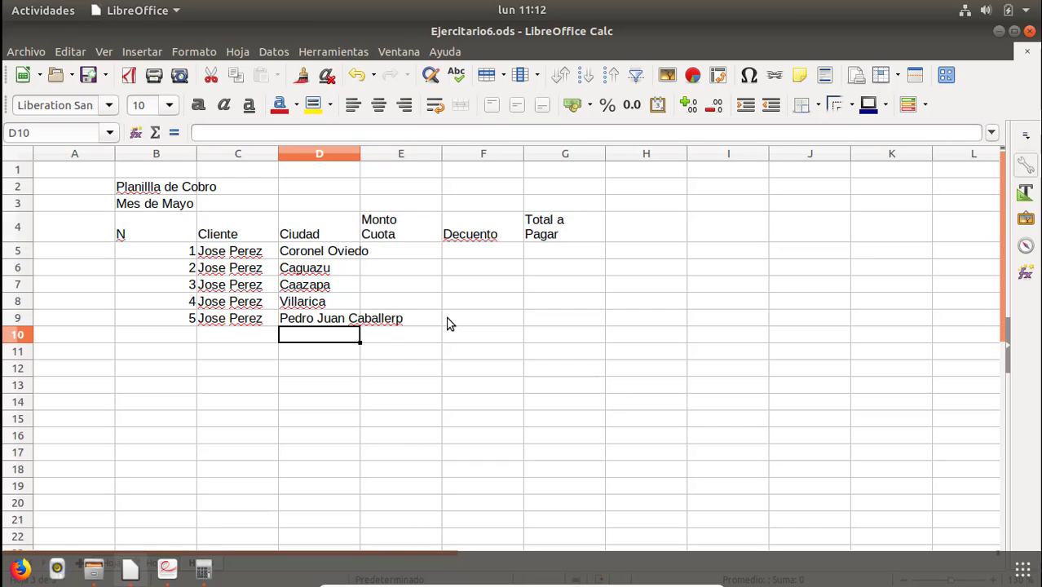
pyautogui.press('Up')
pyautogui.press('F2')
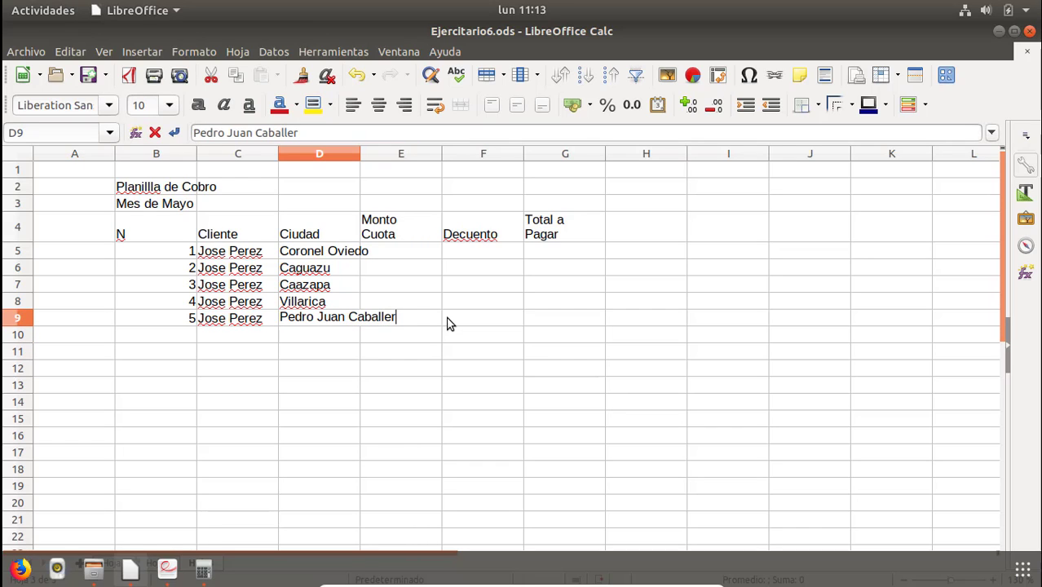
pyautogui.write('o')
pyautogui.press('Return')
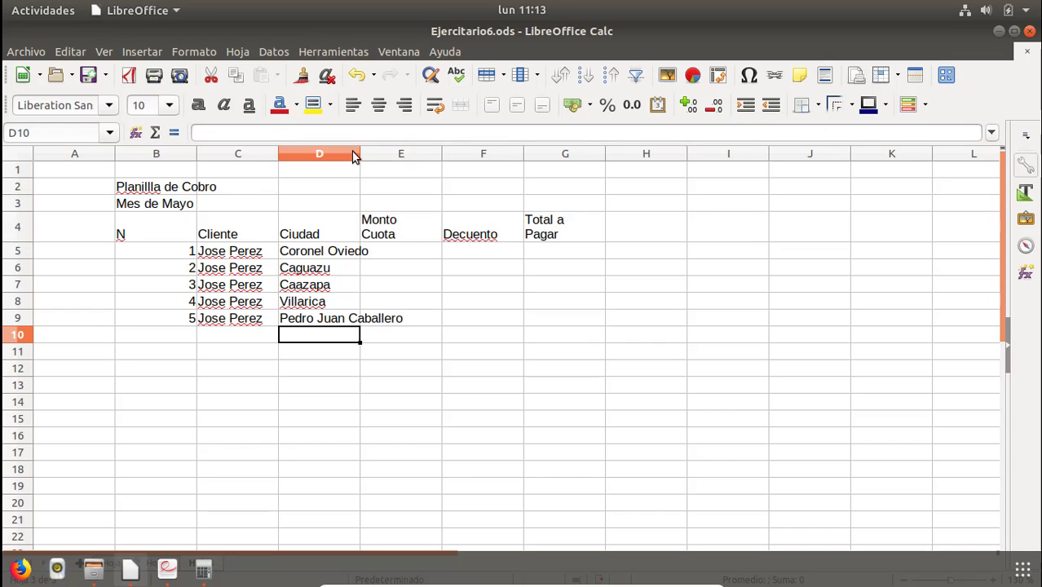
pyautogui.moveTo(360, 156); pyautogui.dragTo(417, 169)
# Enter the Monto Cuota values 150000, 350000 and 620000 in E5:E7.
pyautogui.click(453, 245)
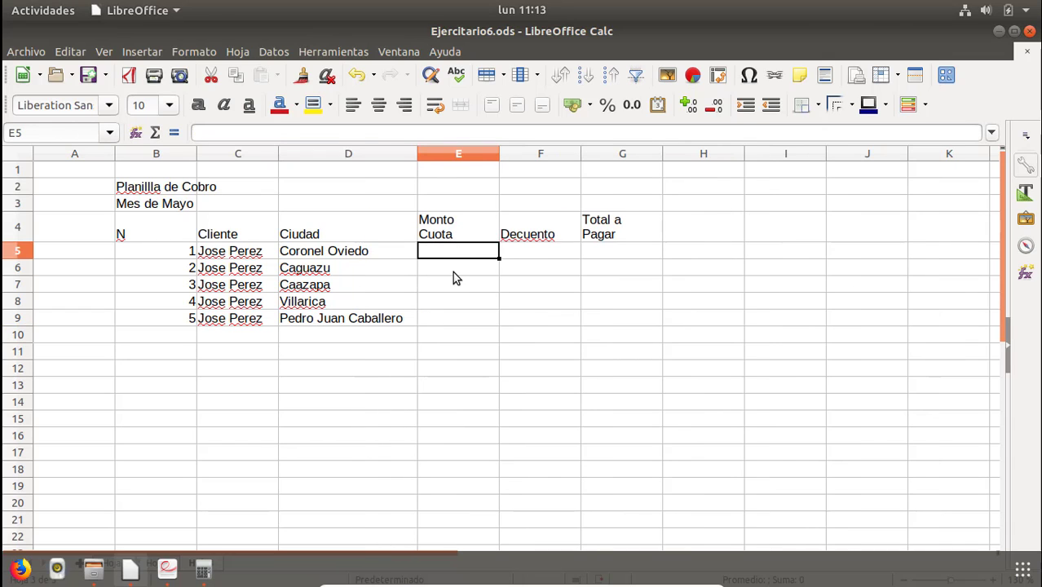
pyautogui.hotkey('alt', 'Tab')
pyautogui.hotkey('alt', 'Tab')
pyautogui.write('150000')
pyautogui.press('Return')
pyautogui.write('350000')
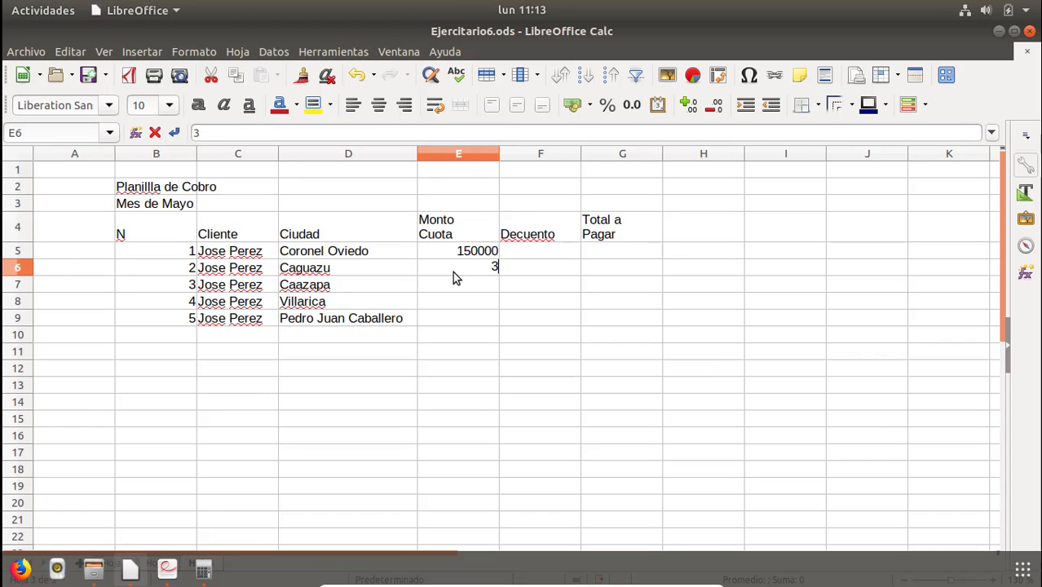
pyautogui.press('Return')
pyautogui.write('350000')
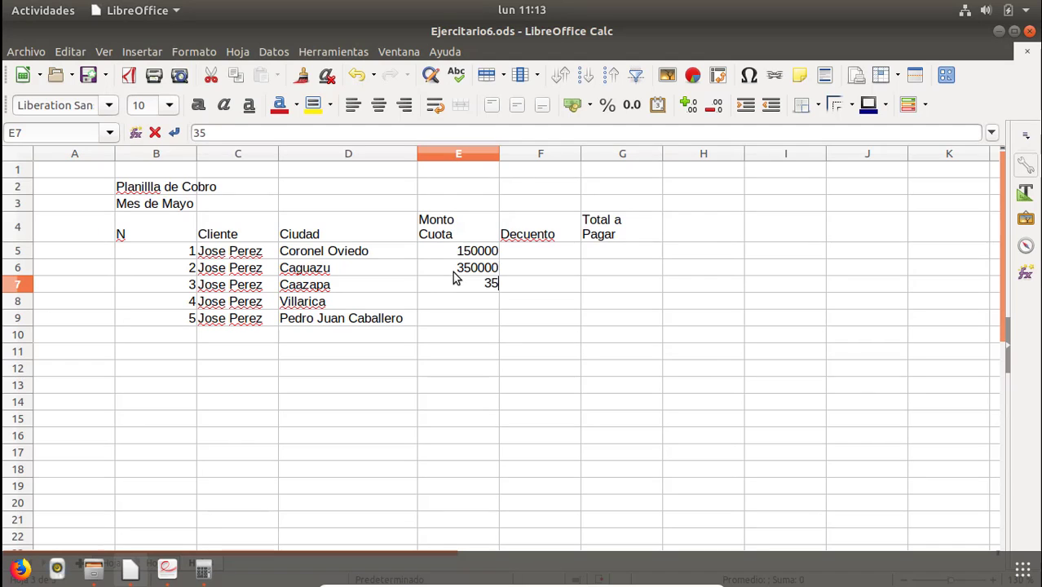
pyautogui.press('BackSpace')
pyautogui.press('BackSpace')
pyautogui.press('BackSpace')
pyautogui.write('620000')
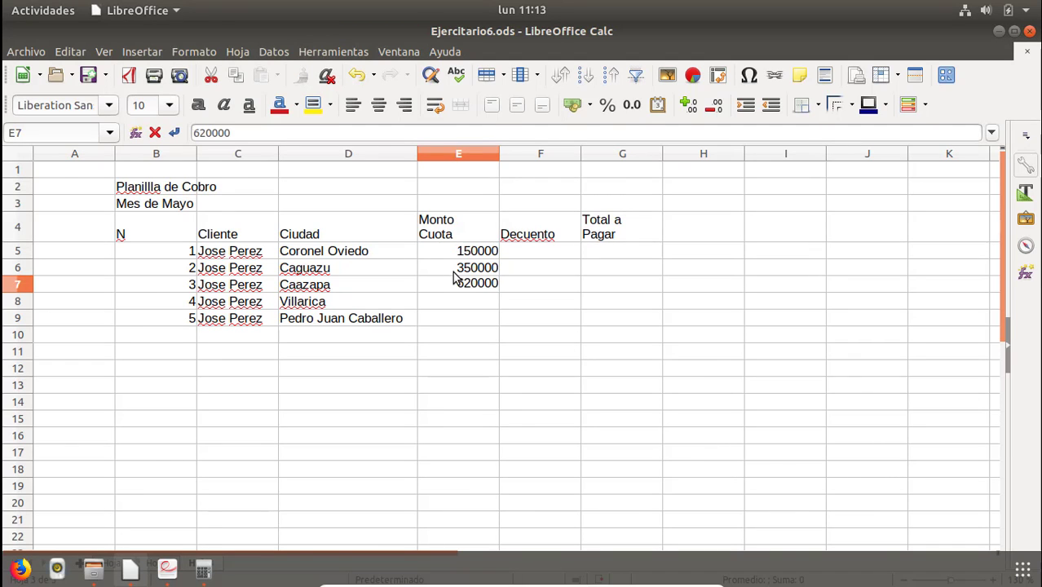
pyautogui.press('Return')
# Enter the Monto Cuota values 350000 and 420000 in E8:E9.
pyautogui.hotkey('alt', 'Tab')
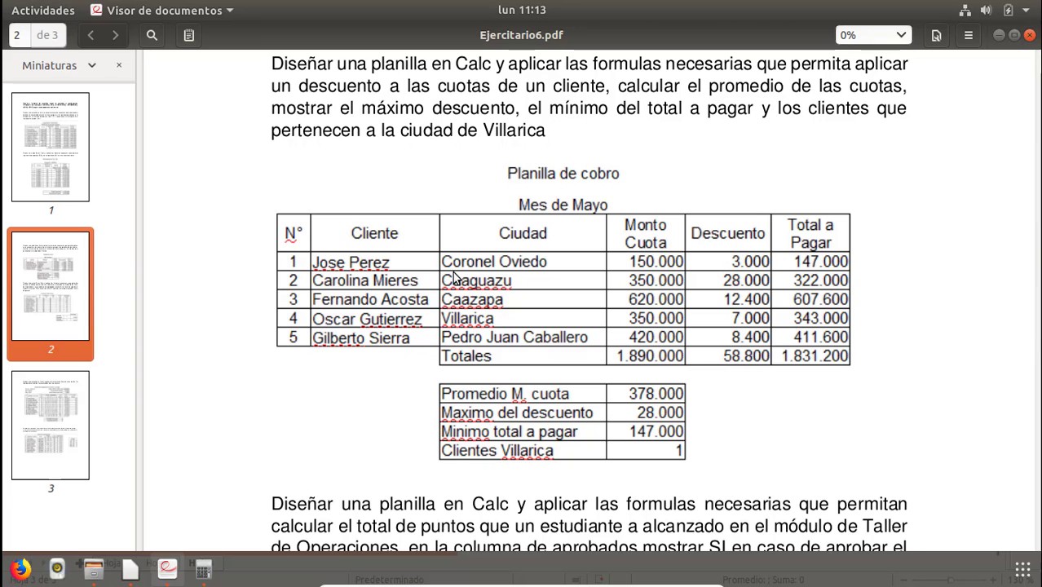
pyautogui.hotkey('alt', 'Tab')
pyautogui.write('350000')
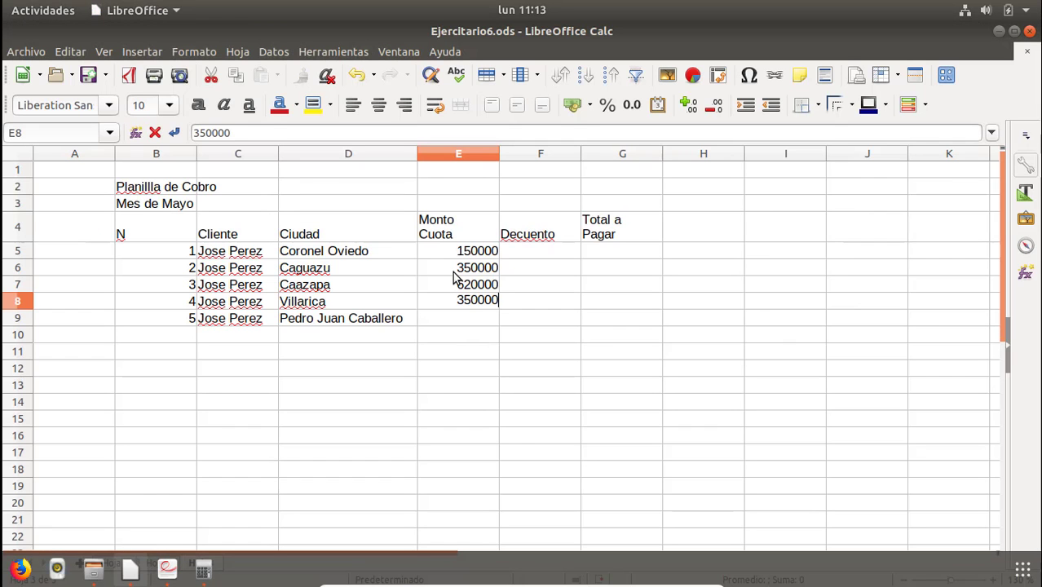
pyautogui.press('Return')
pyautogui.hotkey('alt', 'Tab')
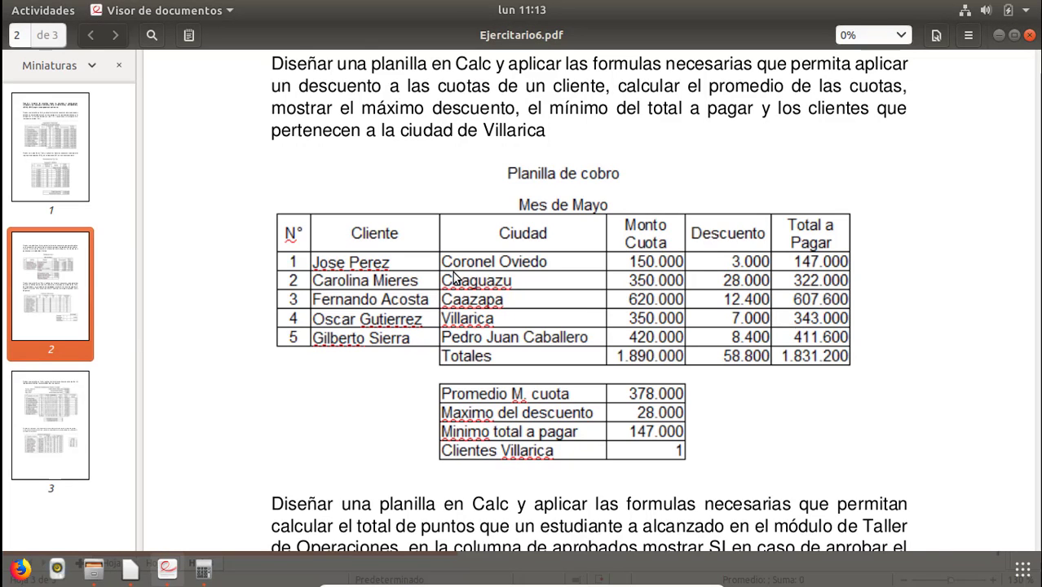
pyautogui.hotkey('alt', 'Tab')
pyautogui.write('420000')
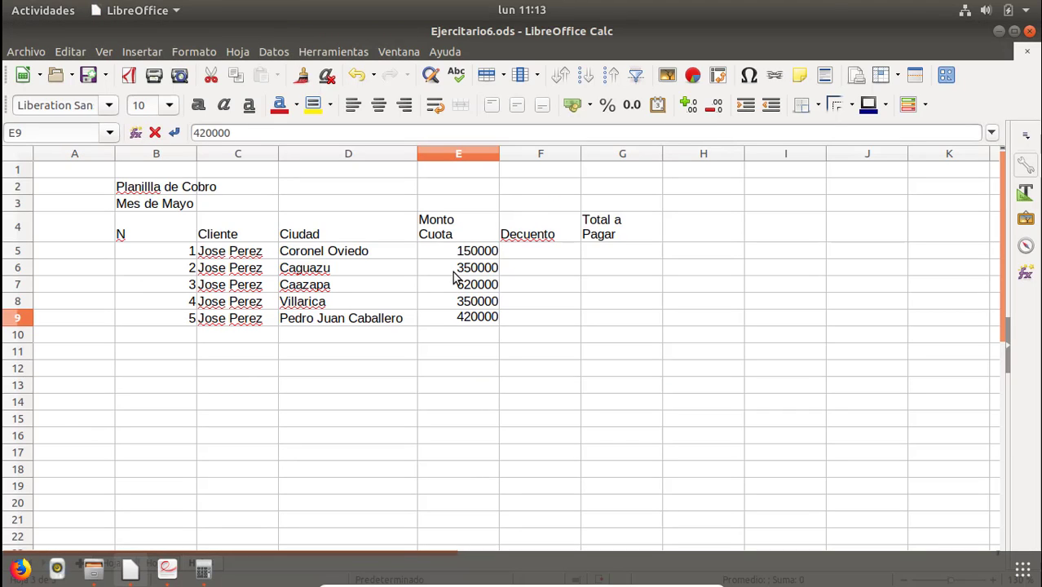
pyautogui.press('Return')
pyautogui.press('Right')
pyautogui.press('Up')
pyautogui.press('Up')
pyautogui.press('Up')
pyautogui.press('Up')
pyautogui.press('Up')
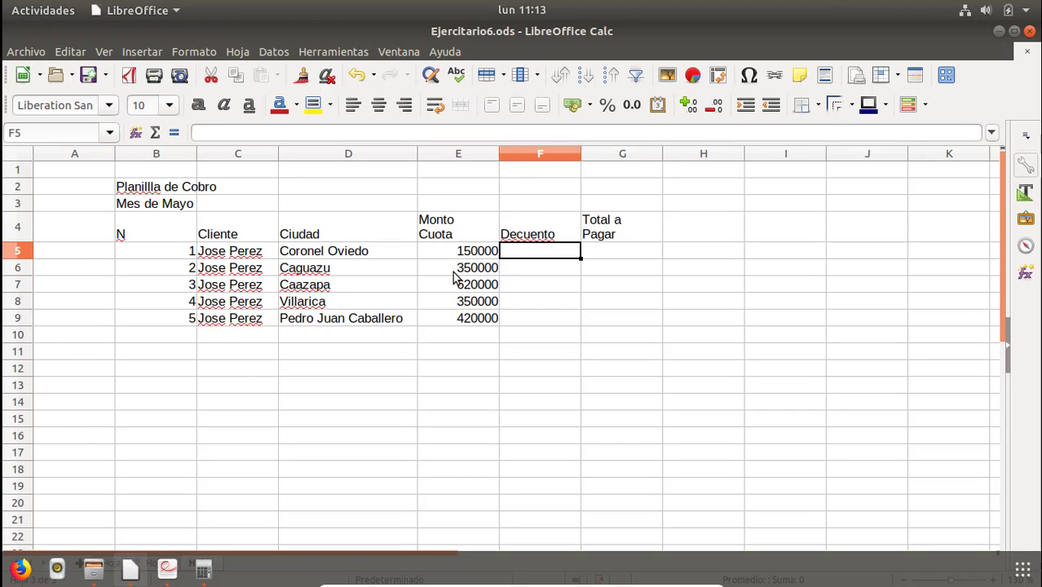
pyautogui.press('Right')
pyautogui.press('Down')
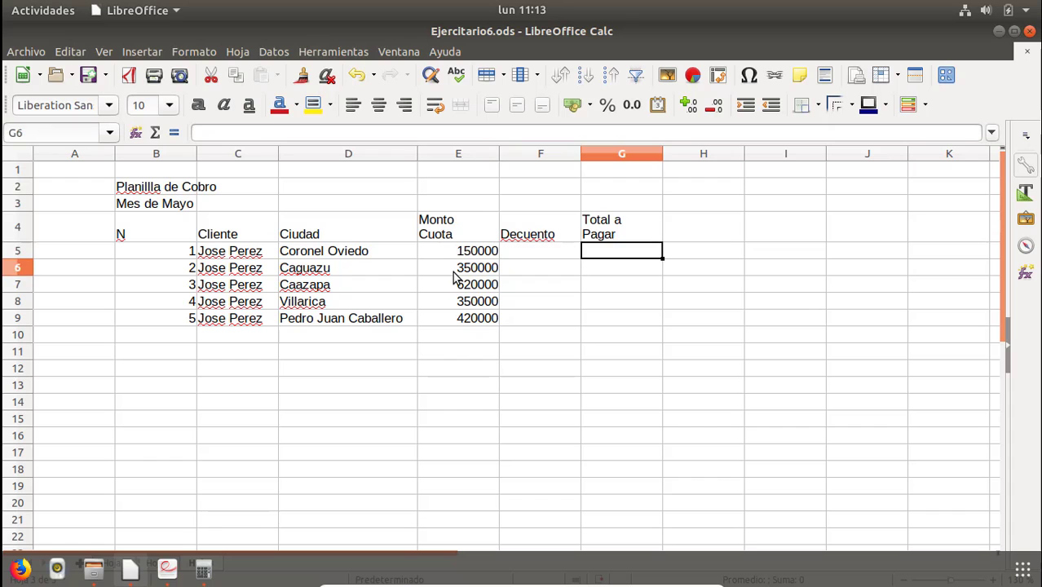
pyautogui.press('Down')
pyautogui.press('Down')
pyautogui.press('Down')
pyautogui.press('Down')
pyautogui.press('Left')
pyautogui.press('Left')
pyautogui.hotkey('alt', 'Tab')
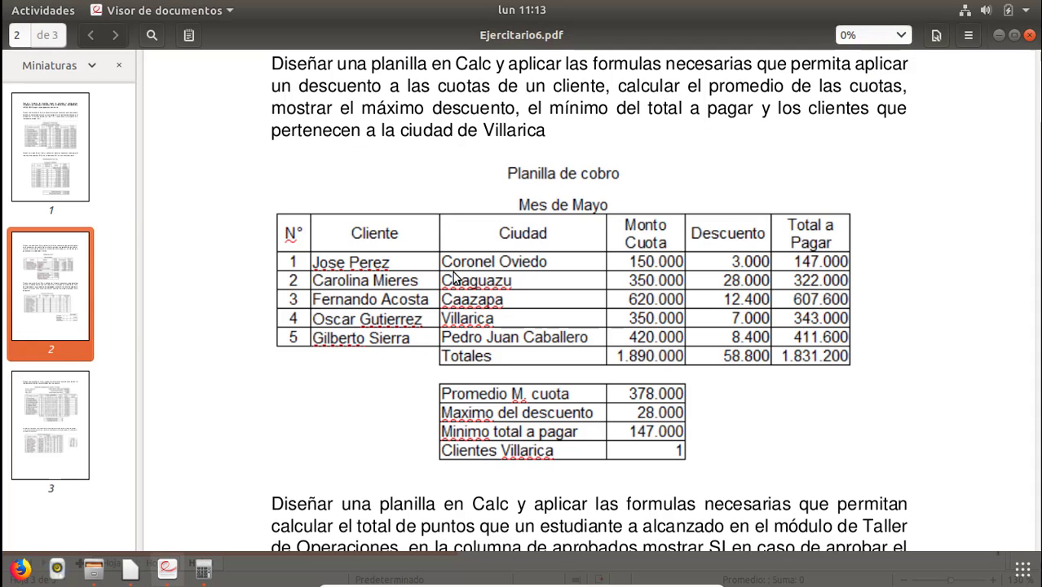
pyautogui.hotkey('alt', 'Tab')
pyautogui.press('Left')
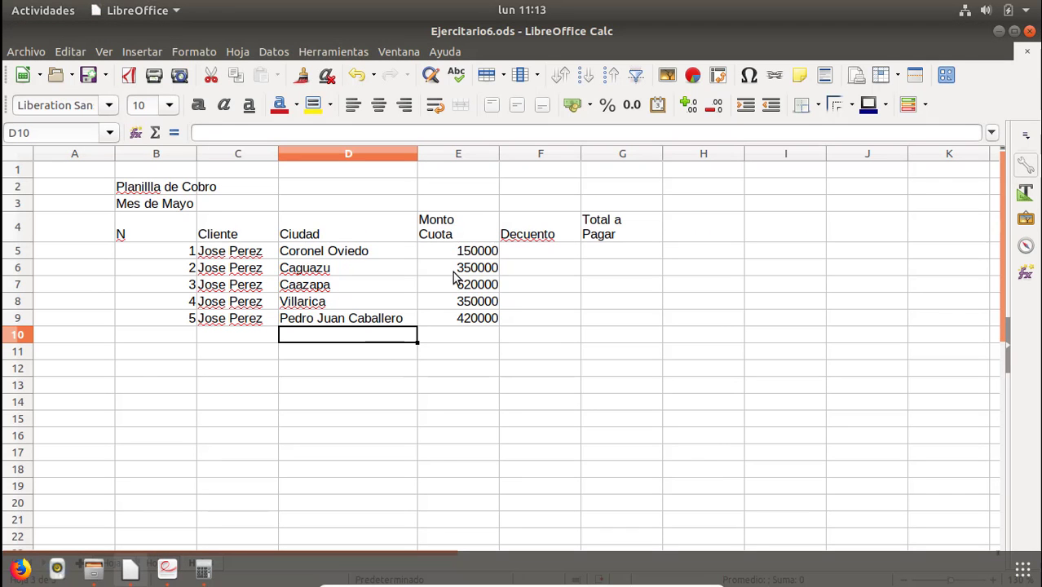
# Enter the label Totales in D10 below the city list.
pyautogui.write('Totales')
pyautogui.press('Return')
pyautogui.press('Return')
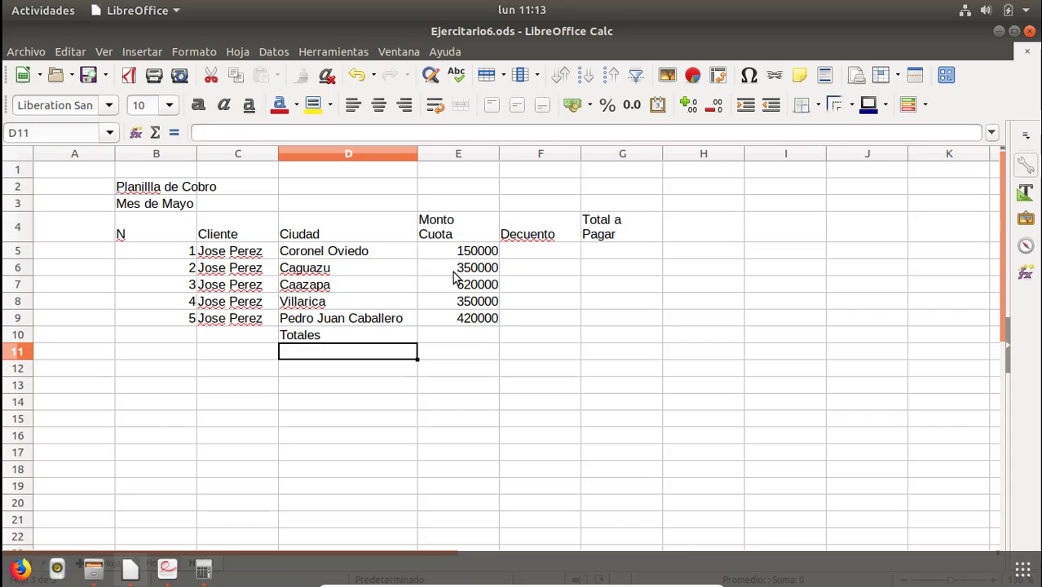
# Enter the label Promedio Maximo Cuota in D12.
pyautogui.hotkey('alt', 'Tab')
pyautogui.hotkey('alt', 'Tab')
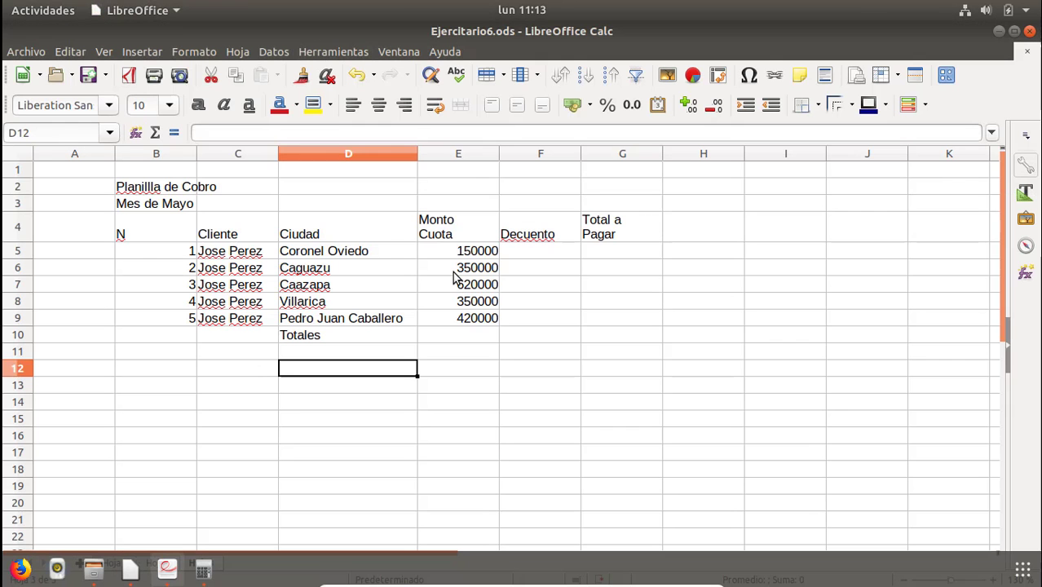
pyautogui.write('Prome')
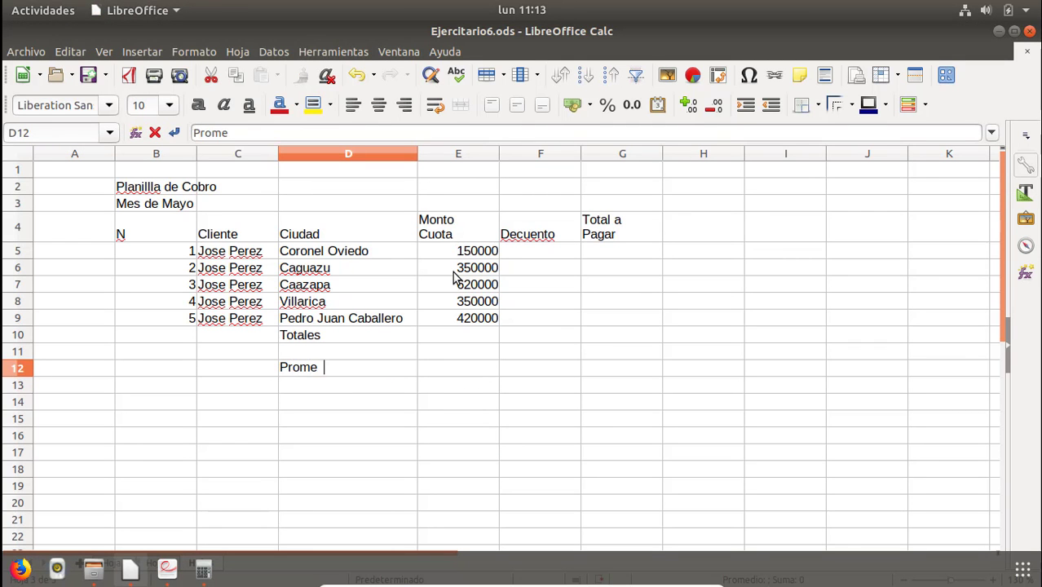
pyautogui.write('dio MA')
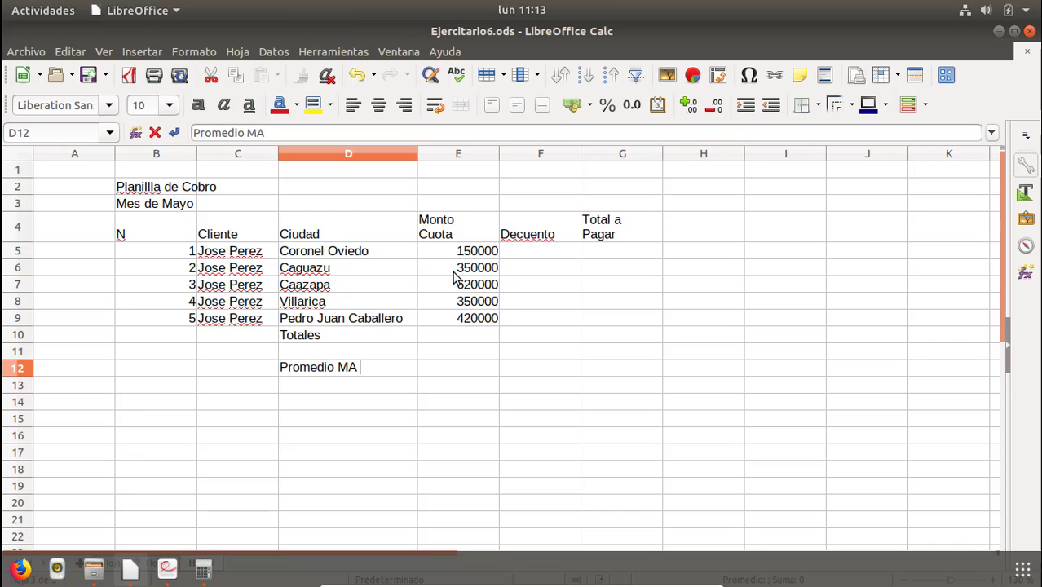
pyautogui.write('aximo Cuota')
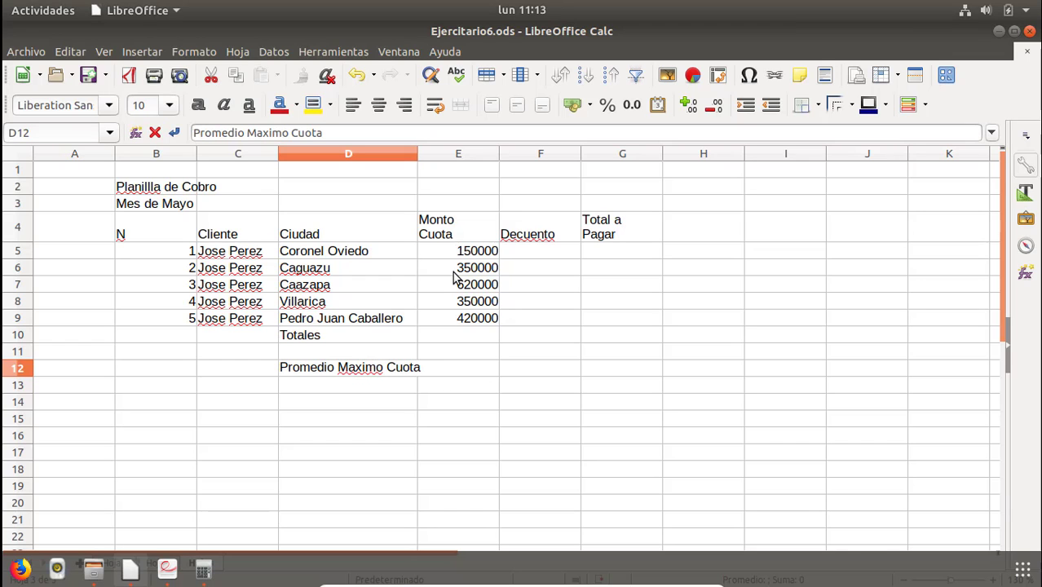
pyautogui.press('Return')
# Correct the D12 label by replacing the word Maximo with Monto, giving Promedio Monto Cuota.
pyautogui.hotkey('alt', 'Tab')
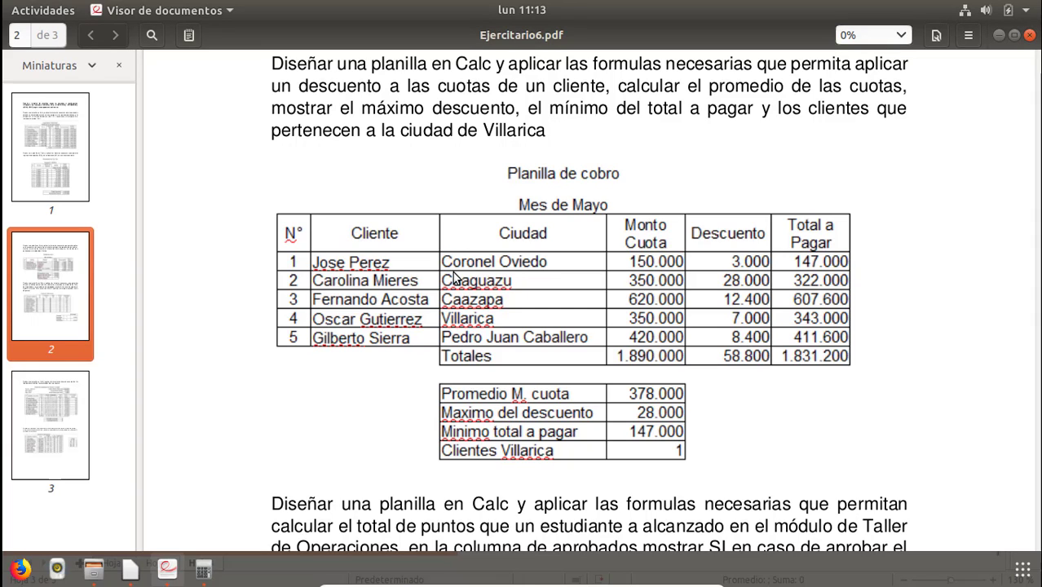
pyautogui.hotkey('alt', 'Tab')
pyautogui.press('Up')
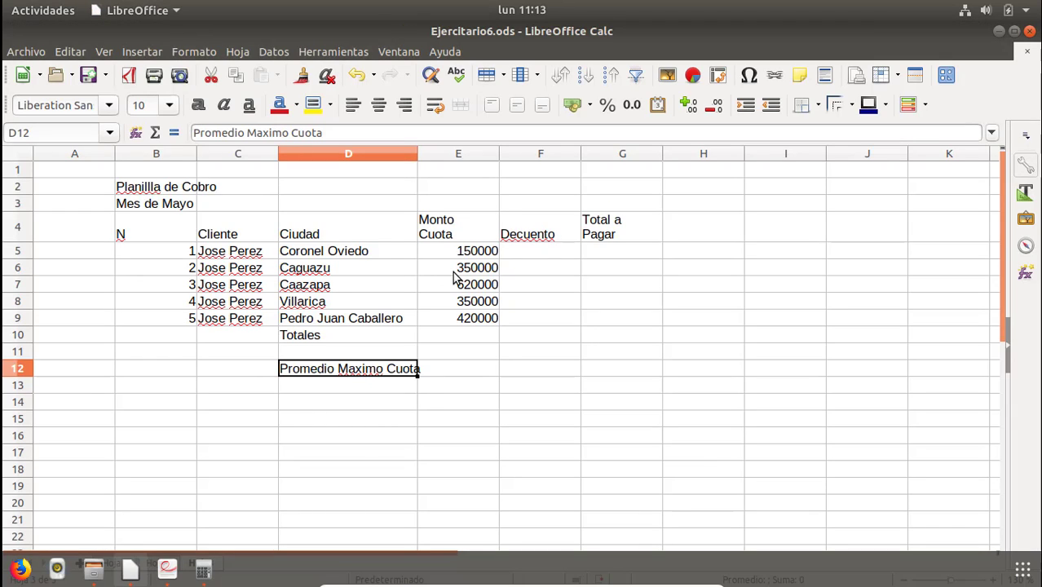
pyautogui.press('F2')
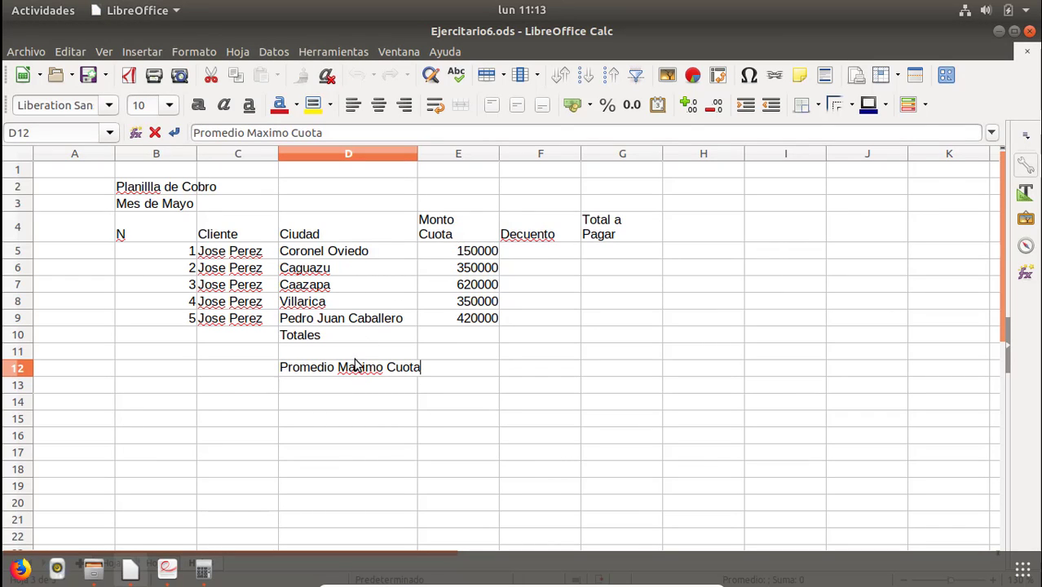
pyautogui.doubleClick(354, 371)
pyautogui.write('Monto')
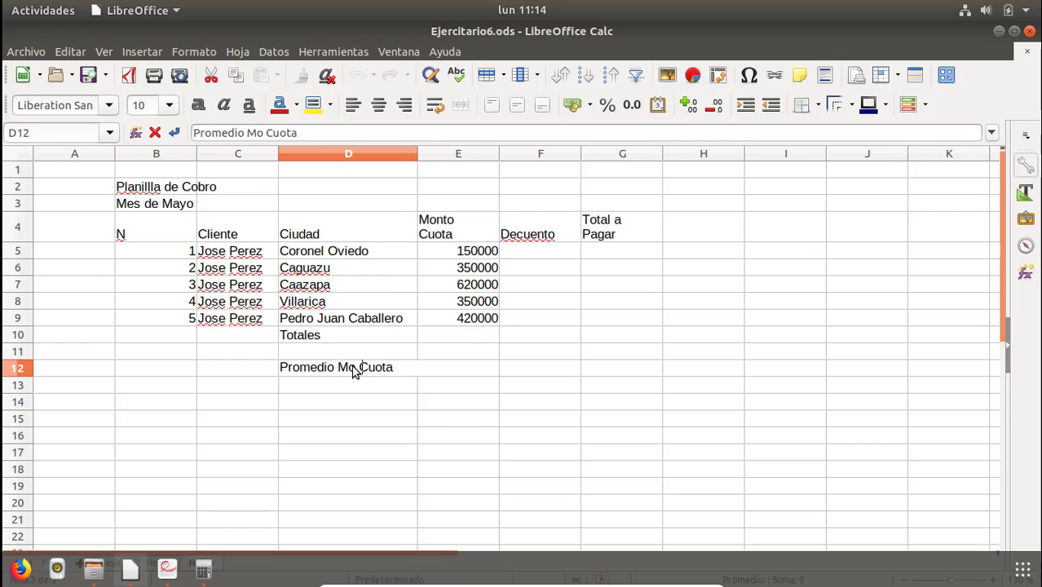
pyautogui.press('Return')
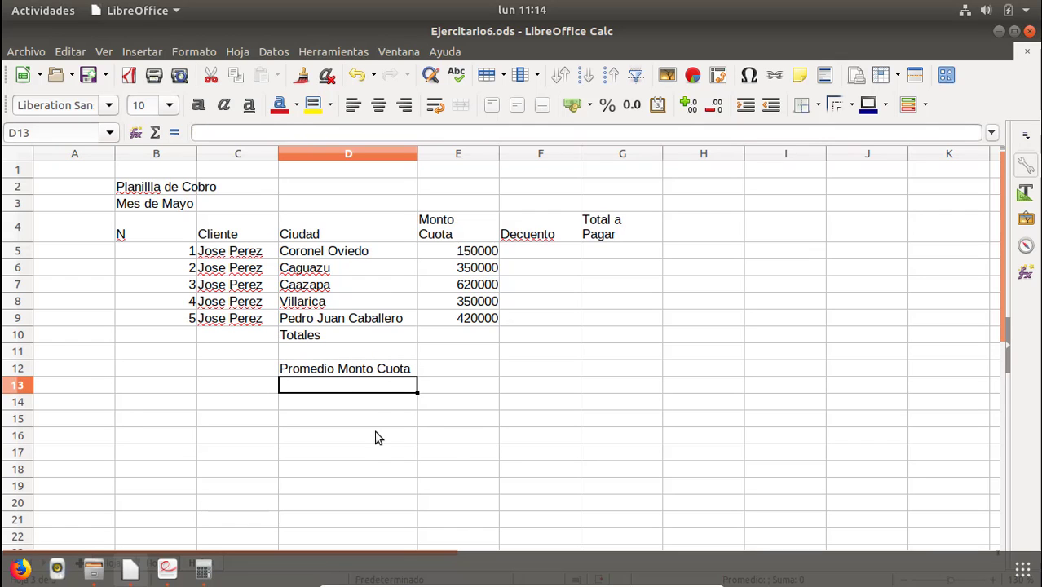
# Enter the label Maximo descuento in D13.
pyautogui.hotkey('alt', 'Tab')
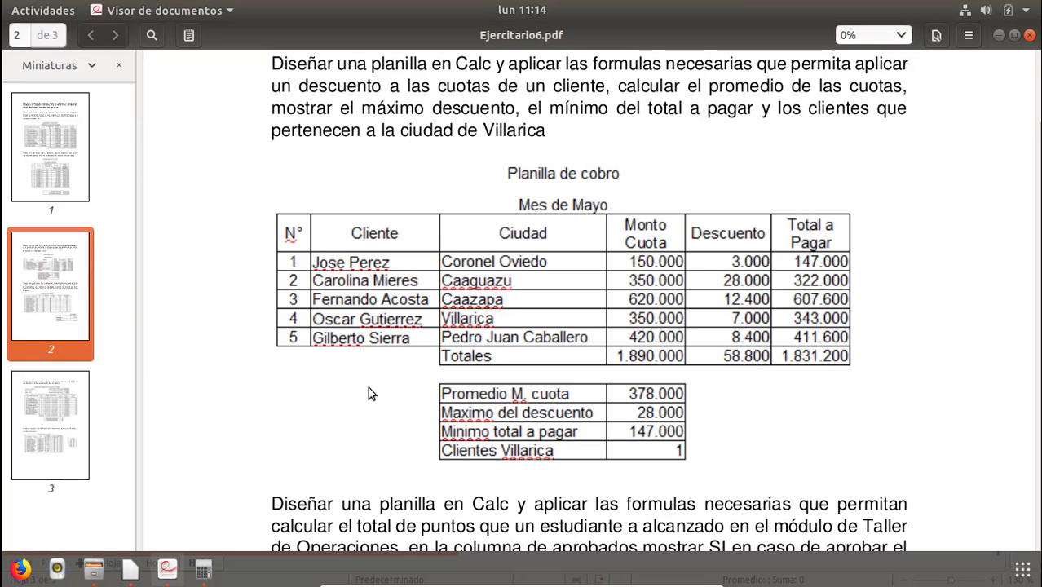
pyautogui.hotkey('alt', 'Tab')
pyautogui.write('Ma')
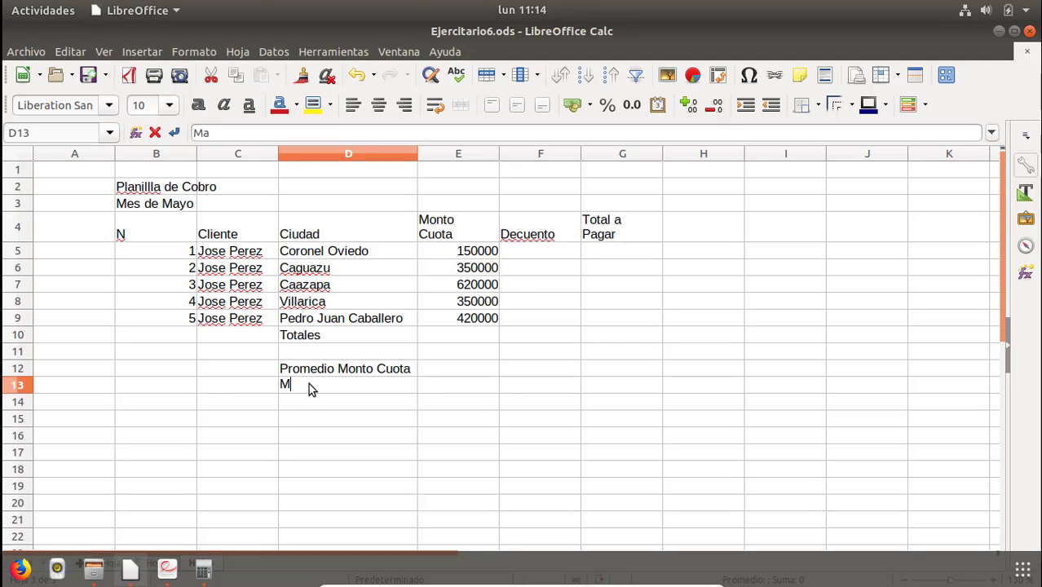
pyautogui.write('ximo')
pyautogui.write('descuento')
pyautogui.press('Return')
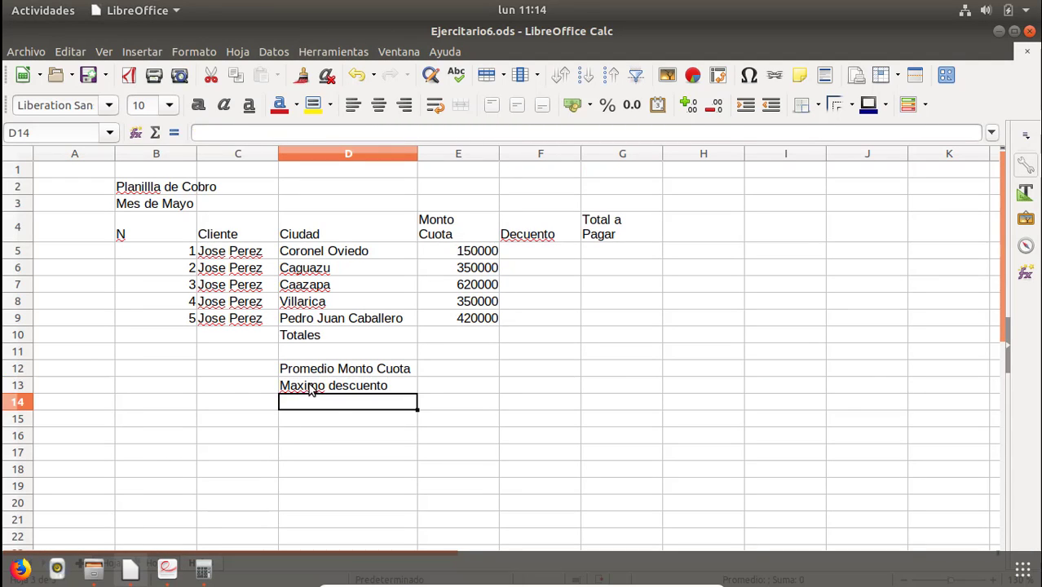
# Enter the label Minimo total a pagar in D14.
pyautogui.hotkey('alt', 'Tab')
pyautogui.hotkey('alt', 'Tab')
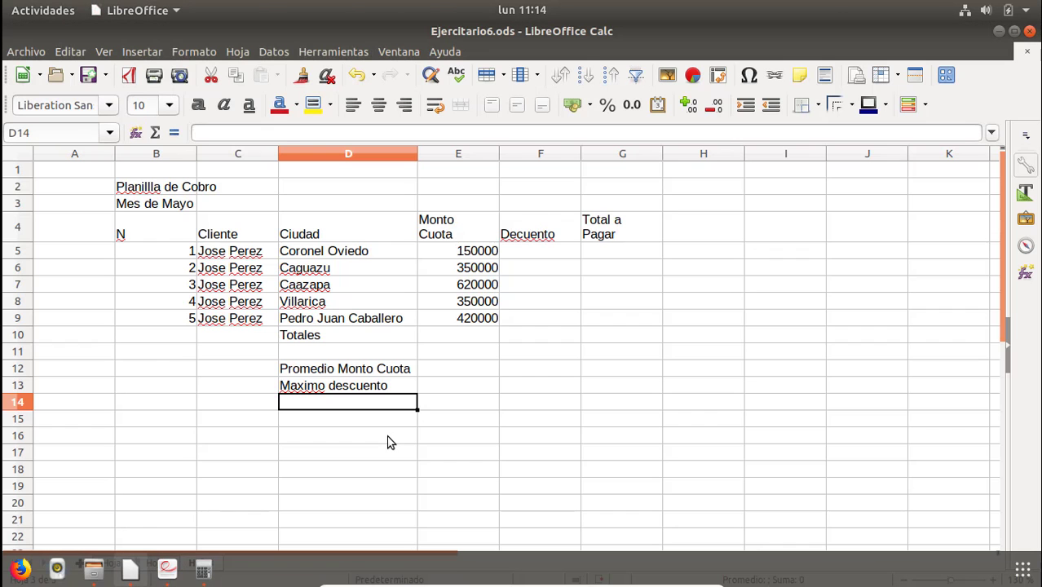
pyautogui.write('Ma')
pyautogui.press('BackSpace')
pyautogui.press('BackSpace')
pyautogui.write('o')
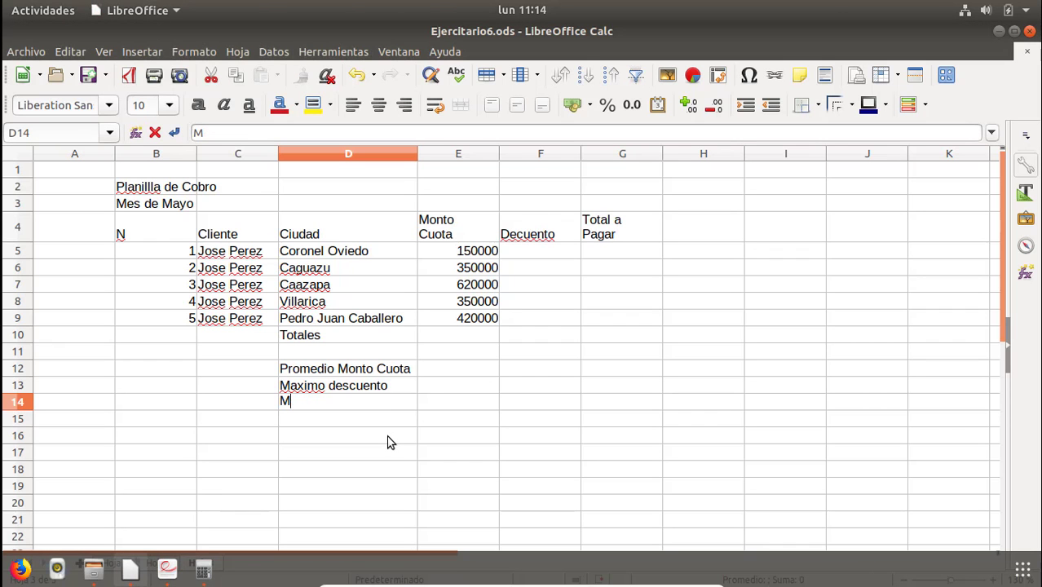
pyautogui.write('nimo tota')
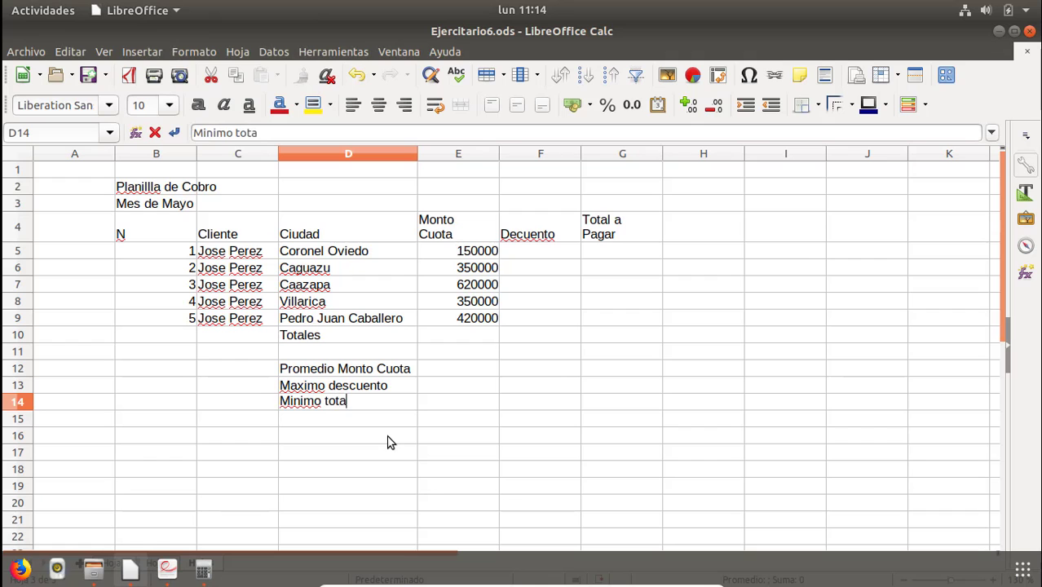
pyautogui.write('l a pagar')
pyautogui.press('Return')
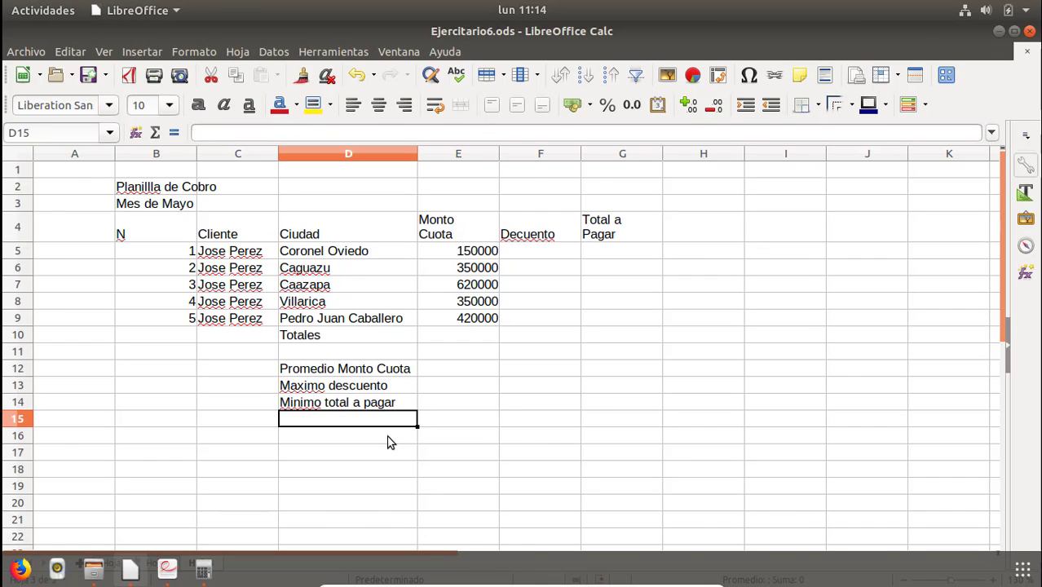
# Start entering the Cliente label for the Villarica count in D15.
pyautogui.hotkey('alt', 'Tab')
pyautogui.hotkey('alt', 'Tab')
# Finish entering the label Clientes de Villarica in D15.
pyautogui.write('Cliente')
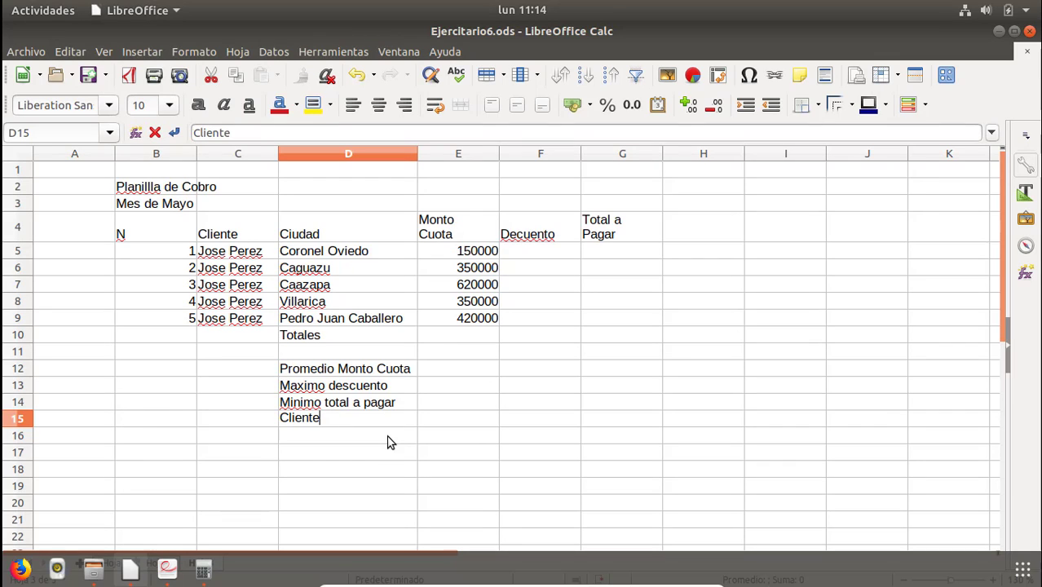
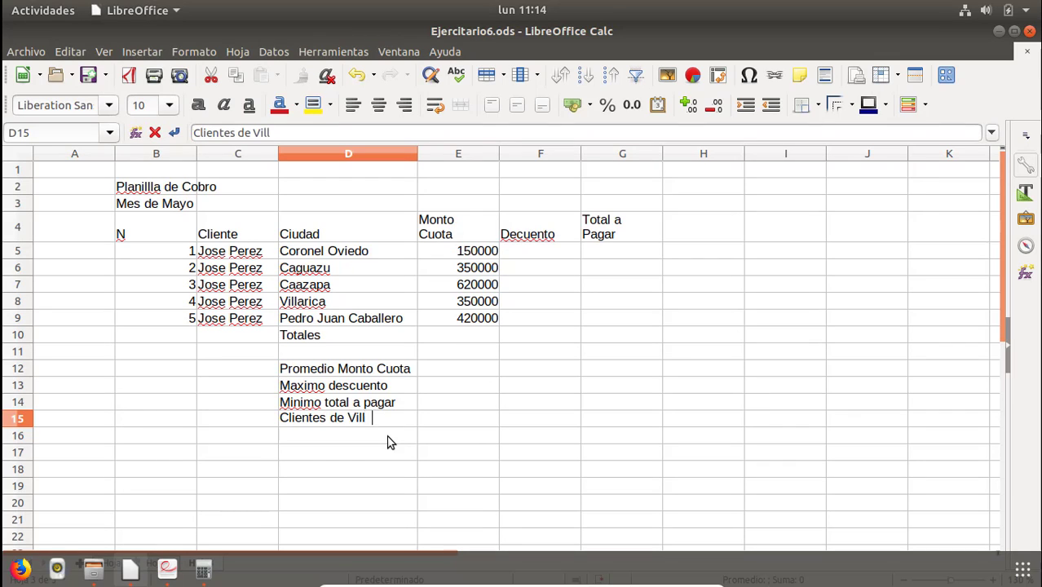
# Finish entering the label Clientes de Villarica in D15.
pyautogui.write('s de Villarica')
pyautogui.press('Return')
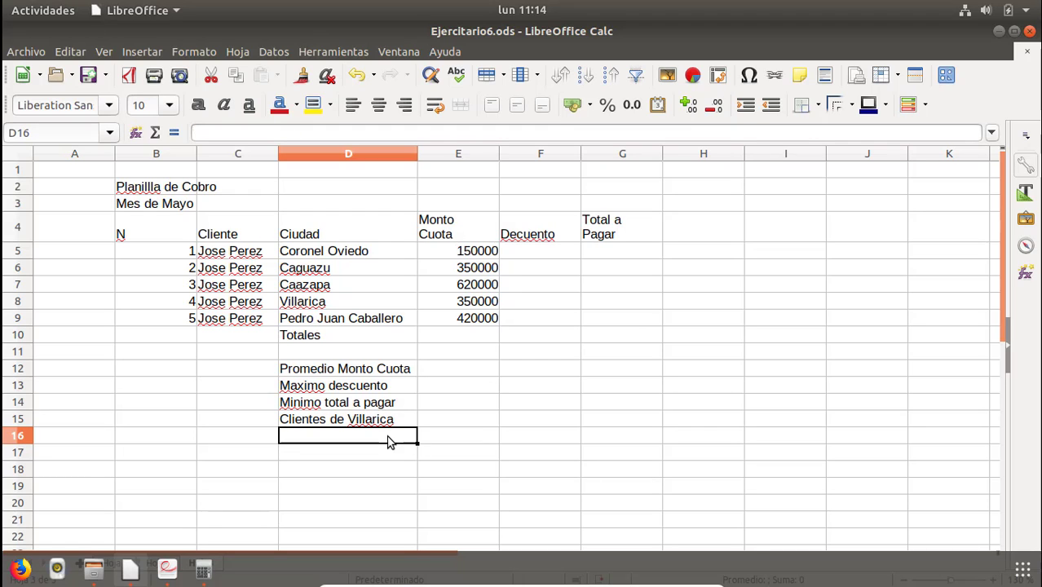
# Apply all borders to the summary block D12:E15.
pyautogui.moveTo(341, 367); pyautogui.dragTo(439, 425)
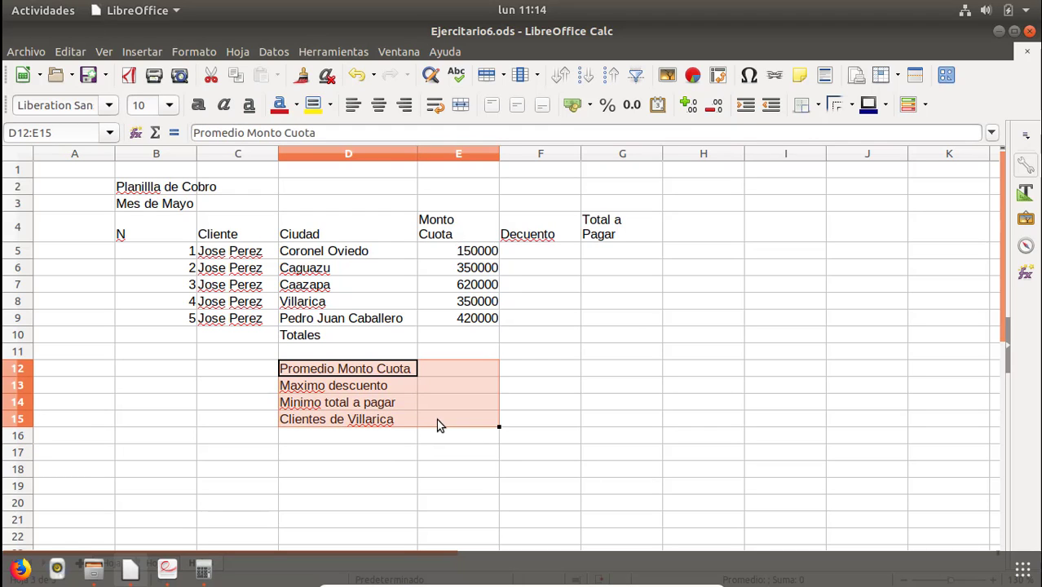
pyautogui.click(803, 106)
pyautogui.click(863, 184)
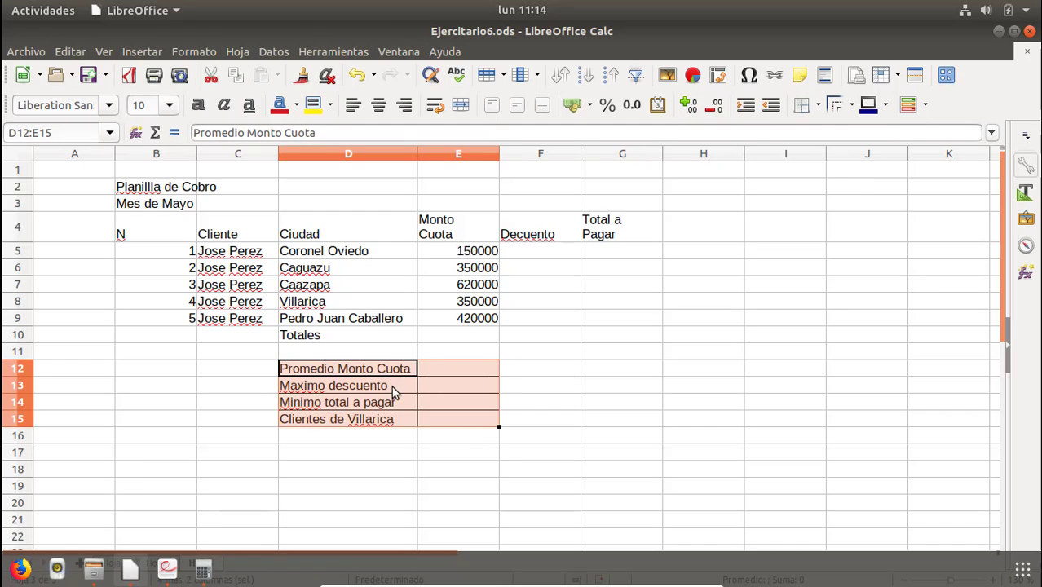
# Right-align the summary labels in D12:D15.
pyautogui.moveTo(349, 371); pyautogui.dragTo(360, 424)
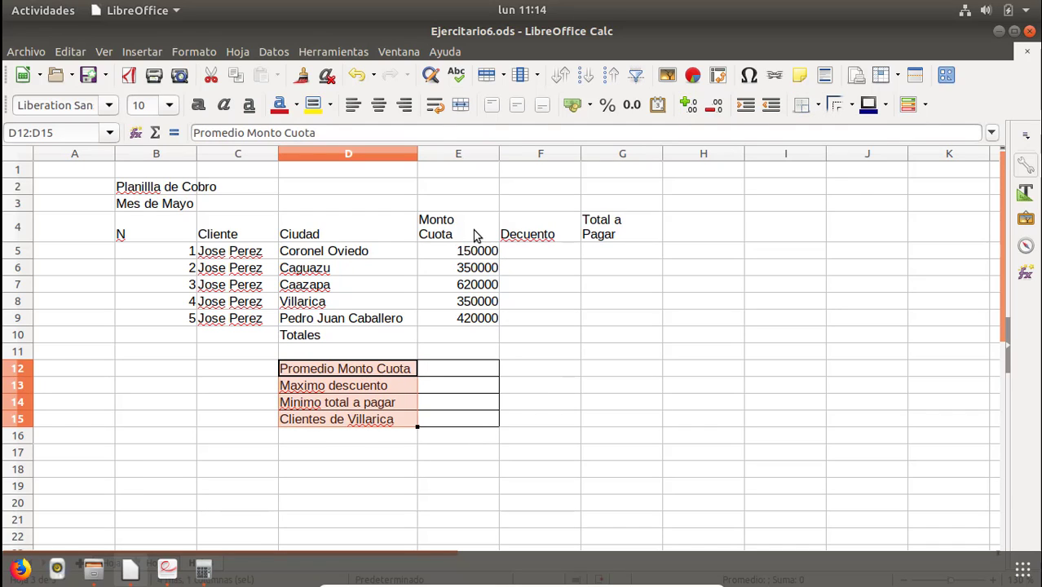
pyautogui.click(405, 104)
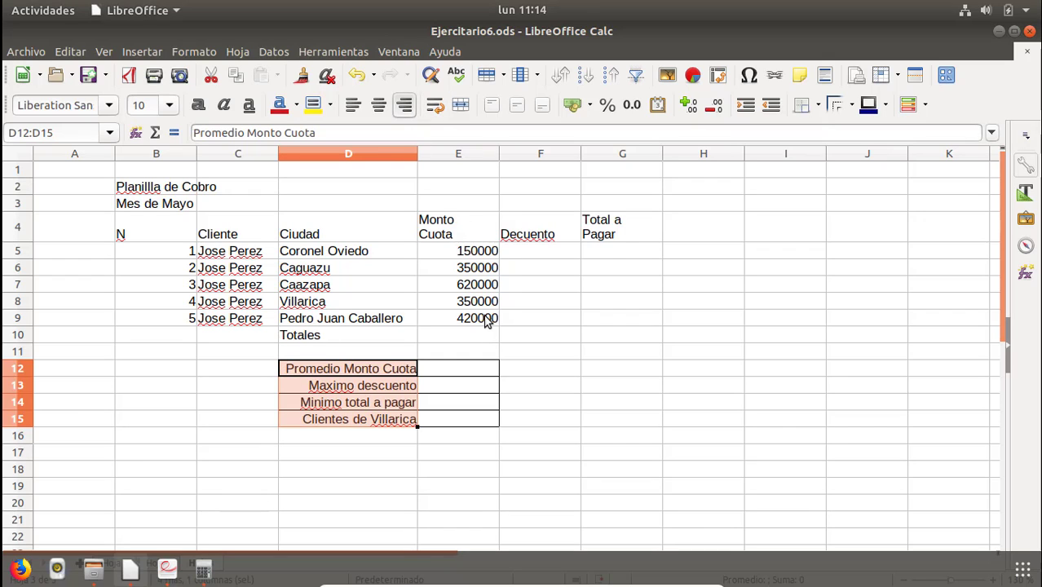
# Format E5:G9 as numbers with thousands separators and no decimal places.
pyautogui.moveTo(485, 314); pyautogui.dragTo(595, 319)
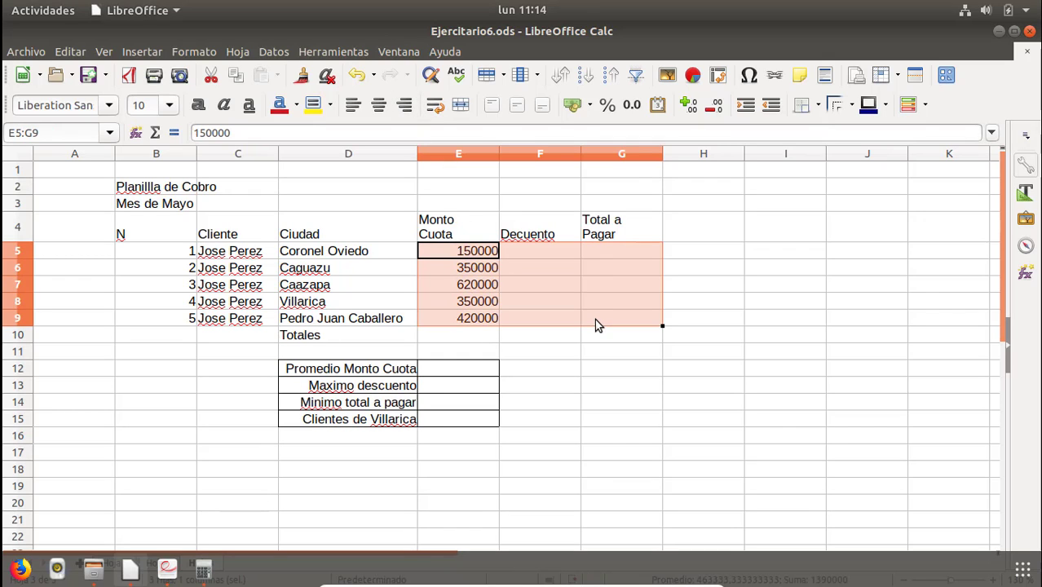
pyautogui.click(636, 107)
pyautogui.click(713, 105)
pyautogui.click(713, 106)
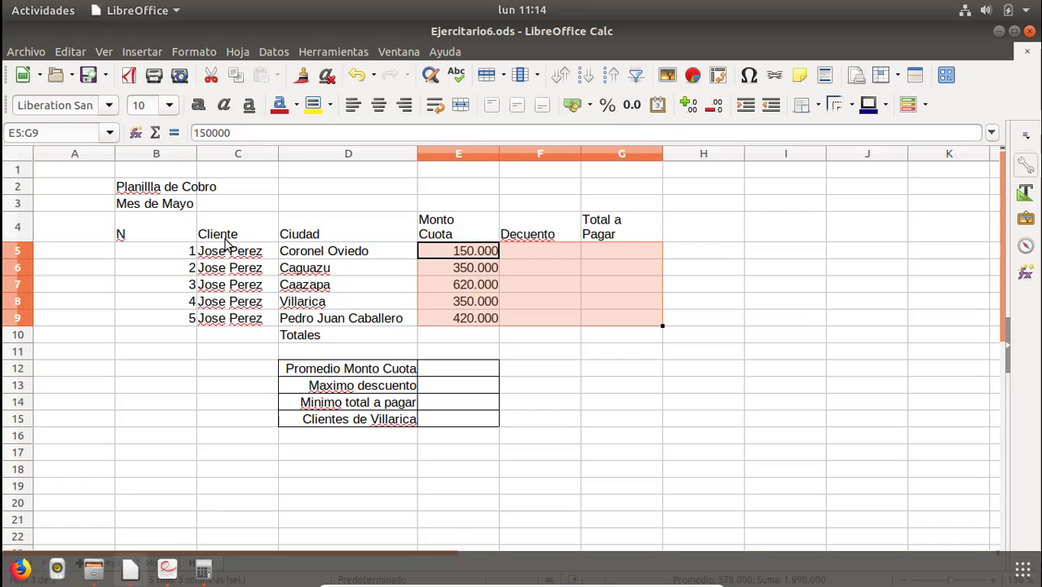
# Center the column headers in B4:G4.
pyautogui.moveTo(178, 234); pyautogui.dragTo(596, 240)
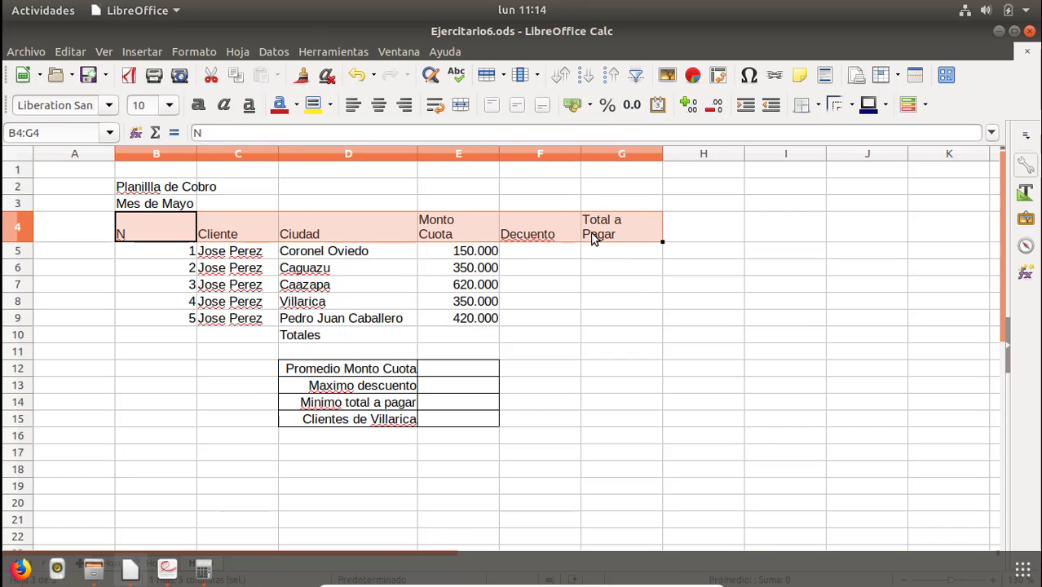
pyautogui.click(380, 105)
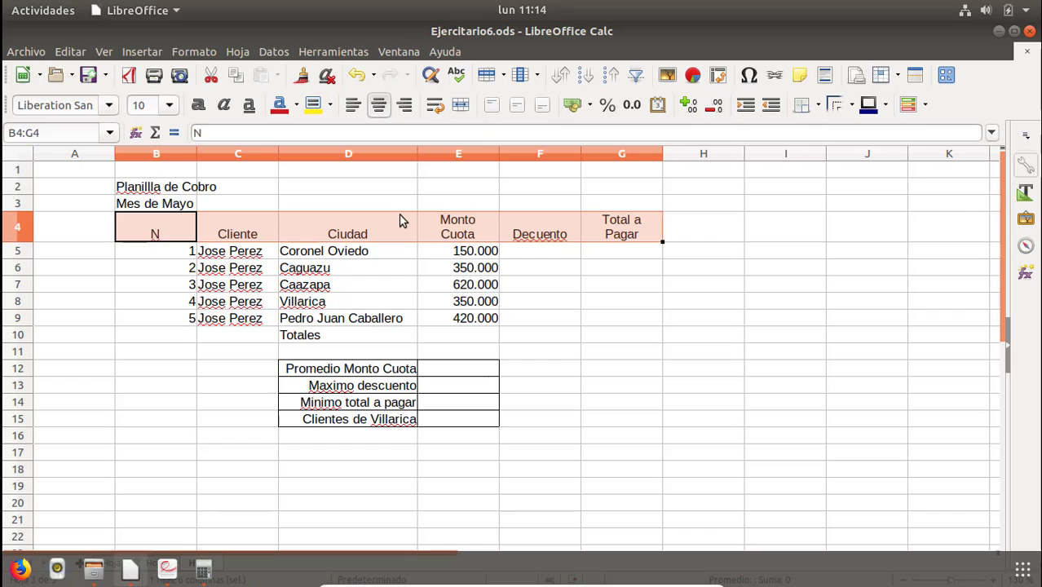
pyautogui.click(147, 254)
pyautogui.moveTo(196, 152); pyautogui.dragTo(150, 168)
pyautogui.click(153, 158)
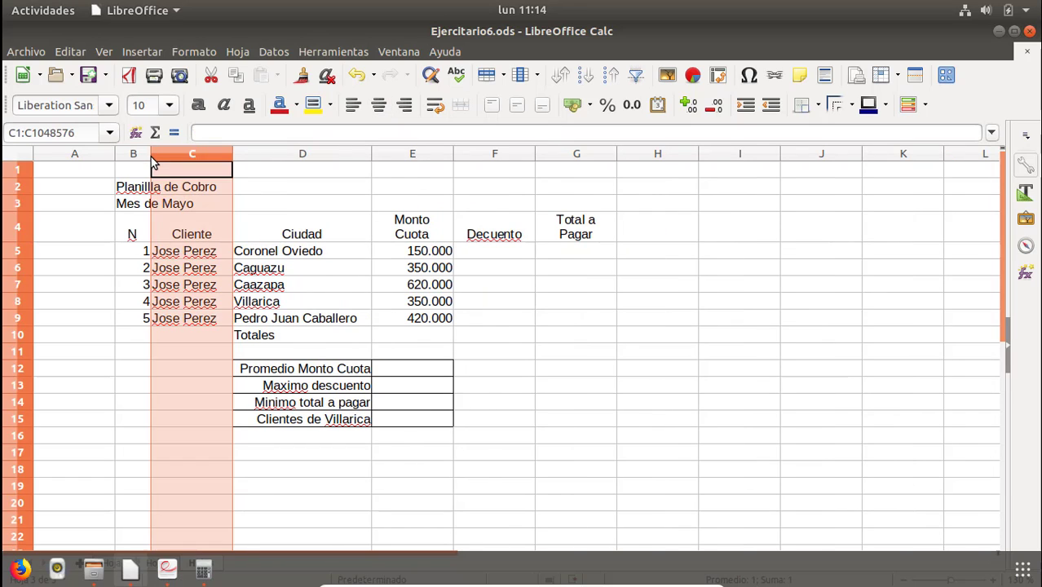
pyautogui.hotkey('ctrl', 'z')
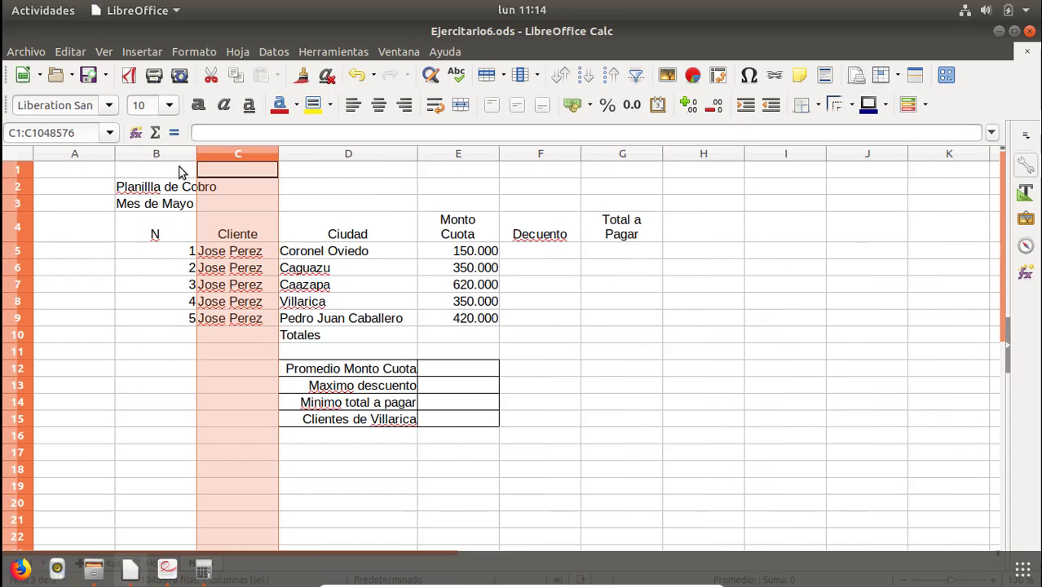
# Narrow column B to fit the row numbers.
pyautogui.click(181, 170)
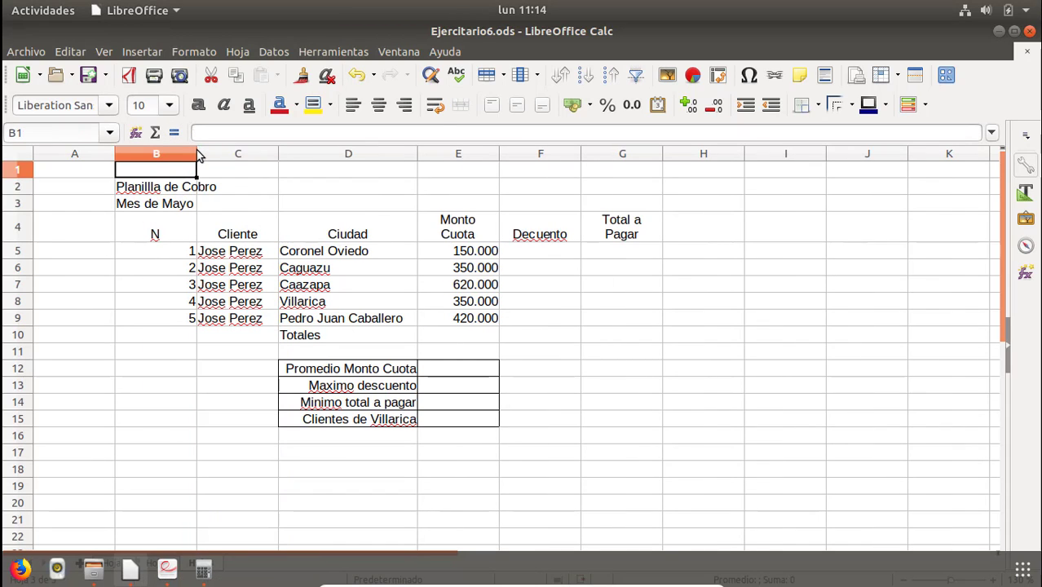
pyautogui.moveTo(198, 155); pyautogui.dragTo(137, 164)
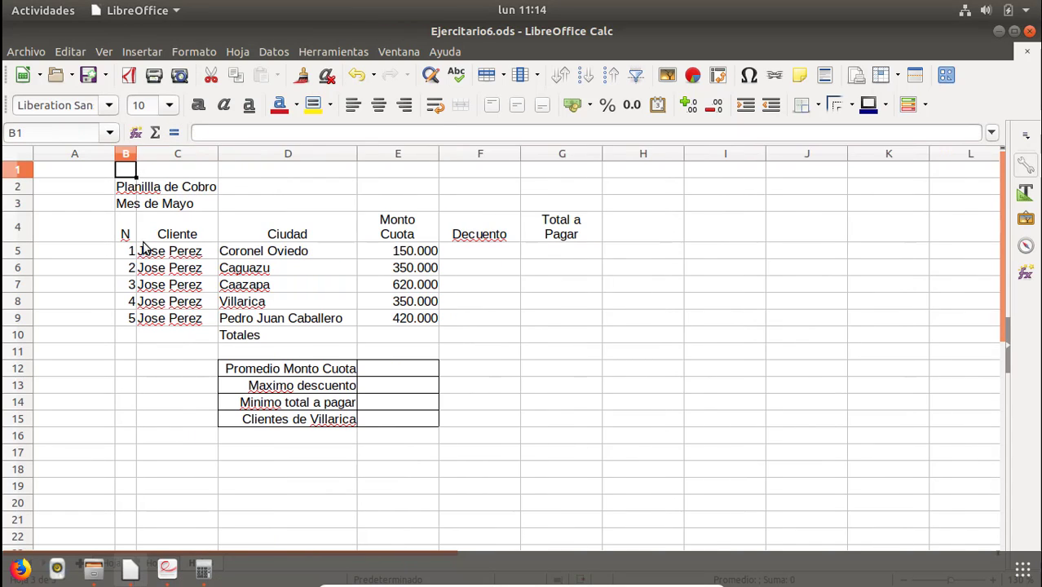
# Center the row numbers in B5:B9.
pyautogui.moveTo(133, 253); pyautogui.dragTo(135, 324)
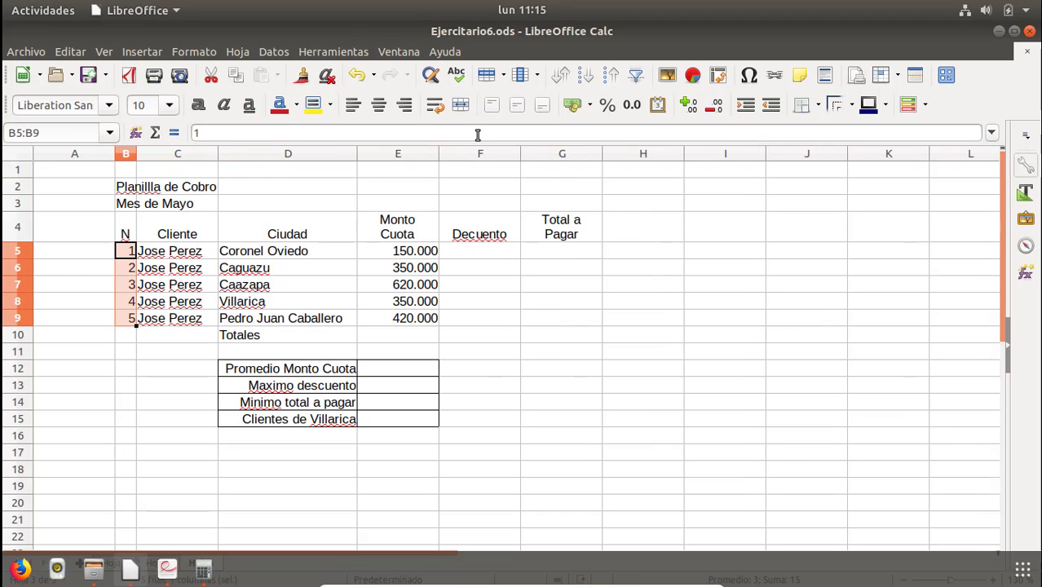
pyautogui.click(378, 104)
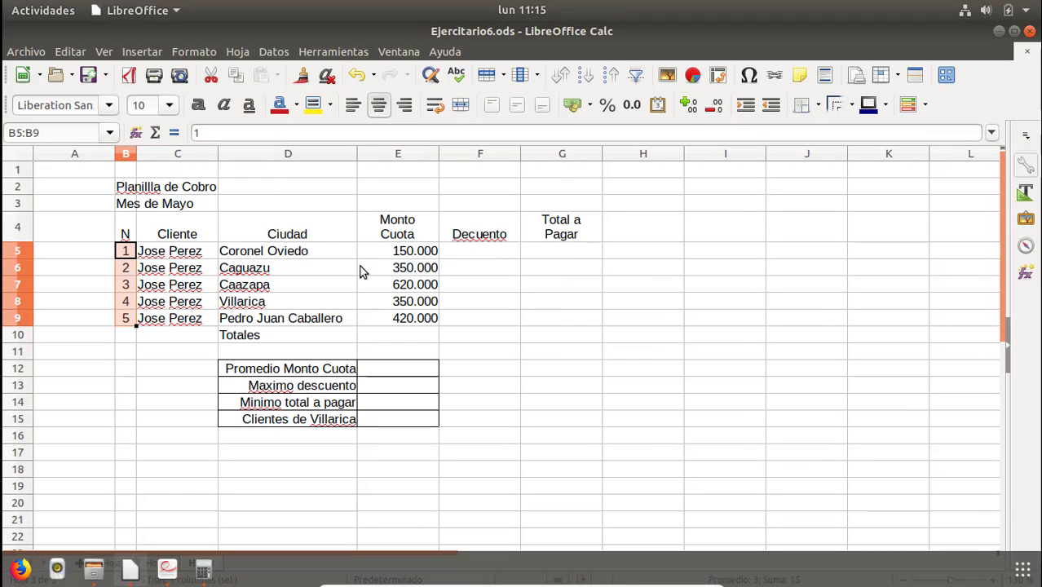
# Merge and center the Mes de Mayo subtitle across B3:G3.
pyautogui.click(125, 205)
pyautogui.keyDown('shift'); pyautogui.click(558, 204); pyautogui.keyUp('shift')
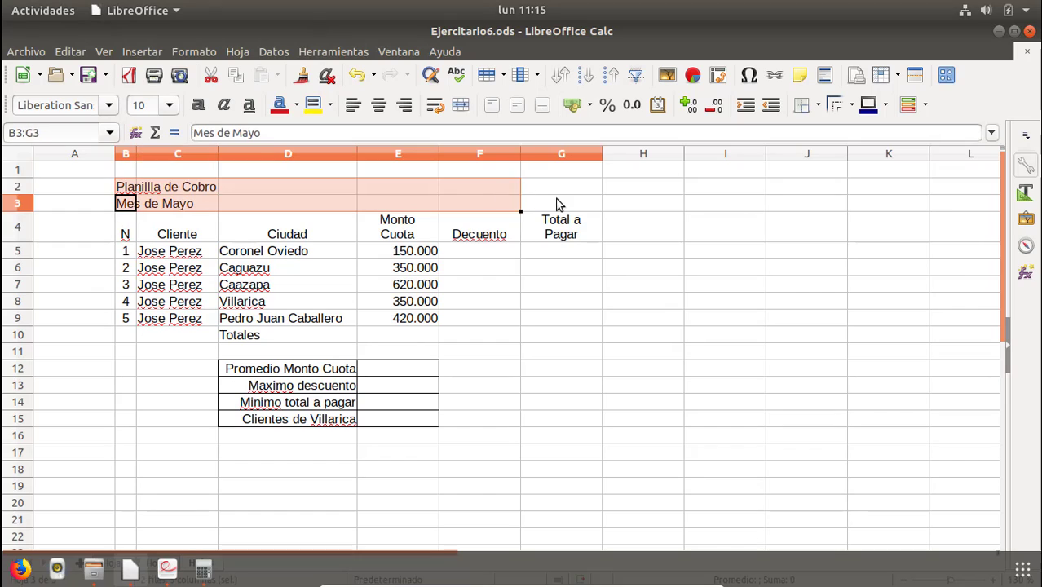
pyautogui.click(460, 104)
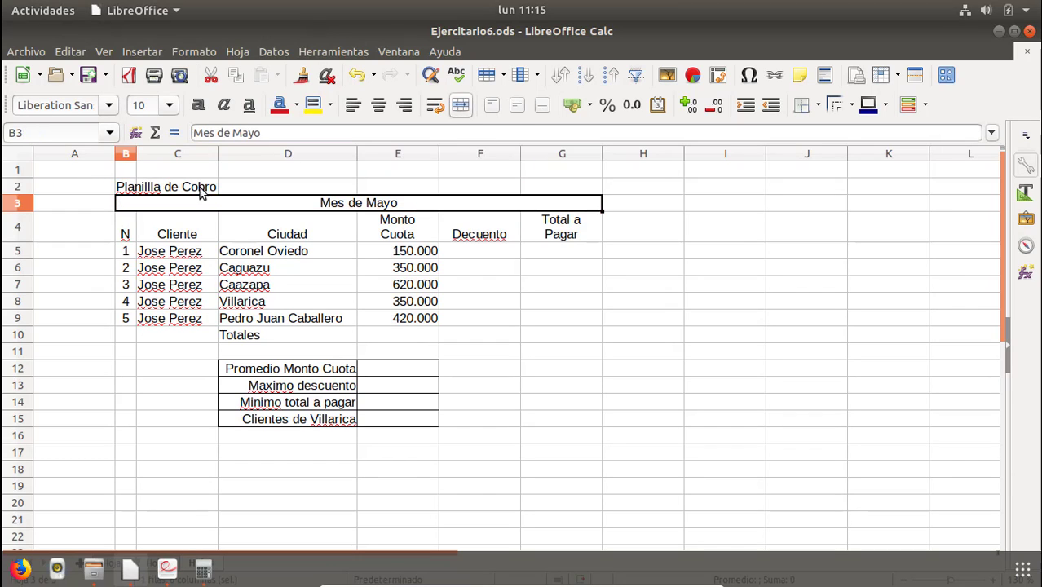
pyautogui.click(136, 188)
pyautogui.moveTo(282, 182); pyautogui.dragTo(539, 194)
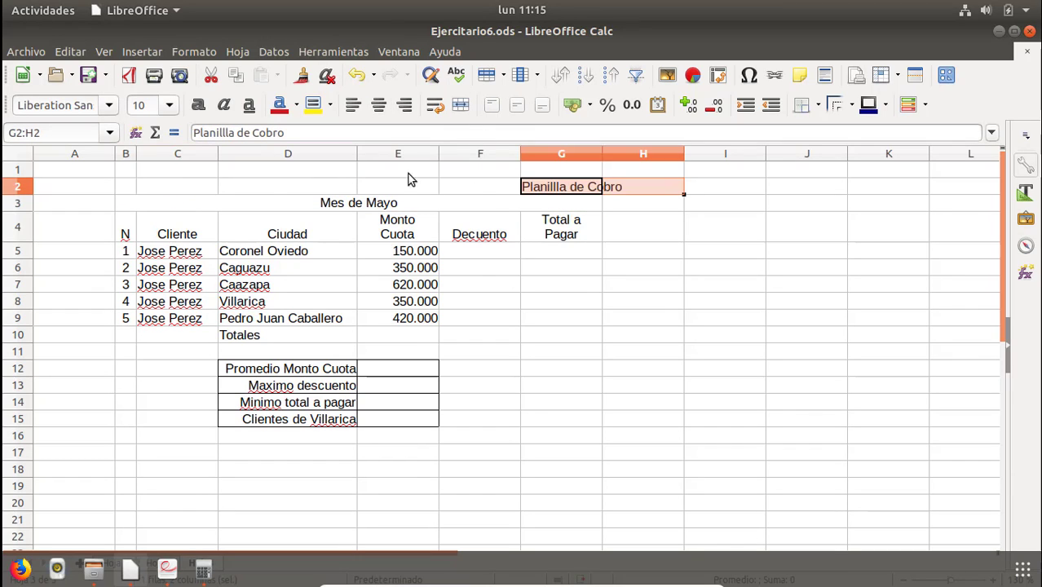
pyautogui.hotkey('ctrl', 'z')
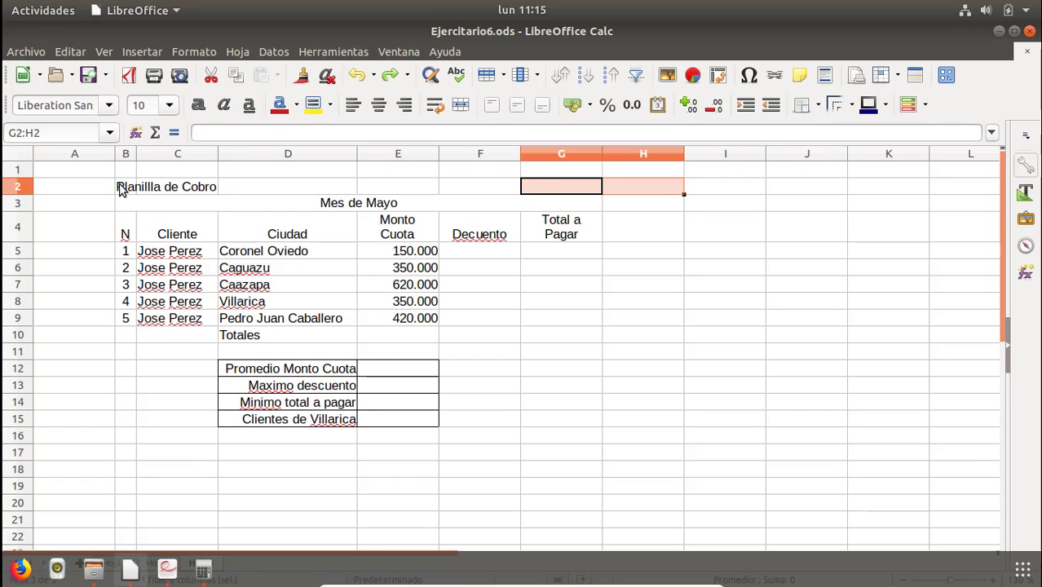
# Merge and center the Planillla de Cobro title across B2:G2.
pyautogui.click(121, 187)
pyautogui.moveTo(121, 187); pyautogui.dragTo(424, 187)
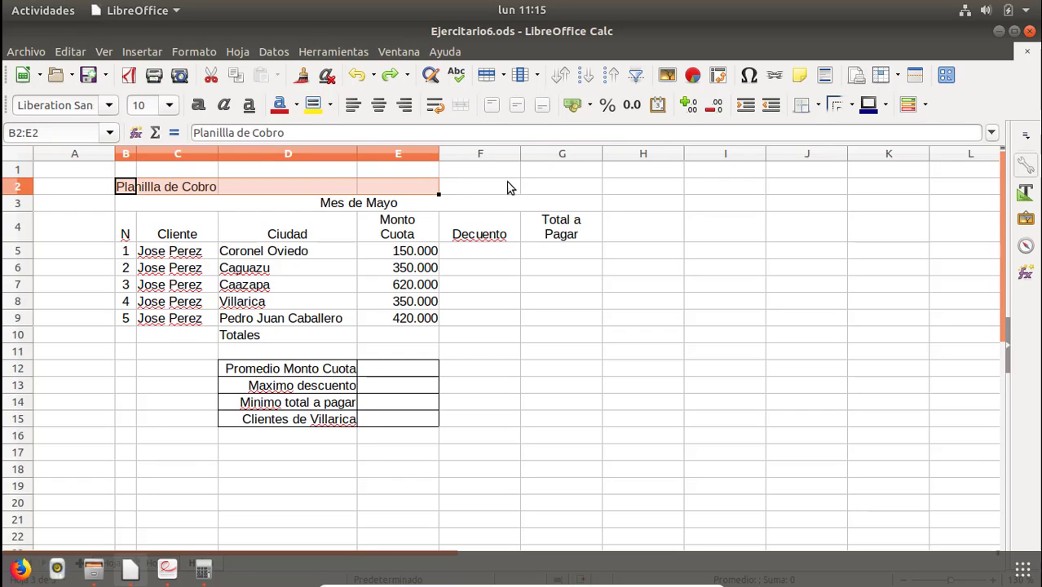
pyautogui.moveTo(507, 187); pyautogui.dragTo(545, 187)
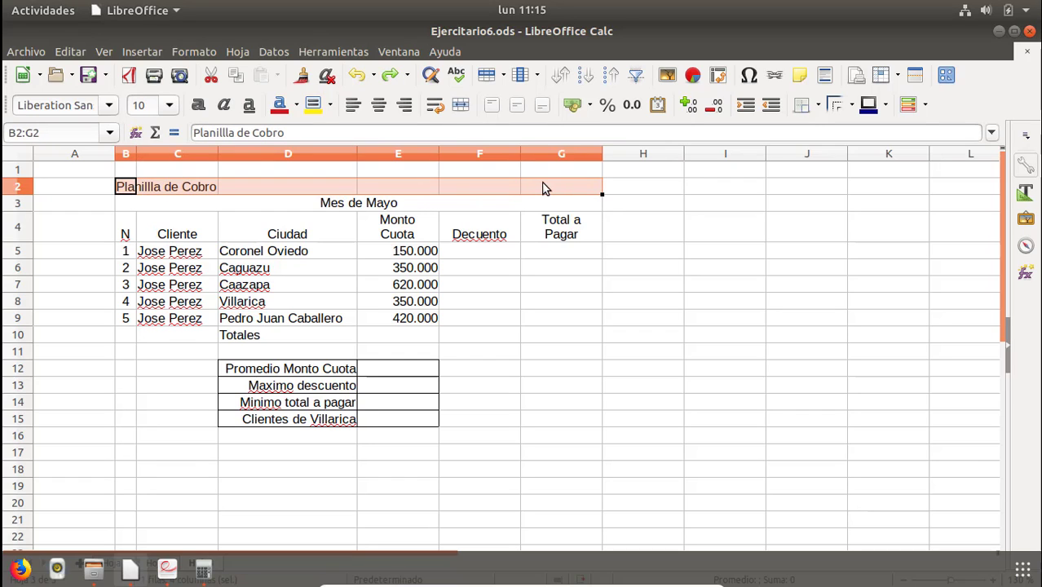
pyautogui.click(460, 105)
pyautogui.click(253, 216)
pyautogui.click(109, 230)
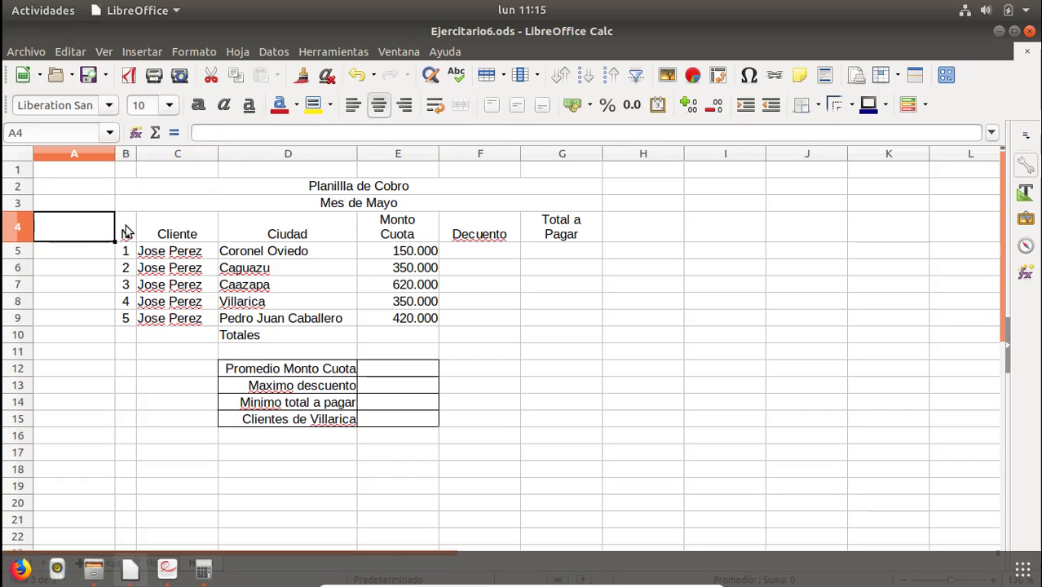
pyautogui.click(128, 233)
pyautogui.click(500, 269)
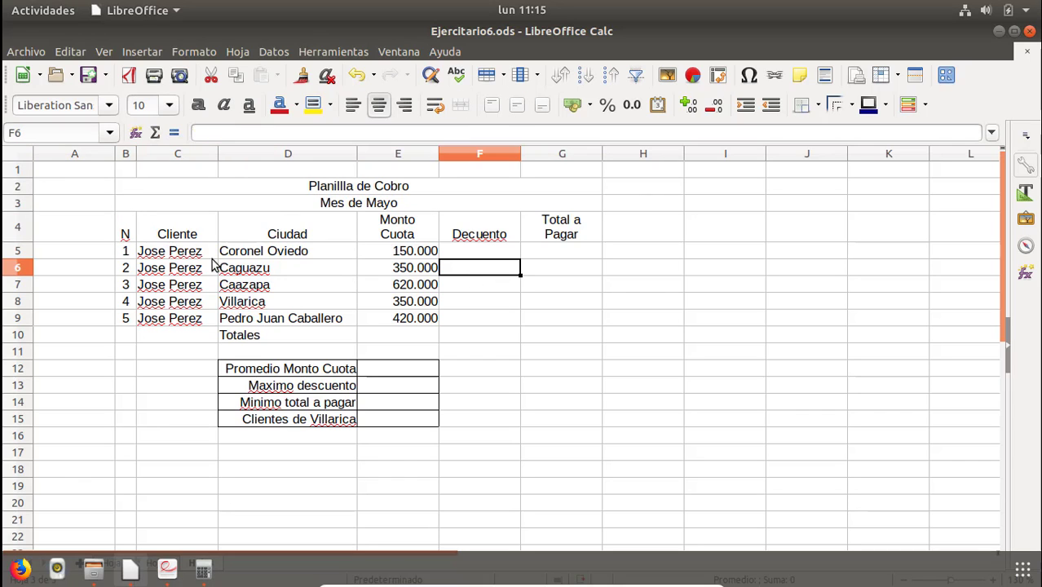
# Remove horizontal centering from the headers in B4:G4 and center them vertically.
pyautogui.moveTo(128, 233); pyautogui.dragTo(184, 233)
pyautogui.moveTo(340, 232); pyautogui.dragTo(550, 236)
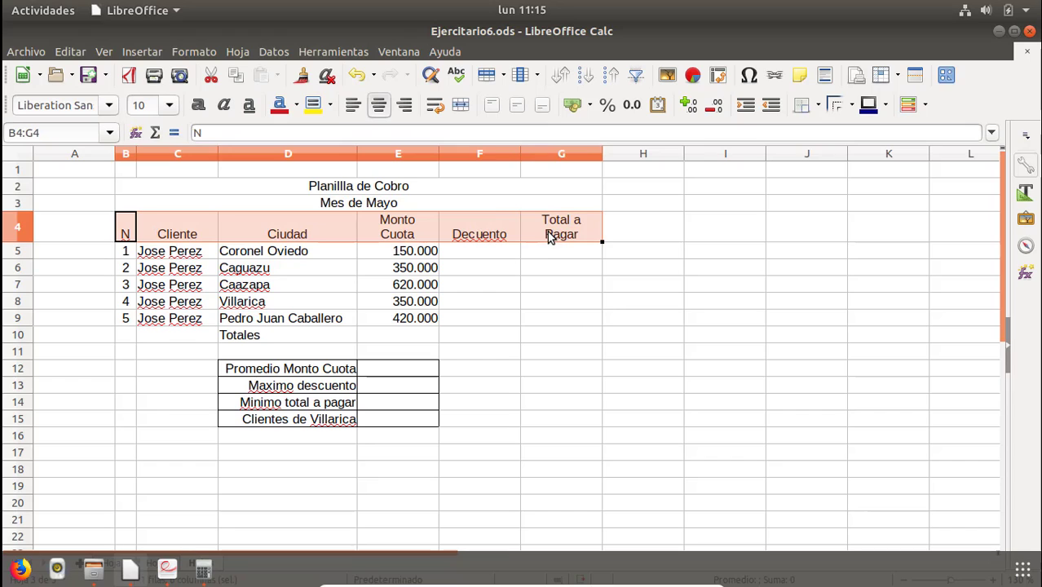
pyautogui.click(379, 110)
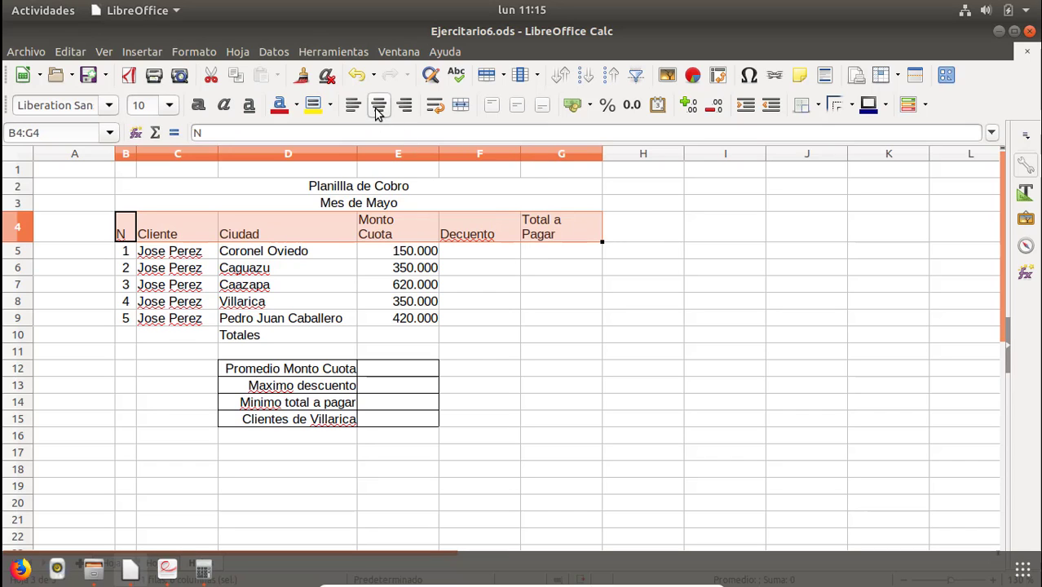
pyautogui.click(517, 105)
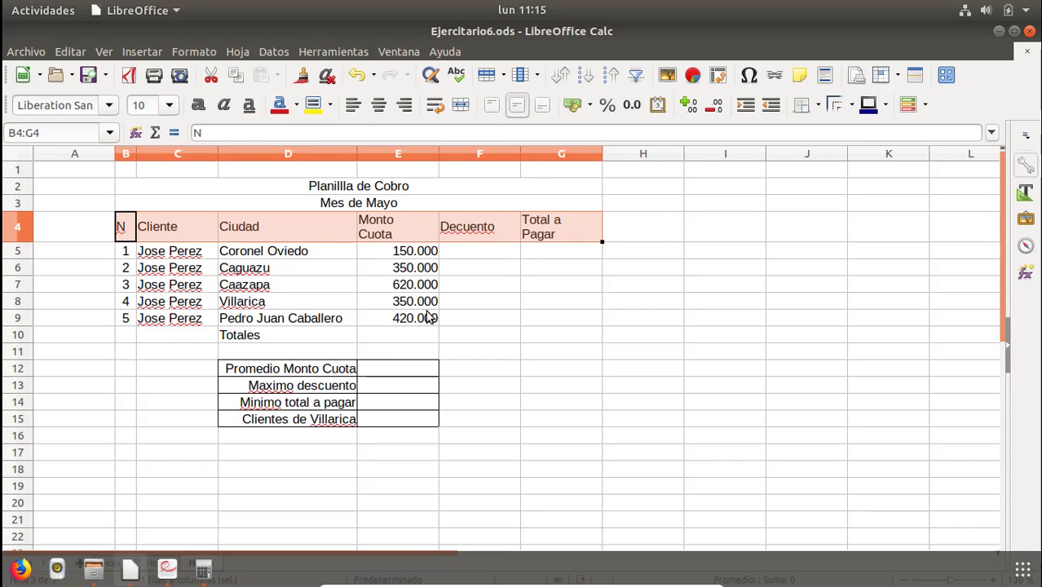
# Fill the header row B4:G4 with a light purple background color.
pyautogui.click(331, 106)
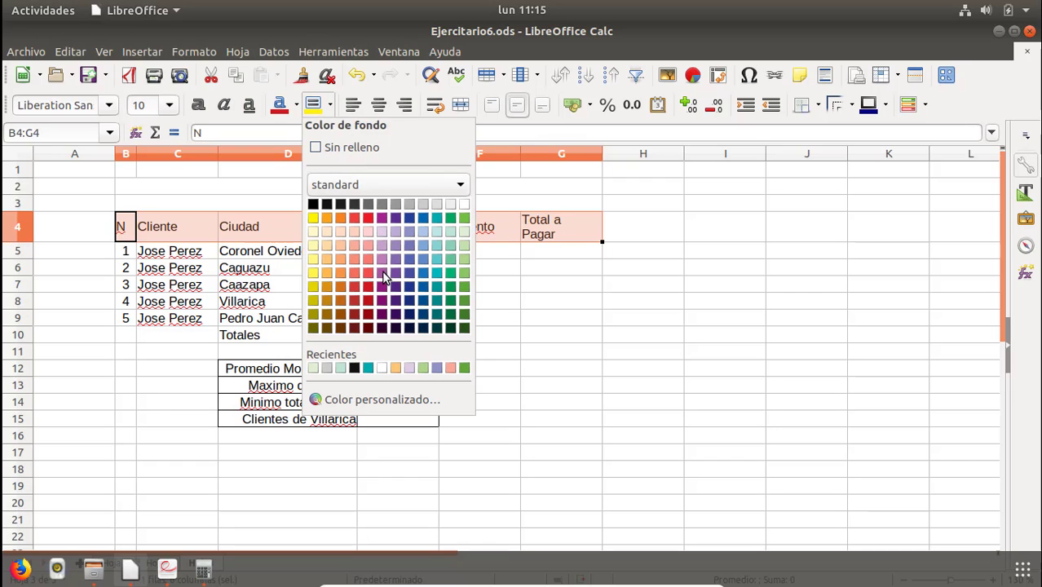
pyautogui.click(388, 273)
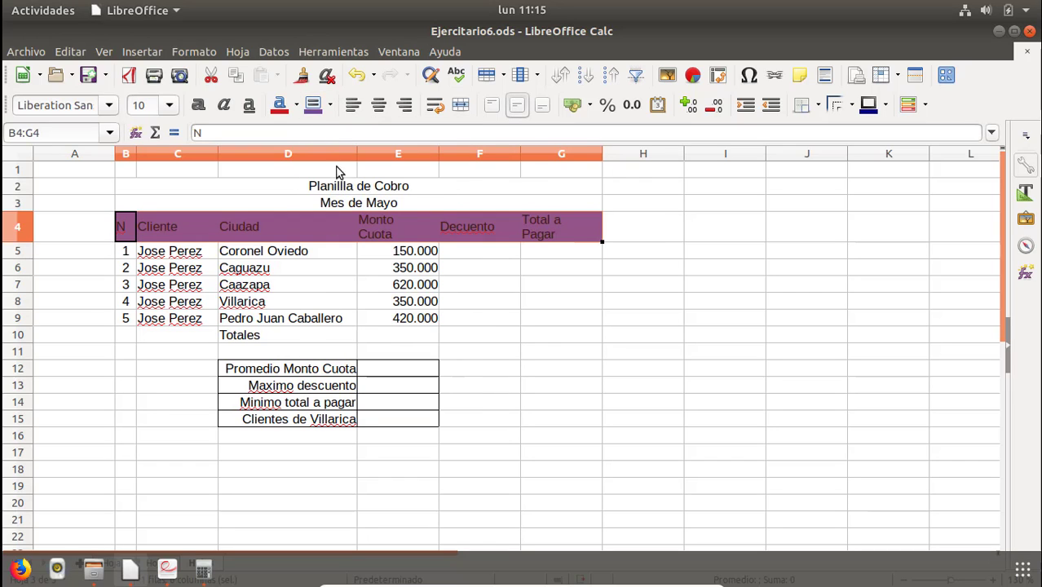
pyautogui.click(332, 106)
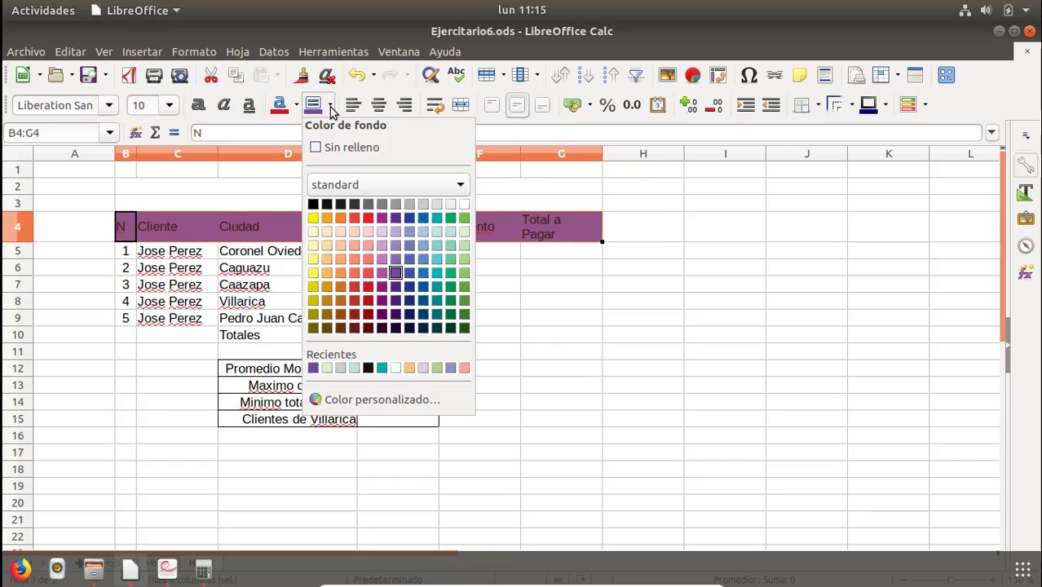
pyautogui.click(395, 245)
# Apply all borders to the table range B4:G9.
pyautogui.click(228, 286)
pyautogui.moveTo(123, 231); pyautogui.dragTo(175, 228)
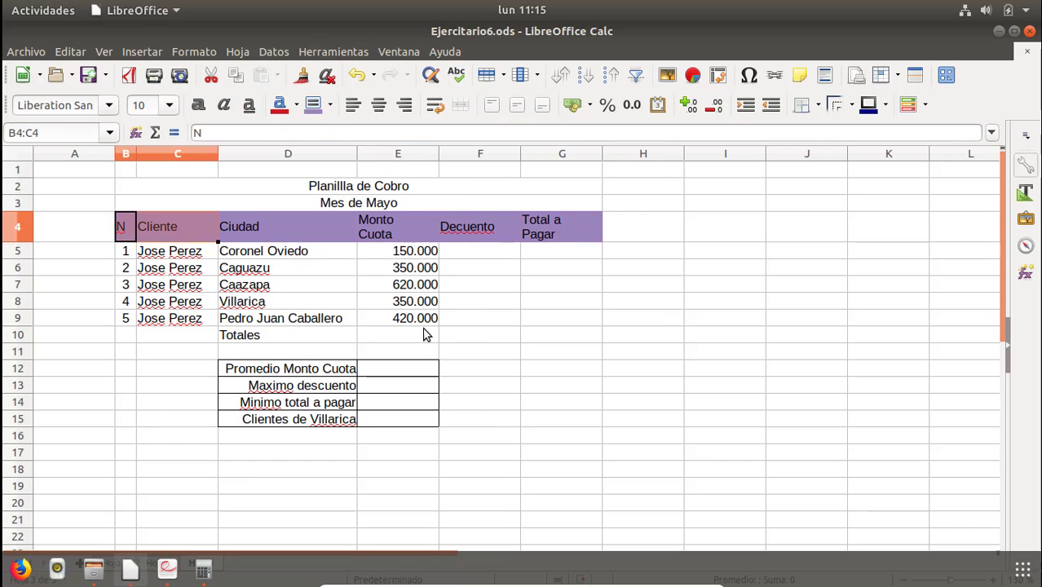
pyautogui.moveTo(424, 334); pyautogui.dragTo(569, 315)
pyautogui.click(802, 105)
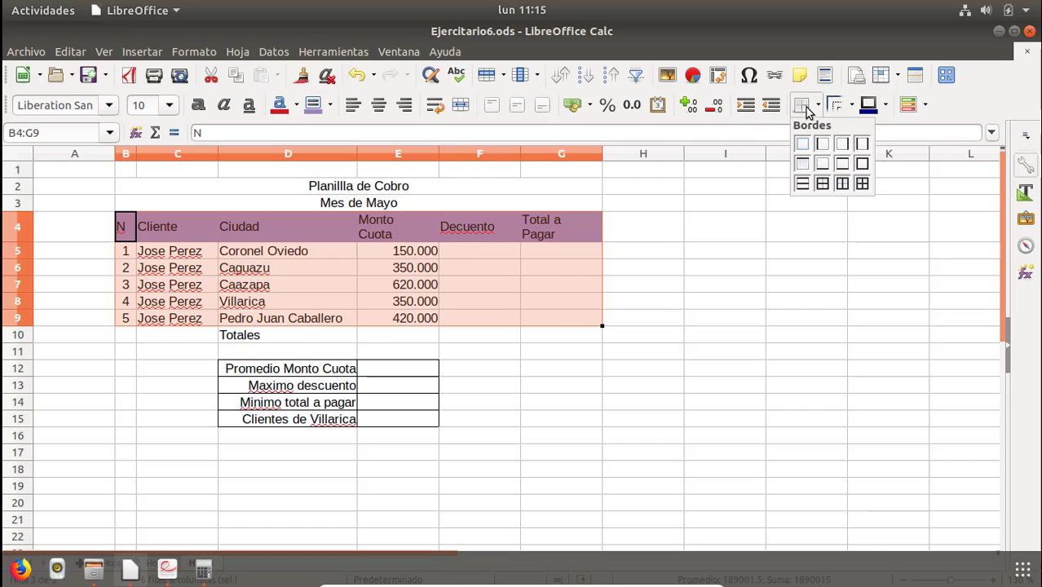
pyautogui.click(862, 183)
# Apply all borders and the same light purple background to the Totales row D10:G10.
pyautogui.click(284, 340)
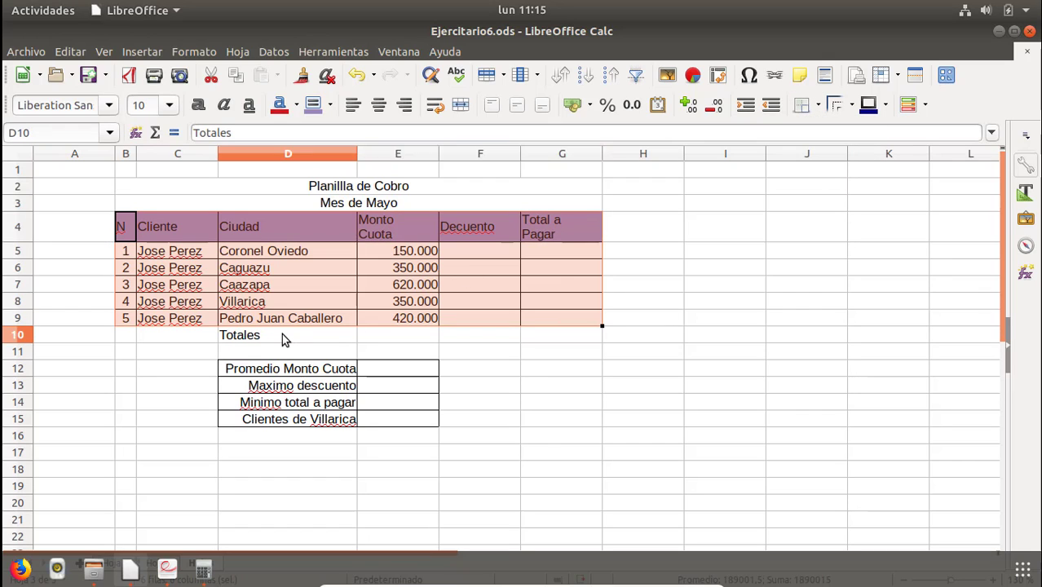
pyautogui.moveTo(283, 340); pyautogui.dragTo(535, 336)
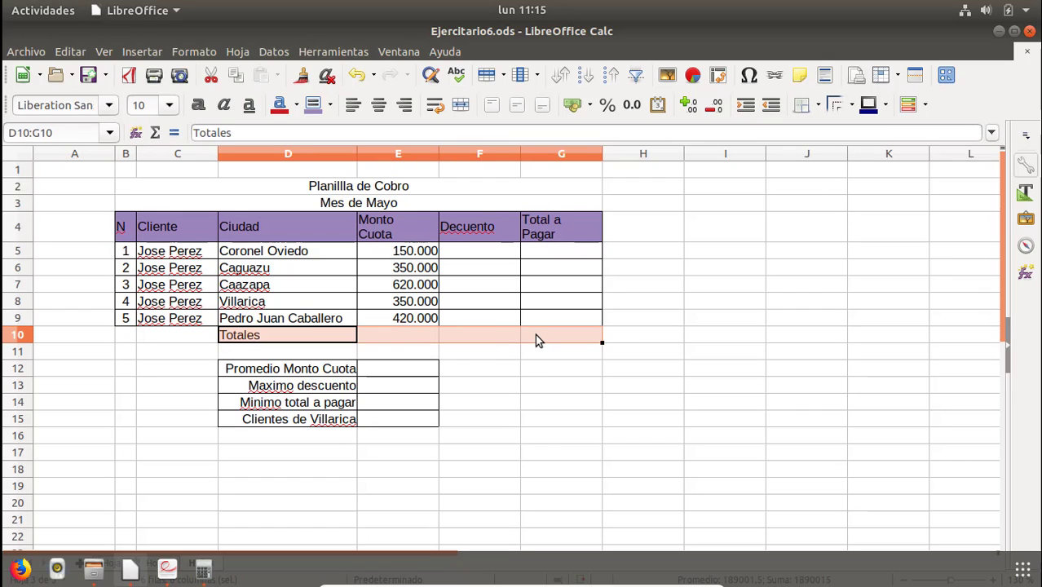
pyautogui.click(801, 105)
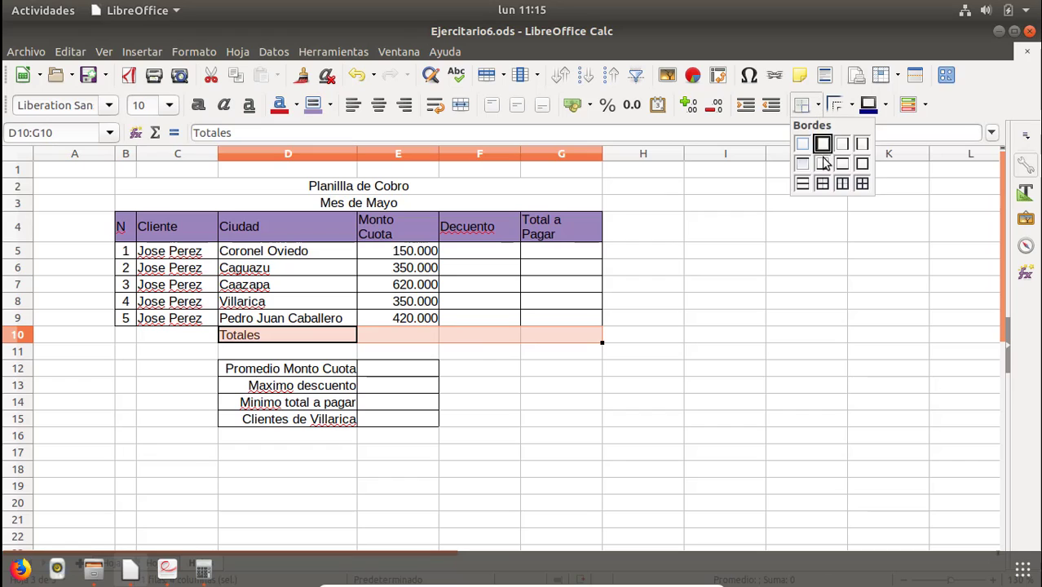
pyautogui.click(861, 183)
pyautogui.click(312, 105)
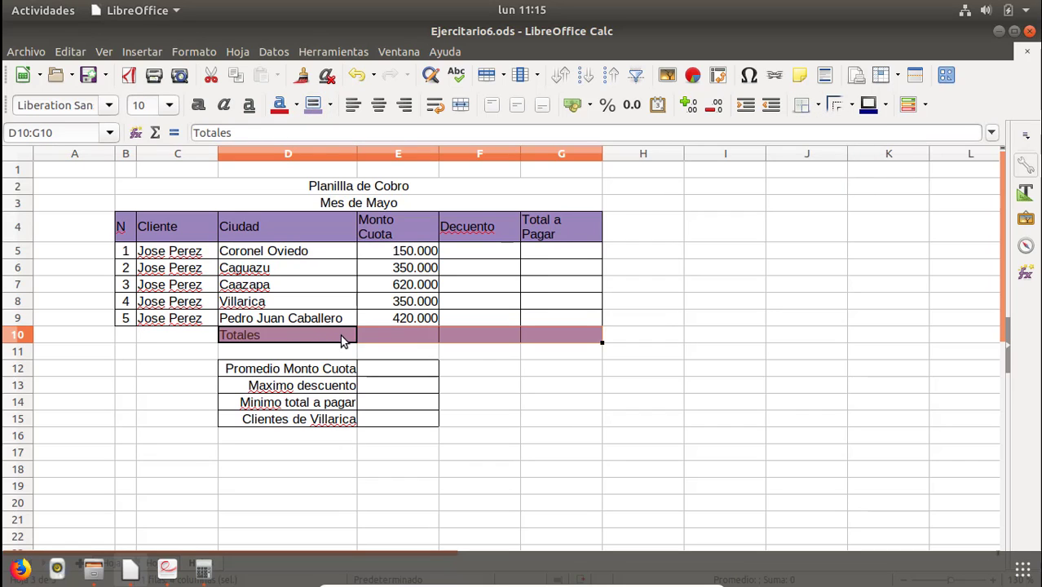
# Right-align the Totales label in D10.
pyautogui.click(343, 341)
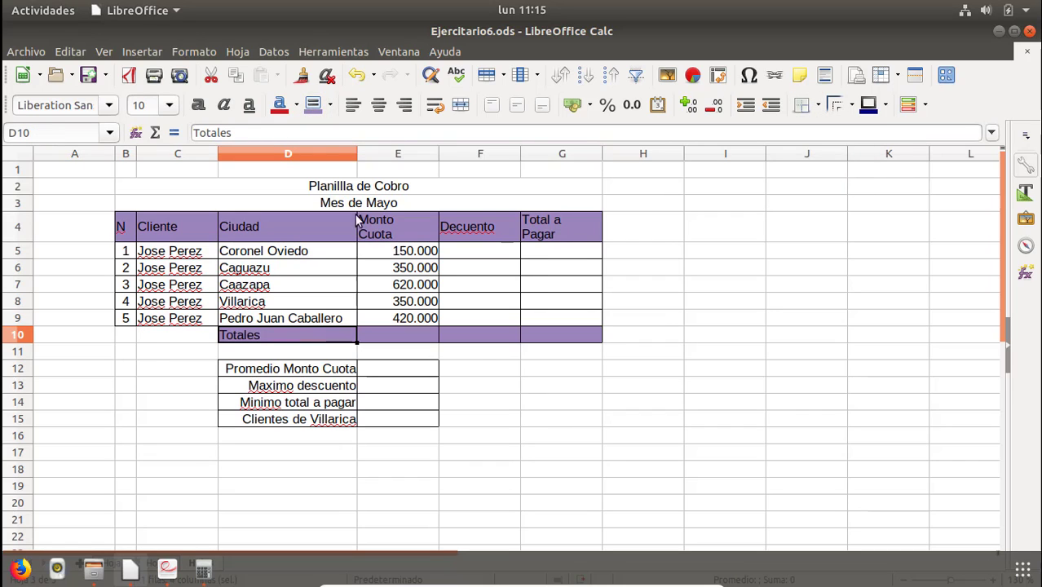
pyautogui.click(410, 108)
# Correct the spelling of the F4 header to Descuento.
pyautogui.click(334, 301)
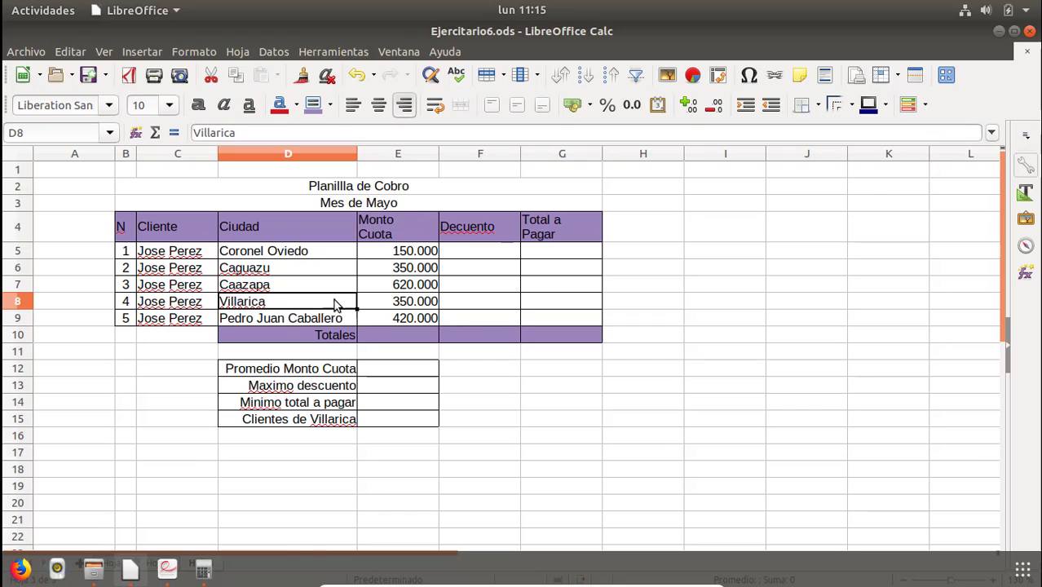
pyautogui.click(373, 373)
pyautogui.click(476, 250)
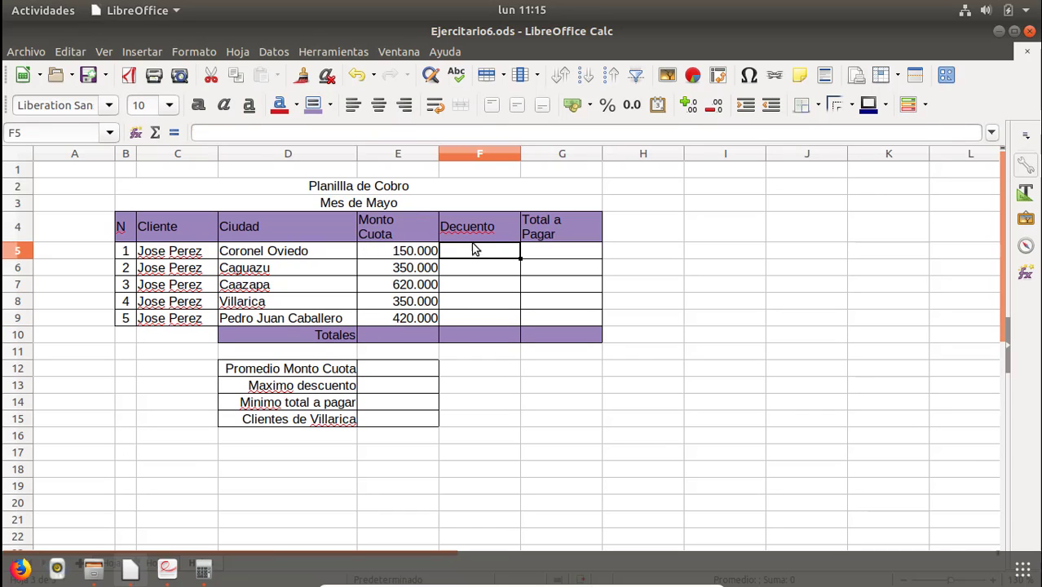
pyautogui.doubleClick(461, 224)
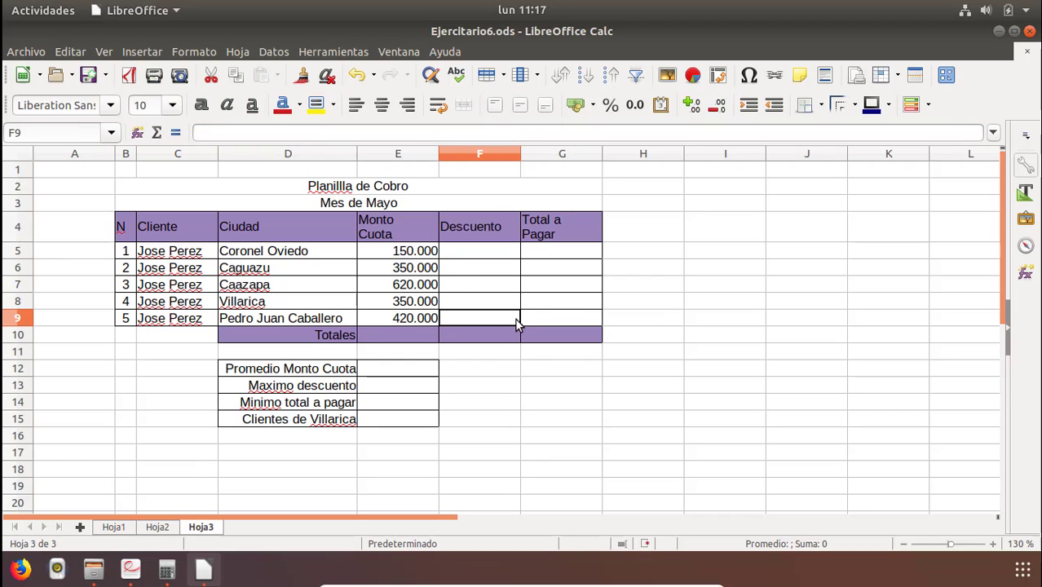
# Enter the discounts 3000, 28000, 12400, 7000 and 8400 in F5:F9, copying them from the reference PDF.
pyautogui.click(481, 250)
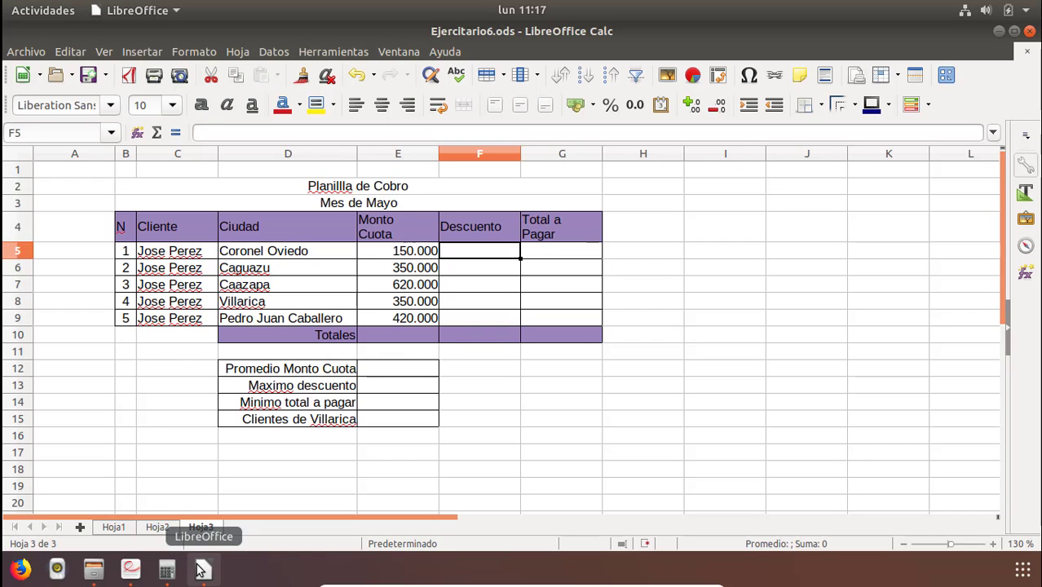
pyautogui.click(127, 571)
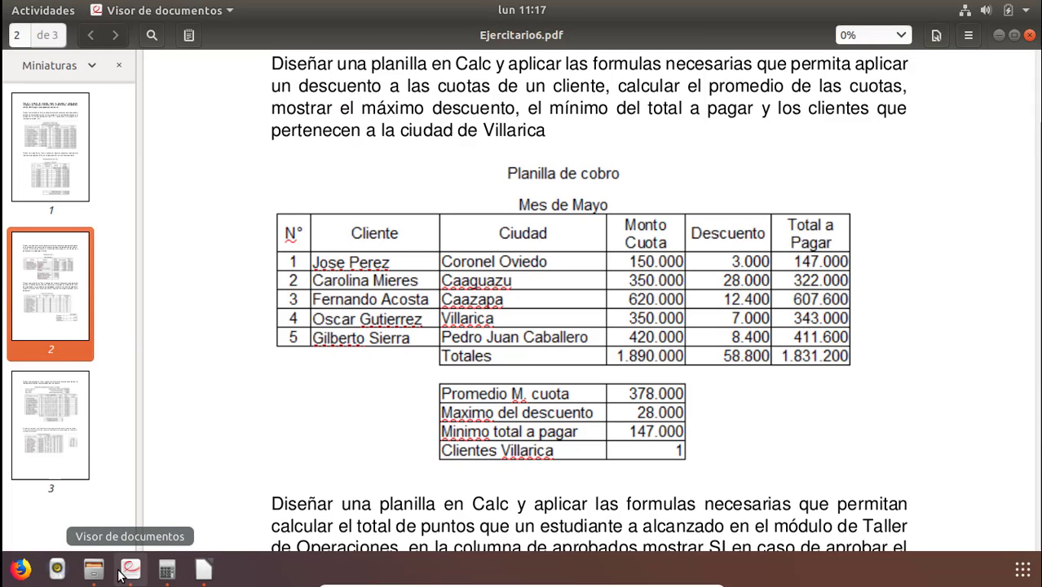
pyautogui.click(195, 573)
pyautogui.write('3000')
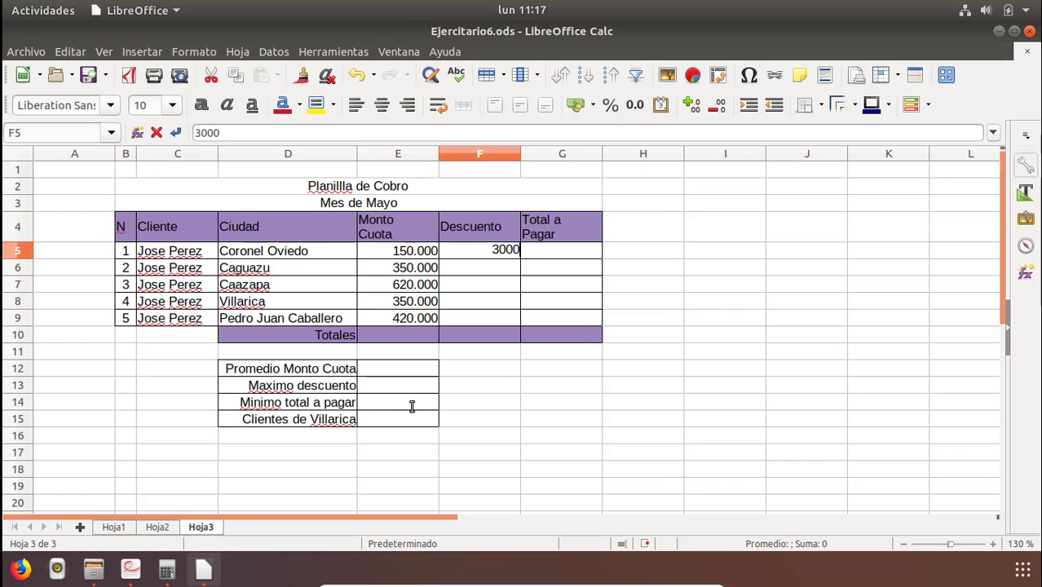
pyautogui.press('Return')
pyautogui.hotkey('alt', 'Tab')
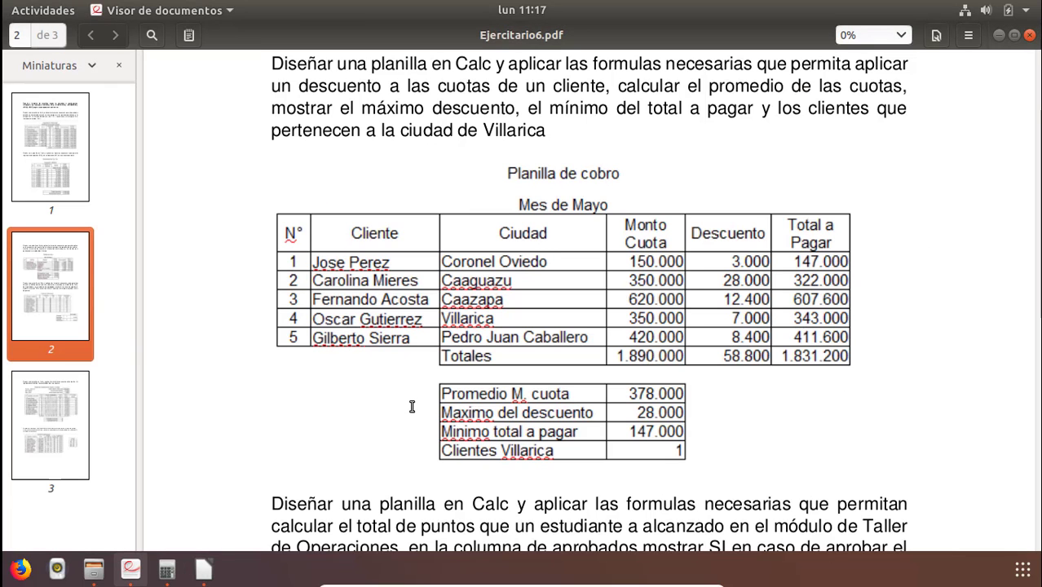
pyautogui.hotkey('alt', 'Tab')
pyautogui.write('280')
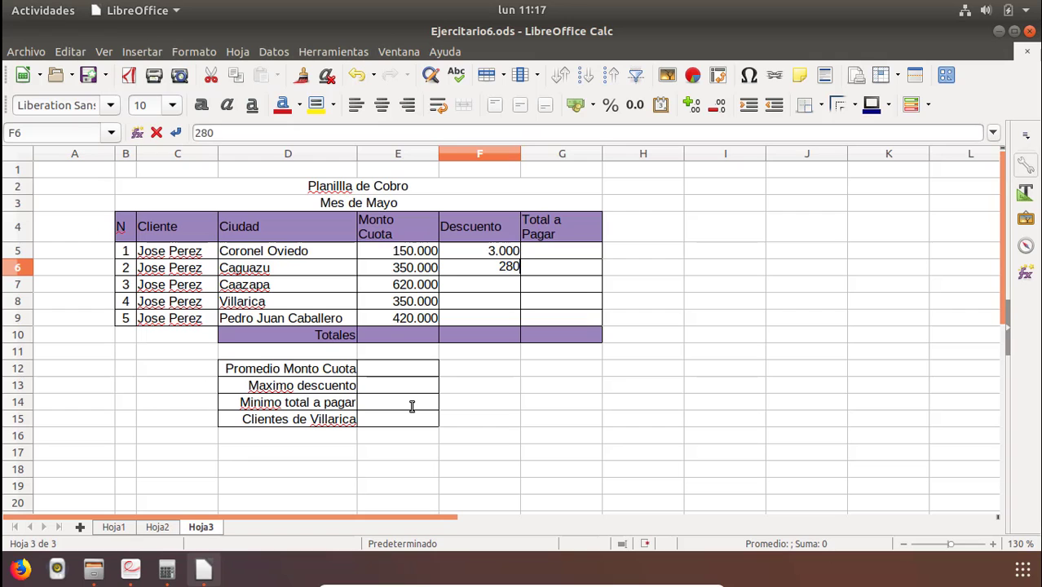
pyautogui.write('00')
pyautogui.press('Return')
pyautogui.hotkey('alt', 'Tab')
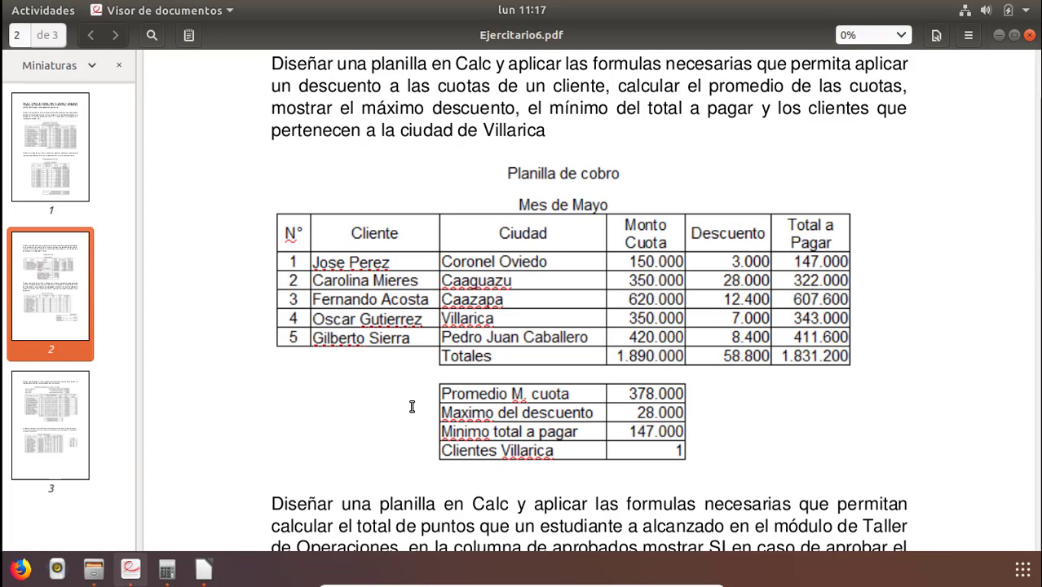
pyautogui.hotkey('alt', 'Tab')
pyautogui.write('12400')
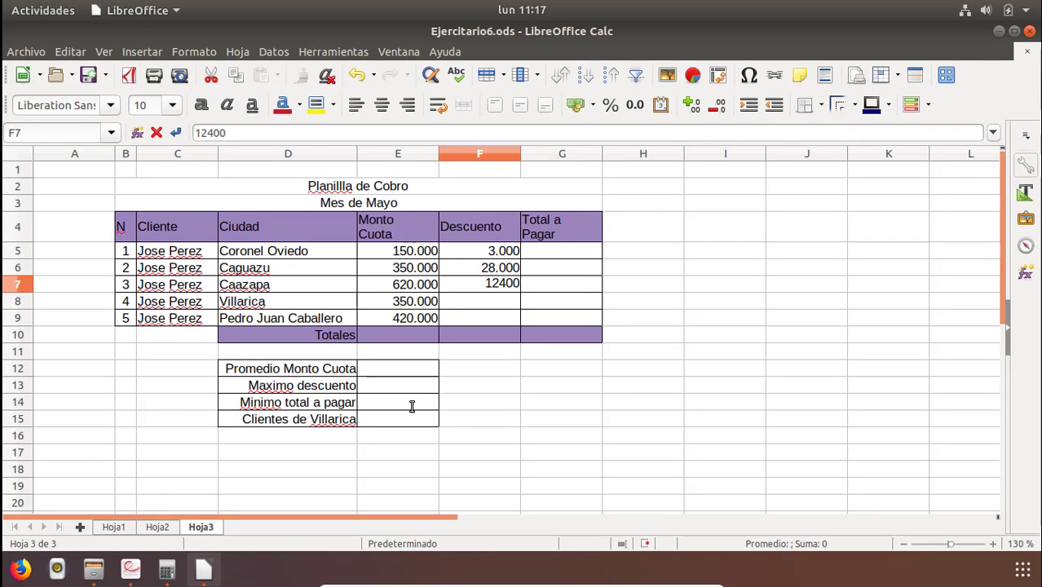
pyautogui.press('Return')
pyautogui.hotkey('alt', 'Tab')
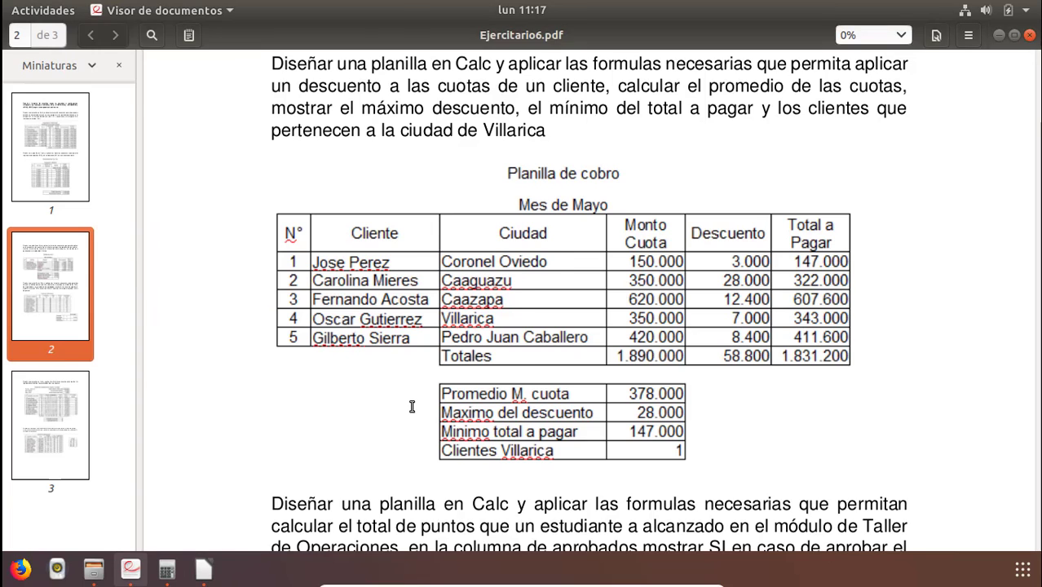
pyautogui.hotkey('alt', 'Tab')
pyautogui.write('7000')
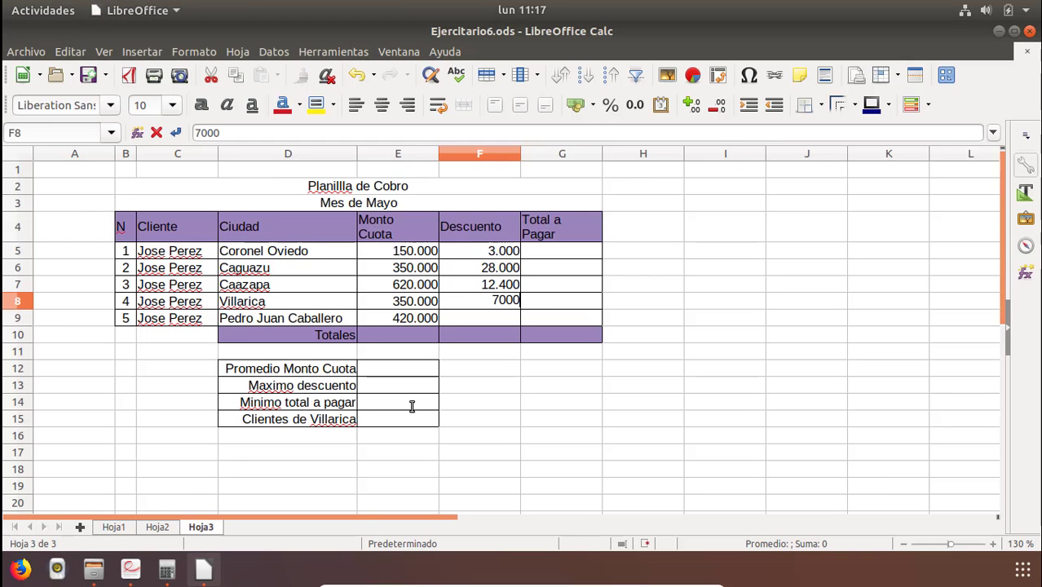
pyautogui.press('Return')
pyautogui.hotkey('alt', 'Tab')
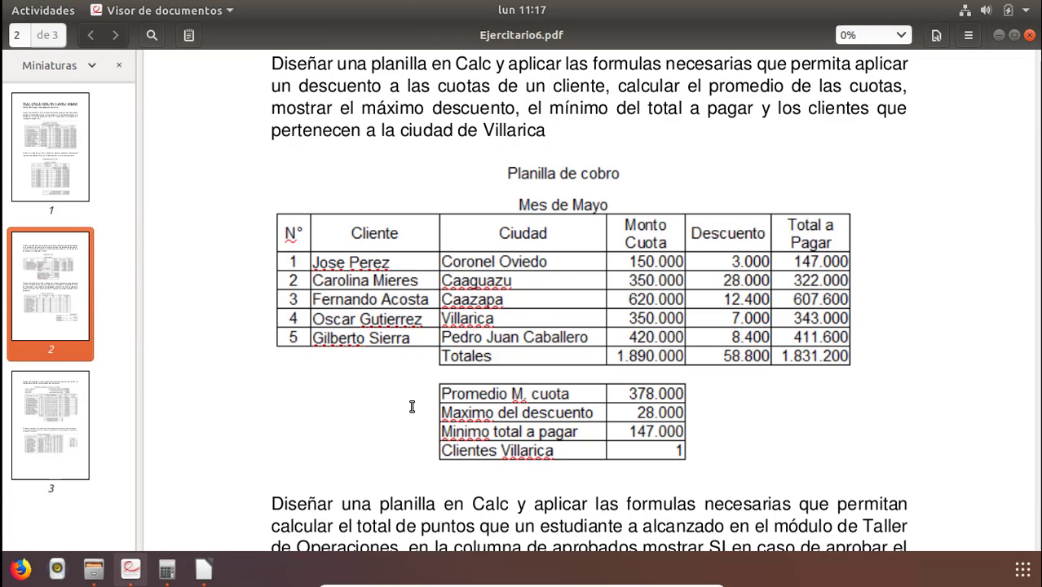
pyautogui.hotkey('alt', 'Tab')
pyautogui.write('8400')
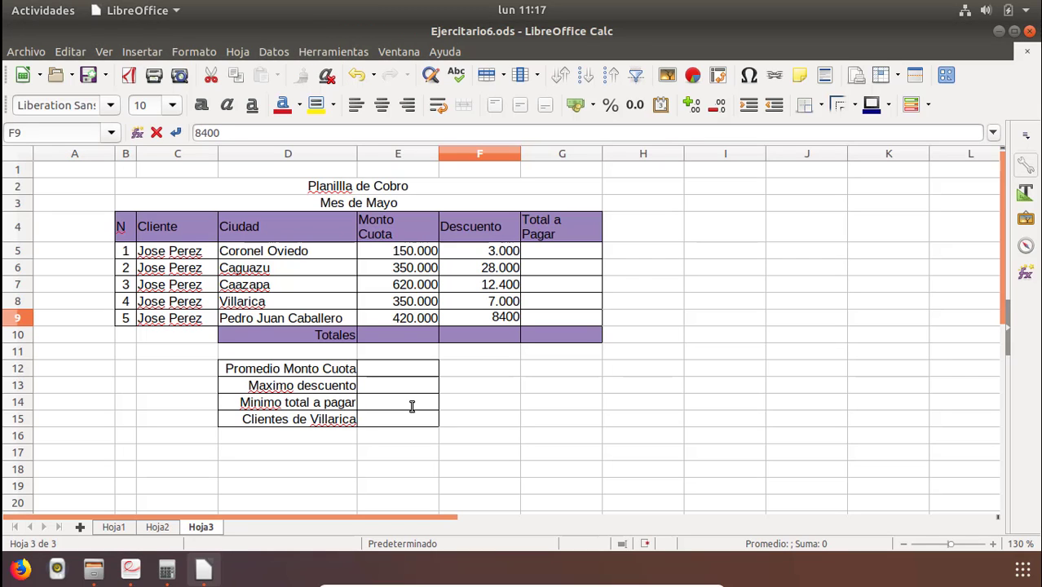
pyautogui.press('Return')
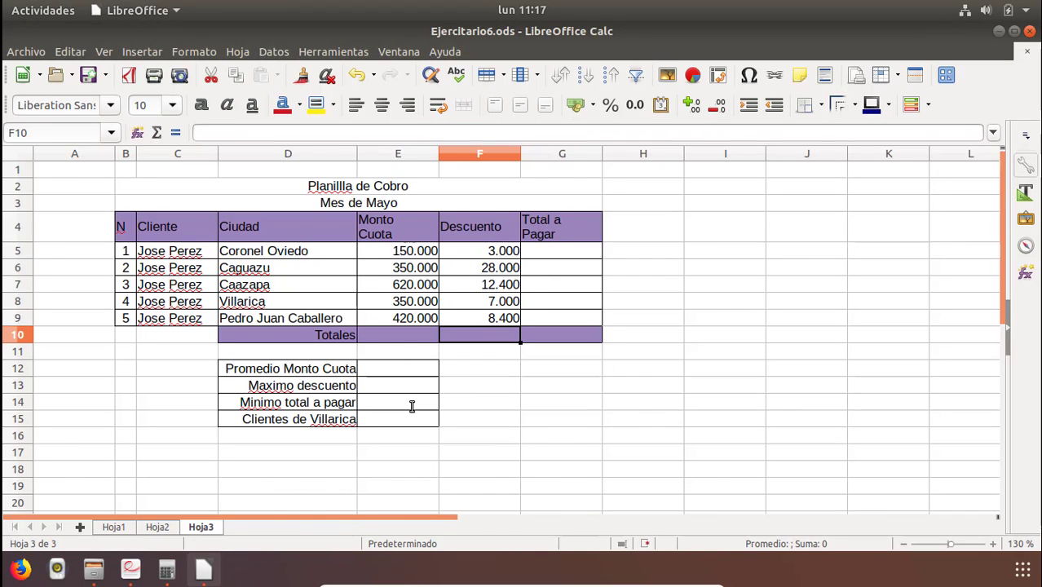
# Enter =suma(E5:E9) in E10 to total the Monto Cuota column.
pyautogui.hotkey('alt', 'Tab')
pyautogui.hotkey('alt', 'Tab')
pyautogui.press('Left')
pyautogui.write('=sum')
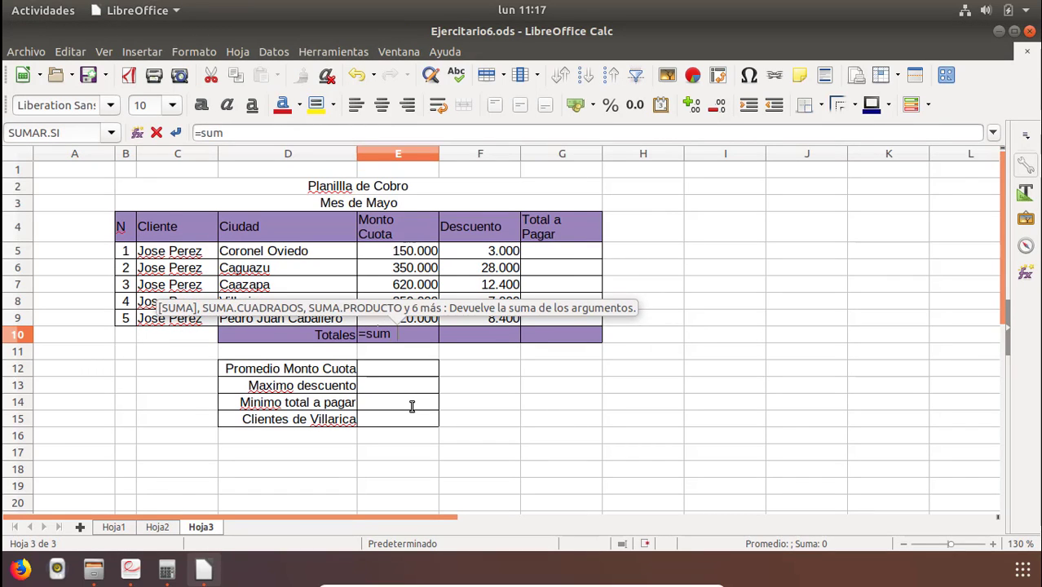
pyautogui.write(' (')
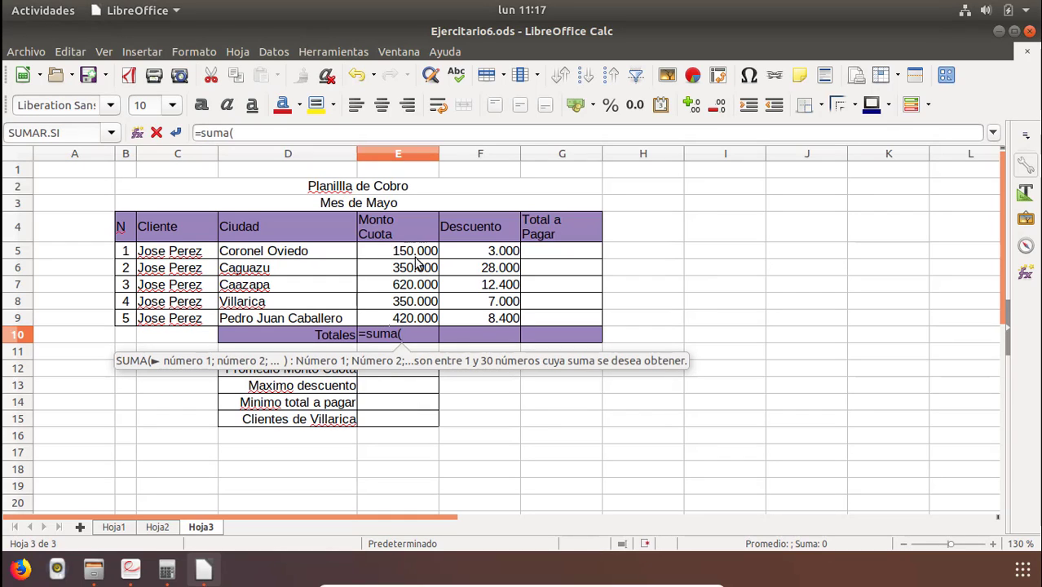
pyautogui.moveTo(416, 254); pyautogui.dragTo(412, 327)
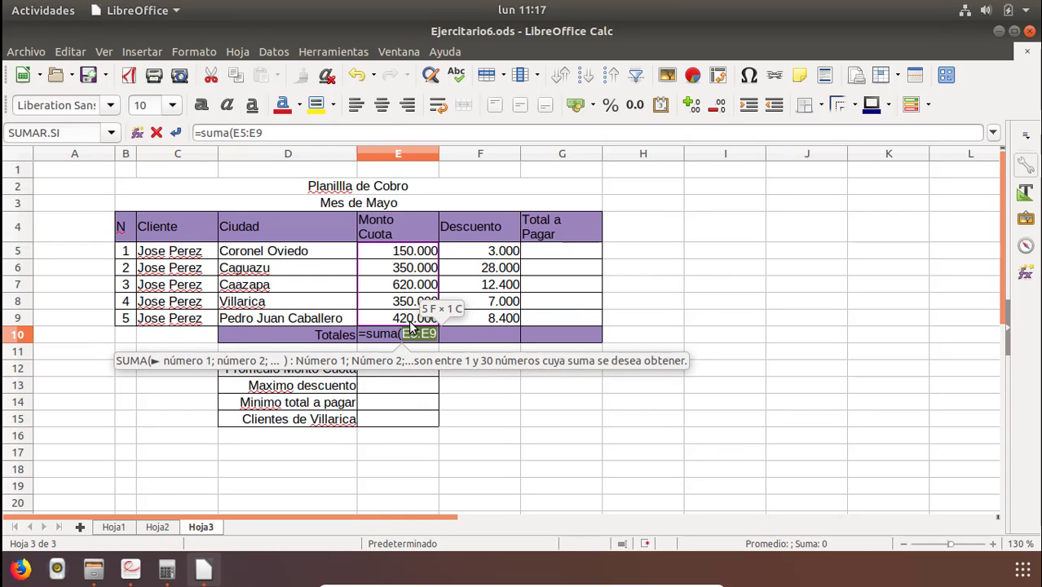
pyautogui.write(')')
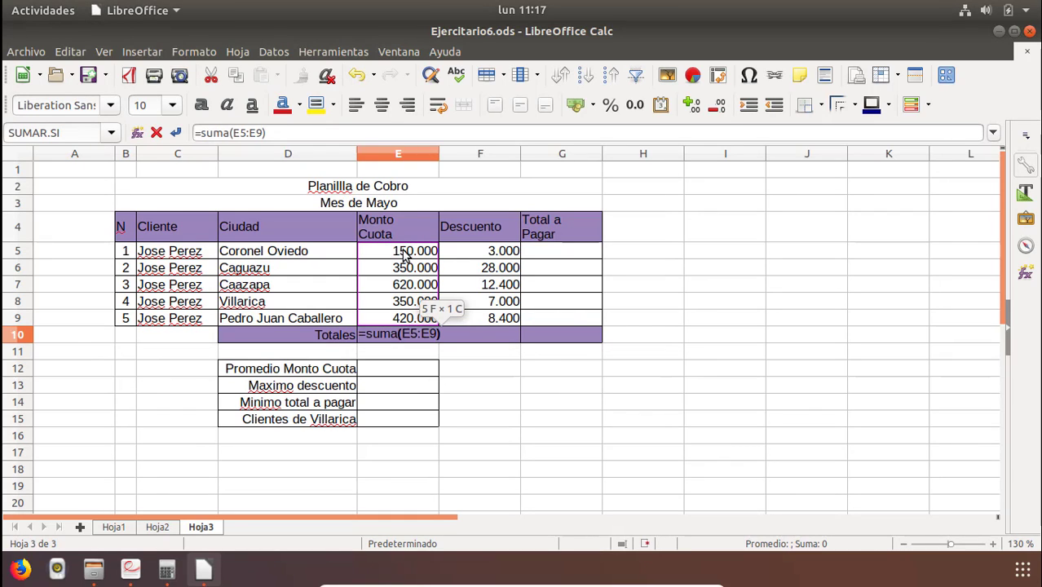
pyautogui.press('Return')
# Enter =suma(F5:F9) in F10 to total the Descuento column.
pyautogui.press('Up')
pyautogui.press('Right')
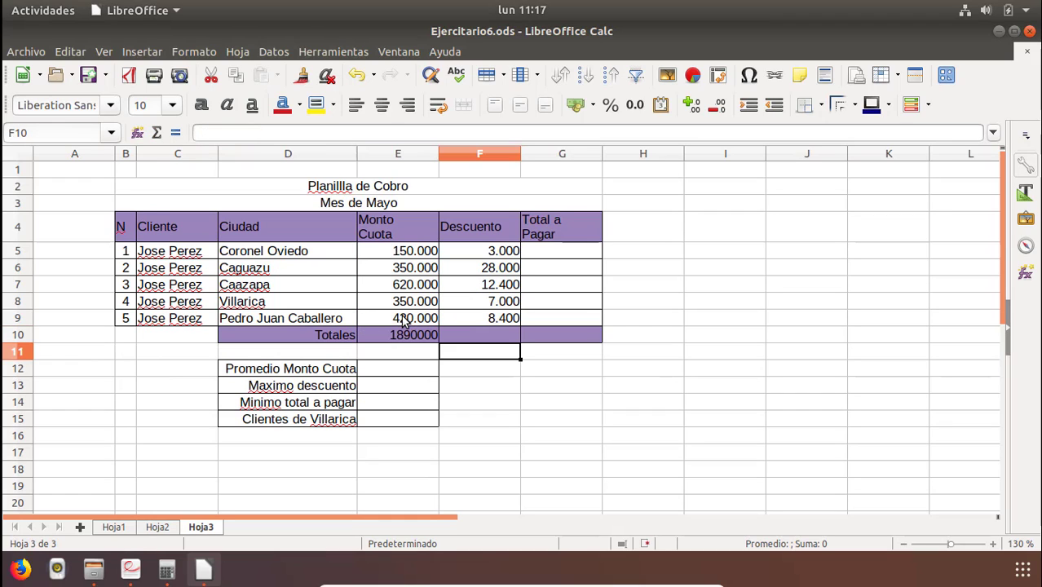
pyautogui.write('=')
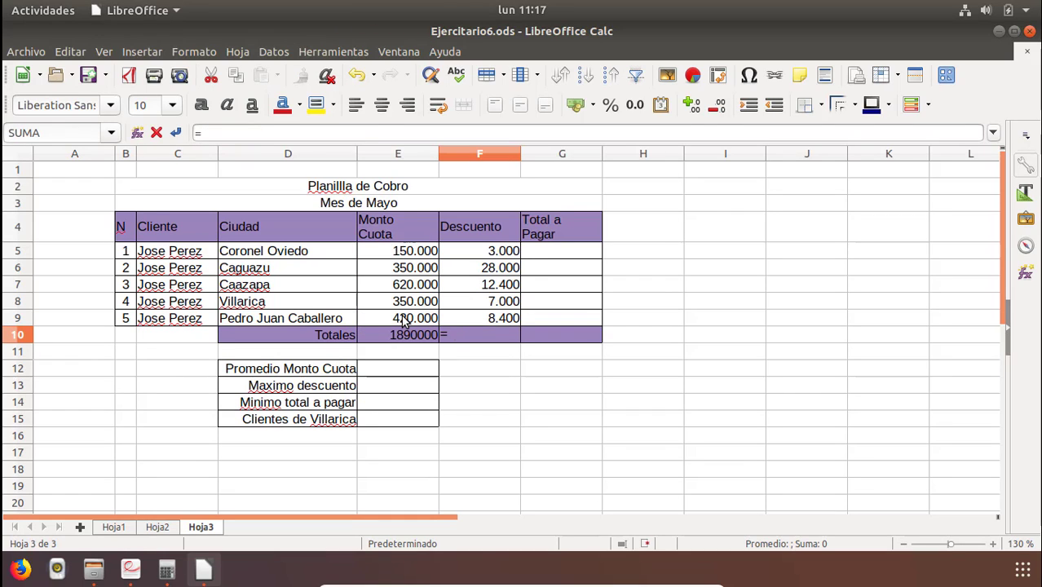
pyautogui.write('suma(')
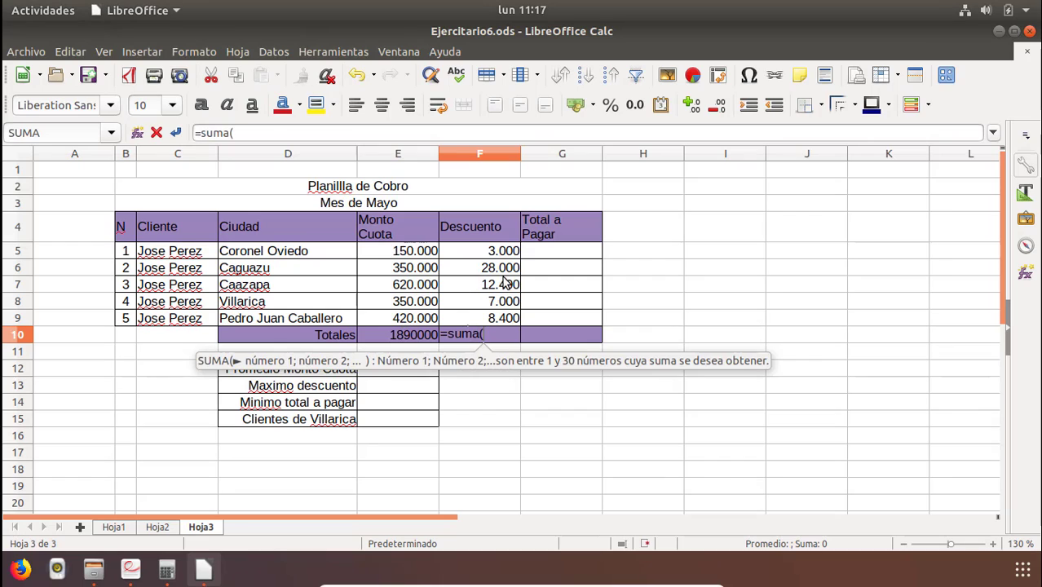
pyautogui.moveTo(507, 251); pyautogui.dragTo(498, 323)
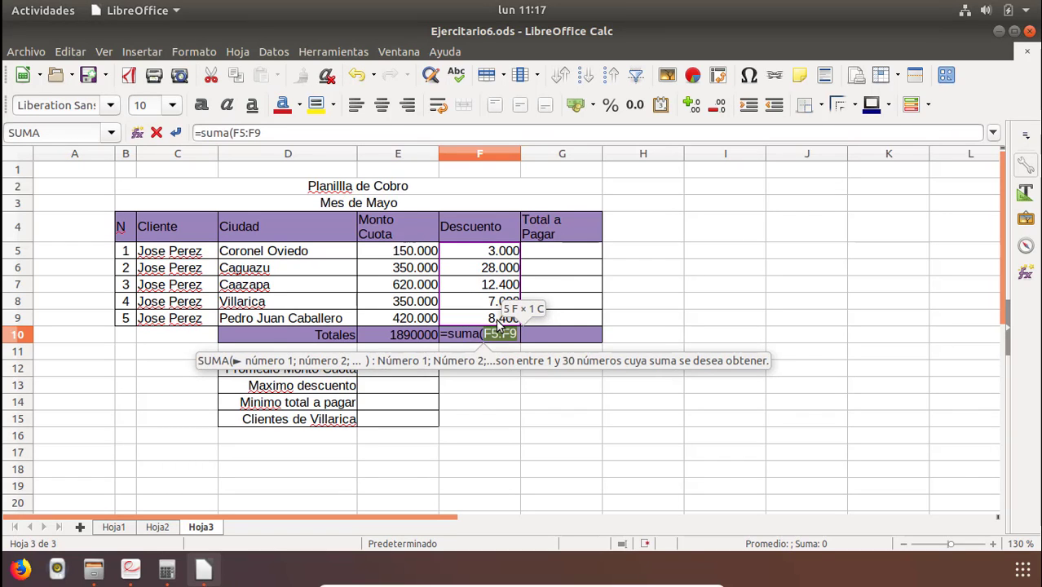
pyautogui.press('Return')
# Enter =suma(G5:G9) in G10 to total the Total a Pagar column.
pyautogui.click(549, 343)
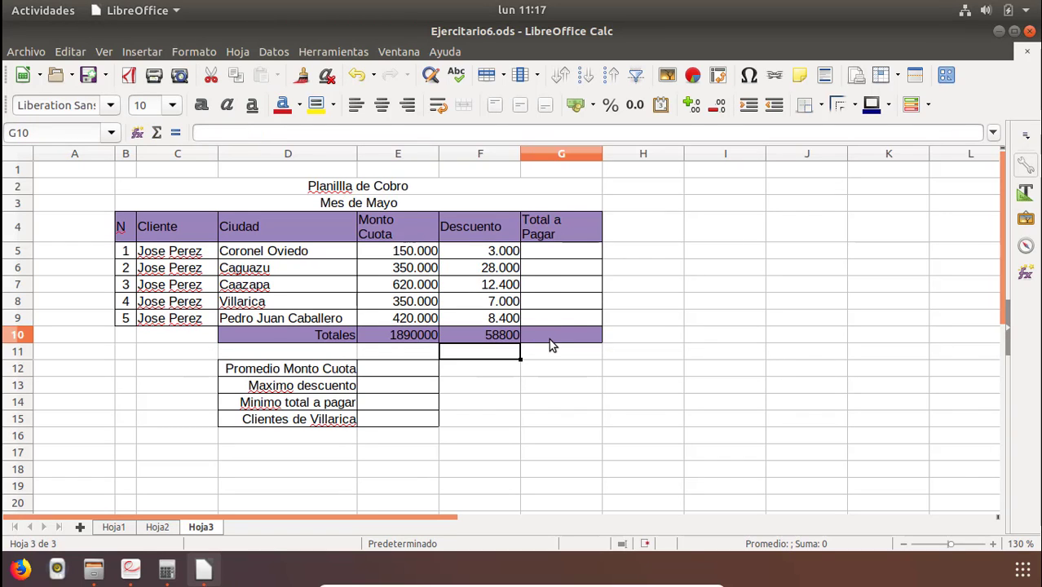
pyautogui.write('=suma(')
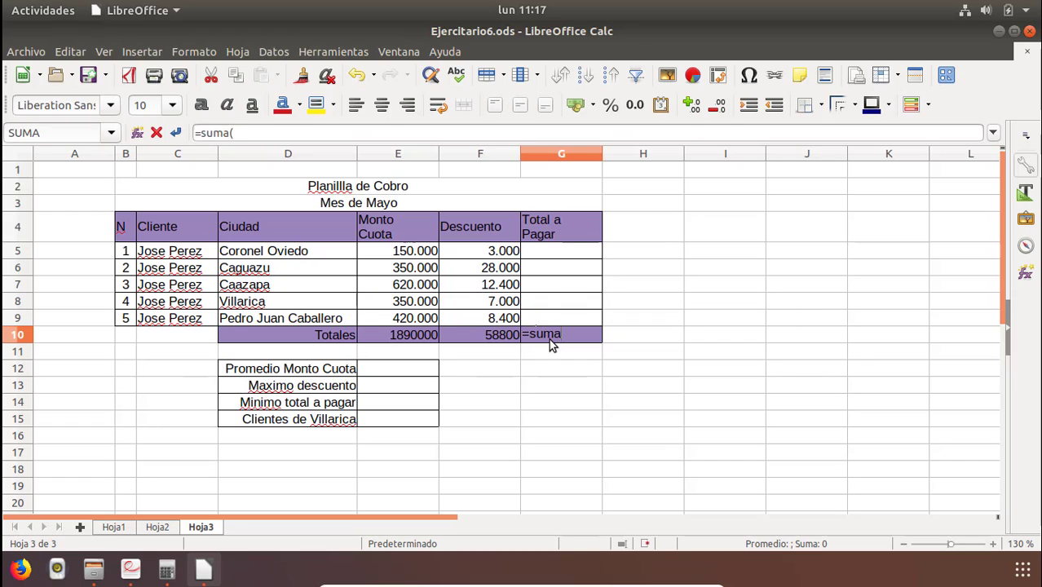
pyautogui.moveTo(548, 258); pyautogui.dragTo(545, 324)
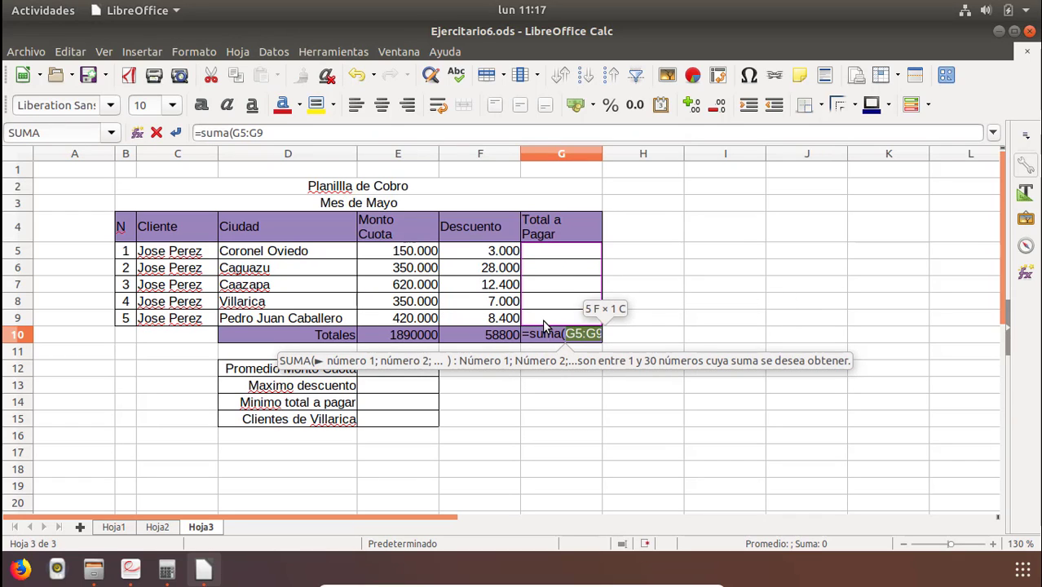
pyautogui.press('Return')
# Enter the formula =E5-F5 in G5 to compute the first client's total to pay.
pyautogui.click(542, 290)
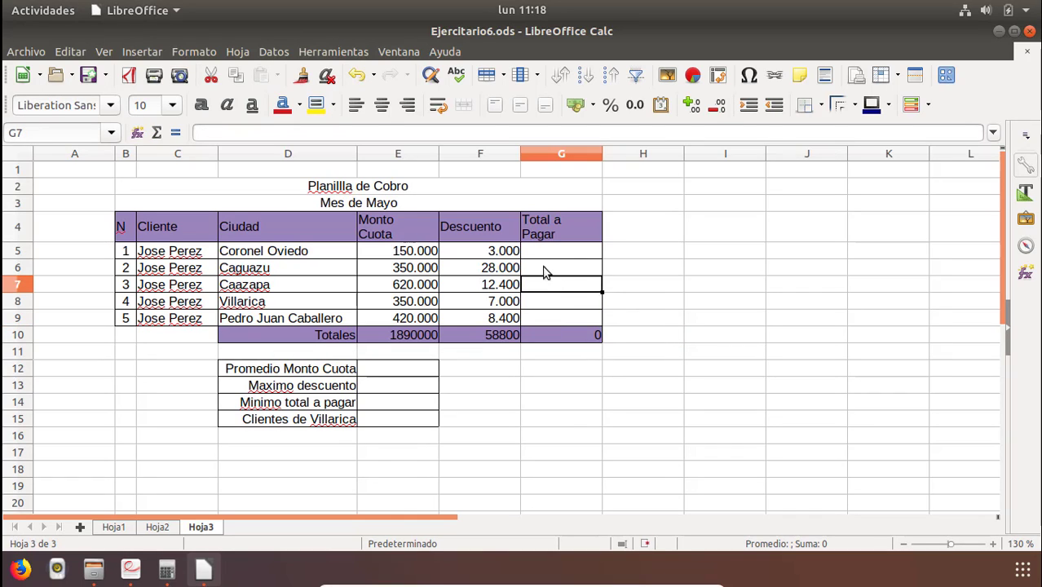
pyautogui.click(544, 255)
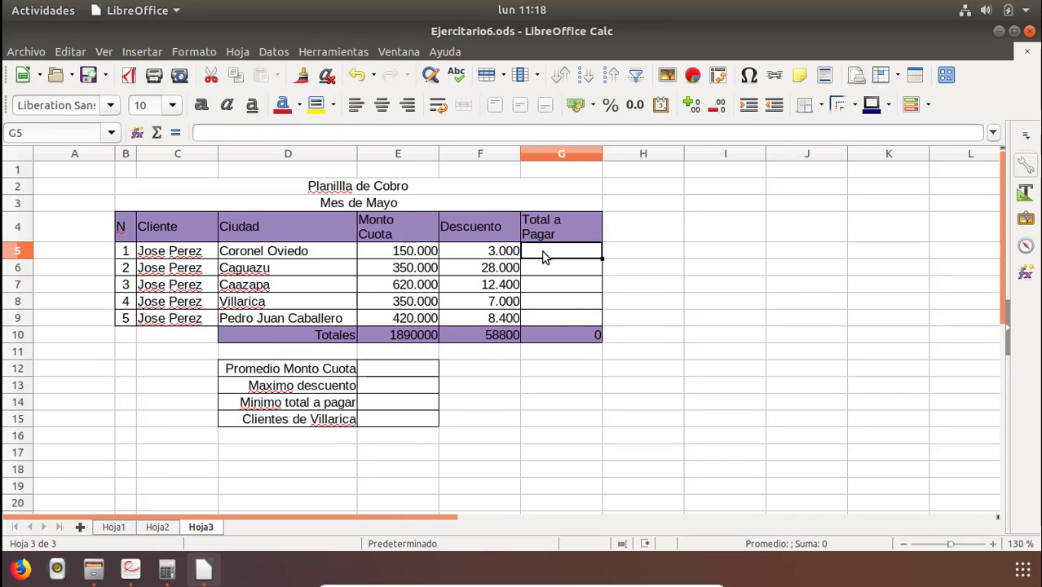
pyautogui.write('=')
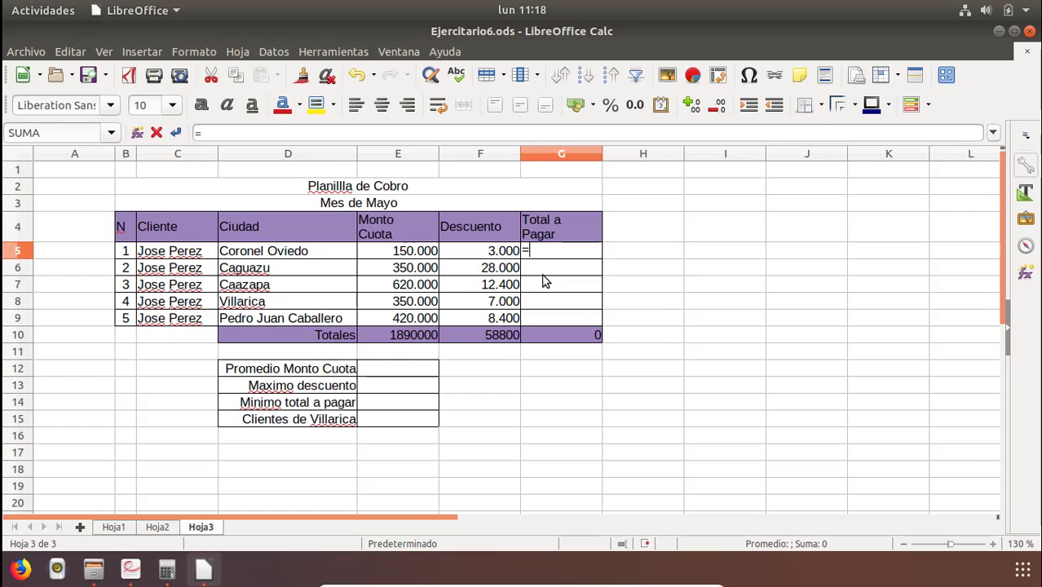
pyautogui.click(387, 255)
pyautogui.write('-')
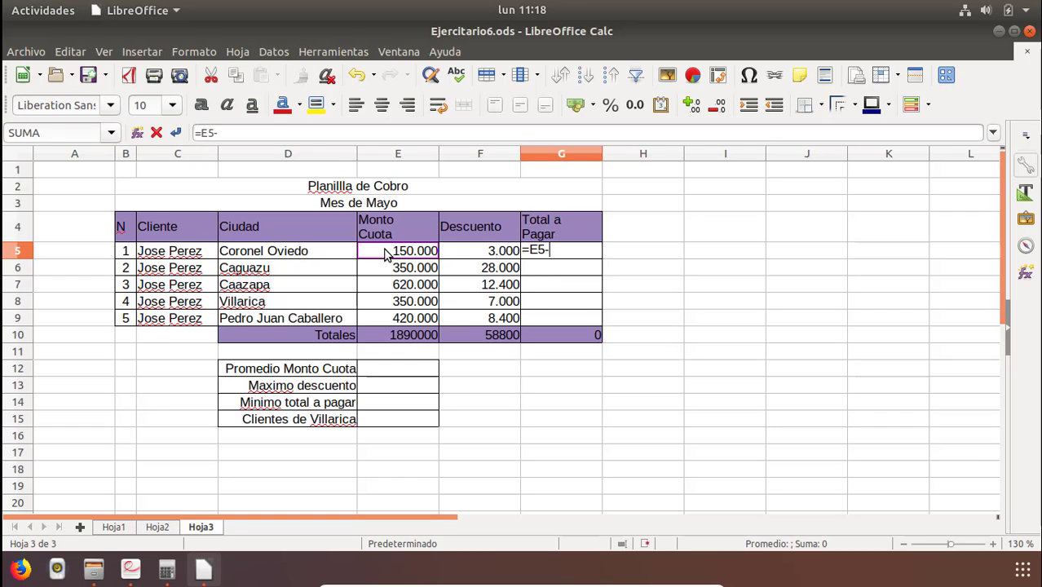
pyautogui.press('Return')
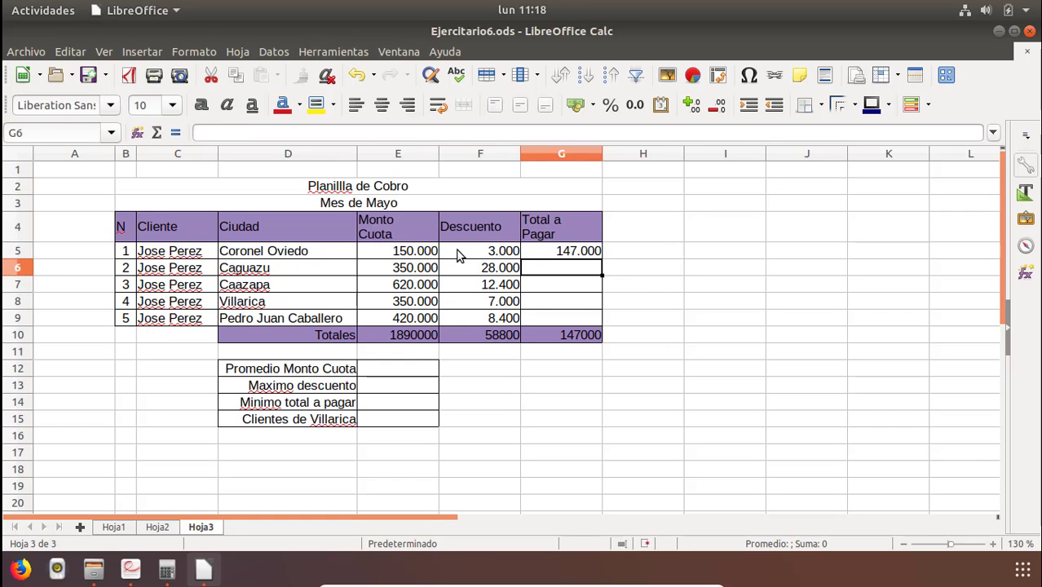
# Enter the formula =E6-F6 in G6 for the second client's total to pay.
pyautogui.press('Left')
pyautogui.press('Down')
pyautogui.press('Right')
pyautogui.press('Up')
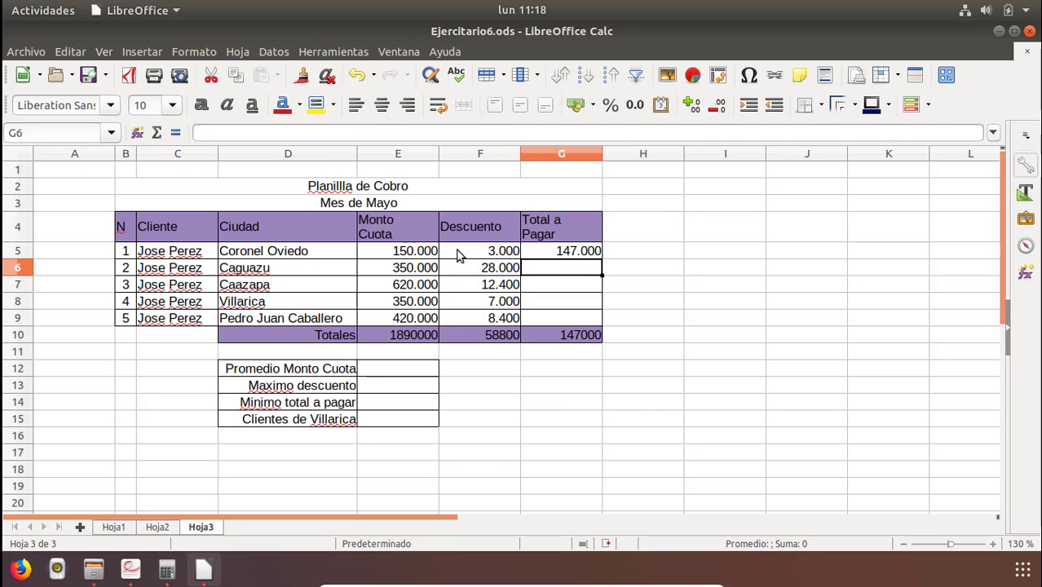
pyautogui.write('=')
pyautogui.click(410, 270)
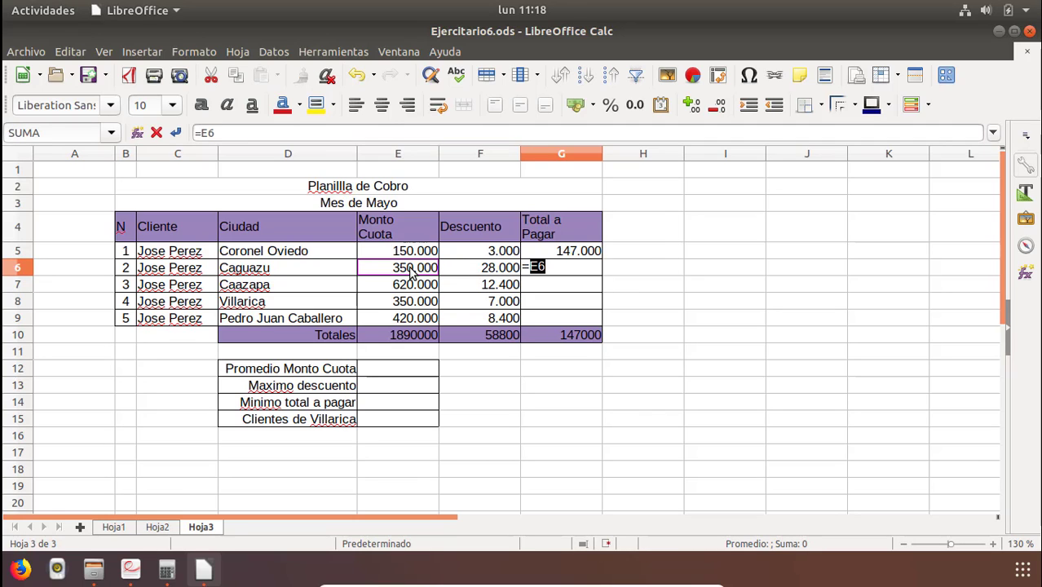
pyautogui.write('-')
pyautogui.click(473, 272)
pyautogui.press('Return')
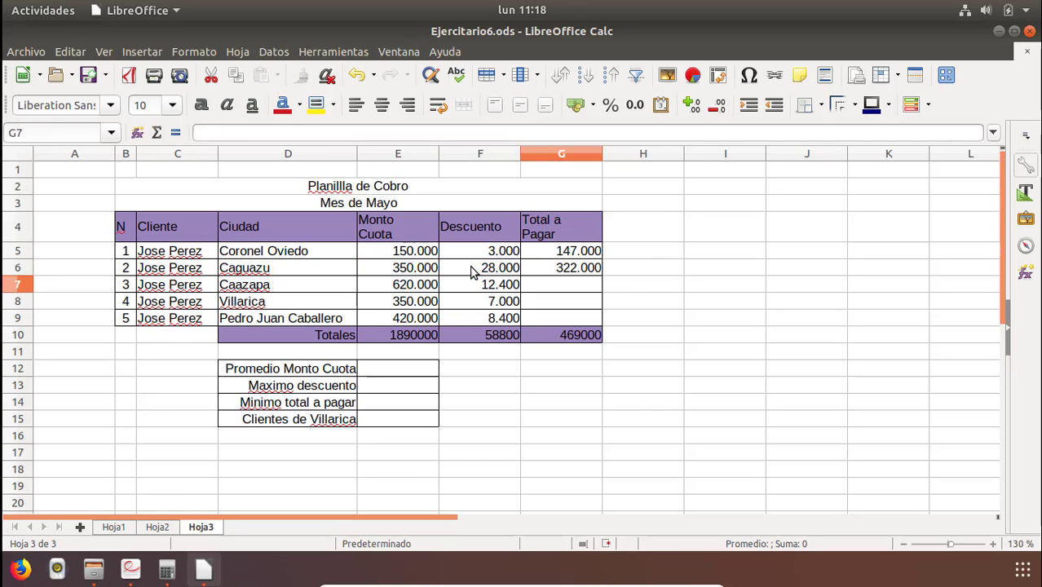
# Fill the total-to-pay formula from G6 down to G9 and compare the results with the exercise PDF.
pyautogui.click(572, 272)
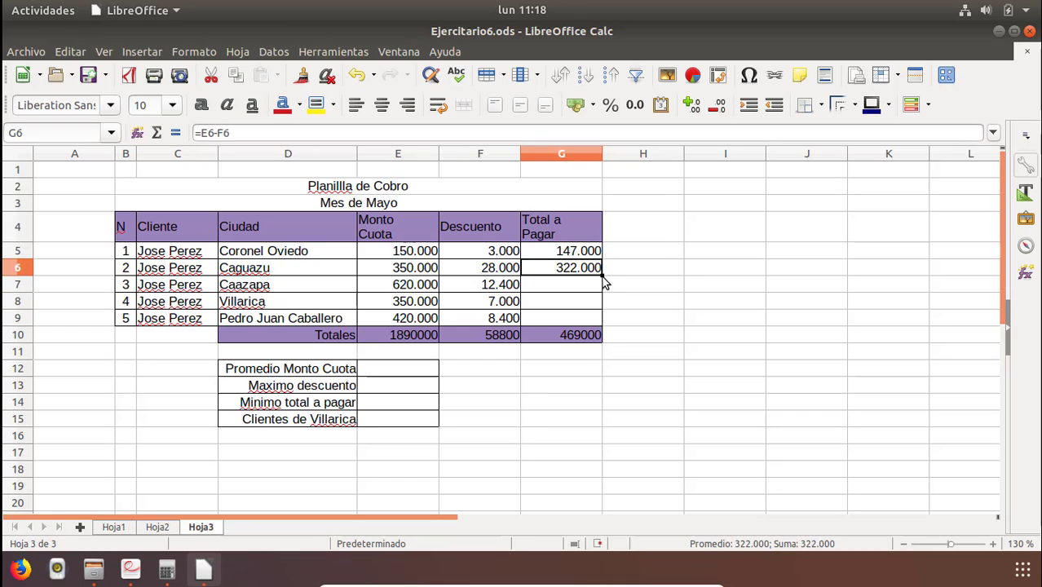
pyautogui.moveTo(601, 276); pyautogui.dragTo(600, 325)
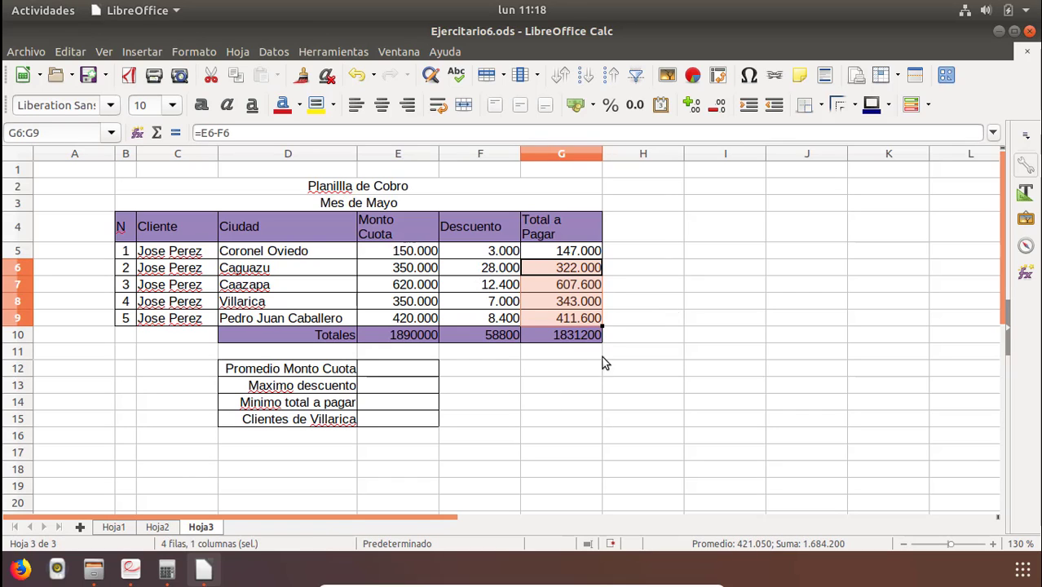
pyautogui.click(124, 579)
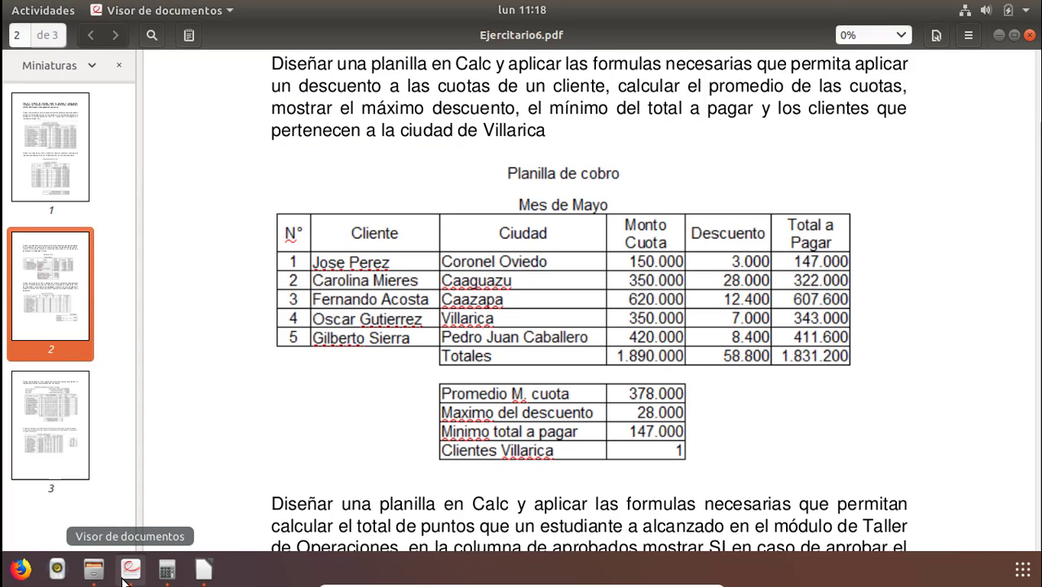
pyautogui.click(203, 570)
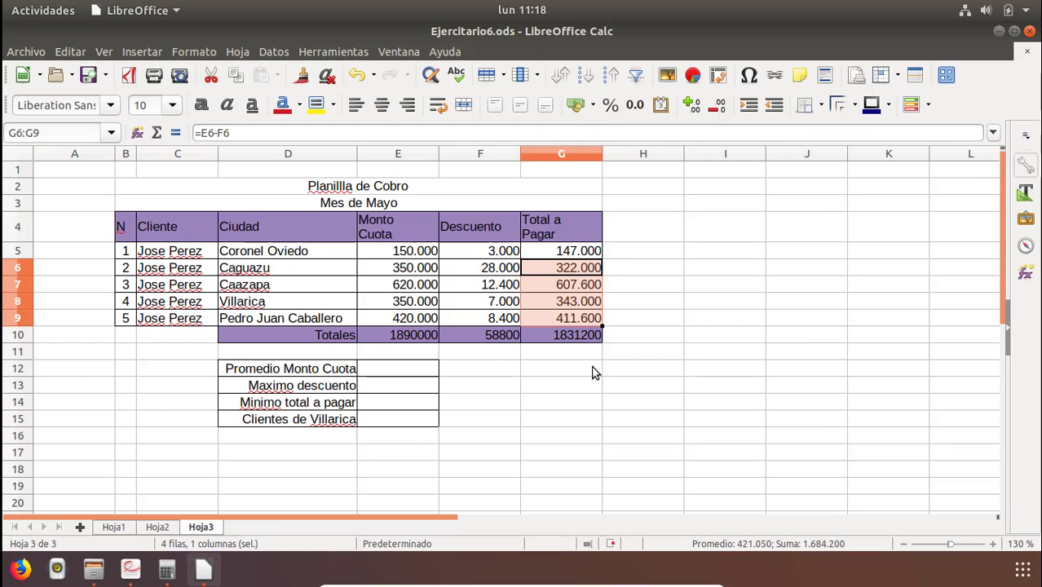
# Format the totals row E10:G10 as numbers with thousands separators and no decimals.
pyautogui.click(594, 373)
pyautogui.moveTo(586, 333); pyautogui.dragTo(408, 339)
pyautogui.click(635, 105)
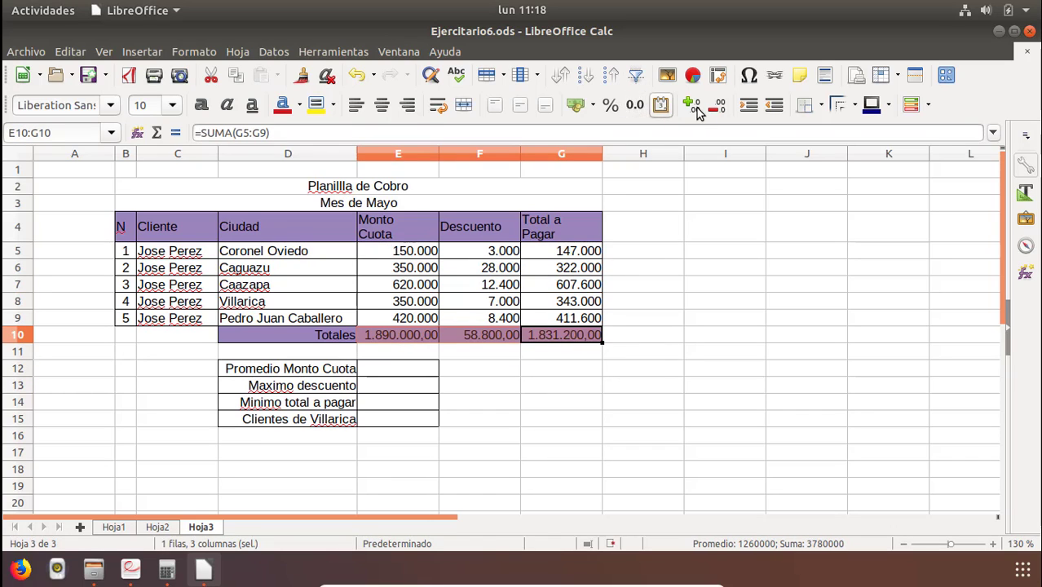
pyautogui.click(488, 371)
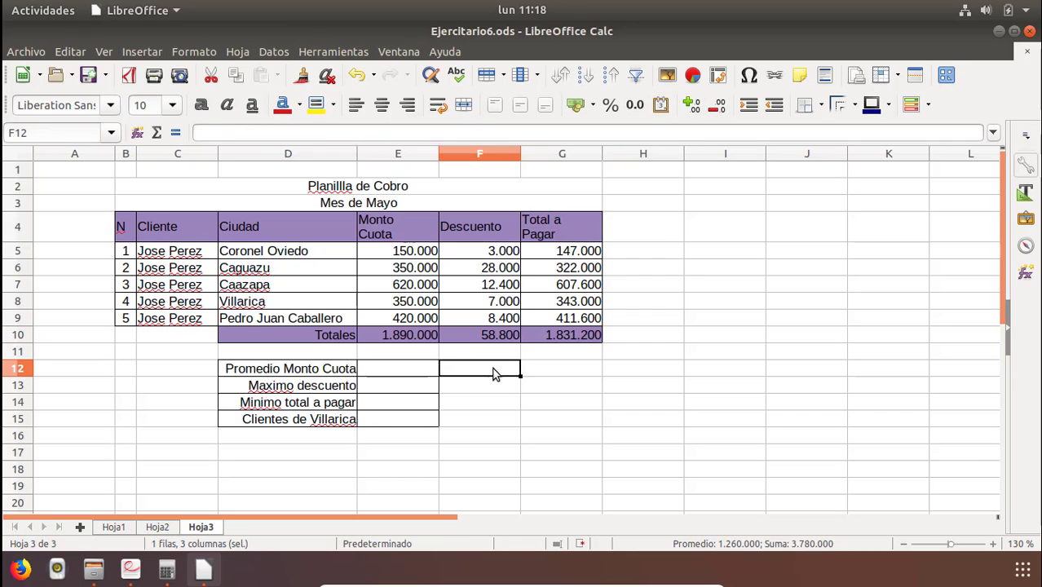
# Enter =promedio(E5:E9) in E12 to average the Monto Cuota column.
pyautogui.click(374, 373)
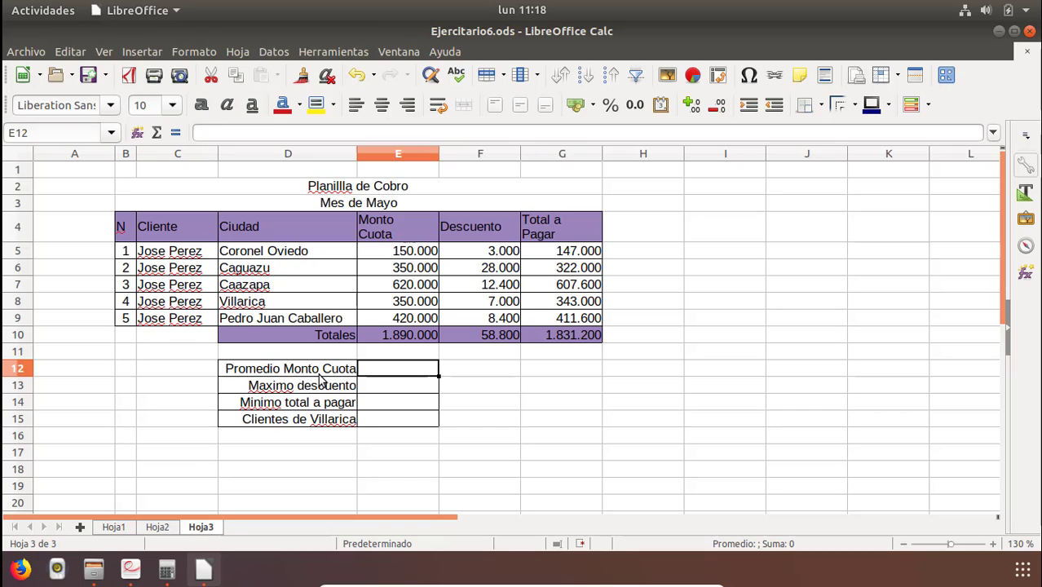
pyautogui.write('=p')
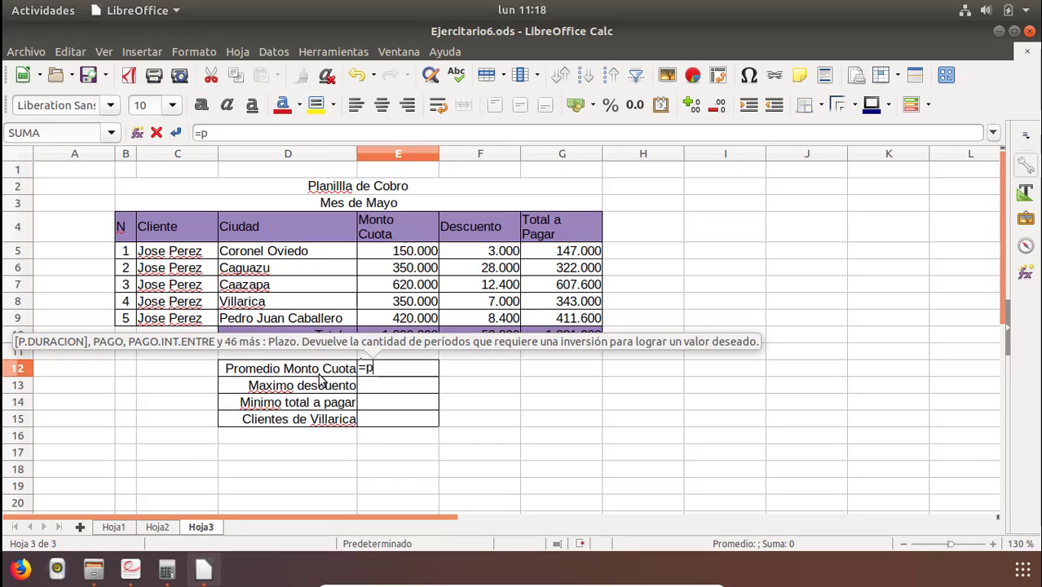
pyautogui.write('romedio')
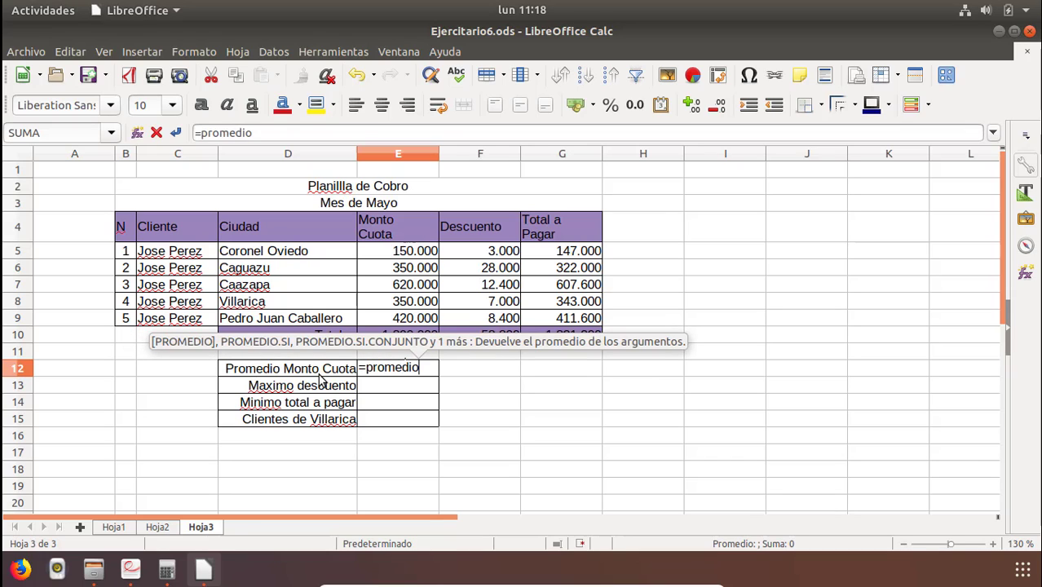
pyautogui.write('(')
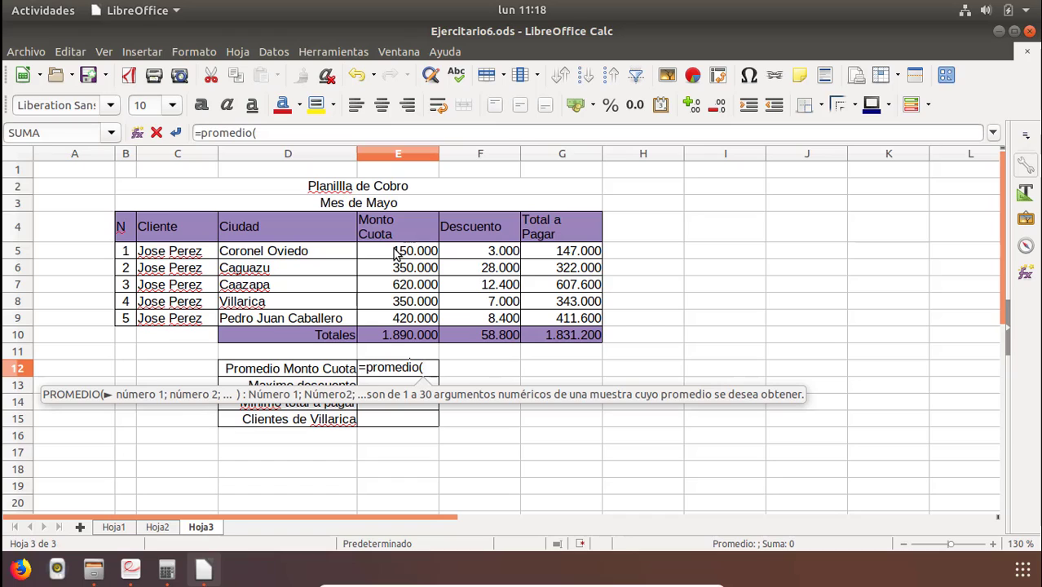
pyautogui.moveTo(394, 253); pyautogui.dragTo(394, 324)
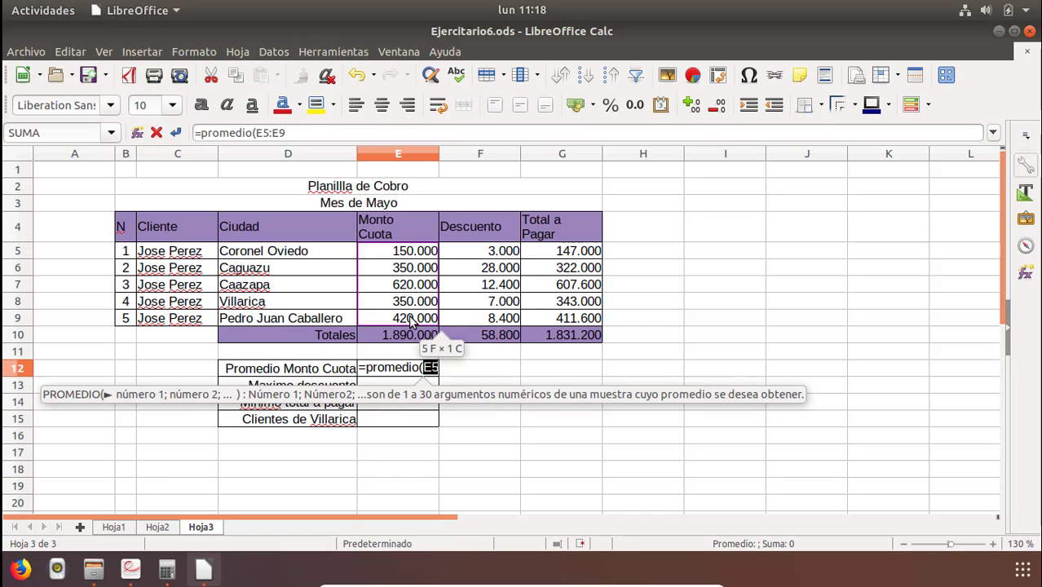
pyautogui.write(')')
pyautogui.press('Return')
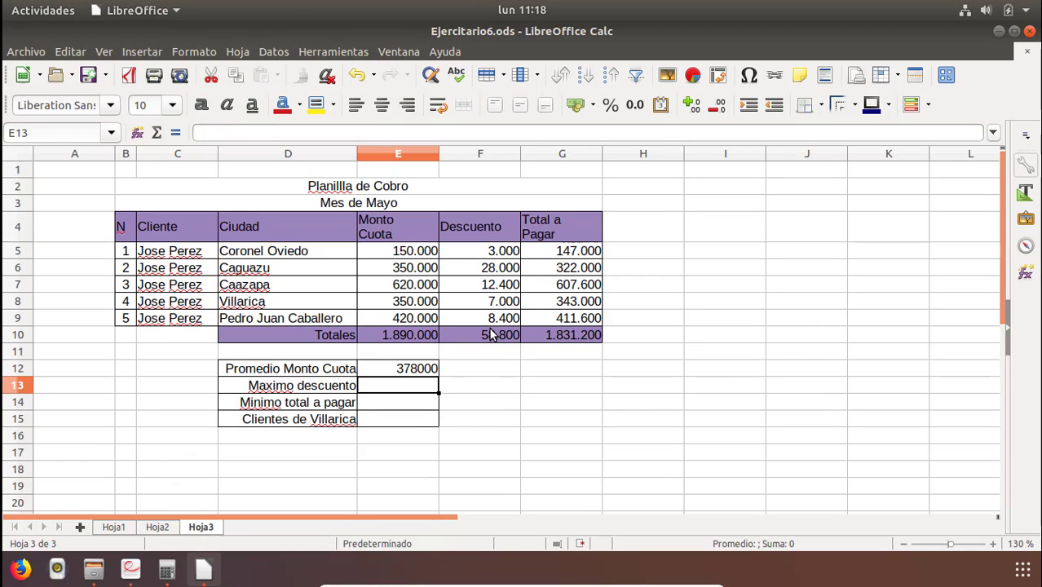
# Format the summary cells E12:E15 as numbers with thousands separators and no decimals.
pyautogui.press('Up')
pyautogui.moveTo(408, 369); pyautogui.dragTo(399, 421)
pyautogui.click(635, 105)
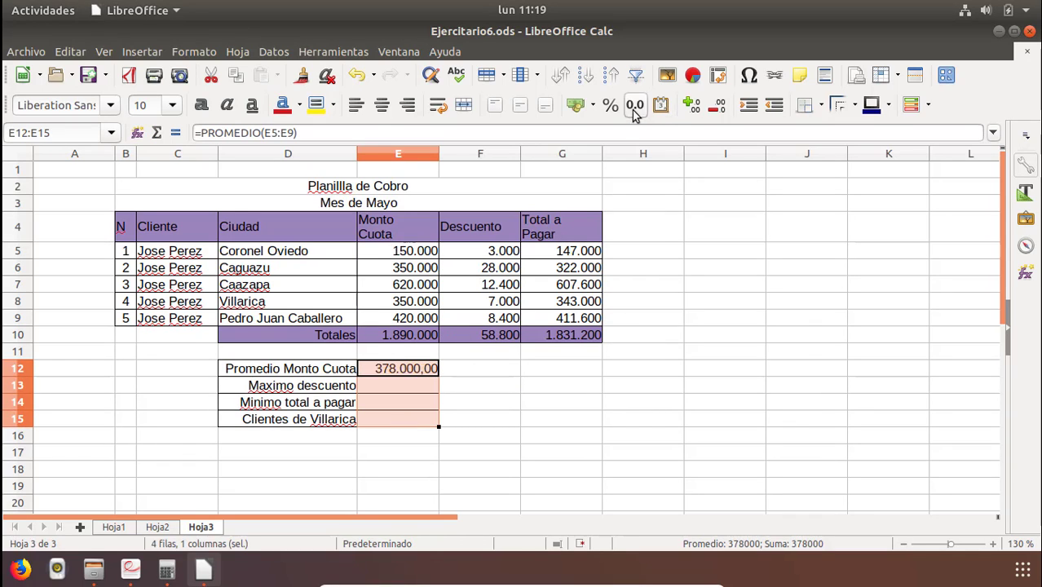
pyautogui.click(718, 110)
pyautogui.click(717, 109)
pyautogui.click(426, 400)
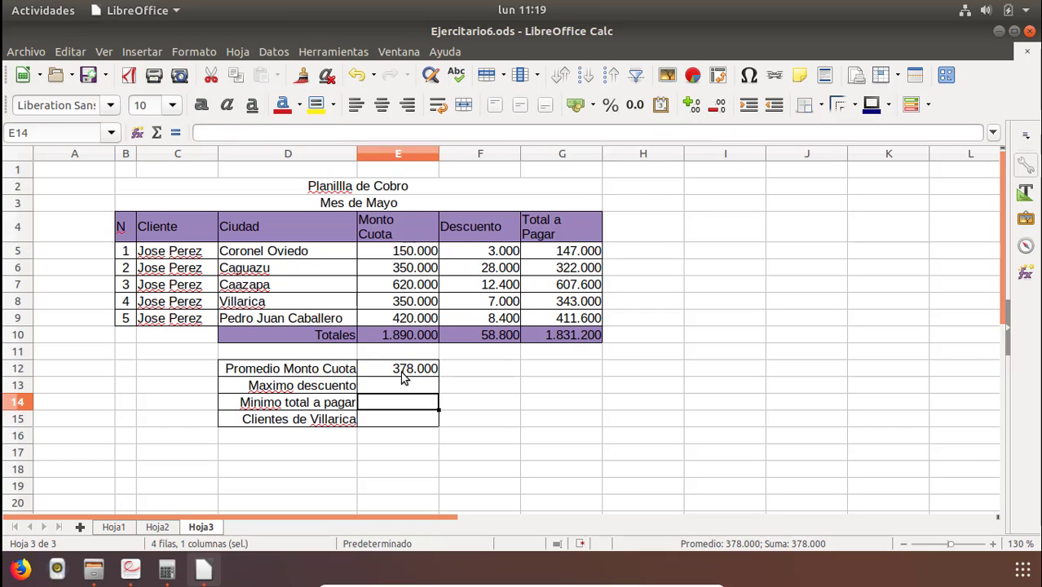
# Enter =max(F5:F9) in E13 to get the maximum discount.
pyautogui.click(413, 371)
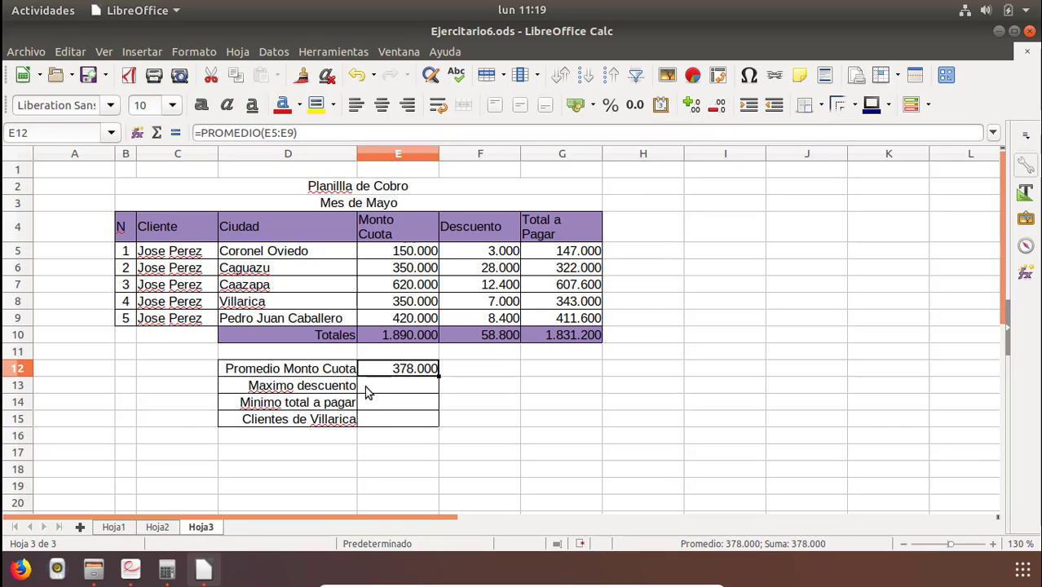
pyautogui.click(366, 391)
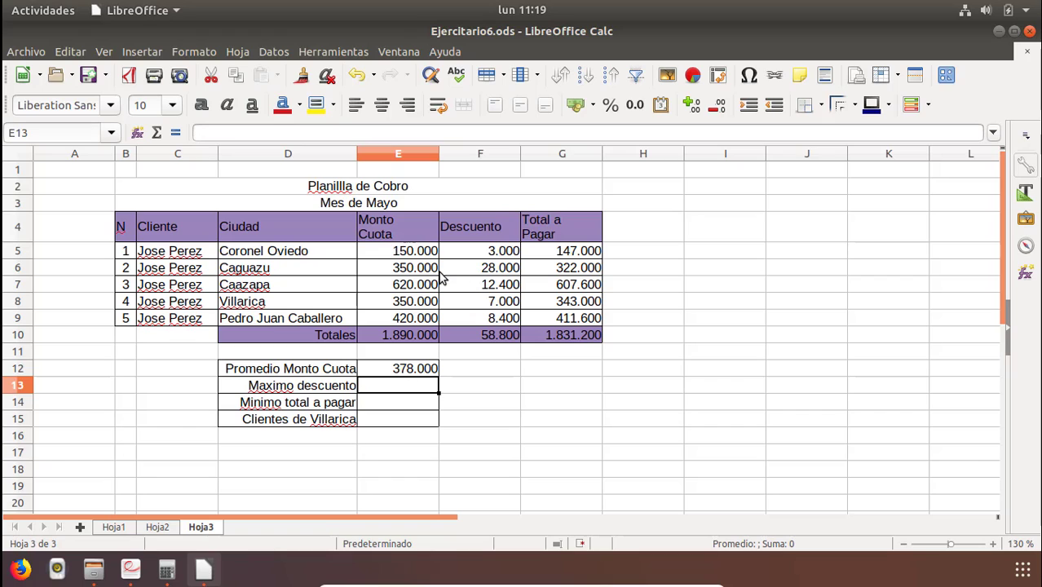
pyautogui.write('=')
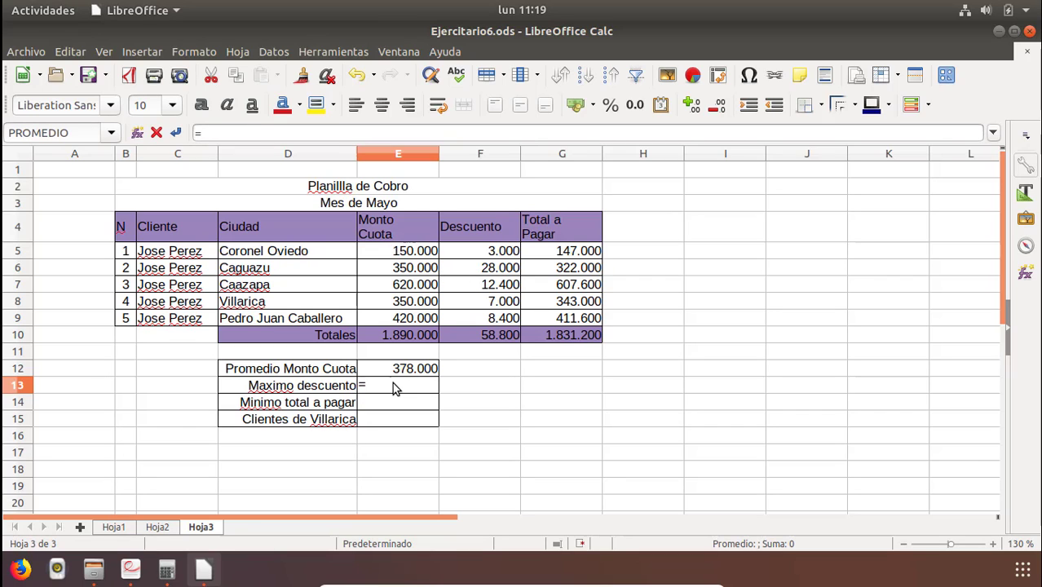
pyautogui.write('max(')
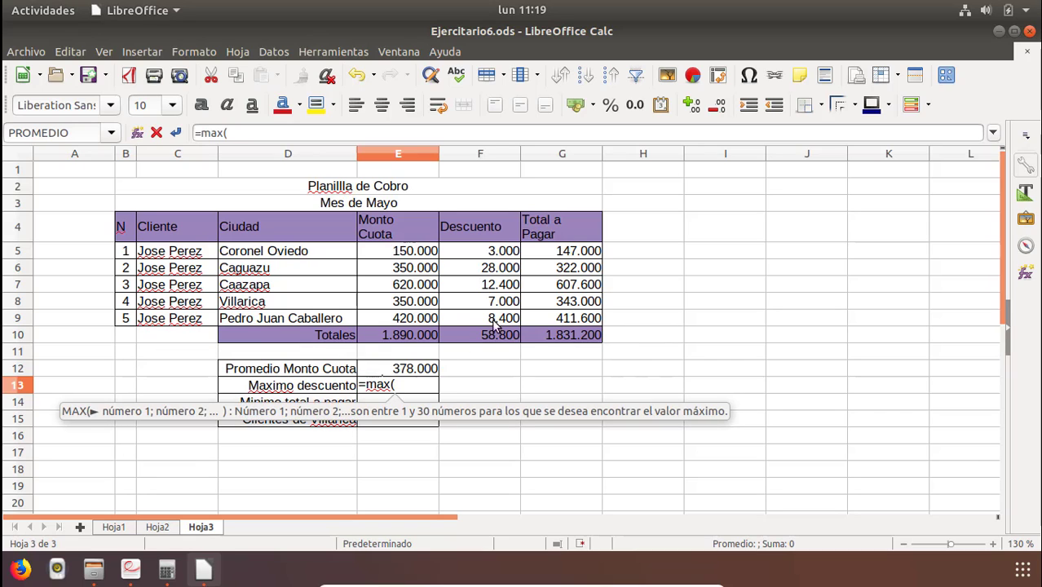
pyautogui.moveTo(510, 255); pyautogui.dragTo(493, 322)
pyautogui.write(')')
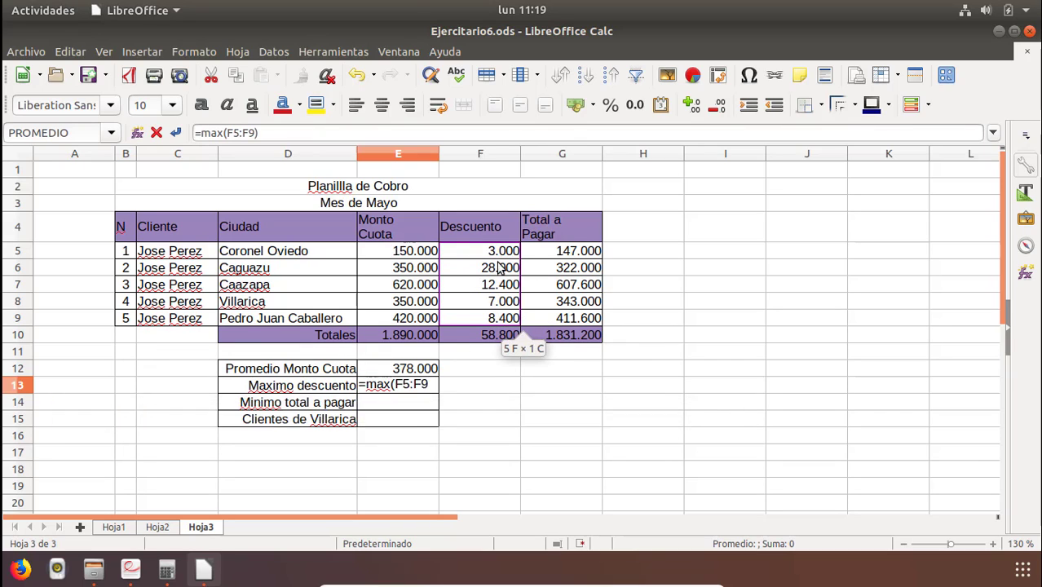
pyautogui.press('Return')
pyautogui.click(422, 389)
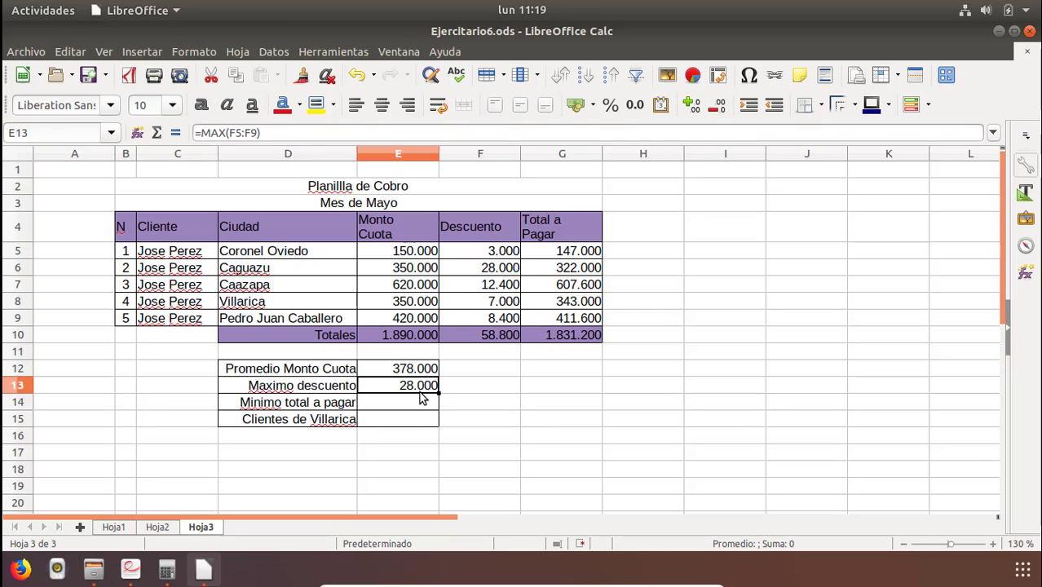
pyautogui.click(488, 273)
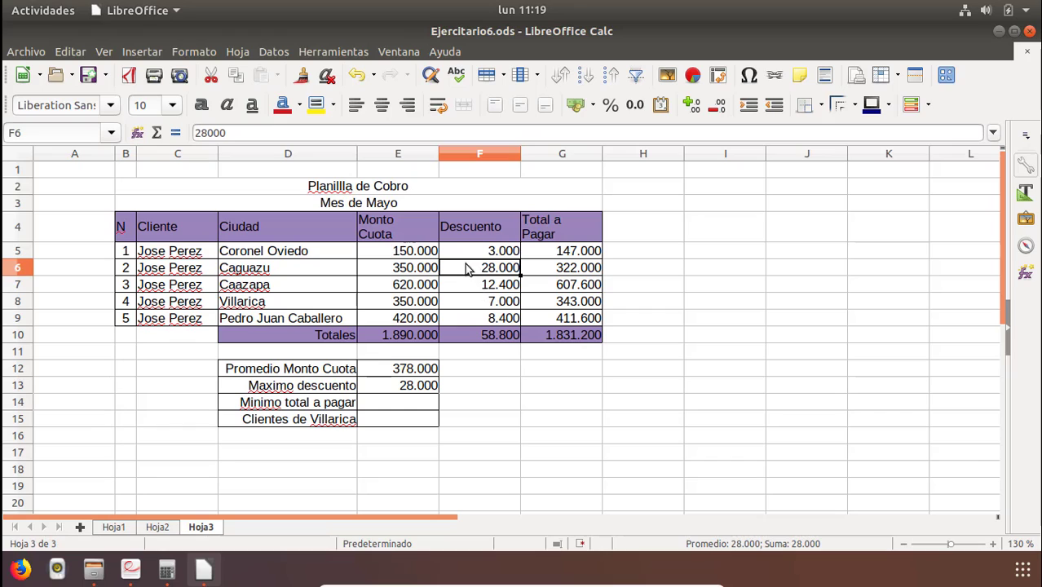
# Enter =min(G5:G9) in E14 to get the minimum total to pay.
pyautogui.click(389, 406)
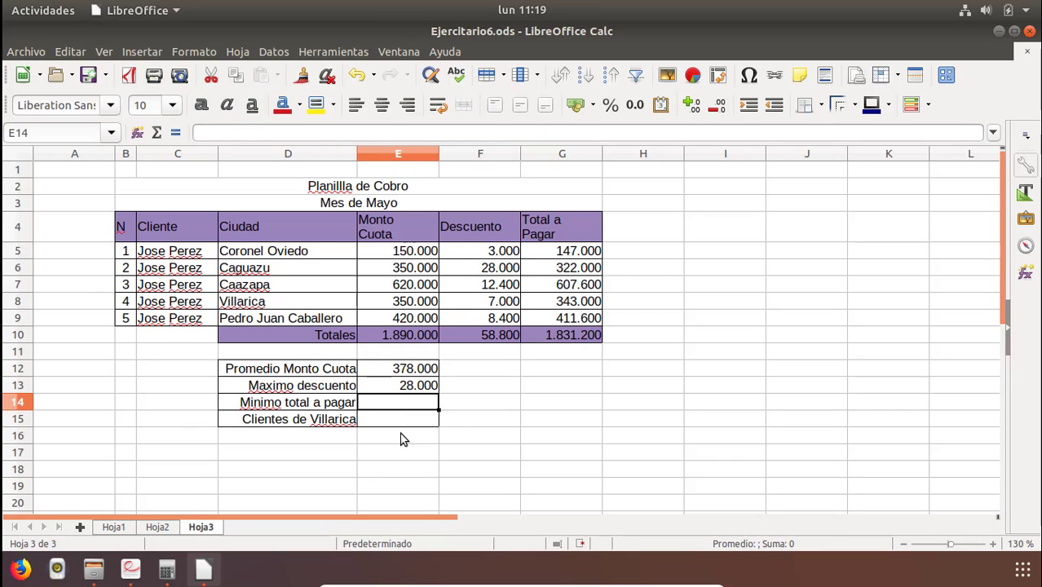
pyautogui.write('m')
pyautogui.press('BackSpace')
pyautogui.press('BackSpace')
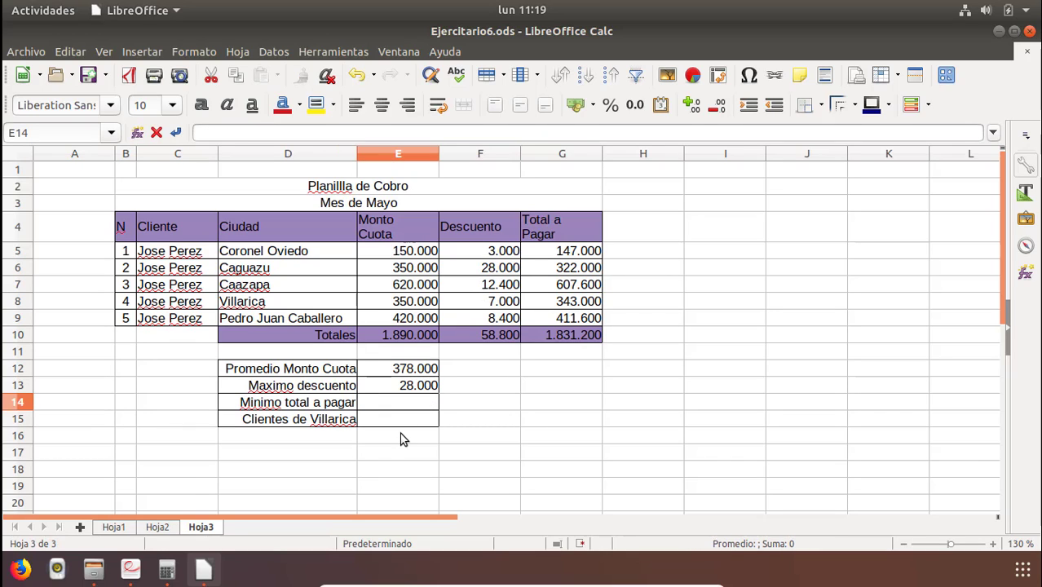
pyautogui.write('=mi')
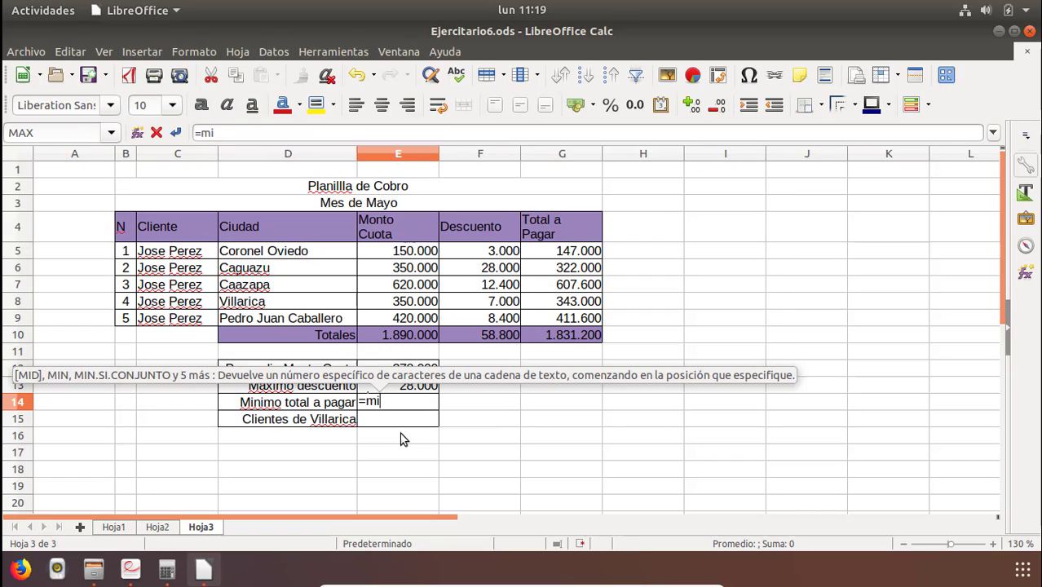
pyautogui.write('n(')
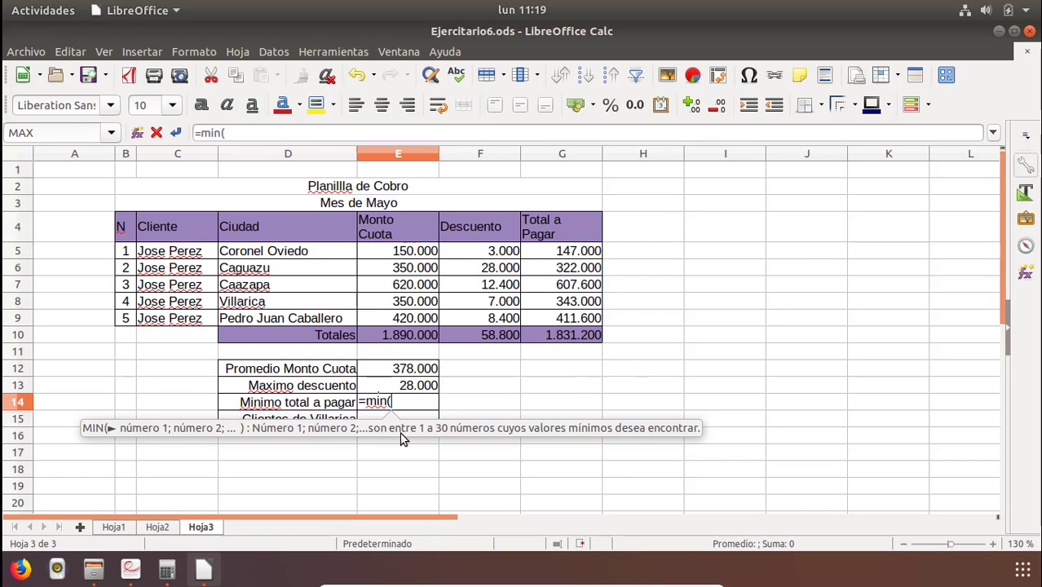
pyautogui.click(559, 255)
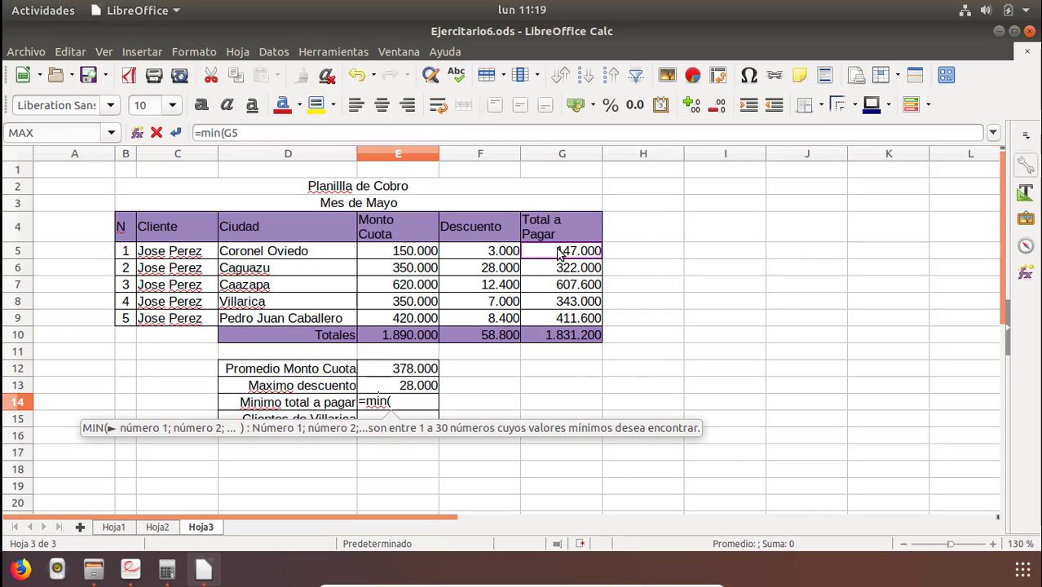
pyautogui.moveTo(559, 255); pyautogui.dragTo(557, 320)
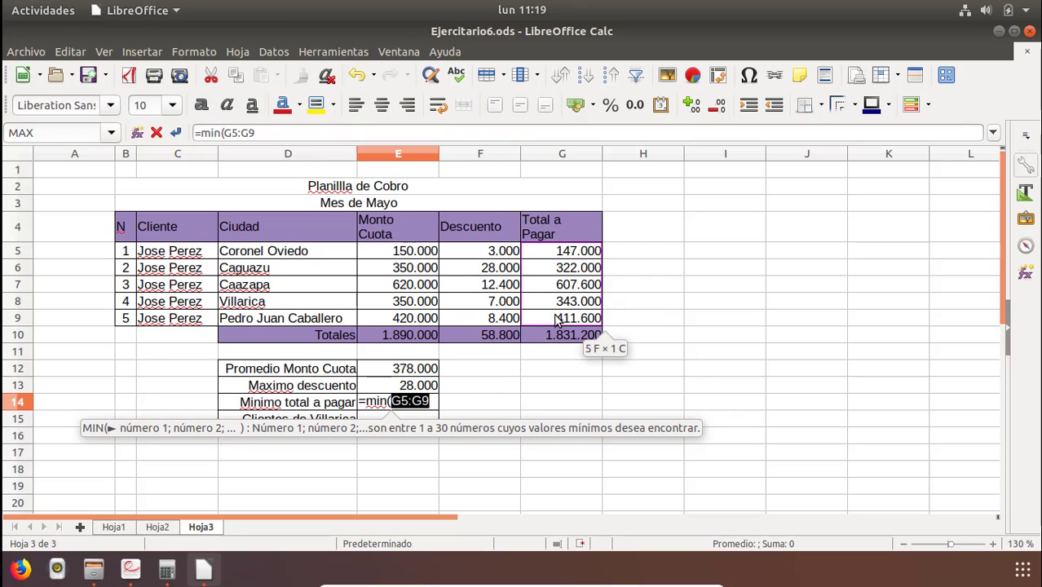
pyautogui.write(')')
pyautogui.press('Return')
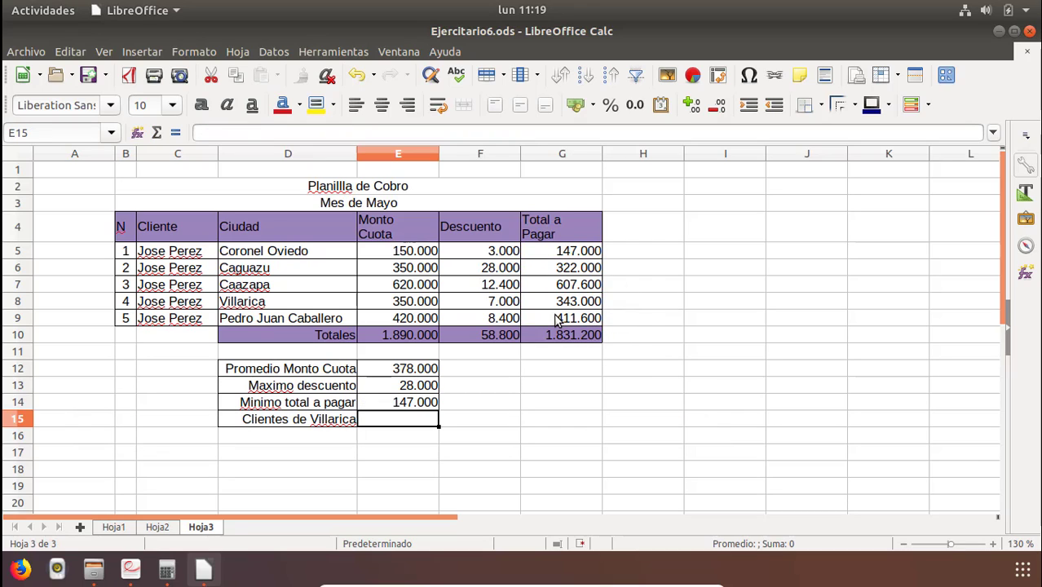
pyautogui.press('Up')
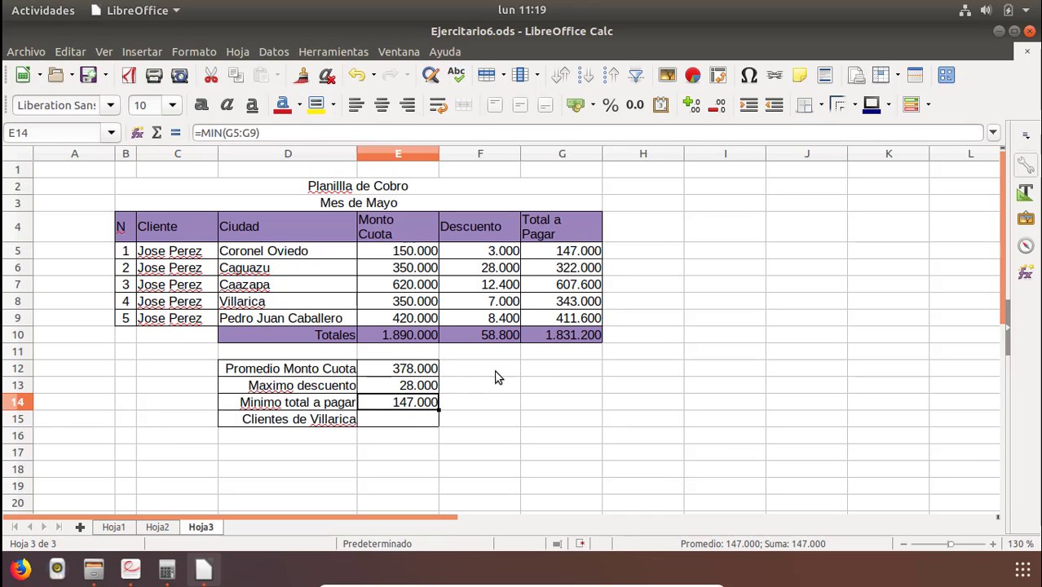
# Enter =contar.si(D5:D9;"Villarica") in E15 to count the clients from Villarica.
pyautogui.click(377, 420)
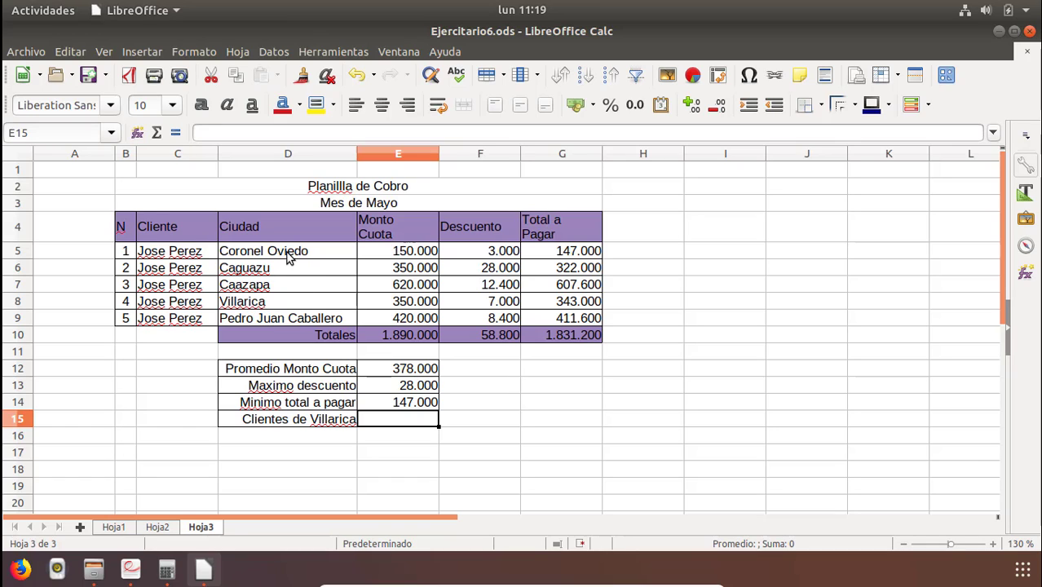
pyautogui.click(234, 303)
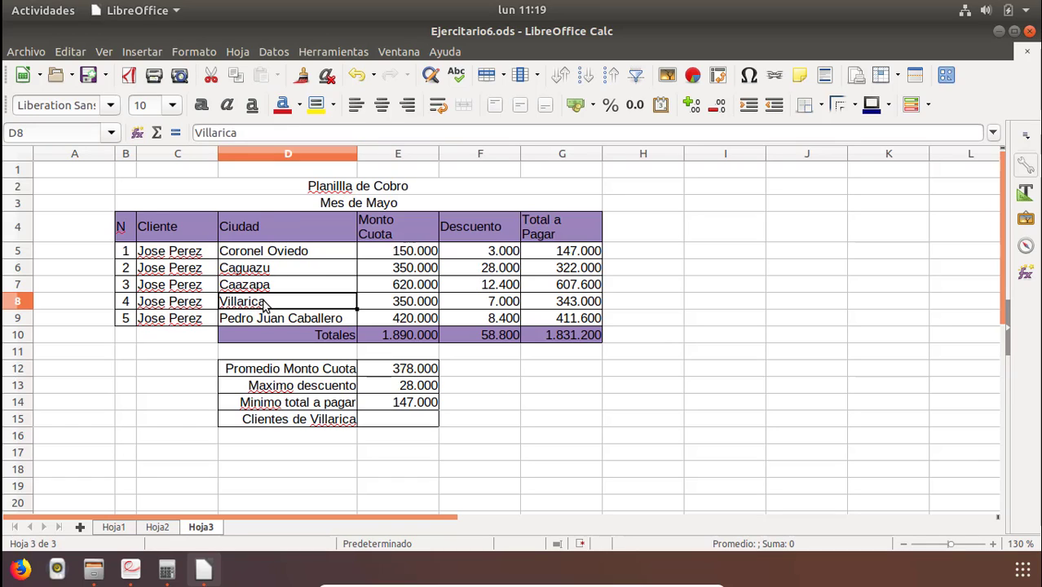
pyautogui.click(372, 419)
pyautogui.write('=')
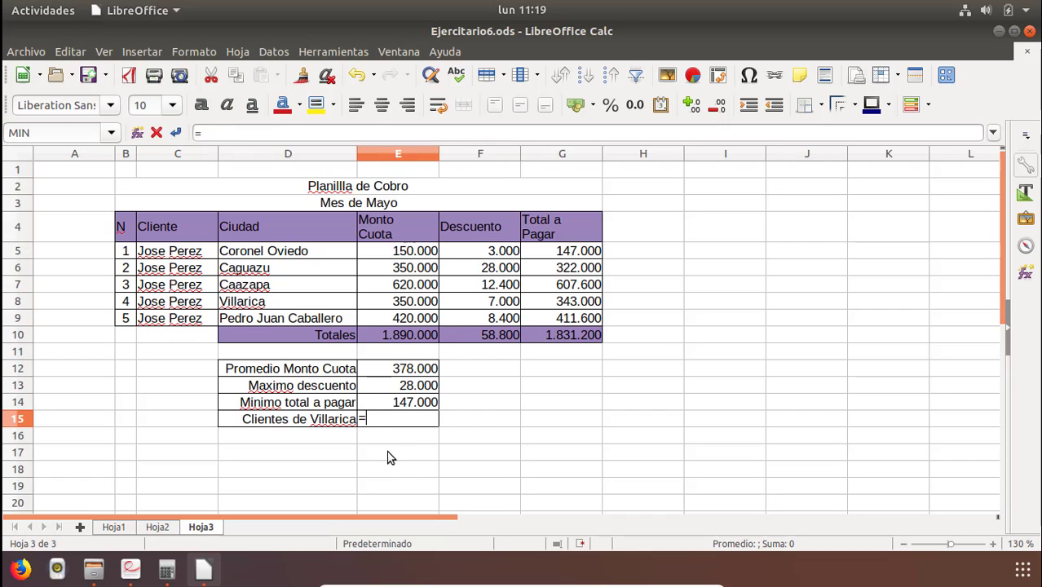
pyautogui.write('contar.so')
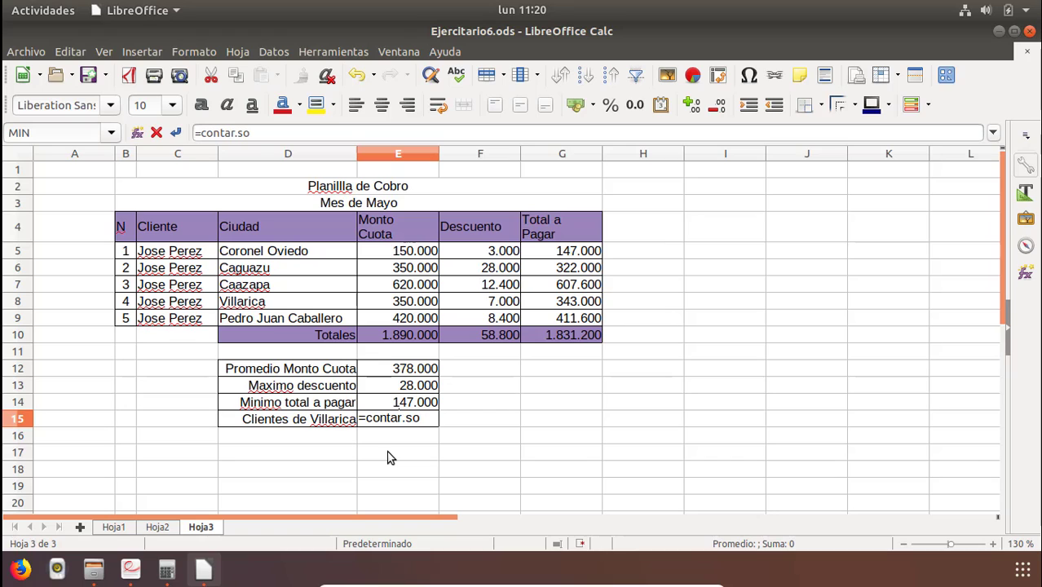
pyautogui.press('BackSpace')
pyautogui.write('i(')
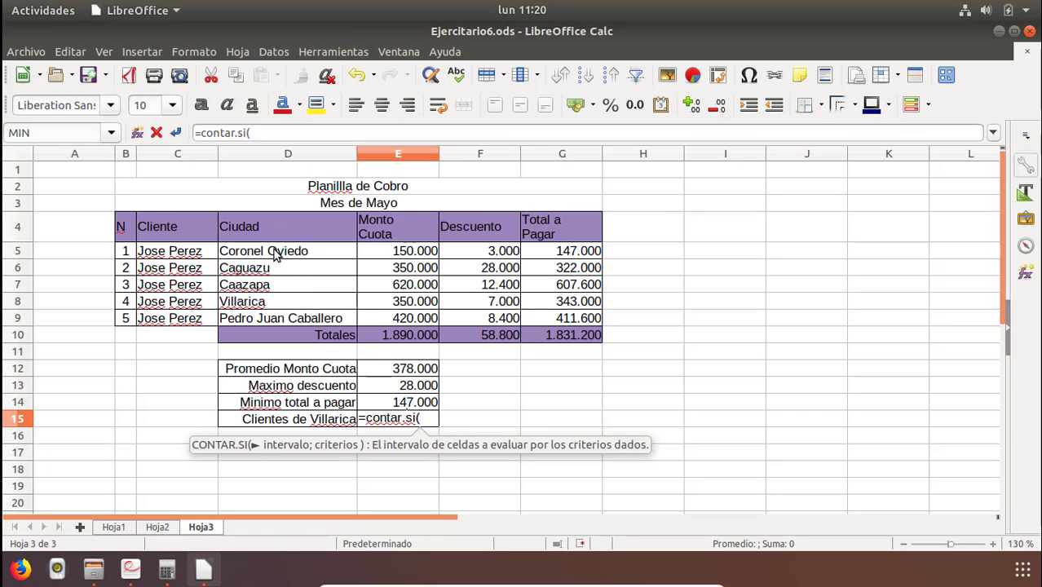
pyautogui.moveTo(276, 255); pyautogui.dragTo(249, 328)
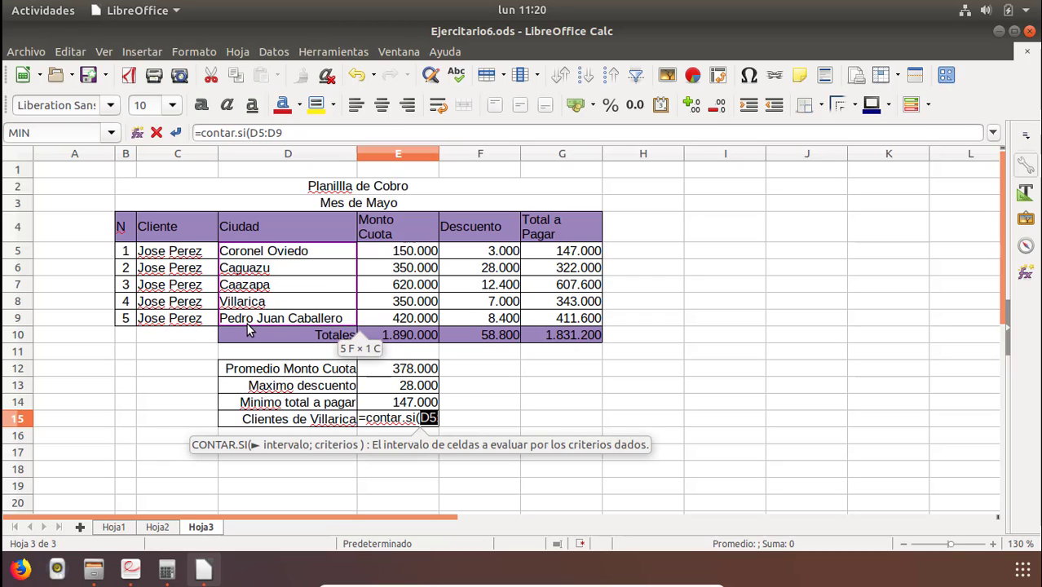
pyautogui.click(293, 135)
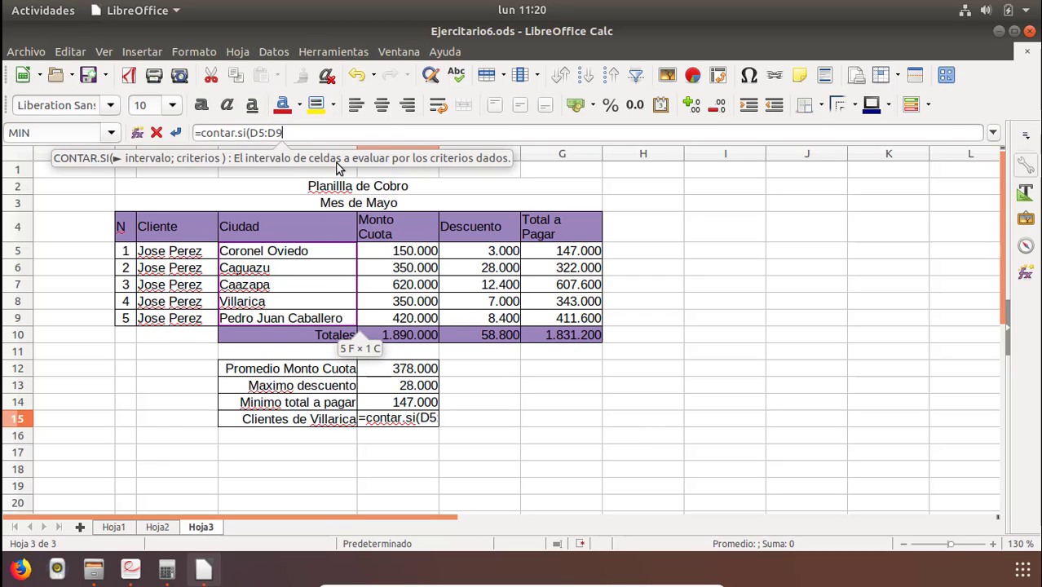
pyautogui.write(';')
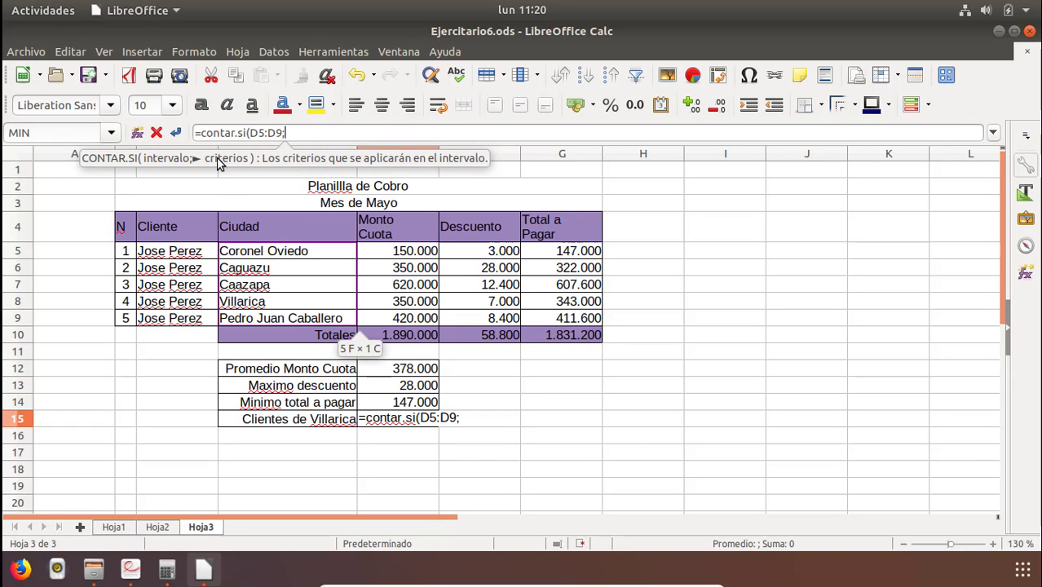
pyautogui.write('"Villarica')
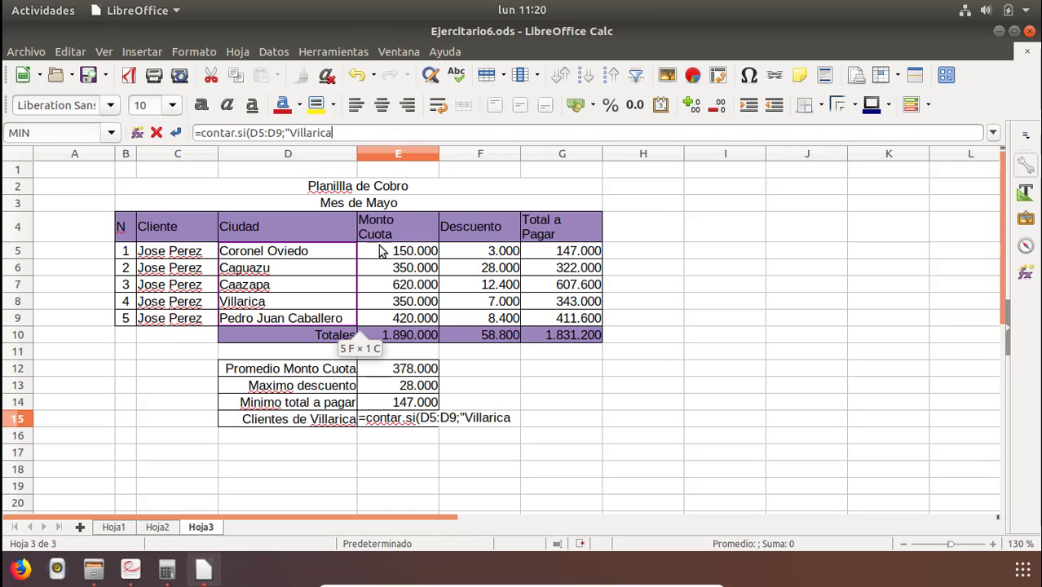
pyautogui.write('"')
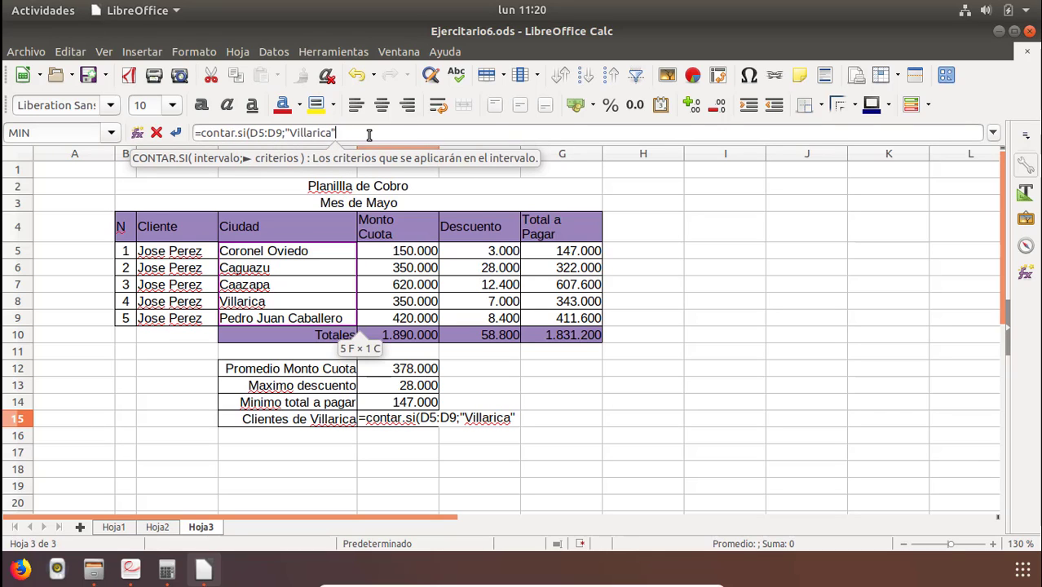
pyautogui.write(')')
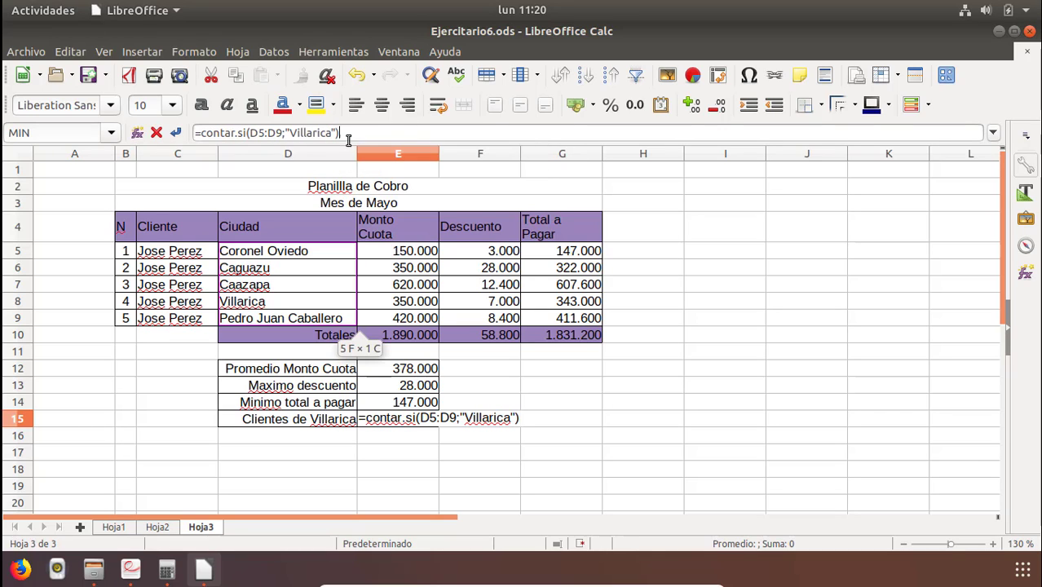
pyautogui.click(455, 420)
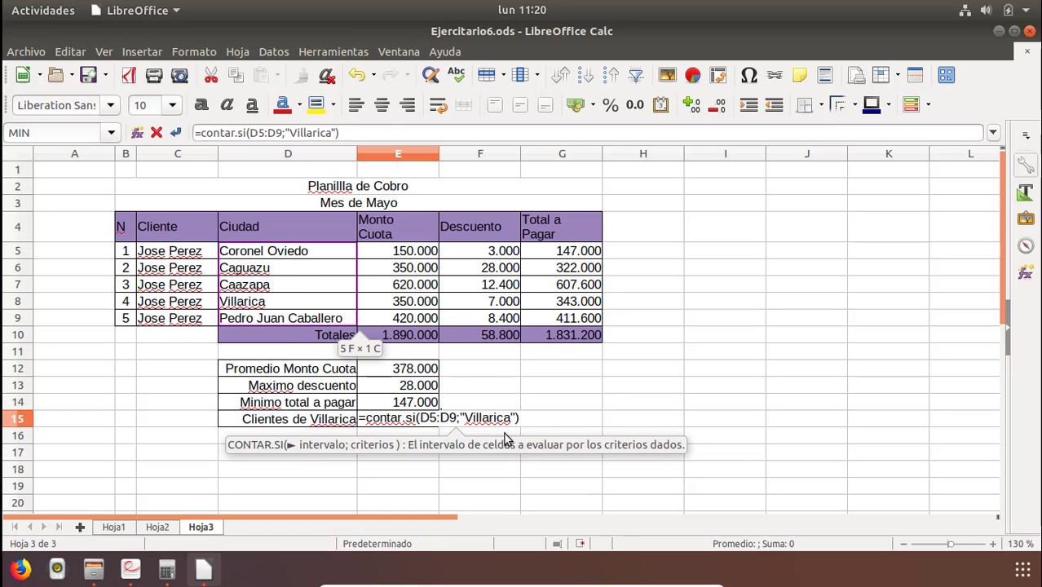
pyautogui.press('Return')
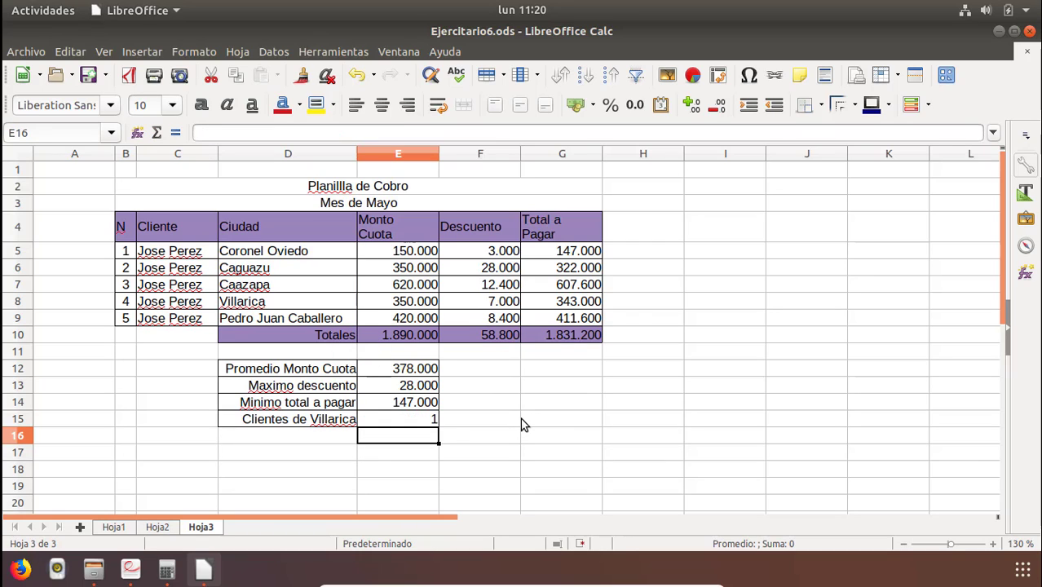
# Copy the Villarica city from D8 and paste it over Coronel Oviedo in D5.
pyautogui.press('Up')
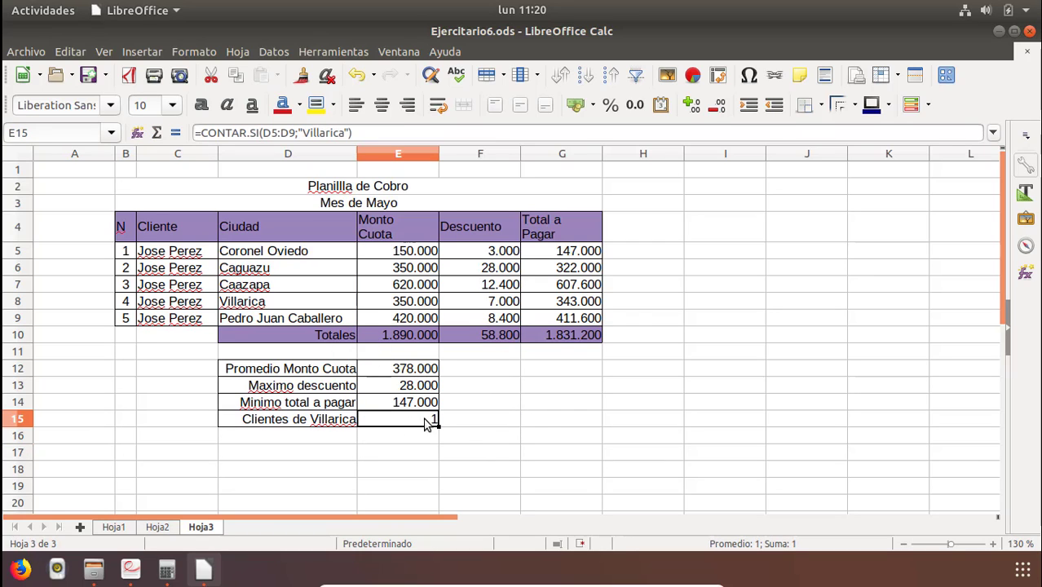
pyautogui.click(263, 307)
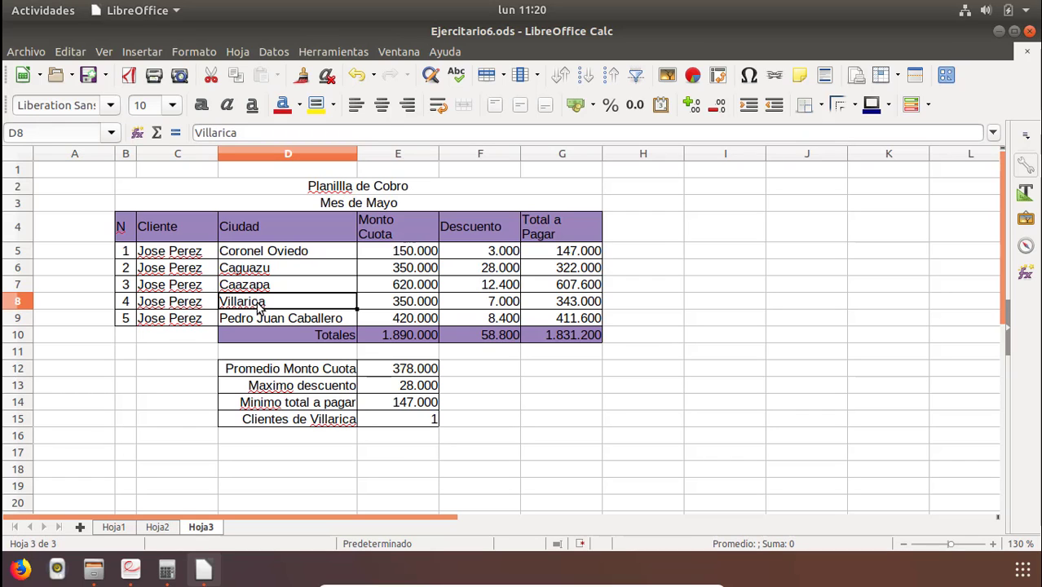
pyautogui.rightClick(257, 303)
pyautogui.click(290, 329)
pyautogui.click(259, 253)
pyautogui.rightClick(260, 255)
pyautogui.click(287, 298)
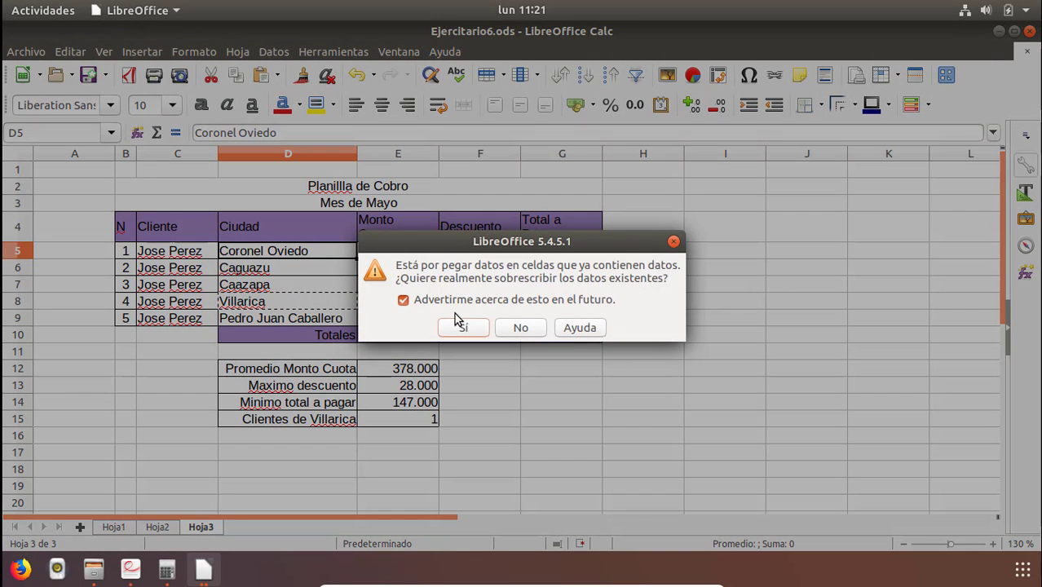
pyautogui.click(463, 327)
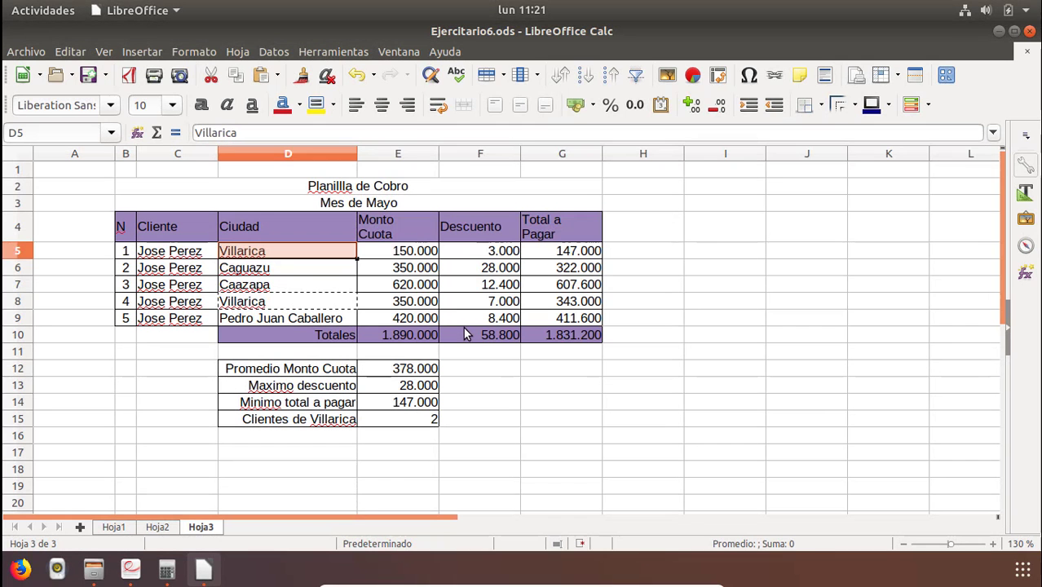
# Change the criterion in E15's CONTAR.SI formula to lowercase "villarica".
pyautogui.click(431, 418)
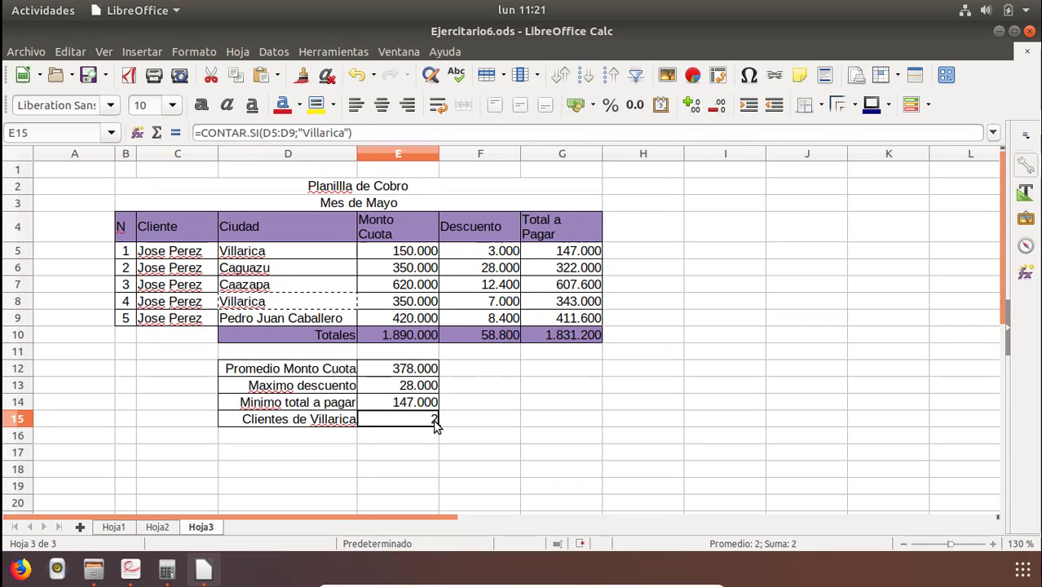
pyautogui.doubleClick(417, 424)
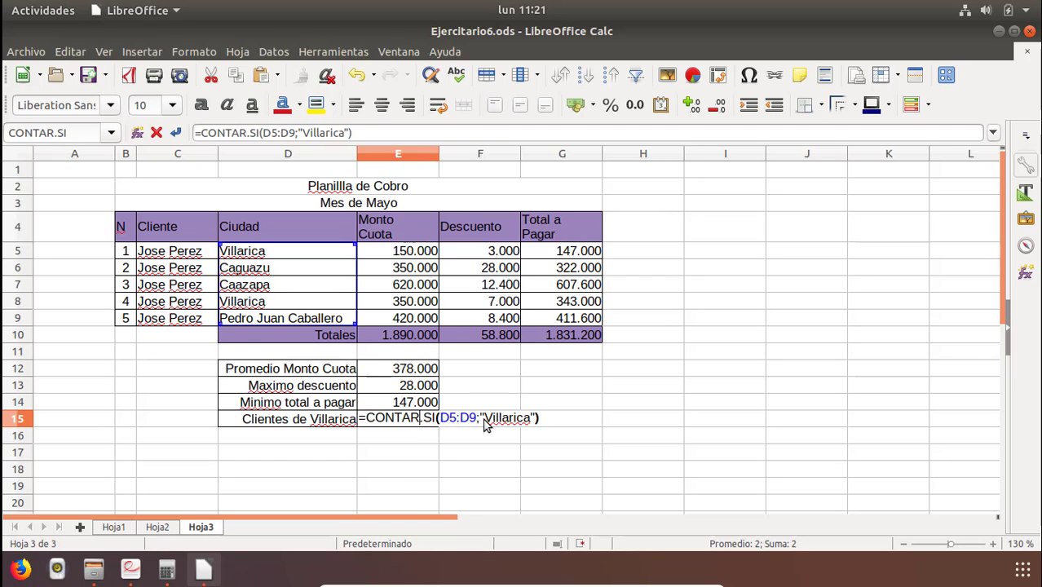
pyautogui.moveTo(482, 419); pyautogui.dragTo(536, 419)
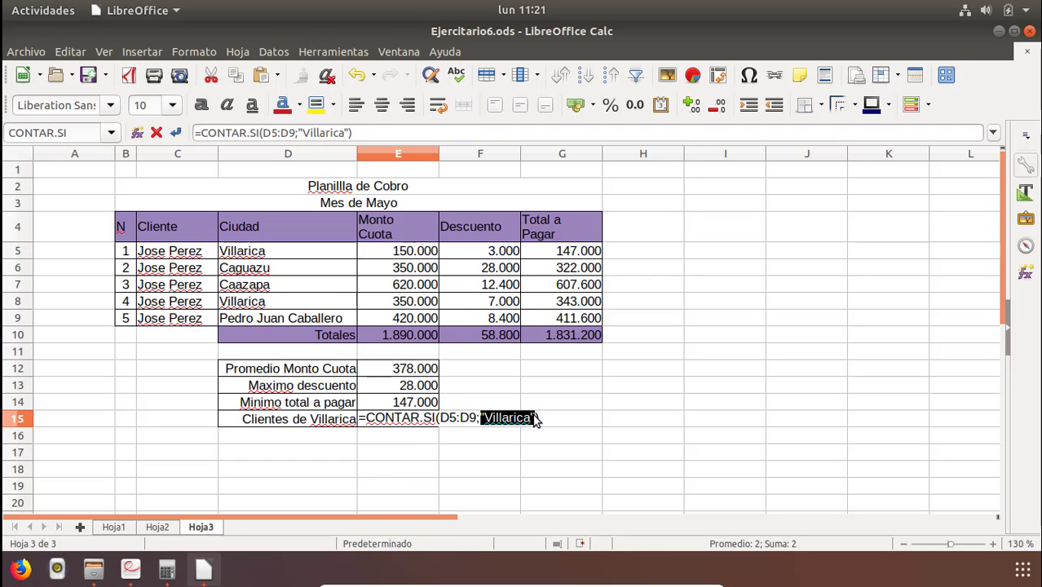
pyautogui.click(510, 419)
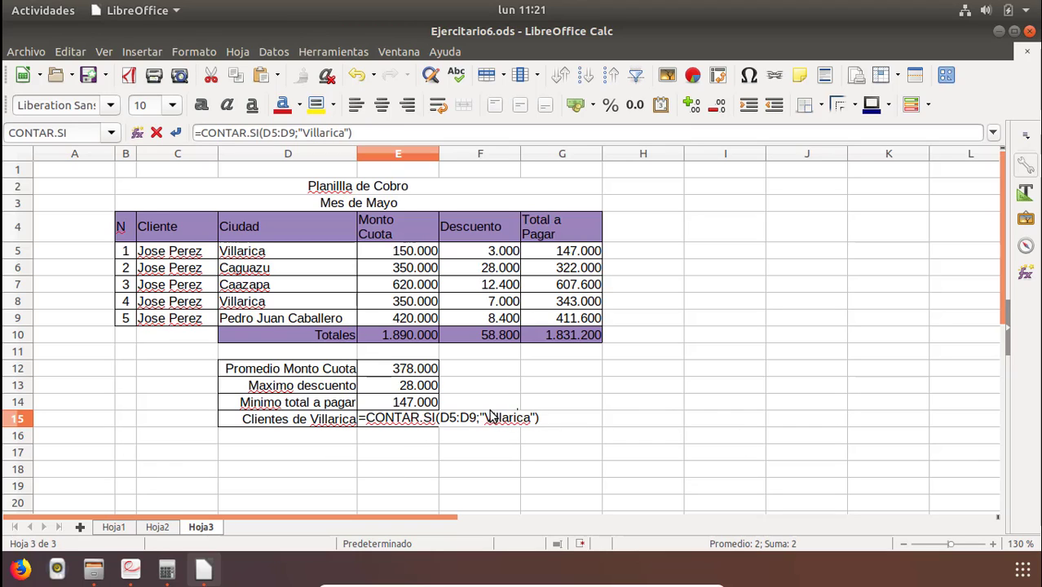
pyautogui.press('BackSpace')
pyautogui.write('v')
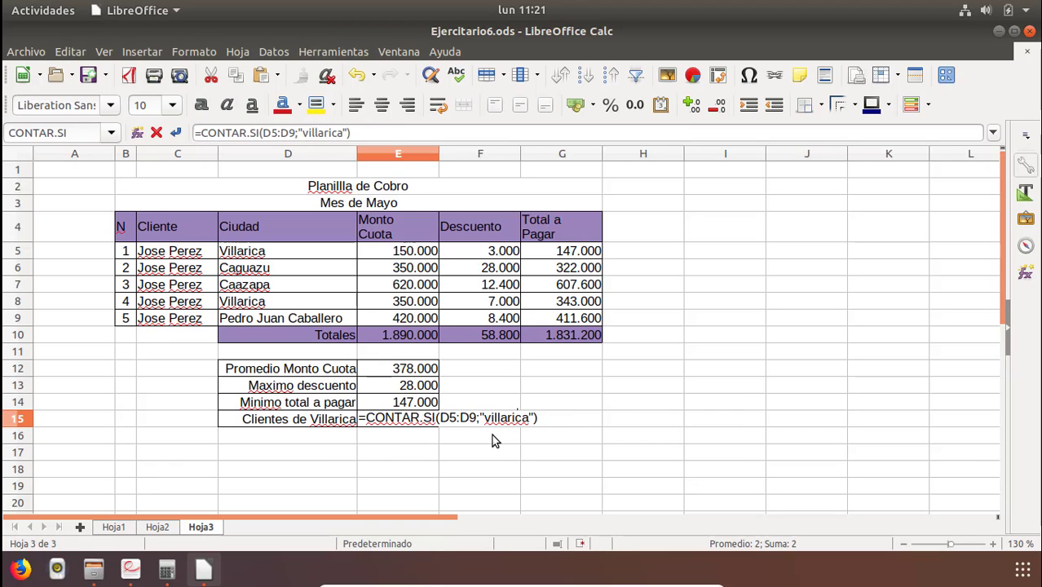
pyautogui.press('Return')
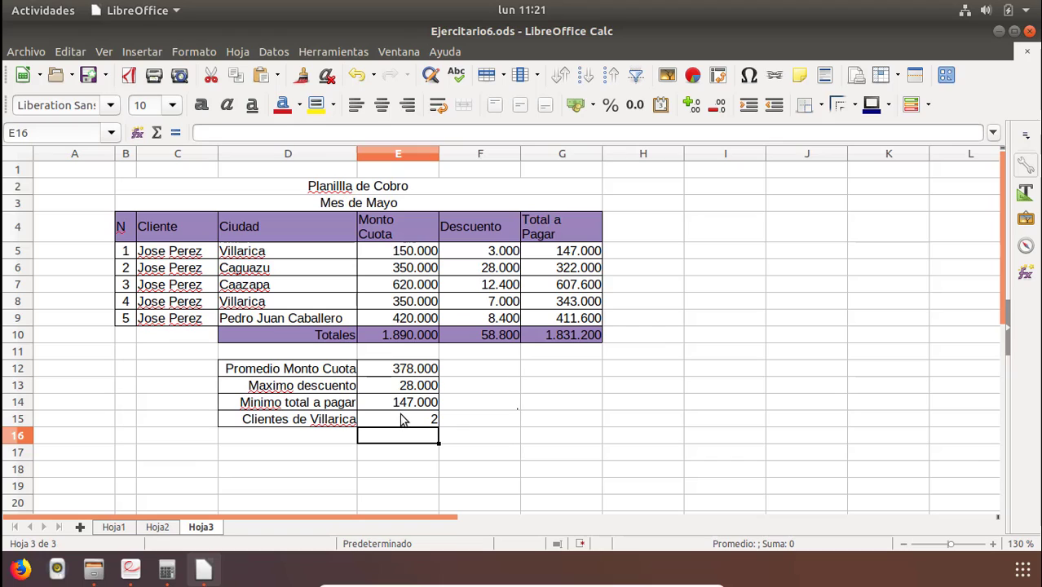
# Change the criterion in E15's formula to "Villarica " with a trailing space.
pyautogui.click(401, 419)
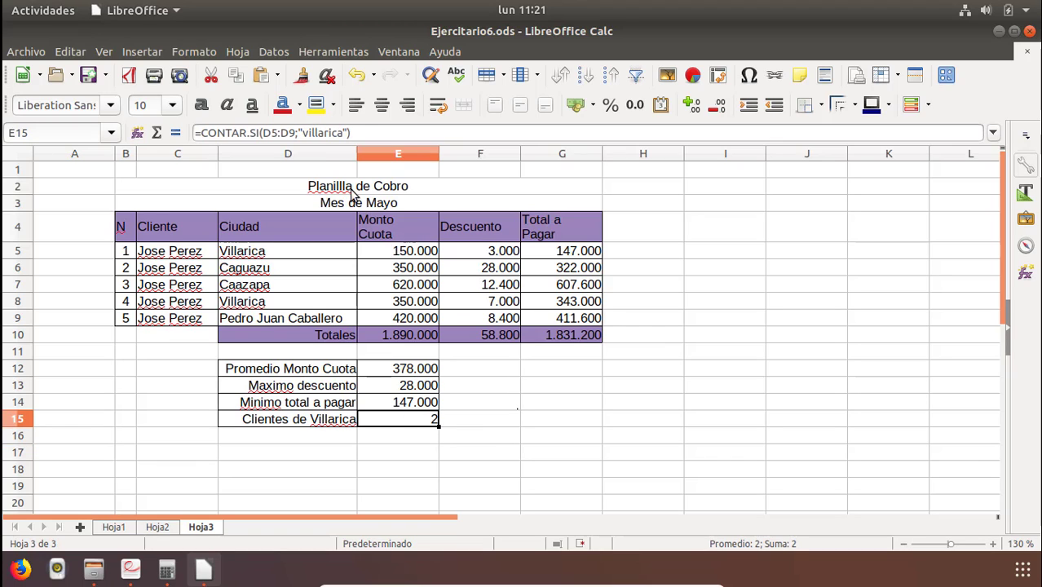
pyautogui.doubleClick(388, 420)
pyautogui.click(492, 427)
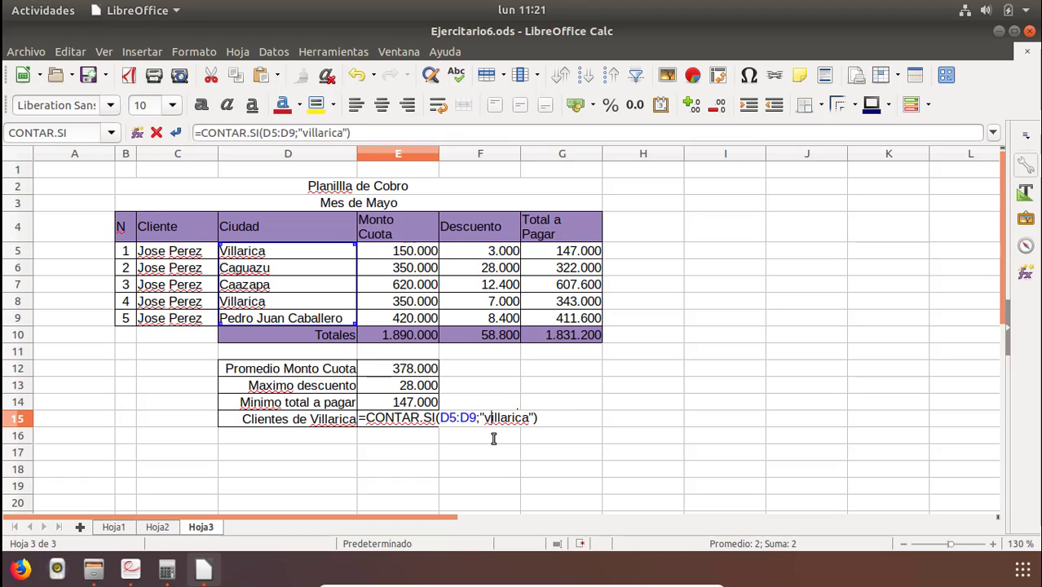
pyautogui.press('BackSpace')
pyautogui.write('V')
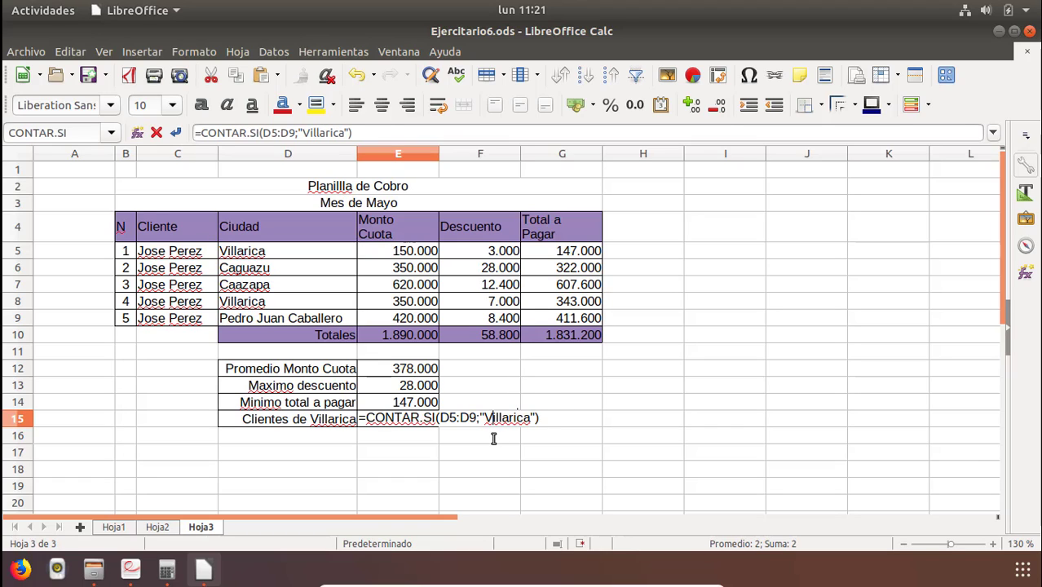
pyautogui.click(530, 419)
pyautogui.press('Return')
pyautogui.press('Up')
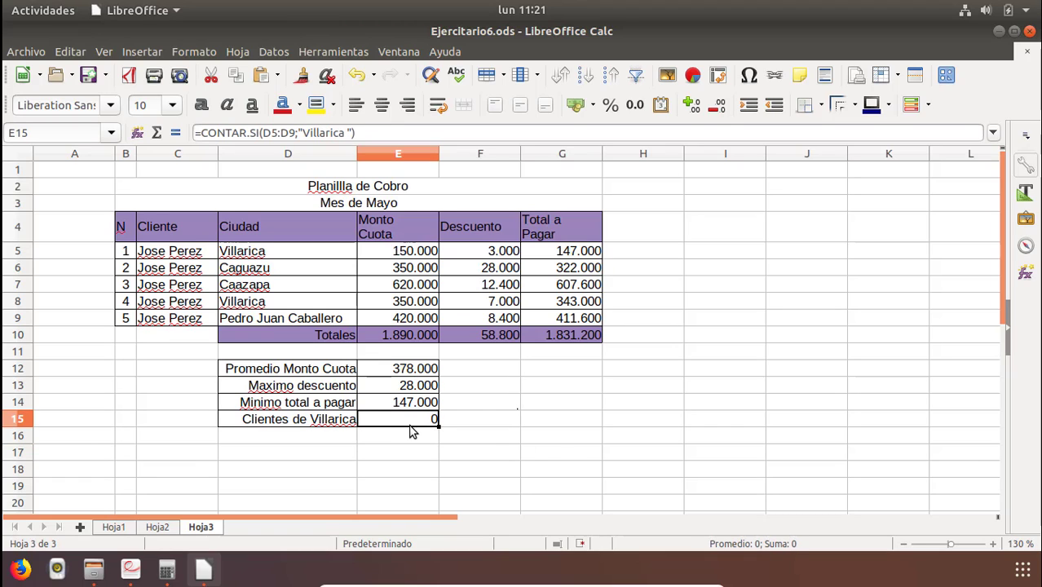
# Re-edit the Villarica entries in D8 and D5 to test matching against the criterion.
pyautogui.doubleClick(274, 305)
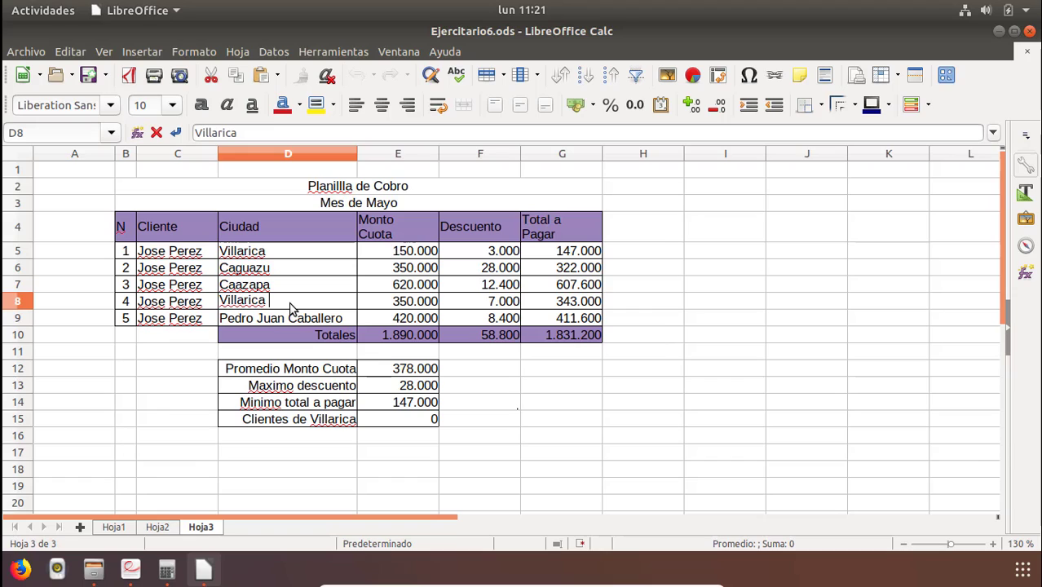
pyautogui.press('BackSpace')
pyautogui.press('Return')
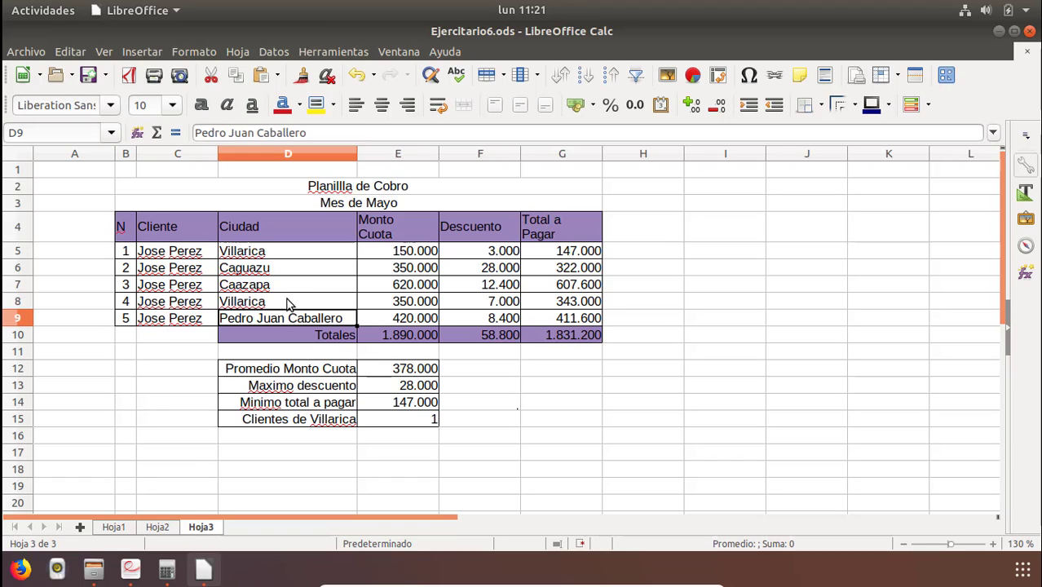
pyautogui.click(272, 301)
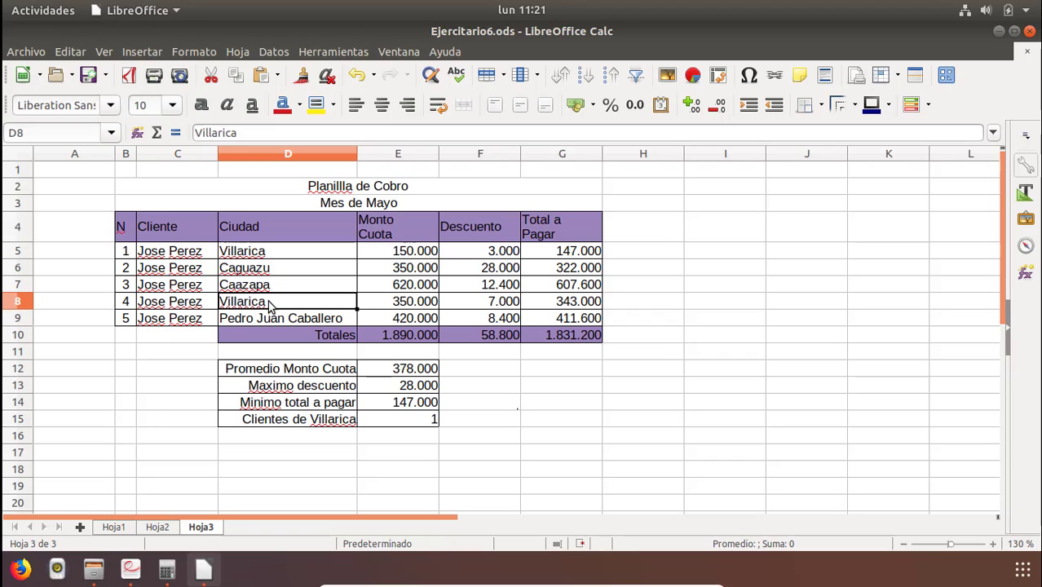
pyautogui.click(264, 255)
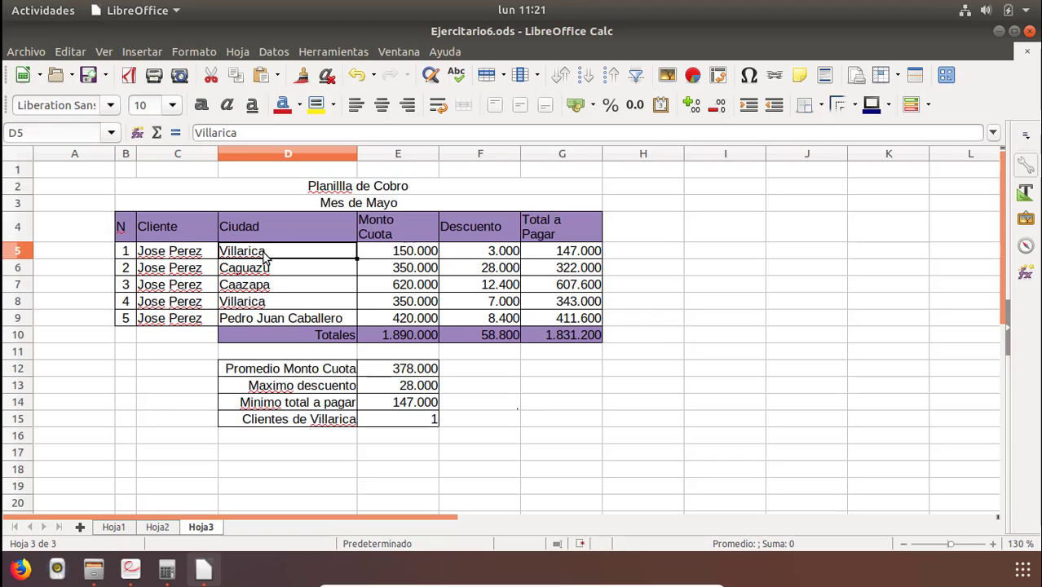
pyautogui.doubleClick(285, 257)
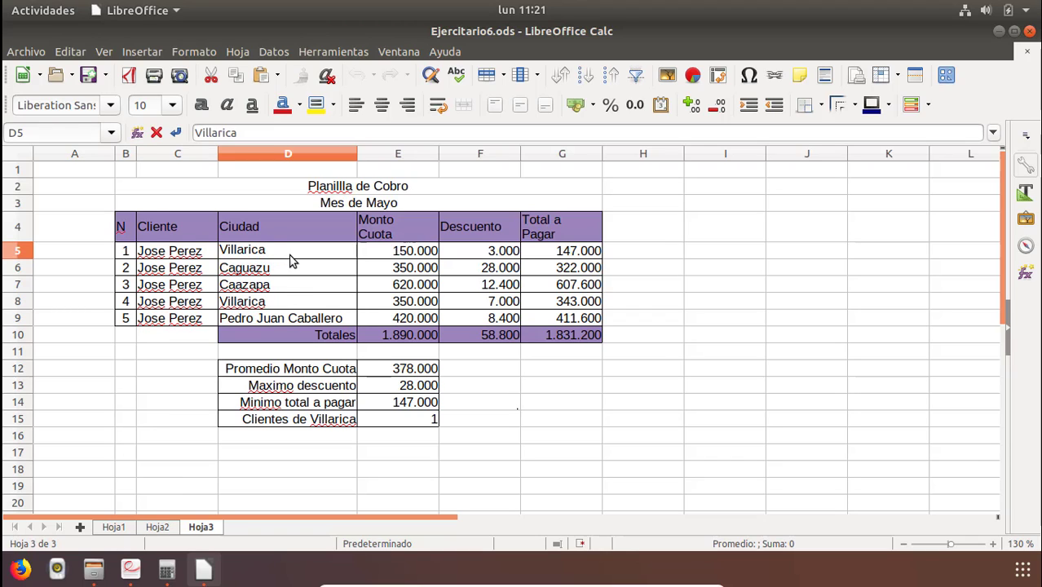
pyautogui.click(277, 305)
pyautogui.doubleClick(277, 305)
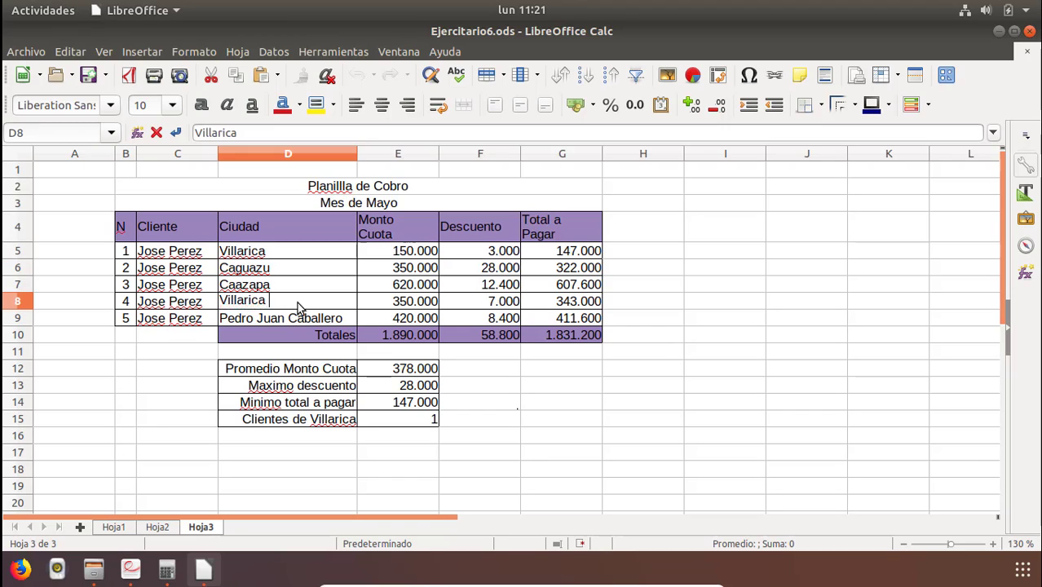
pyautogui.press('Return')
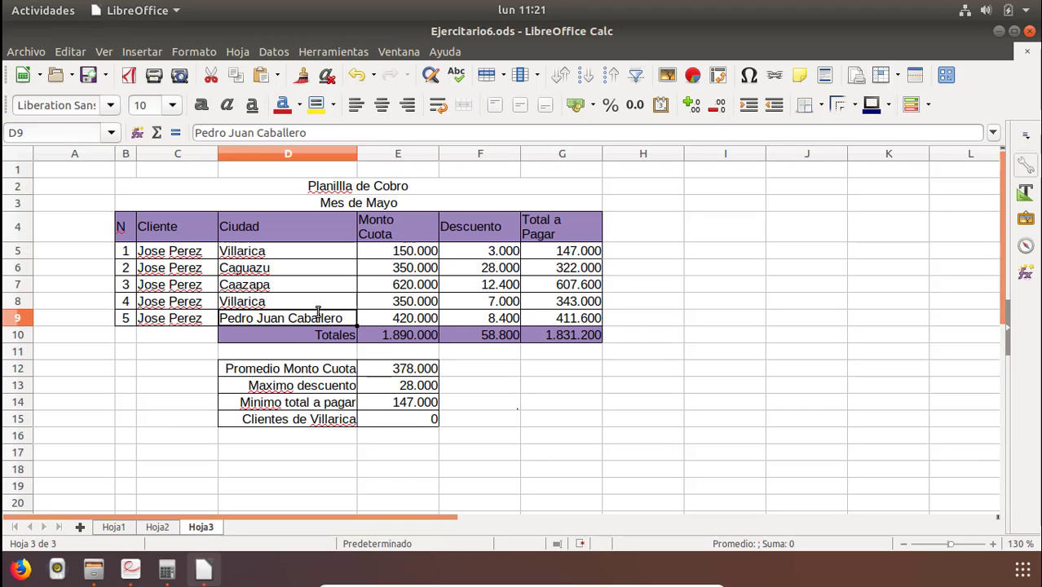
# Remove the trailing space from the criterion in E15's CONTAR.SI formula so it reads "Villarica".
pyautogui.doubleClick(390, 418)
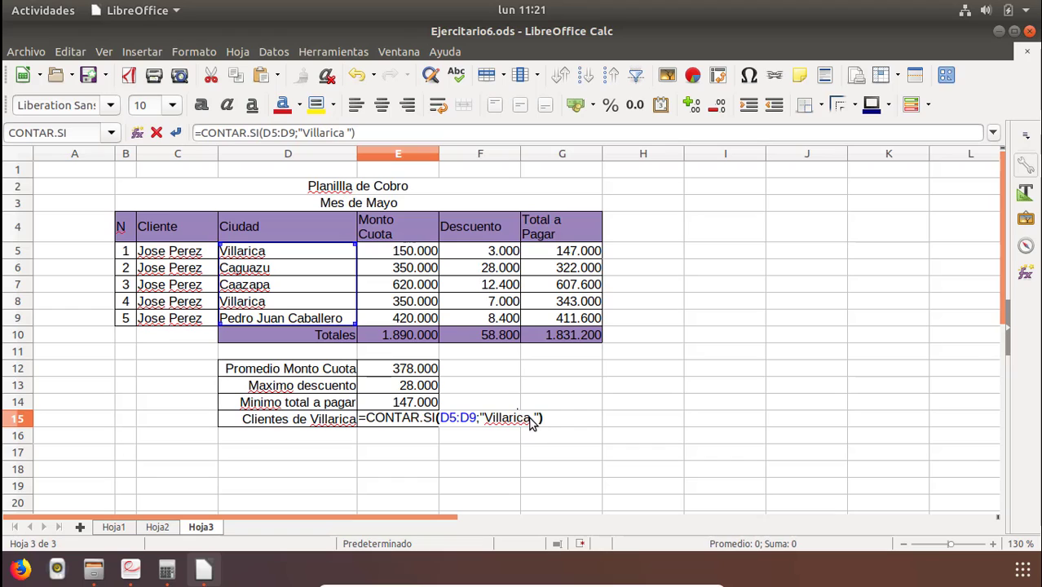
pyautogui.click(534, 417)
pyautogui.press('BackSpace')
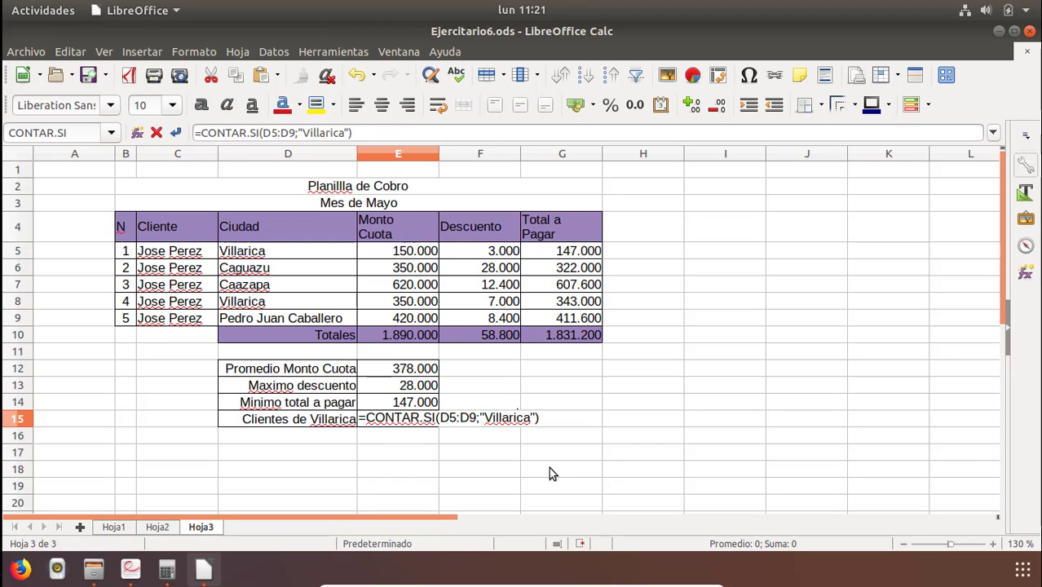
pyautogui.press('Return')
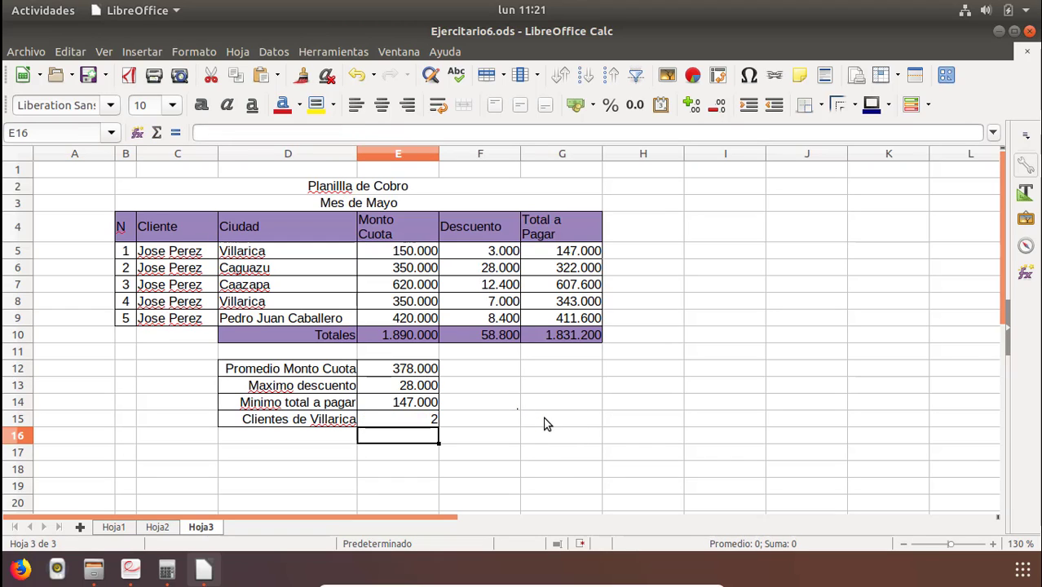
# Review the exercise PDF, scrolling to the Planilla de calificaciones exercise on page 3, and minimize the viewer.
pyautogui.click(436, 418)
pyautogui.click(399, 375)
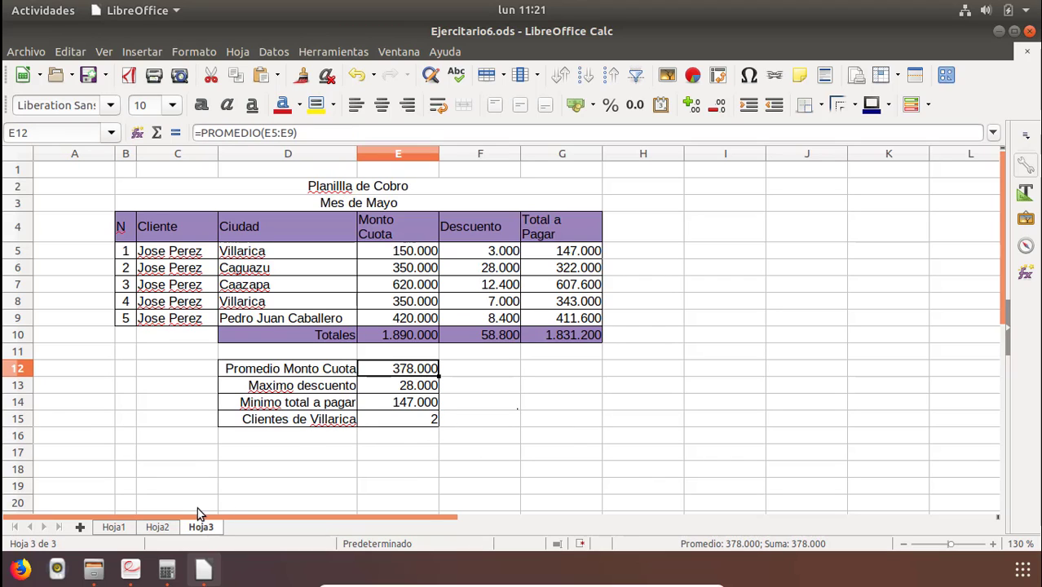
pyautogui.click(135, 573)
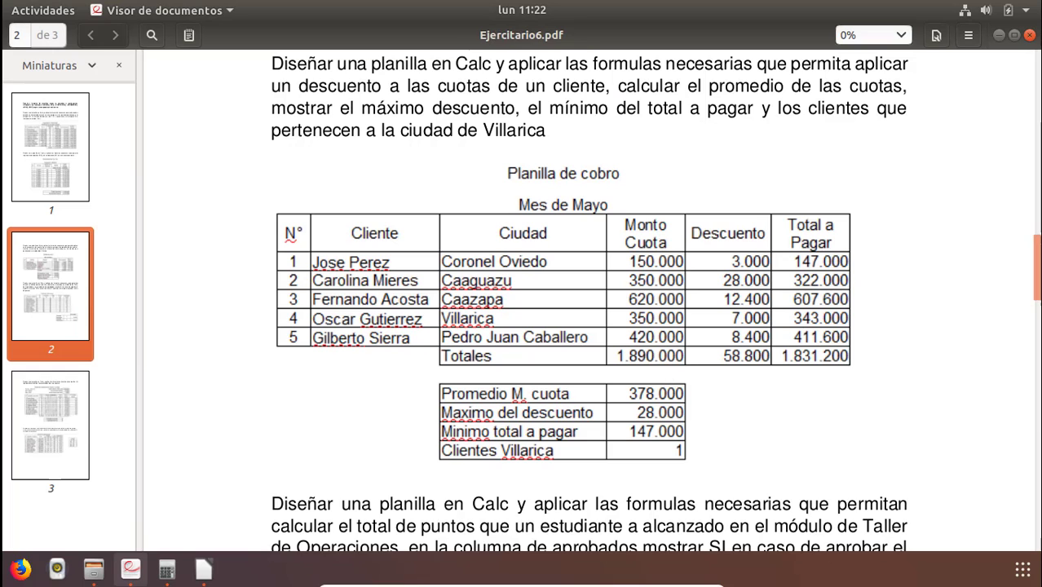
pyautogui.moveTo(1038, 275); pyautogui.dragTo(1038, 502)
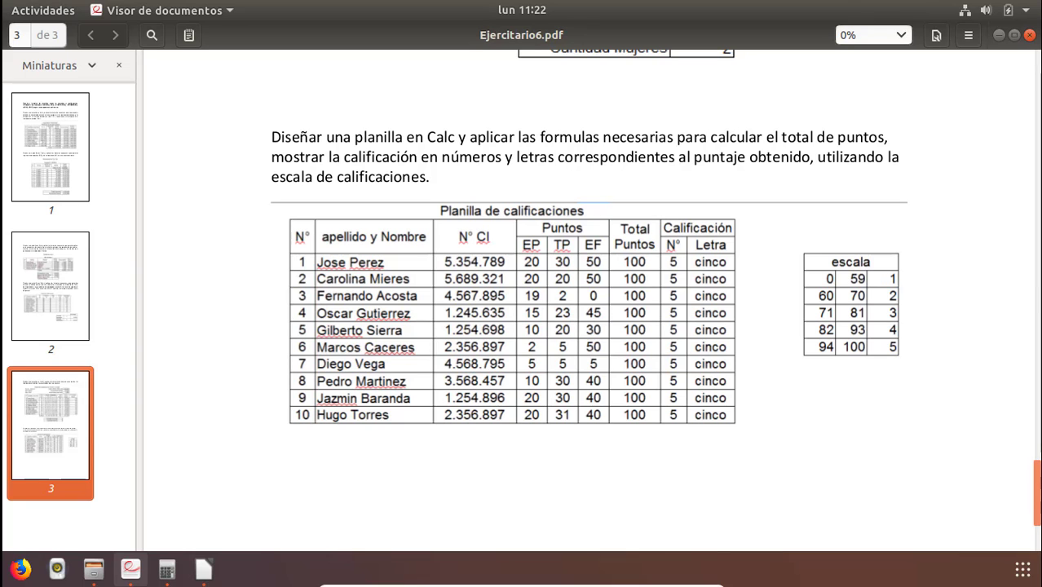
pyautogui.click(999, 35)
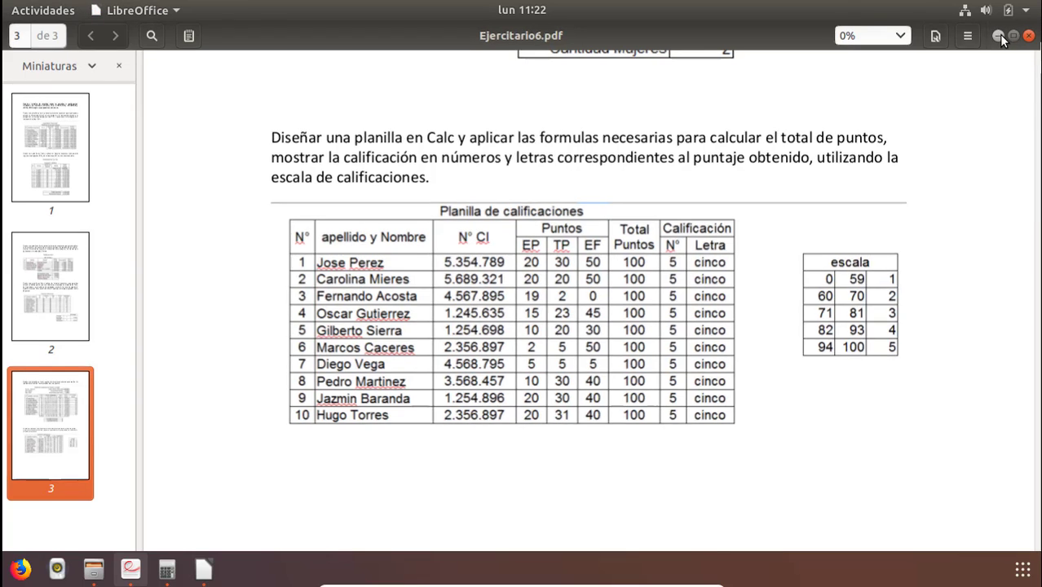